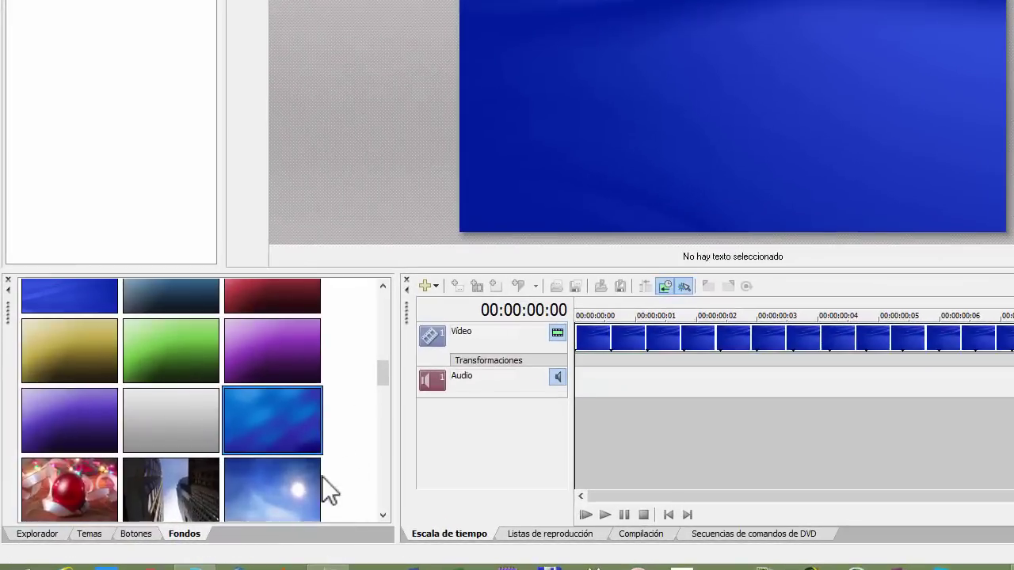
Show the file explorer pane and start a new project, discarding the changes in the untitled one.
left_click(32, 532)
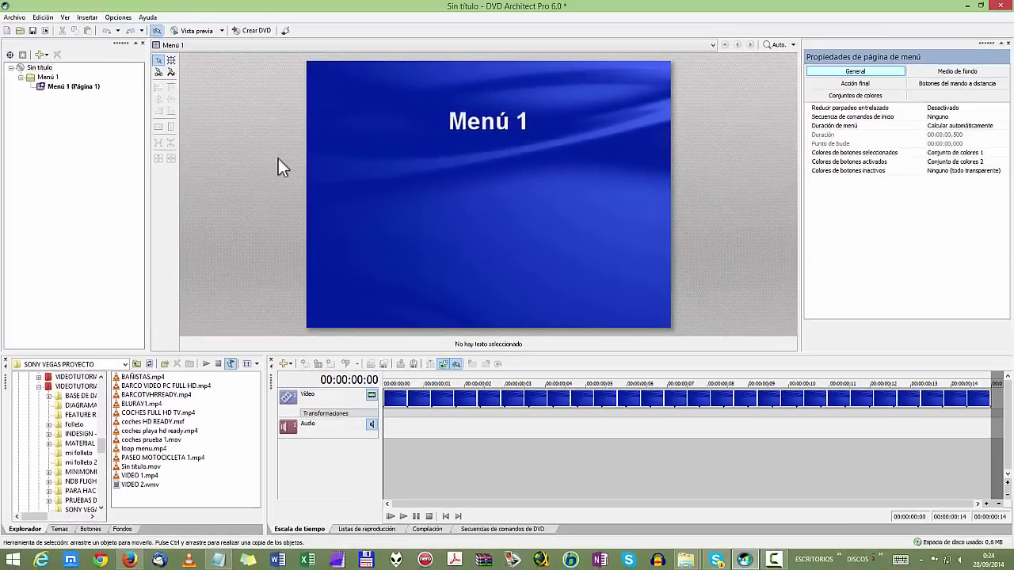
left_click(11, 18)
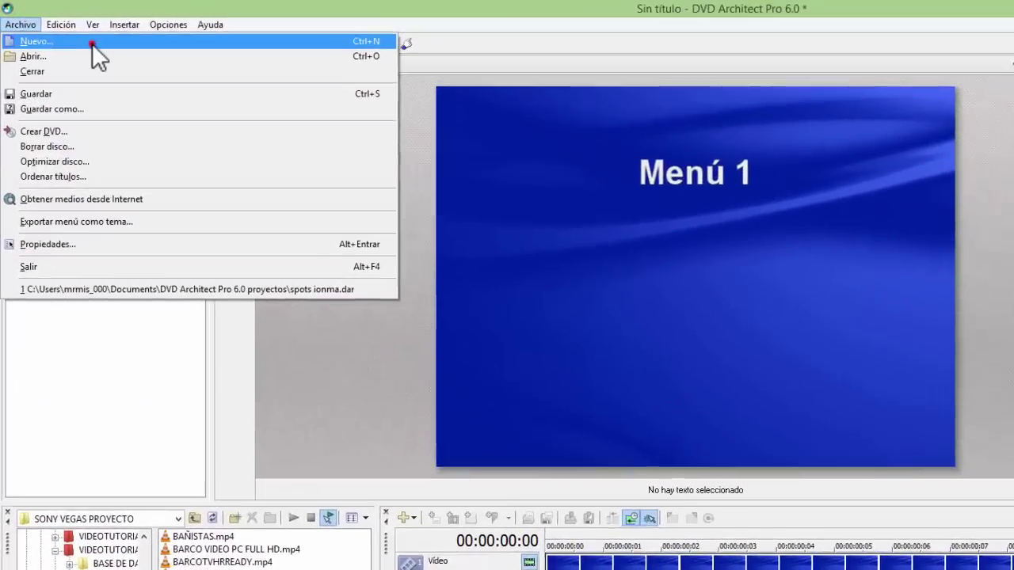
left_click(63, 29)
left_click(95, 46)
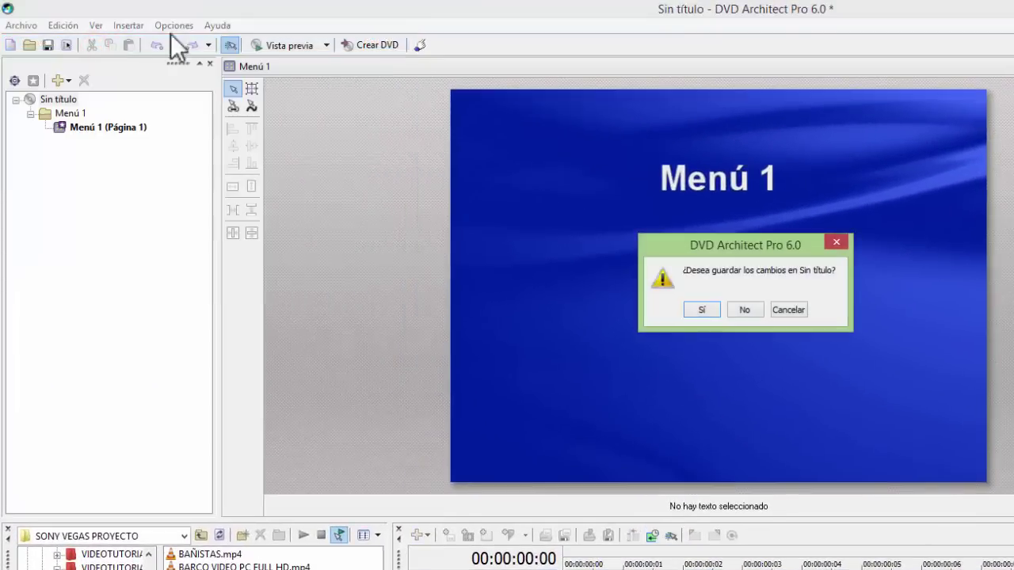
left_click(749, 312)
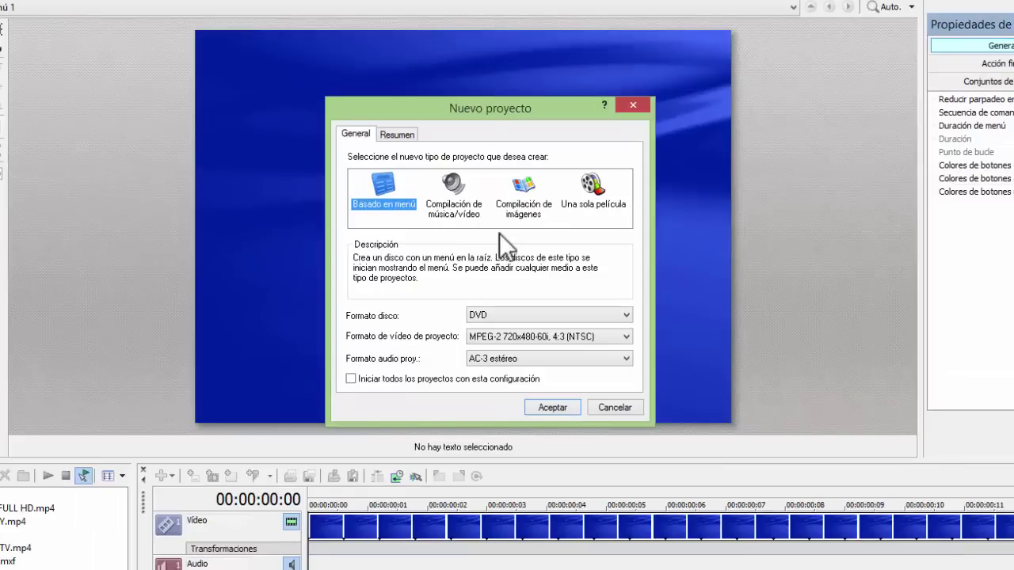
Create a menu-based DVD project with MPEG-2 720x576-50i, 16:9 (PAL) video and AC-3 estéreo audio.
left_click(511, 316)
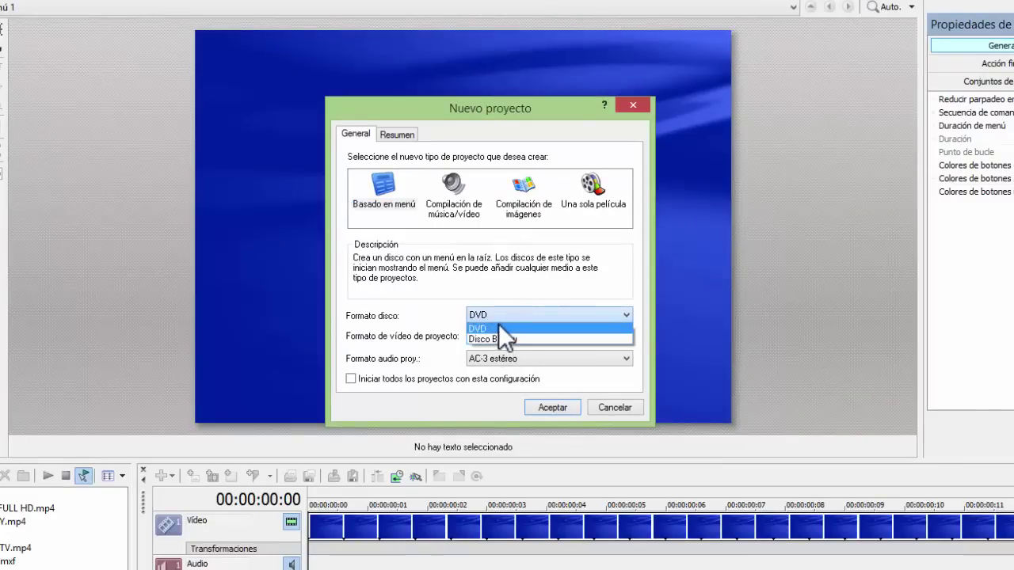
left_click(431, 298)
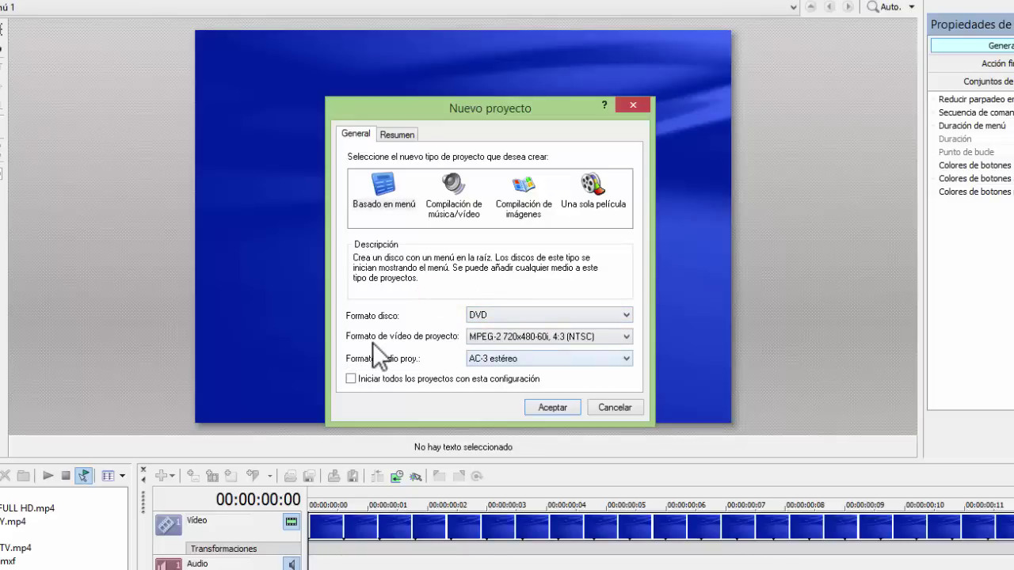
left_click(517, 338)
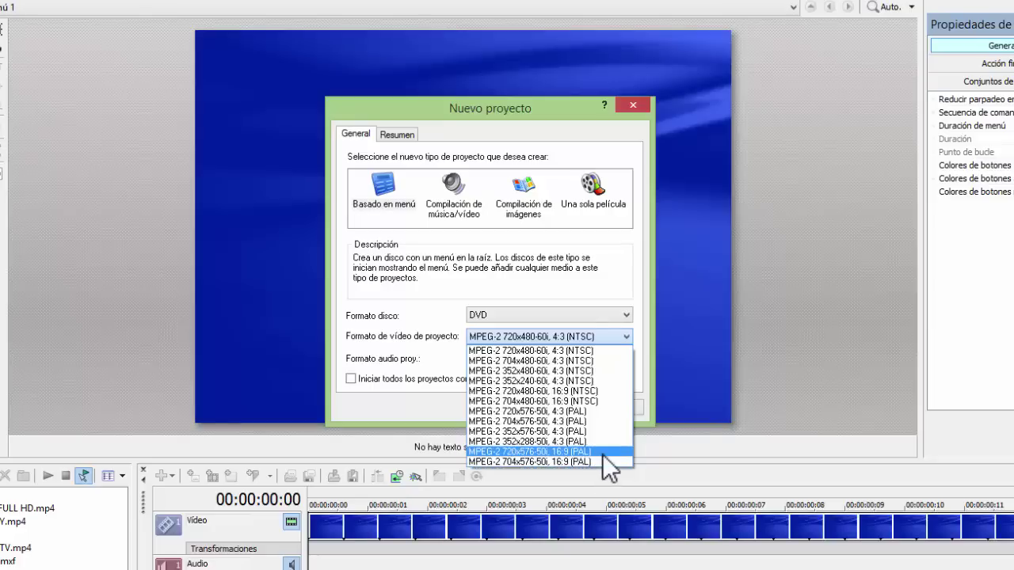
left_click(574, 286)
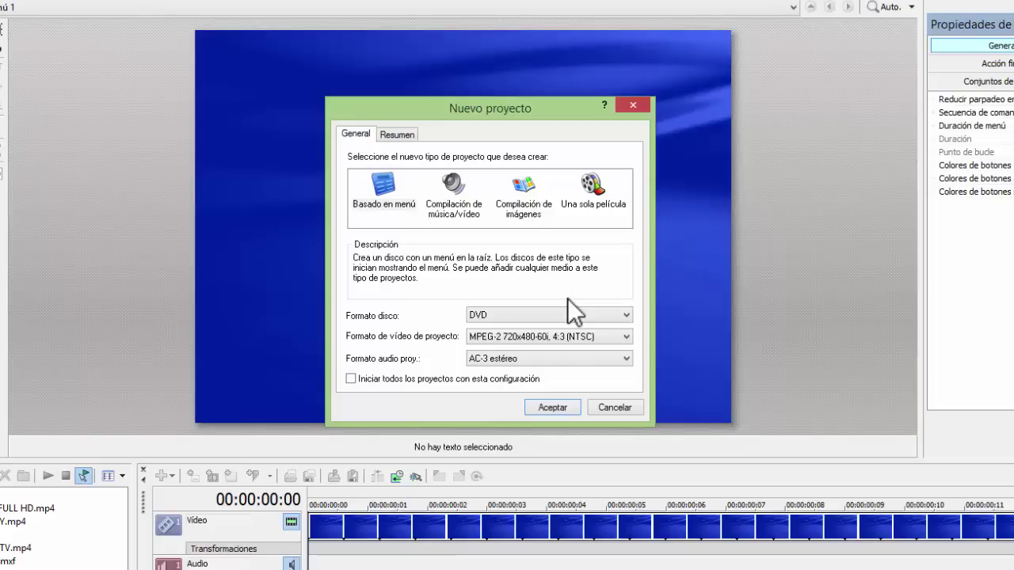
left_click(570, 336)
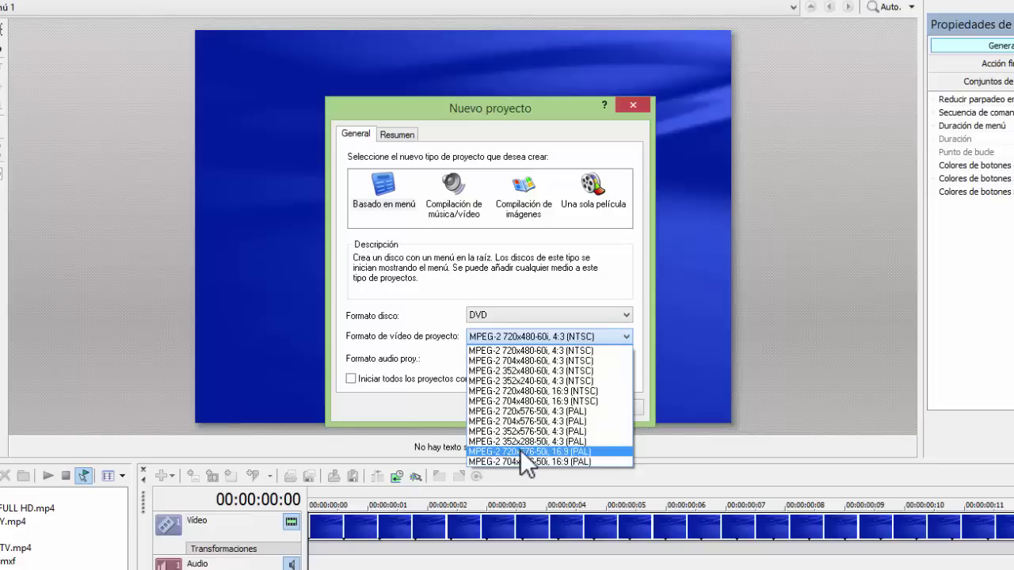
left_click(561, 453)
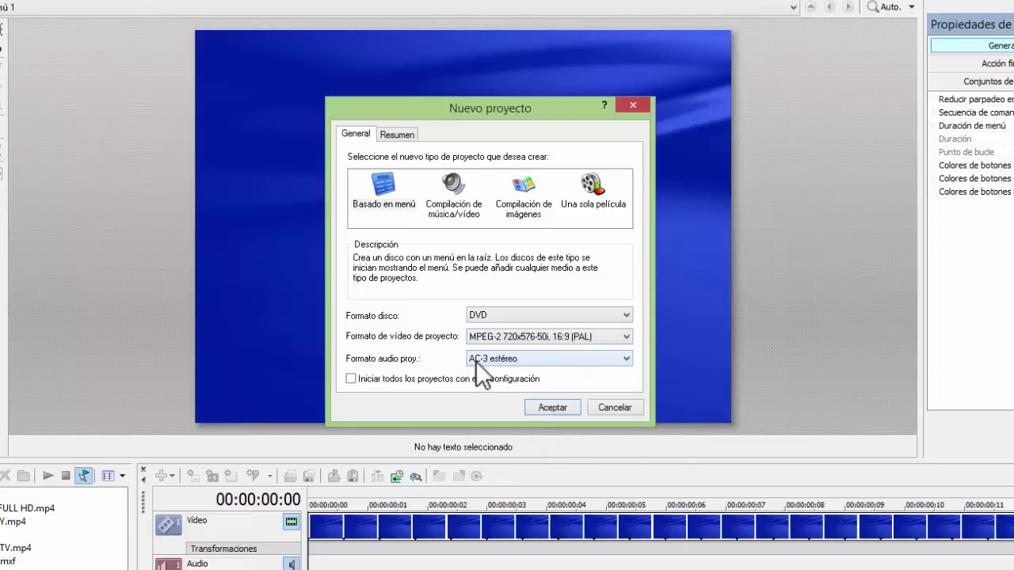
left_click(516, 360)
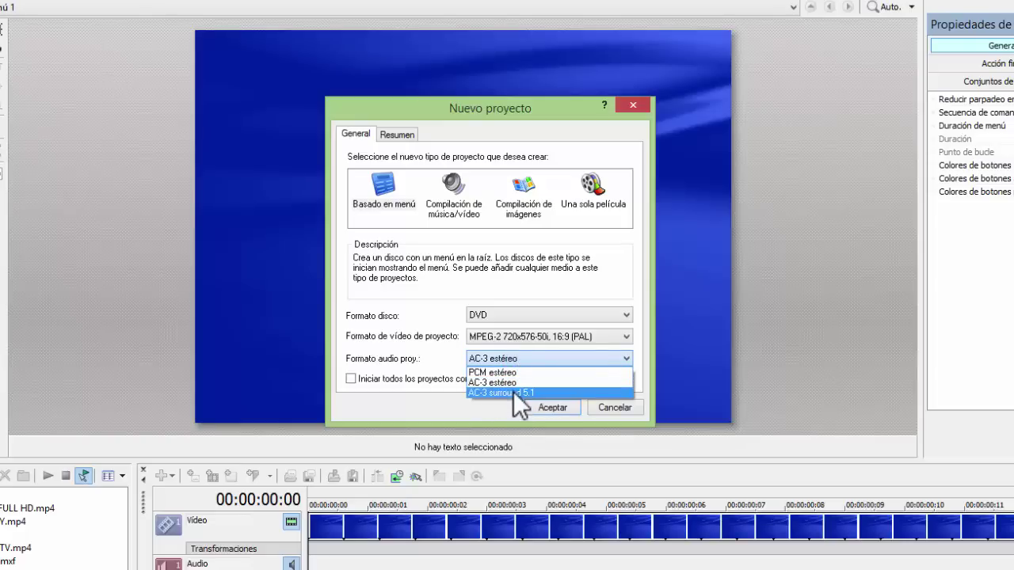
left_click(512, 384)
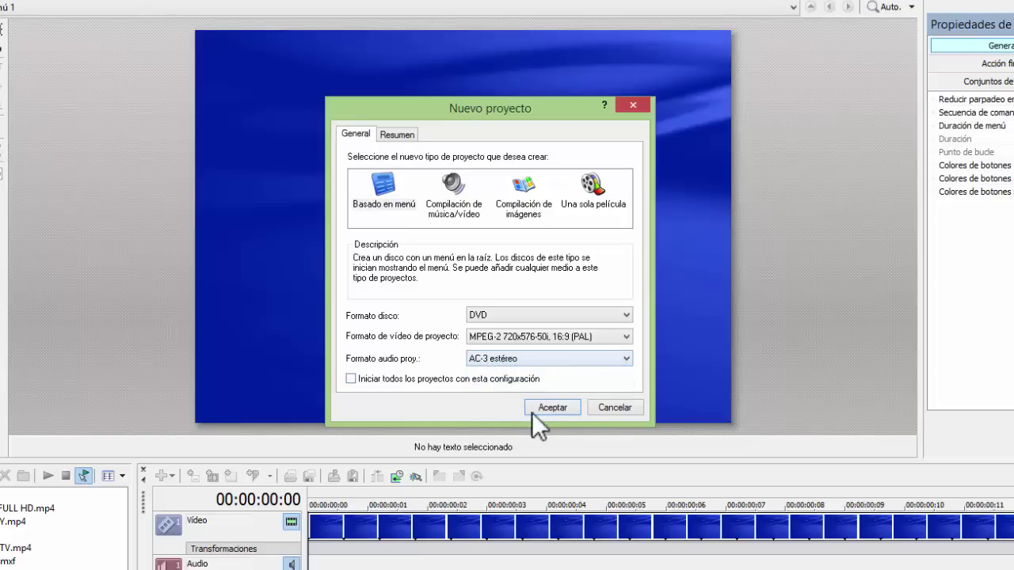
left_click(557, 406)
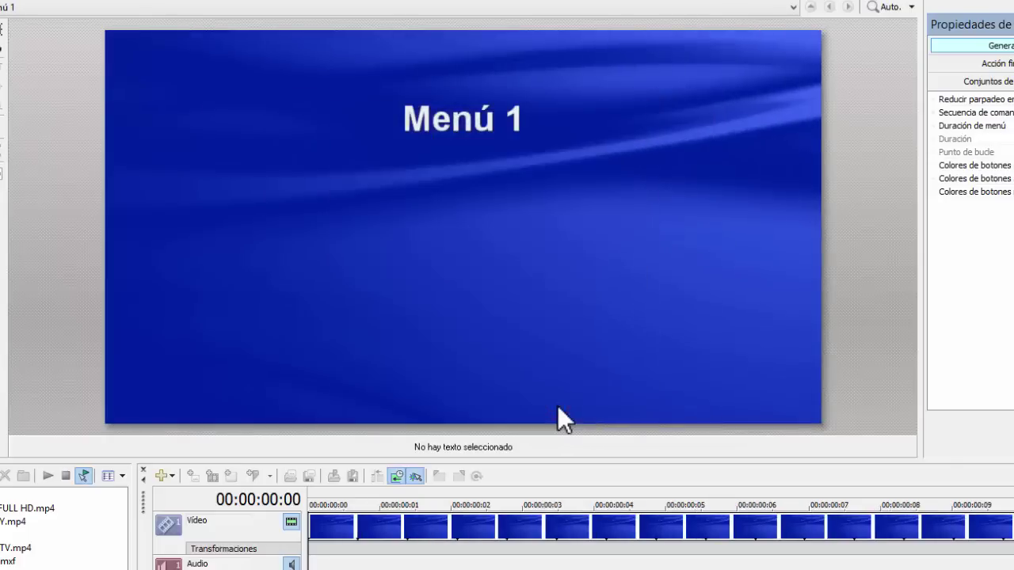
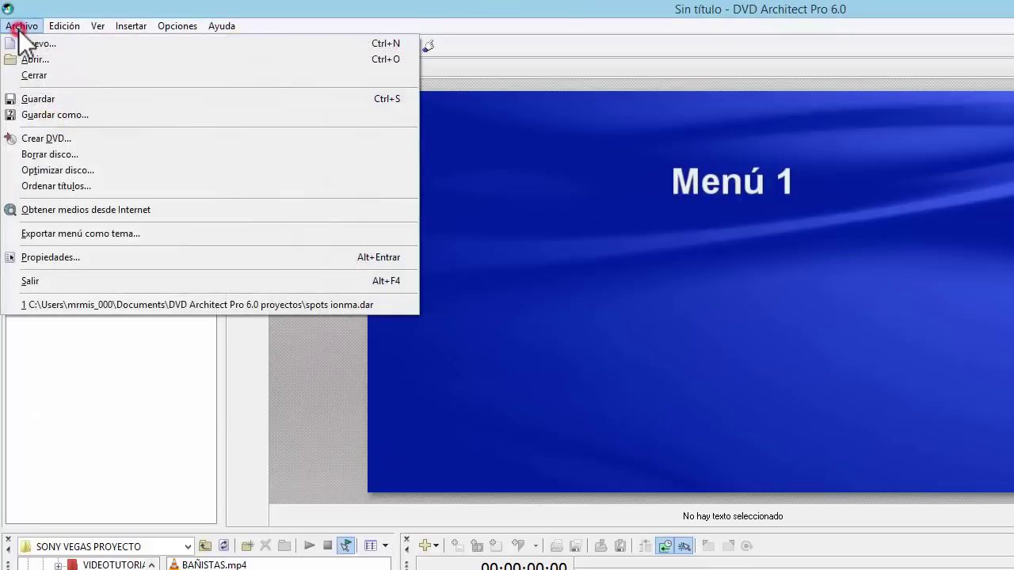
Start another new menu-based project and set its video format to MPEG-2 720x576-50i, 16:9 (PAL).
left_click(22, 46)
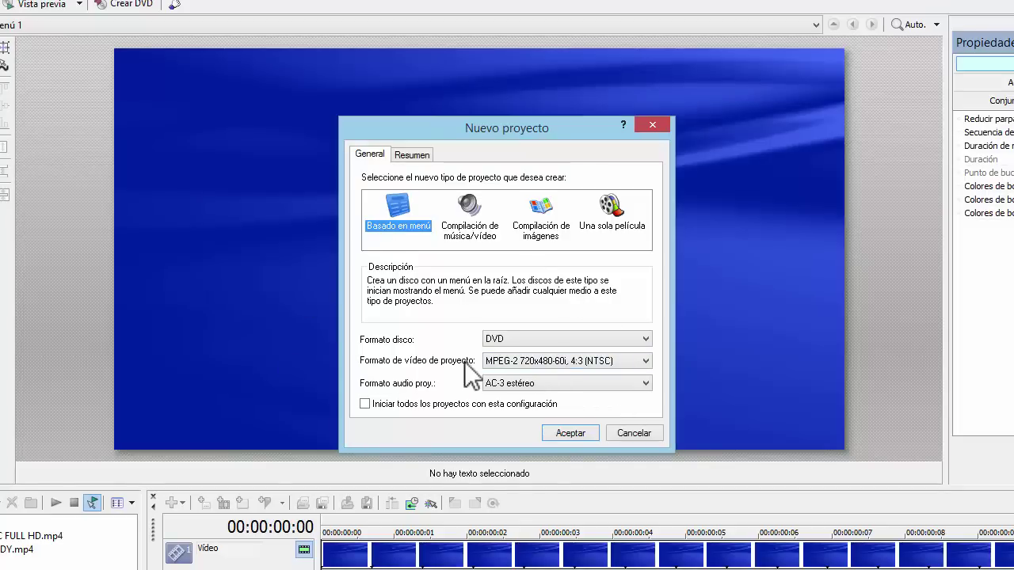
left_click(514, 337)
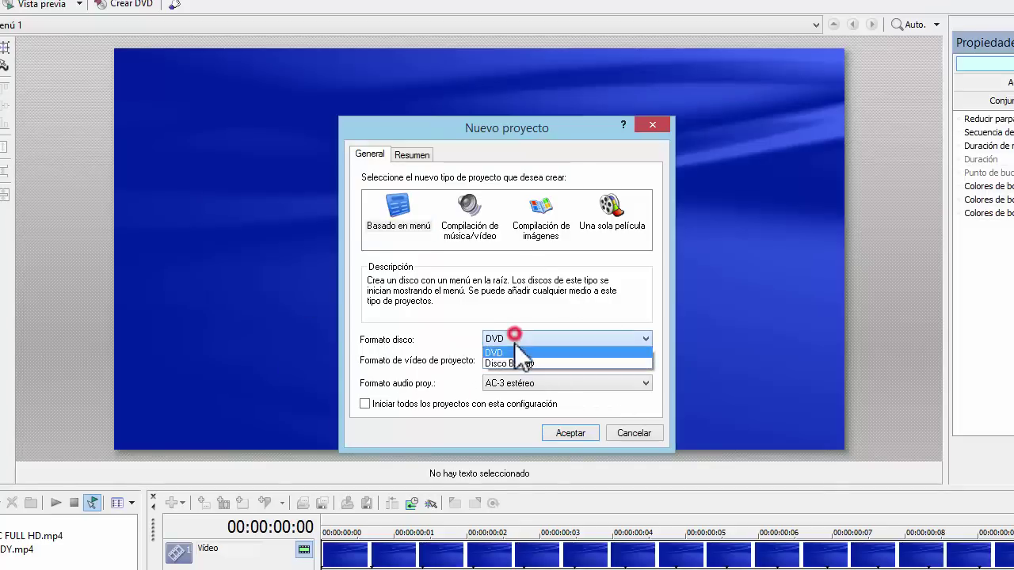
left_click(422, 338)
left_click(396, 210)
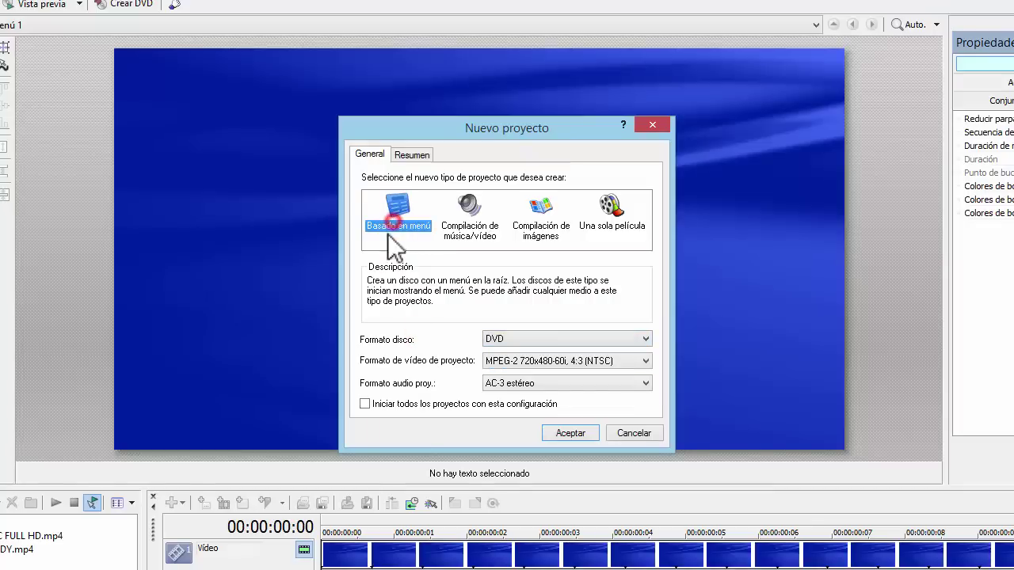
left_click(523, 362)
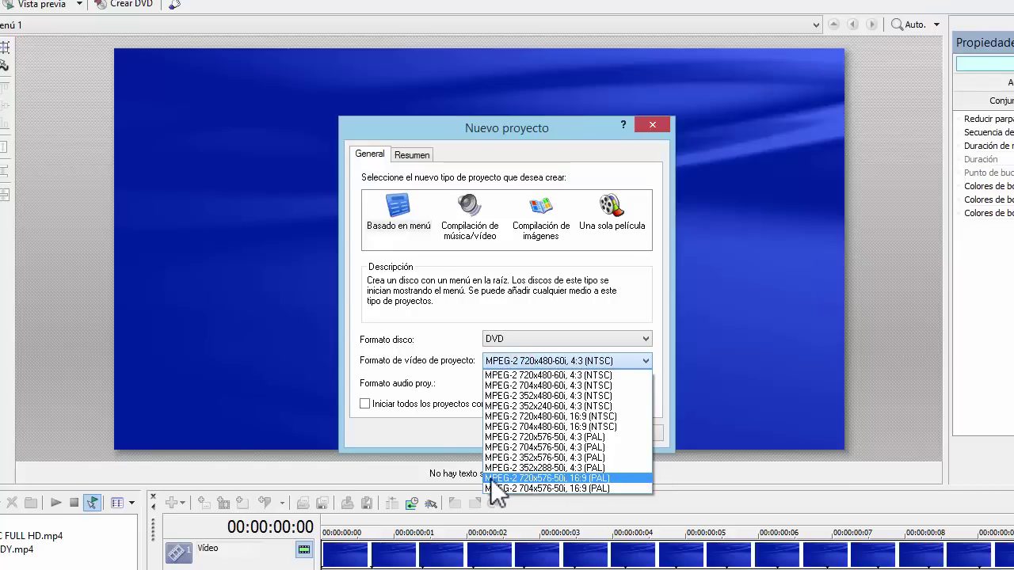
left_click(549, 480)
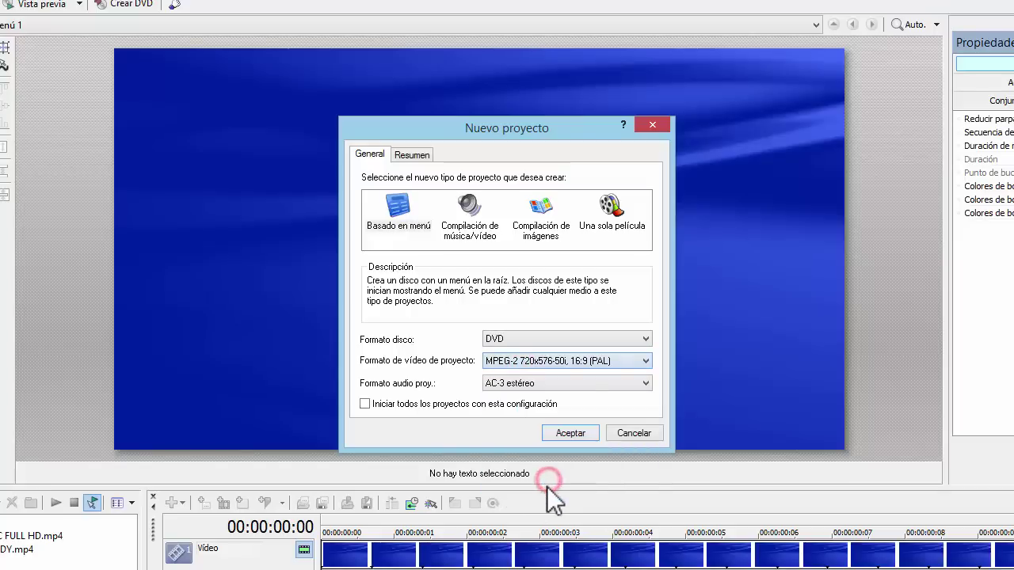
left_click(599, 360)
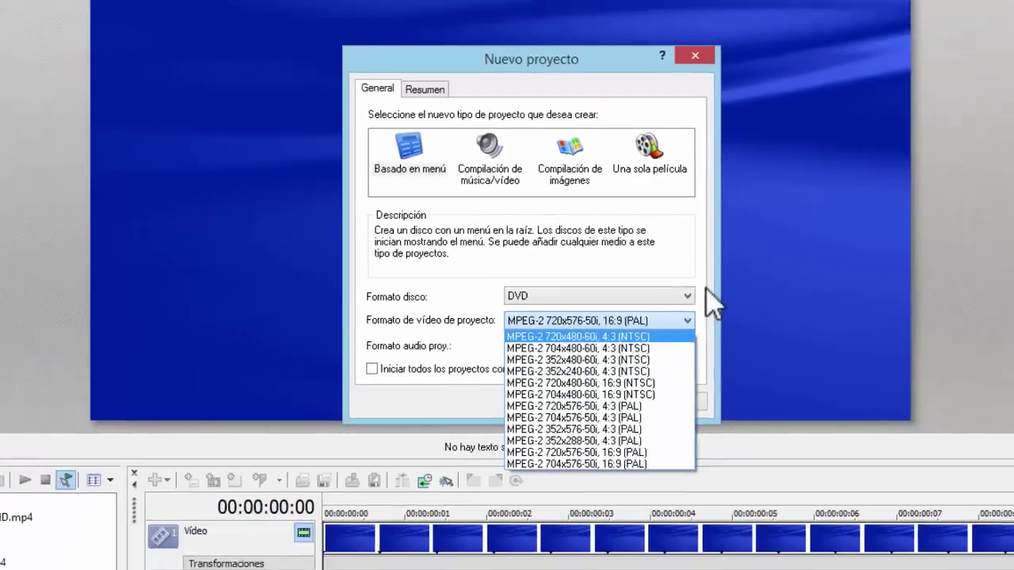
left_click(764, 373)
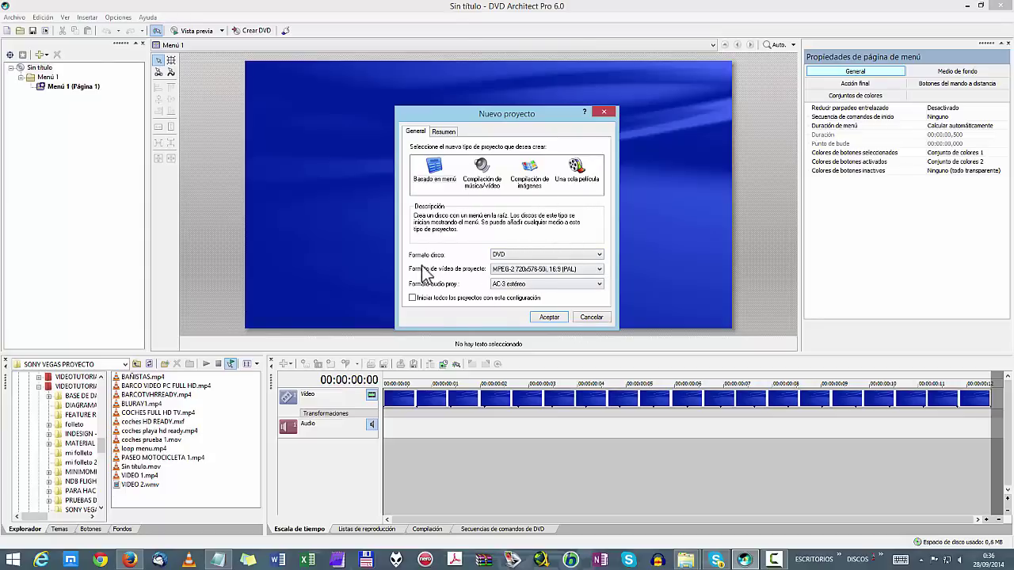
Change the new project's disc format to Disco Blu-ray and its video format to MPEG-2 1280x720-24,000p, 16:9.
left_click(515, 254)
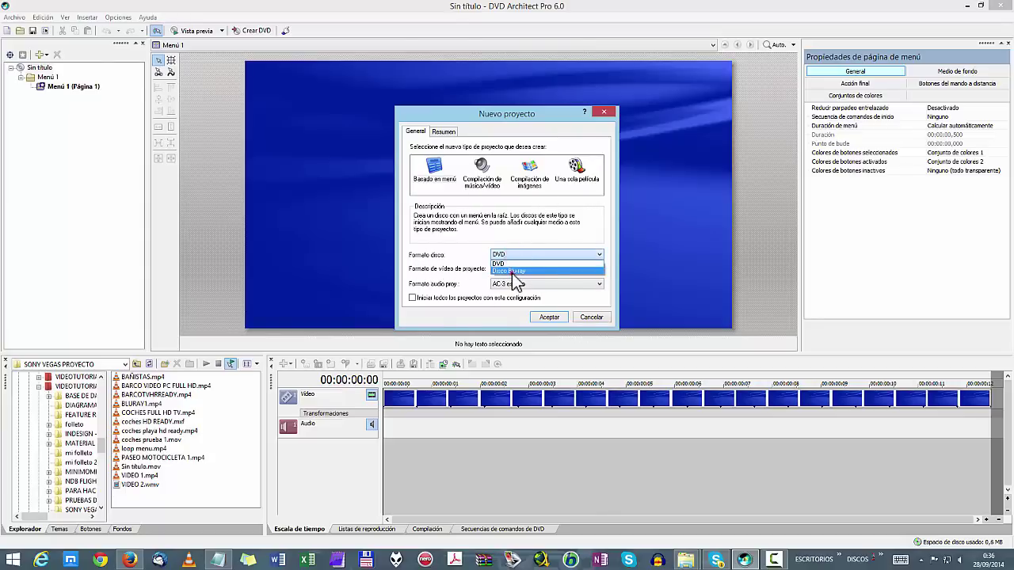
left_click(515, 278)
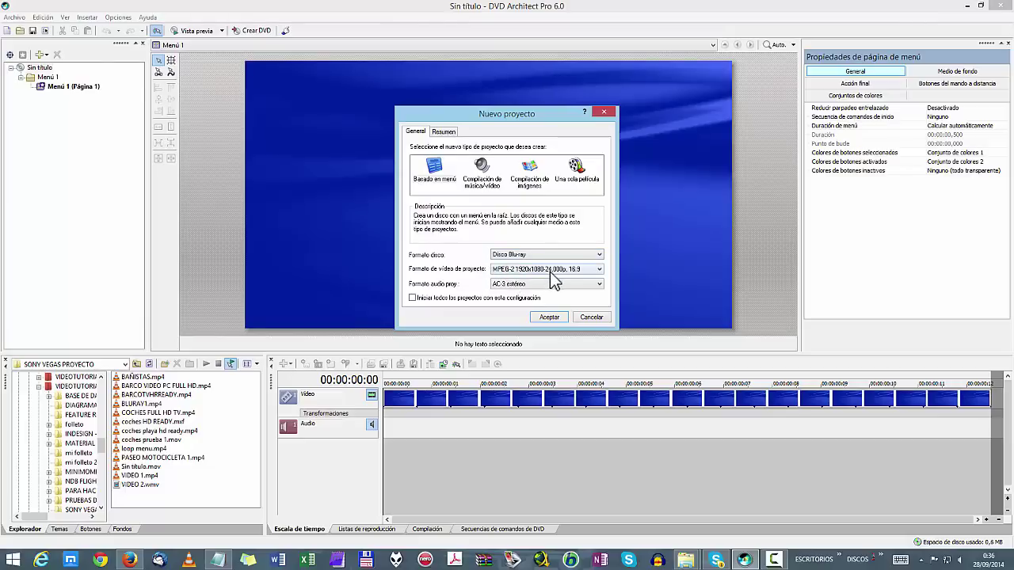
left_click(553, 274)
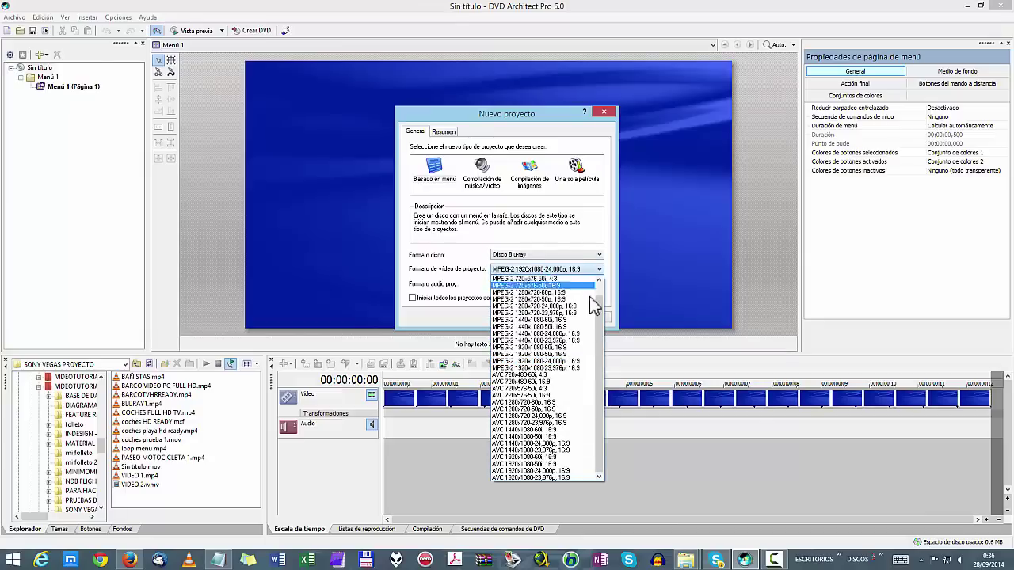
left_click(600, 320)
left_click_drag(601, 337, 601, 295)
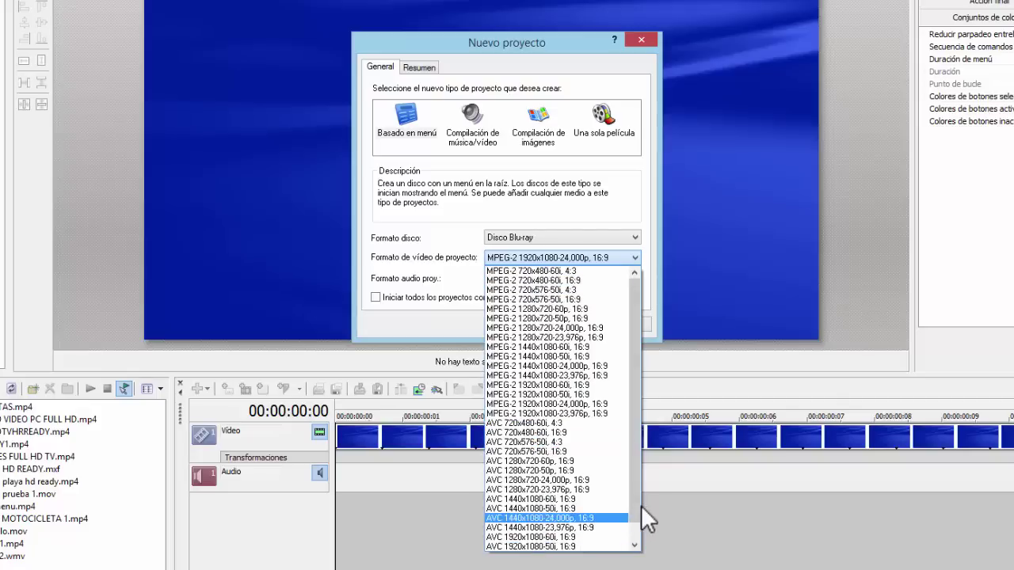
scroll(637, 509, "down", 1)
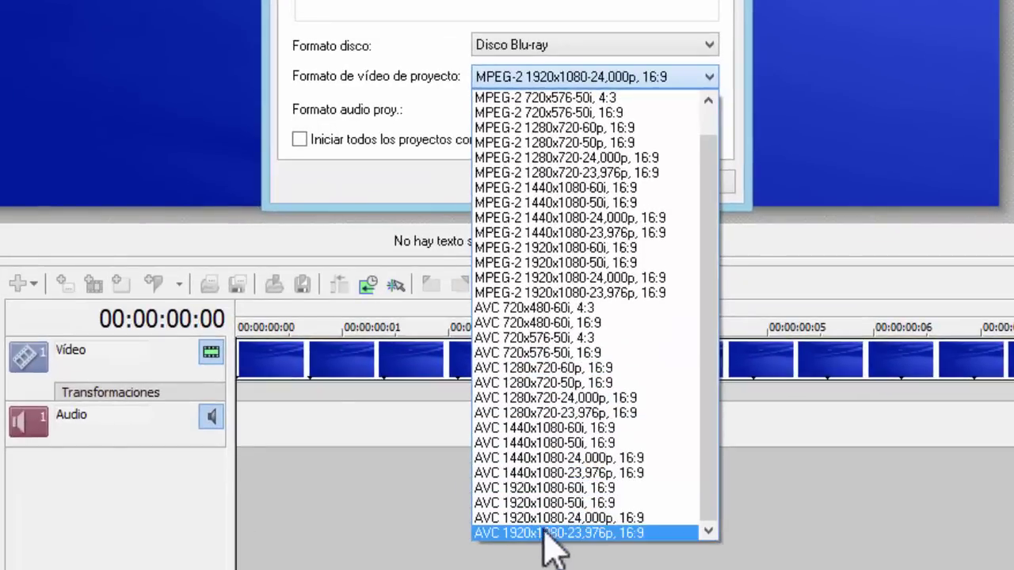
left_click_drag(705, 236, 717, 175)
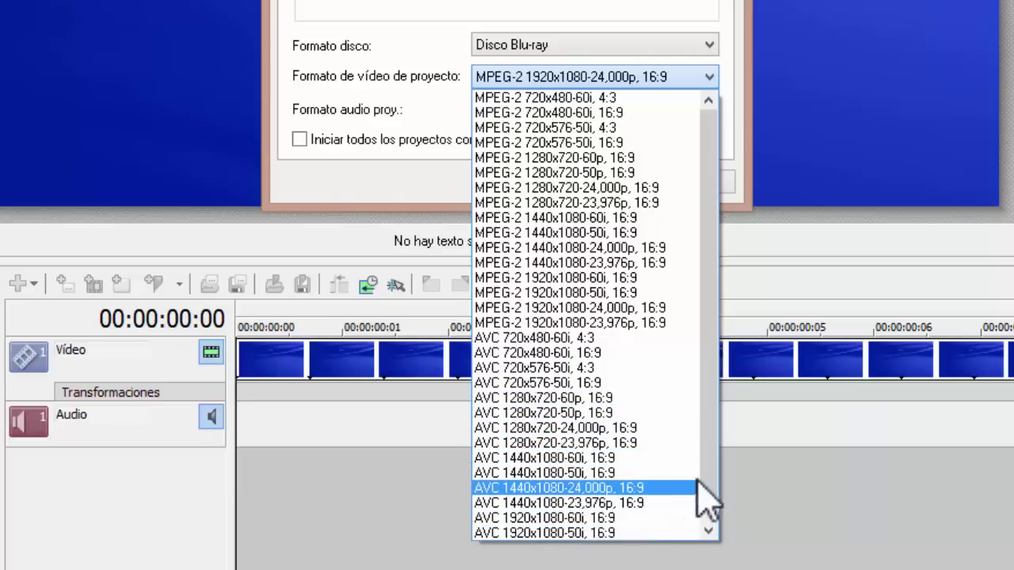
left_click_drag(703, 474, 747, 381)
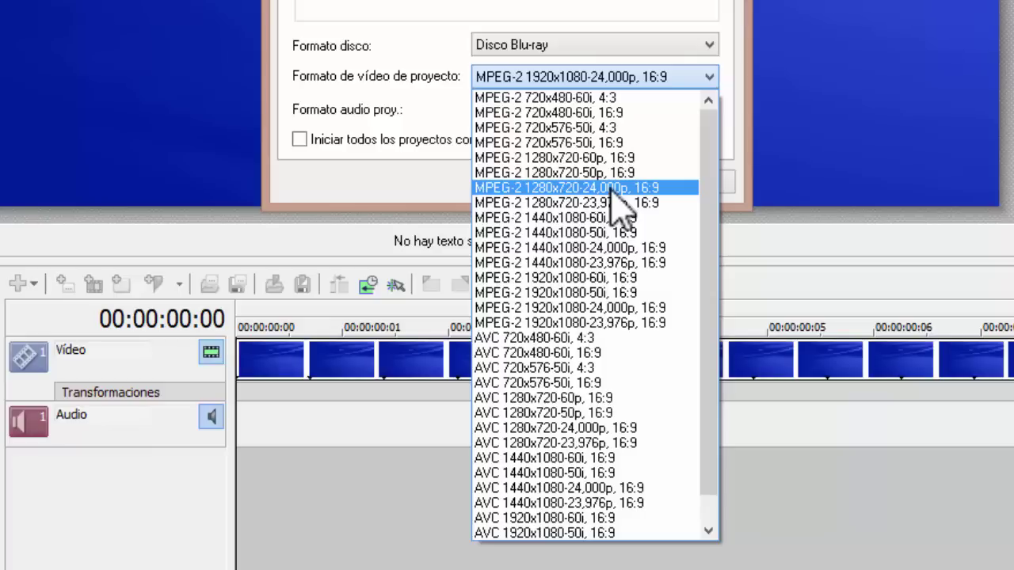
left_click(614, 193)
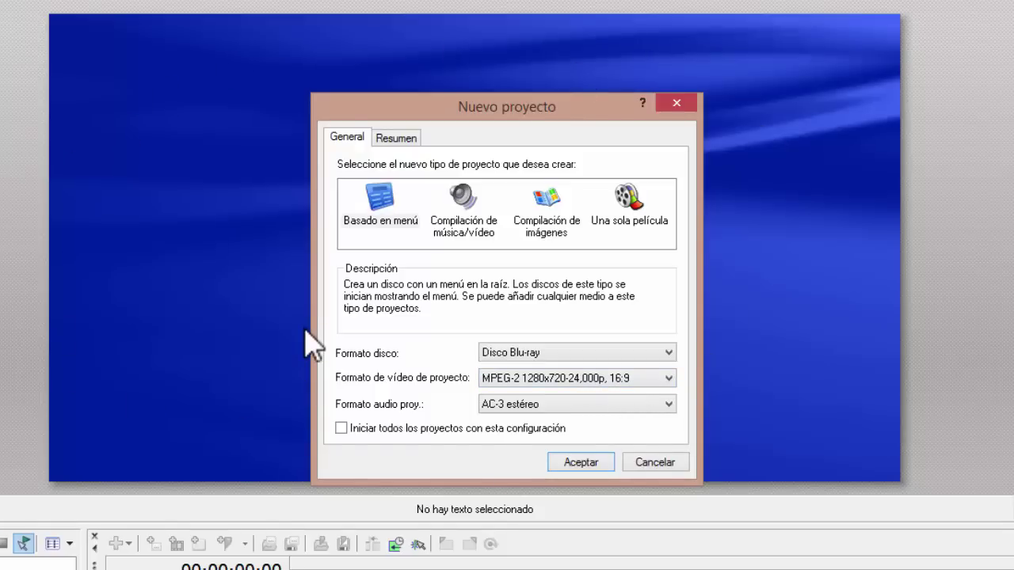
Choose AC-3 estéreo as the audio format and create the Blu-ray project.
left_click(534, 404)
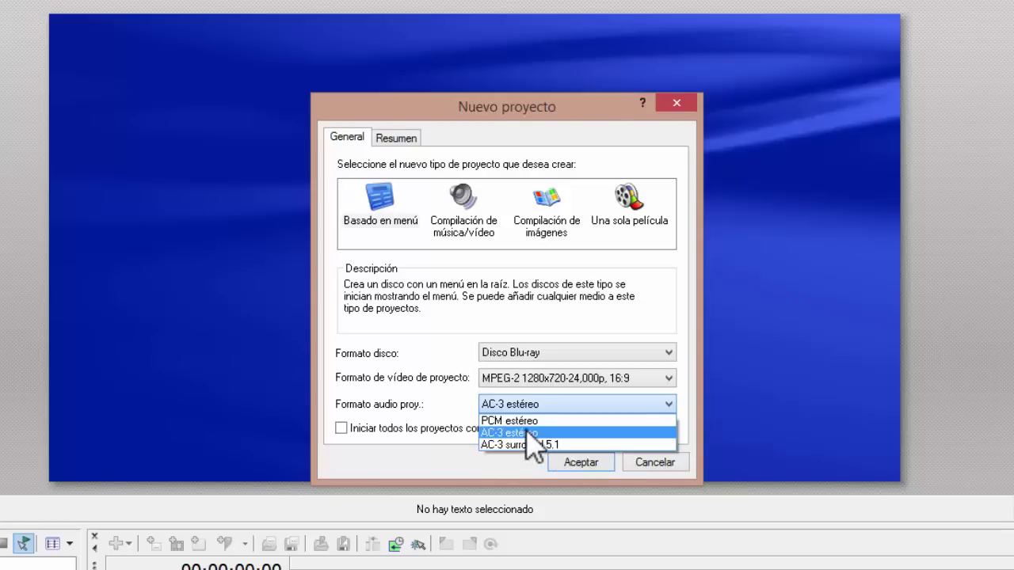
left_click(523, 432)
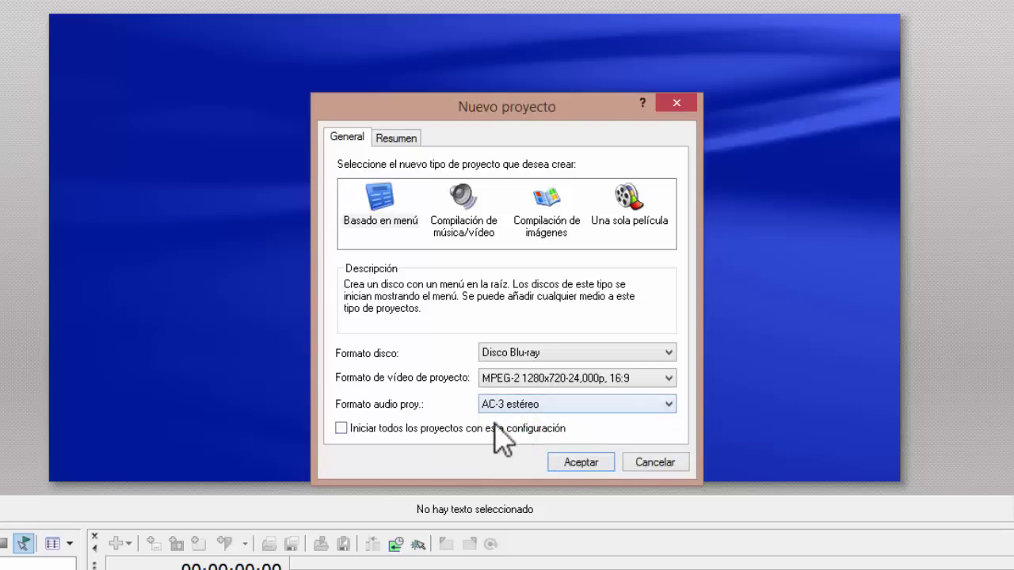
left_click(594, 465)
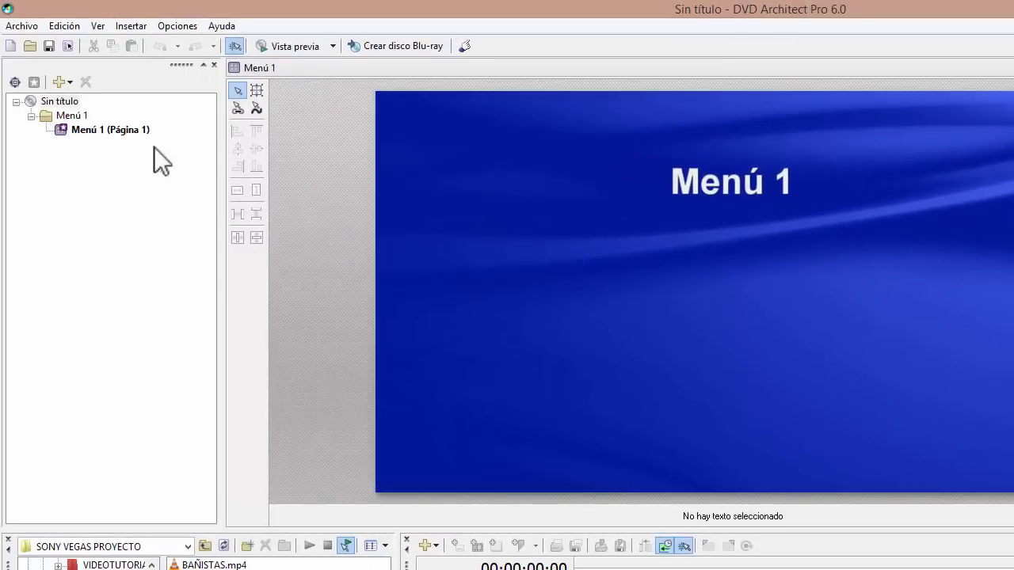
Save the project as MIS VACACIONES 2014.dar in the DVD Architect Pro 6.0 proyectos folder.
left_click(20, 26)
left_click(88, 101)
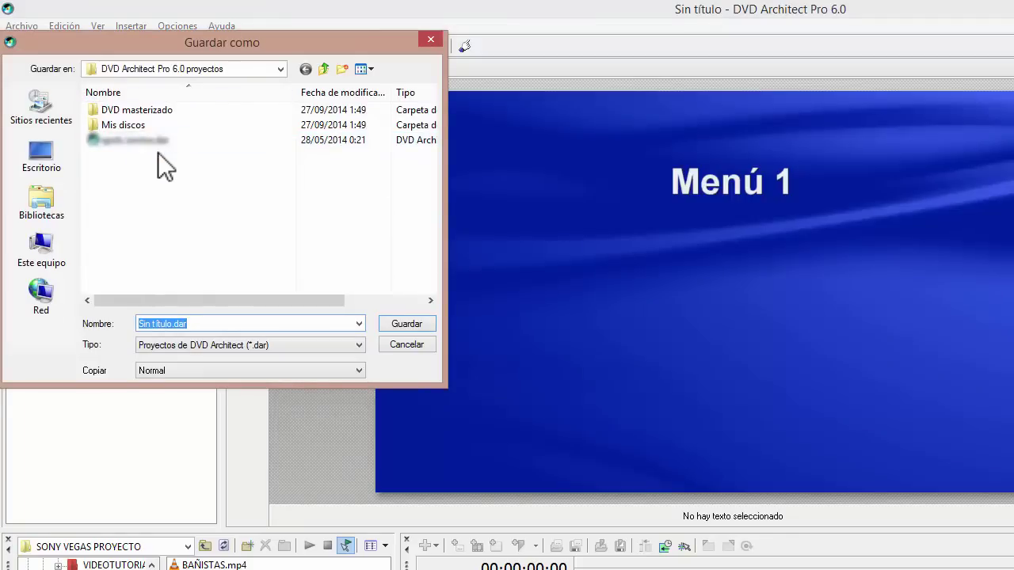
left_click(170, 324)
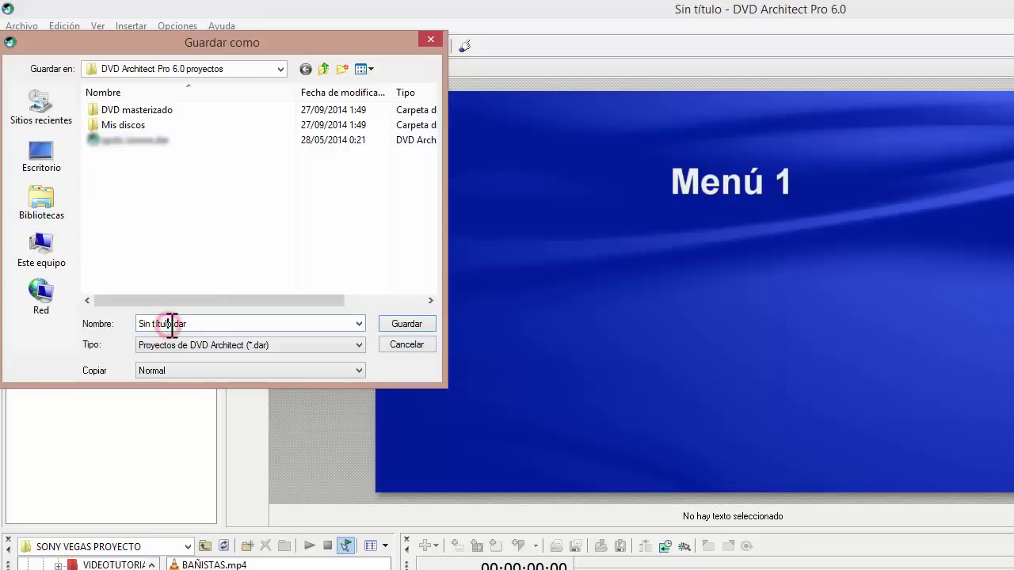
left_click_drag(171, 324, 4, 313)
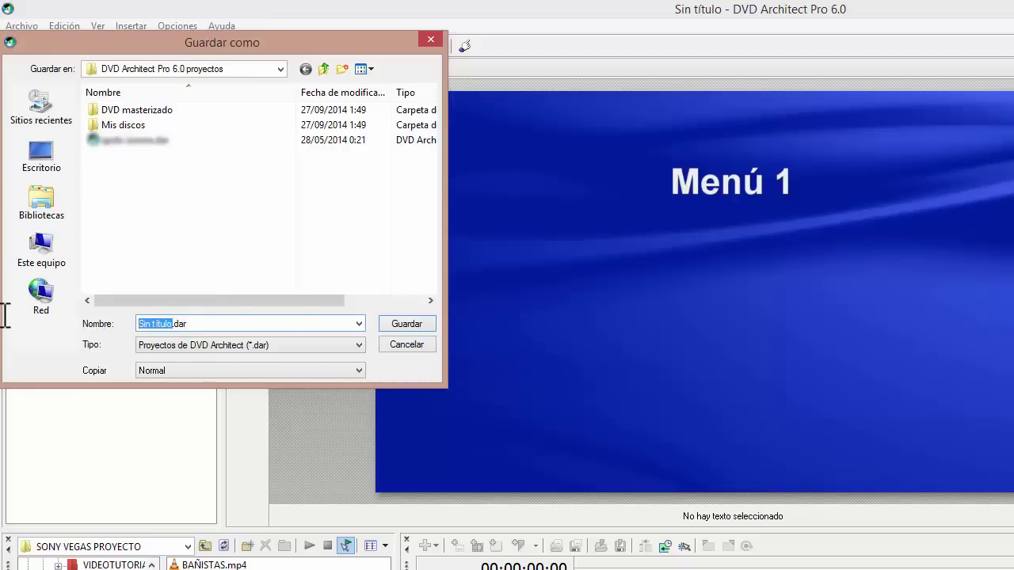
type("MIS VACACIONES 2")
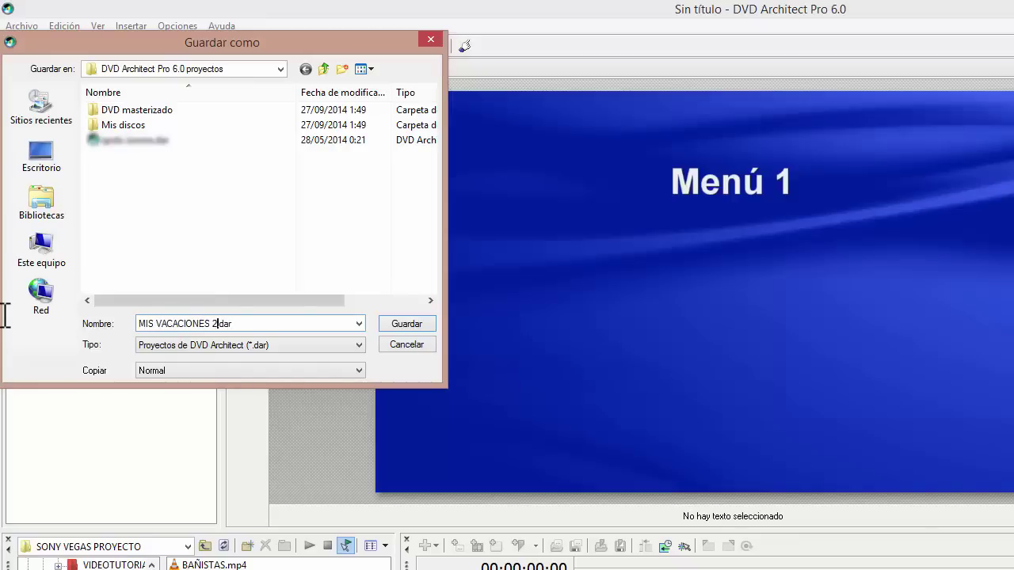
type("014")
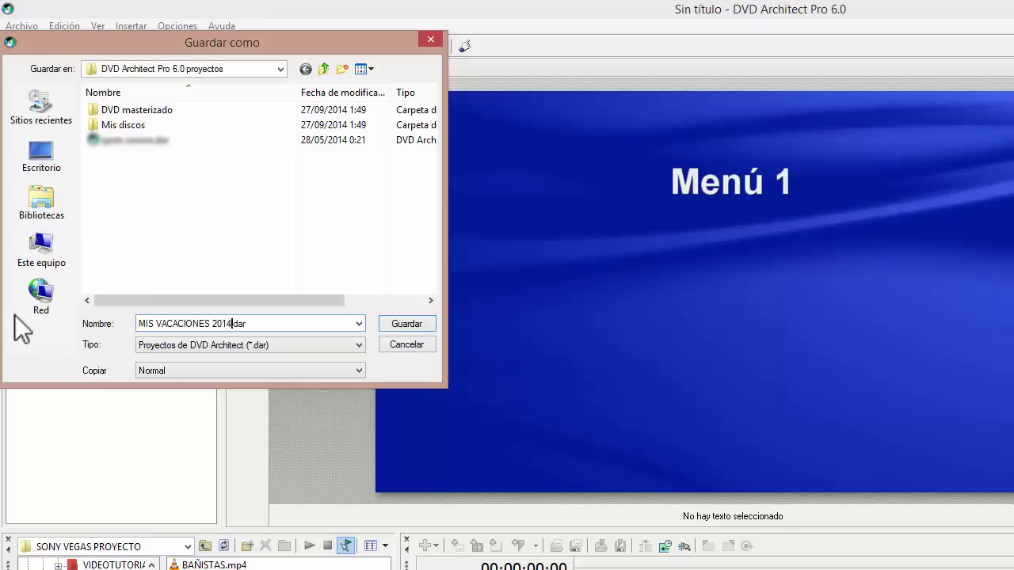
left_click(400, 324)
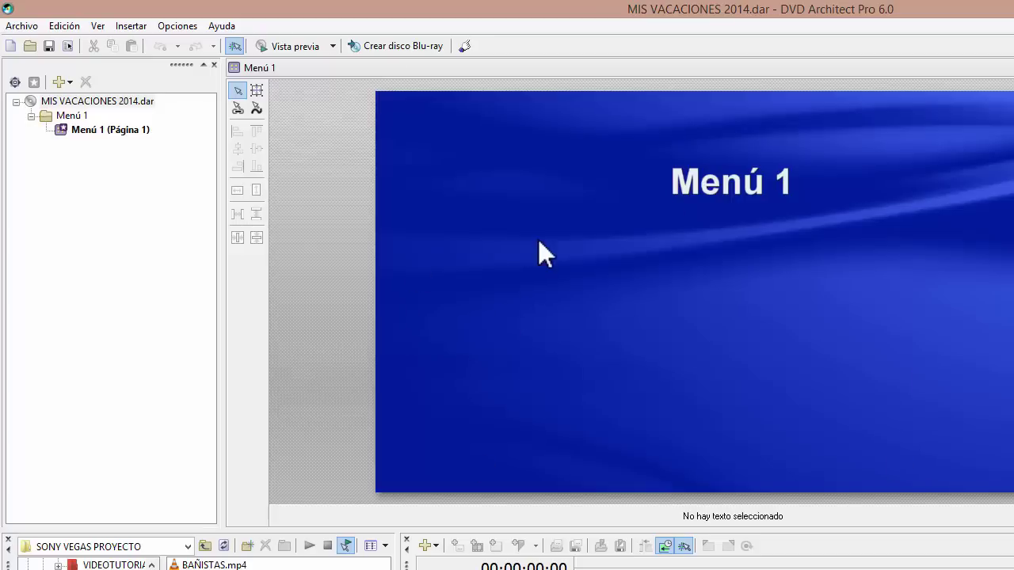
Reopen the saved project MIS VACACIONES 2014.dar from the projects folder.
left_click(19, 25)
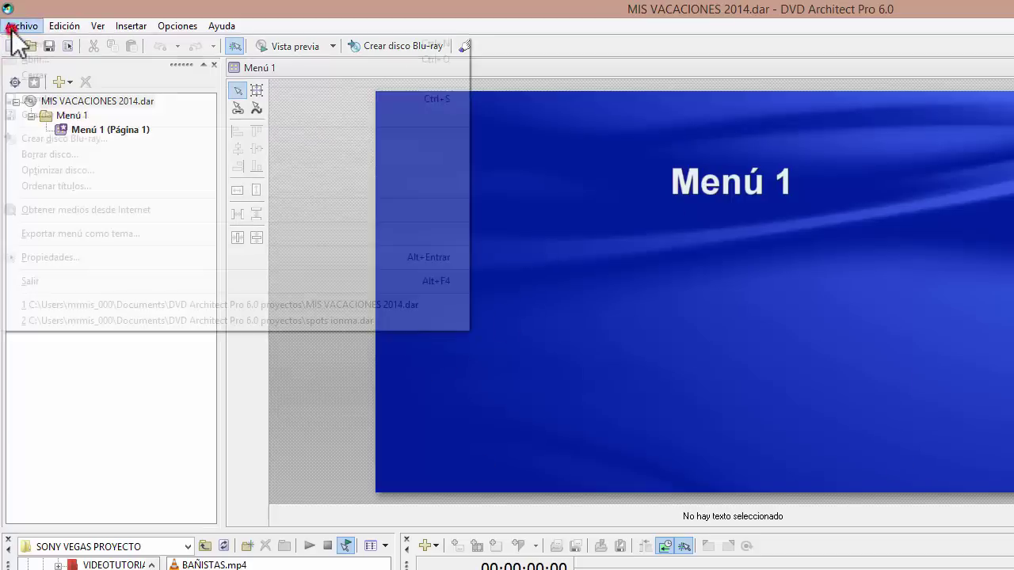
left_click(38, 61)
left_click(162, 144)
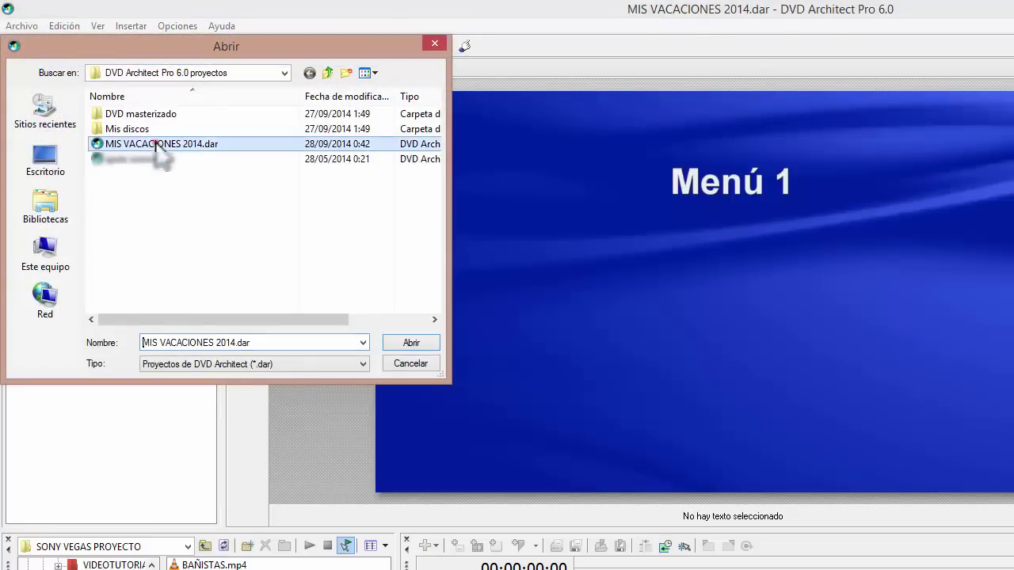
left_click(428, 343)
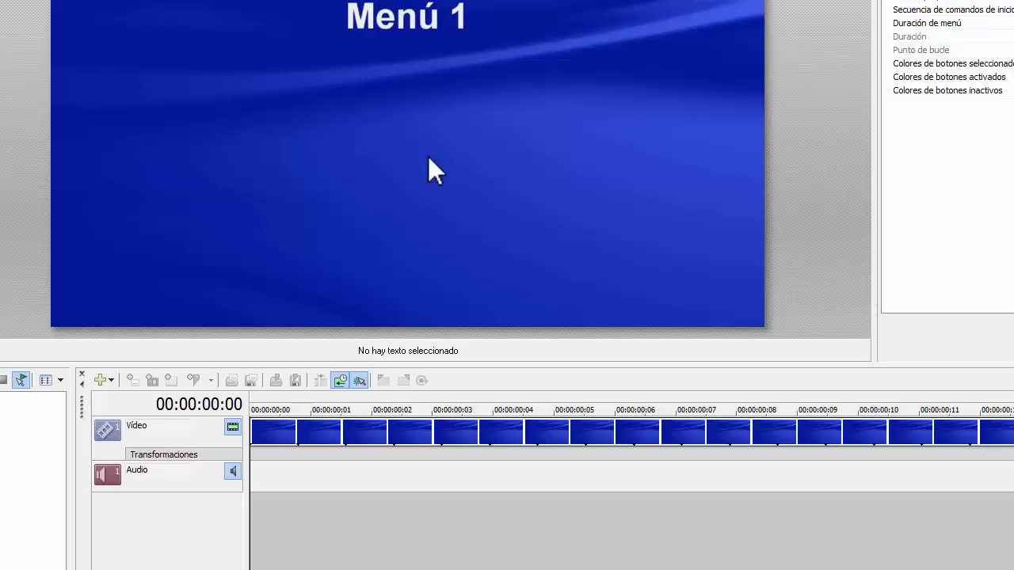
Set the menu's background media to FONDO DVD BLURAY optimizado.jpg from the SONY VEGAS - CLIPART PNG folder.
right_click(414, 125)
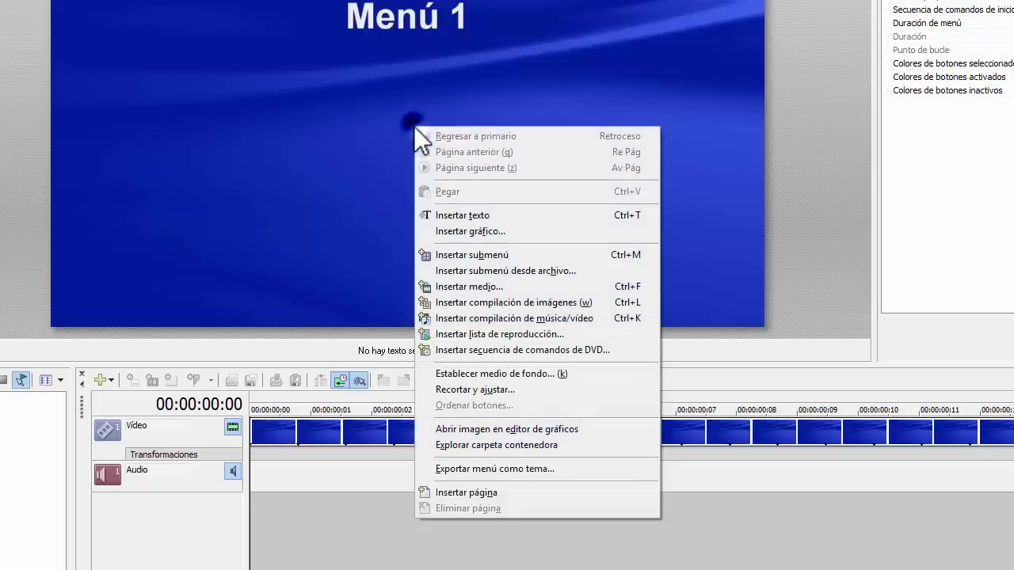
left_click(513, 375)
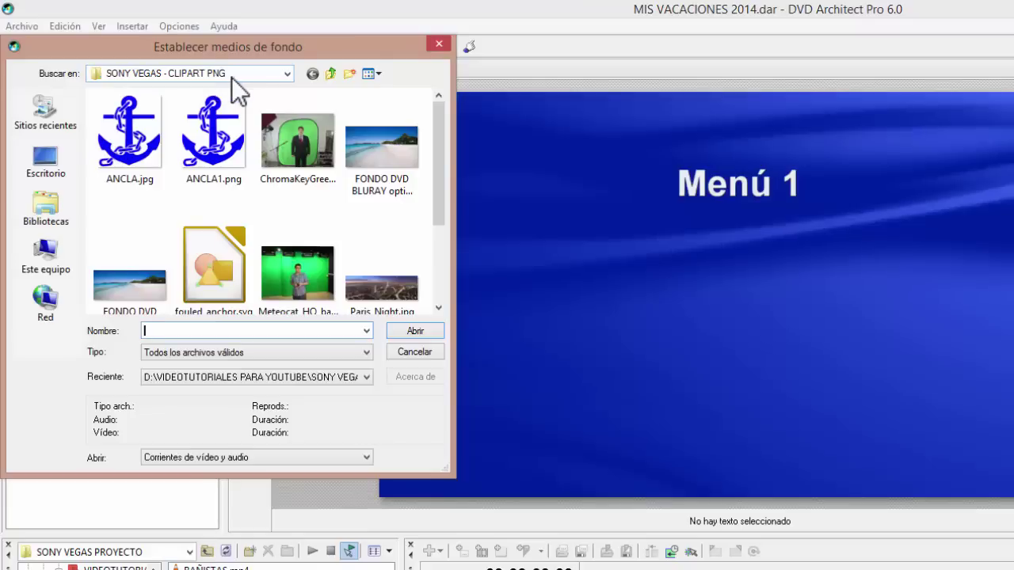
left_click(285, 73)
left_click_drag(285, 230, 288, 115)
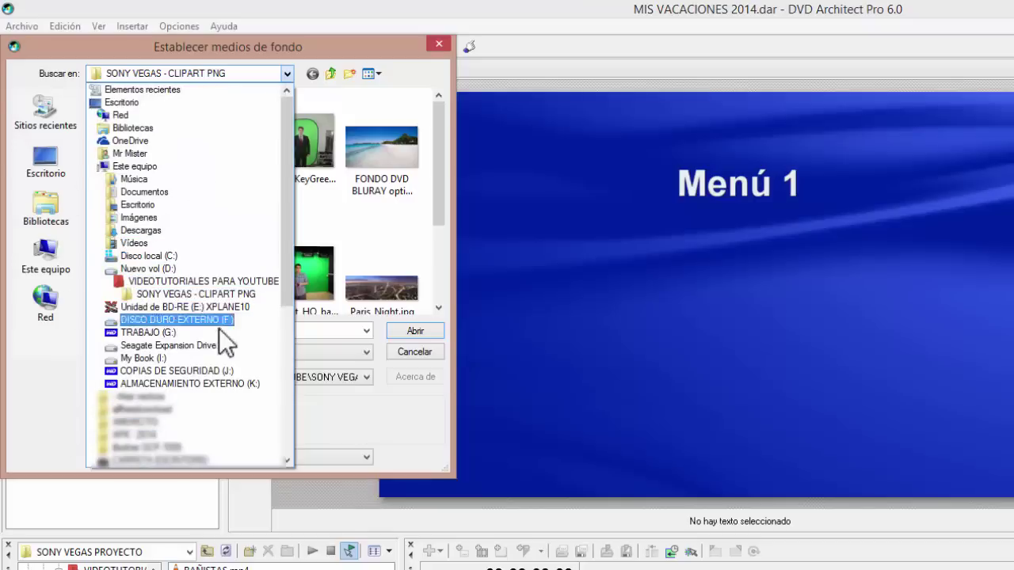
left_click(413, 76)
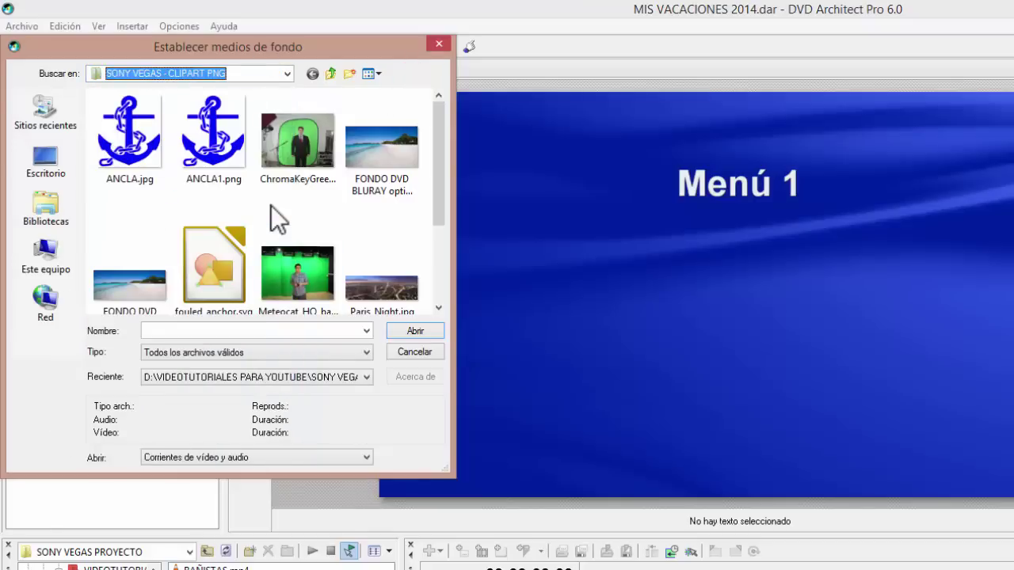
left_click(400, 161)
mouse_move(379, 202)
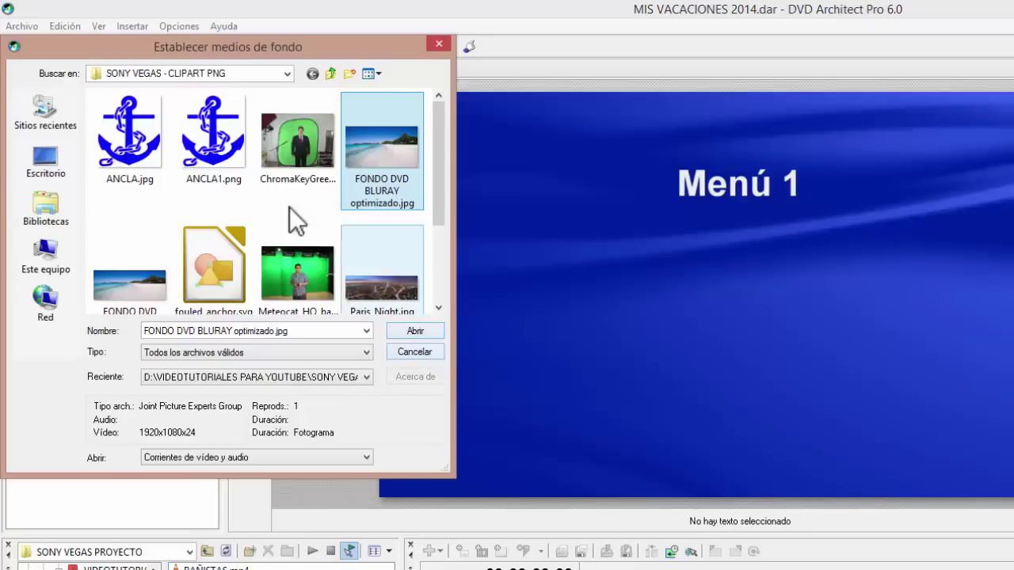
left_click(370, 149)
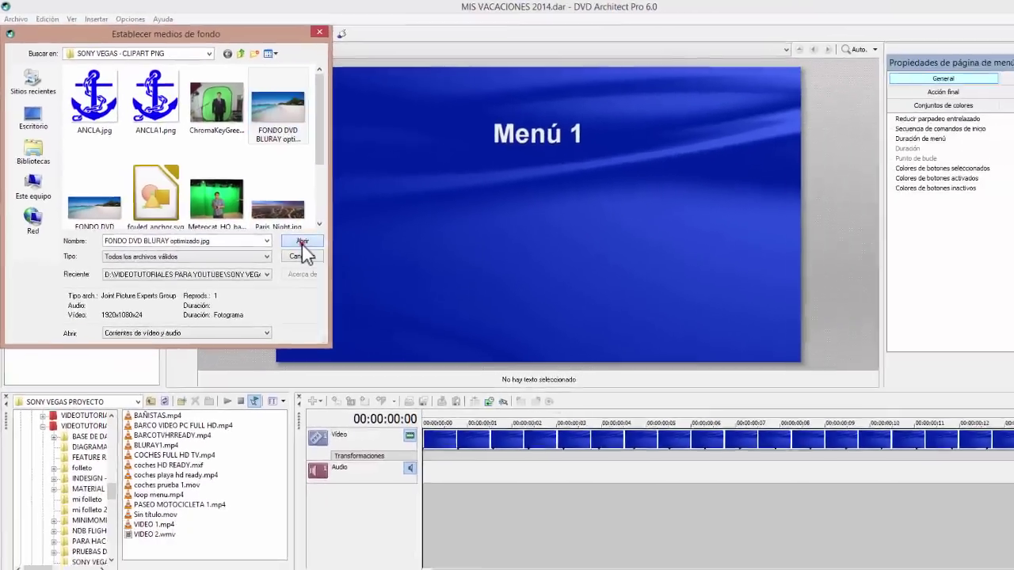
left_click(415, 330)
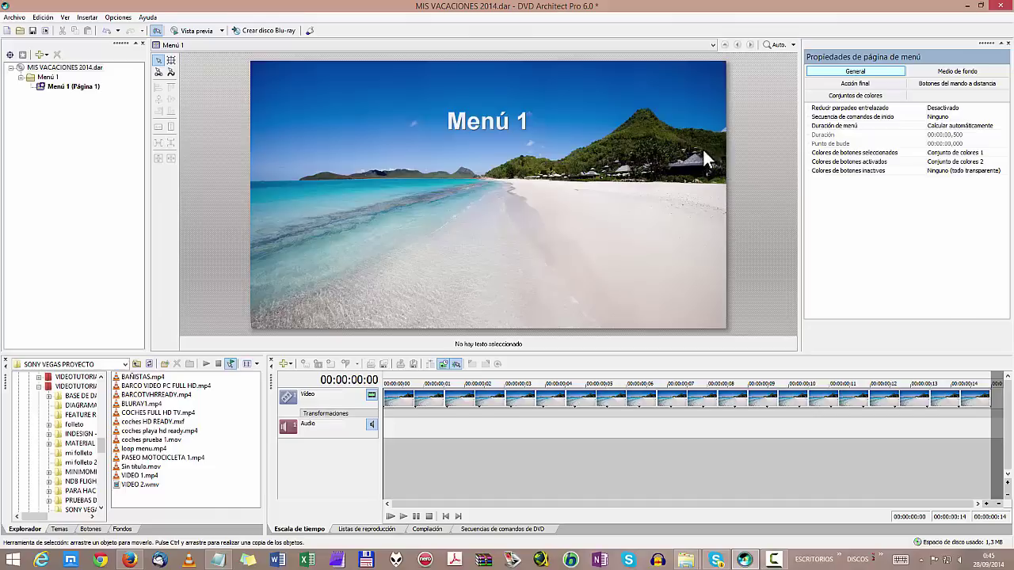
Open Recortar y ajustar for the menu background, try the automatic brightness and contrast correction, and undo it.
right_click(532, 173)
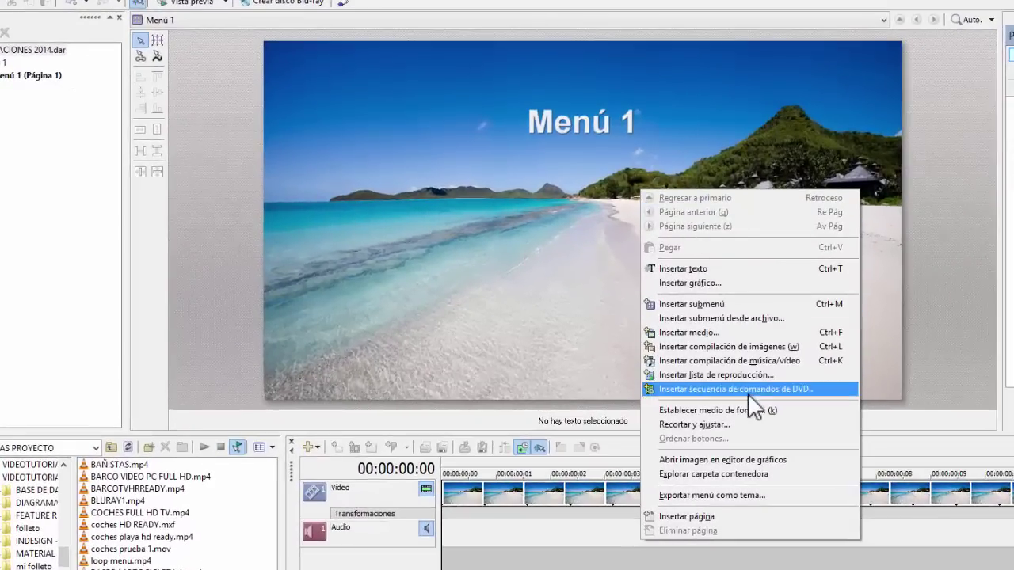
left_click(692, 424)
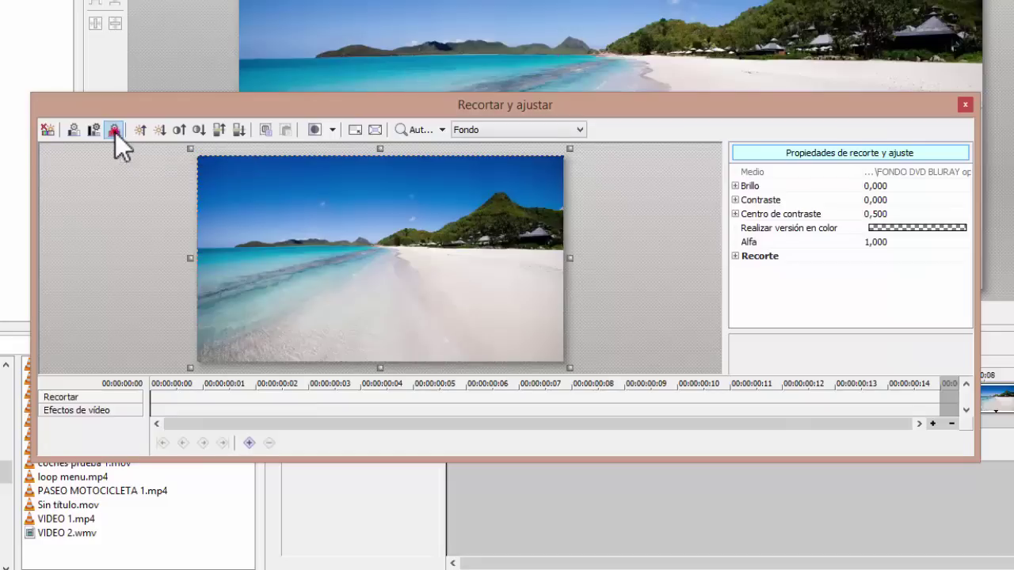
left_click(114, 133)
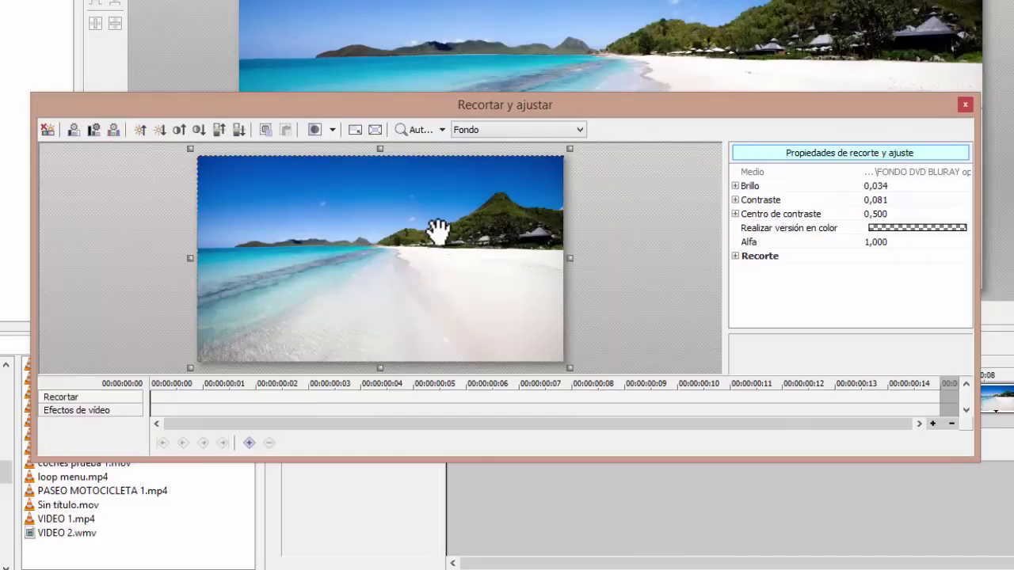
key("ctrl+z")
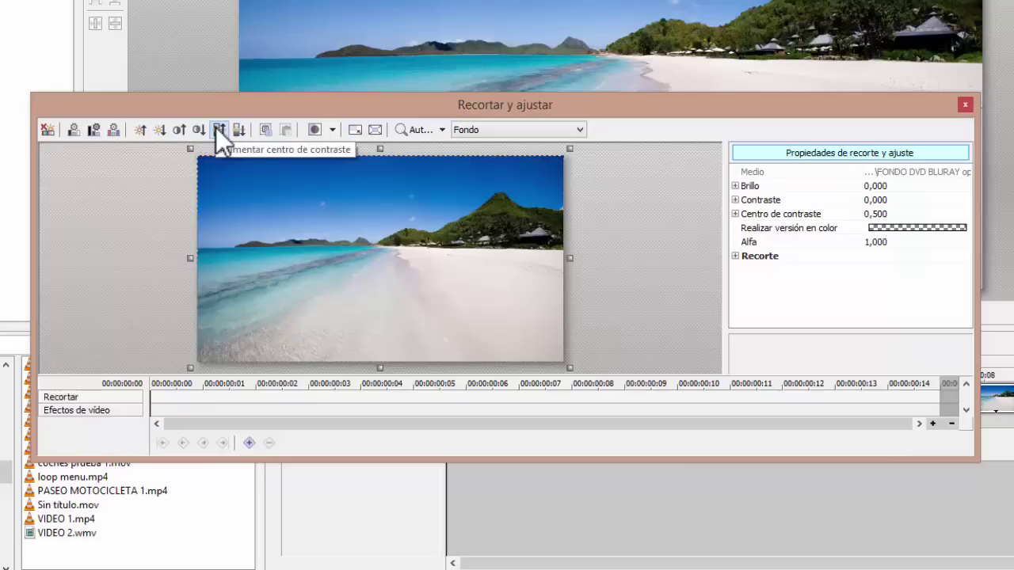
Examine the Recortar y ajustar options, including the colour-channel values under Brillo, Contraste and Centro de contraste.
left_click(331, 131)
left_click(331, 131)
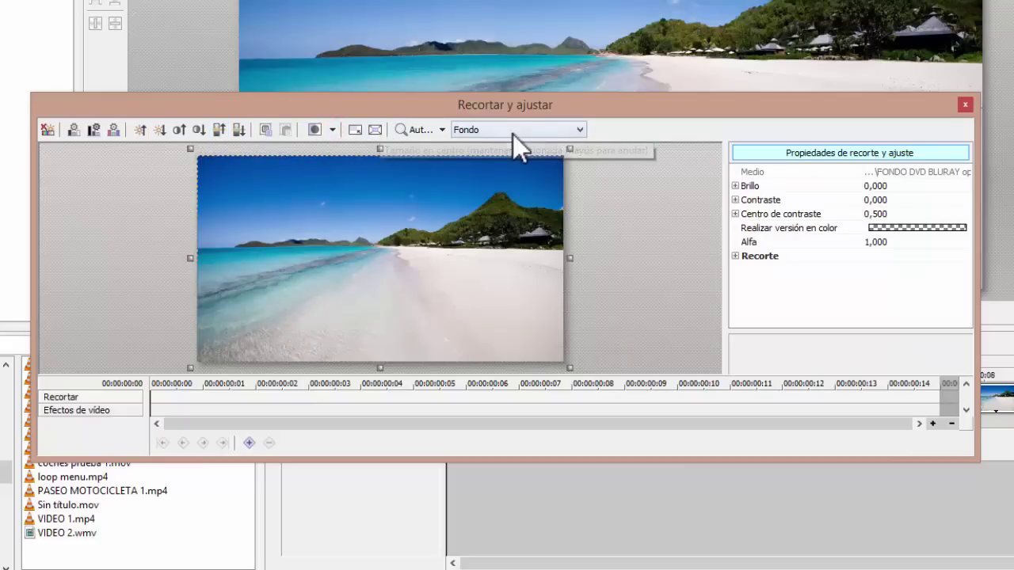
left_click(578, 130)
left_click(648, 121)
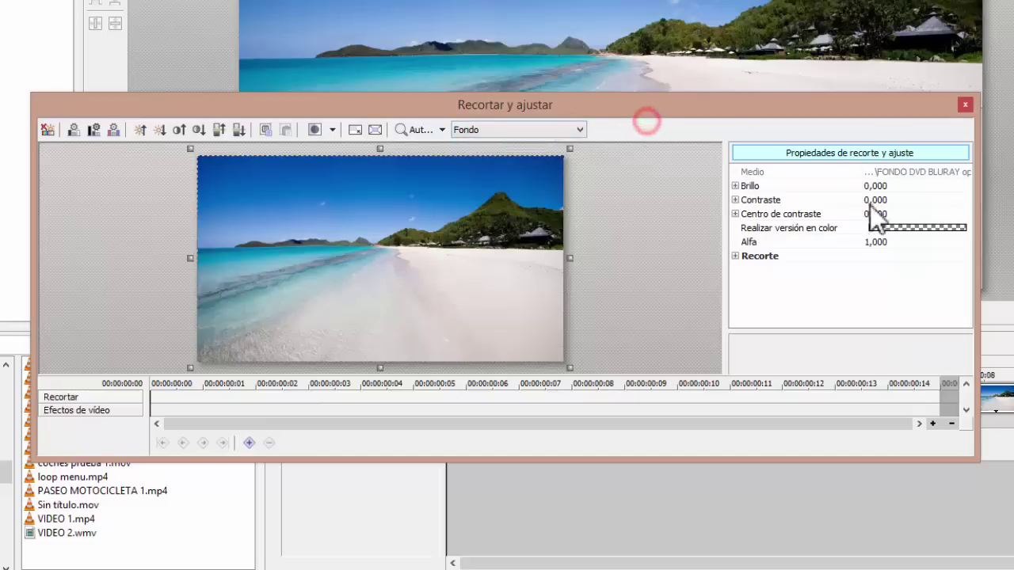
left_click(738, 190)
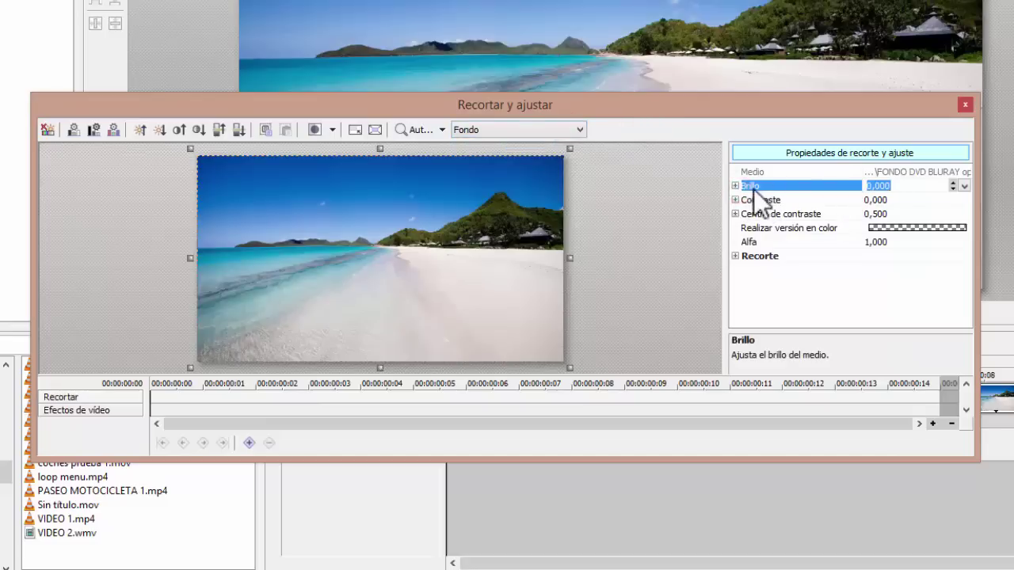
left_click(734, 186)
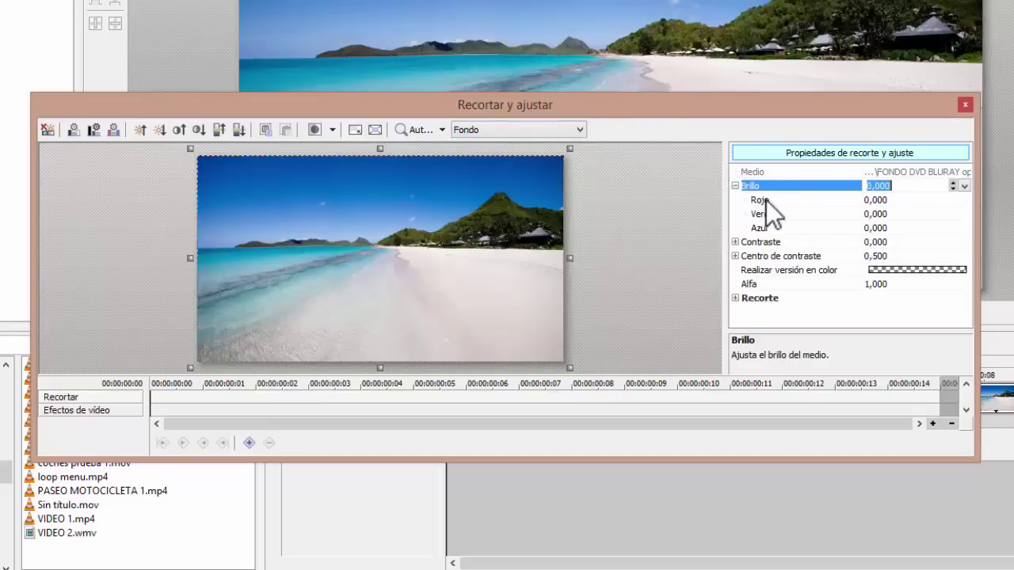
left_click(906, 204)
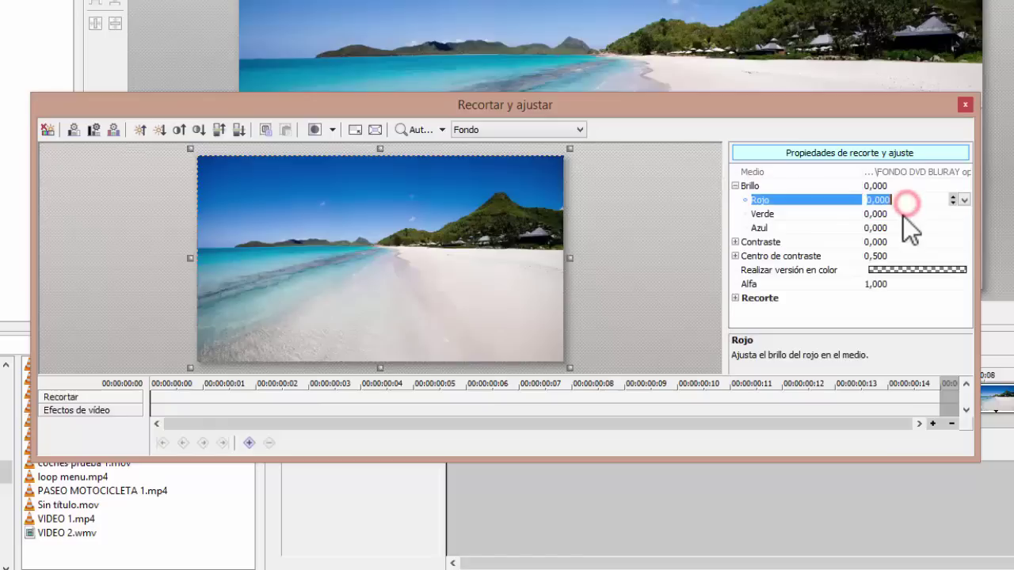
left_click(904, 186)
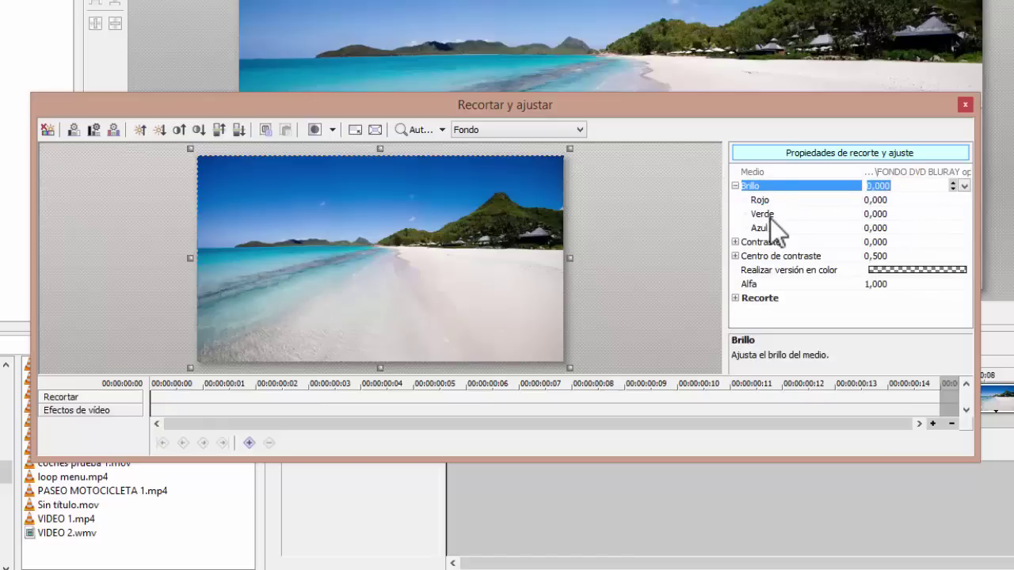
left_click(735, 241)
left_click(887, 256)
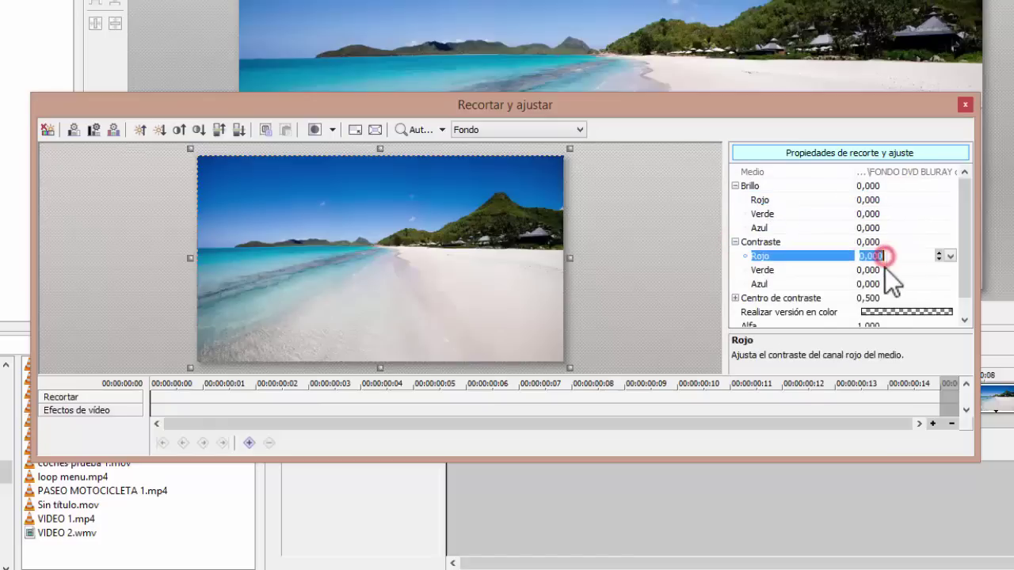
left_click(886, 270)
left_click(886, 284)
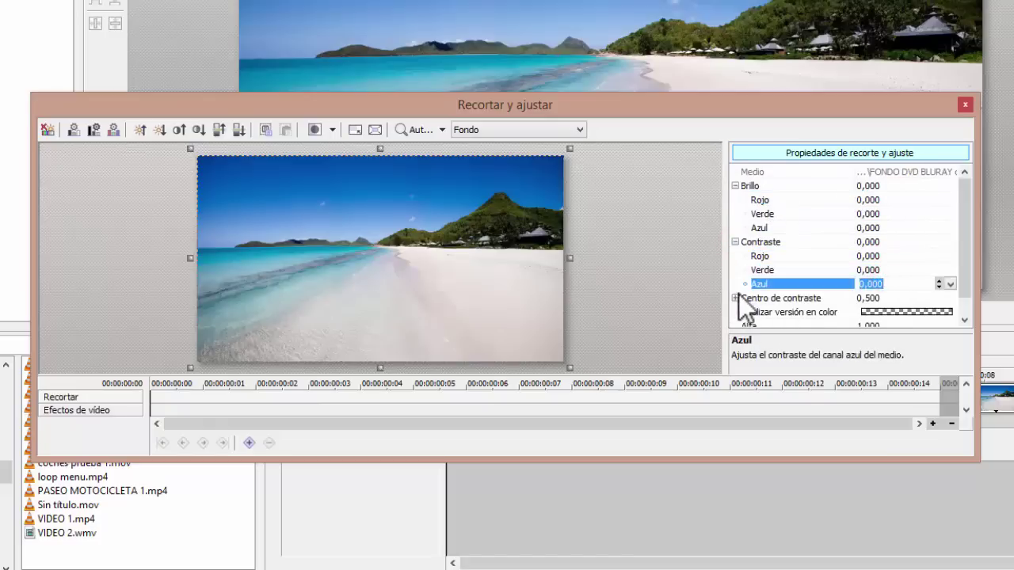
left_click(735, 298)
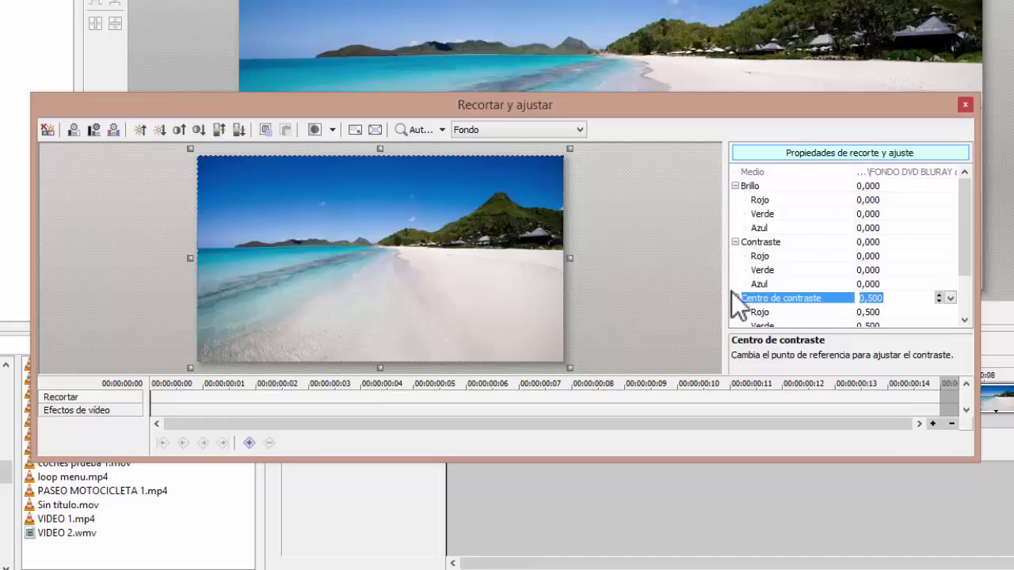
left_click(735, 298)
left_click(735, 242)
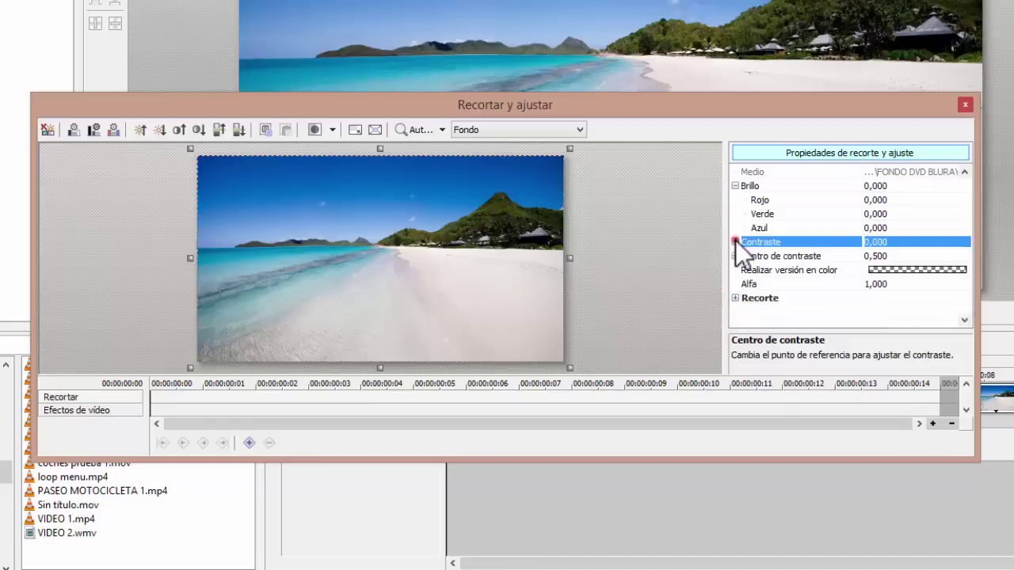
left_click(735, 186)
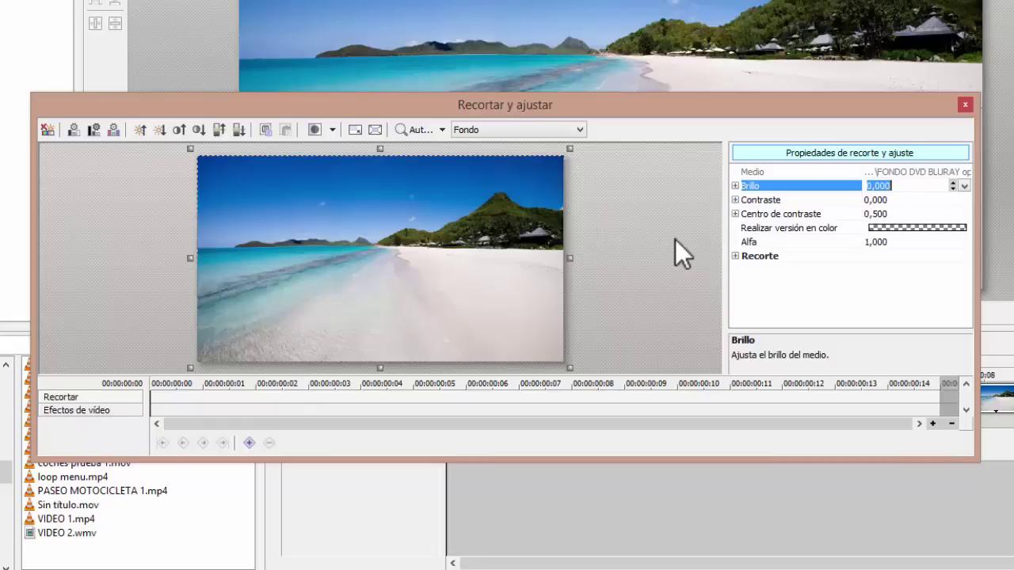
Apply the automatic brightness and contrast correction to the background image and close Recortar y ajustar.
left_click(112, 131)
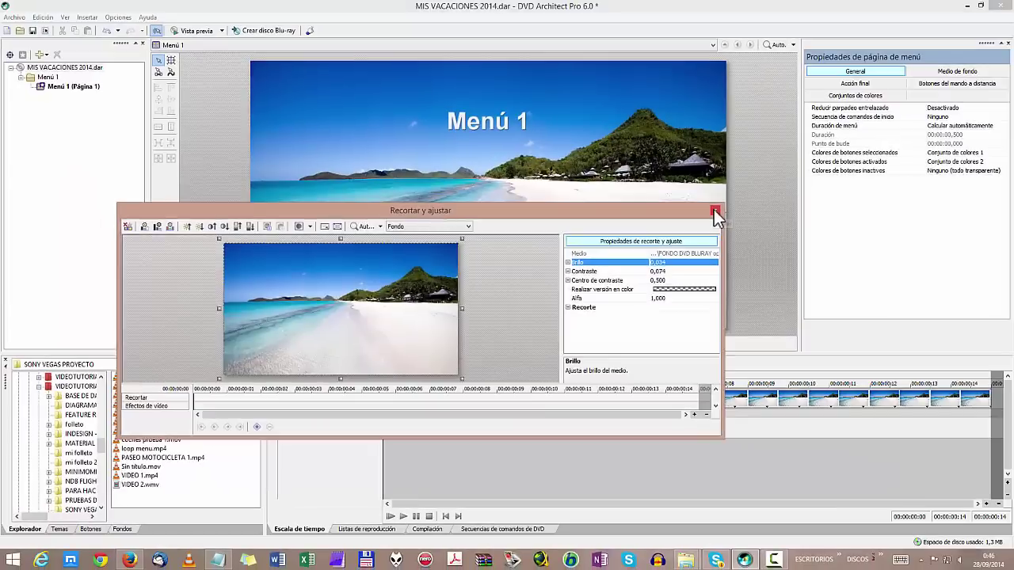
left_click(965, 104)
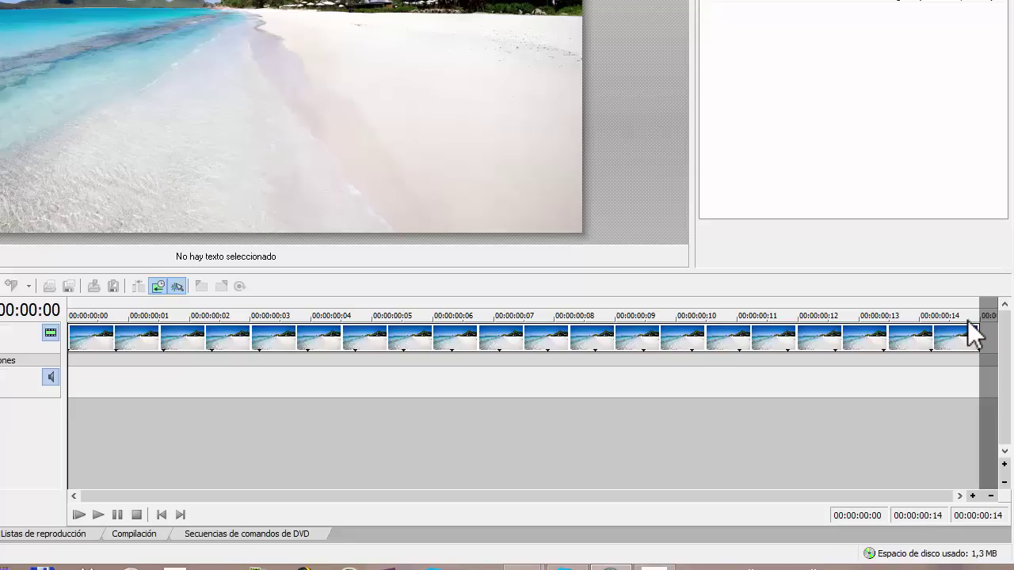
Examine the menu page's Medio de fondo properties, reading through the full Vídeo file path and checking the Audio setting.
left_click(991, 516)
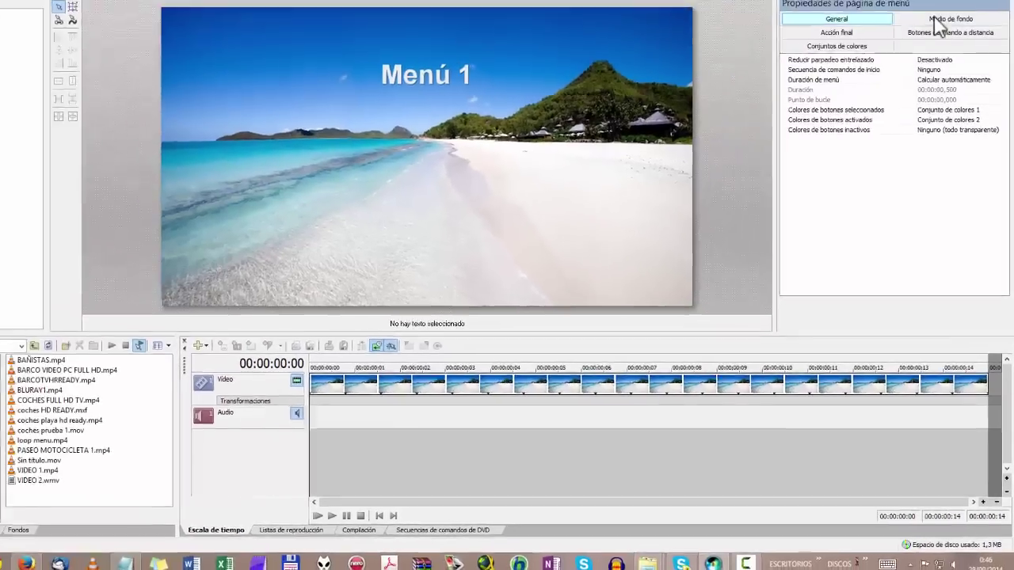
left_click(943, 69)
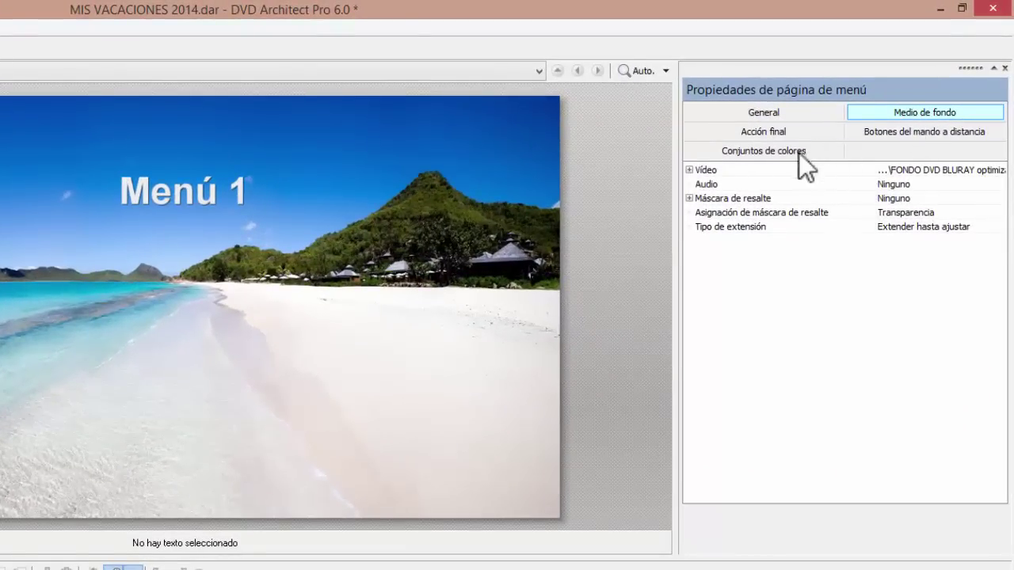
left_click(689, 170)
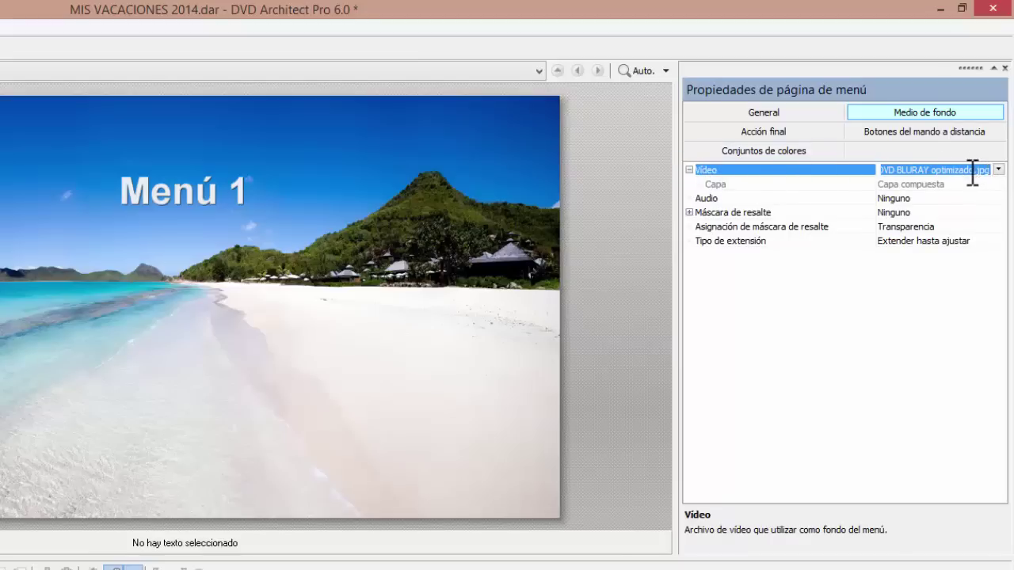
key("Home")
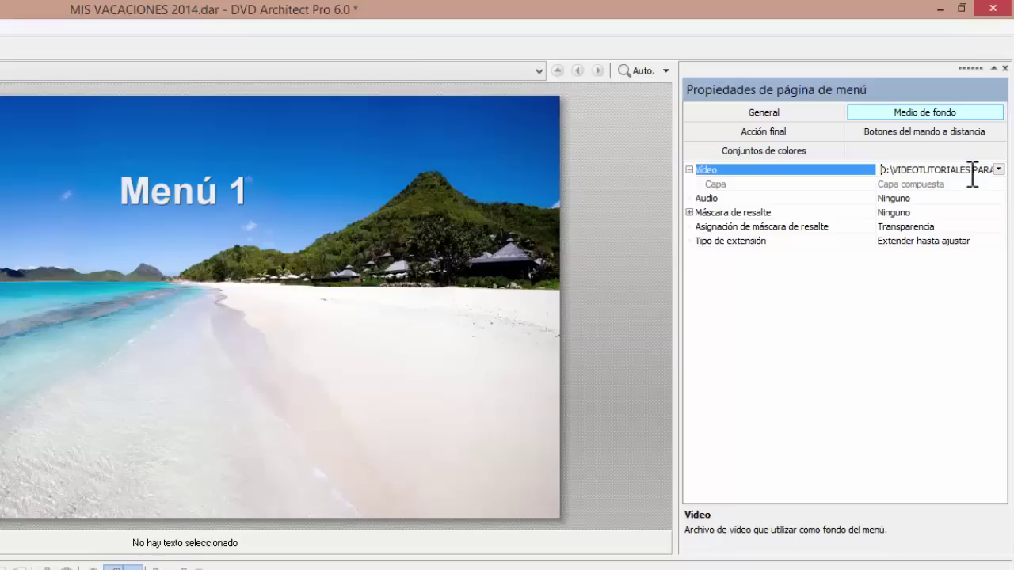
key("End")
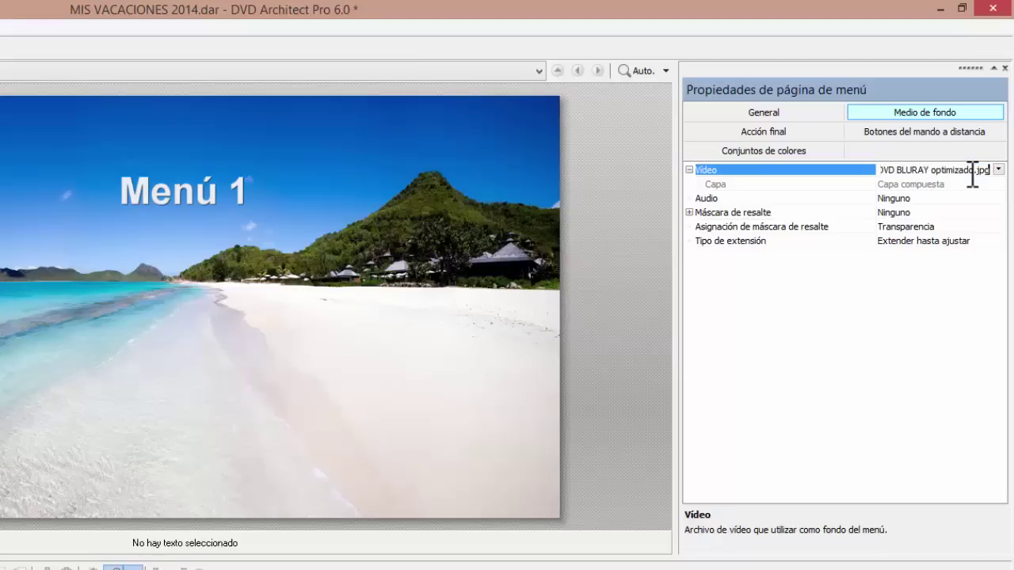
key("Home")
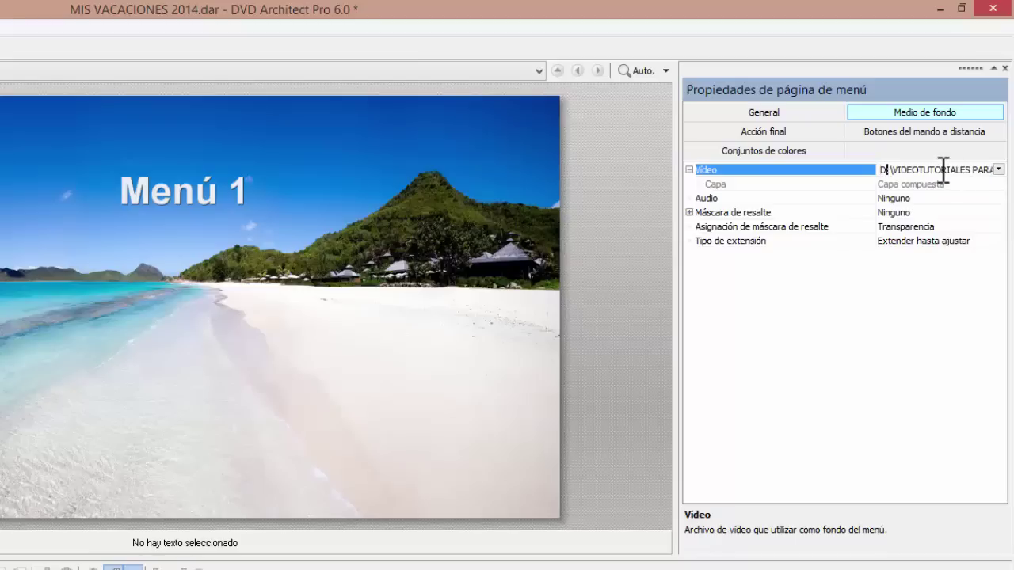
key("Right")
key("Right")
key("Right")
key("Right")
key("Right")
key("Right")
key("Right")
key("Right")
key("Right")
key("Right")
key("Right")
key("Right")
key("Right")
key("Right")
key("Right")
key("Right")
key("Right")
key("Right")
key("Right")
key("Right")
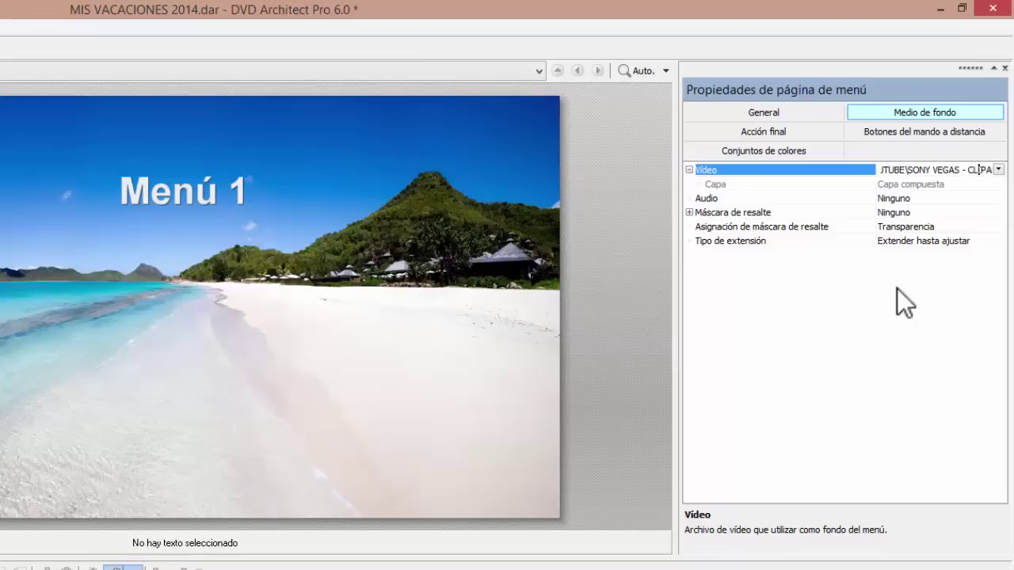
key("Right")
key("Right")
key("Right")
key("Right")
key("Right")
key("Right")
key("Right")
key("Right")
key("Right")
key("Right")
key("Right")
key("Right")
key("Right")
key("Right")
key("Right")
key("Right")
key("Right")
key("Right")
key("Right")
key("Right")
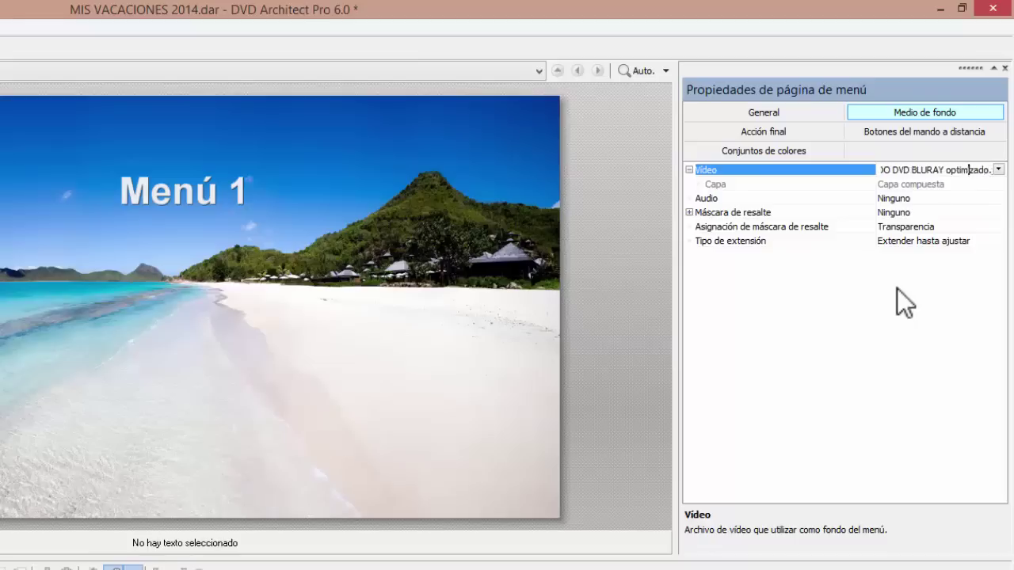
key("Right")
key("Right")
key("Right")
key("Right")
key("Right")
key("Right")
key("Right")
key("Right")
key("Right")
left_click(891, 198)
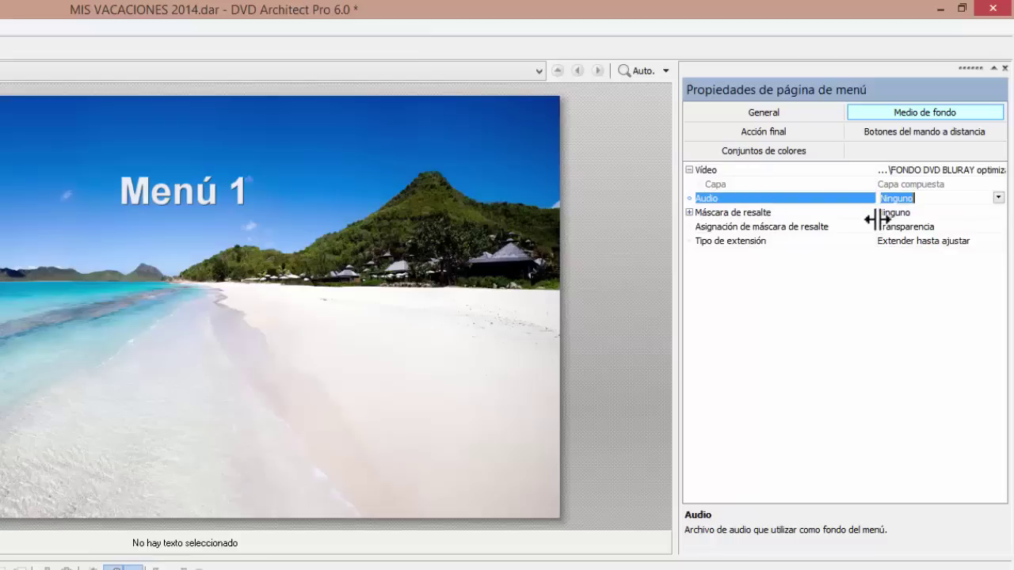
Review the menu page's General, Acción final, Botones del mando a distancia and Conjuntos de colores properties, ending on General.
left_click(803, 114)
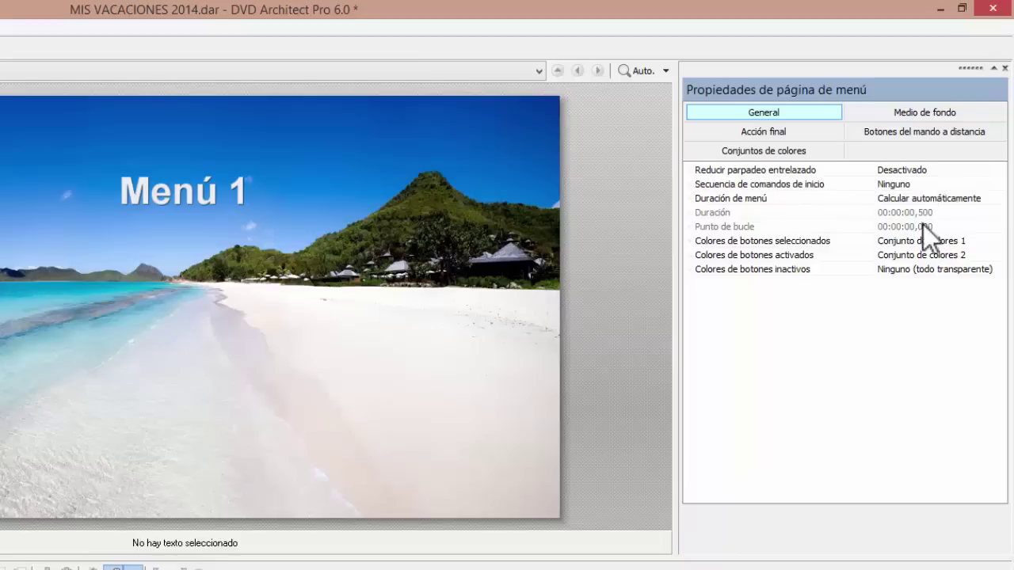
left_click(796, 132)
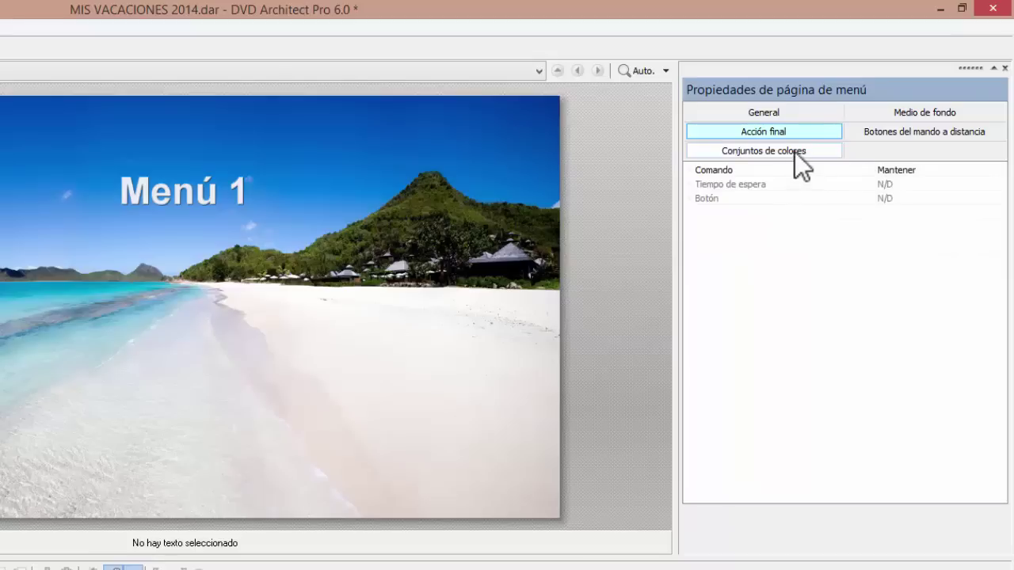
left_click(899, 135)
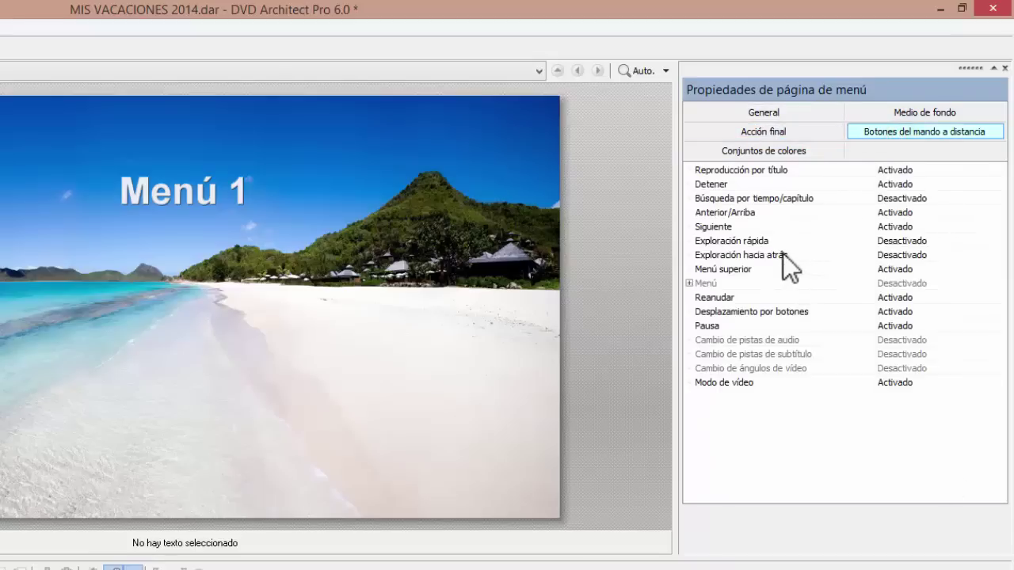
left_click(781, 157)
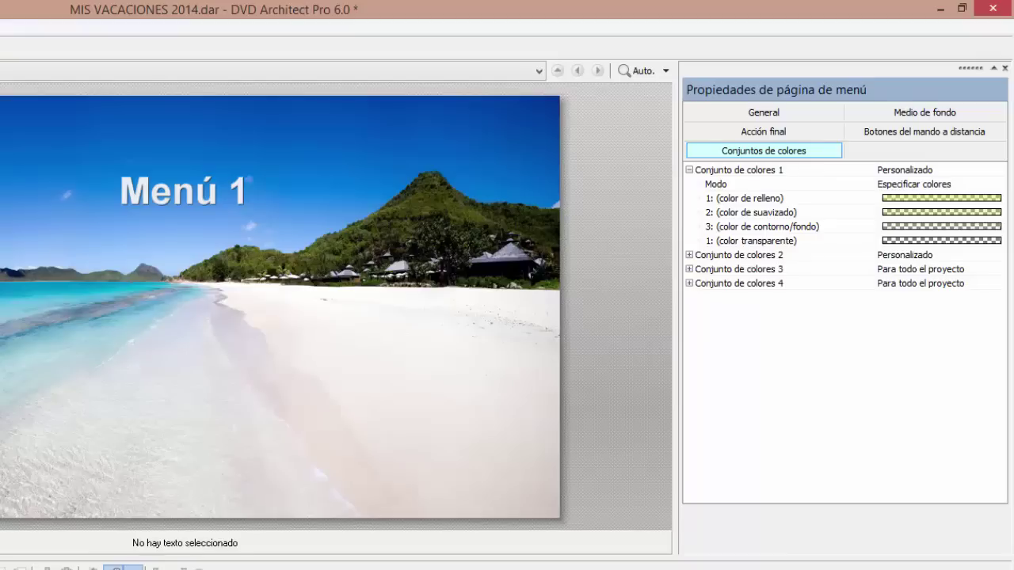
left_click(761, 112)
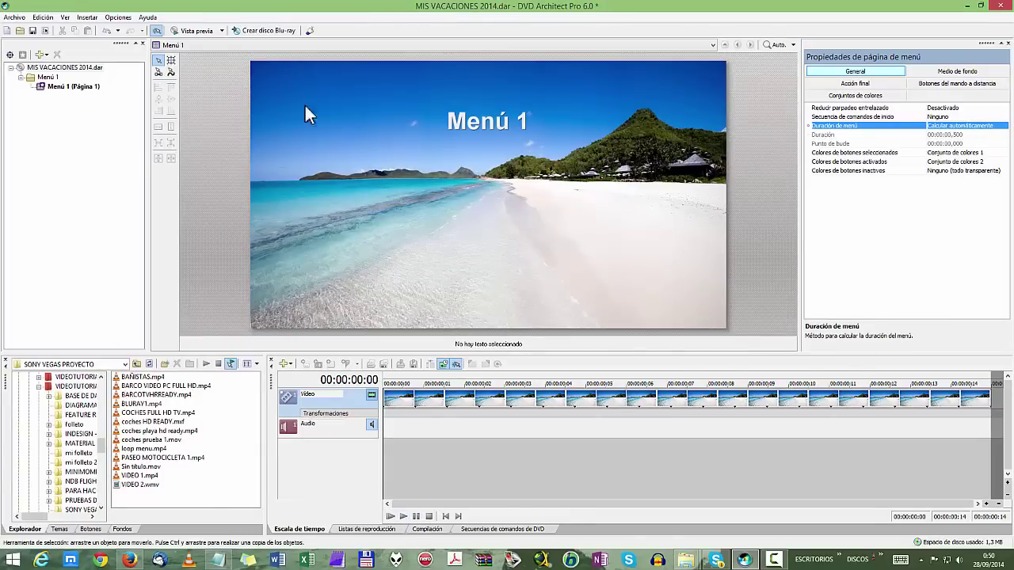
Play the menu timeline several times to check playback with the automatically calculated duration.
left_click(404, 516)
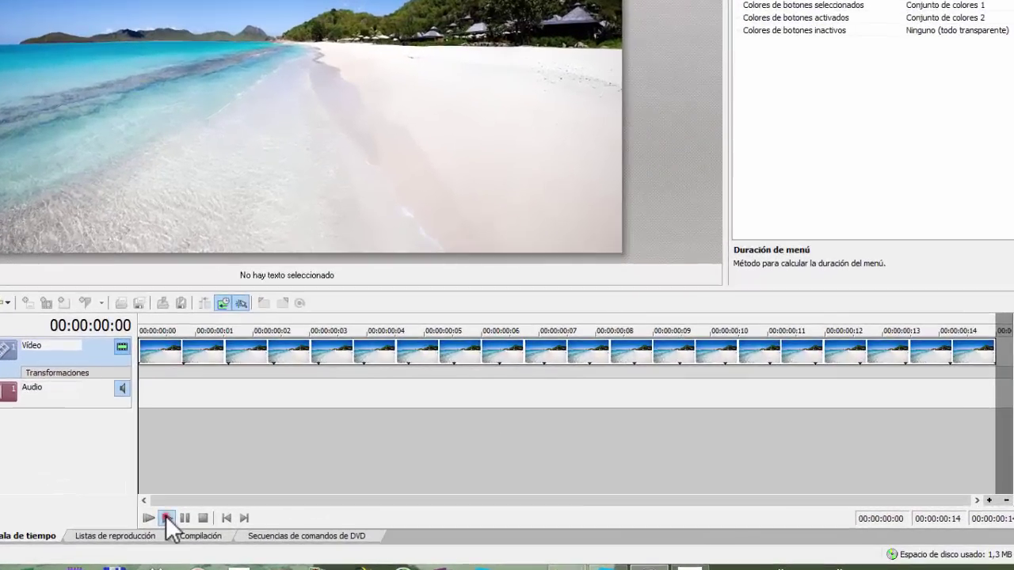
left_click(404, 516)
left_click(166, 516)
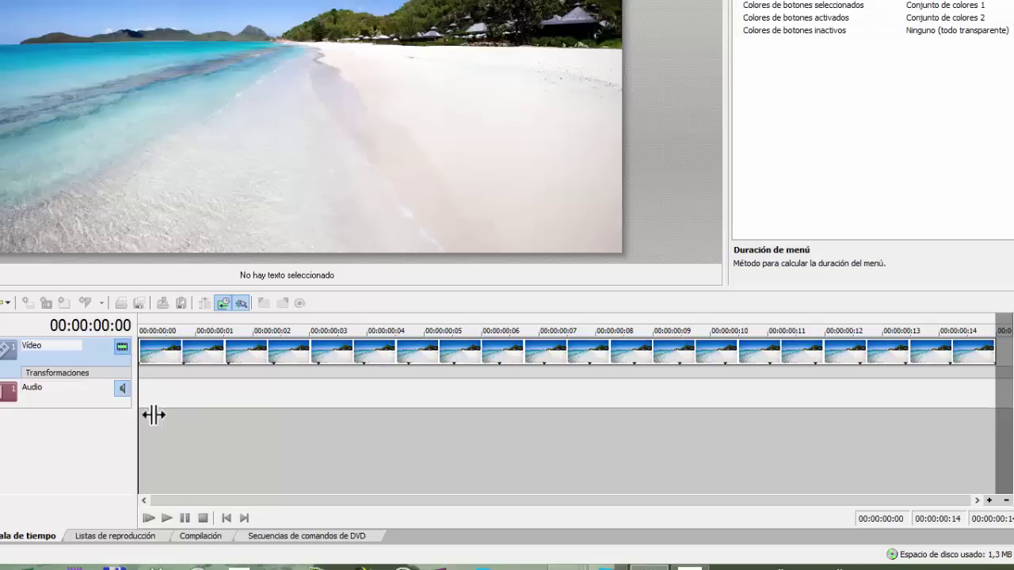
left_click(167, 518)
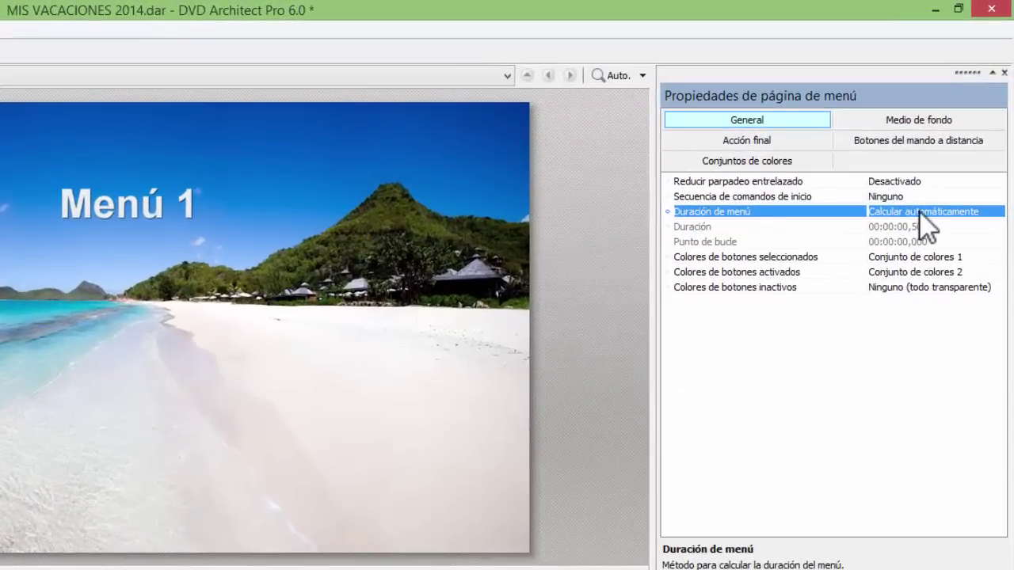
Set Duración de menú to Especificar with a Duración of 00:00:15,000, and play the menu timeline.
left_click(920, 211)
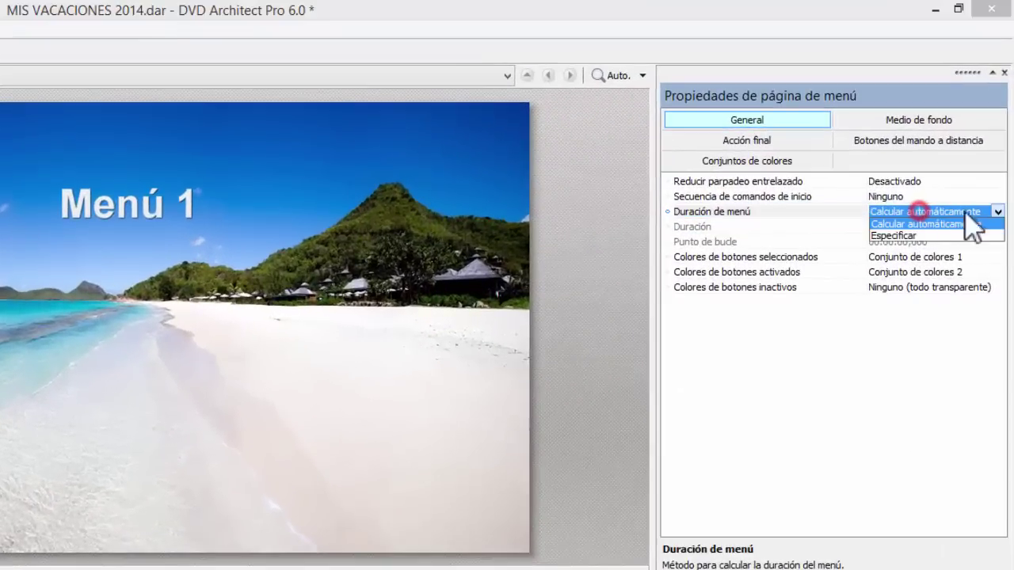
left_click(902, 235)
left_click(905, 227)
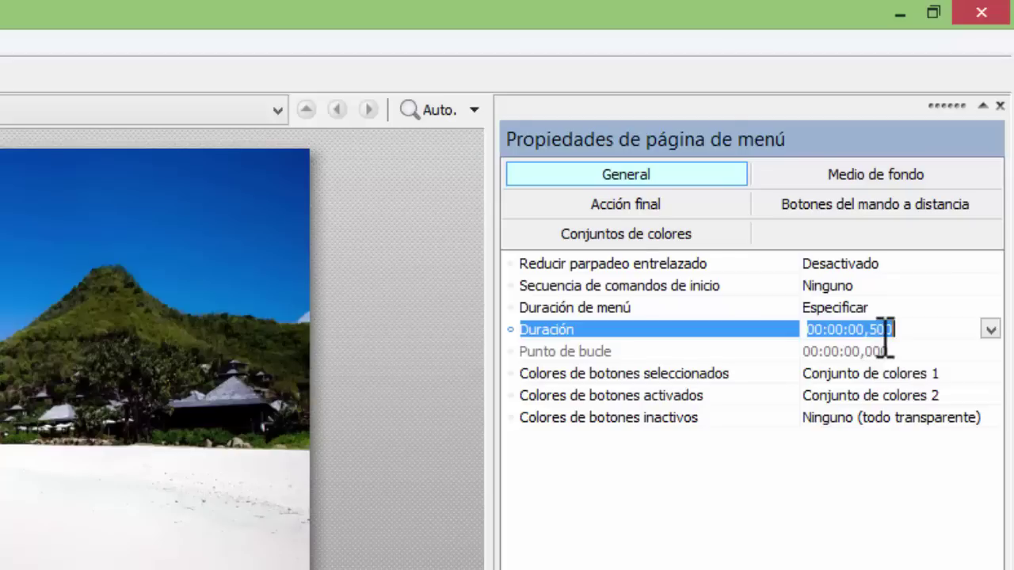
left_click_drag(850, 329, 962, 335)
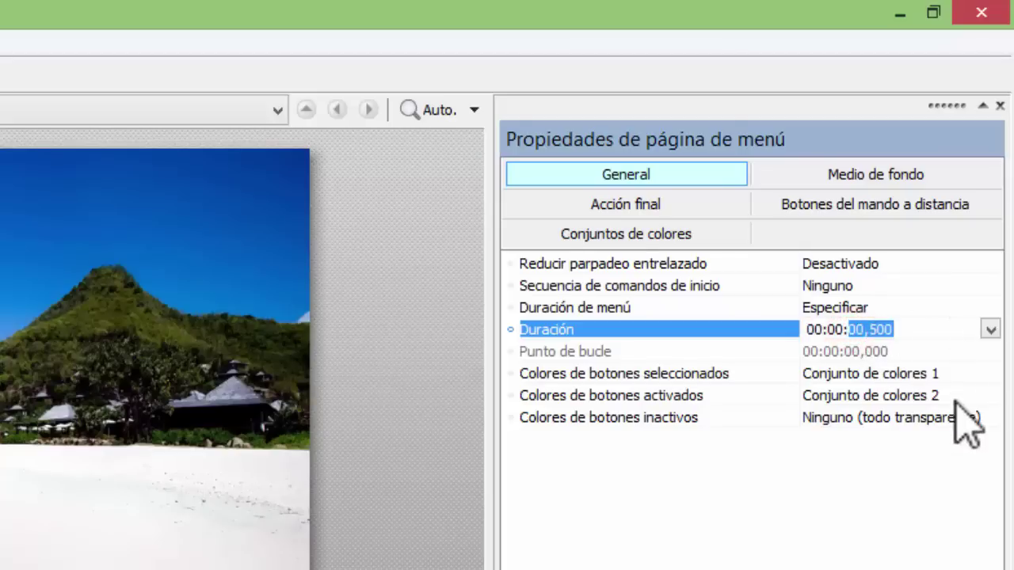
type("15")
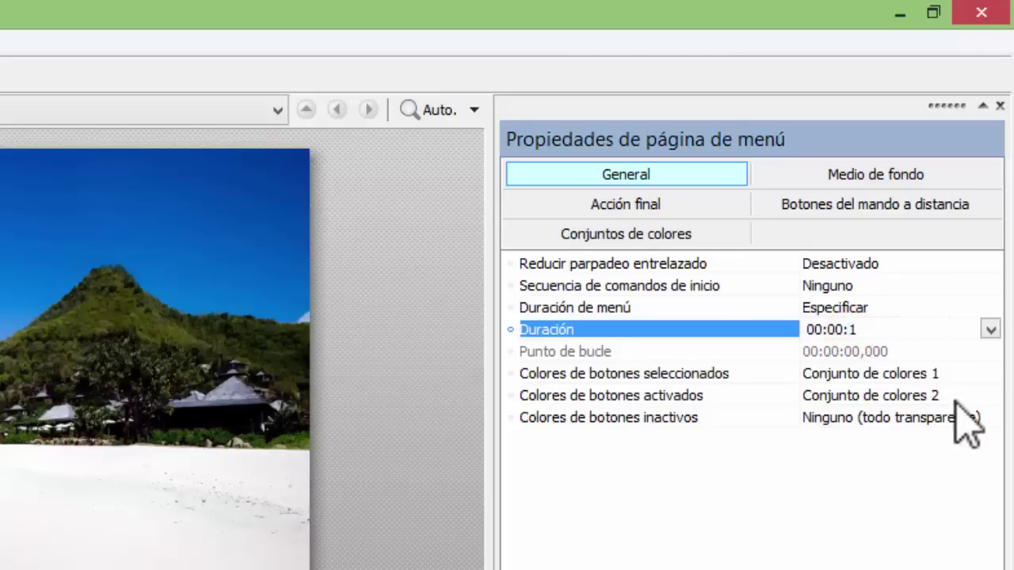
type(",000")
key("Return")
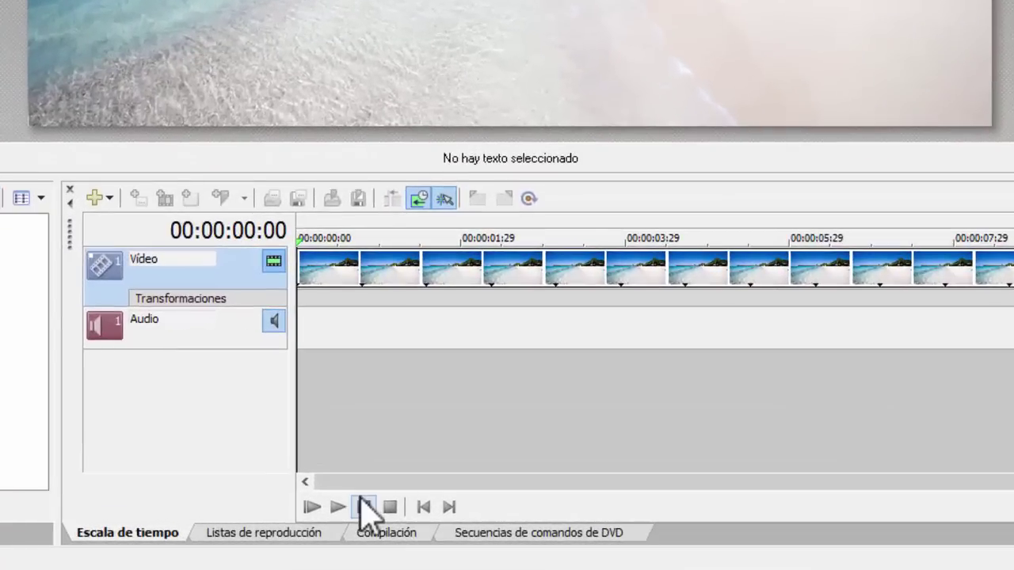
left_click(337, 507)
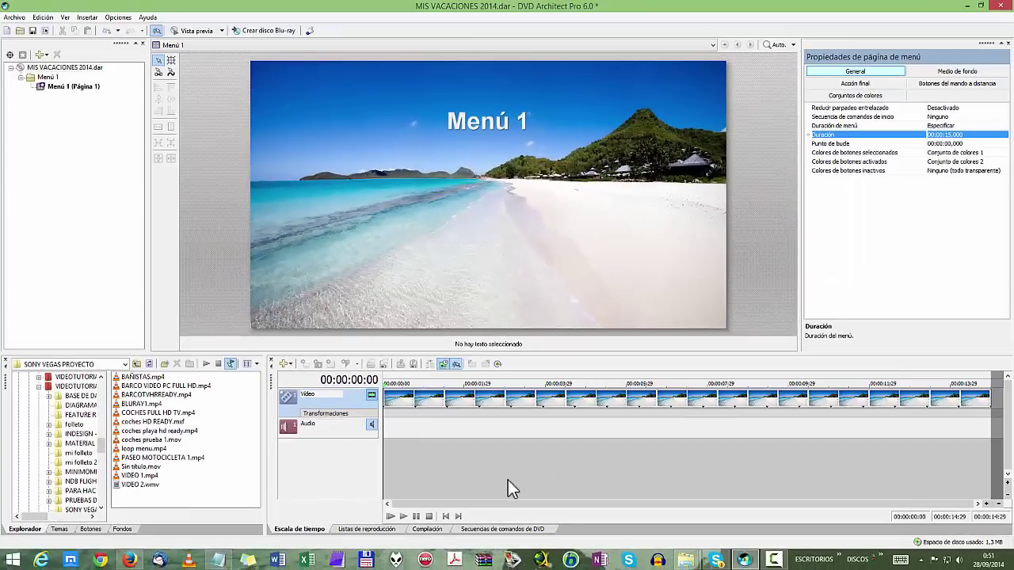
Delete the Menú 1 title text from the menu page.
left_click(491, 135)
right_click(491, 134)
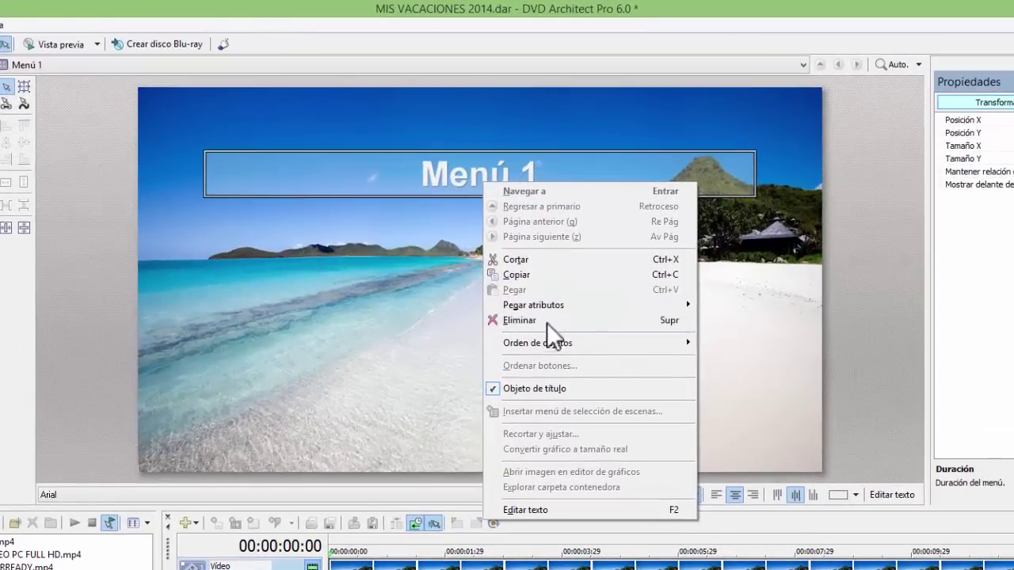
left_click(556, 320)
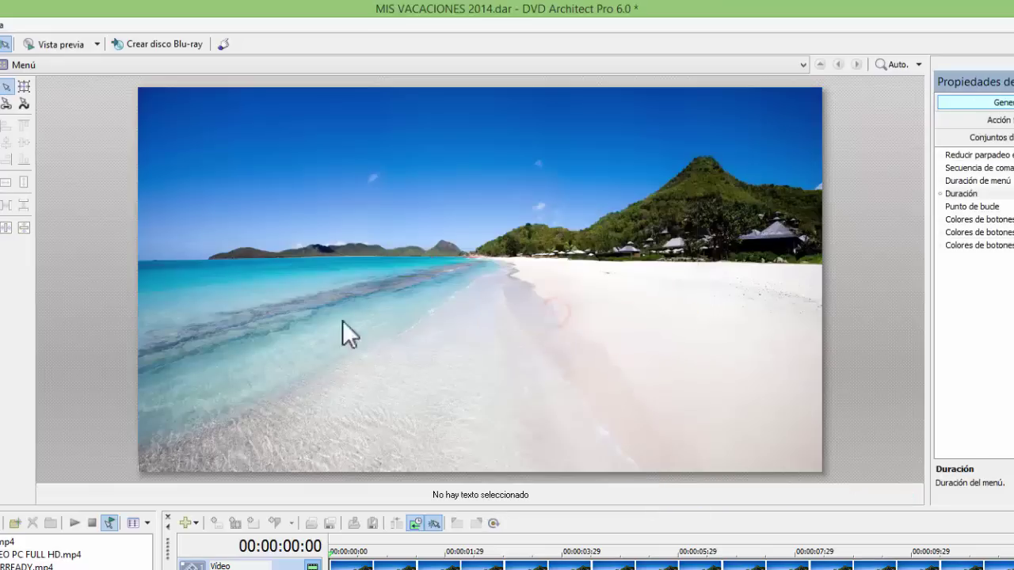
Insert the text "Mis vacaciones" and move it into the sky near the menu's upper edge, at about X 656, Y 90.
key("ctrl+t")
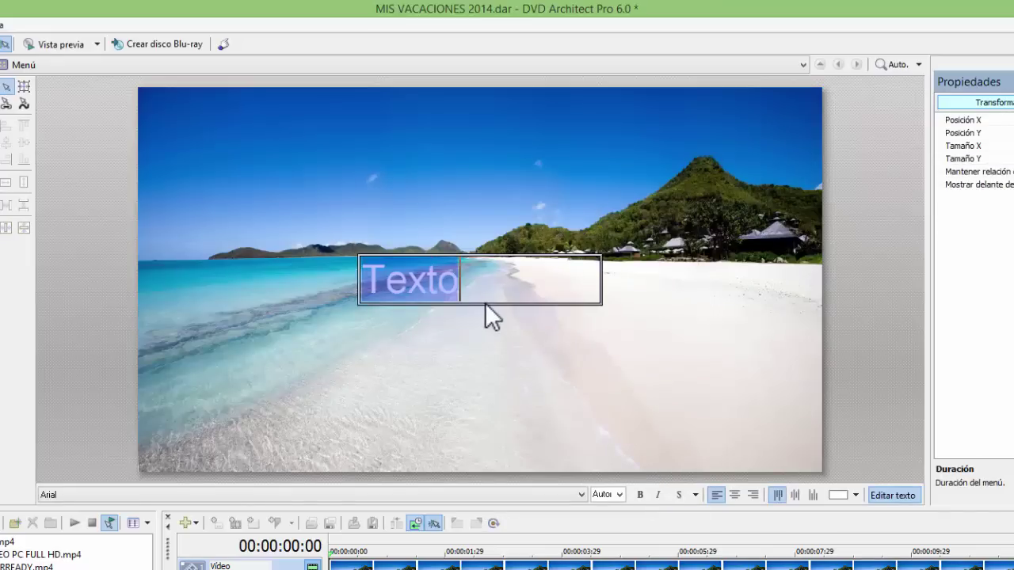
type("mIS")
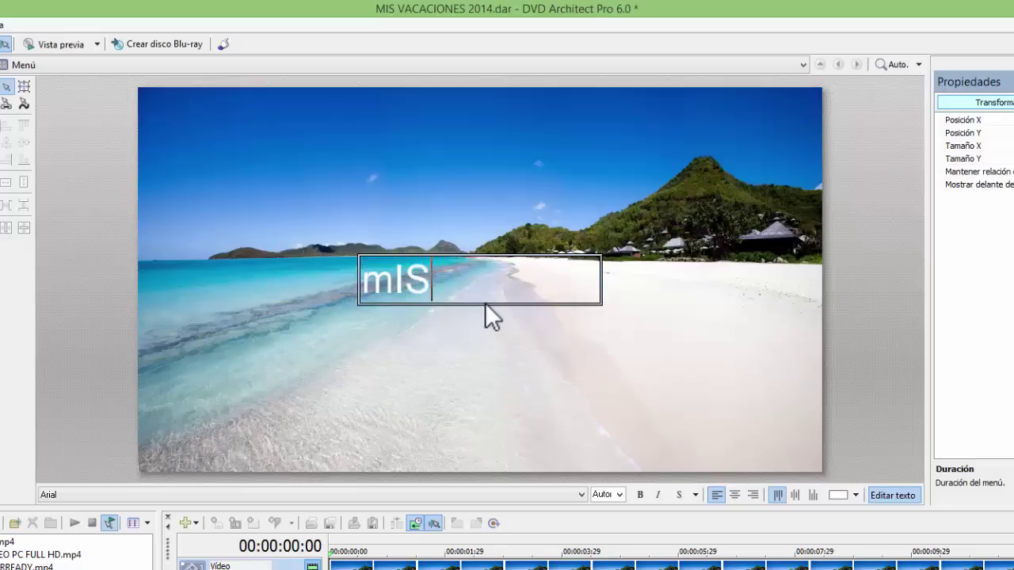
key("BackSpace")
key("BackSpace")
key("BackSpace")
type("Mis va")
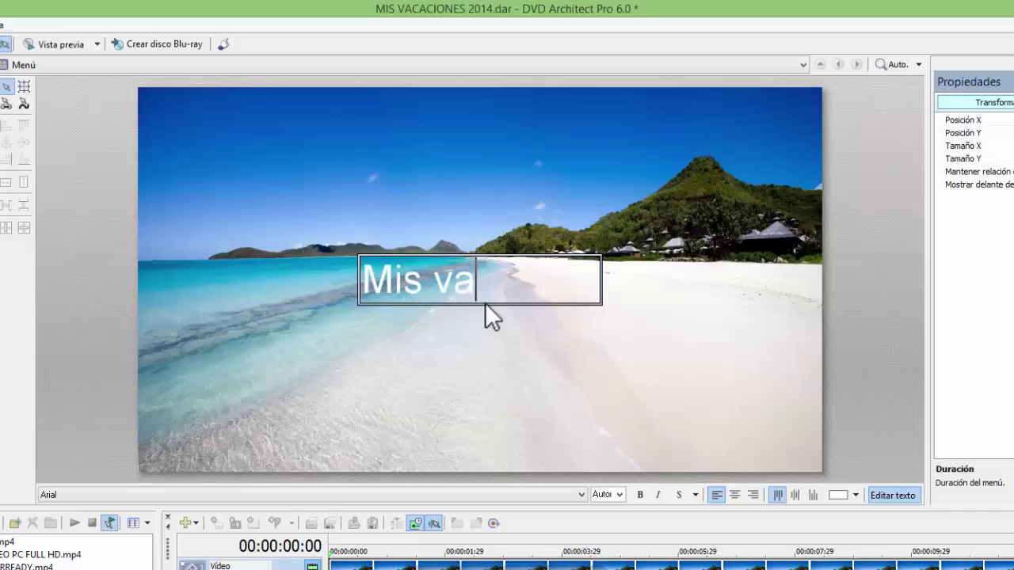
type("cacio")
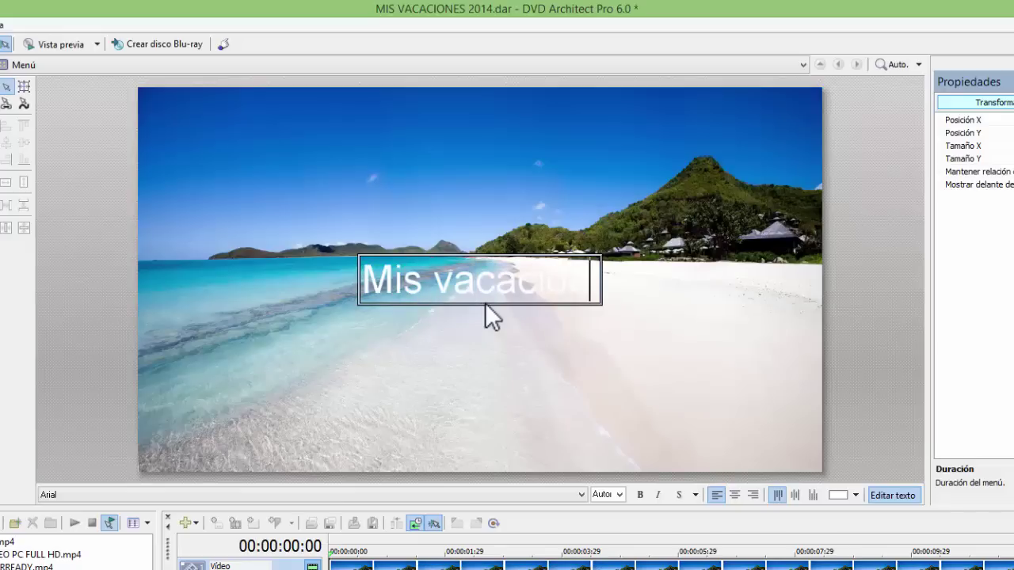
type("nes")
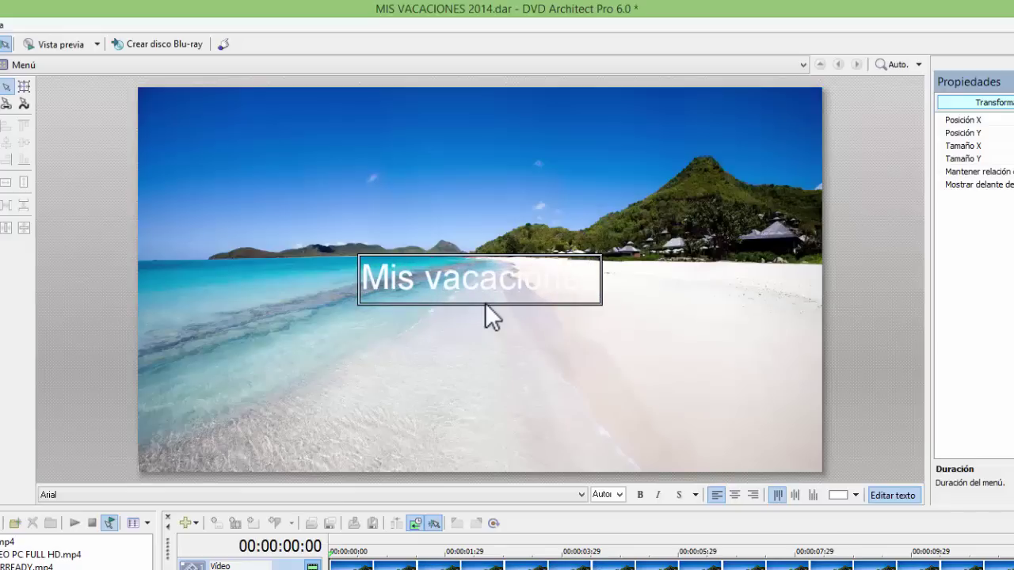
left_click(493, 183)
left_click_drag(468, 285, 477, 141)
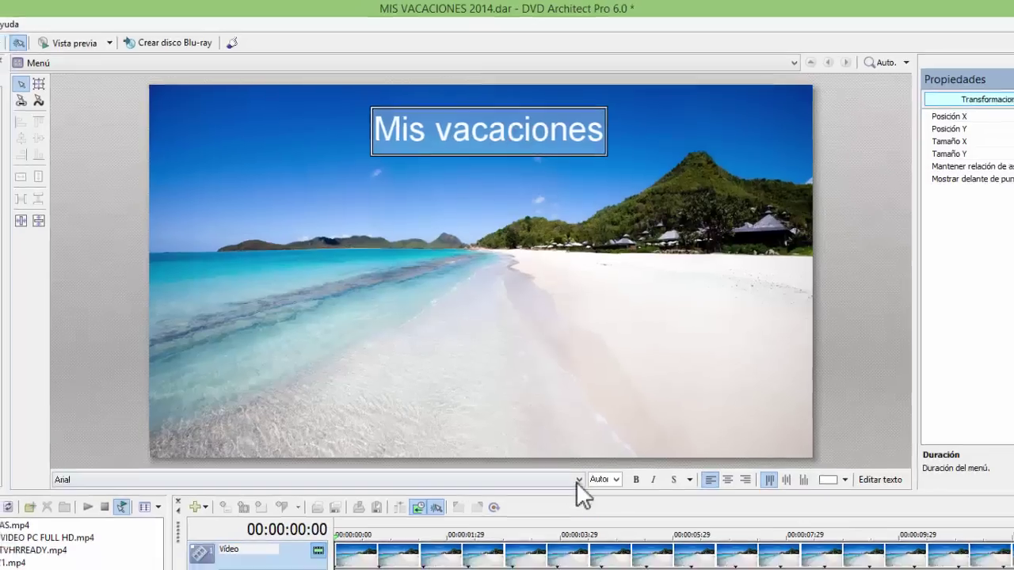
Try the Arno Pro Smbd Display font on the "Mis vacaciones" text, and change it to Avenir LT Std 35 Light.
left_click(581, 494)
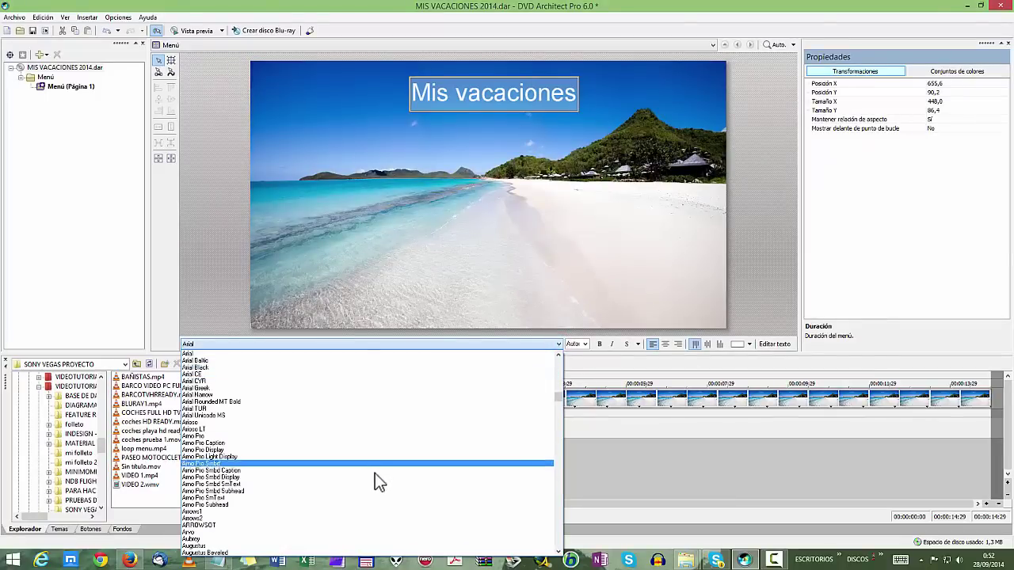
left_click(370, 477)
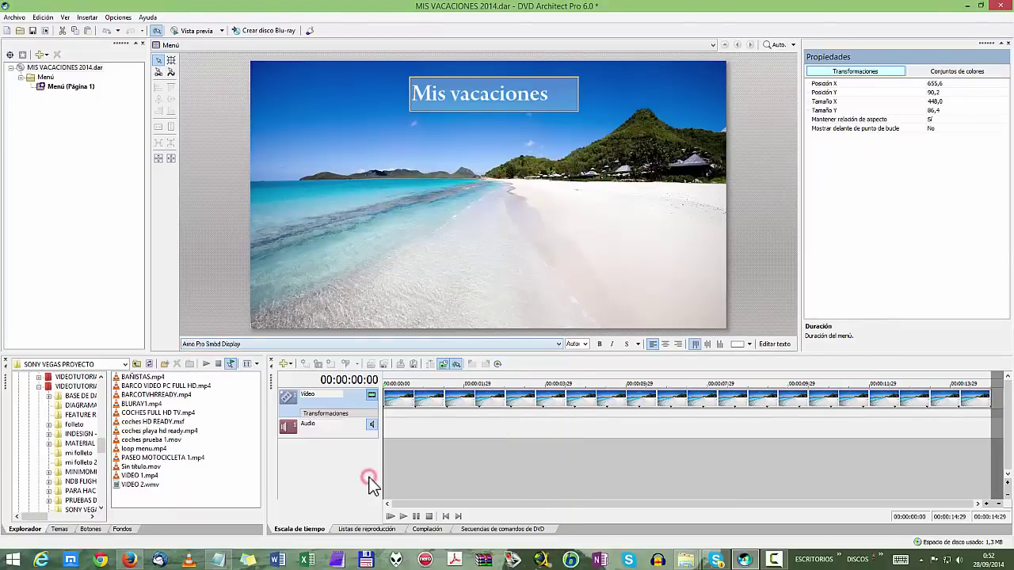
left_click(559, 344)
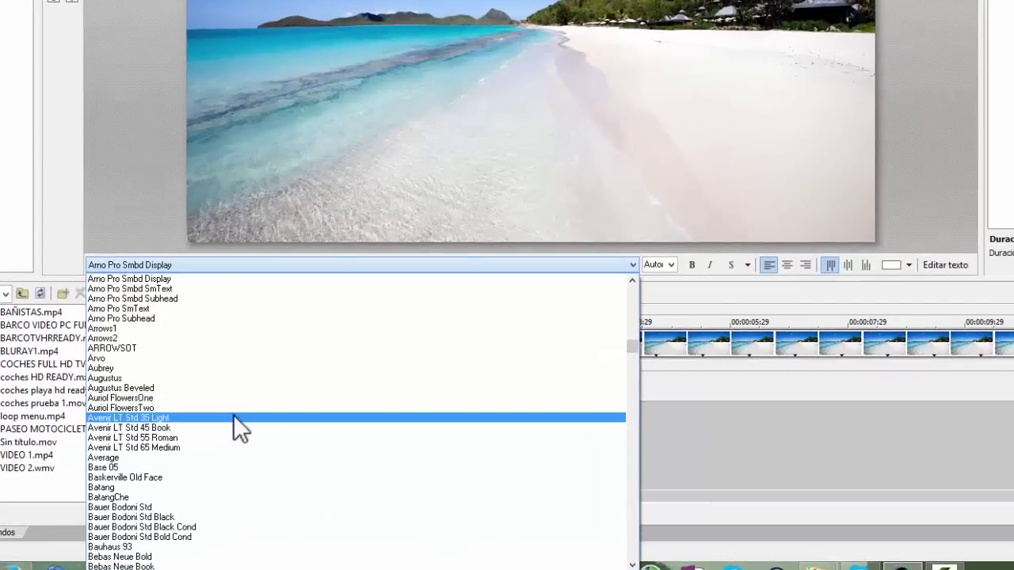
left_click(232, 417)
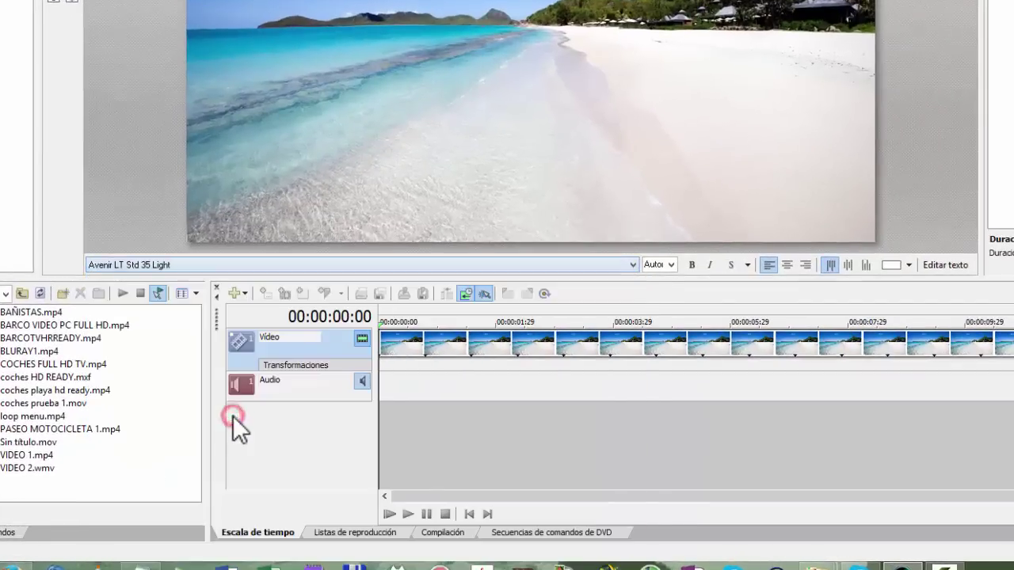
Try the Comfortaa and Crackvetica fonts on the "Mis vacaciones" title text.
left_click(634, 265)
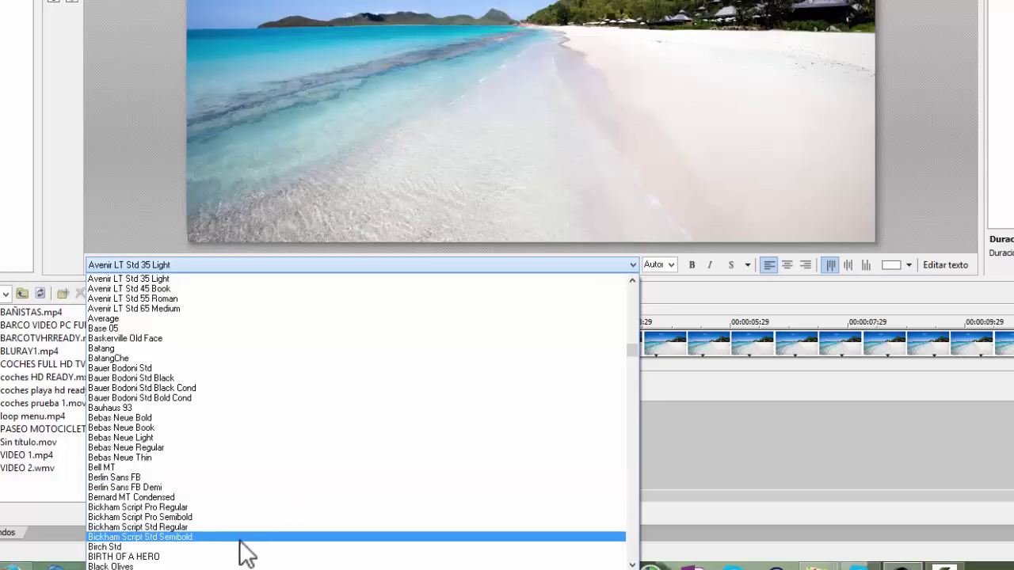
left_click_drag(634, 349, 631, 368)
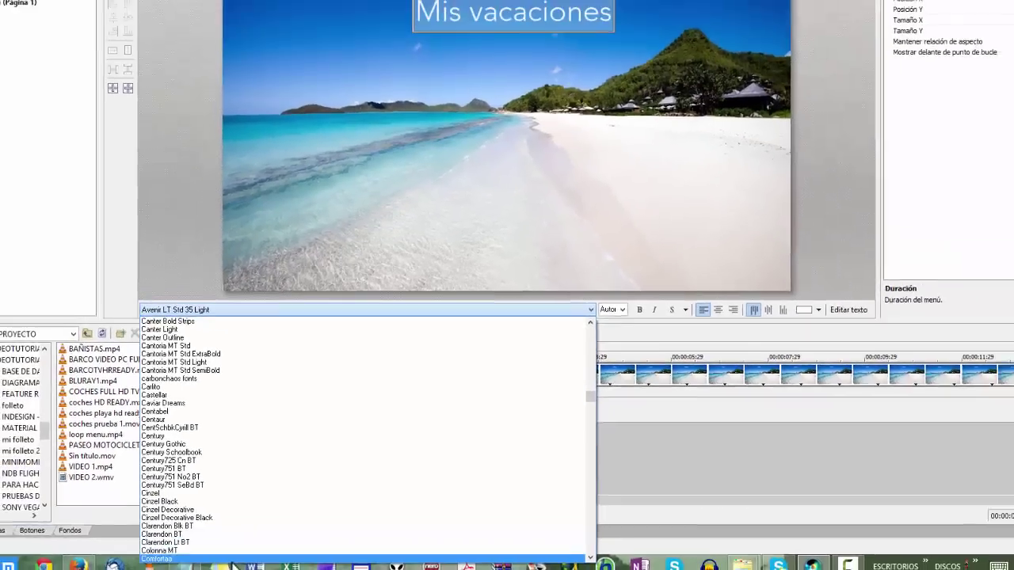
key("Escape")
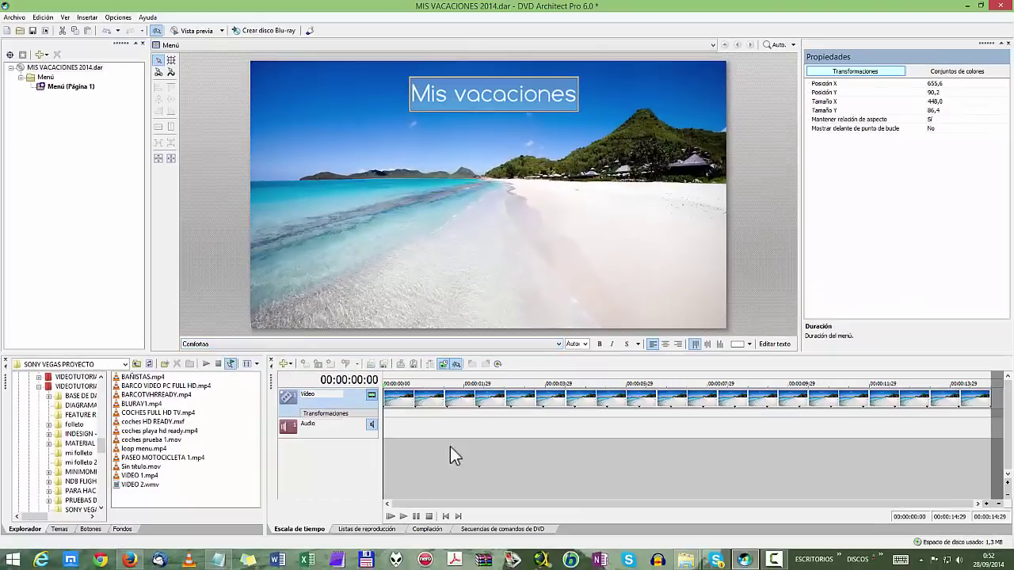
left_click(560, 344)
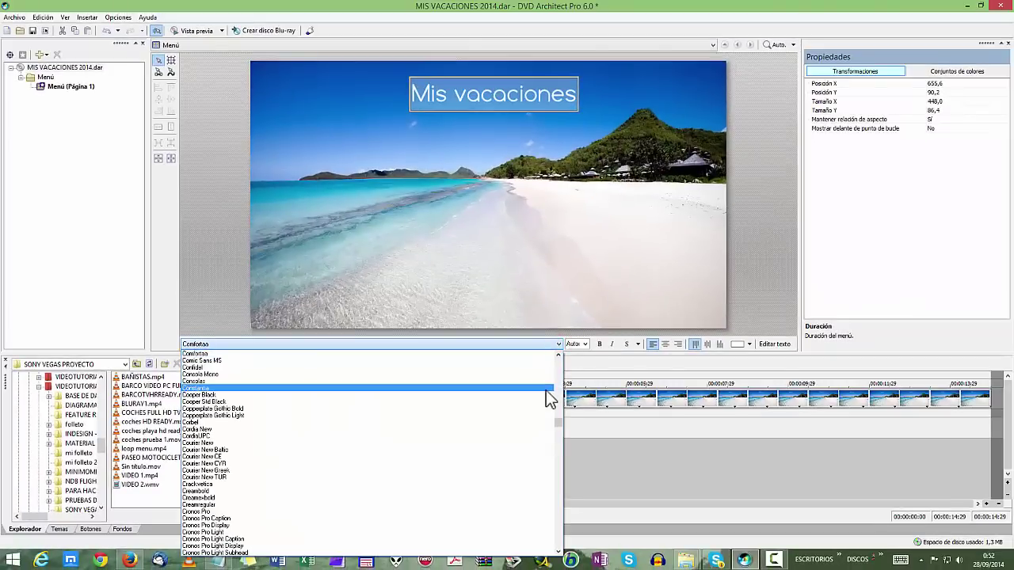
left_click_drag(558, 423, 559, 426)
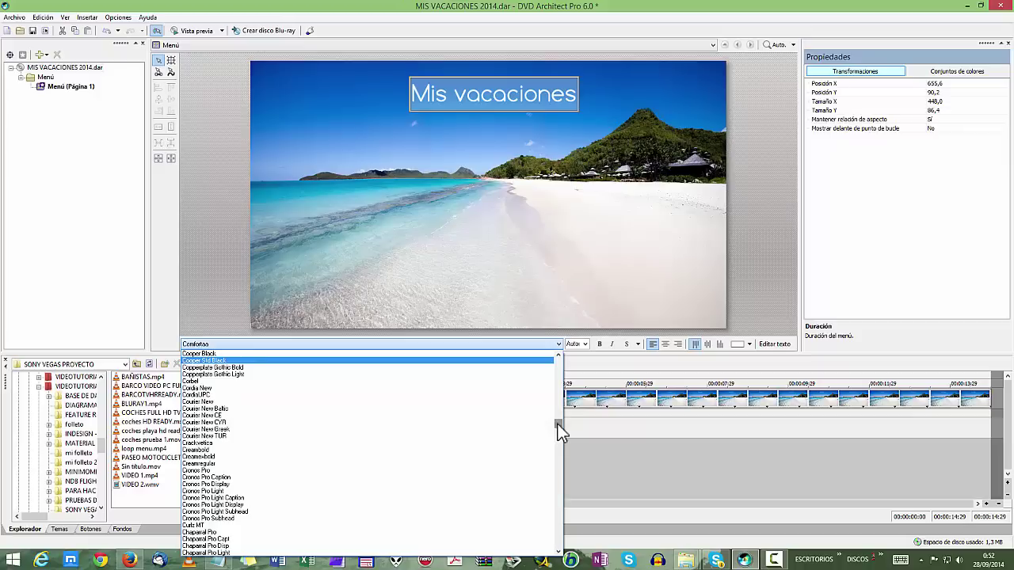
left_click(356, 444)
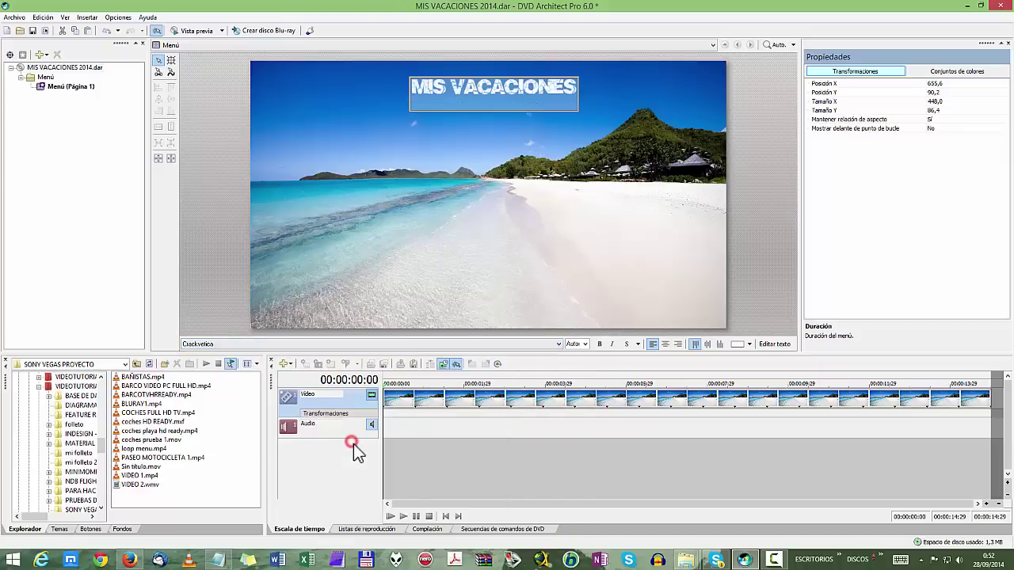
Try the Dotum and Kepler Std Light Ext Capt fonts on the "Mis vacaciones" title text.
left_click(558, 344)
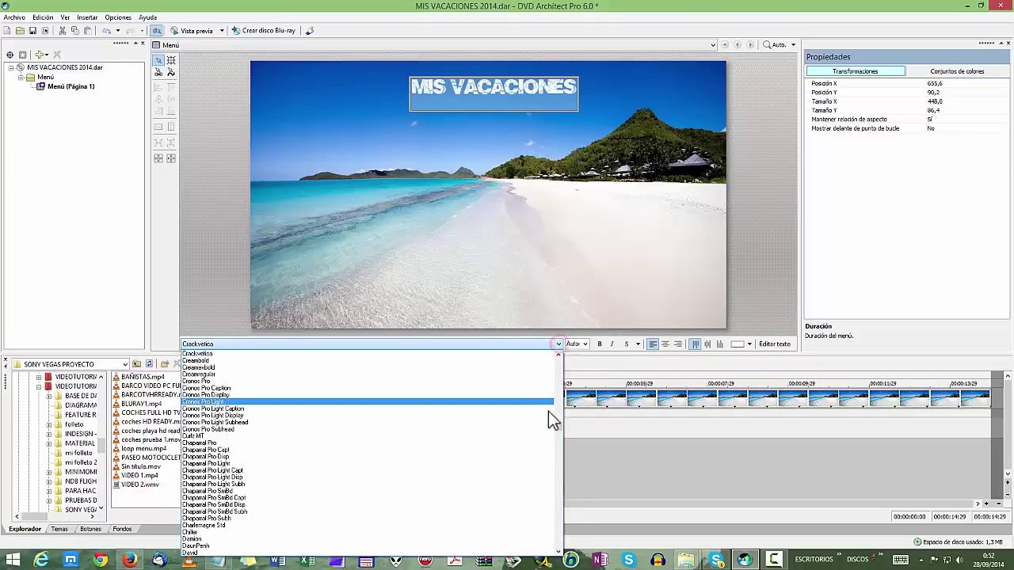
left_click_drag(559, 435, 561, 442)
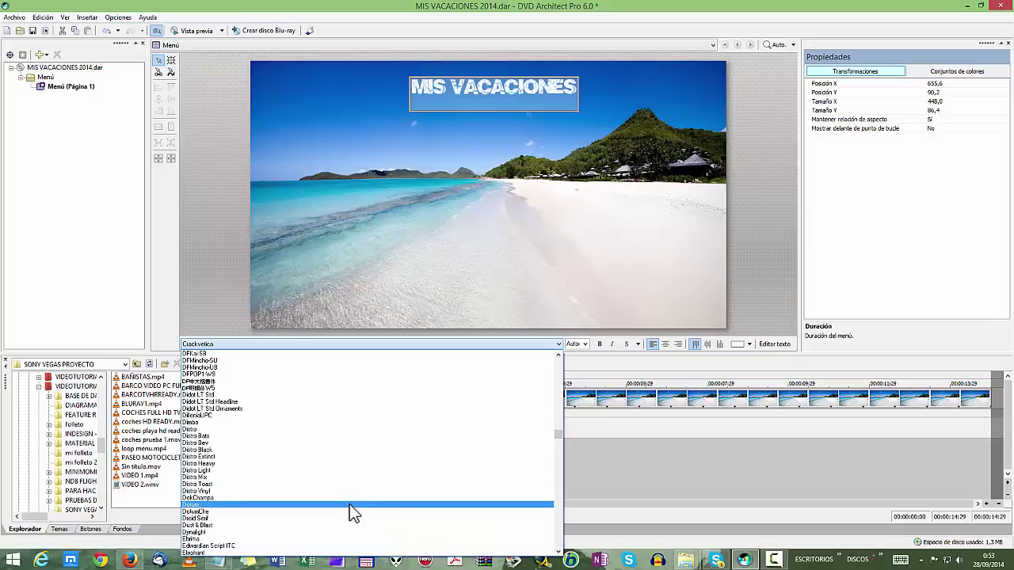
key("Escape")
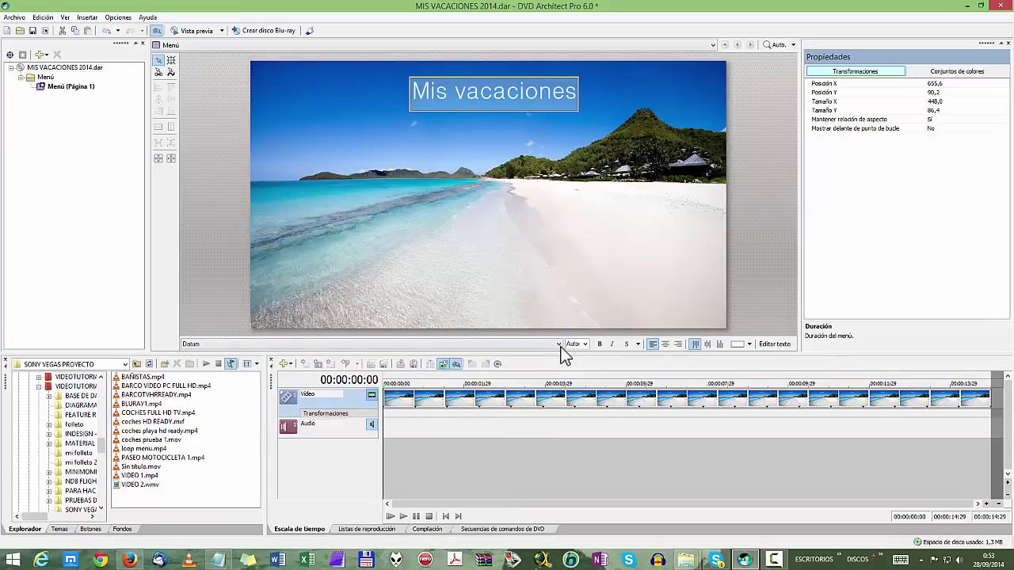
left_click(558, 345)
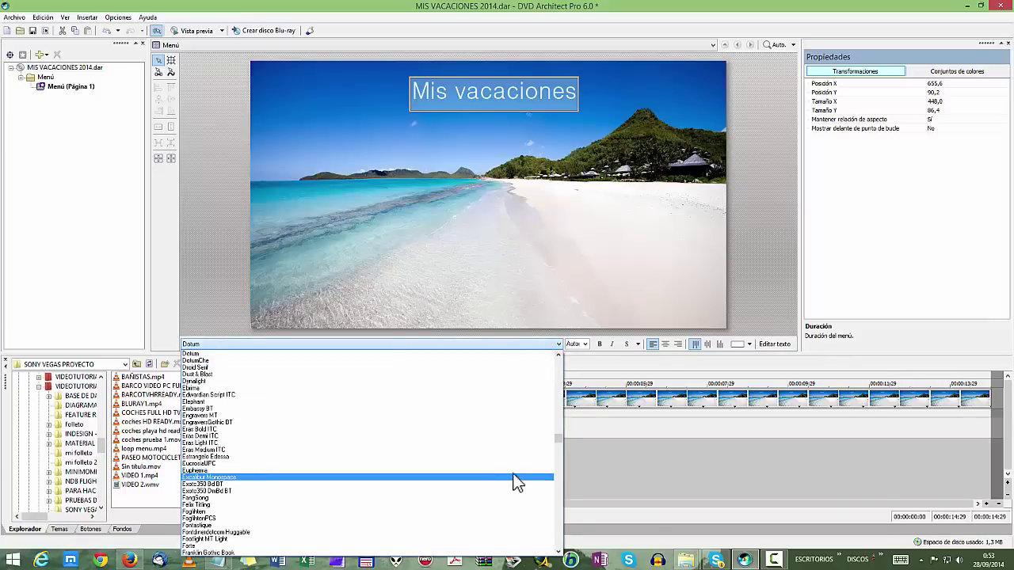
left_click(558, 439)
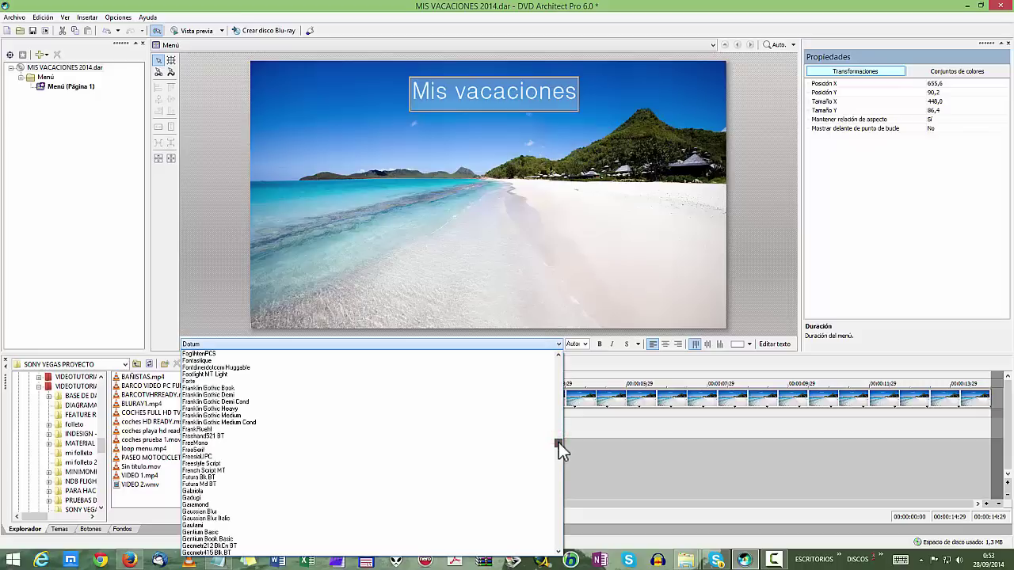
left_click_drag(560, 449, 560, 456)
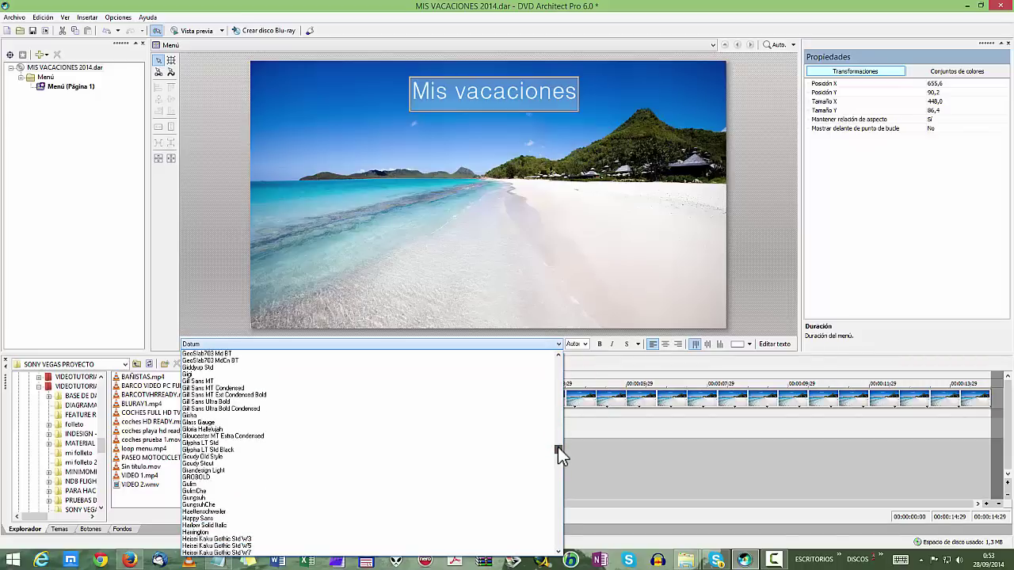
left_click_drag(557, 447, 556, 468)
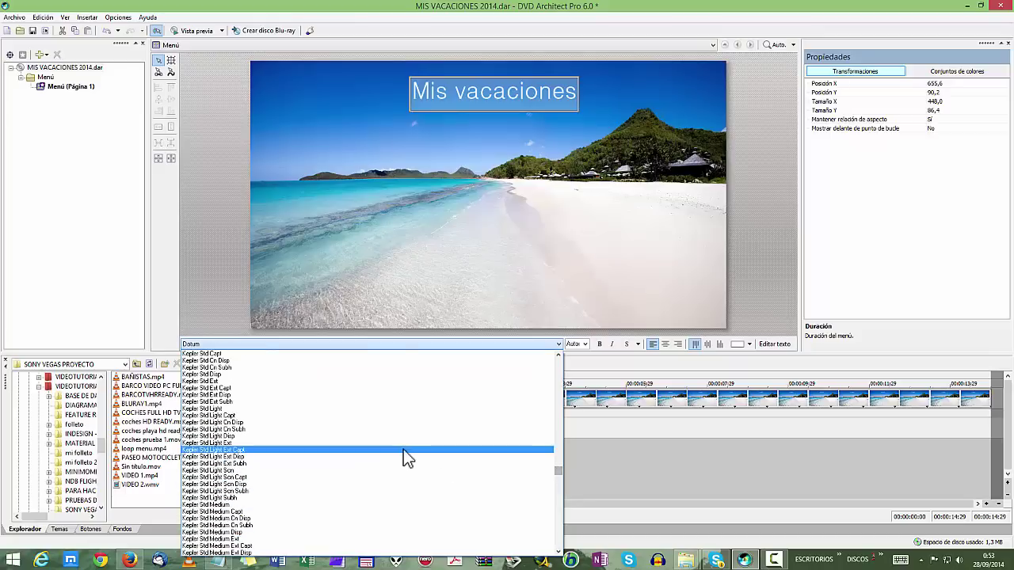
left_click(403, 450)
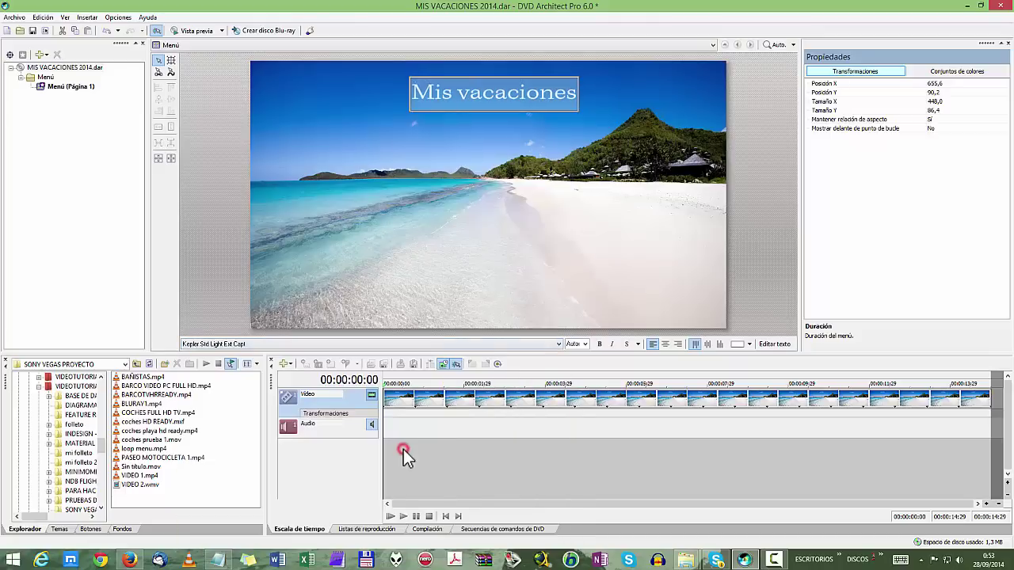
Set the font of the "Mis vacaciones" title to Raspoutine Classic.
left_click(559, 345)
left_click_drag(557, 467, 559, 484)
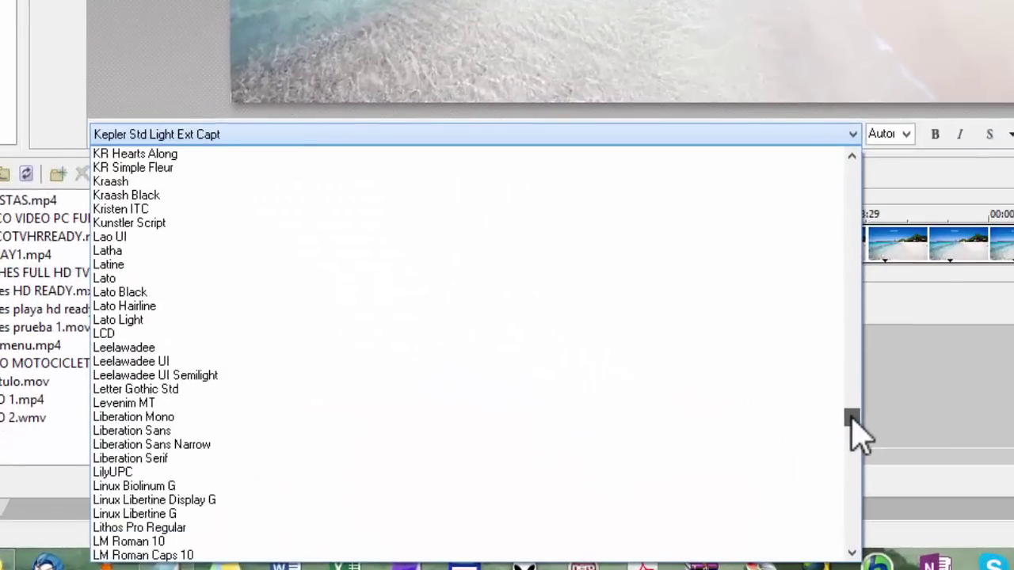
left_click_drag(853, 417, 852, 481)
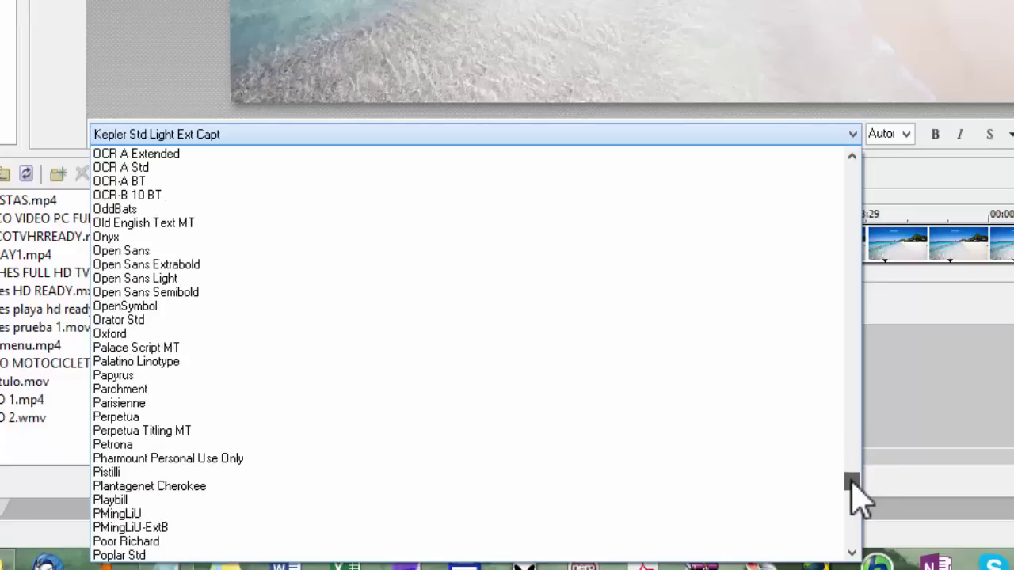
left_click_drag(852, 481, 852, 489)
left_click(762, 471)
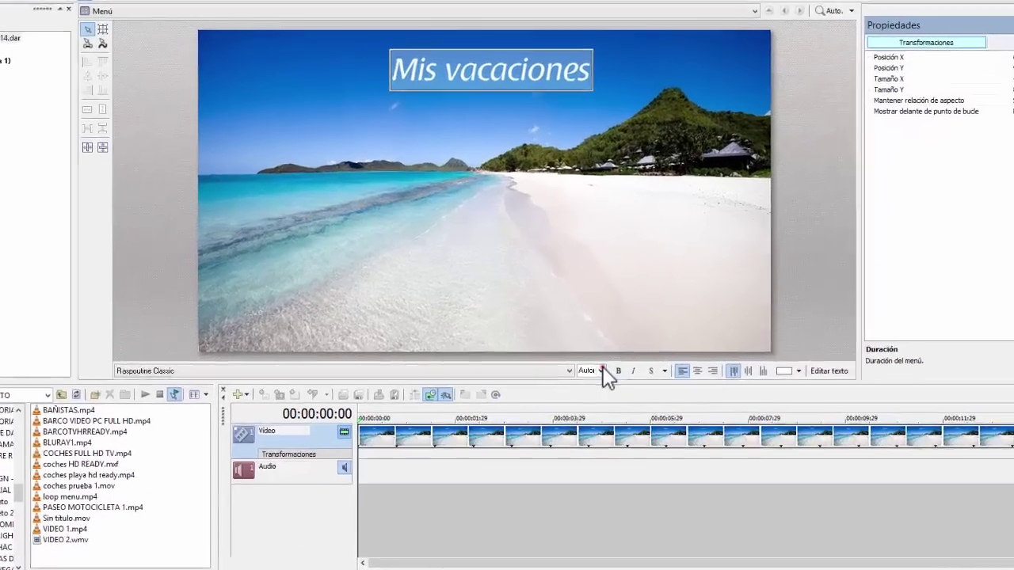
Set the title's font size to 48 and move its text box slightly up and left, to about X 624, Y 204.
left_click(585, 344)
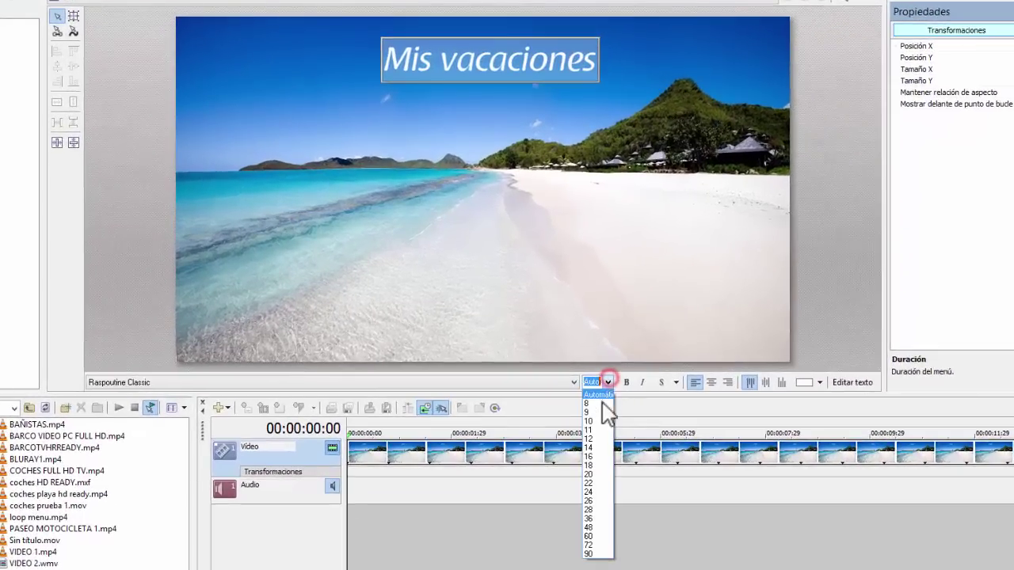
left_click(594, 528)
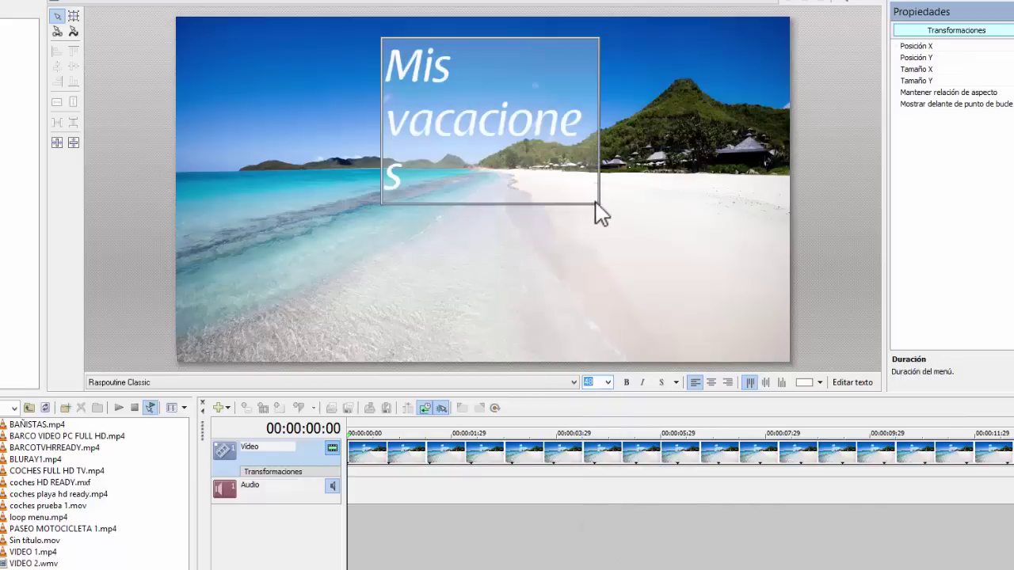
mouse_move(595, 205)
left_mouse_down()
mouse_move(606, 215)
mouse_move(587, 205)
mouse_move(604, 199)
mouse_move(583, 198)
left_mouse_up()
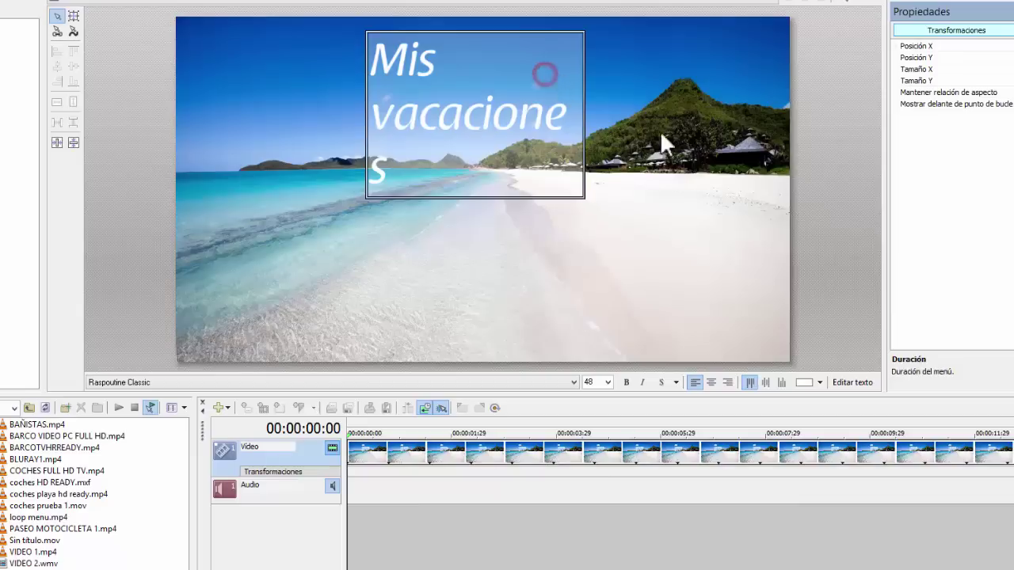
left_click(679, 170)
left_click(492, 117)
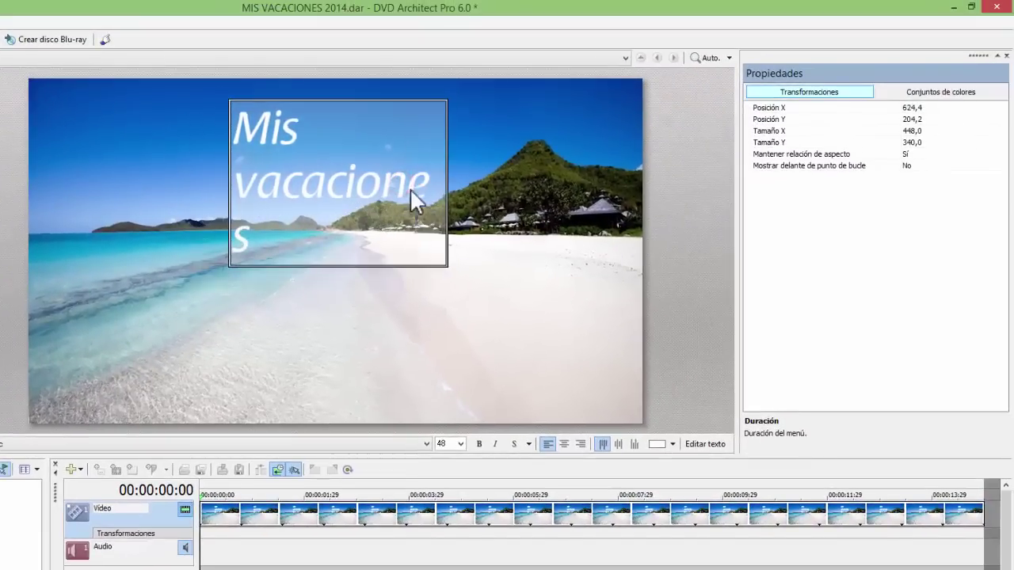
Switch the title's Mantener relación de aspecto to No and back to Sí, moving the text box to about X 680, Y 206.
left_click(908, 155)
left_click(910, 156)
left_click(917, 171)
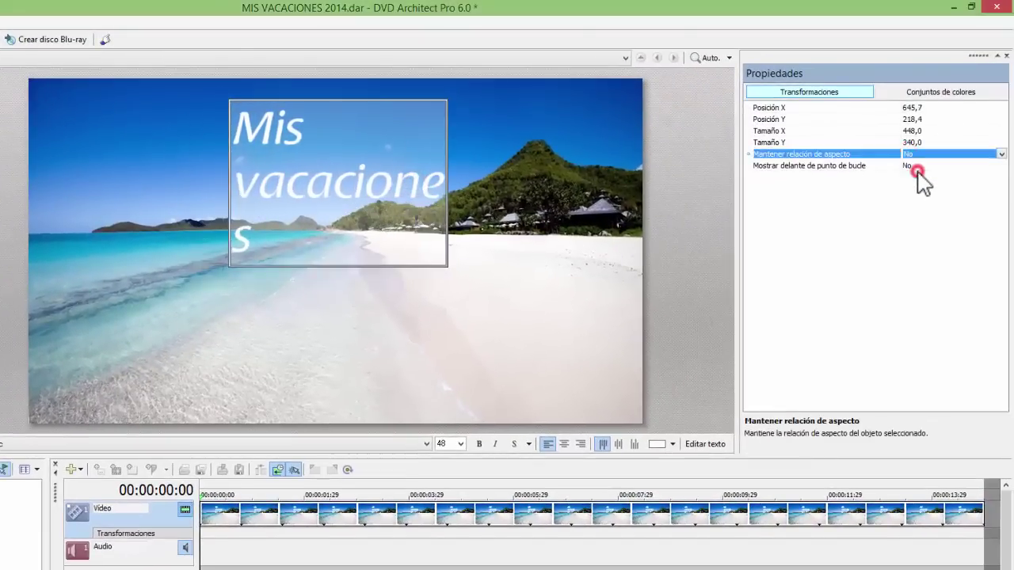
left_click_drag(436, 246, 456, 252)
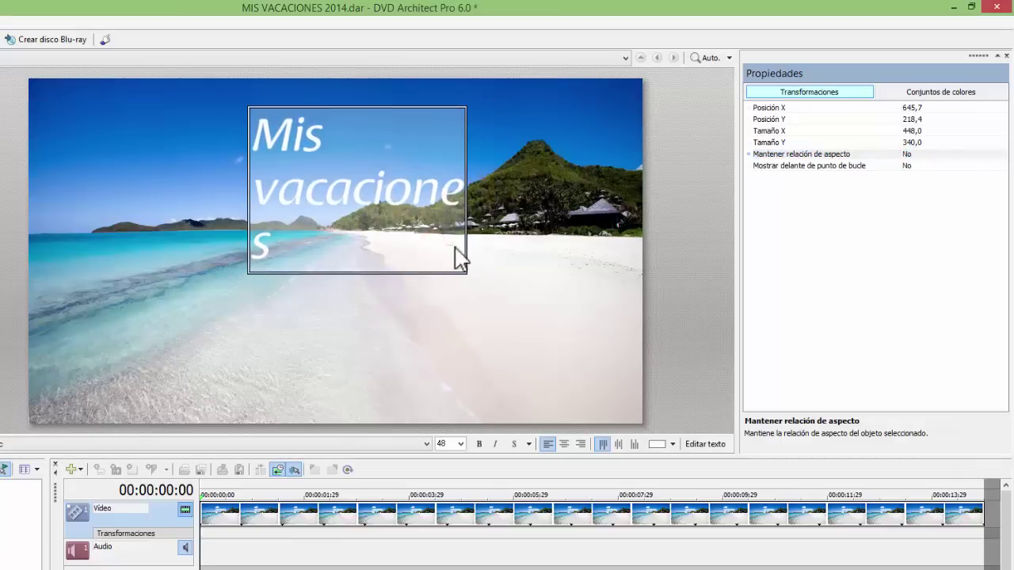
left_click(935, 154)
left_click(920, 173)
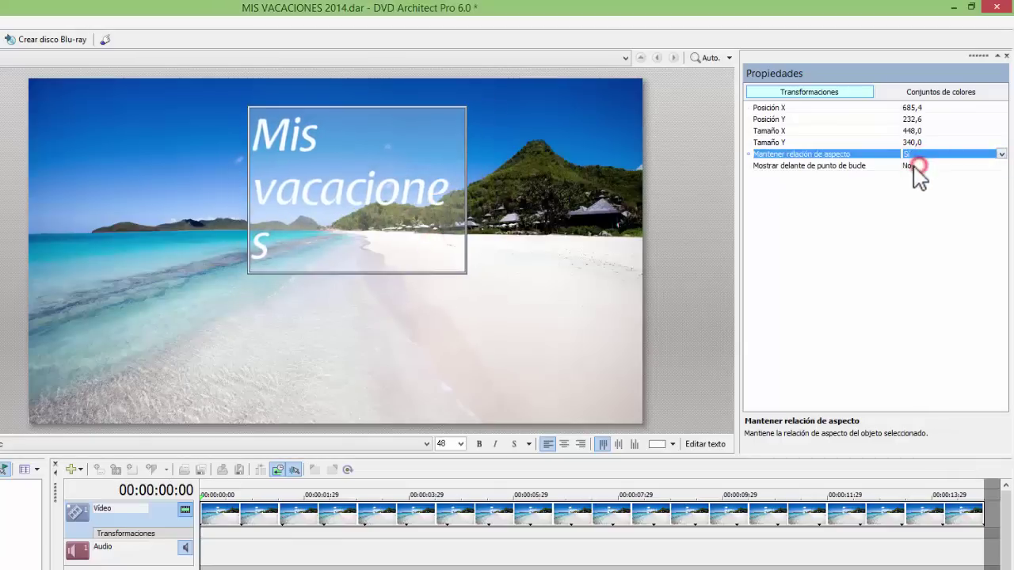
left_click_drag(310, 181, 309, 168)
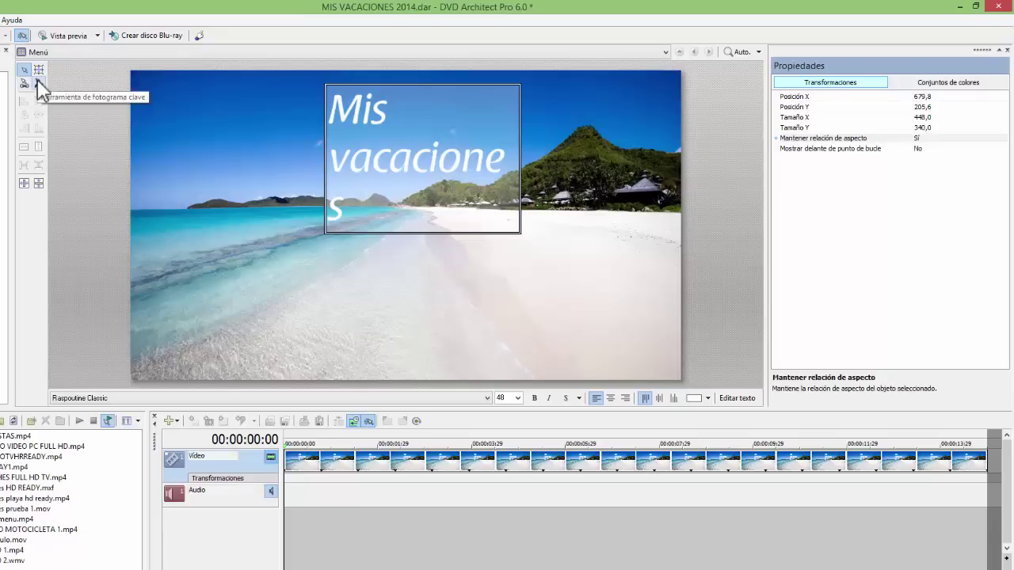
right_click(395, 158)
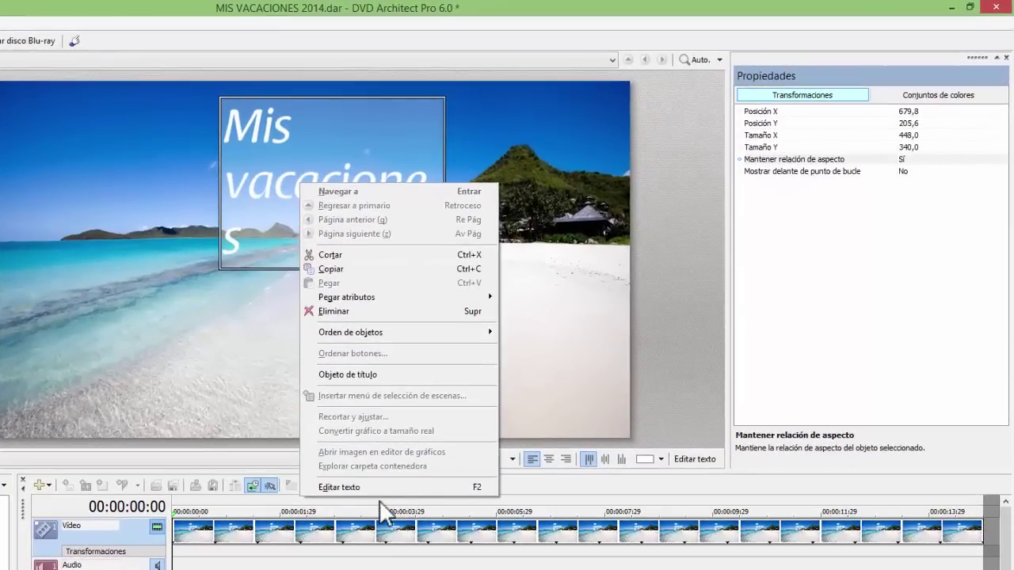
left_click(382, 487)
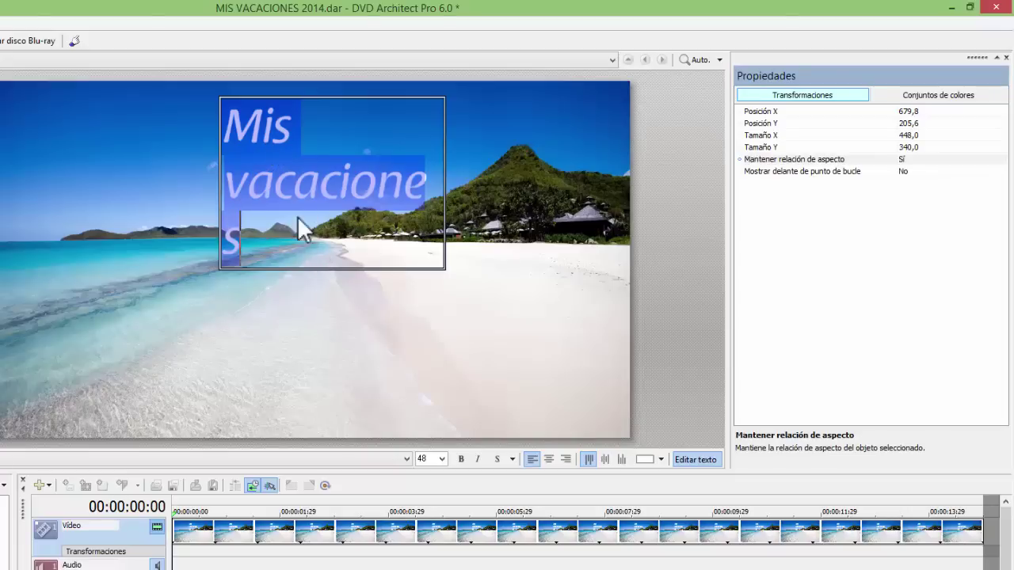
left_click(513, 200)
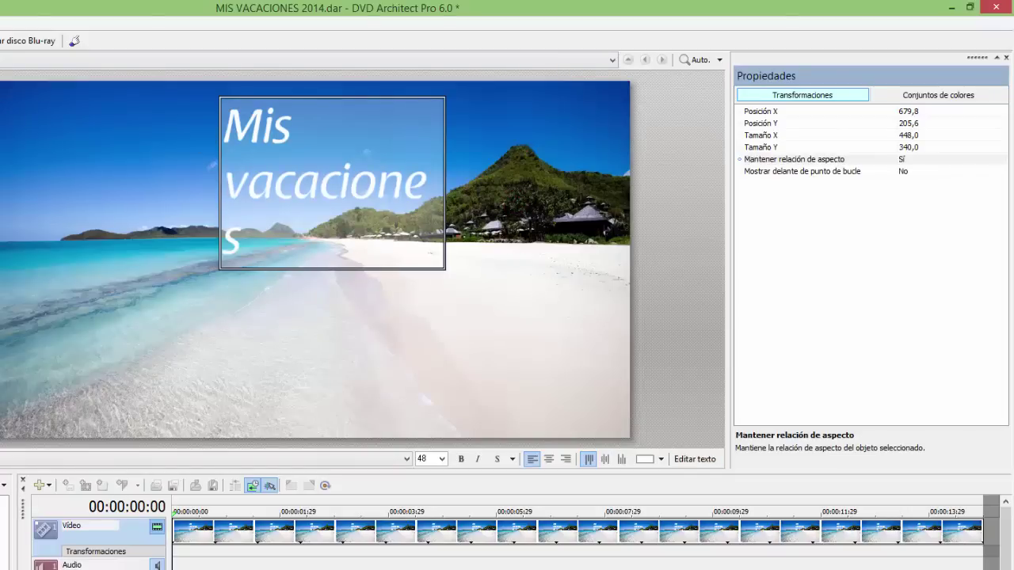
Show the title's resize handles and widen its text box to about 722 by 327 so "Mis vacaciones" fits on one line.
left_click(332, 183)
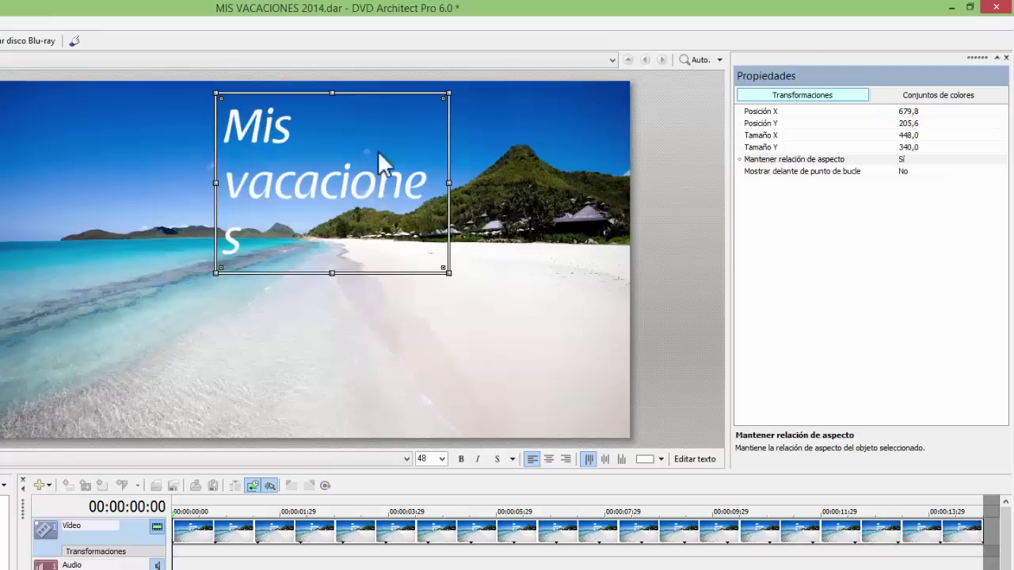
left_click_drag(454, 184, 559, 186)
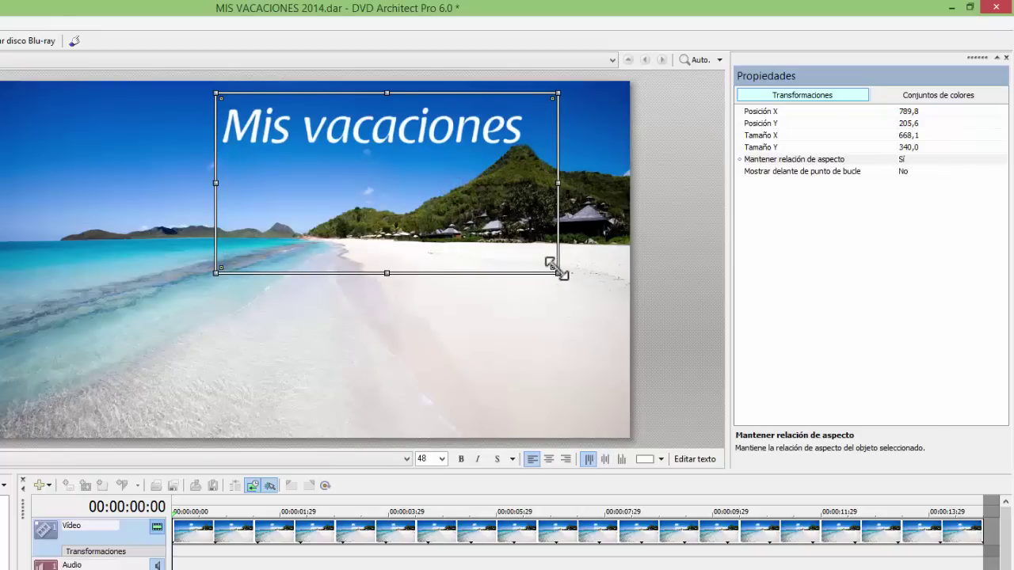
left_click_drag(557, 272, 603, 280)
left_click_drag(606, 285, 586, 267)
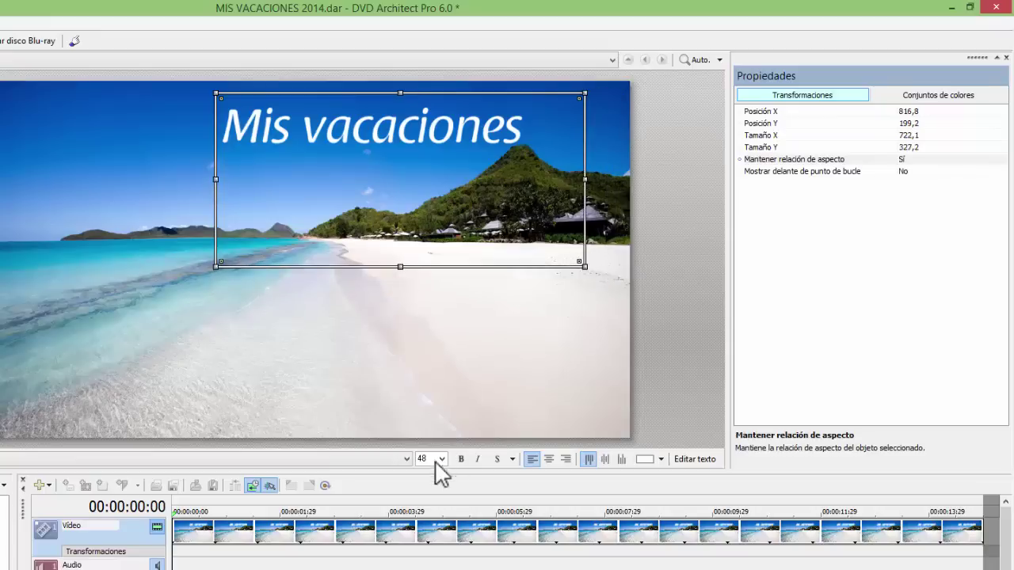
With Mantener relación de aspecto set to No, shrink the title's text box to about 557 by 101 and centre it horizontally in the sky.
left_click(923, 161)
left_click(920, 181)
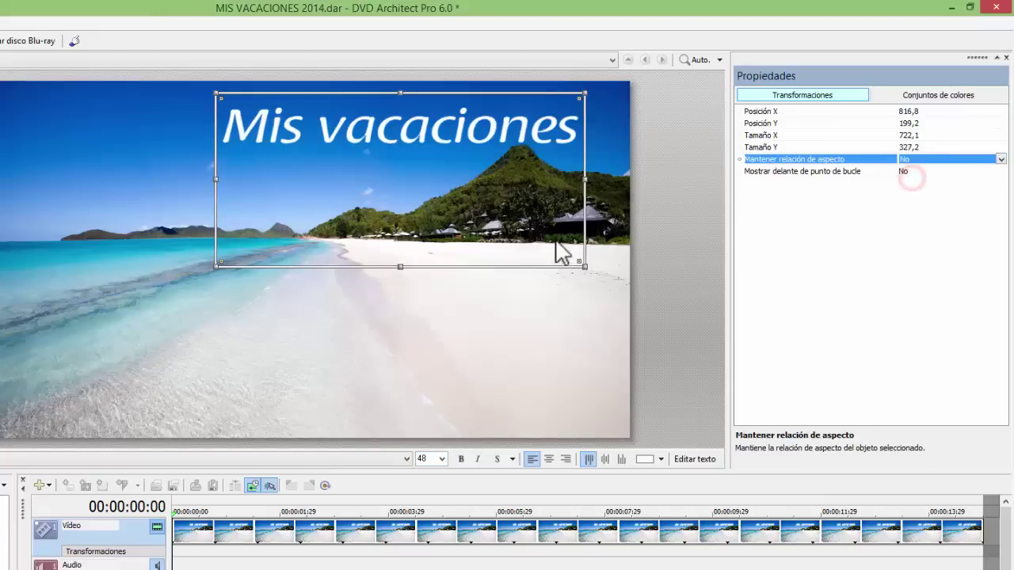
left_click_drag(584, 267, 499, 149)
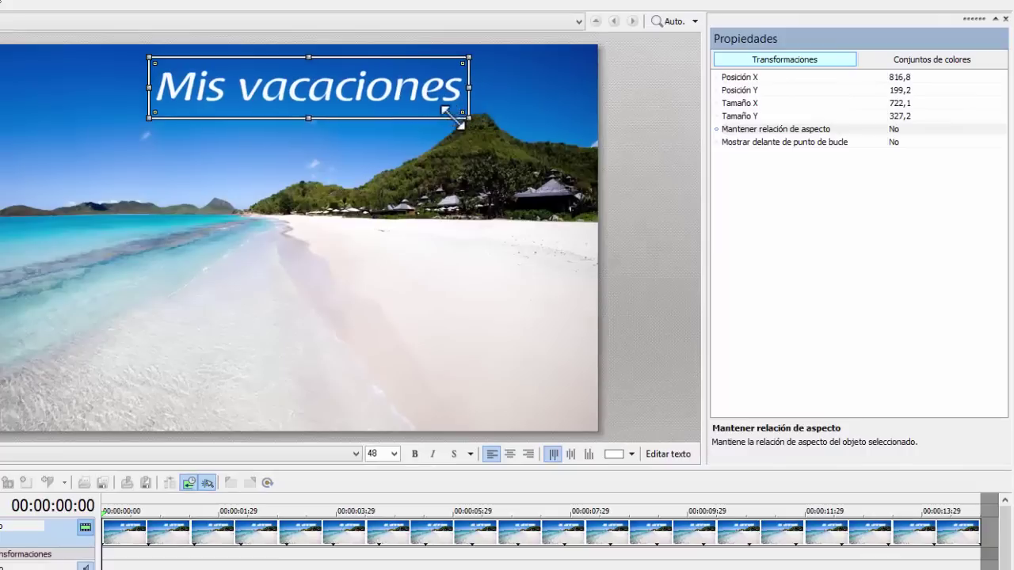
mouse_move(453, 117)
left_mouse_down()
mouse_move(465, 124)
mouse_move(453, 116)
left_mouse_up()
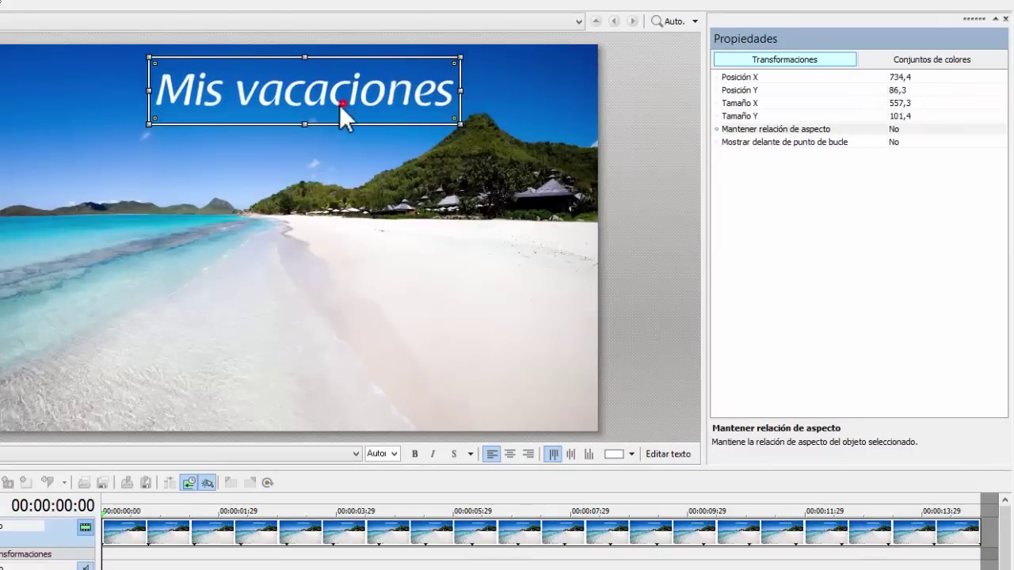
left_click_drag(341, 106, 298, 114)
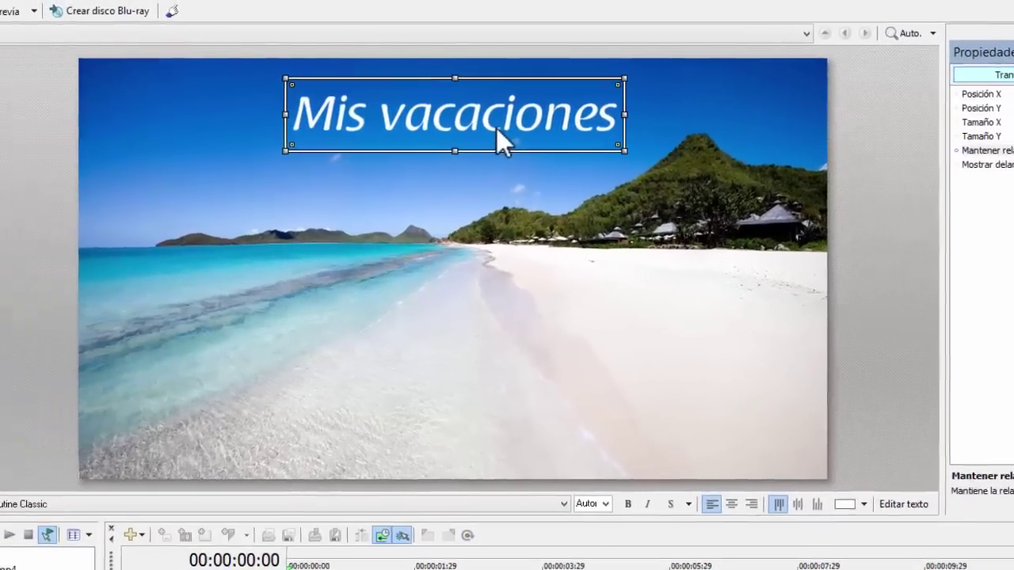
Turn bold on for the "Mis vacaciones" title and switch it off again.
left_click_drag(496, 127, 539, 132)
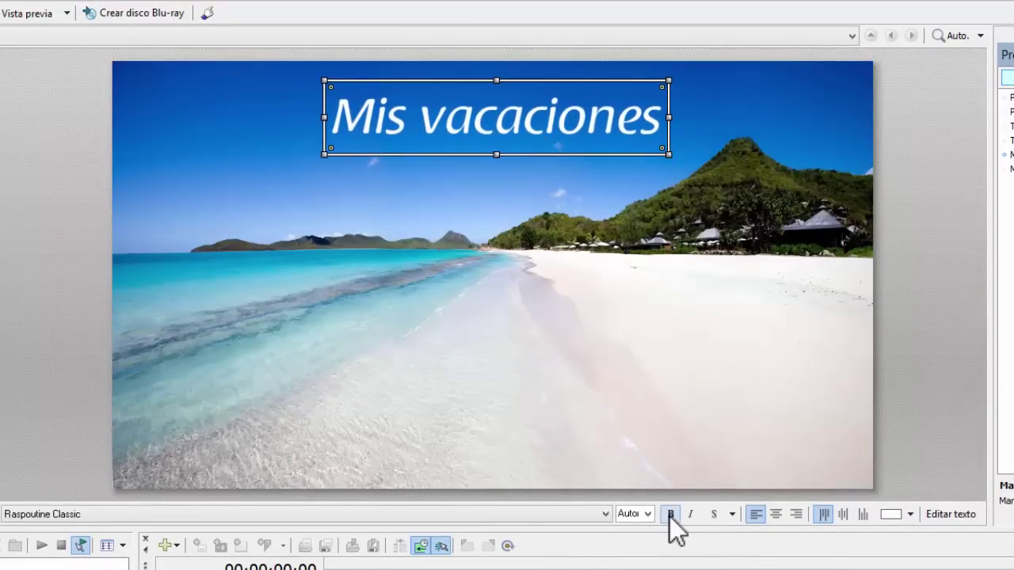
left_click(670, 514)
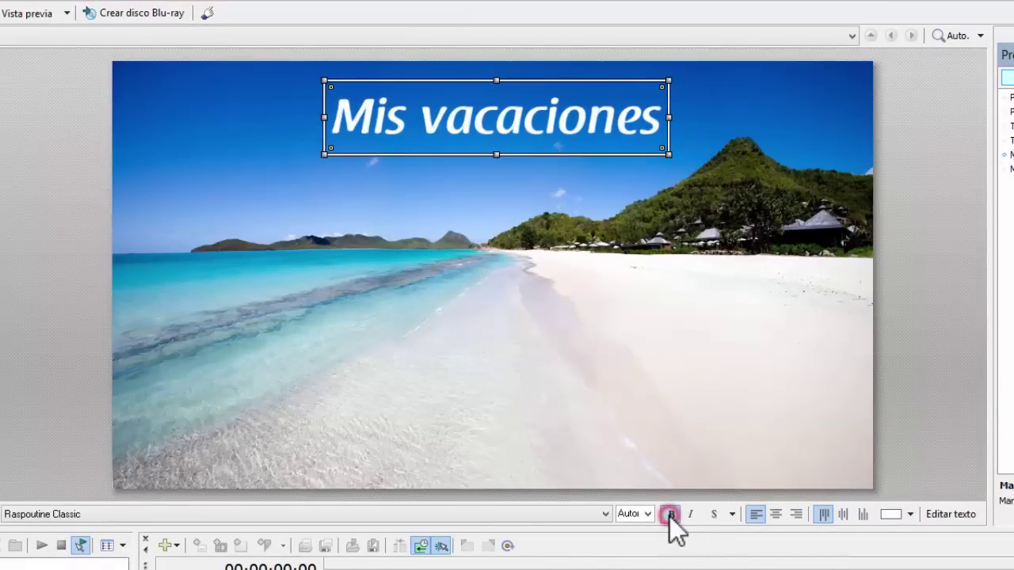
left_click(670, 514)
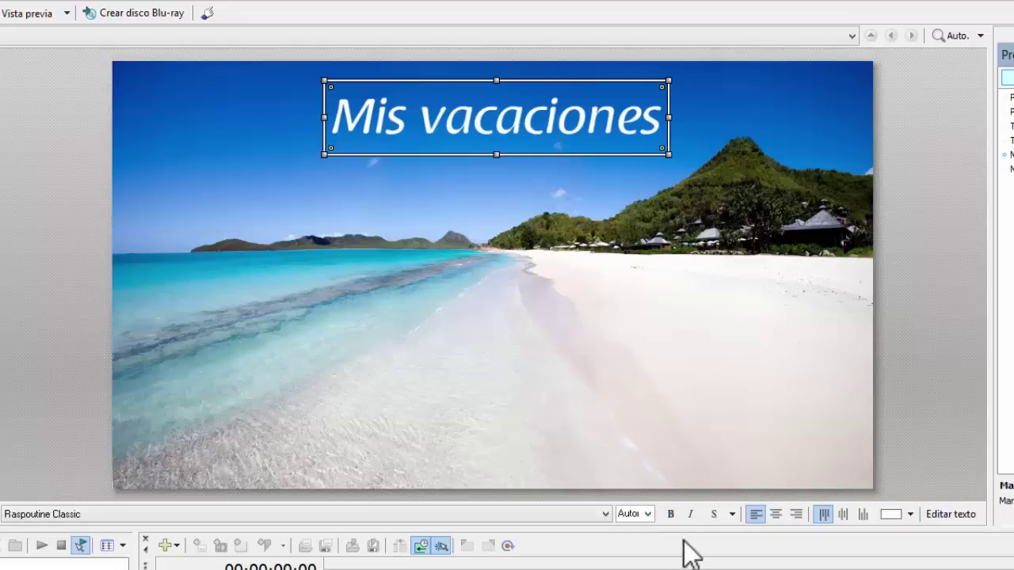
Add a black shadow to the title with X and Y offsets of 0,16 and a blur of 0,45.
left_click(713, 514)
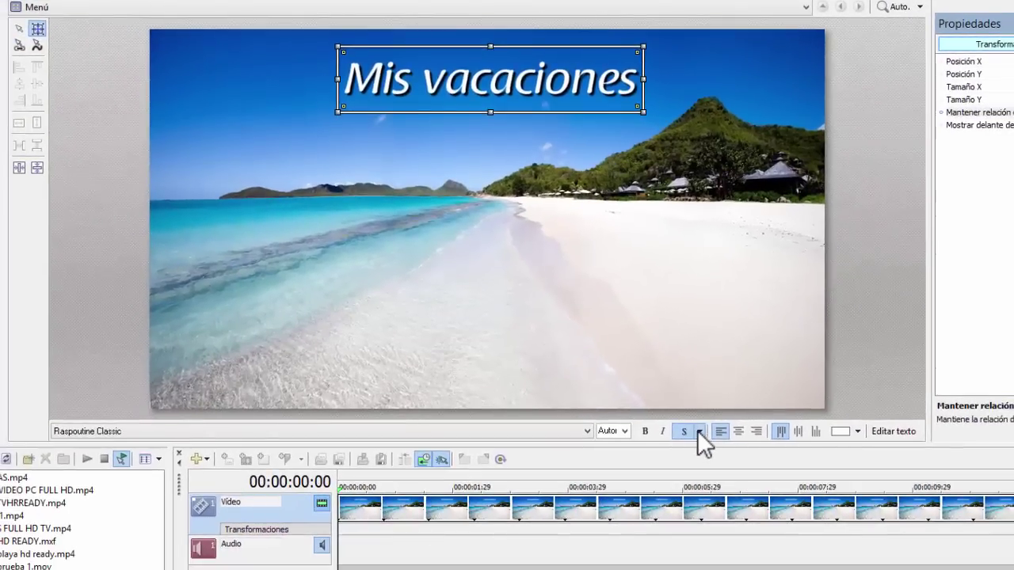
left_click(698, 431)
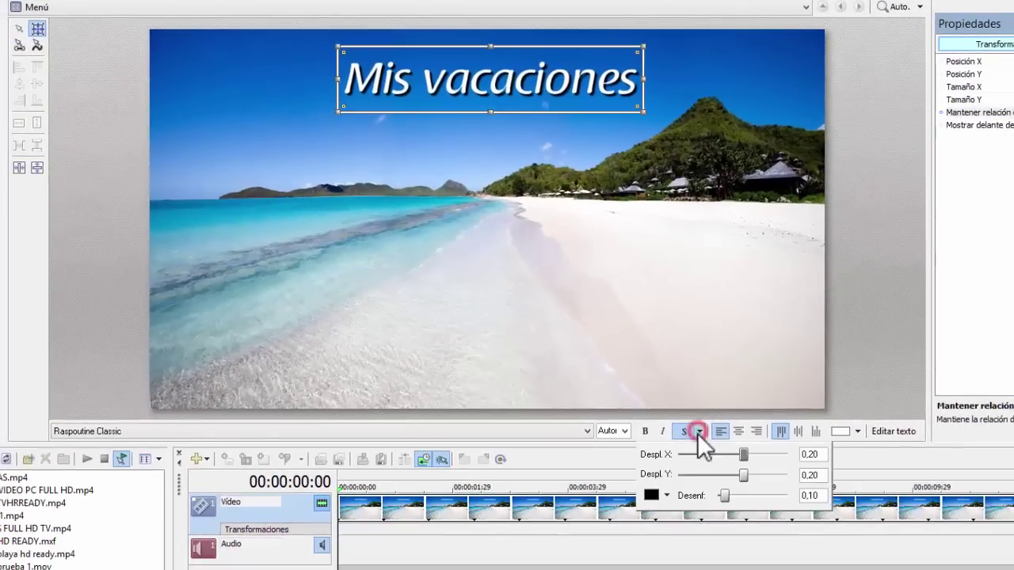
left_click_drag(744, 454, 745, 487)
left_click(741, 456)
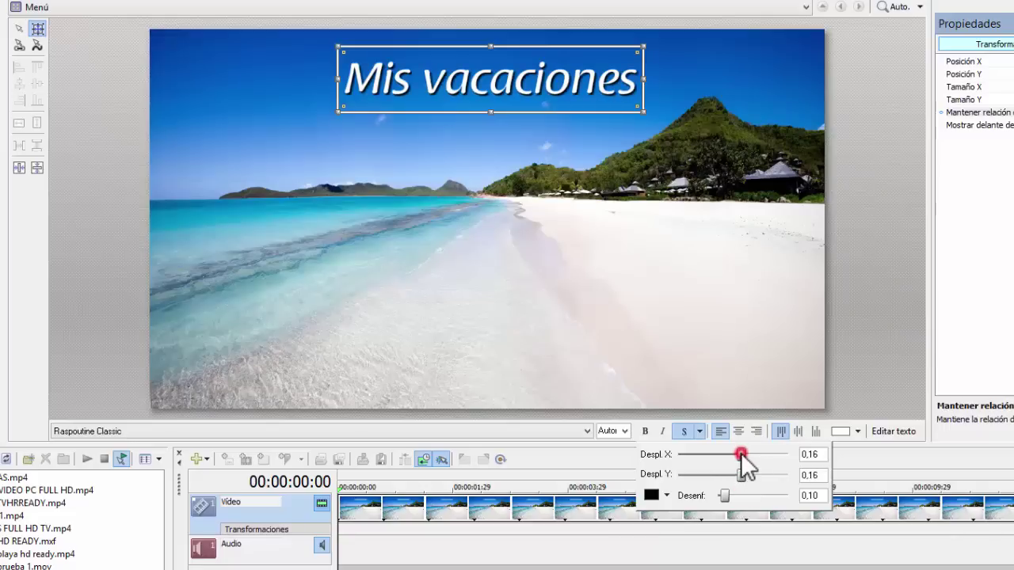
left_click(724, 496)
mouse_move(745, 497)
left_mouse_down()
mouse_move(775, 497)
mouse_move(754, 498)
left_mouse_up()
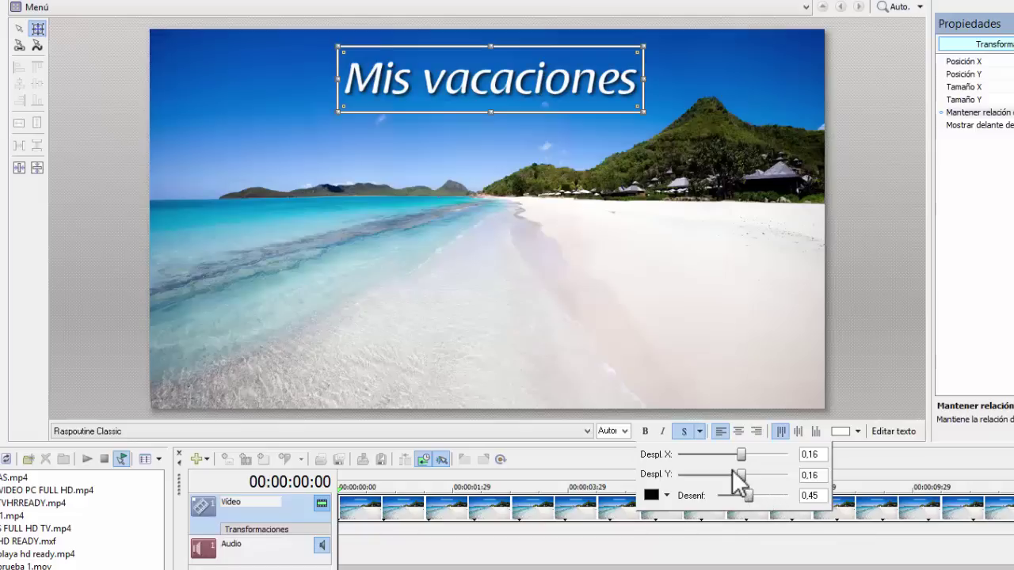
left_click(856, 363)
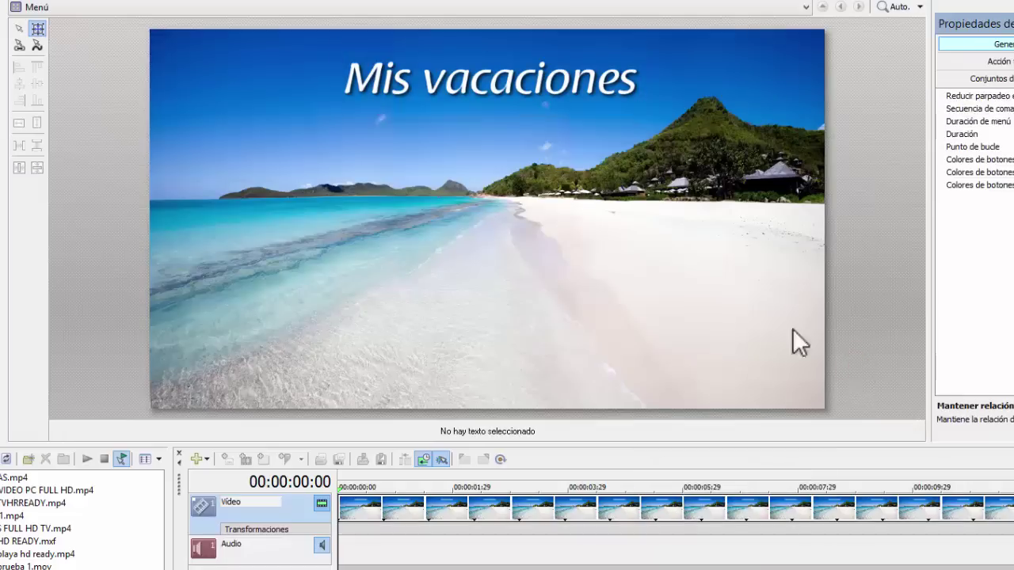
Examine the text colours available for the title in its colour picker and close it.
left_click(531, 88)
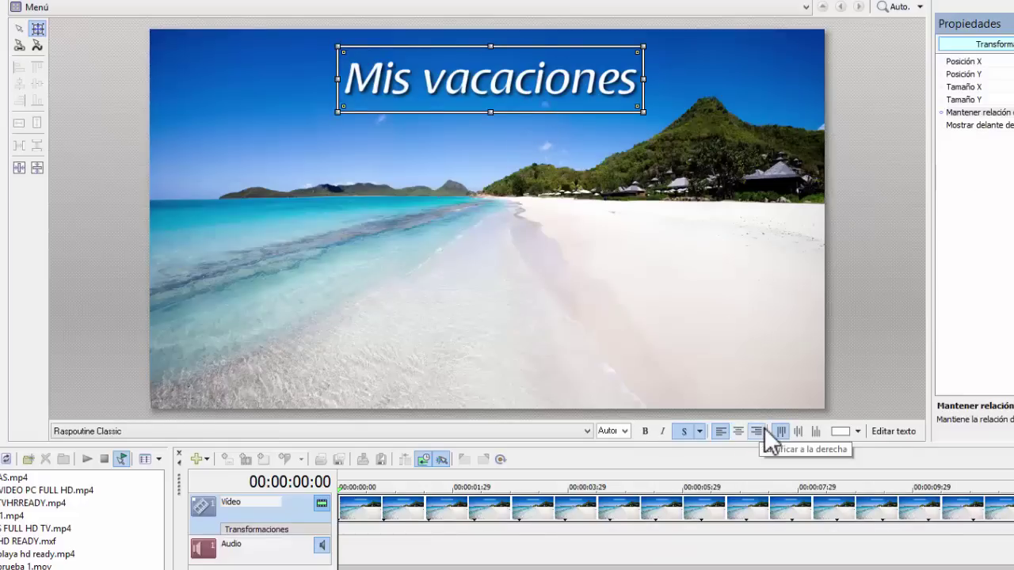
left_click(858, 431)
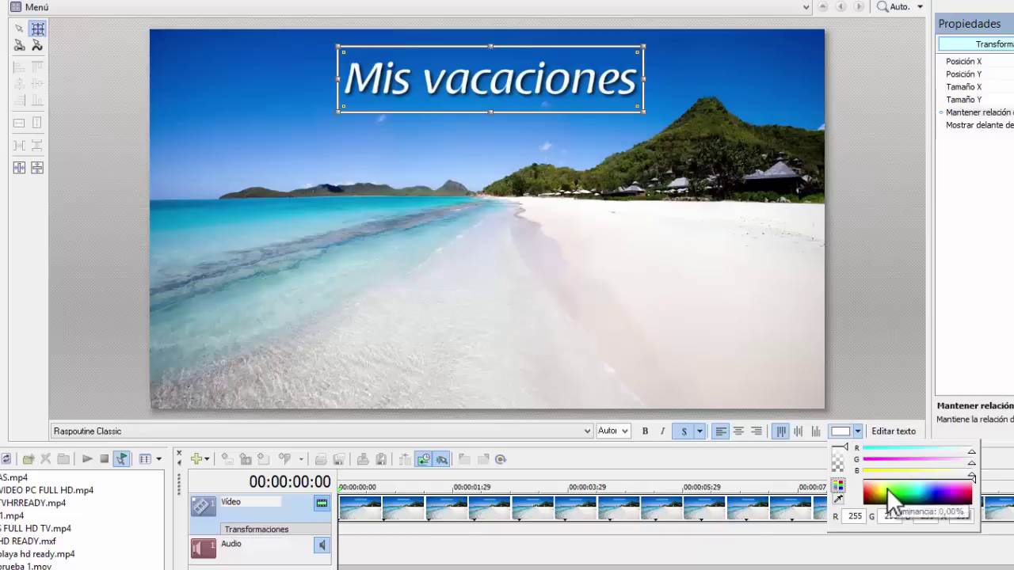
left_click(887, 488)
left_click_drag(888, 488, 849, 481)
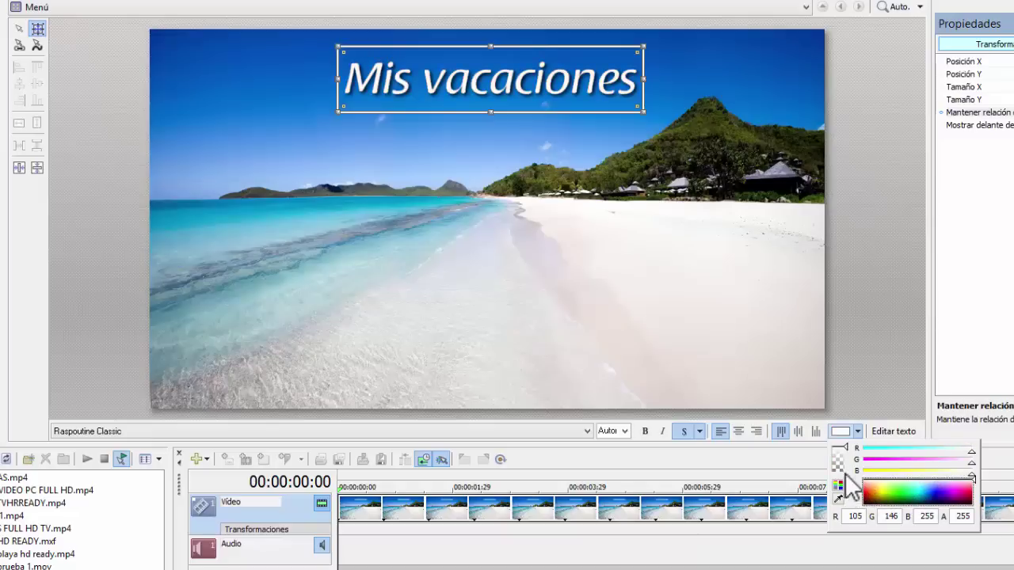
left_click(857, 139)
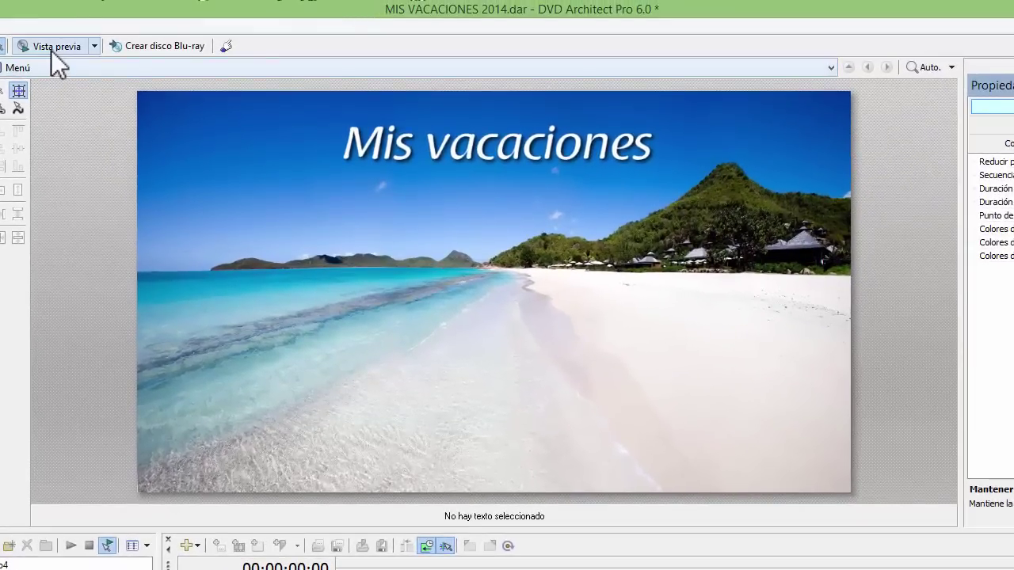
Preview the menu at Alta quality, stop the playback and close the preview.
left_click(51, 46)
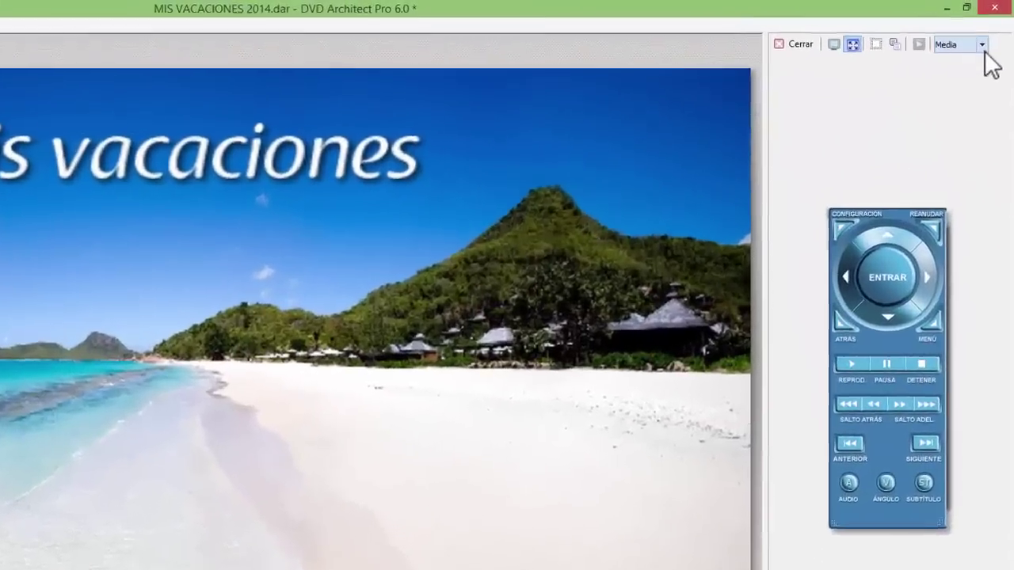
left_click(988, 36)
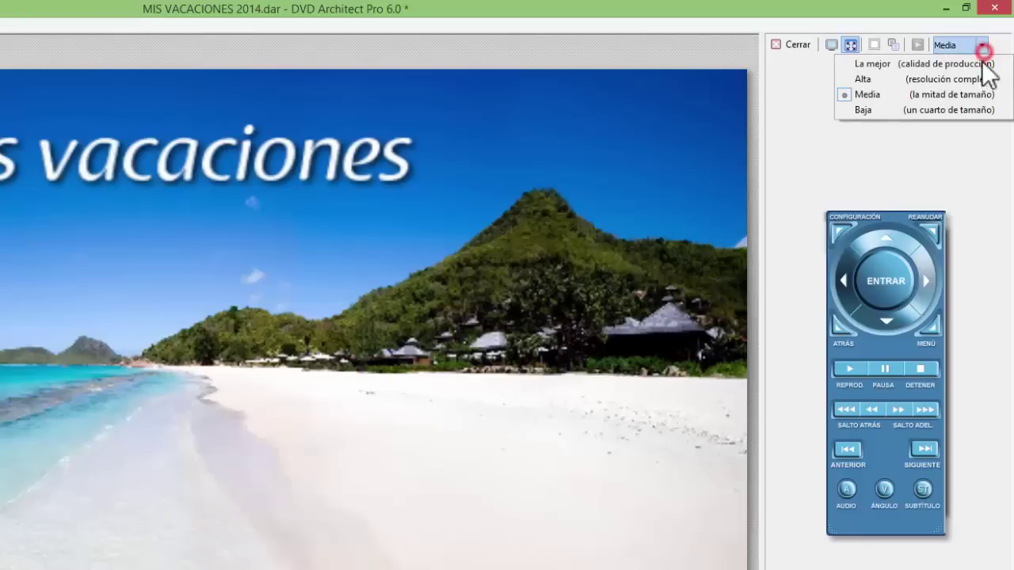
left_click(981, 79)
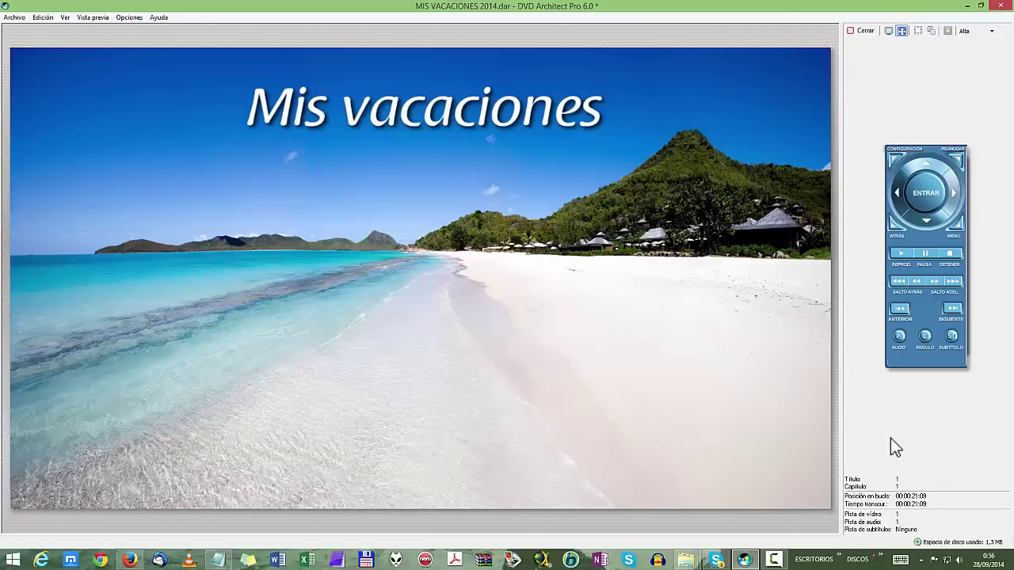
left_click(955, 255)
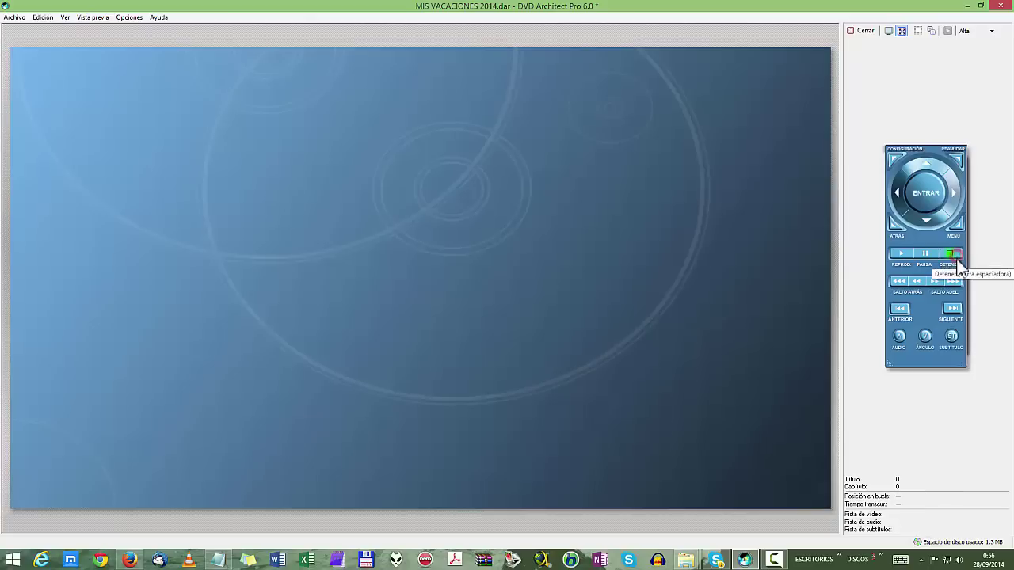
left_click(862, 30)
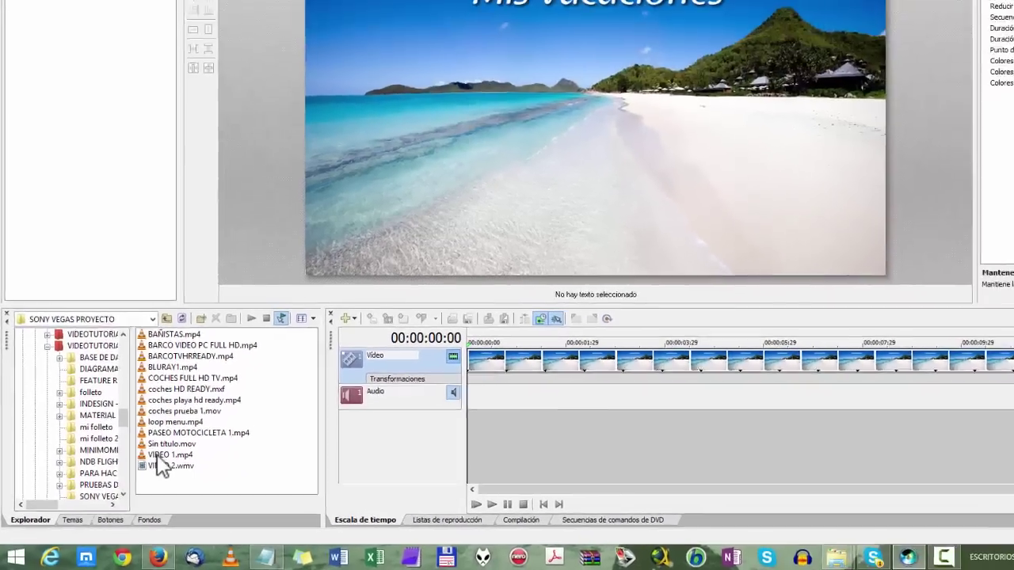
Preview VIDEO 1.mp4, VIDEO 2.wmv and PASEO MOTOCICLETA 1.mp4 from the SONY VEGAS PROYECTO folder.
left_click(215, 412)
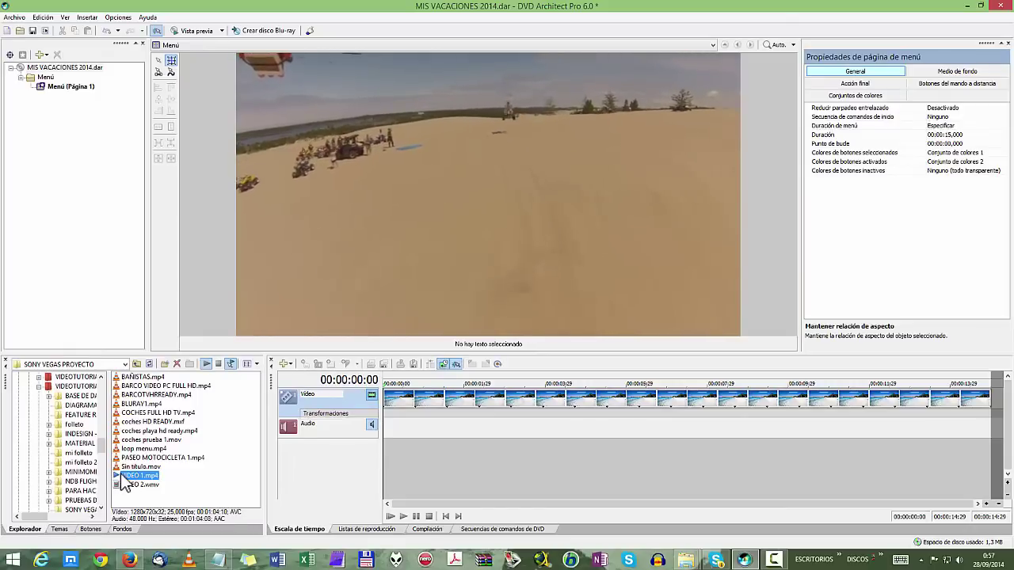
left_click(218, 363)
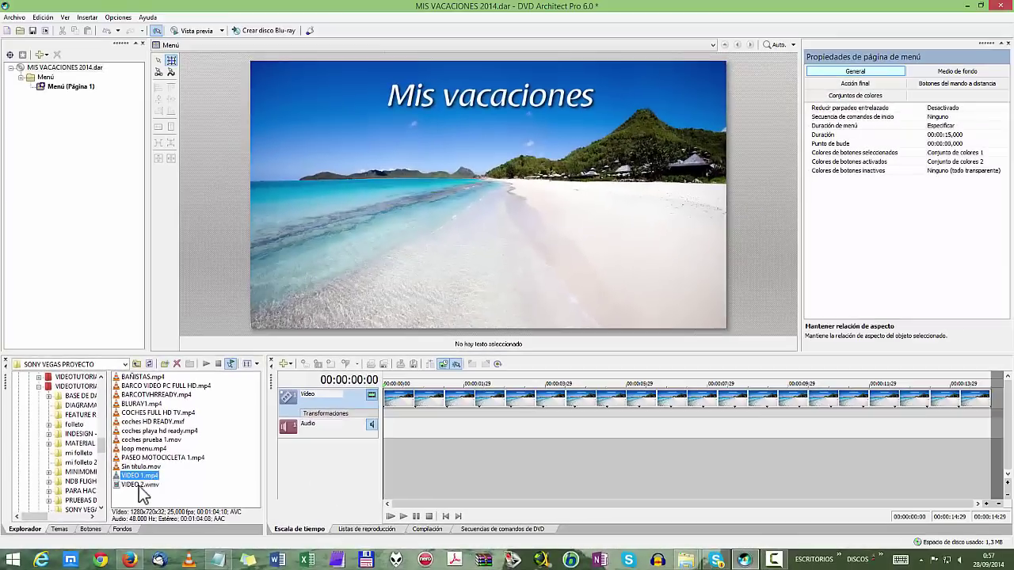
left_click(346, 367)
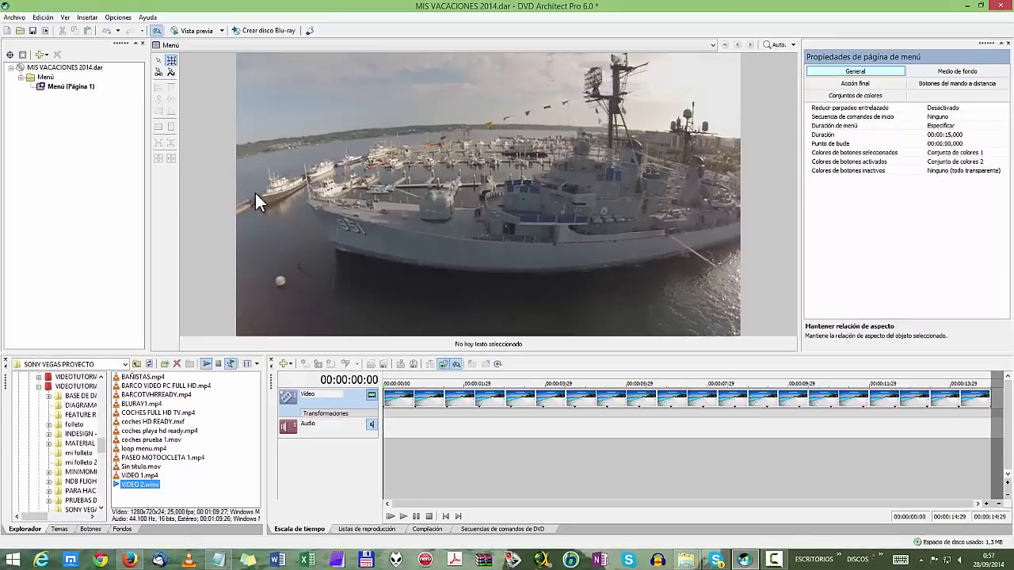
left_click(138, 476)
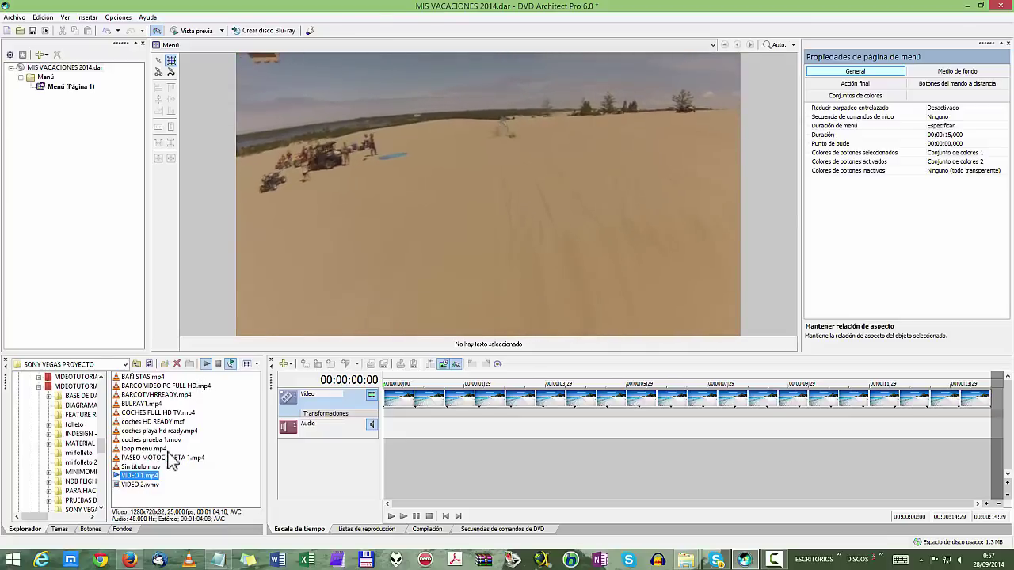
left_click(218, 363)
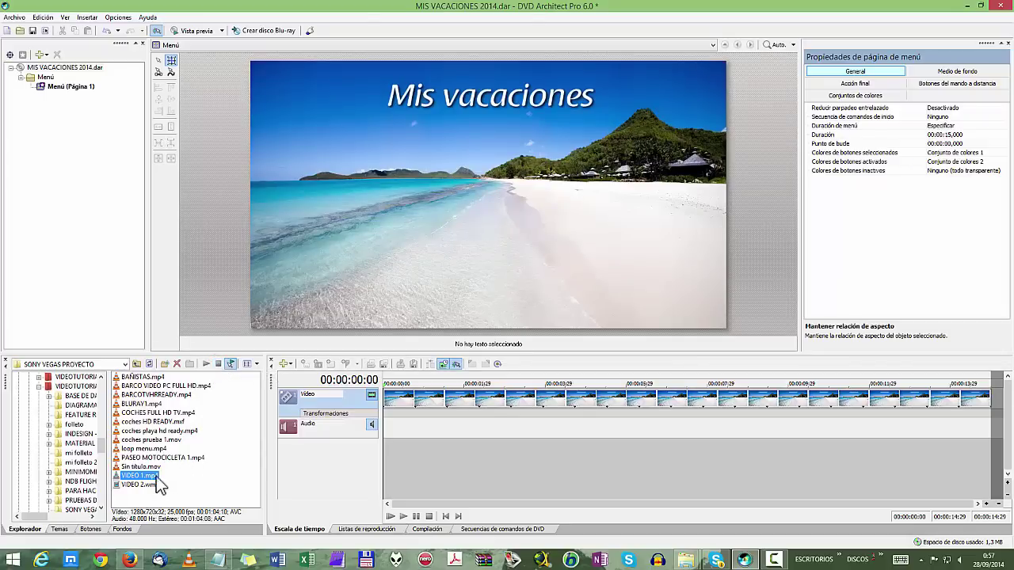
left_click(161, 457)
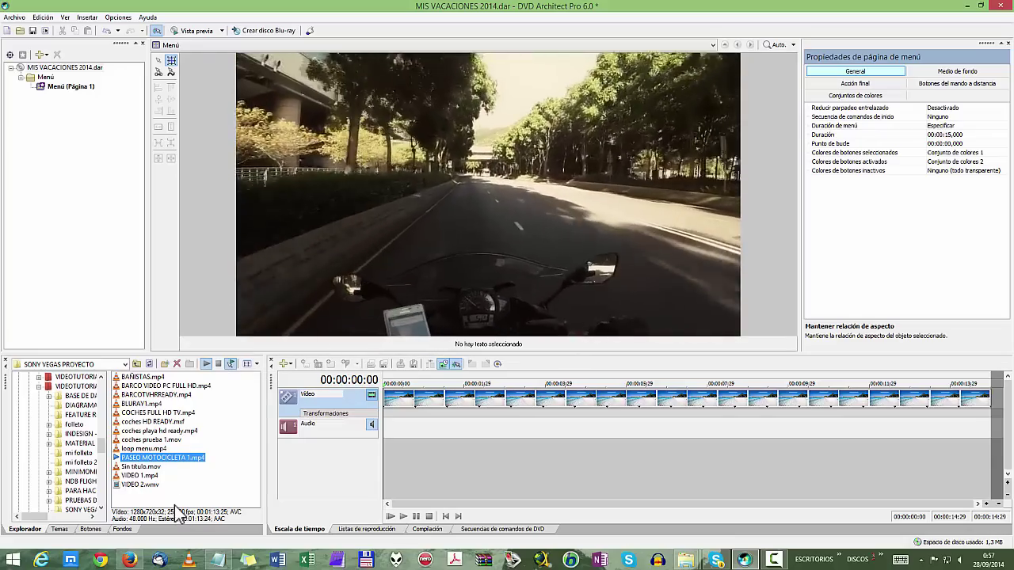
left_click(219, 365)
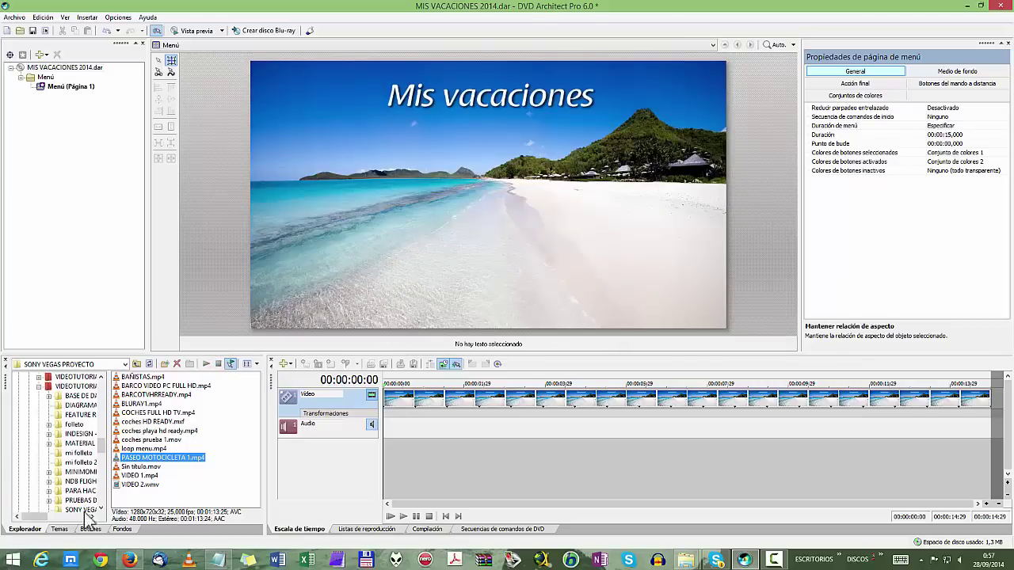
left_click(122, 477)
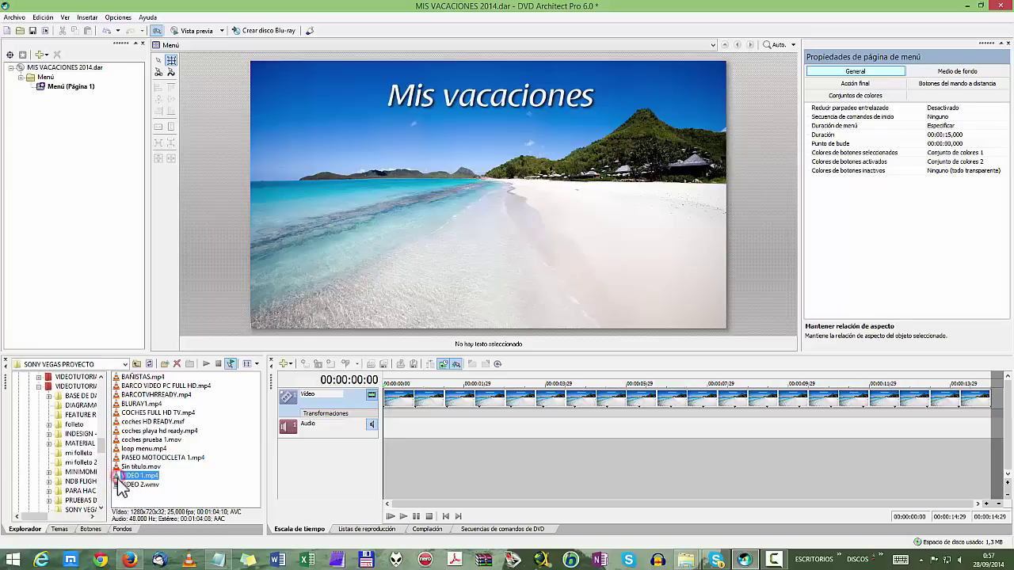
mouse_move(120, 478)
left_mouse_down()
mouse_move(166, 427)
mouse_move(130, 482)
left_mouse_up()
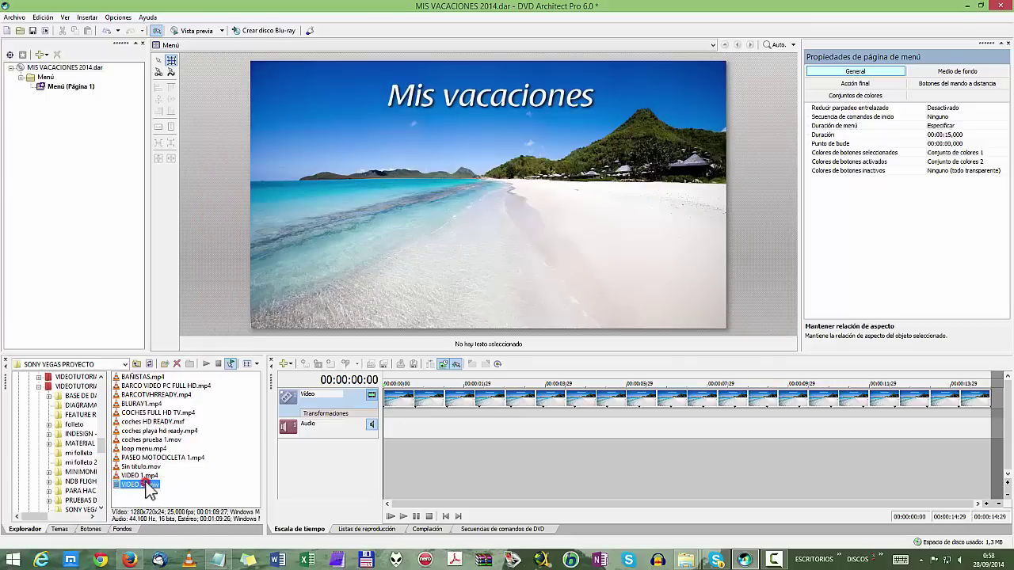
key("space")
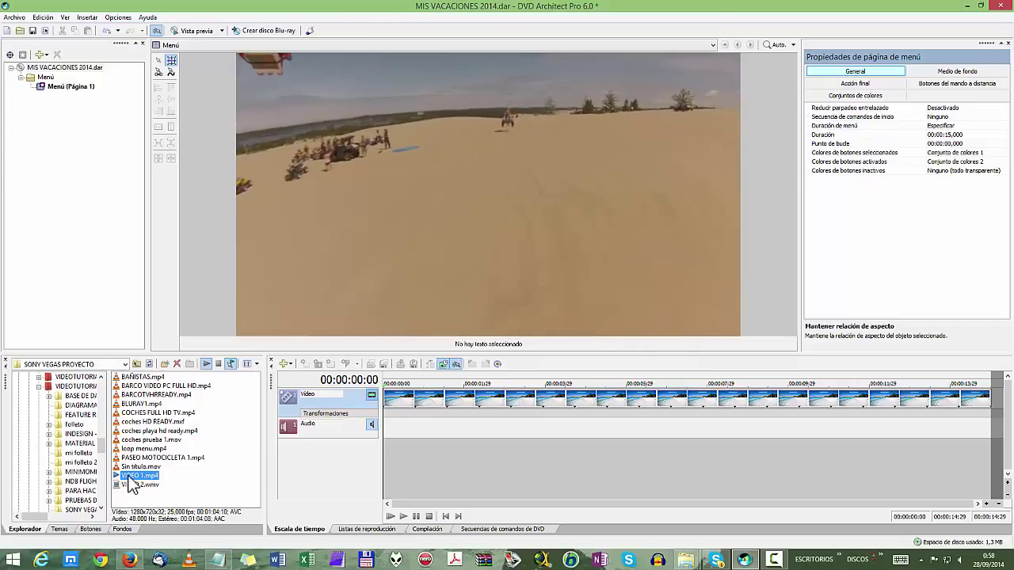
Add VIDEO 1.mp4 to the menu as a thumbnail button over the sea and enlarge it to about a third of the menu's width.
left_click_drag(140, 476, 166, 466)
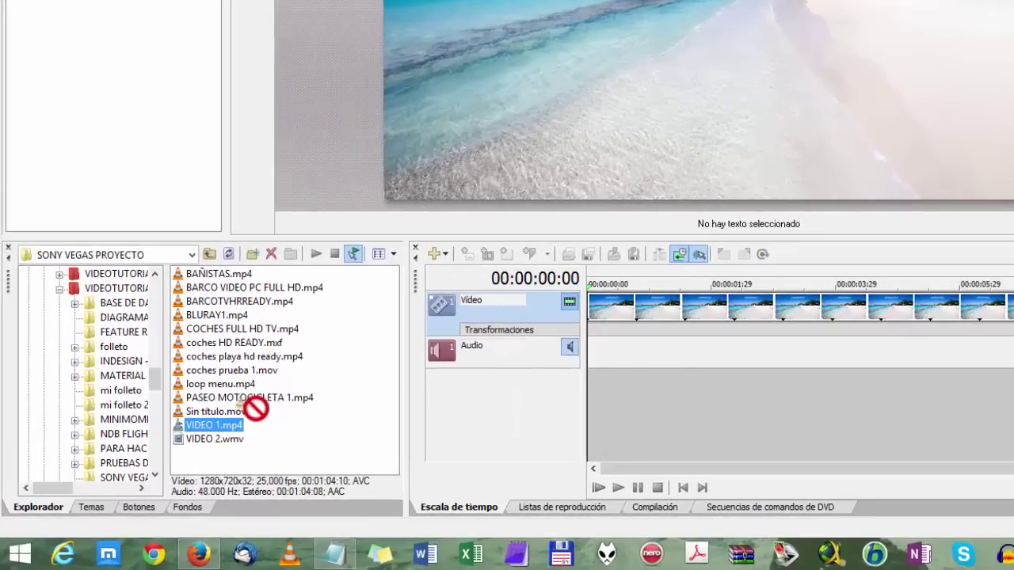
left_click_drag(252, 402, 434, 179)
left_click_drag(366, 273, 462, 106)
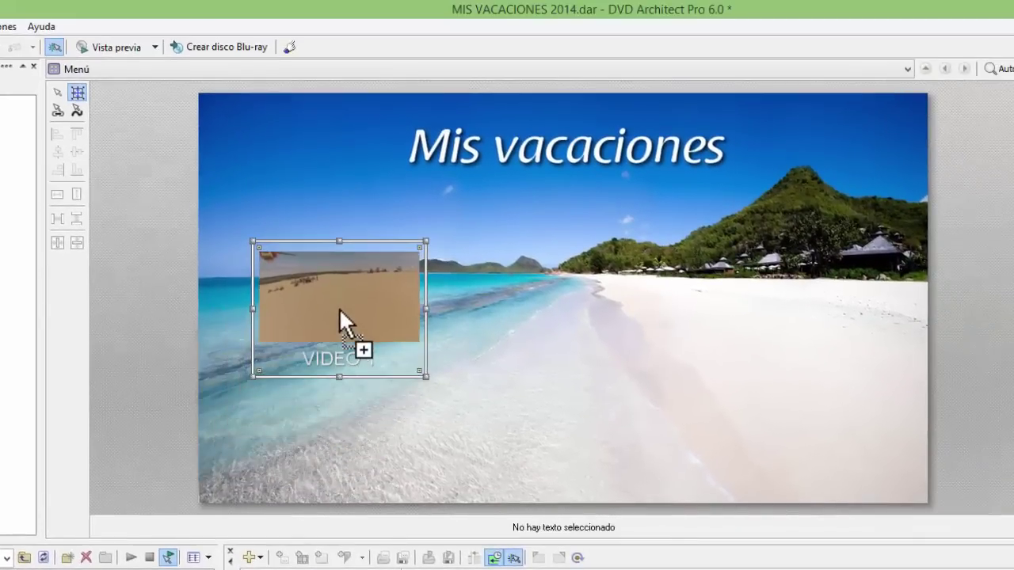
left_click_drag(339, 309, 357, 290)
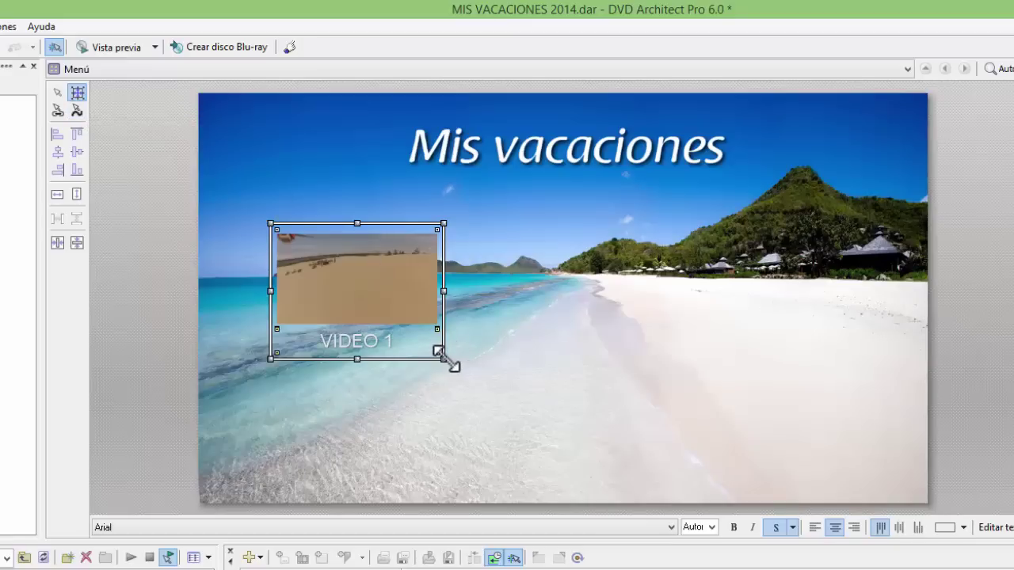
left_click_drag(444, 358, 512, 399)
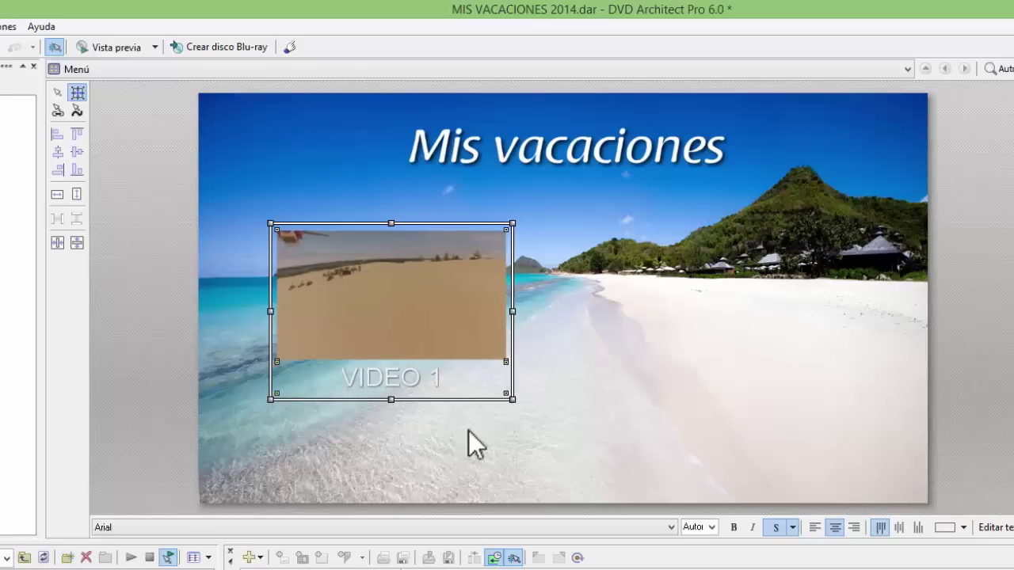
Open the VIDEO 1 media from its menu button, check its place in the project structure and return to Menú (Página 1).
double_click(405, 376)
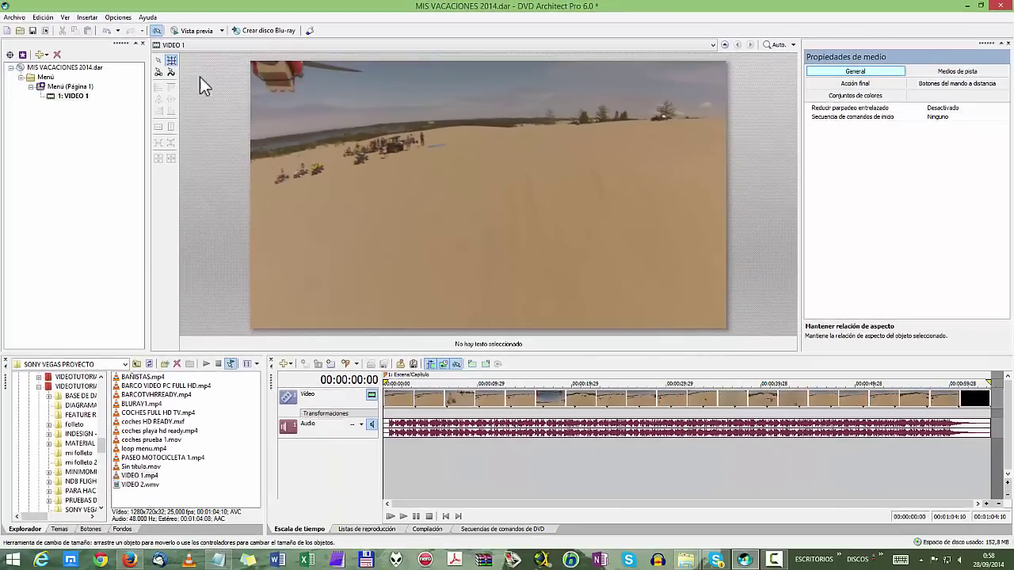
left_click(71, 98)
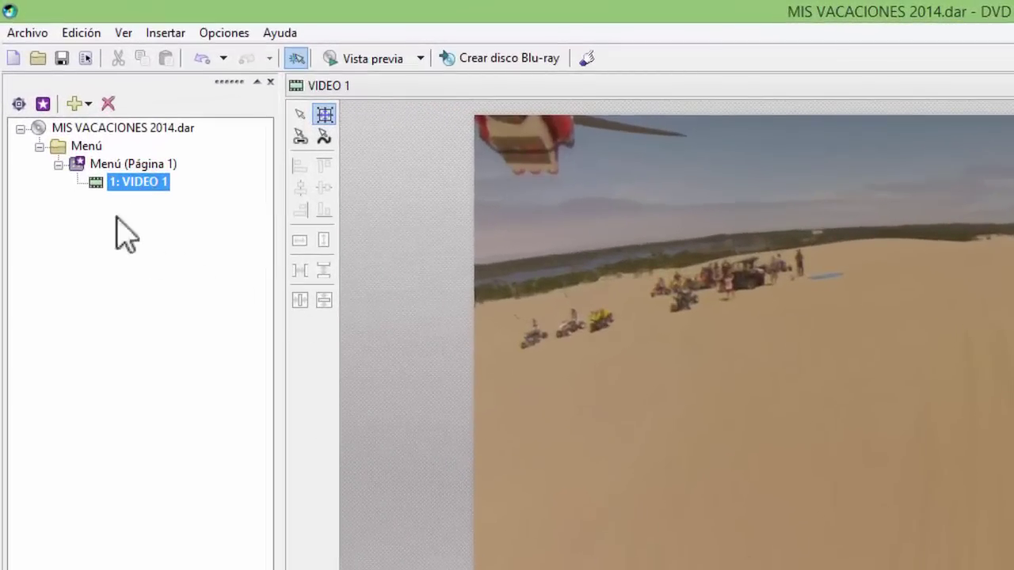
left_click(130, 164)
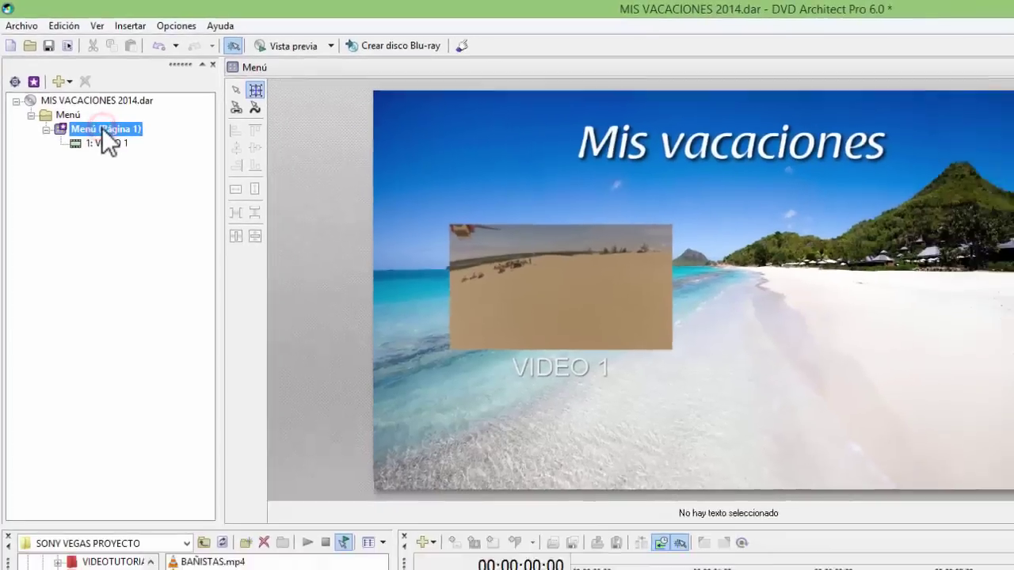
Try moving the VIDEO 1 caption down away from its thumbnail, and undo the move.
left_click(574, 367)
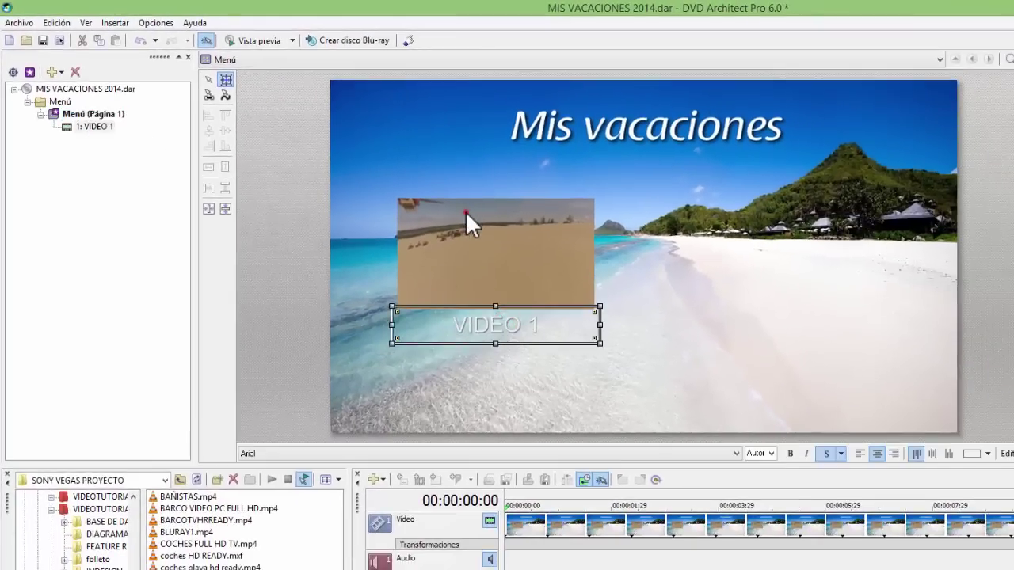
left_click(465, 211)
left_click(477, 325)
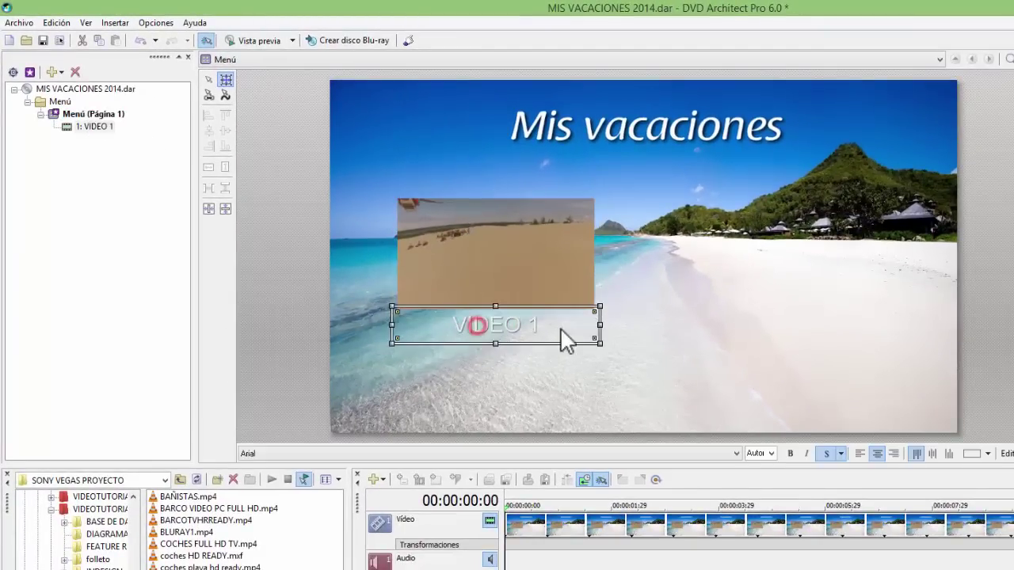
left_click_drag(489, 335, 496, 386)
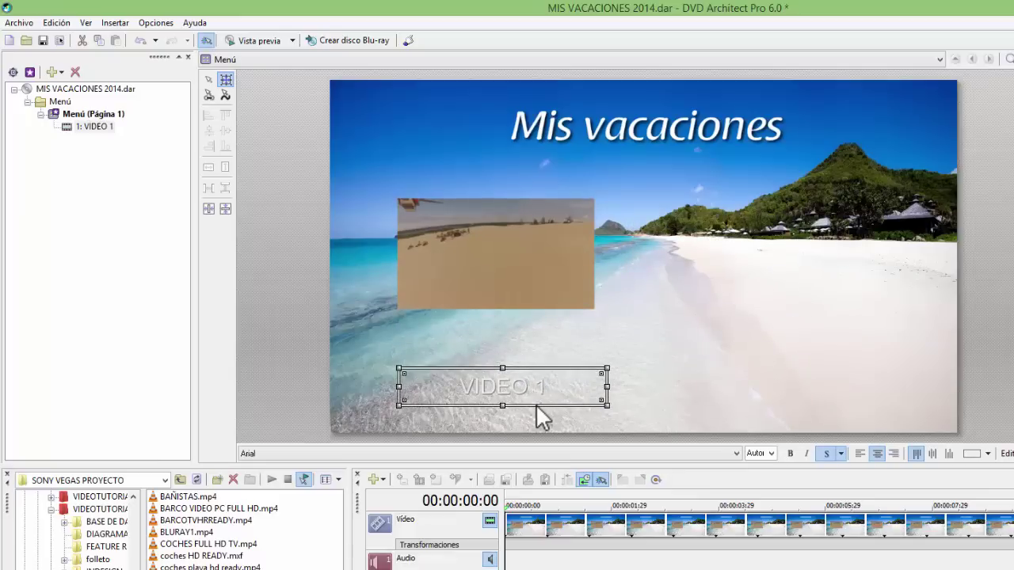
key("ctrl+z")
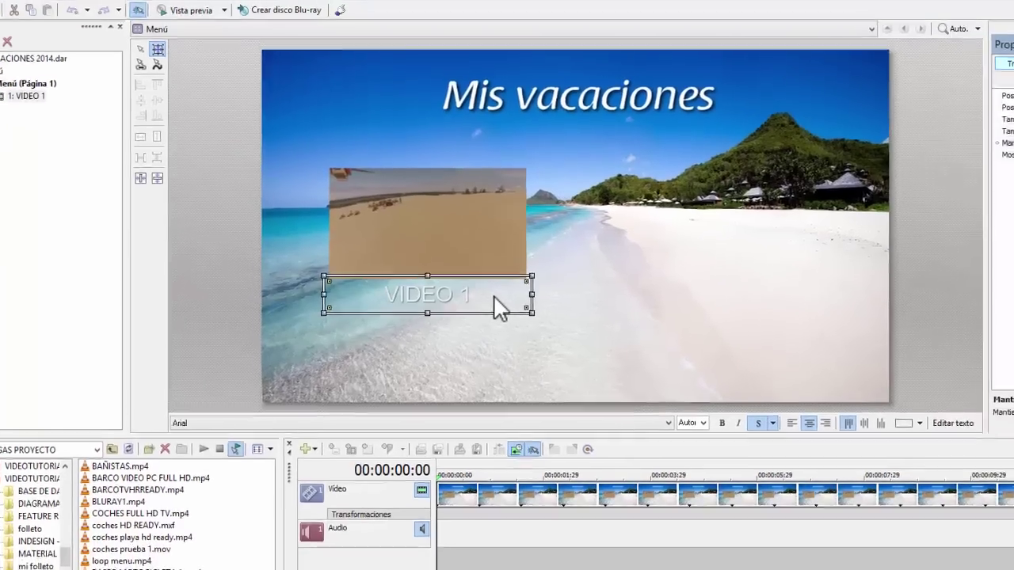
Change the VIDEO 1 caption text under the thumbnail to "Dunas de Arena".
right_click(562, 328)
left_click(444, 538)
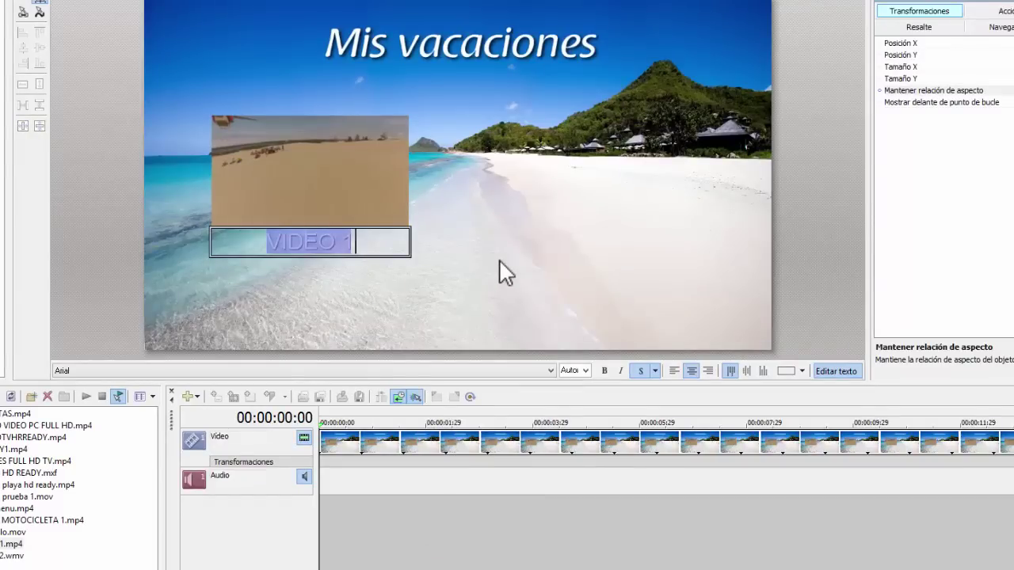
type("Dunas ")
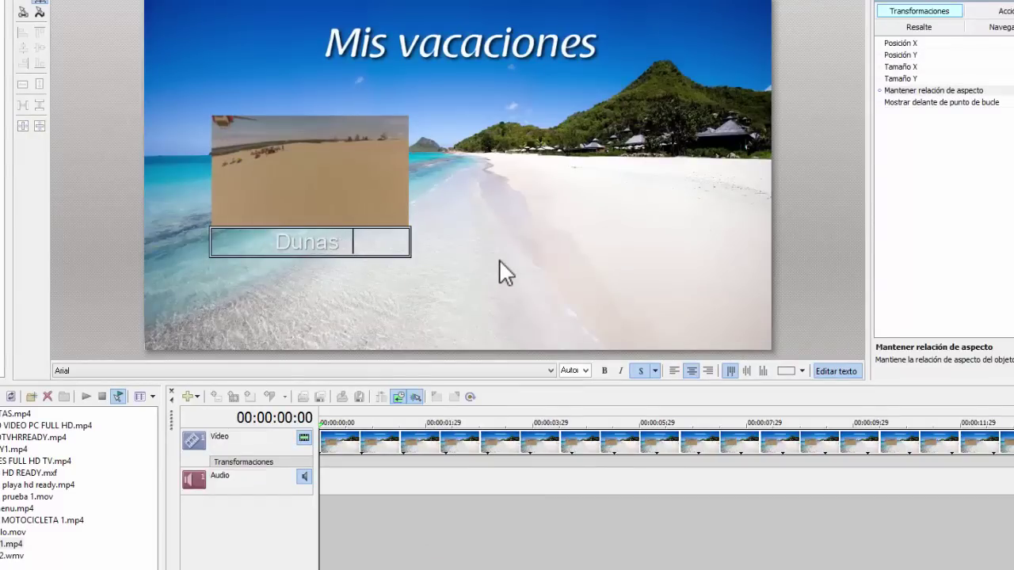
type("de Aere Aerna")
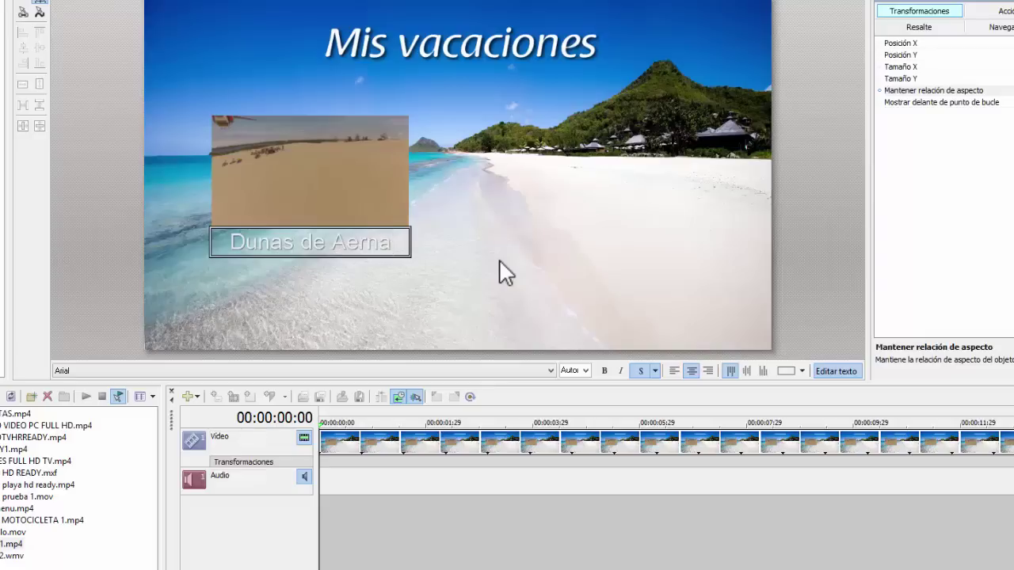
key("BackSpace")
key("BackSpace")
key("BackSpace")
type("rena")
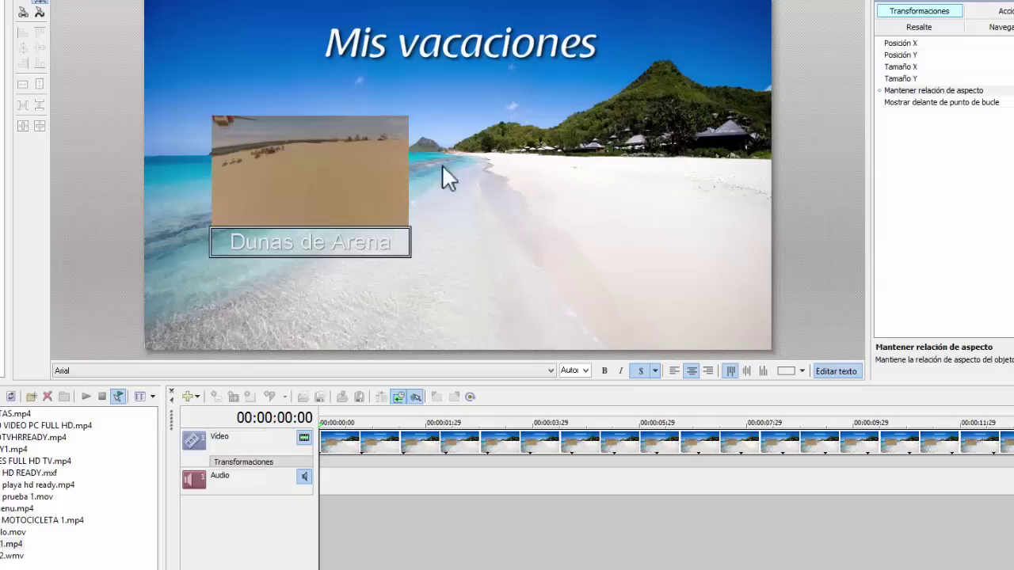
left_click(416, 85)
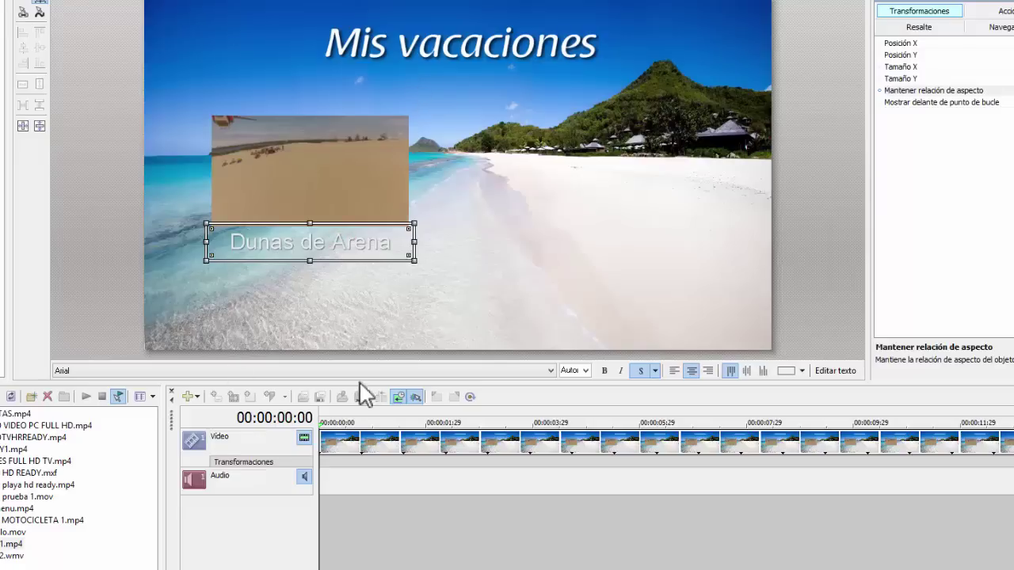
Try the Aubrey and Average fonts on the Dunas de Arena caption.
left_click(551, 370)
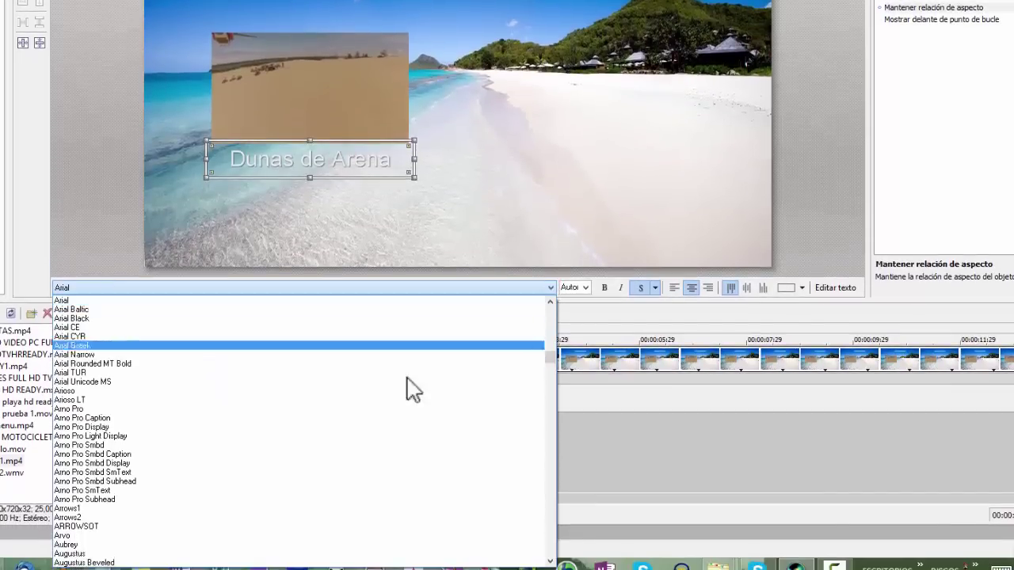
left_click(202, 545)
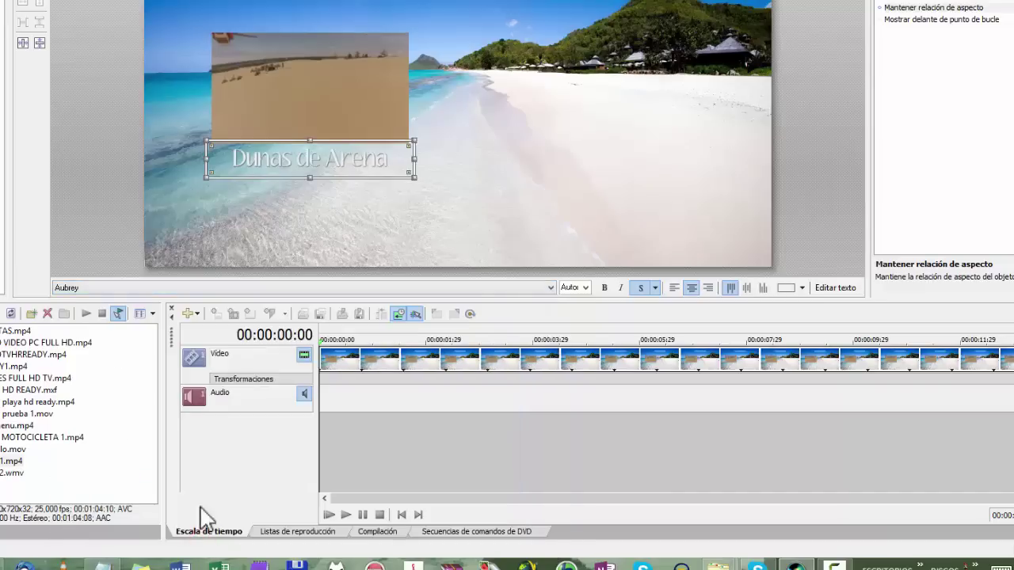
left_click(551, 288)
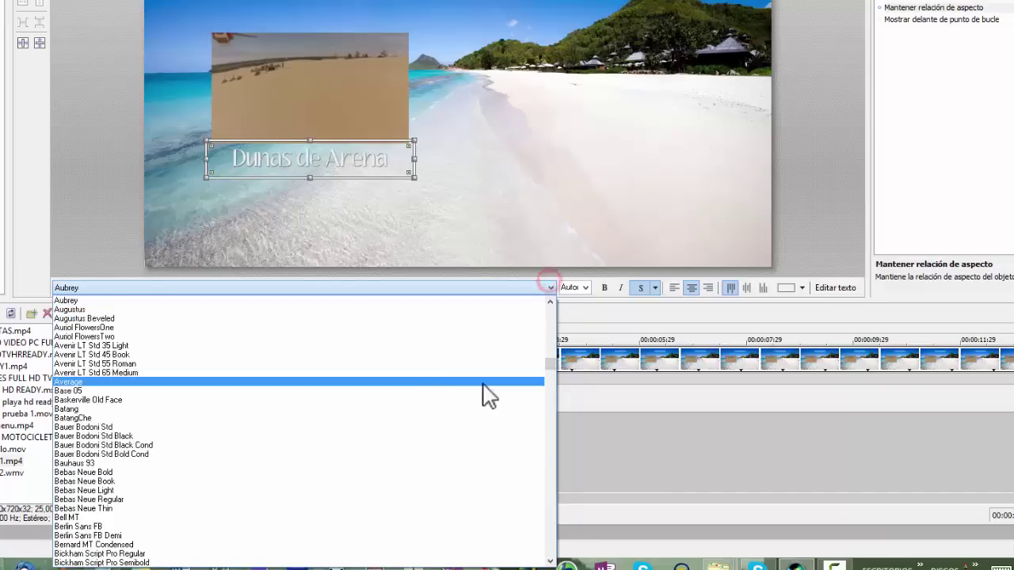
left_click(431, 388)
left_click(550, 288)
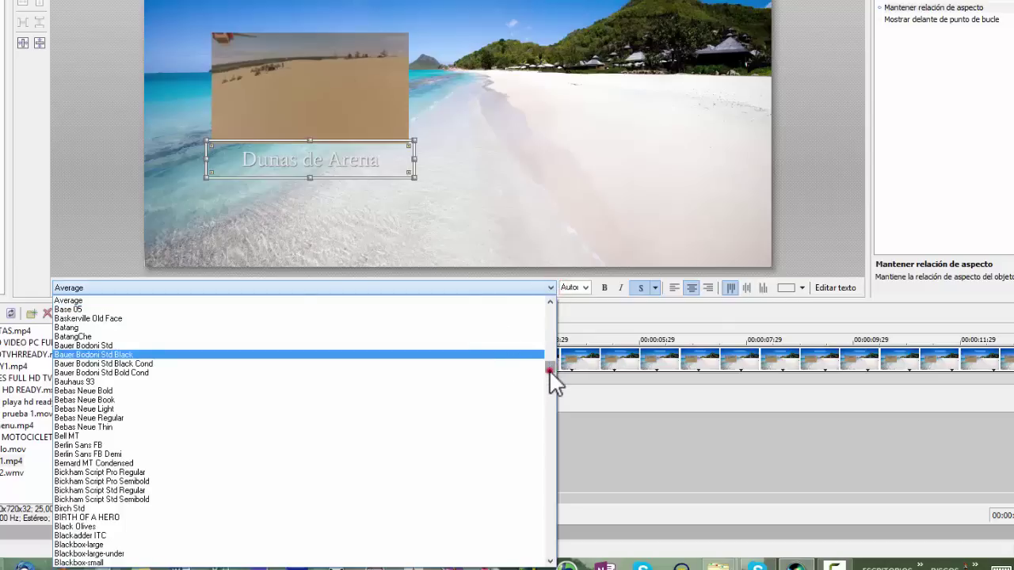
left_click_drag(549, 369, 552, 389)
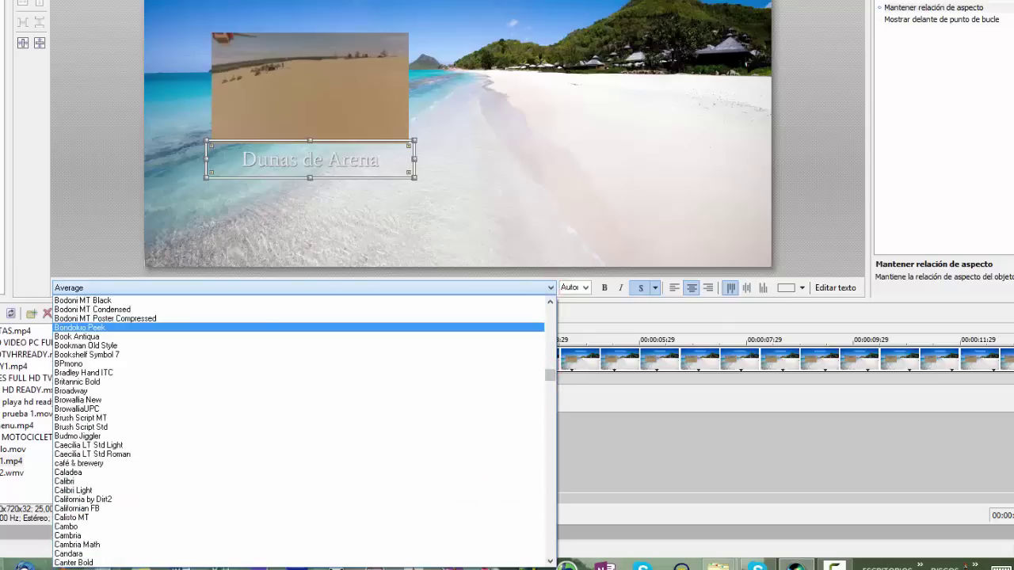
key("Escape")
key("Escape")
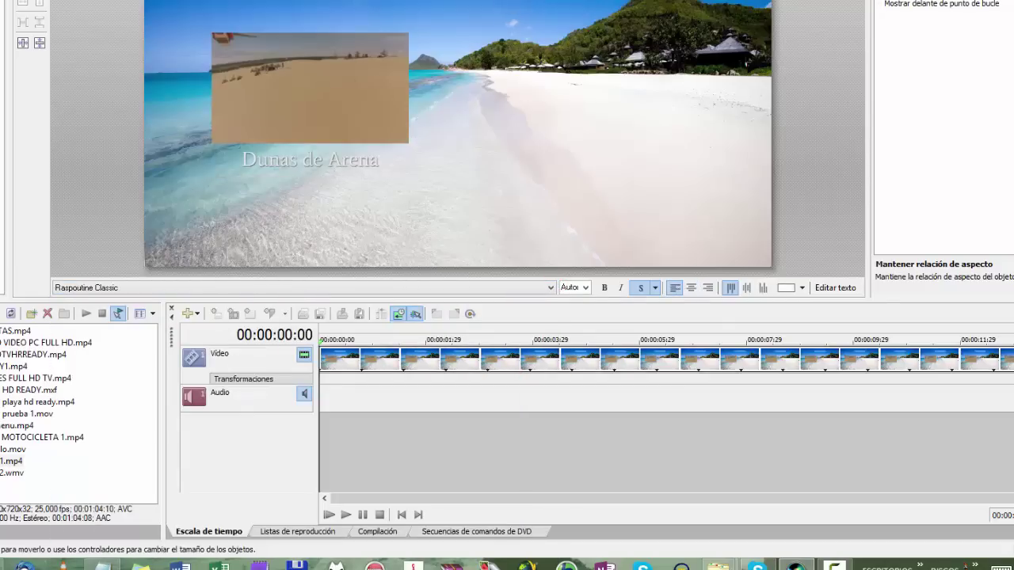
Try Monsieur La Doulaise on the Dunas de Arena caption, and set its font to Raspoutine DemiBold.
left_click(289, 158)
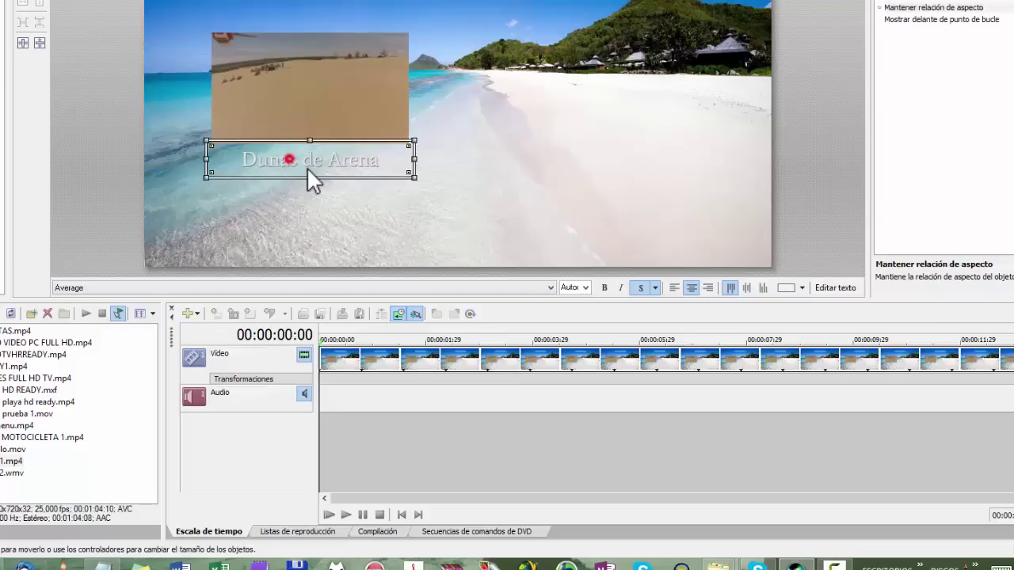
left_click(551, 288)
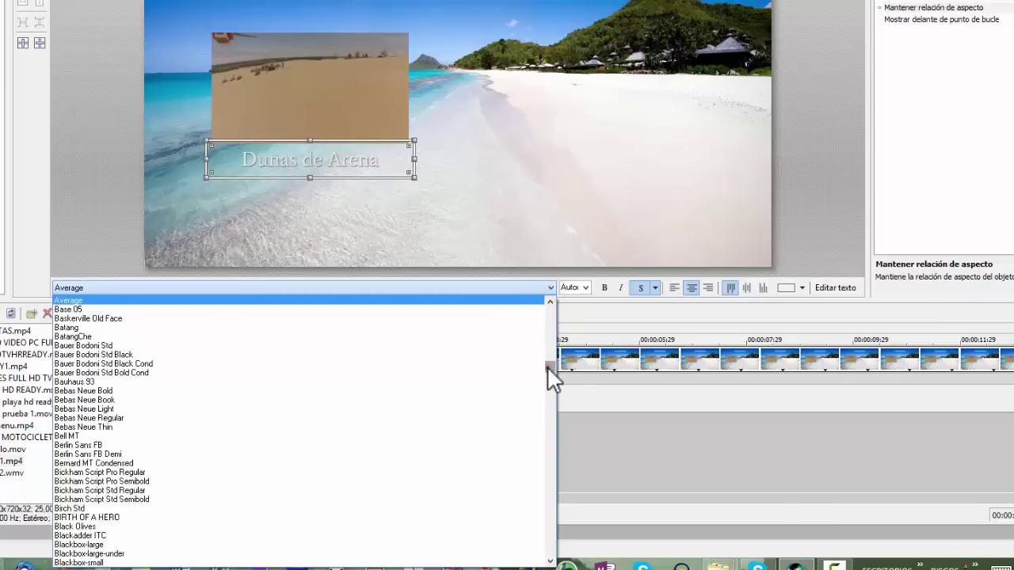
left_click_drag(550, 367, 537, 500)
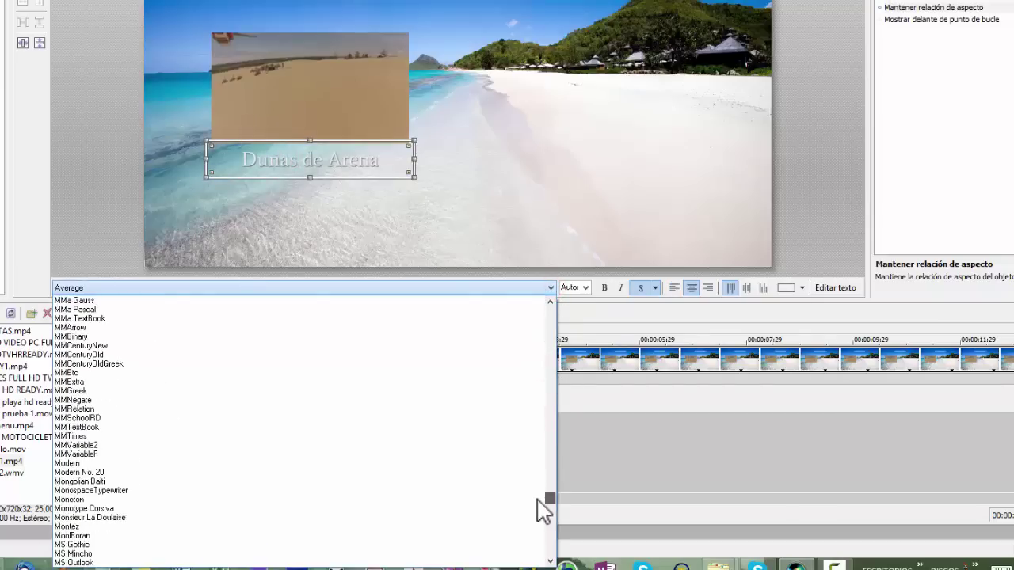
left_click(303, 515)
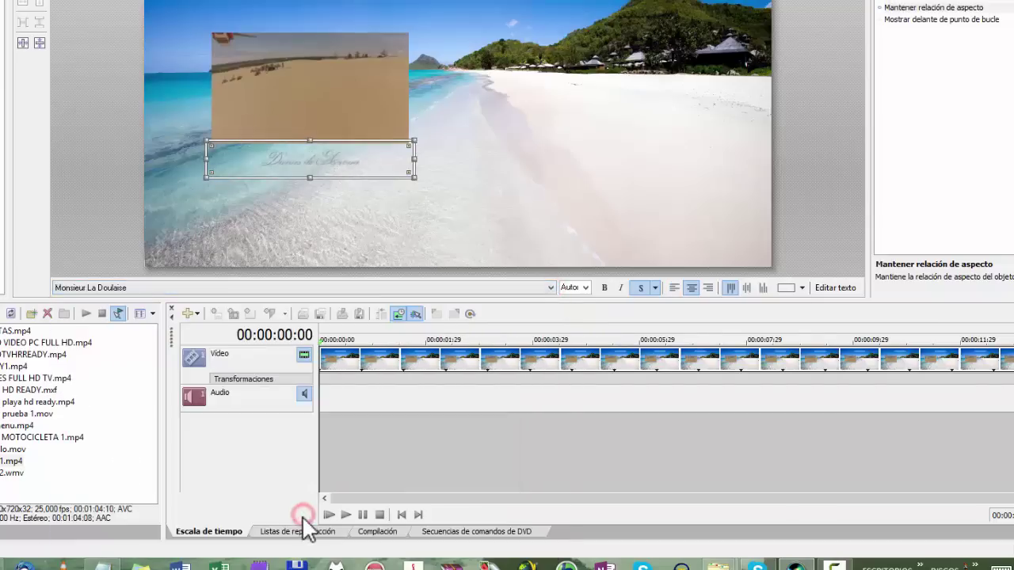
left_click(550, 287)
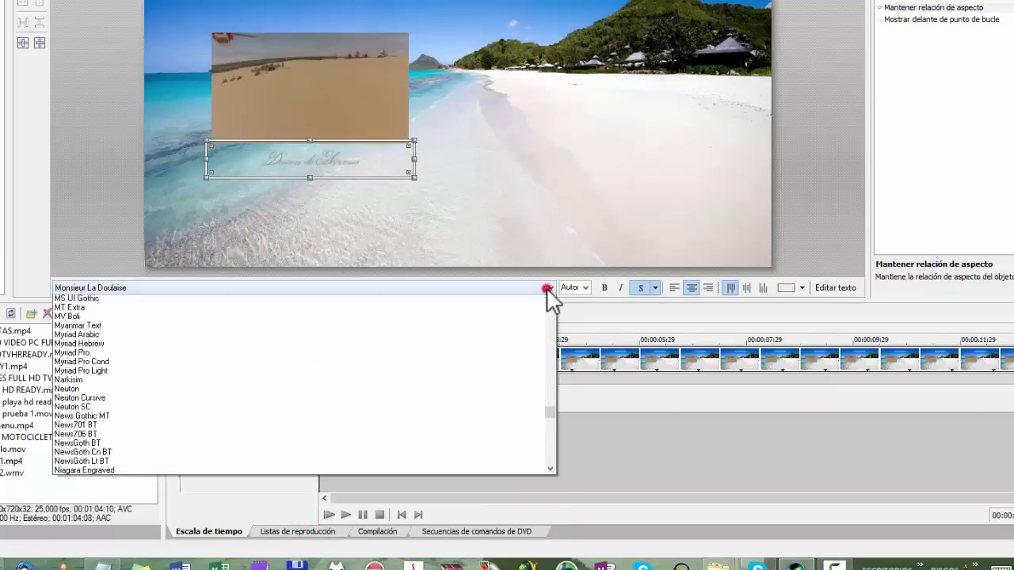
left_click_drag(550, 506, 550, 525)
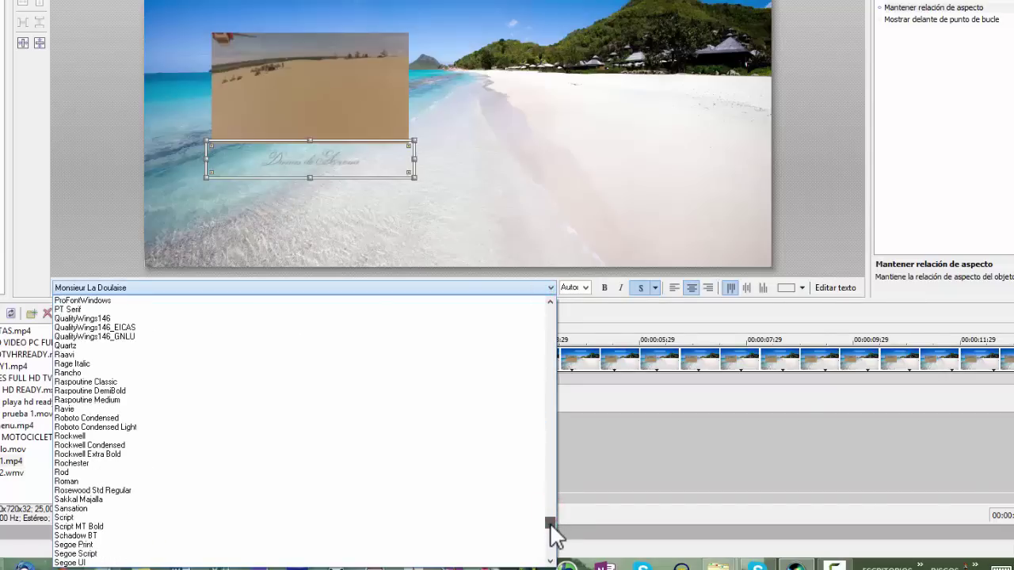
left_click(143, 391)
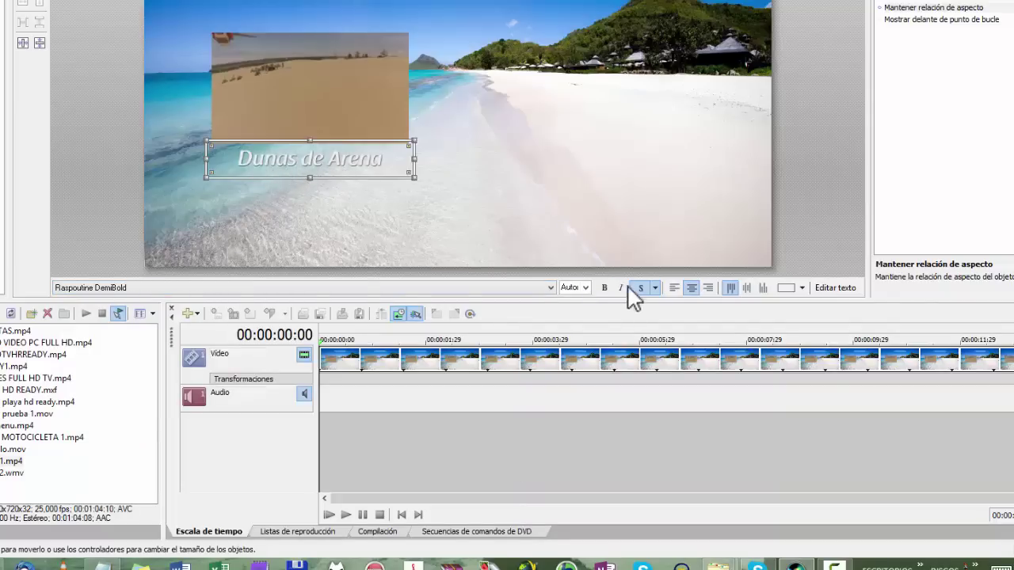
Set the caption shadow's horizontal and vertical offsets to 0,17.
left_click(655, 288)
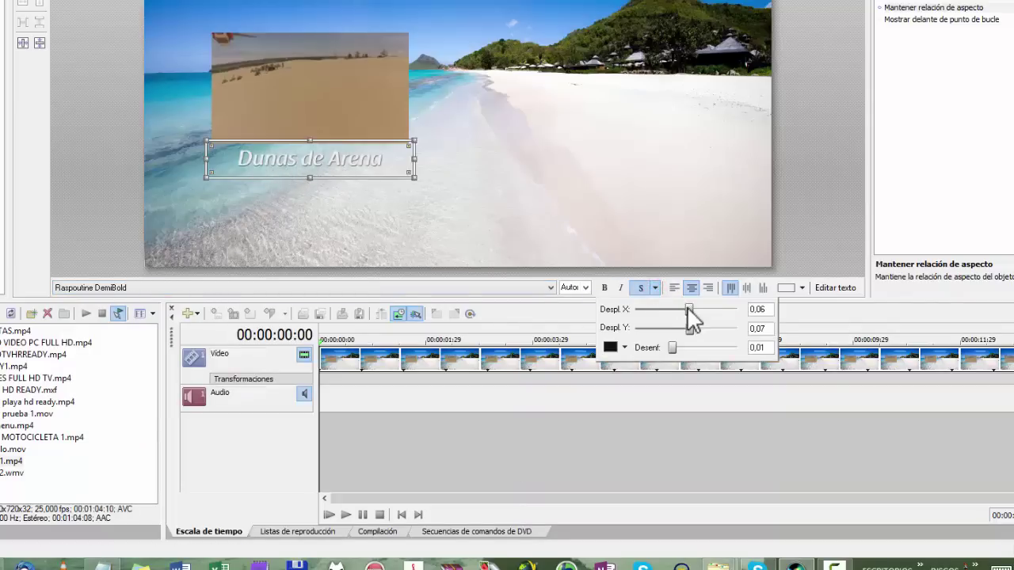
left_click_drag(687, 308, 692, 330)
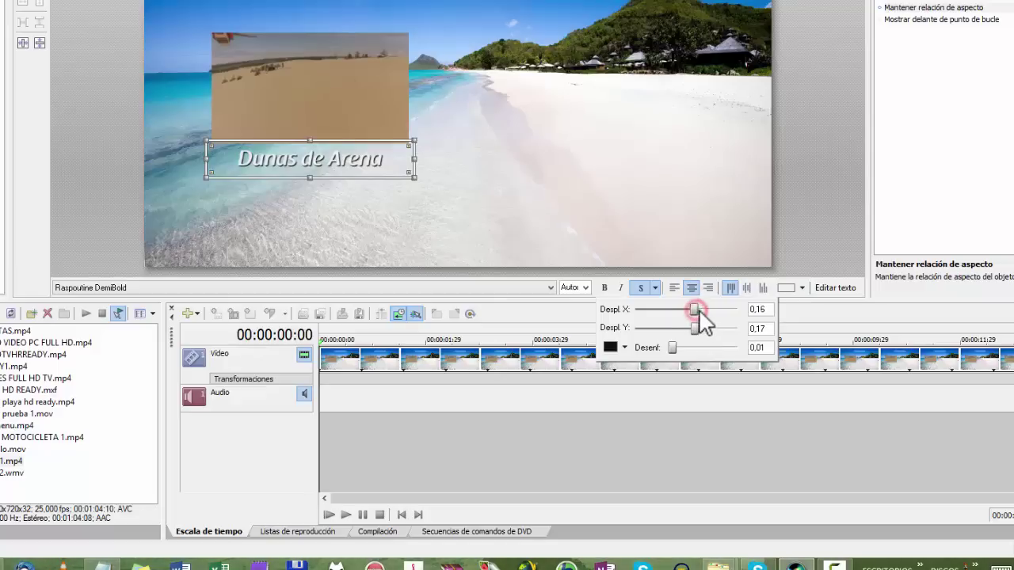
left_click_drag(696, 310, 693, 310)
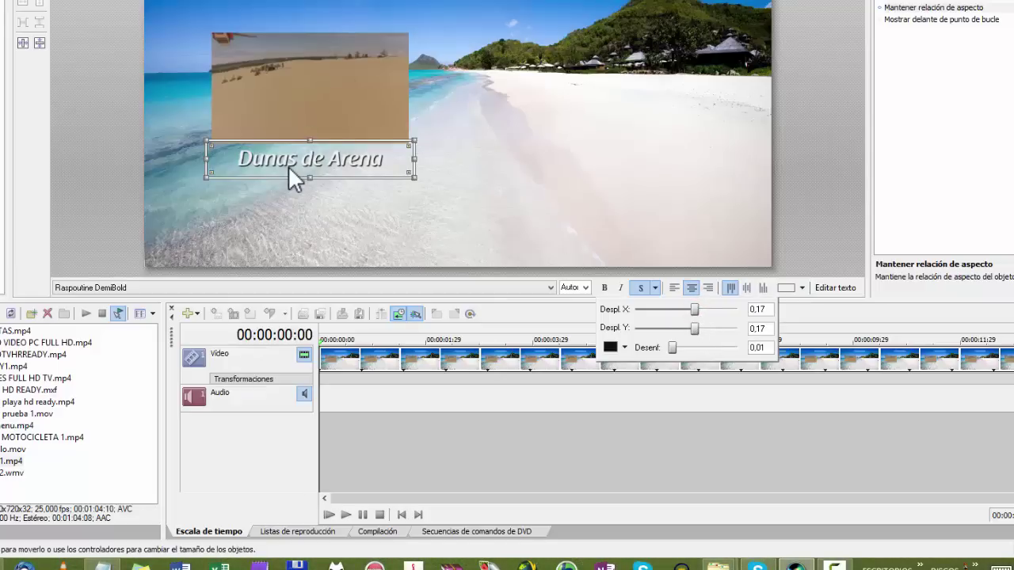
left_click(817, 200)
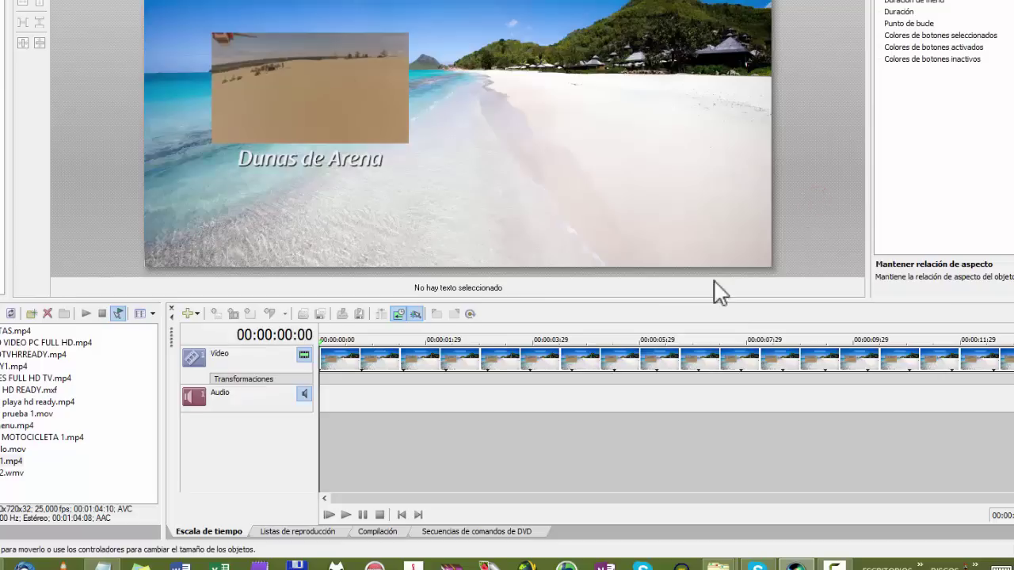
Colour the Dunas de Arena caption yellow with R 255, G 255 and B 45.
left_click(344, 167)
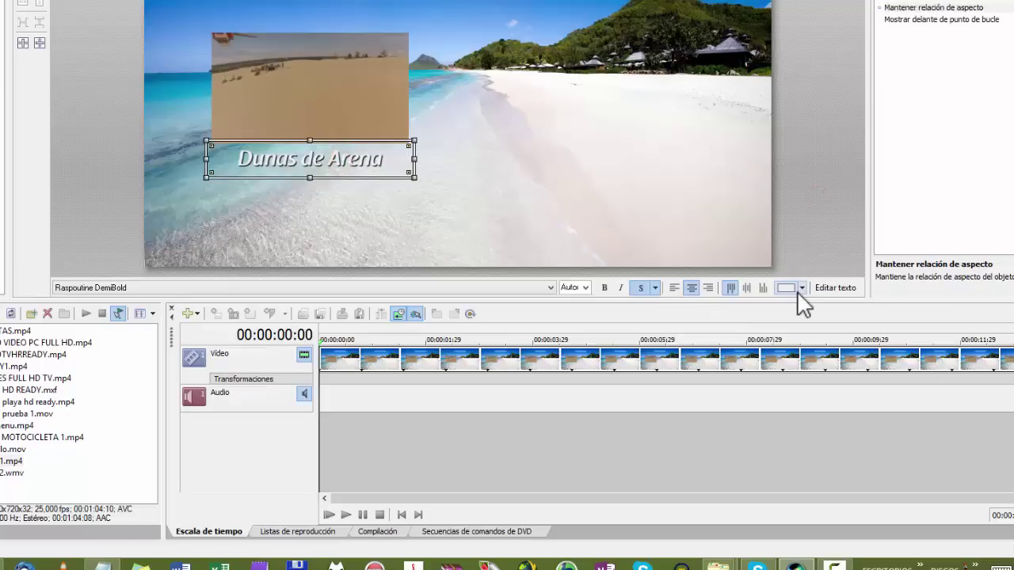
left_click(801, 288)
left_click(824, 341)
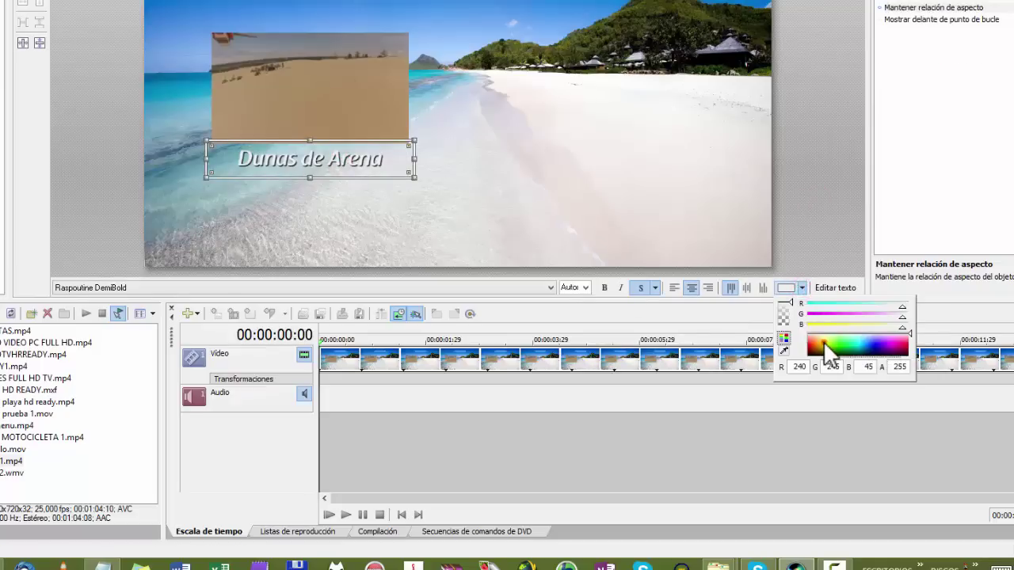
left_click(824, 341)
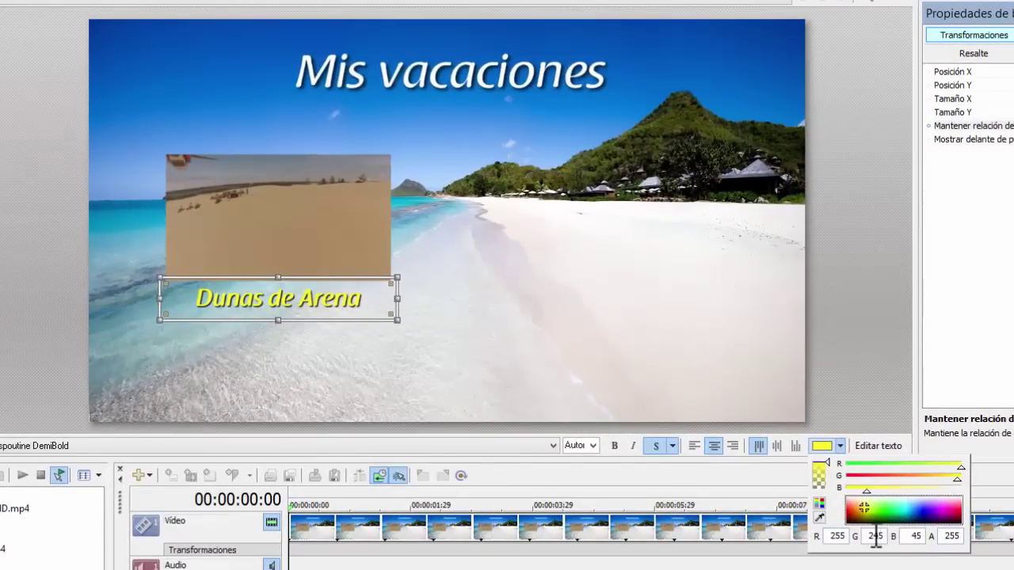
left_click(960, 480)
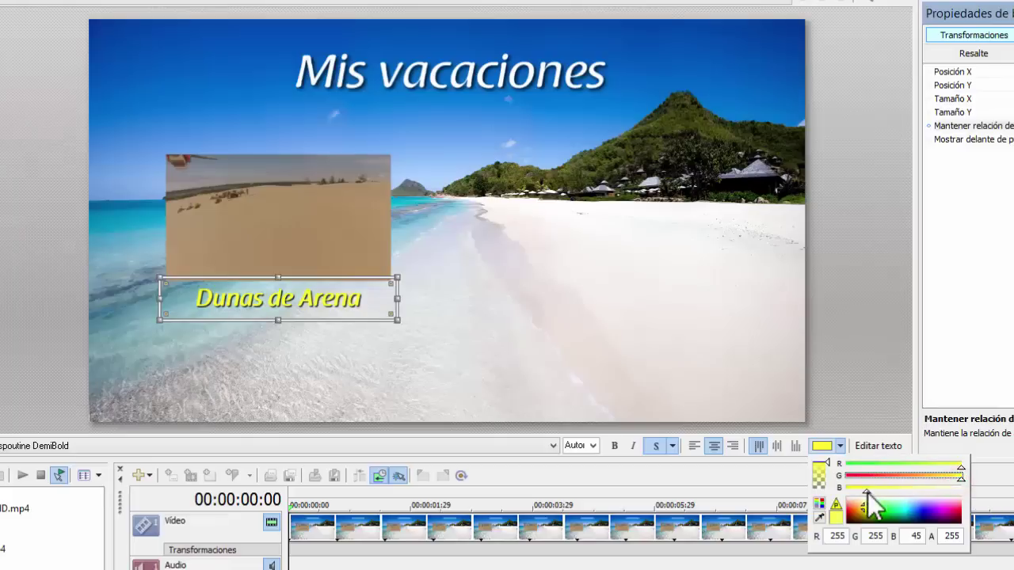
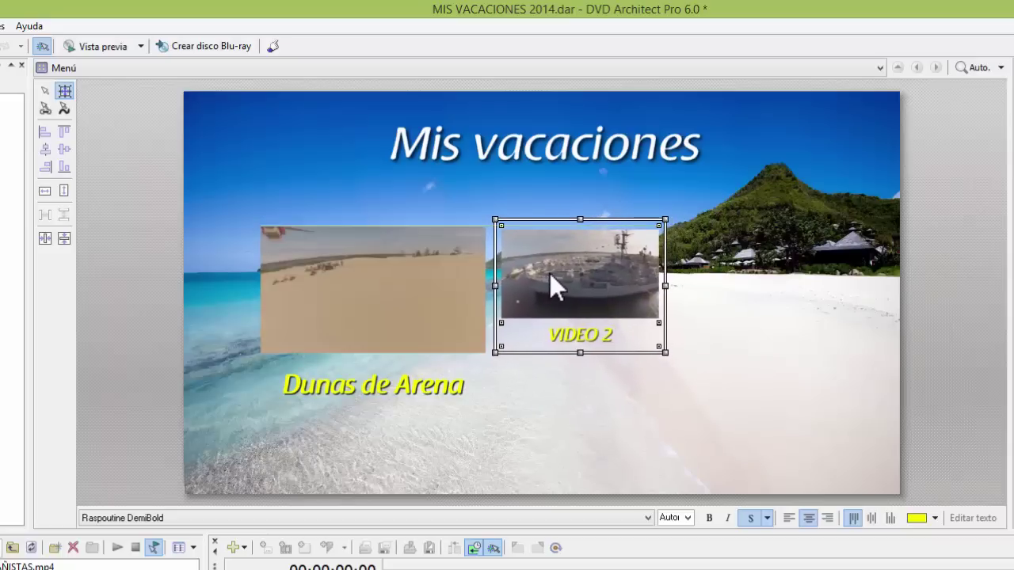
Enlarge the VIDEO 2 boat thumbnail to match the Dunas de Arena thumbnail, and place it on the right side of the menu.
left_click(550, 273)
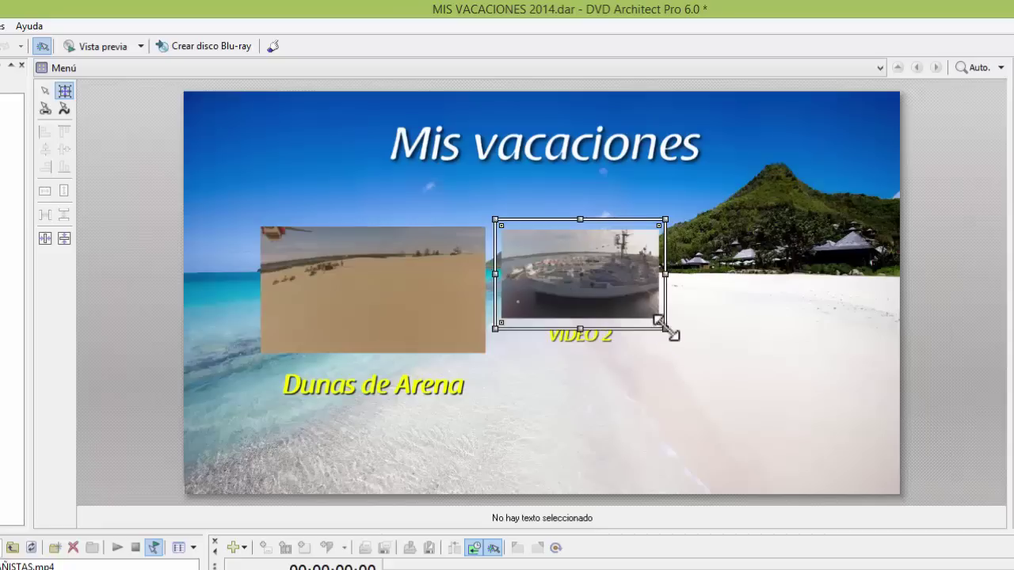
left_click_drag(664, 327, 732, 356)
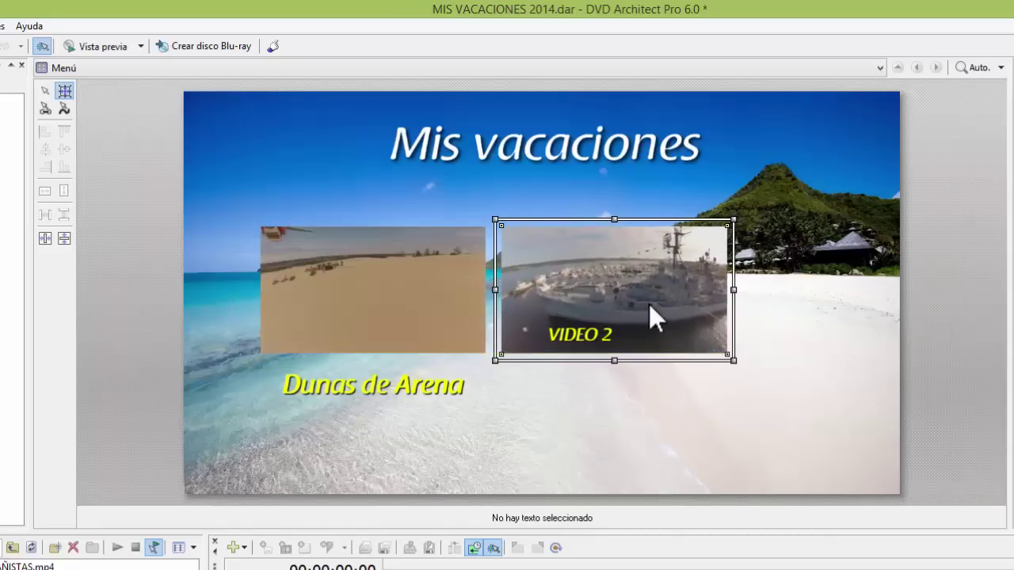
left_click_drag(639, 317, 402, 456)
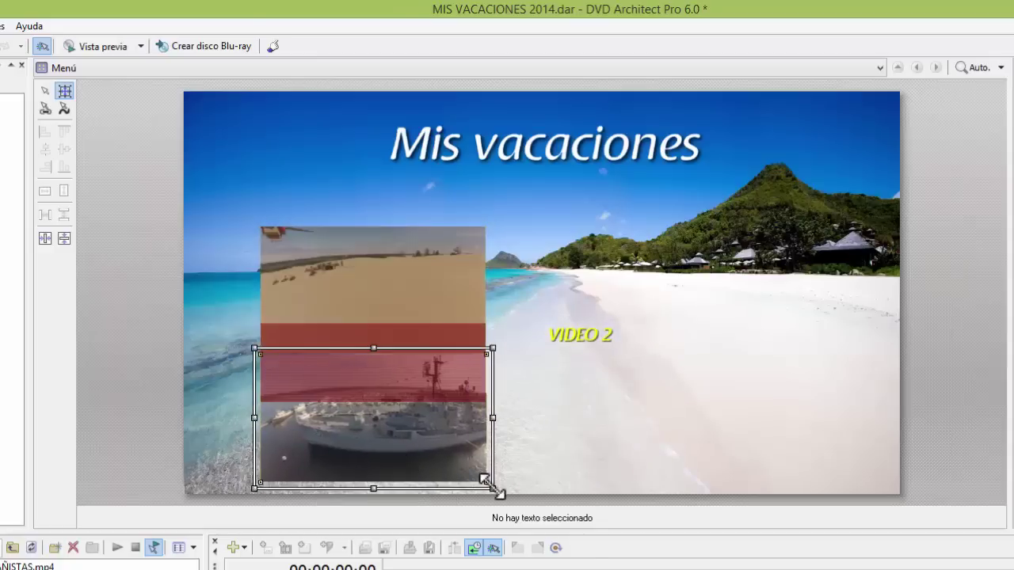
left_click_drag(494, 488, 492, 486)
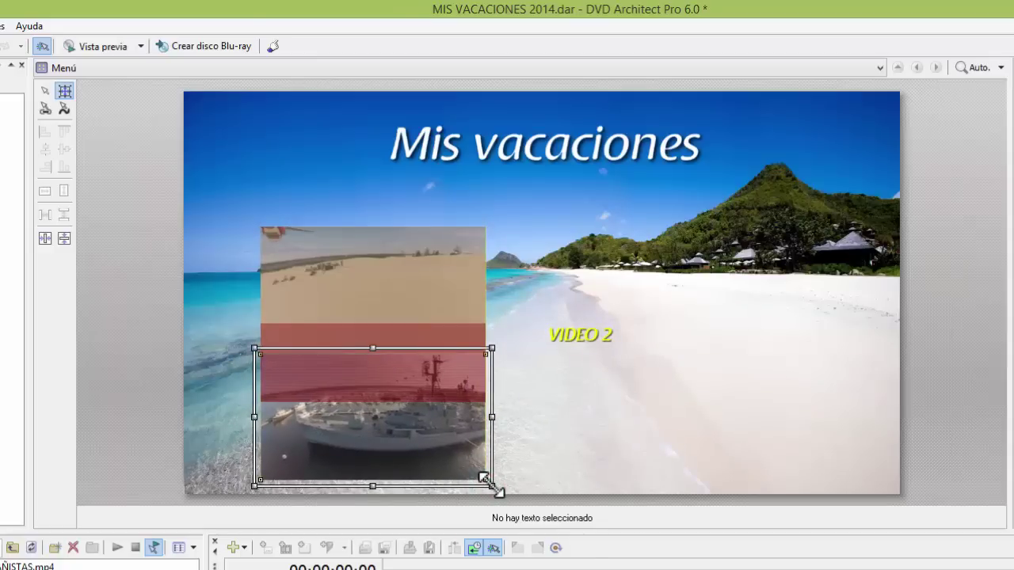
left_click_drag(451, 419, 764, 312)
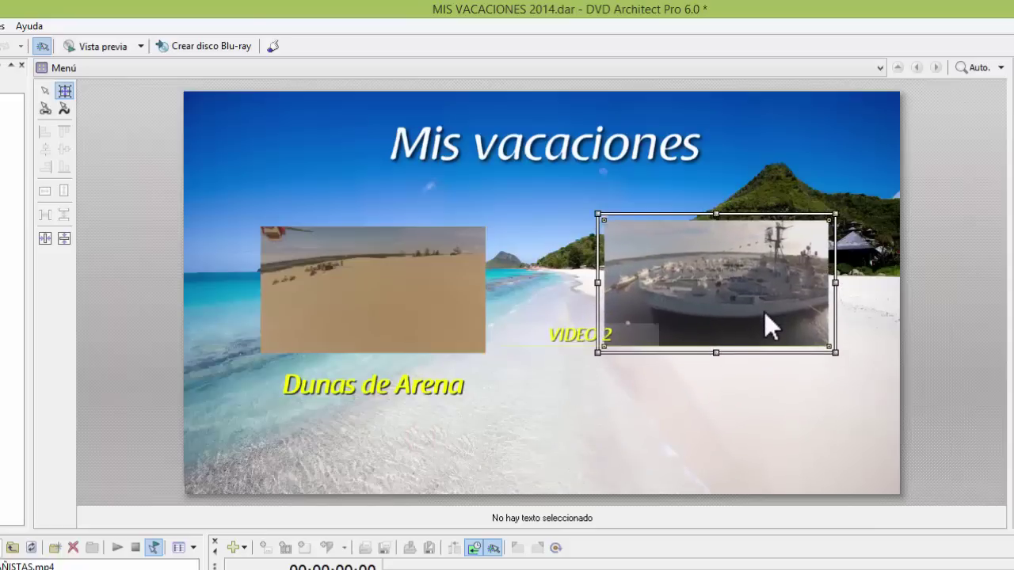
Move the VIDEO 2 caption below the boat thumbnail, and nudge the thumbnail slightly down over it.
left_click(548, 337)
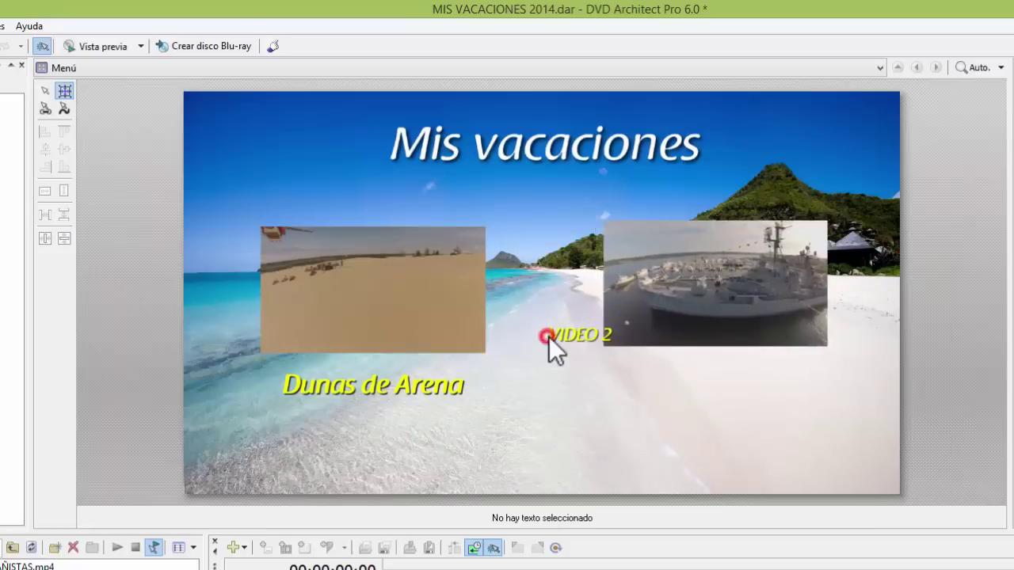
left_click(564, 330)
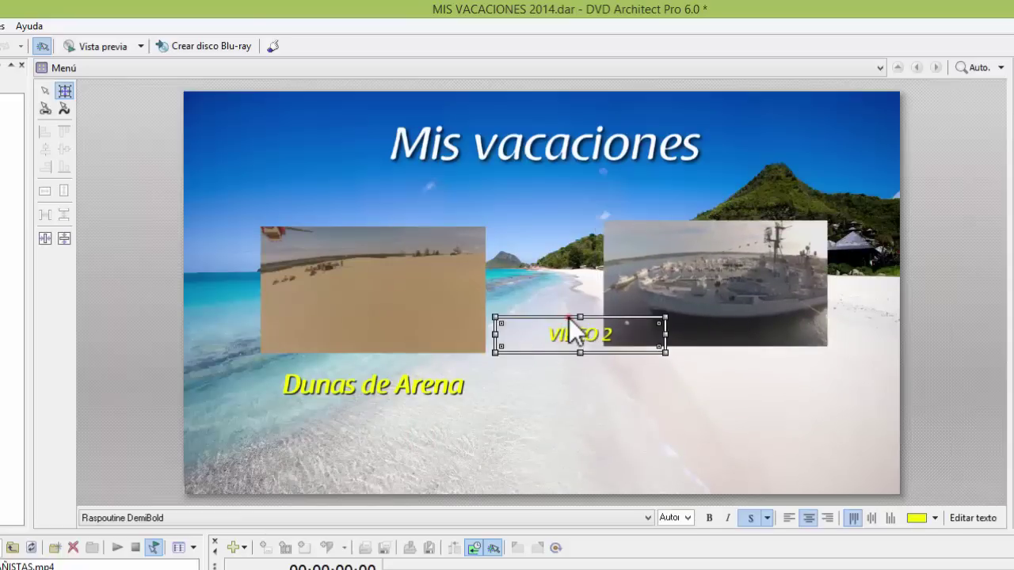
left_click_drag(569, 318, 688, 387)
left_click(579, 337)
left_click(567, 336)
mouse_move(686, 302)
left_mouse_down()
mouse_move(687, 320)
mouse_move(582, 307)
mouse_move(604, 317)
mouse_move(585, 308)
mouse_move(682, 308)
left_mouse_up()
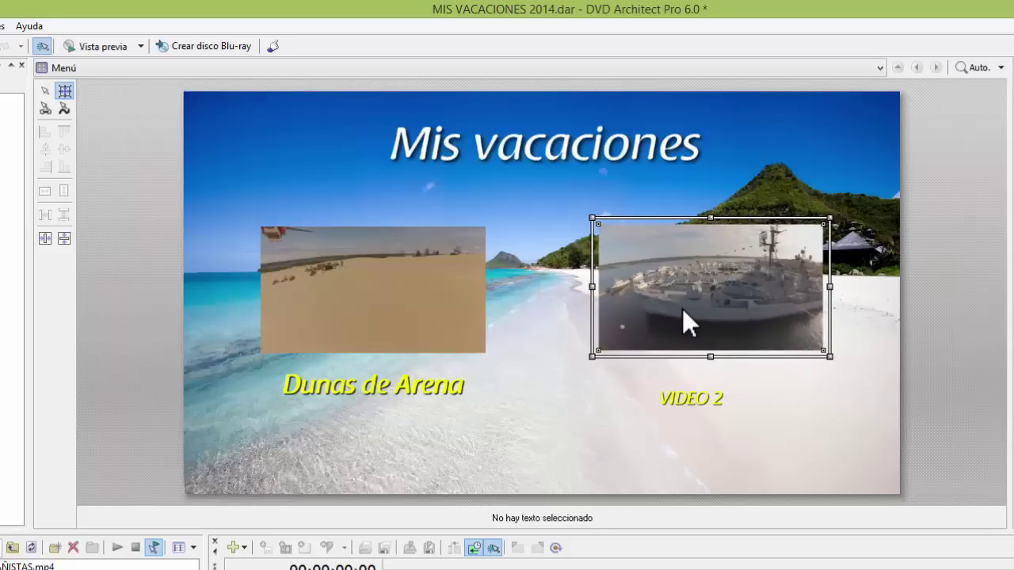
Align the top edges of the Dunas de Arena and VIDEO 2 thumbnails.
left_click(361, 315)
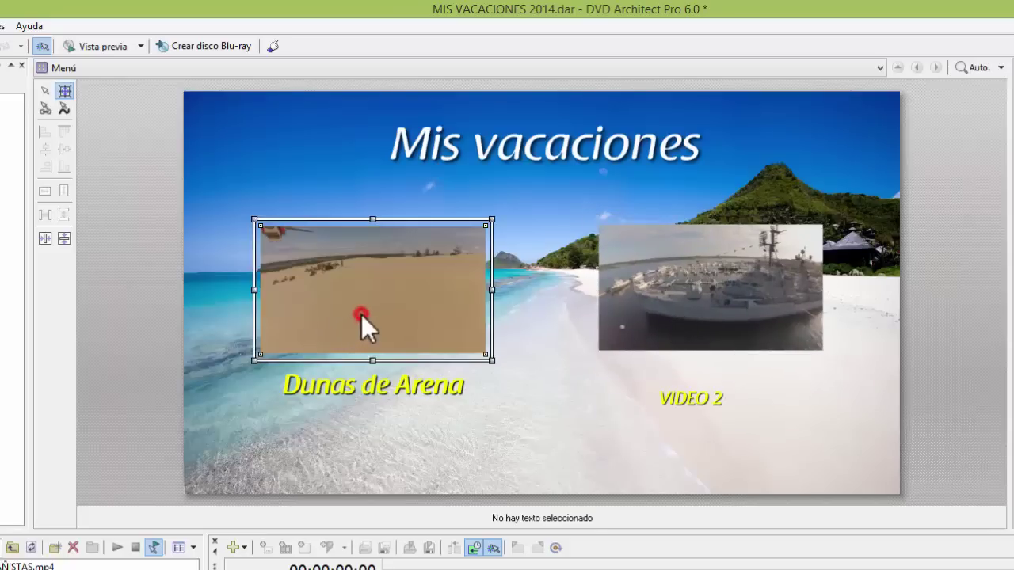
left_click(674, 292, "ctrl")
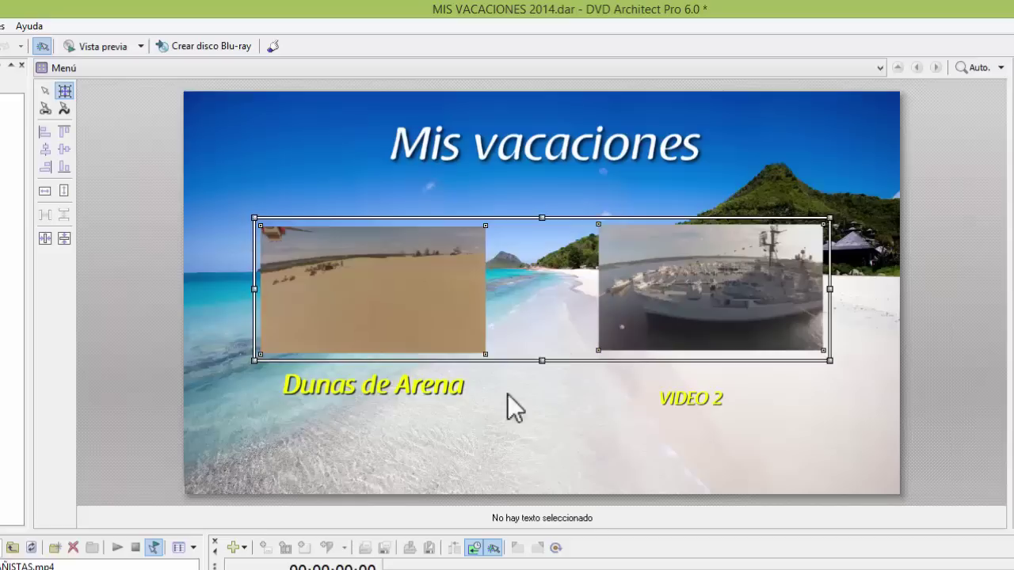
left_click(399, 291)
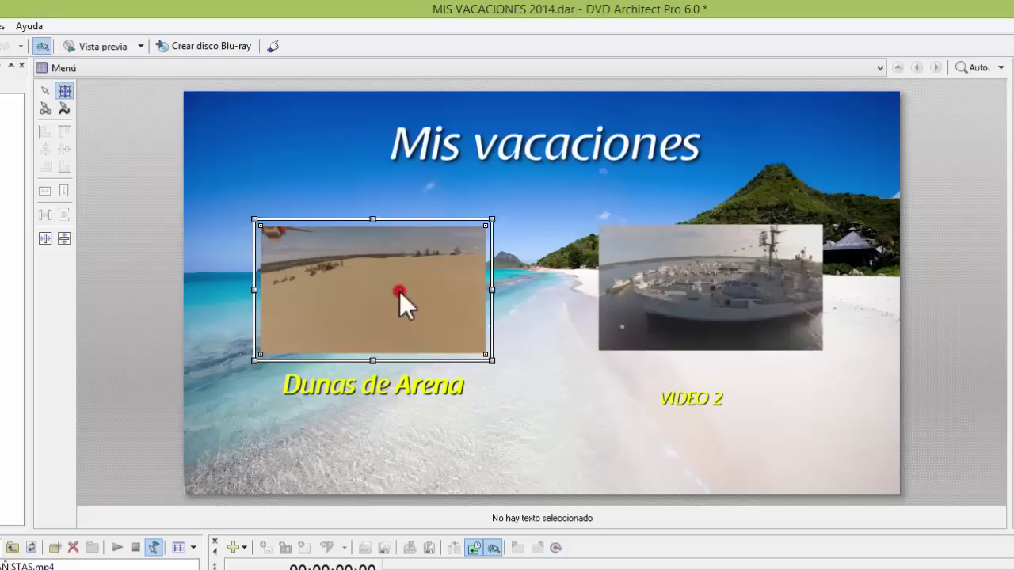
left_click_drag(721, 287, 735, 276)
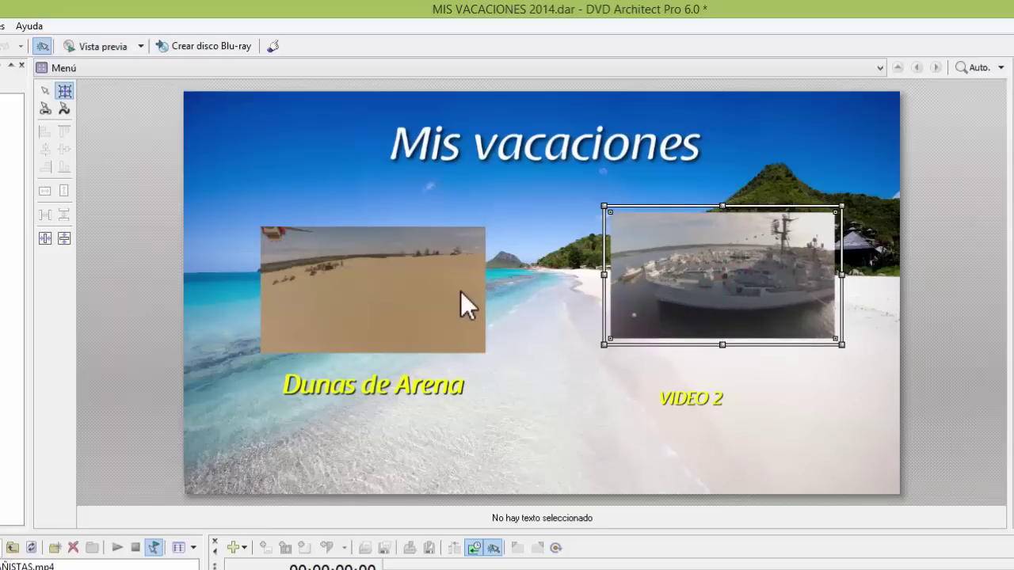
left_click(420, 303, "ctrl")
left_click(716, 262)
left_click(390, 302, "ctrl")
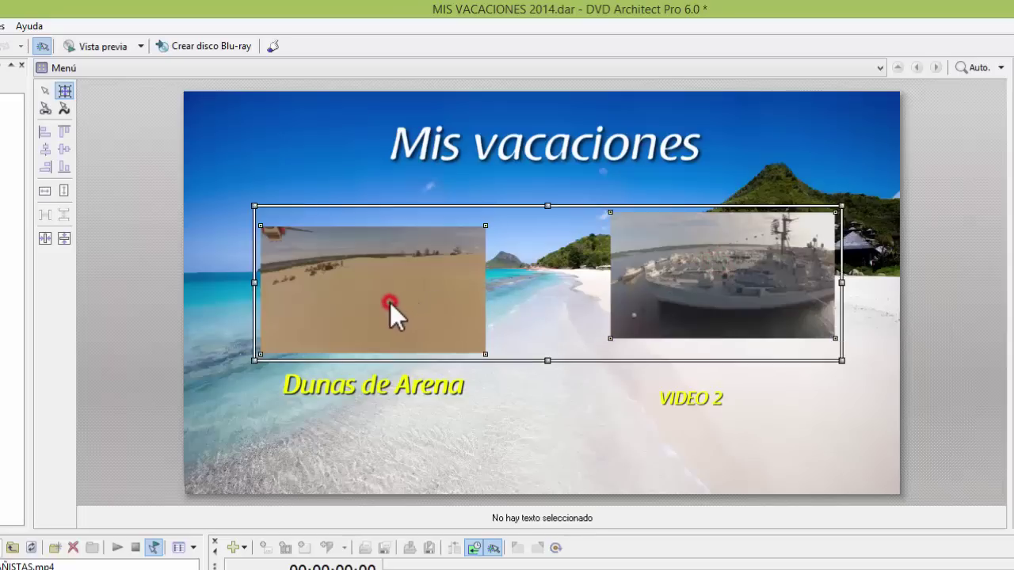
left_click(66, 132)
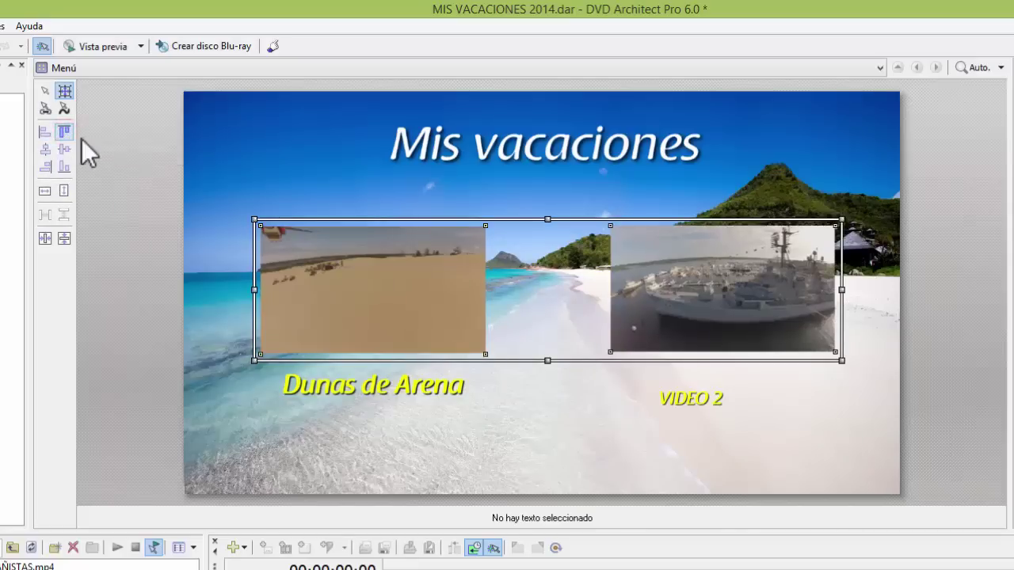
Resize the VIDEO 2 thumbnail beside the Dunas de Arena one to the same height, and move it back to the menu's right side.
left_click(635, 327)
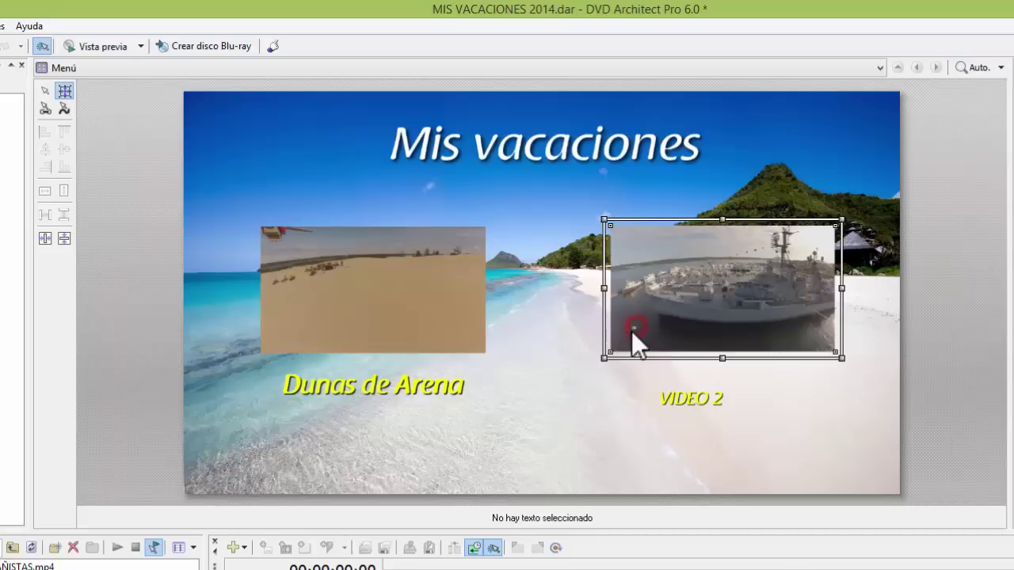
mouse_move(596, 365)
left_mouse_down()
mouse_move(574, 374)
mouse_move(595, 361)
left_mouse_up()
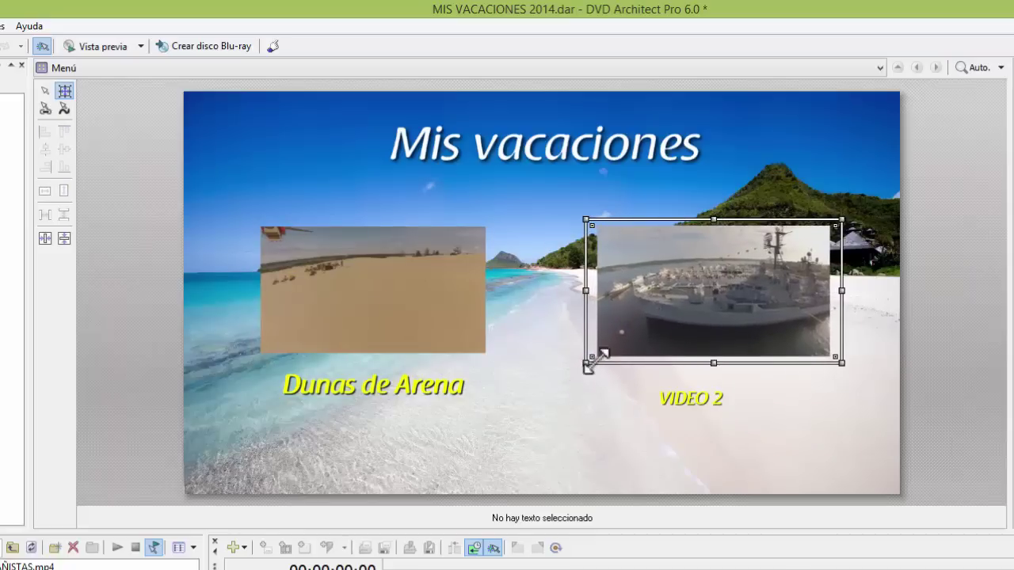
left_click_drag(658, 324, 550, 326)
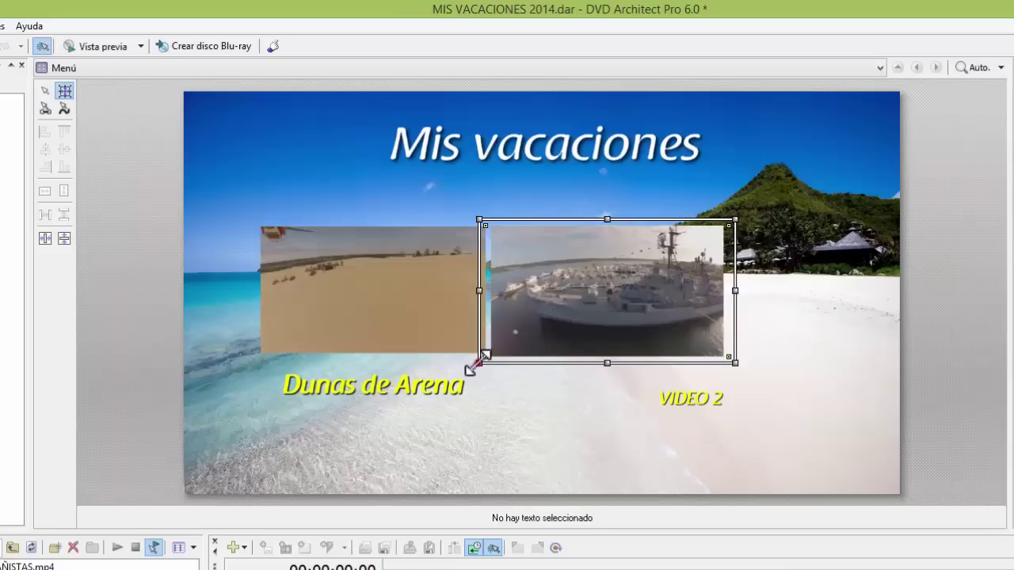
left_click_drag(473, 366, 490, 338)
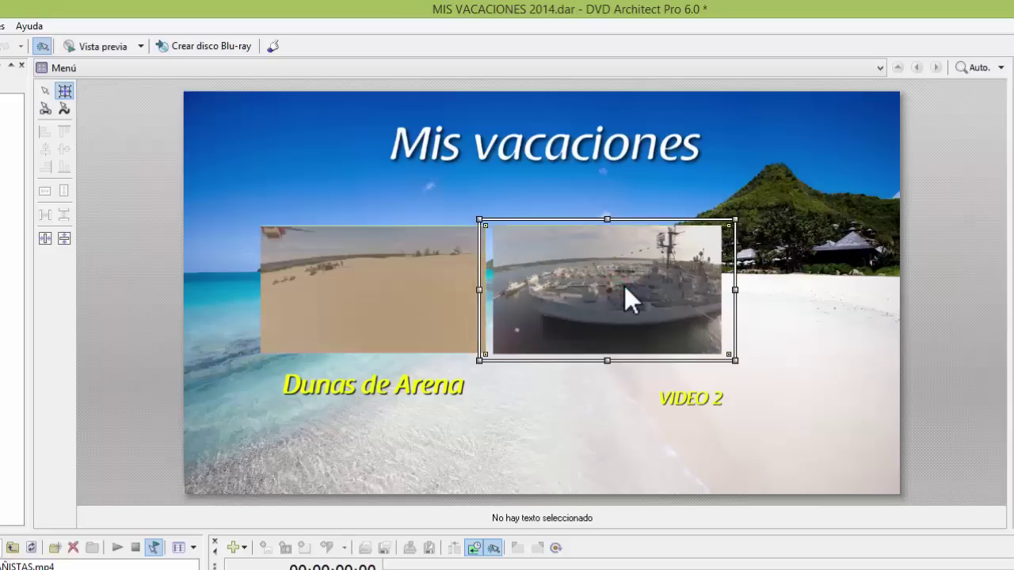
left_click_drag(624, 285, 748, 266)
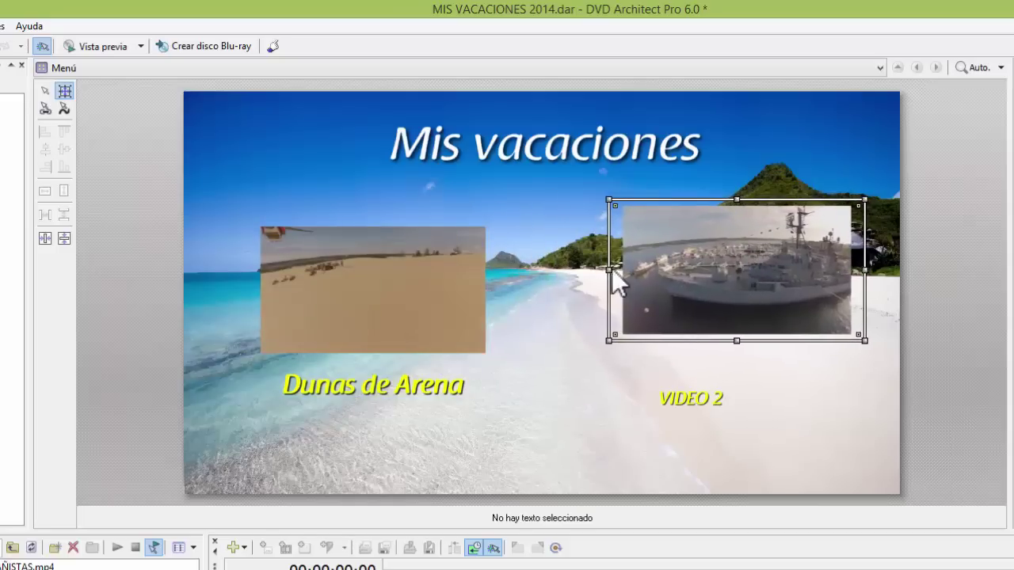
Shift the VIDEO 2 thumbnail slightly left and realign its top edge with the Dunas de Arena thumbnail.
left_click(413, 299, "ctrl")
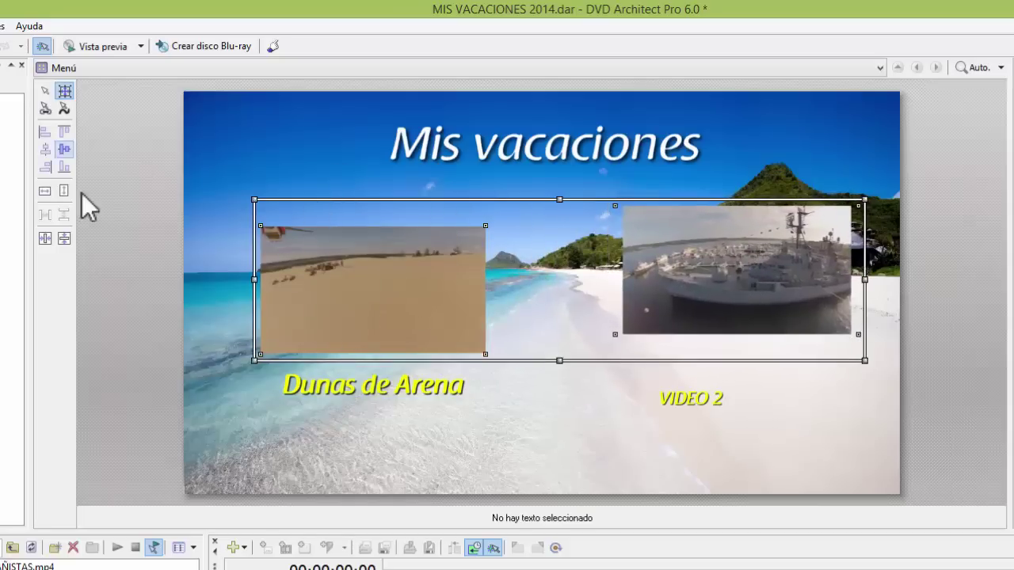
left_click(63, 130)
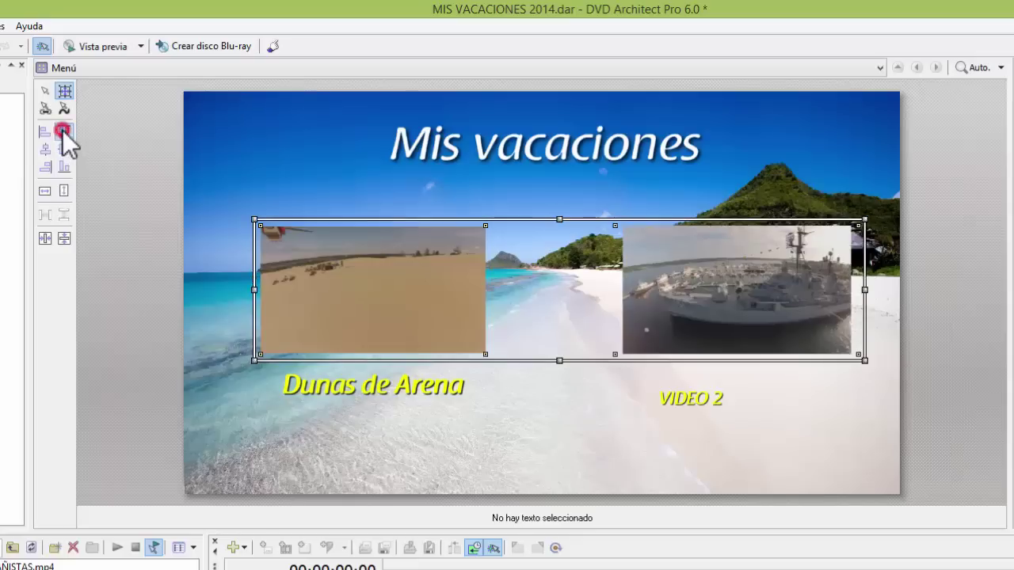
left_click(730, 287)
left_click_drag(728, 287, 704, 285)
left_click(423, 282, "ctrl")
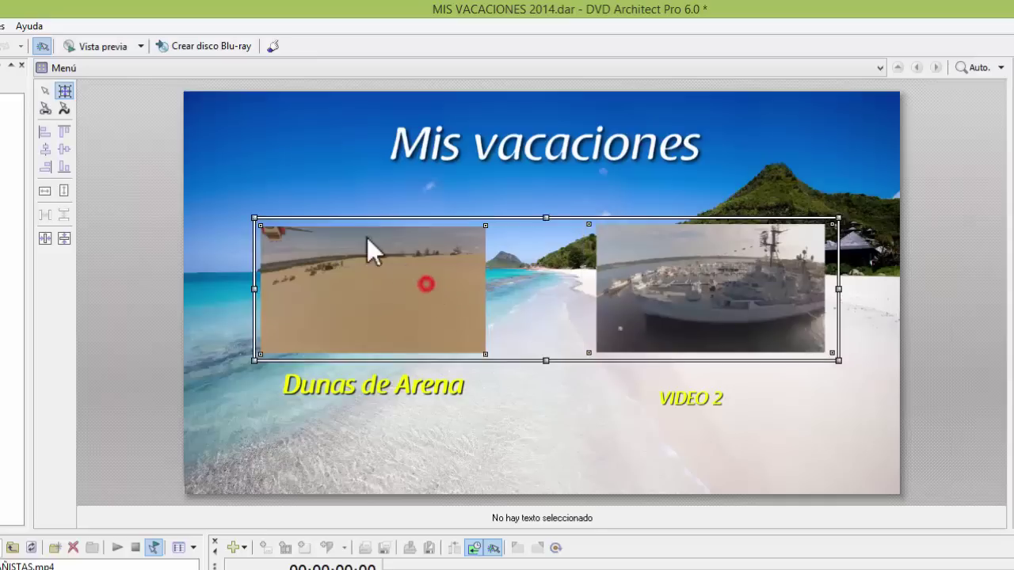
left_click(63, 132)
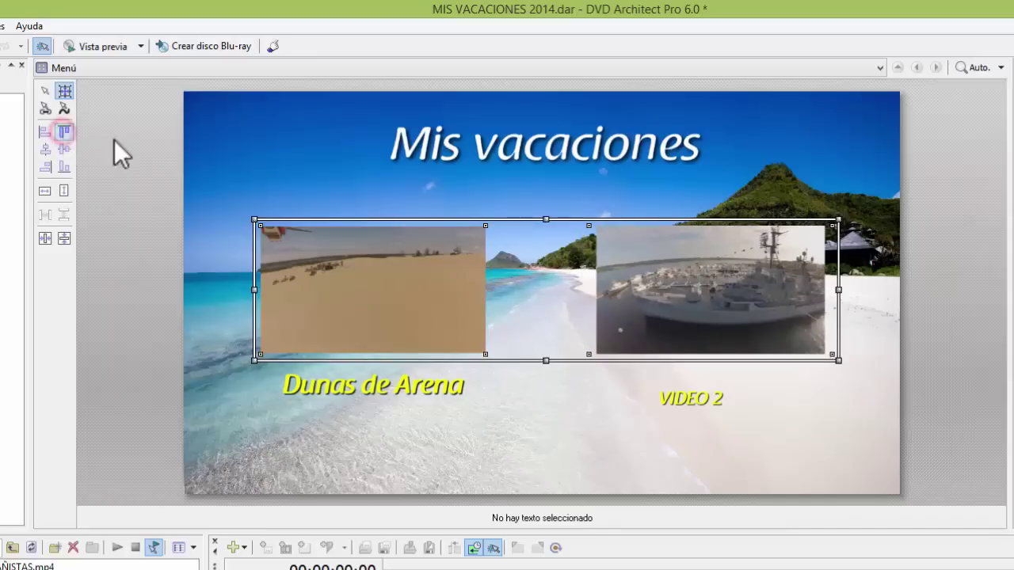
Place the VIDEO 2 caption directly under the boat thumbnail and widen its box to the thumbnail frame's width.
left_click(708, 412)
left_click_drag(679, 407, 665, 378)
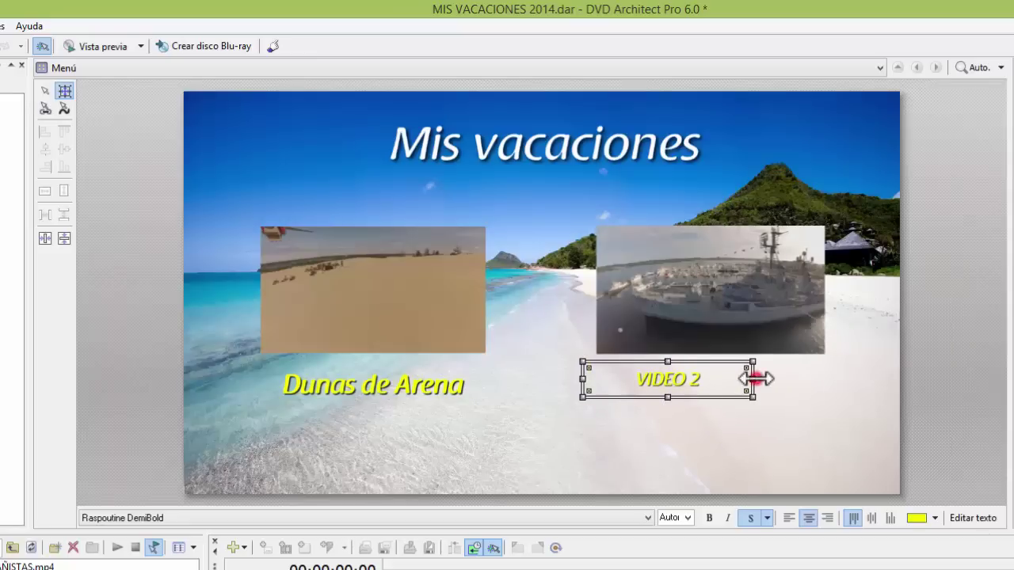
left_click_drag(757, 379, 839, 382)
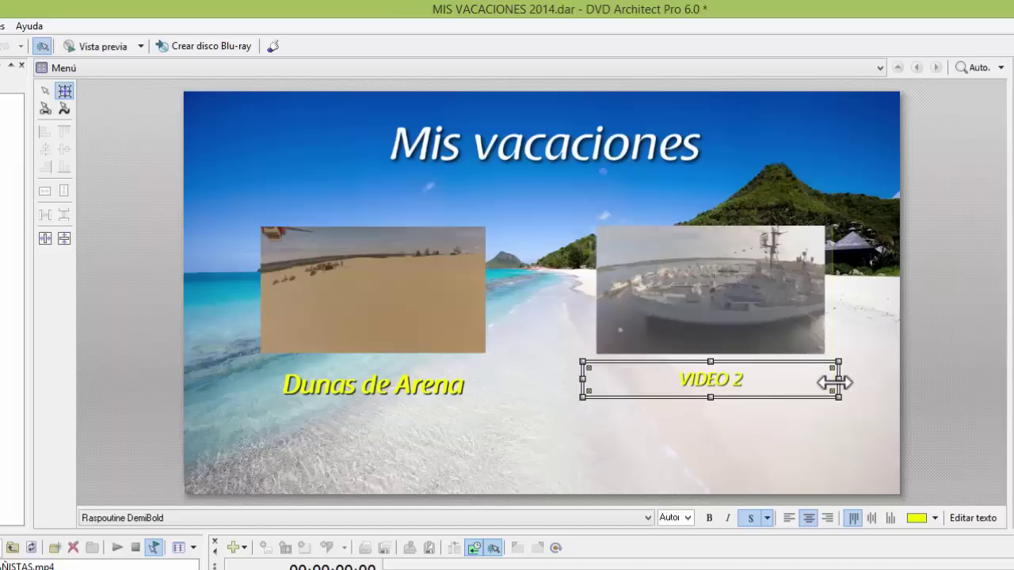
left_click(362, 376)
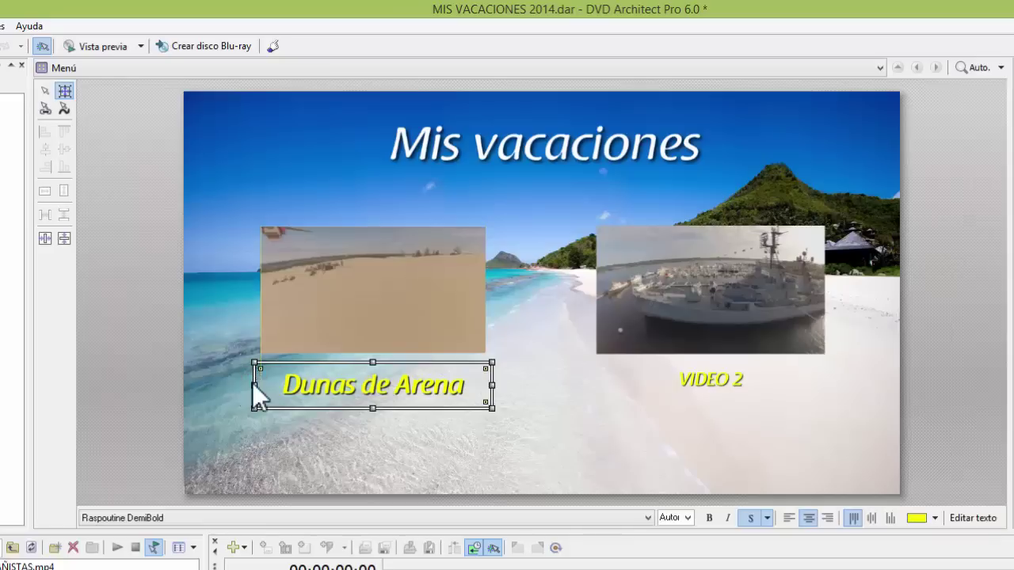
left_click(730, 388)
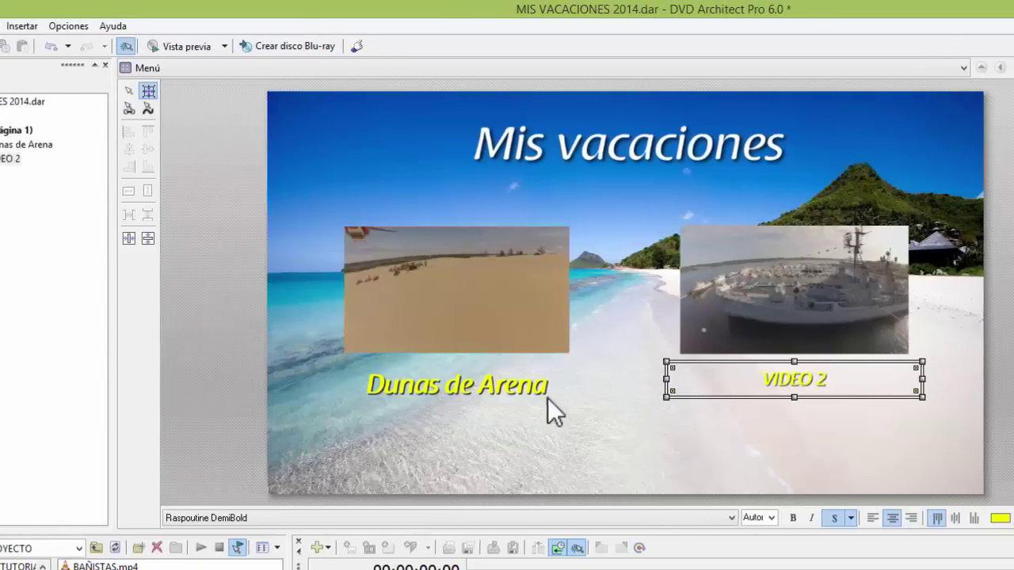
double_click(504, 388)
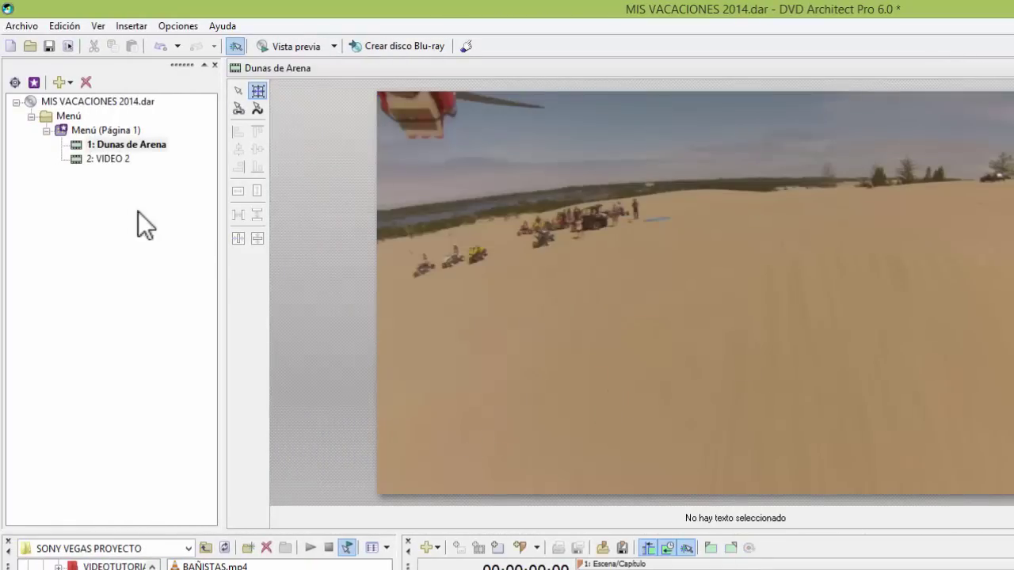
double_click(92, 130)
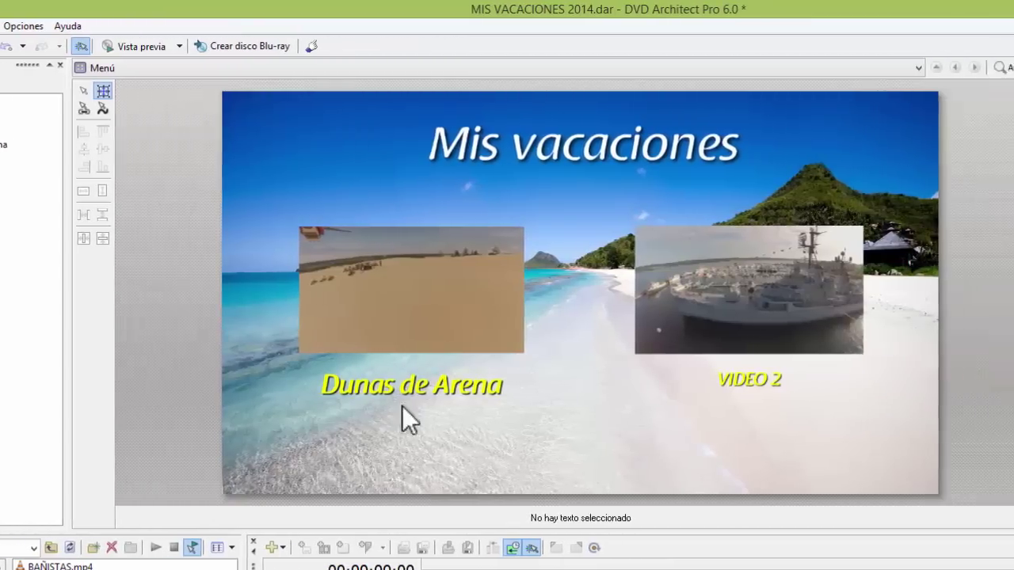
Try font size 14 on the Dunas de Arena caption, and set its font size to 24.
left_click(403, 400)
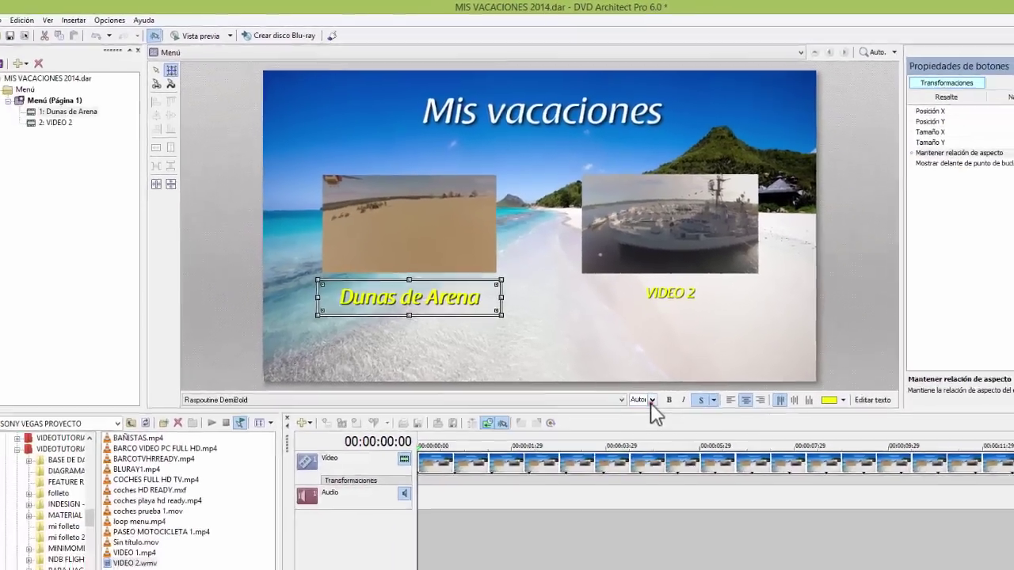
left_click(651, 400)
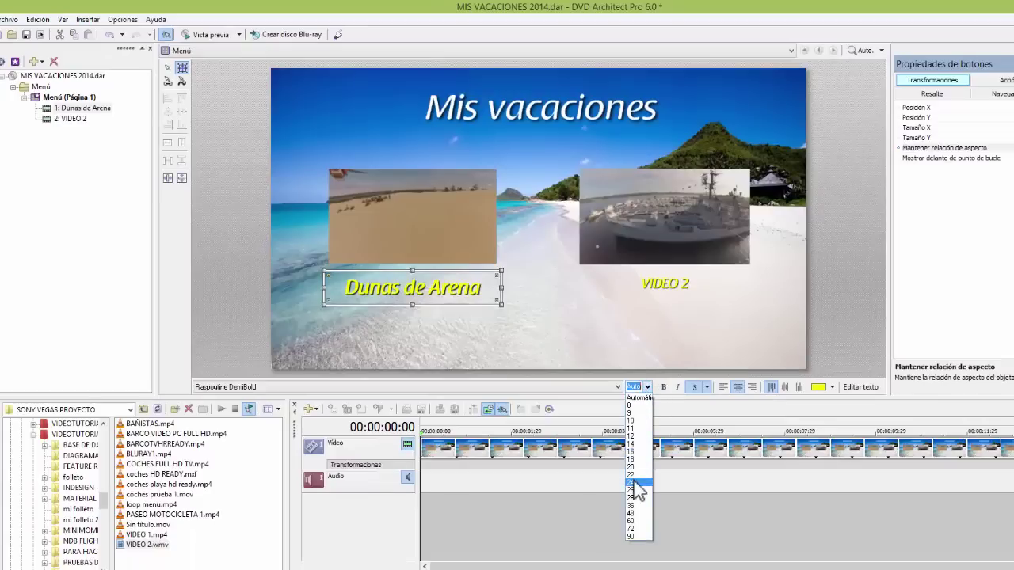
left_click(635, 482)
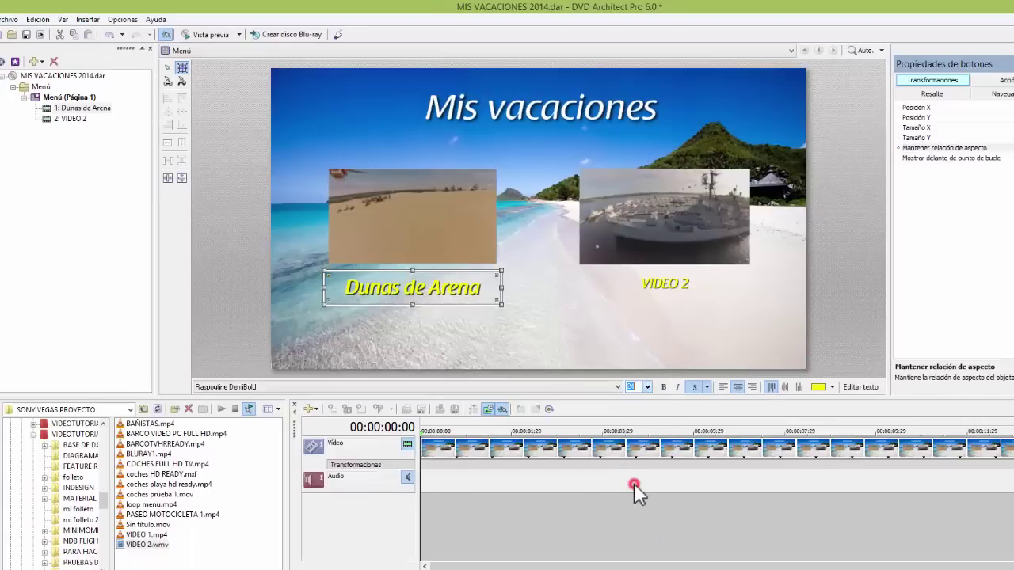
left_click(648, 389)
left_click(642, 446)
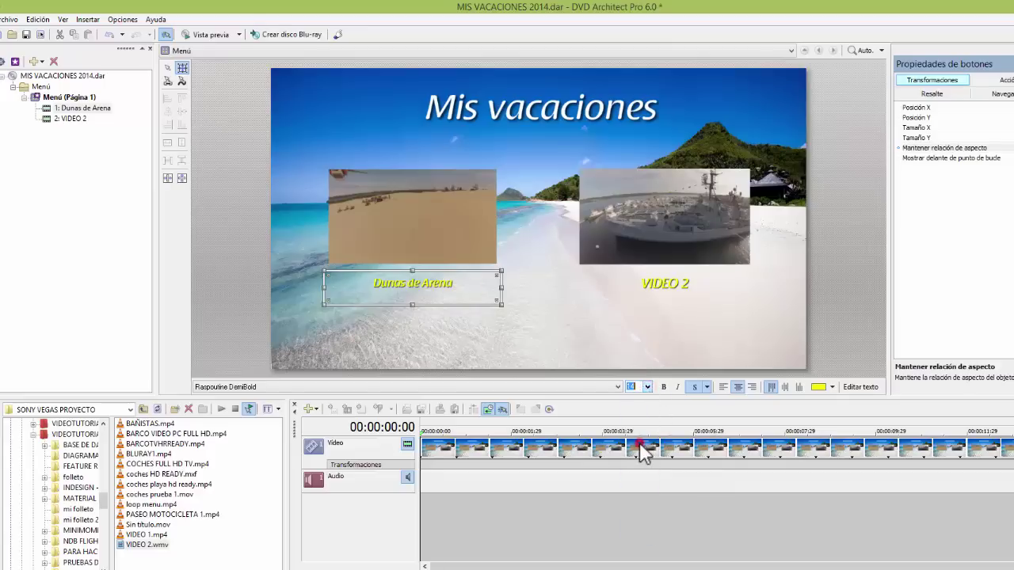
left_click(647, 387)
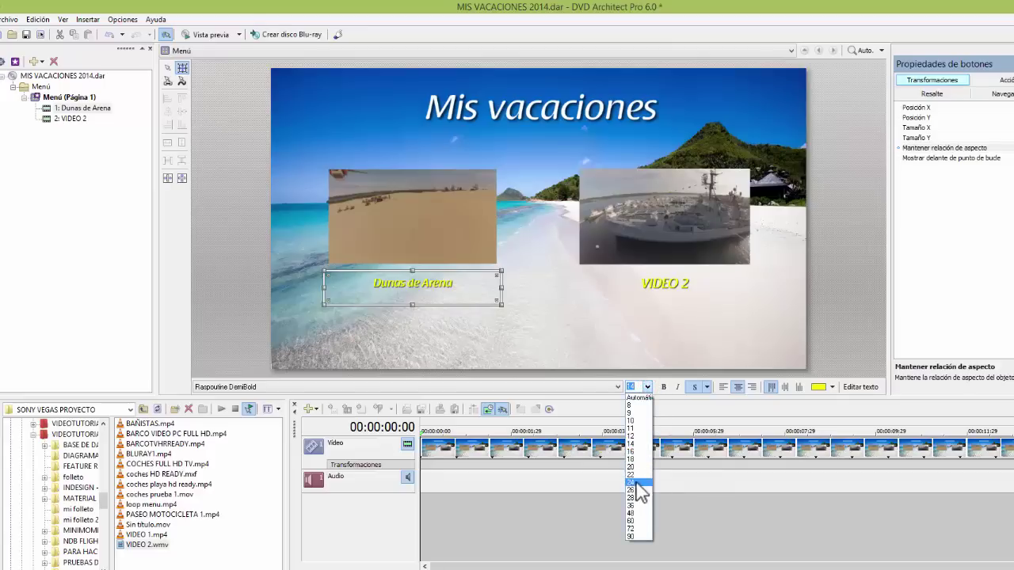
left_click(636, 482)
Set the font size of the VIDEO 2 caption under the boat thumbnail to 24.
left_click(666, 285)
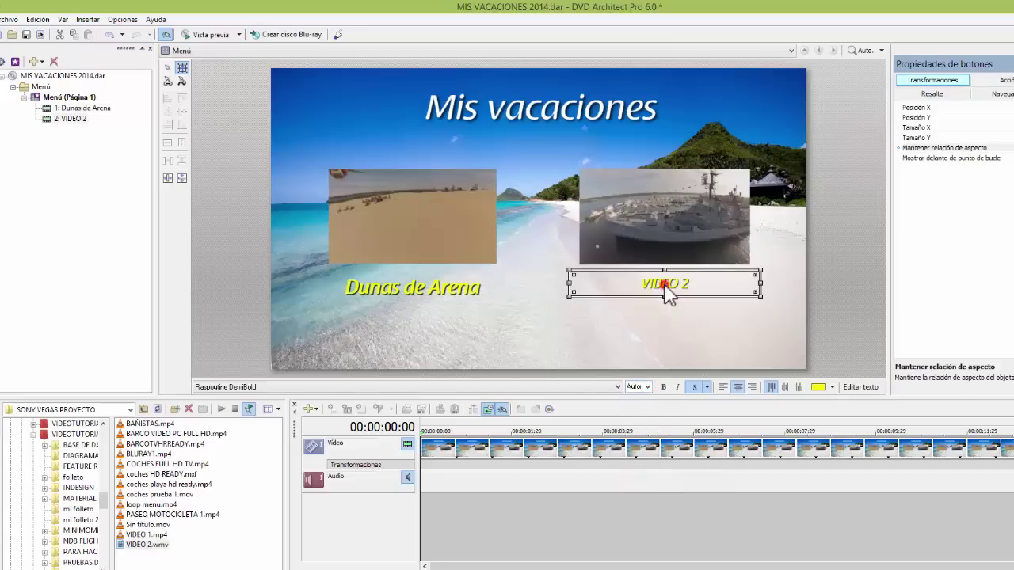
left_click(647, 387)
left_click(633, 482)
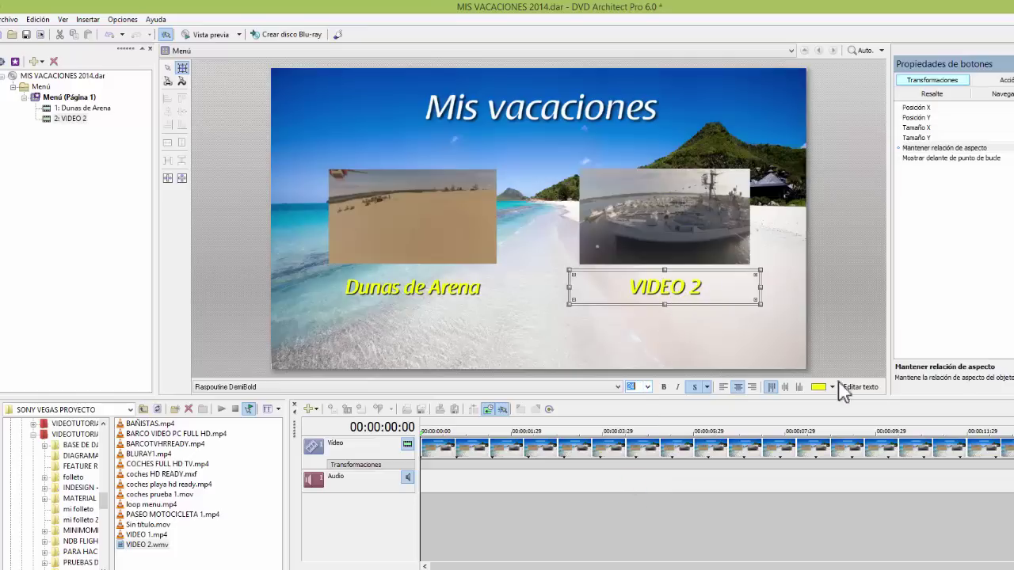
Change the VIDEO 2 caption text to "Un día en el puerto".
left_click(862, 387)
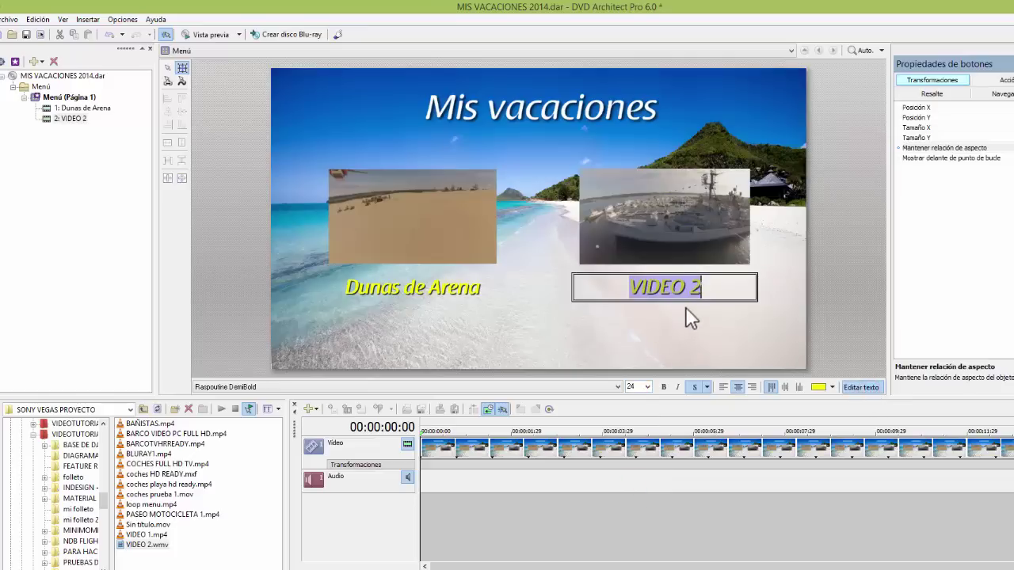
type("Un di")
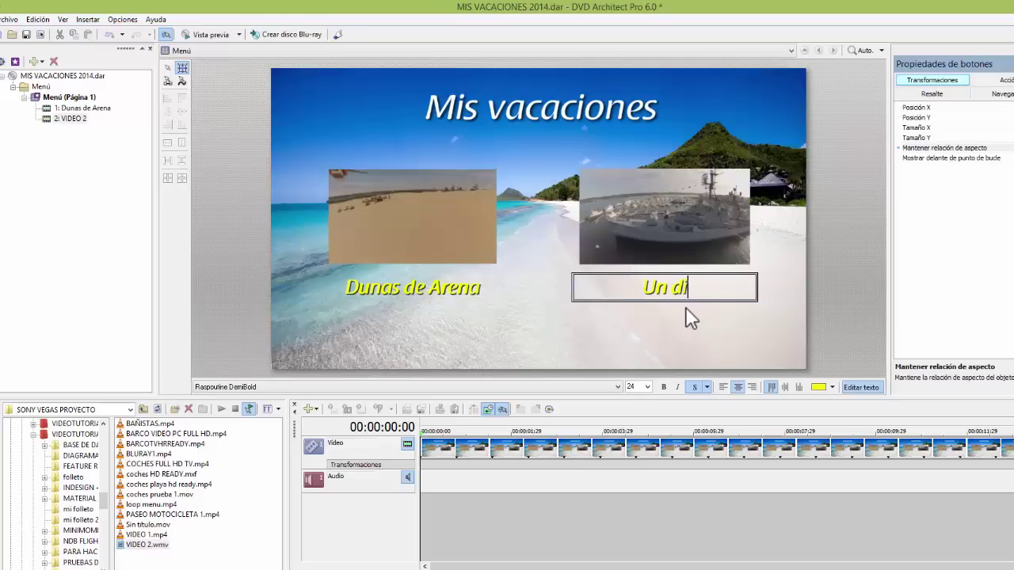
key("BackSpace")
type("ía en el p")
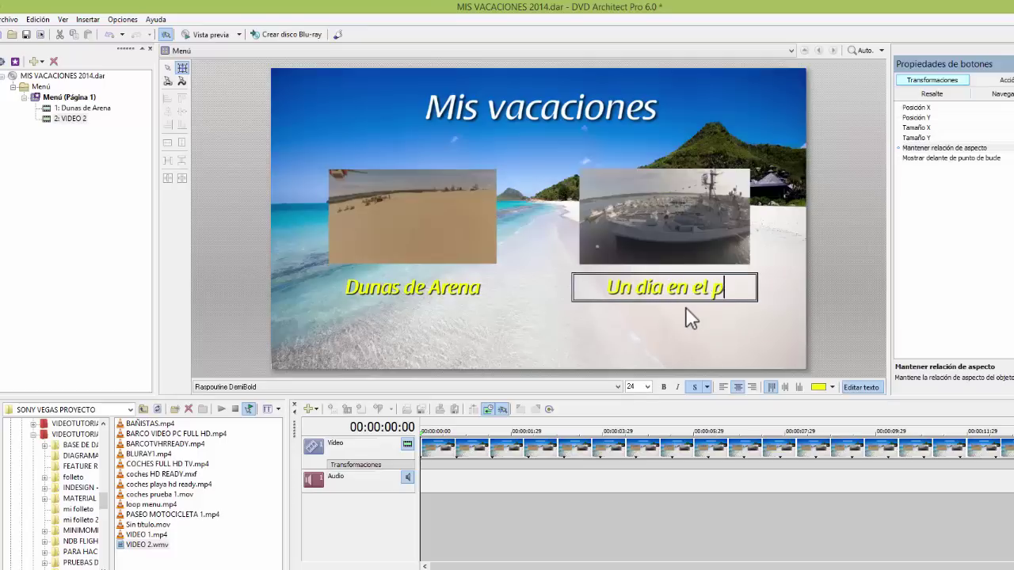
type("uerti")
key("BackSpace")
type("o")
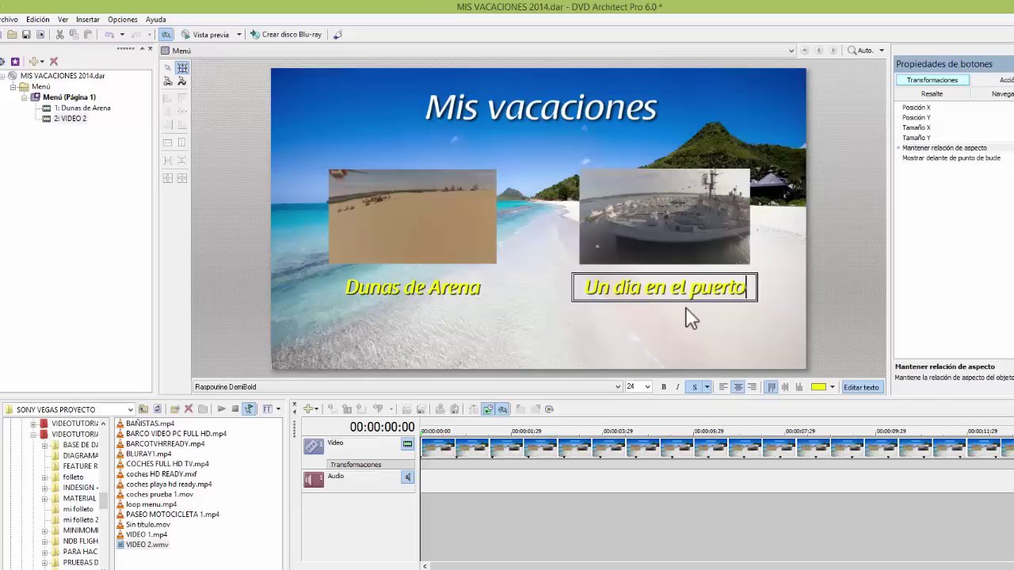
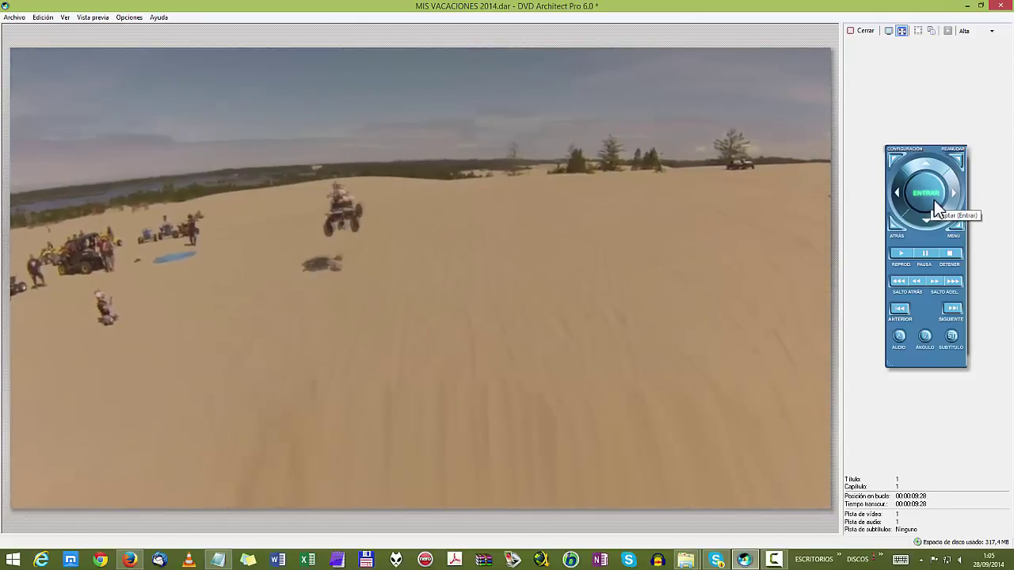
Stop the dunes video in the preview, restart the menu and play the Un día en el puerto video.
left_click(956, 255)
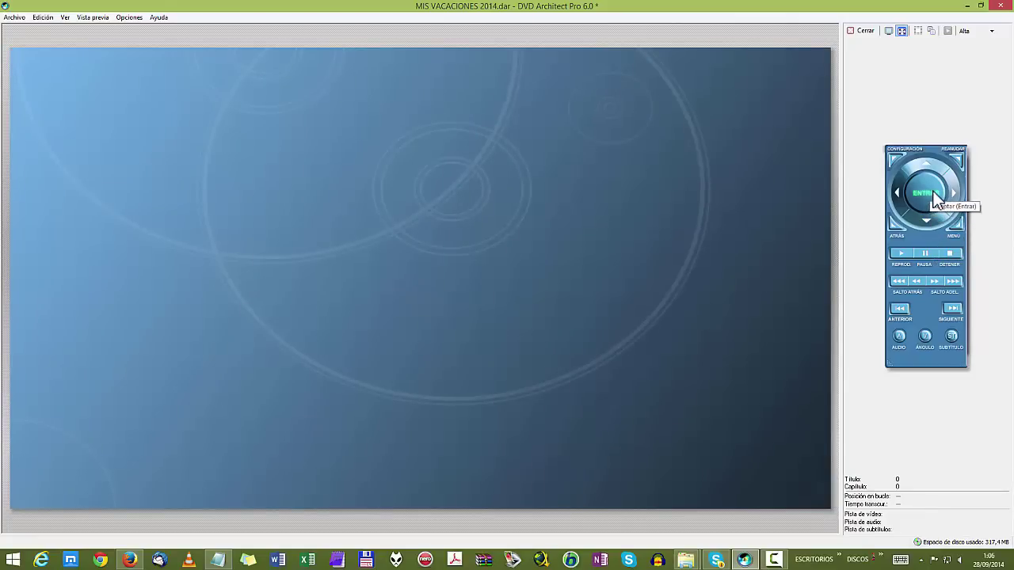
left_click(902, 254)
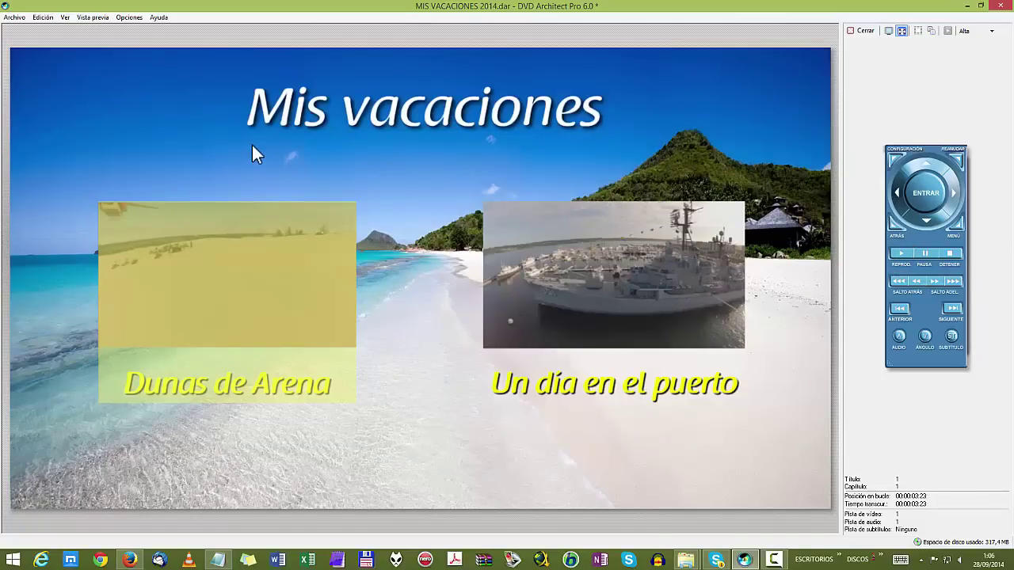
left_click(955, 198)
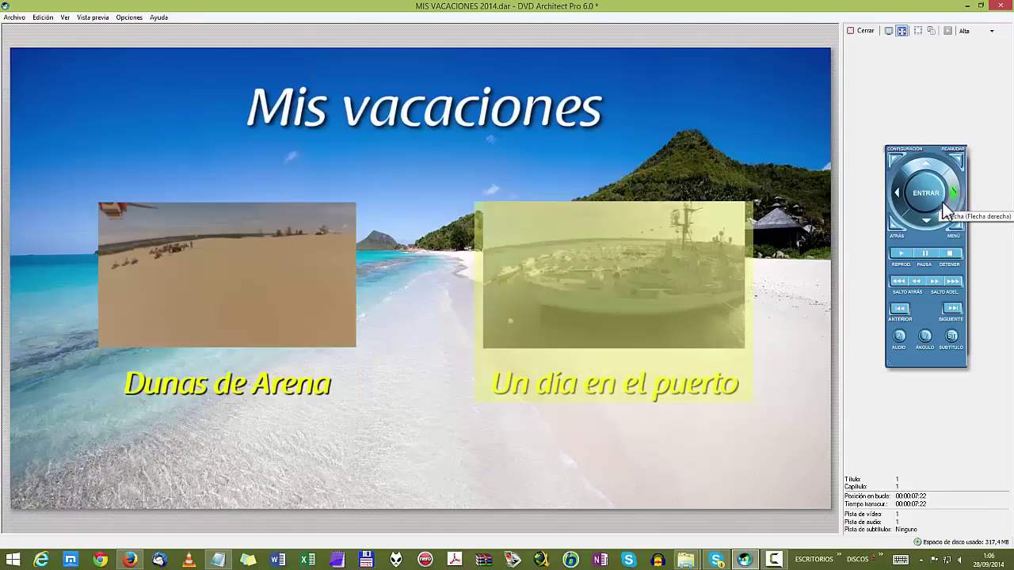
left_click(931, 198)
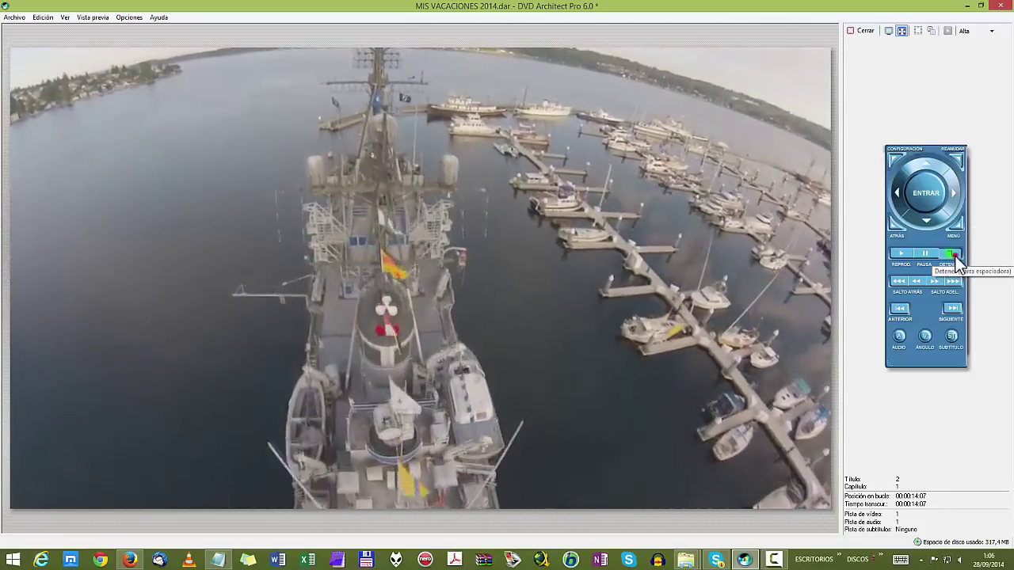
Stop the harbour video, restart the menu, test moving the highlight between both video buttons, and close the preview.
left_click(955, 256)
left_click(902, 254)
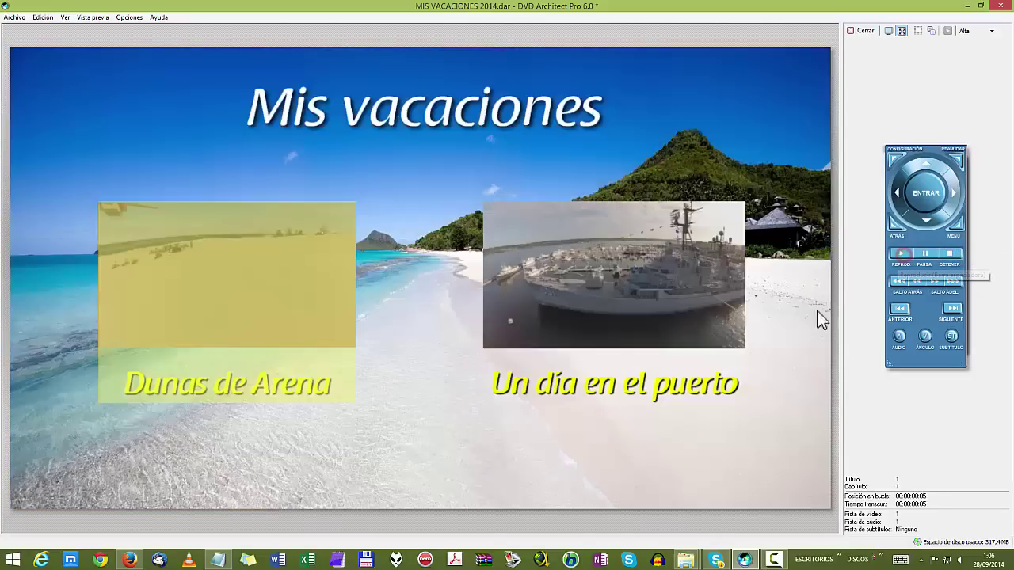
left_click(960, 193)
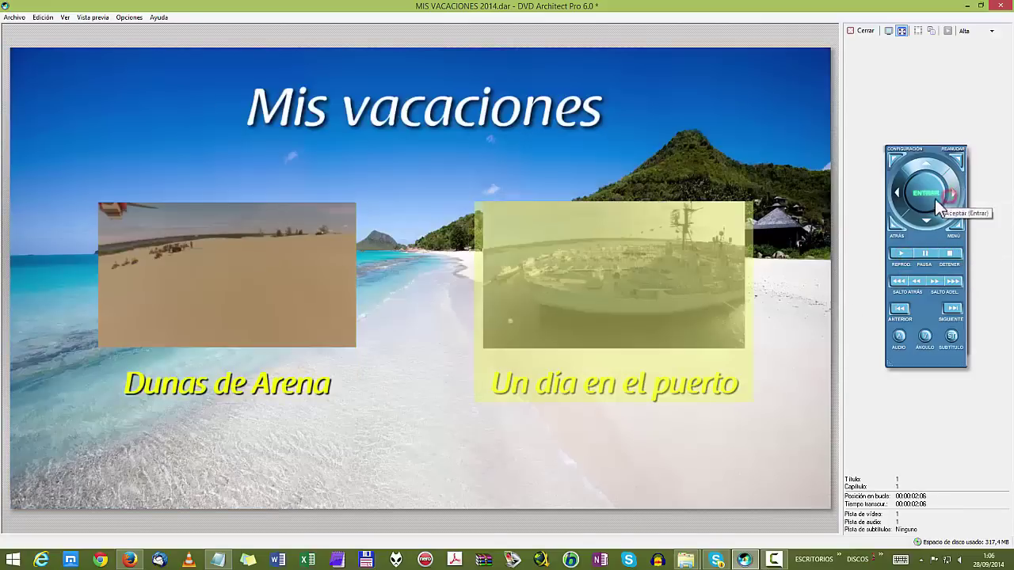
left_click(901, 196)
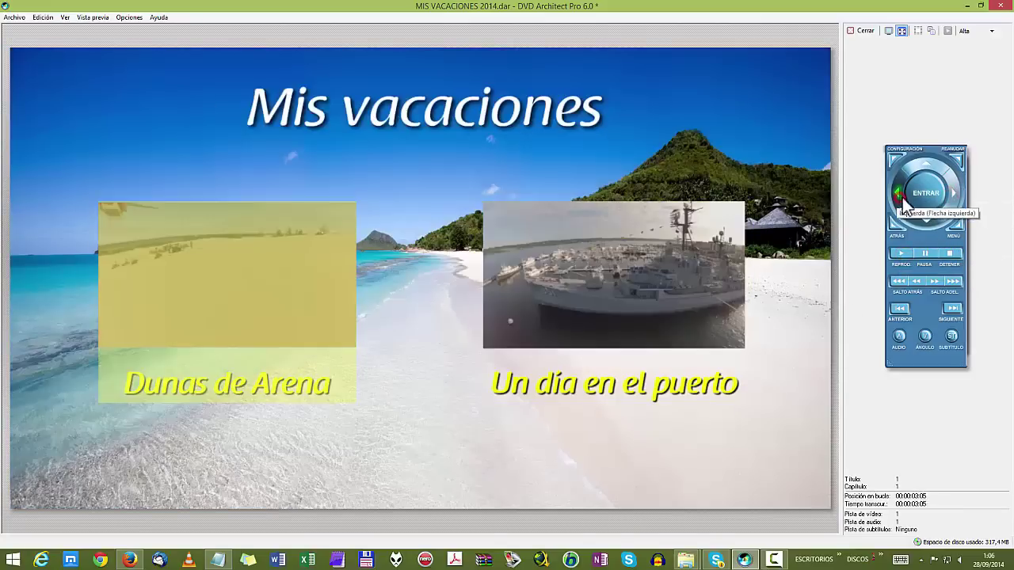
left_click(953, 194)
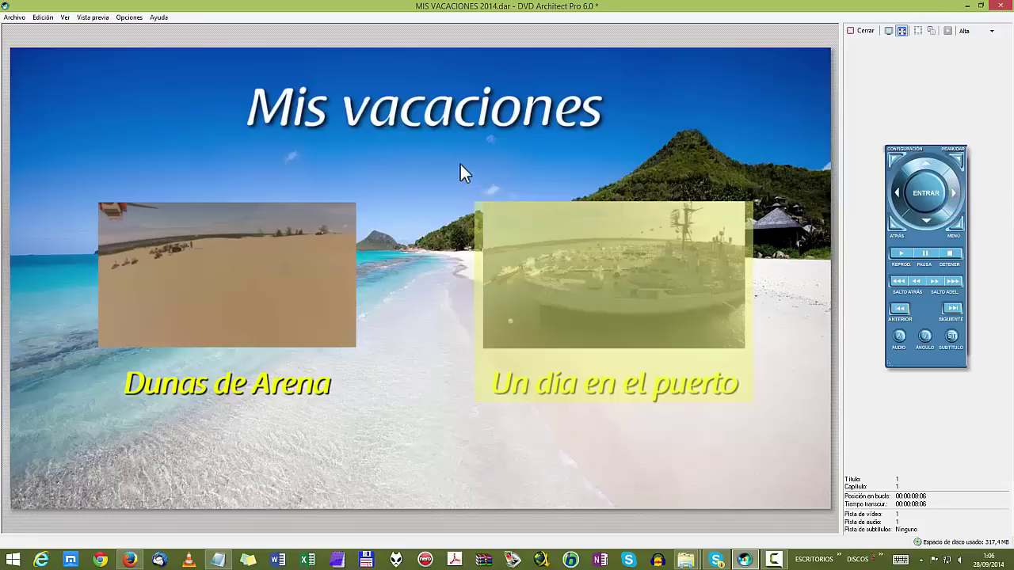
left_click(867, 31)
left_click(745, 200)
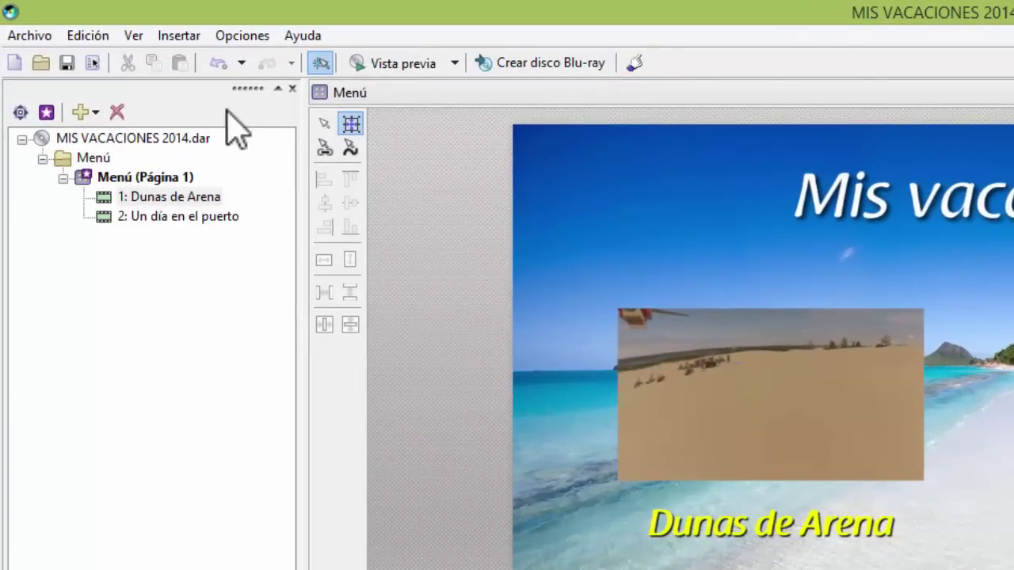
Insert a second page into the menu and compare it with page 1.
left_click(177, 37)
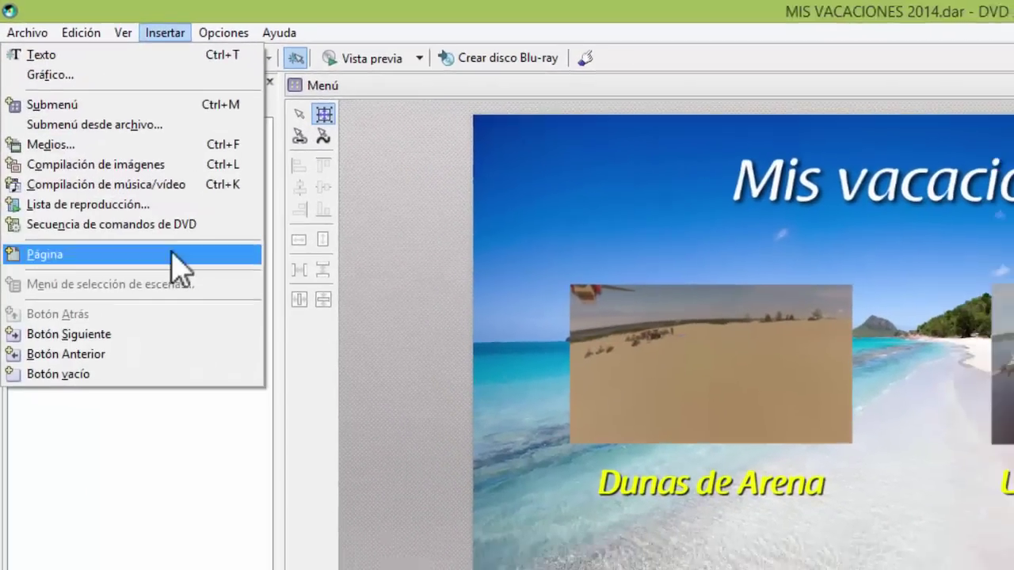
left_click(185, 277)
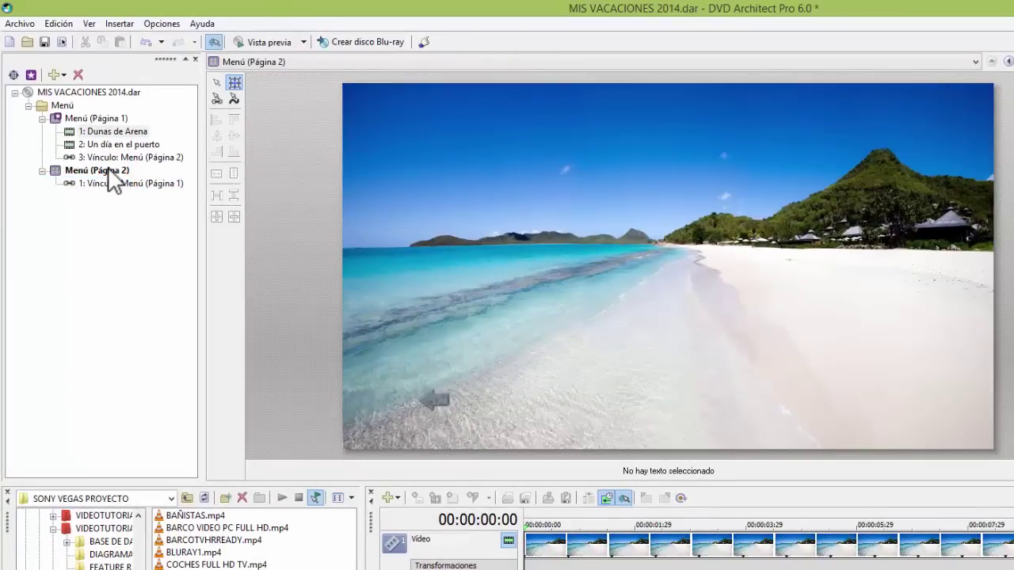
left_click(108, 170)
left_click(111, 119)
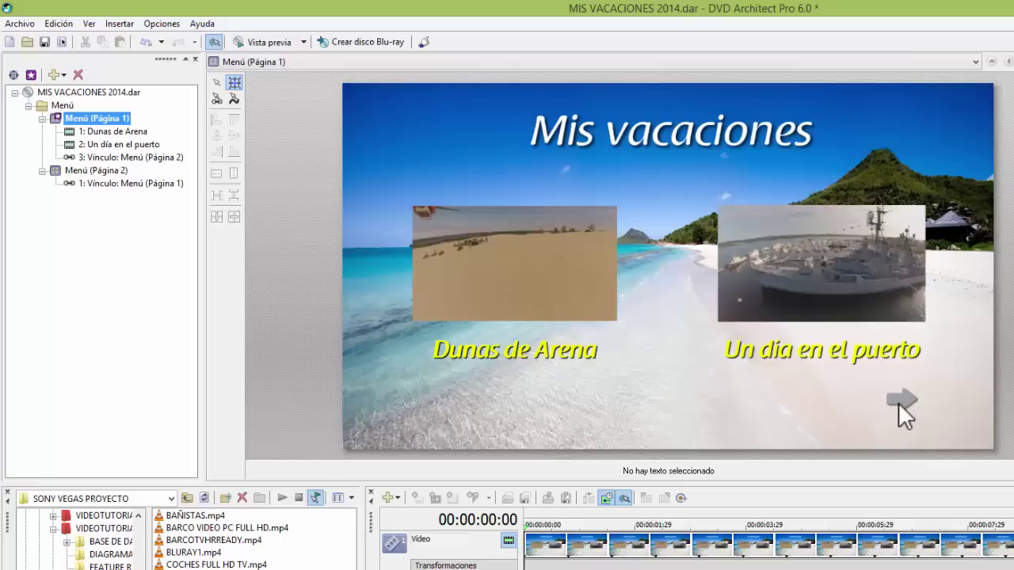
left_click(99, 170)
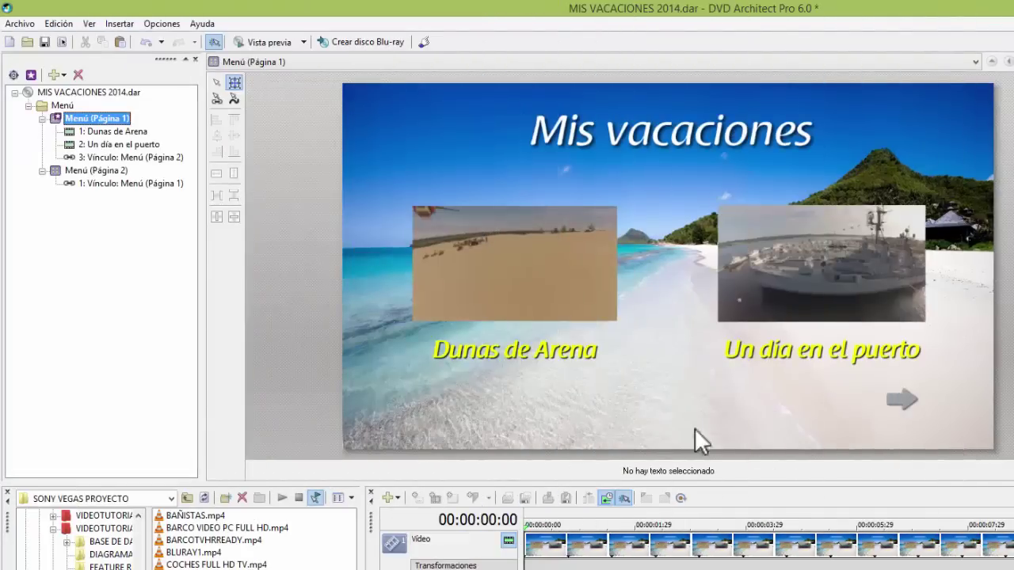
left_click(90, 167)
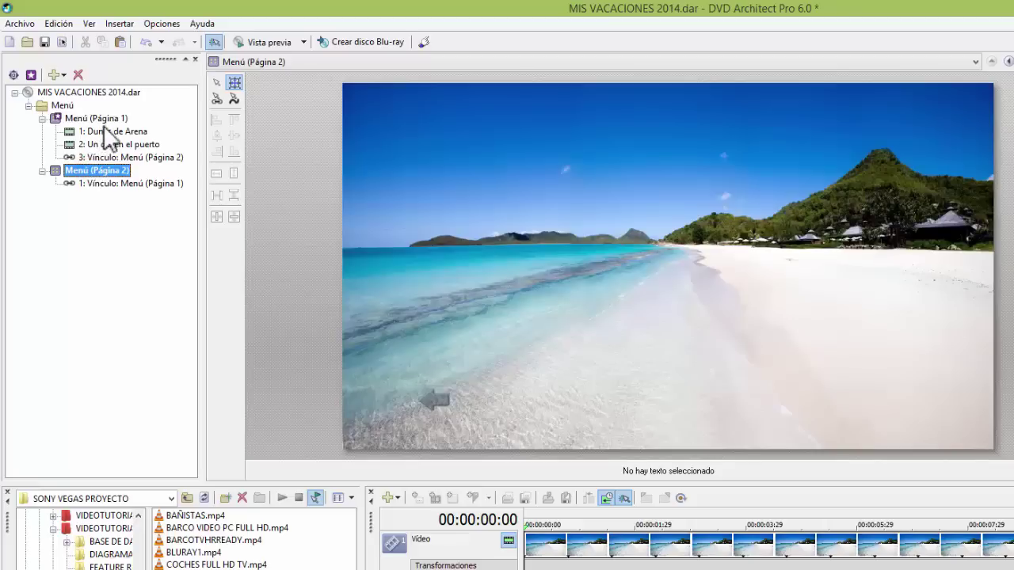
Copy the Dunas de Arena thumbnail together with its caption from menu page 1.
left_click(97, 119)
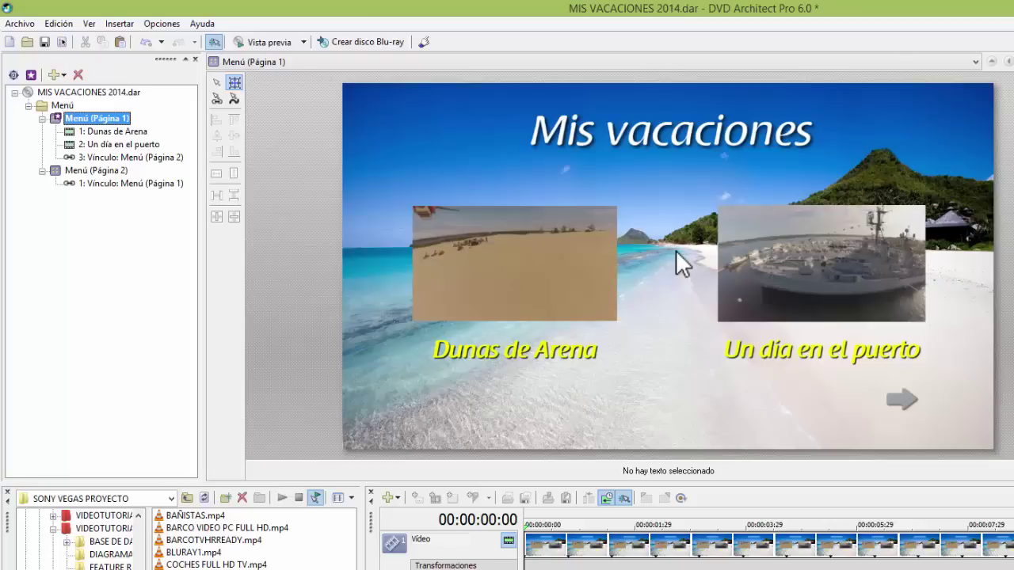
left_click(516, 260)
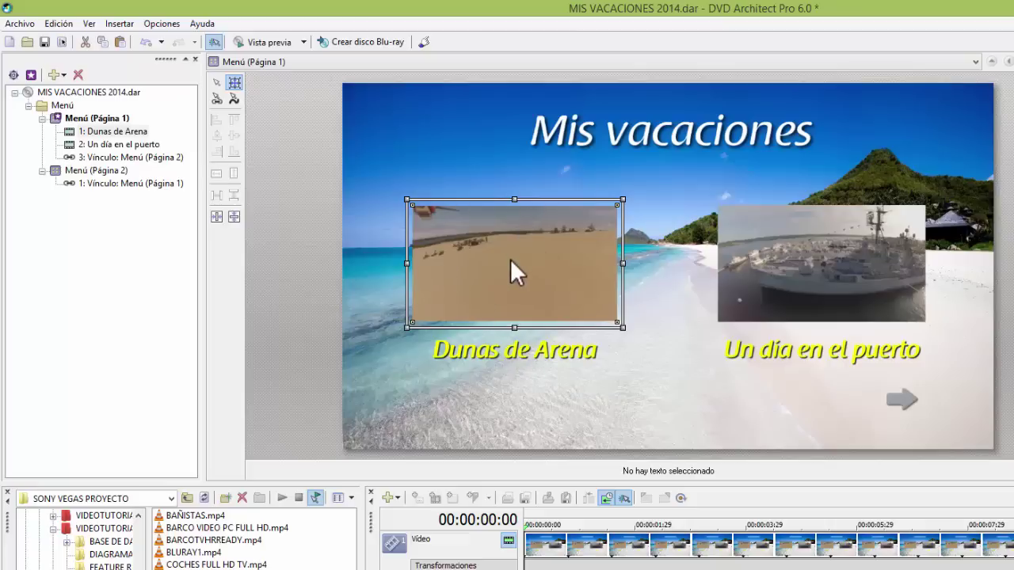
left_click(511, 352)
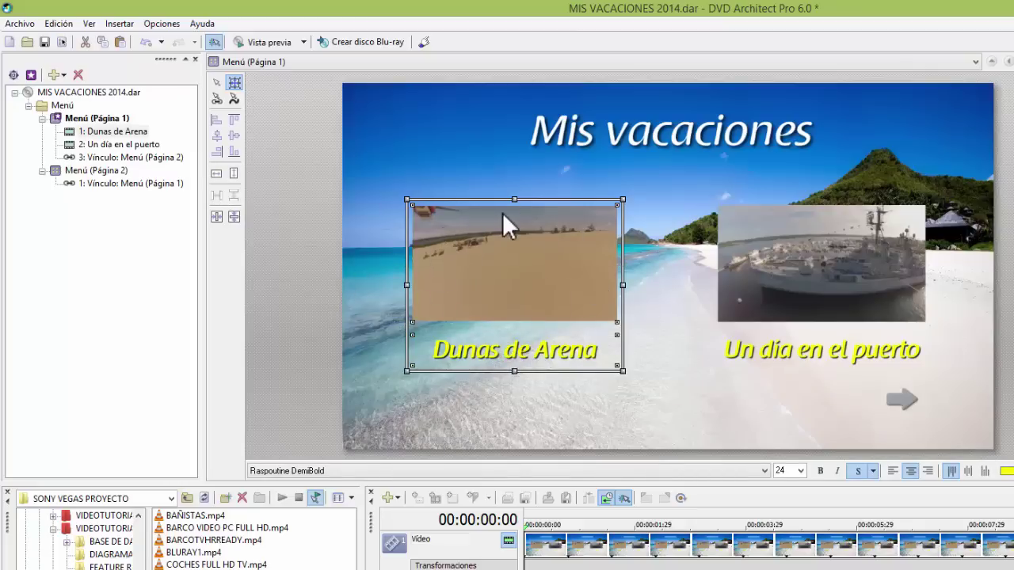
left_click(60, 24)
left_click(75, 91)
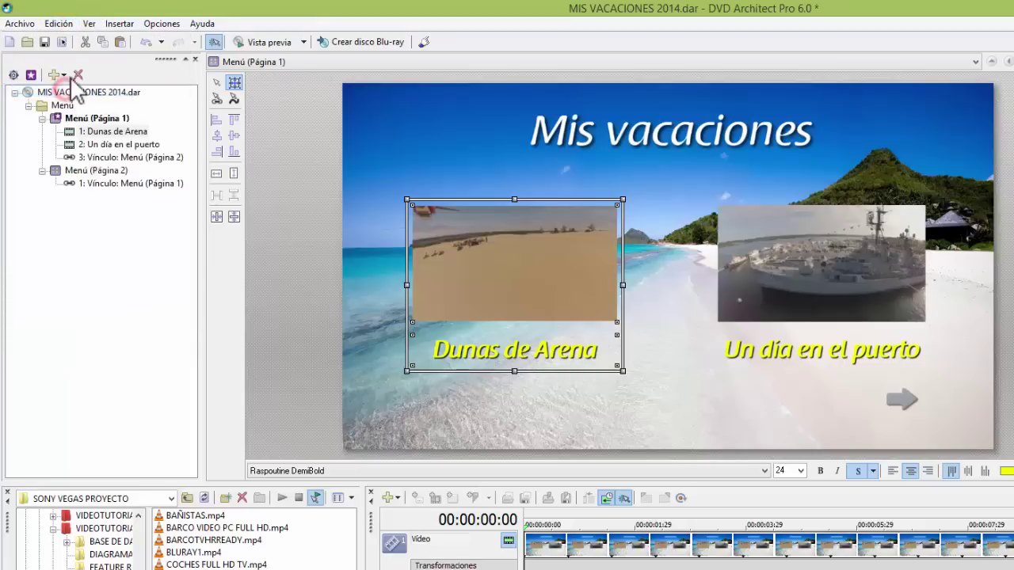
Paste the copied Dunas de Arena thumbnail and caption onto menu page 2 and deselect them.
left_click(99, 169)
double_click(99, 174)
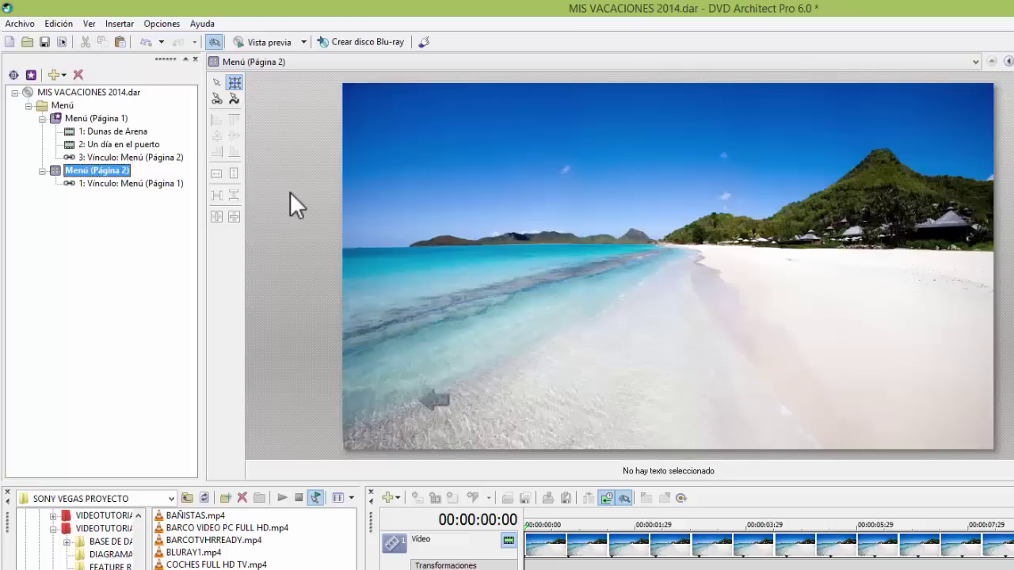
left_click(57, 23)
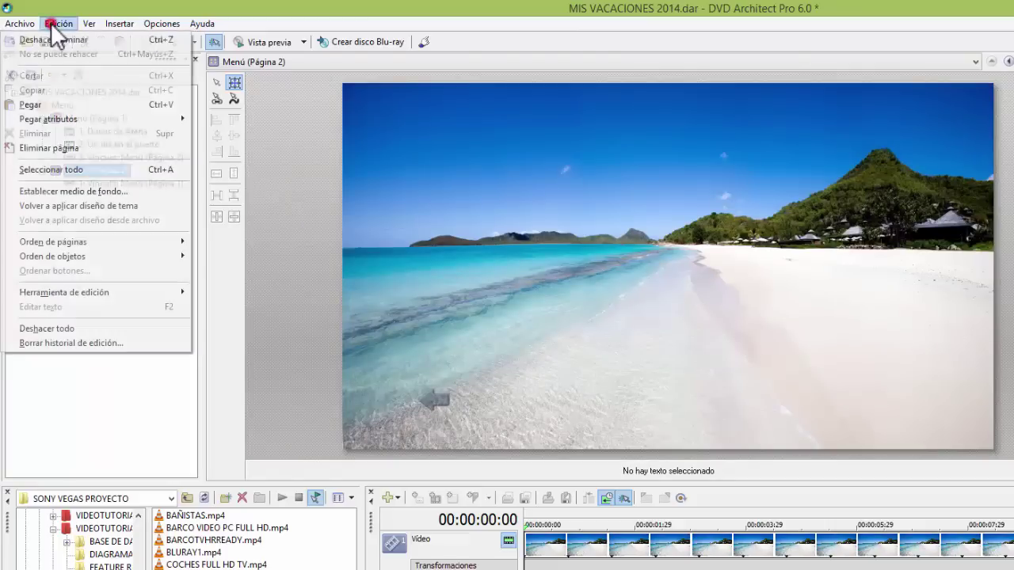
left_click(74, 106)
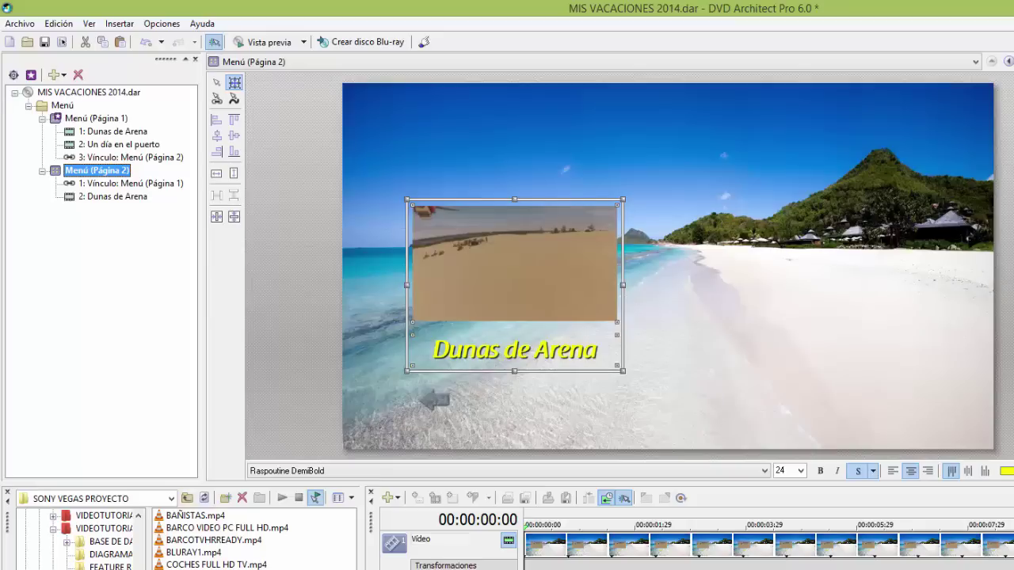
left_click(996, 278)
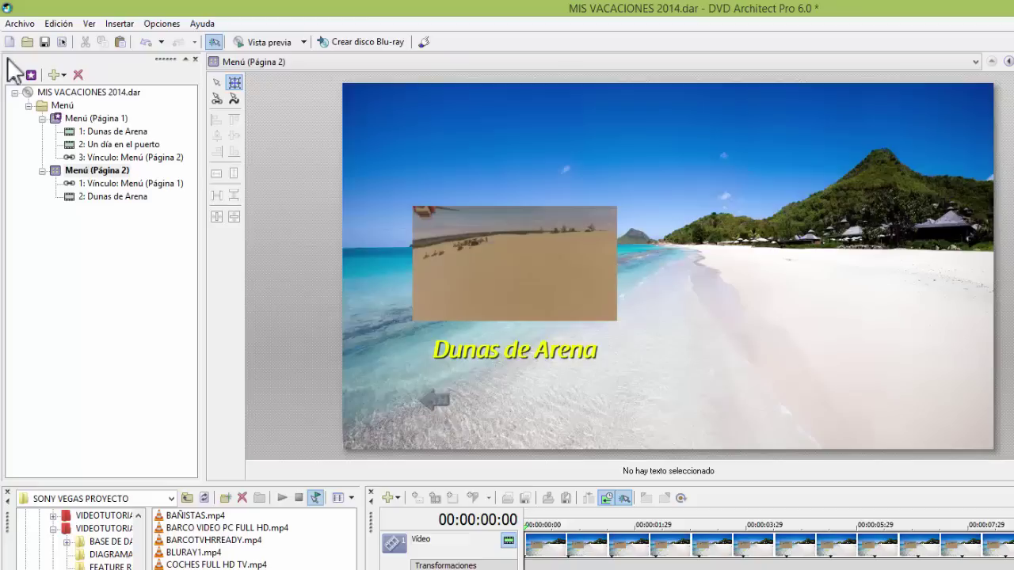
Compare both menu pages, remove the pasted Dunas de Arena button from page 2, and redo its paste.
left_click(109, 120)
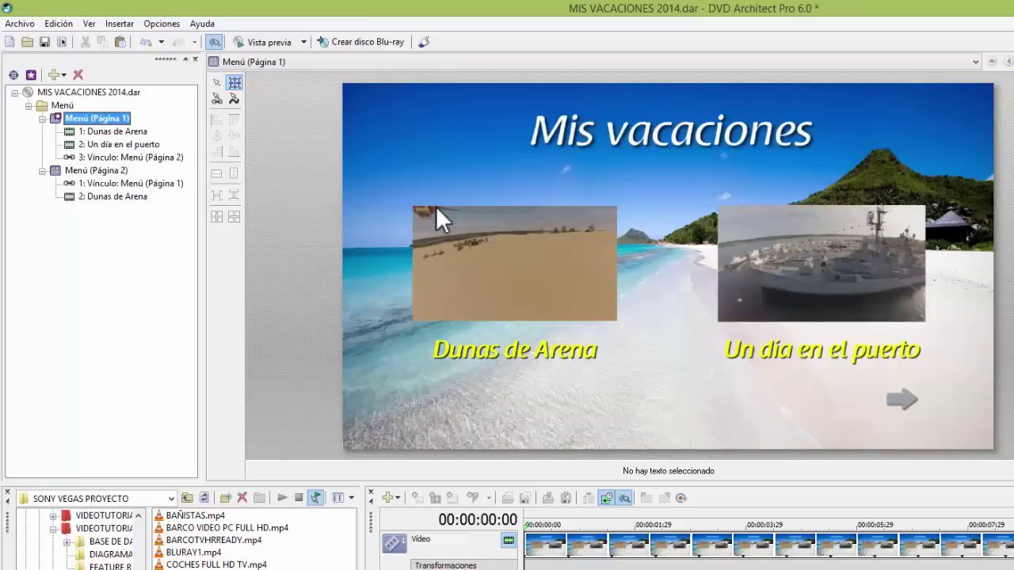
left_click(91, 170)
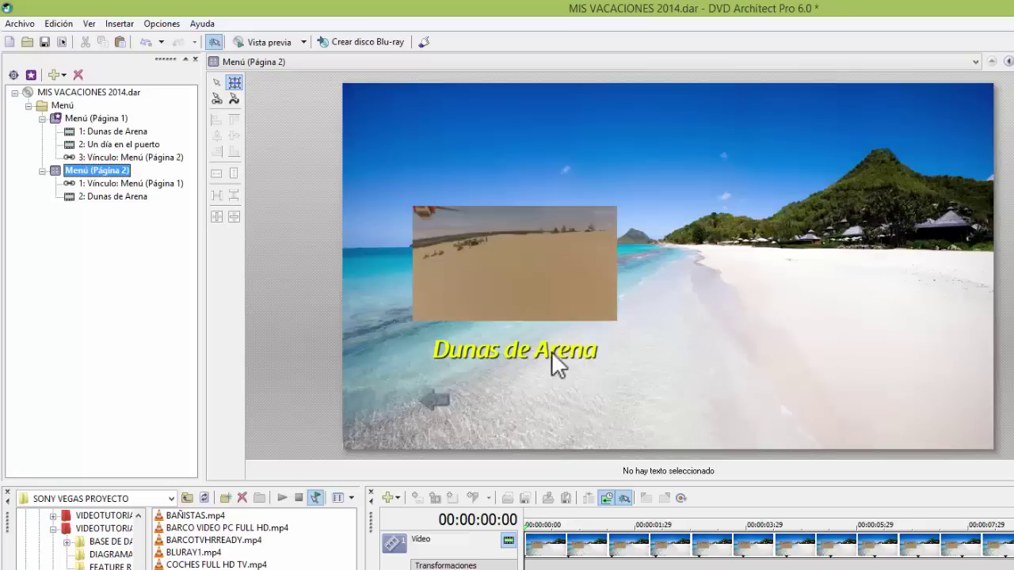
left_click(516, 221)
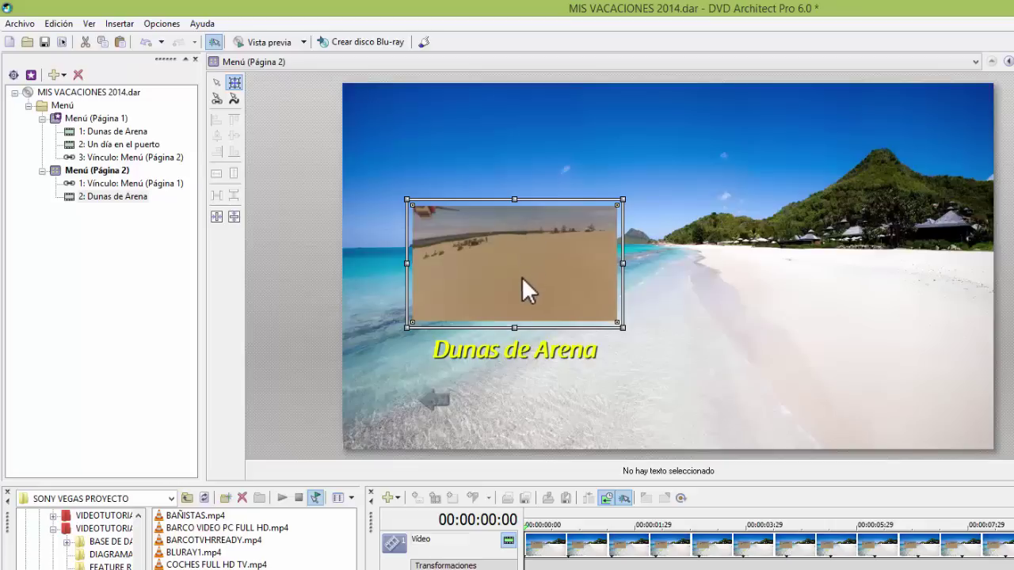
key("Delete")
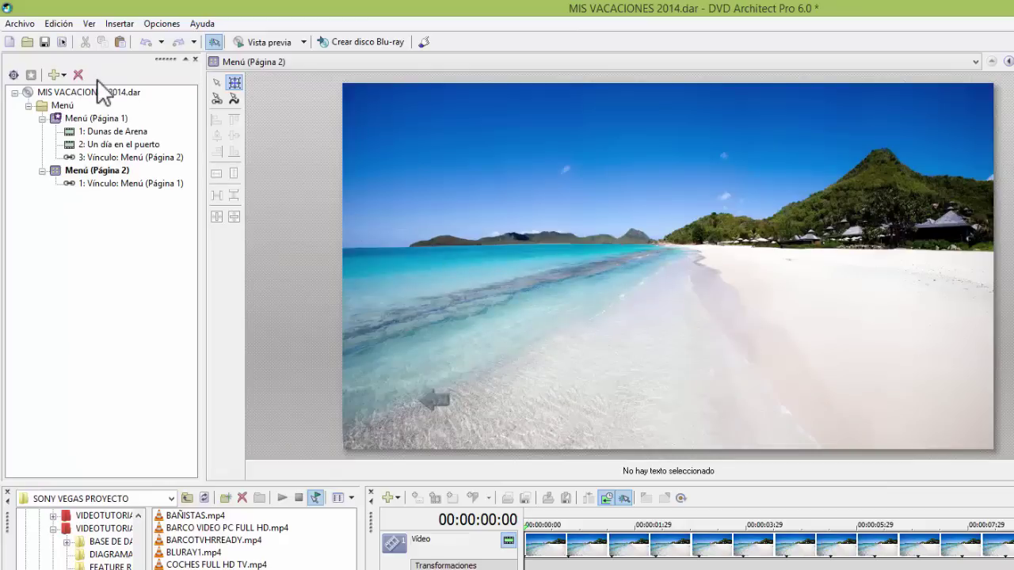
left_click(50, 23)
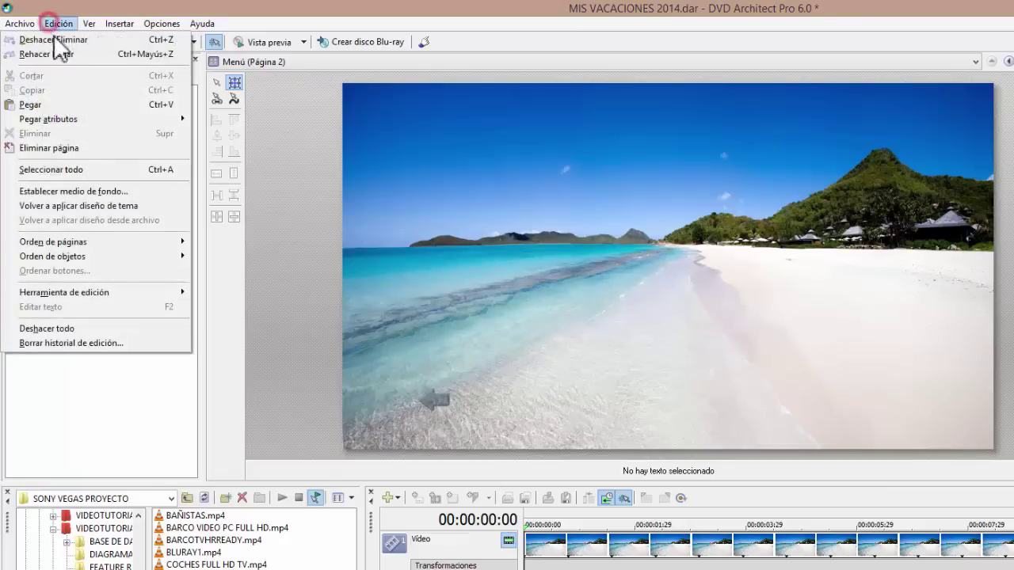
left_click(62, 53)
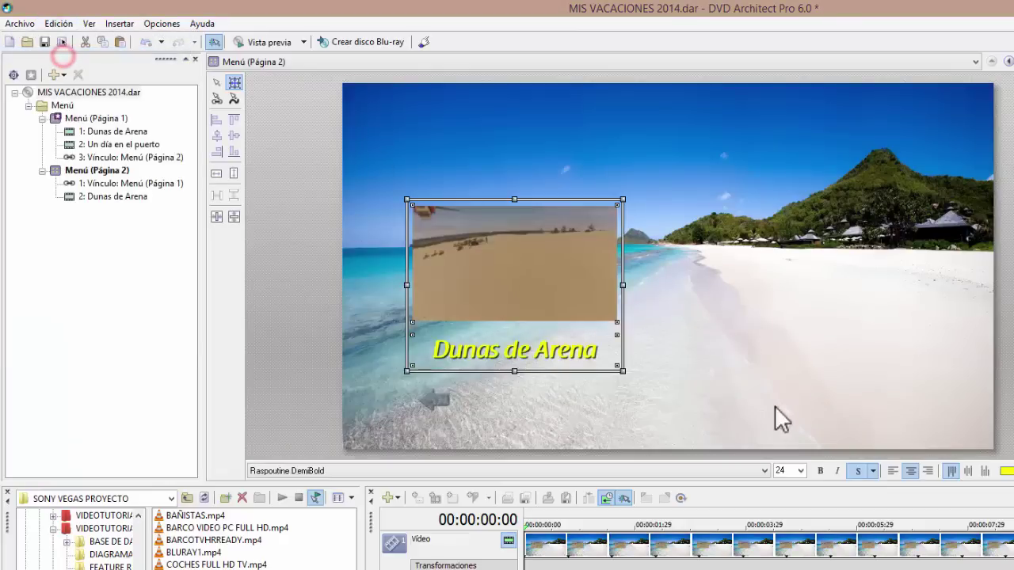
Replace the thumbnail media of the Dunas de Arena button on menu page 2 with PASEO MOTOCICLETA 1.mp4.
left_click(569, 286)
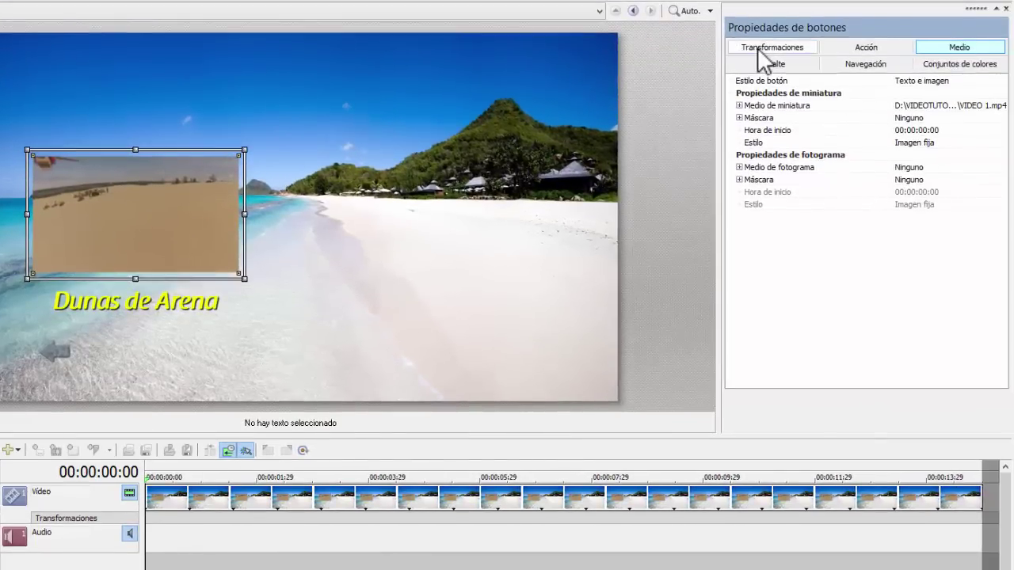
left_click(758, 50)
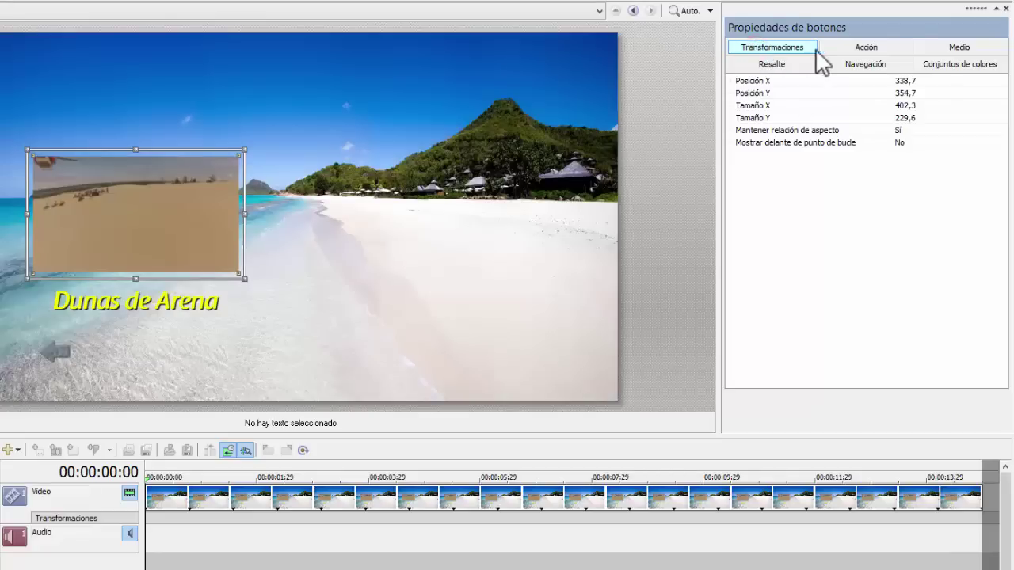
left_click(862, 47)
left_click(942, 53)
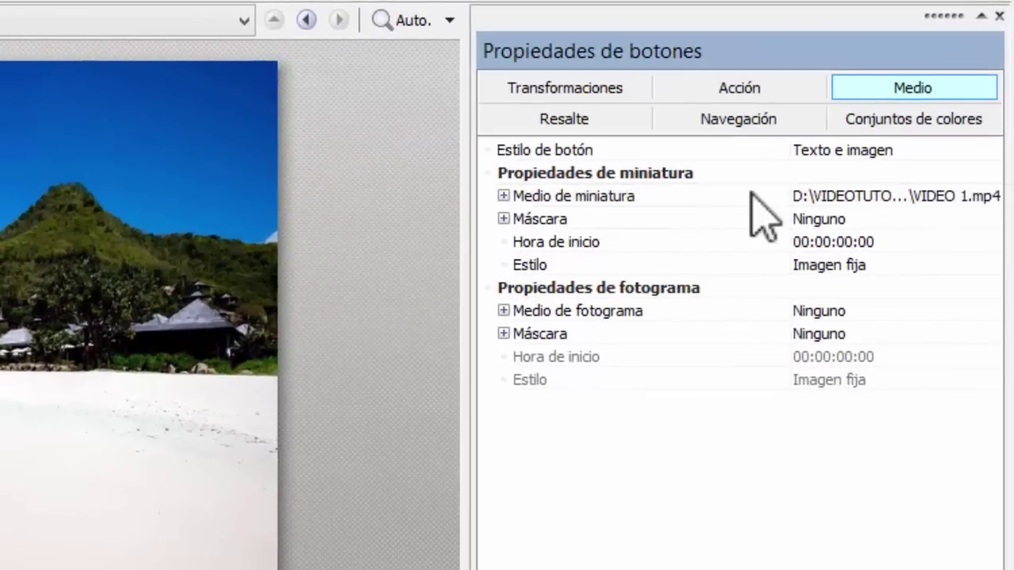
left_click(504, 195)
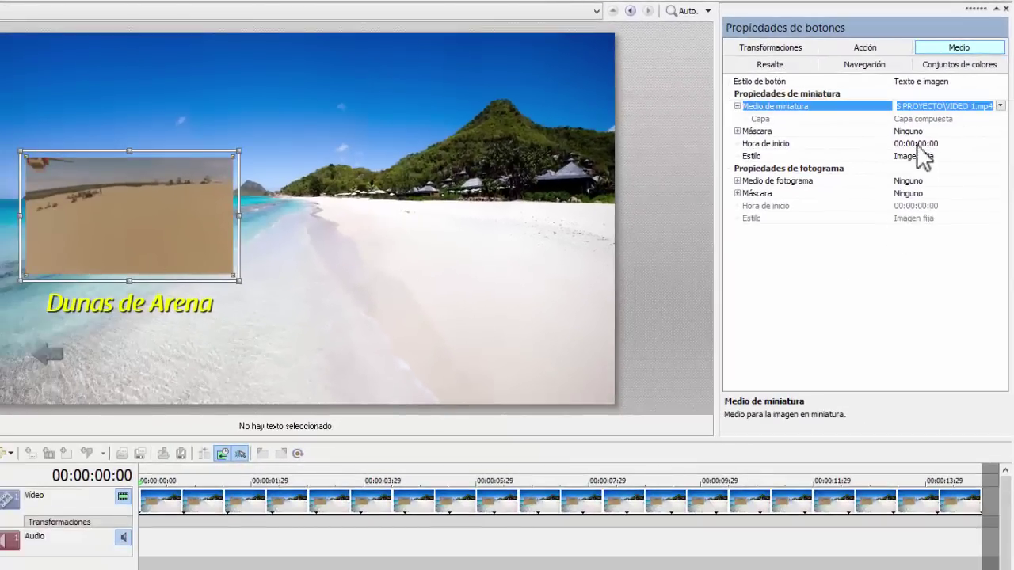
left_click(1000, 107)
left_click(972, 117)
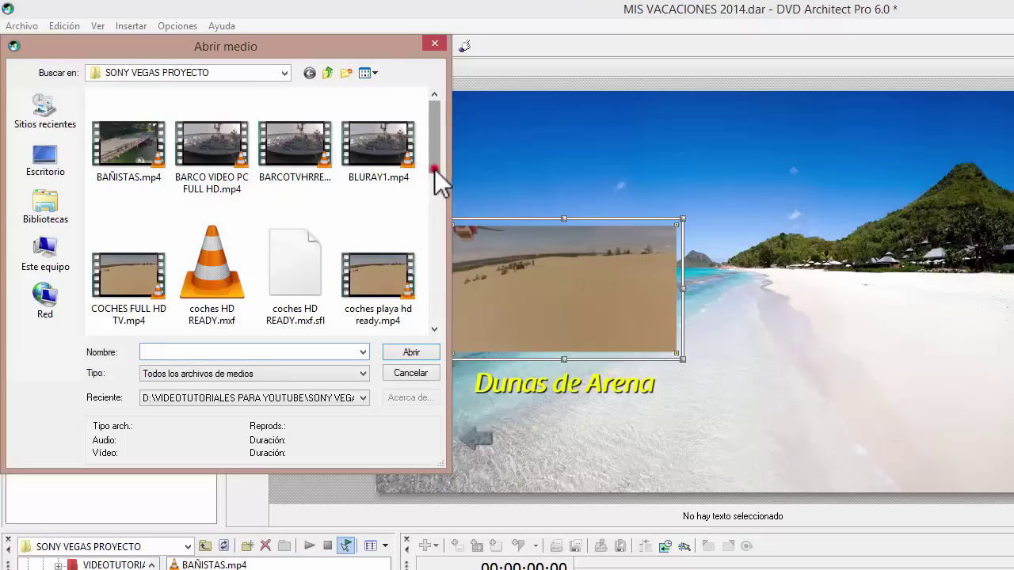
left_click_drag(434, 169, 432, 273)
left_click(232, 212)
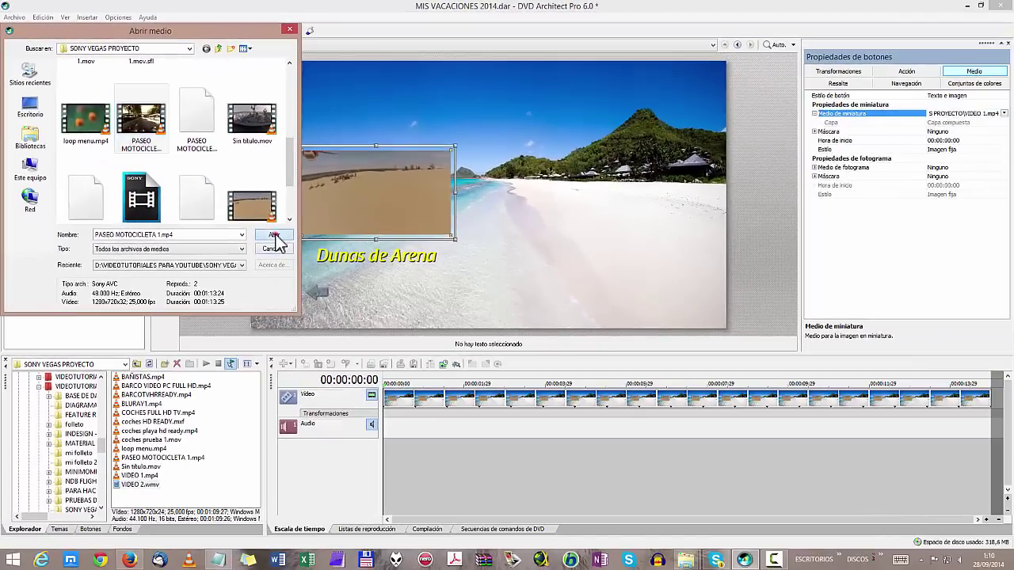
left_click(274, 235)
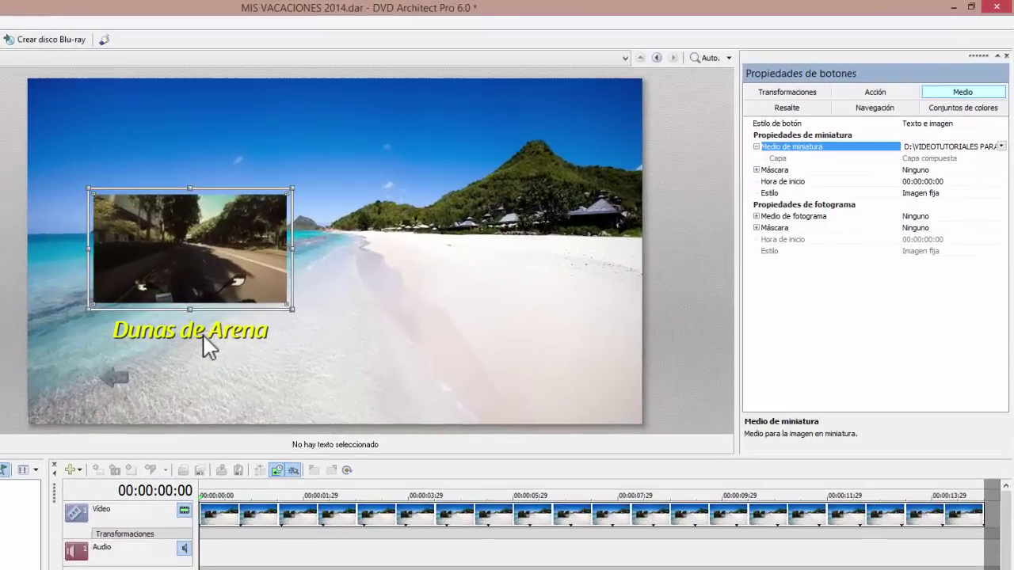
Change the caption under the motorcycle thumbnail on page 2 to "Paseo Motocicleta".
left_click(204, 343)
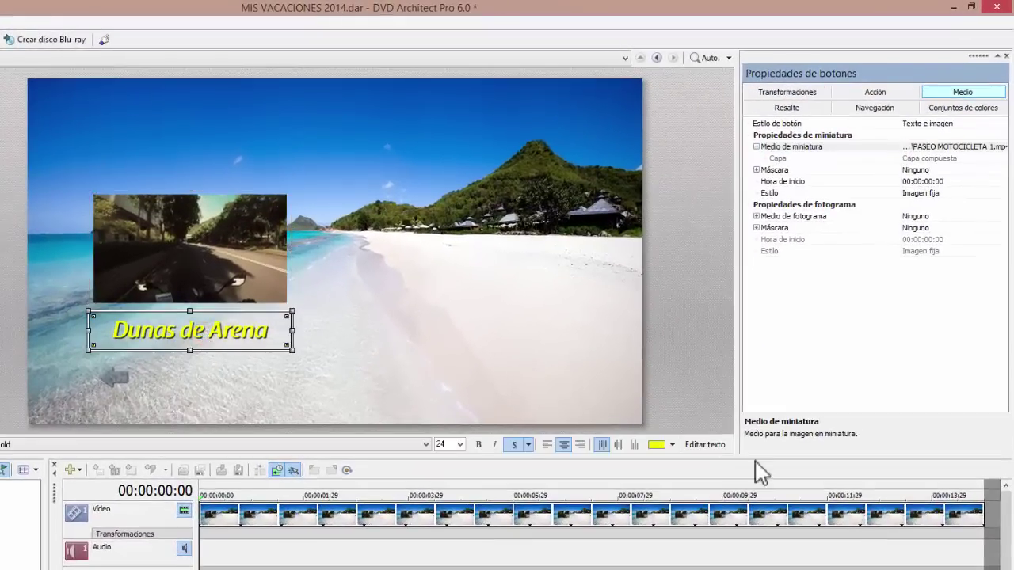
left_click(709, 446)
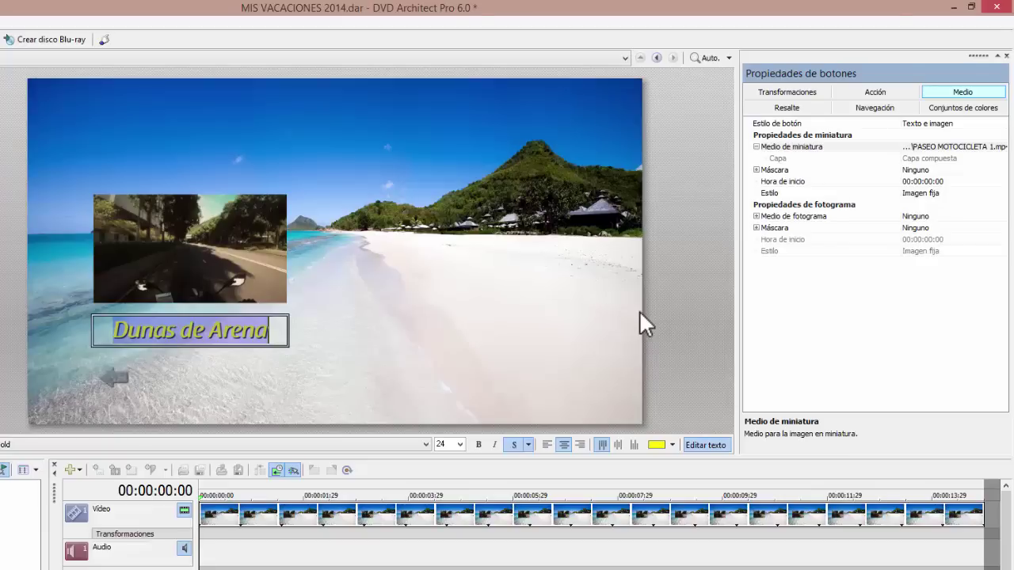
type("P")
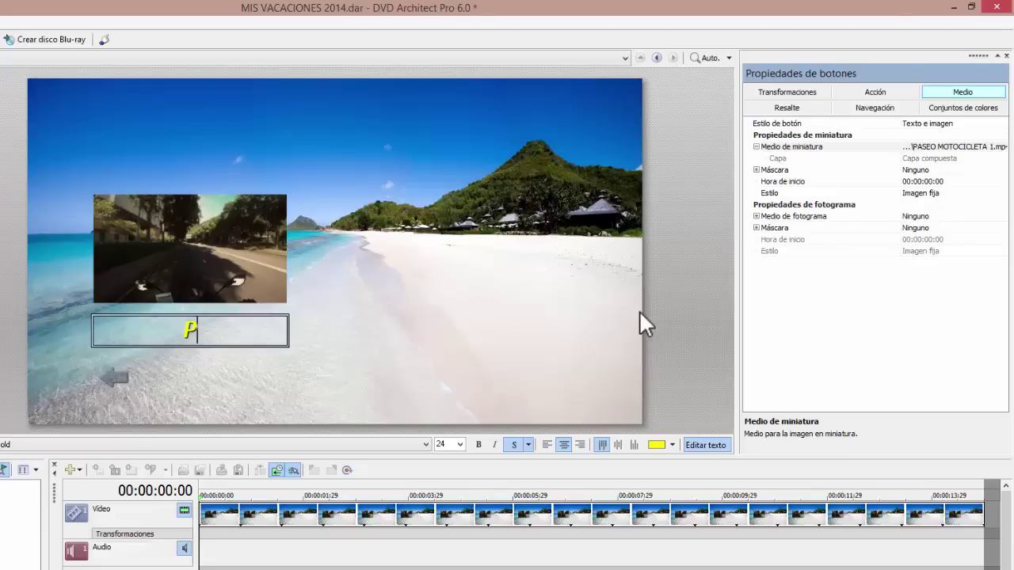
type("aseo N")
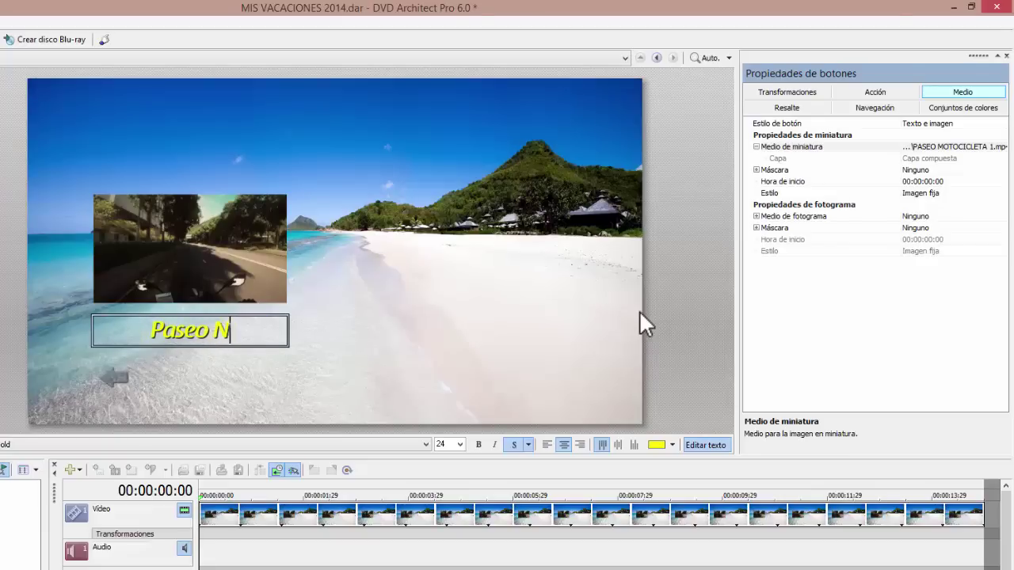
key("BackSpace")
type("M")
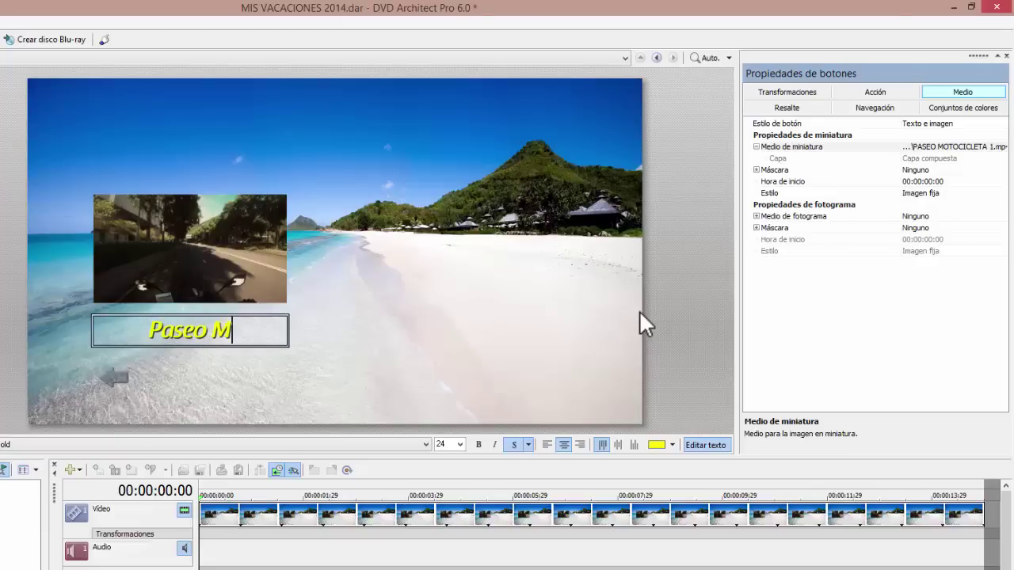
type("otocicleta")
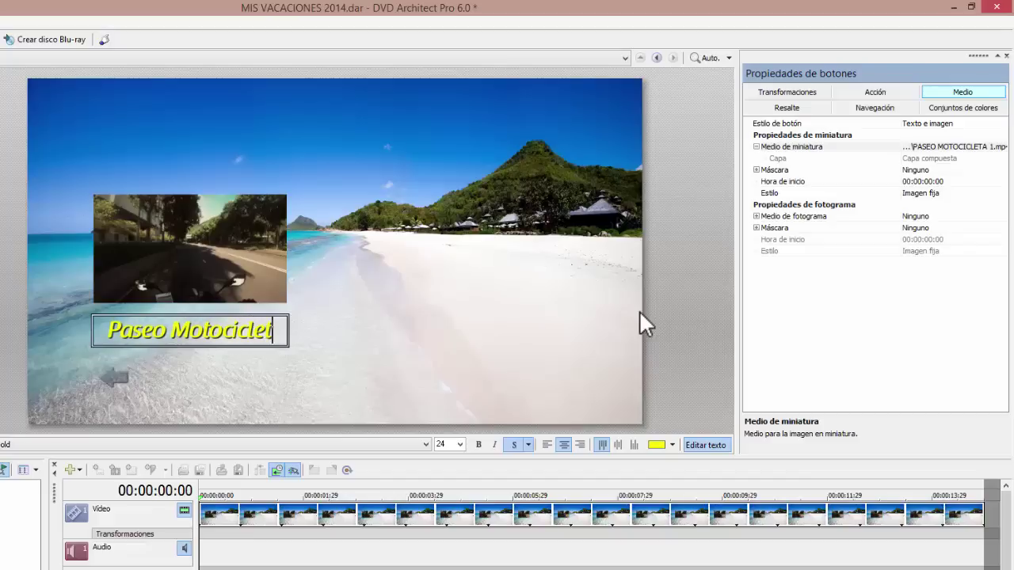
left_click(696, 255)
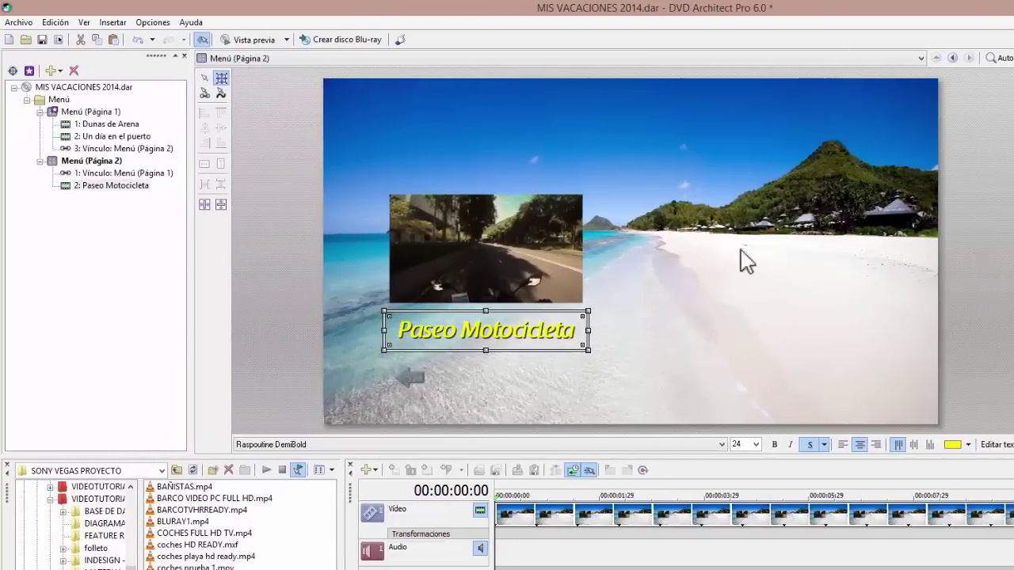
Move the Mis vacaciones title on menu page 1 slightly higher, closer to the upper edge of the menu.
left_click(101, 111)
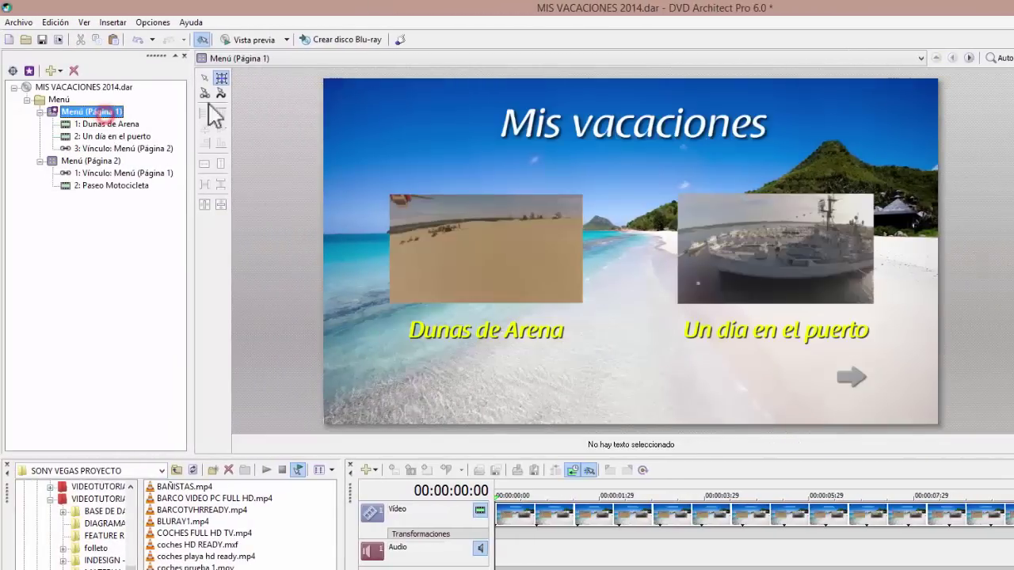
left_click(593, 129)
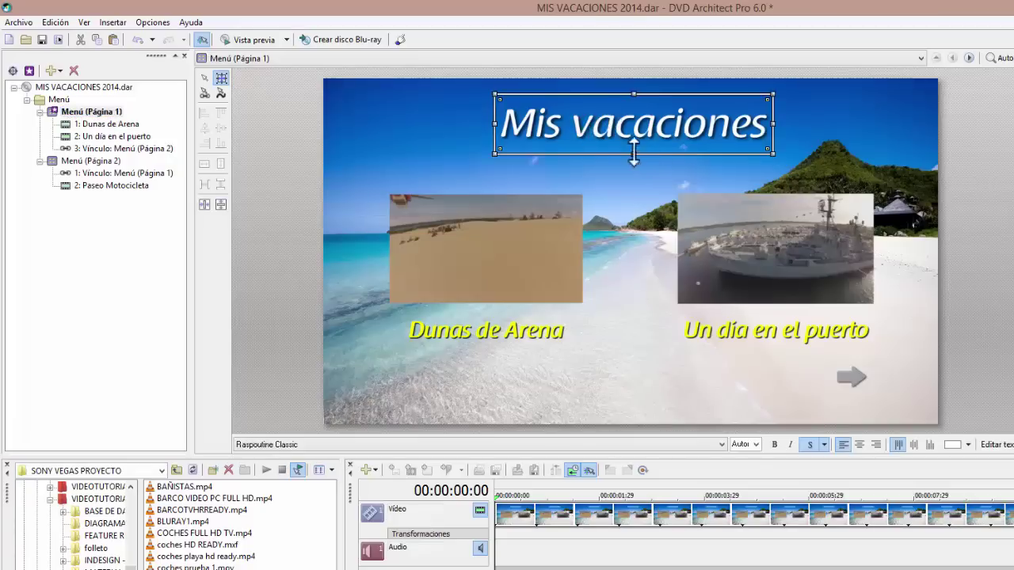
left_click_drag(633, 129, 638, 141)
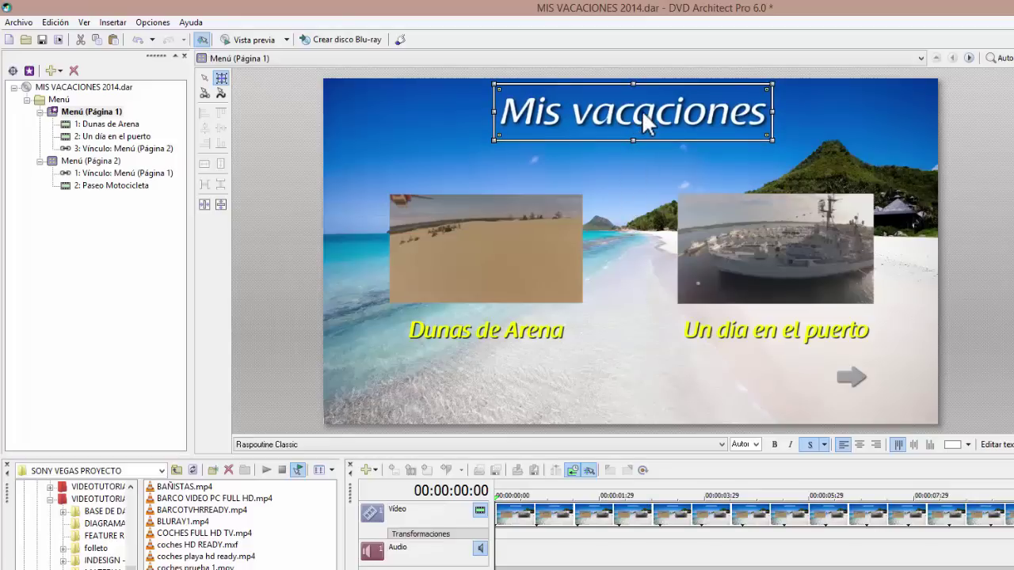
Insert a centre-aligned text reading "(día 1)" on menu page 1.
left_click(112, 22)
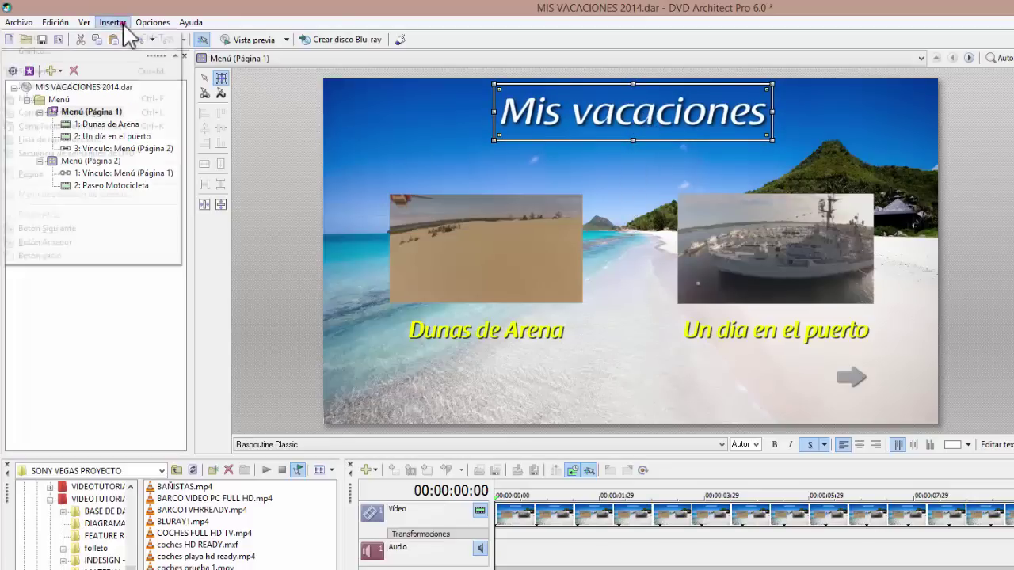
left_click(83, 40)
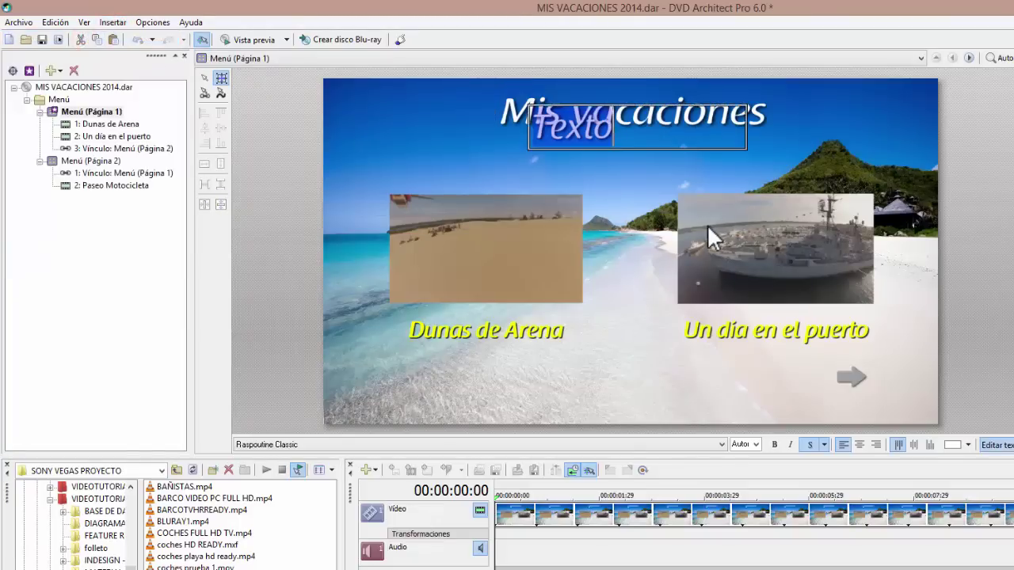
key("BackSpace")
type("(")
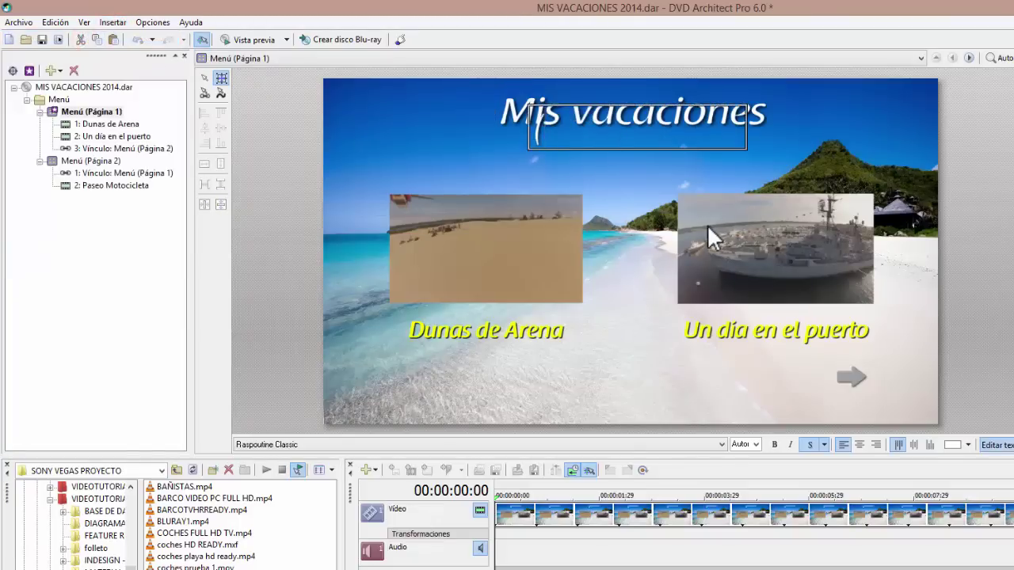
type("día 1")
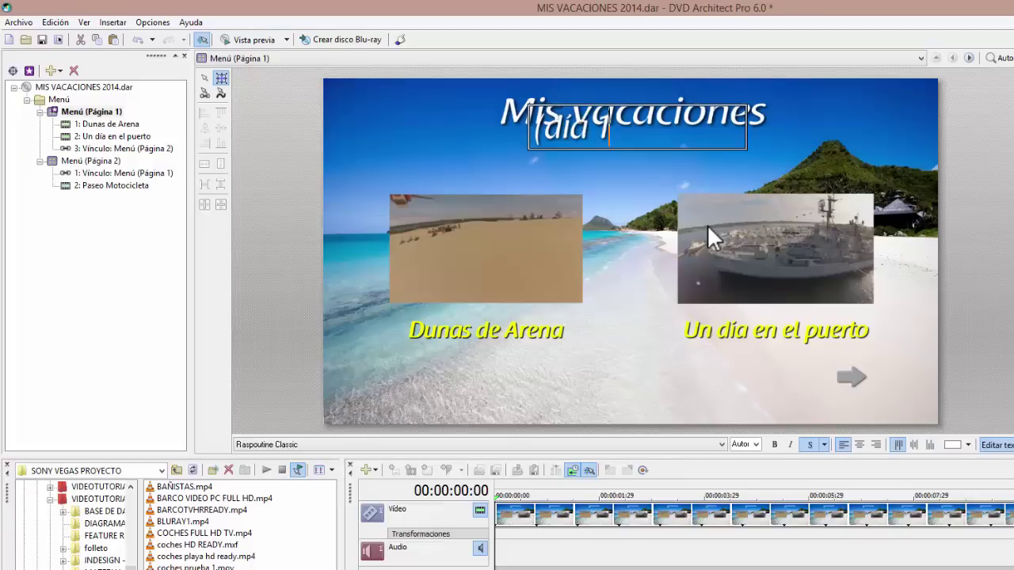
type(")")
left_click(860, 446)
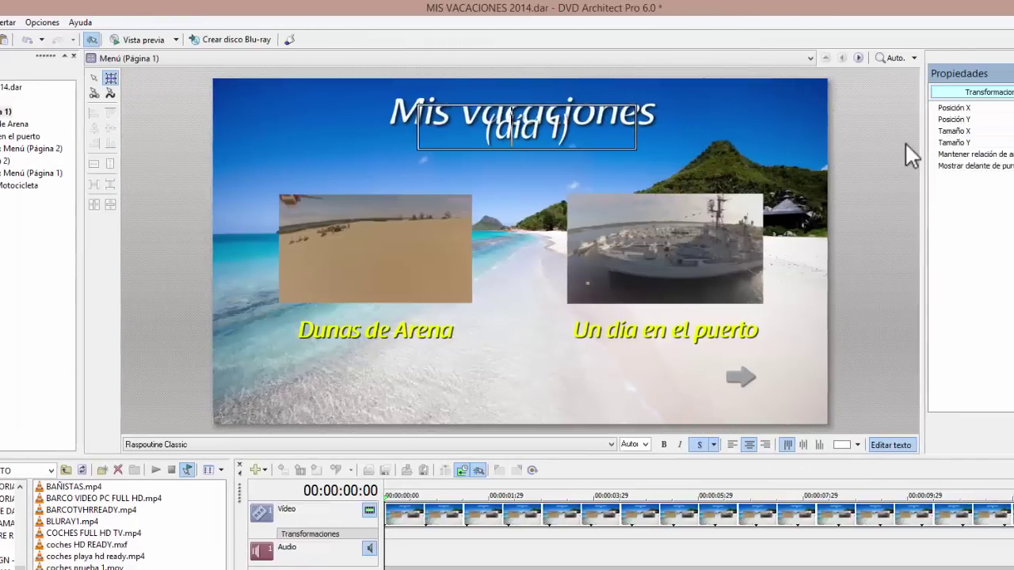
left_click(905, 144)
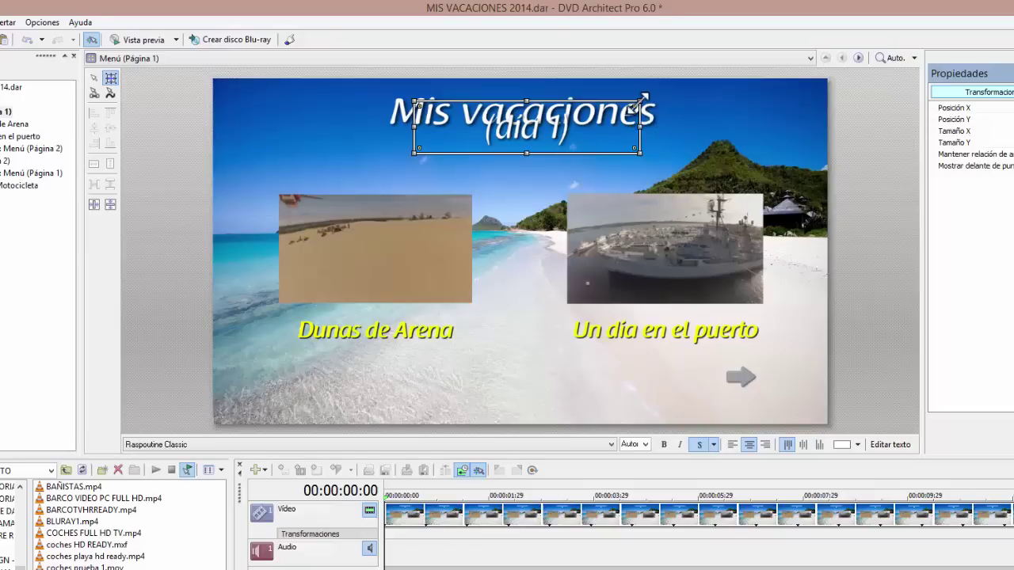
Turn off aspect-ratio keeping for the (día 1) text, shrink it to about 155 by 54 and centre it beneath the Mis vacaciones title.
left_click_drag(640, 101, 611, 118)
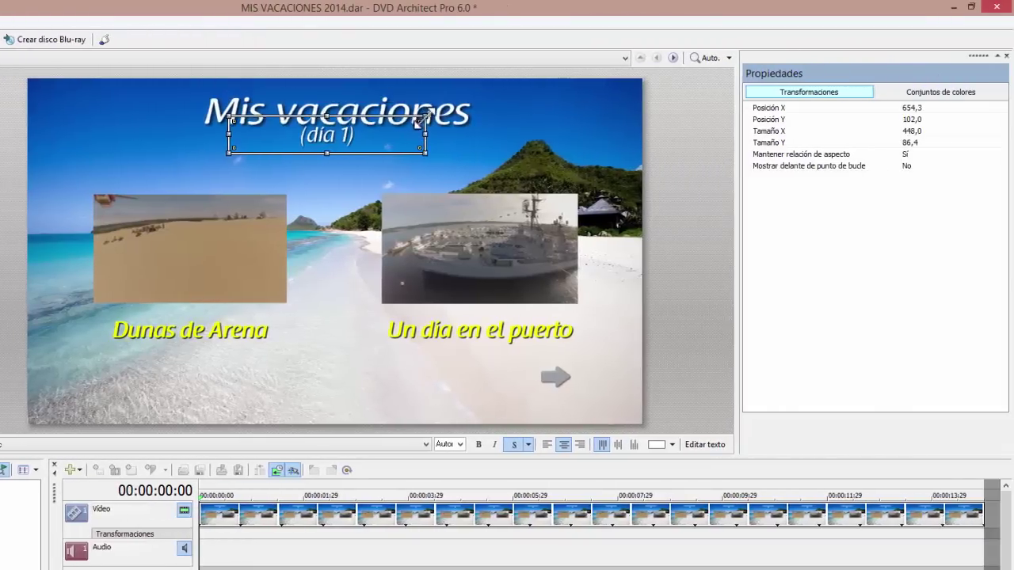
left_click_drag(420, 122, 462, 121)
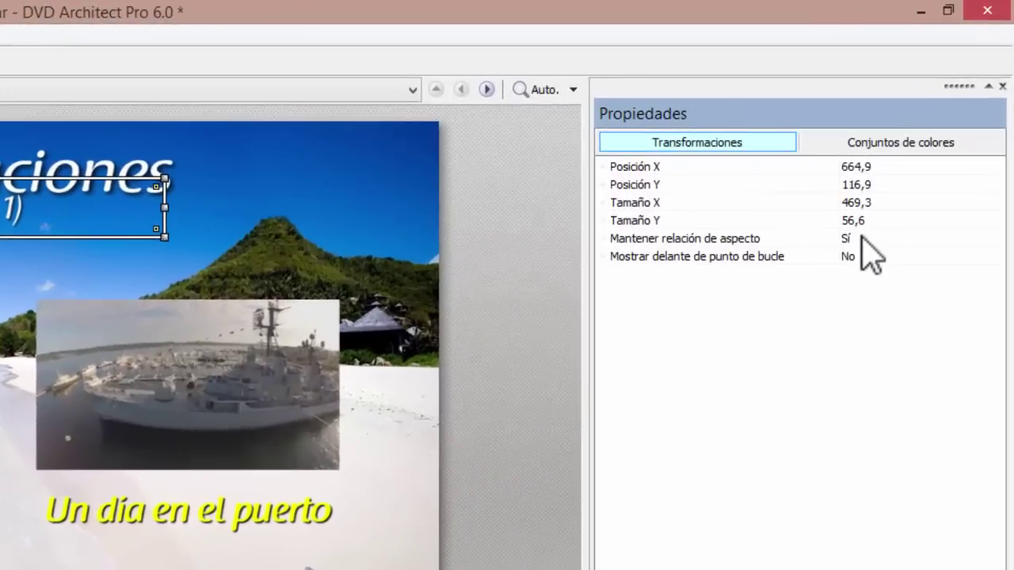
left_click(912, 153)
left_click(872, 243)
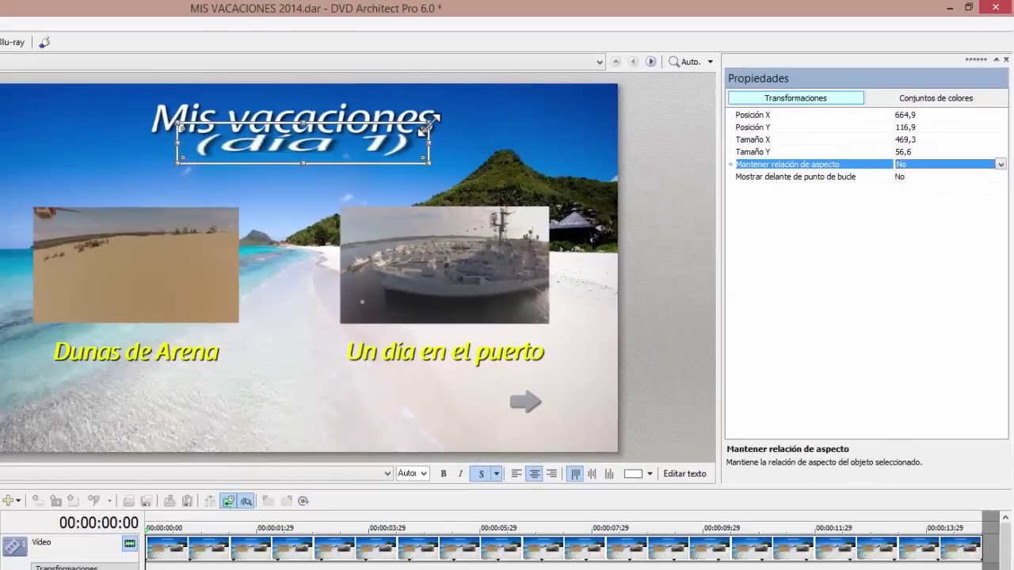
left_click_drag(426, 126, 298, 175)
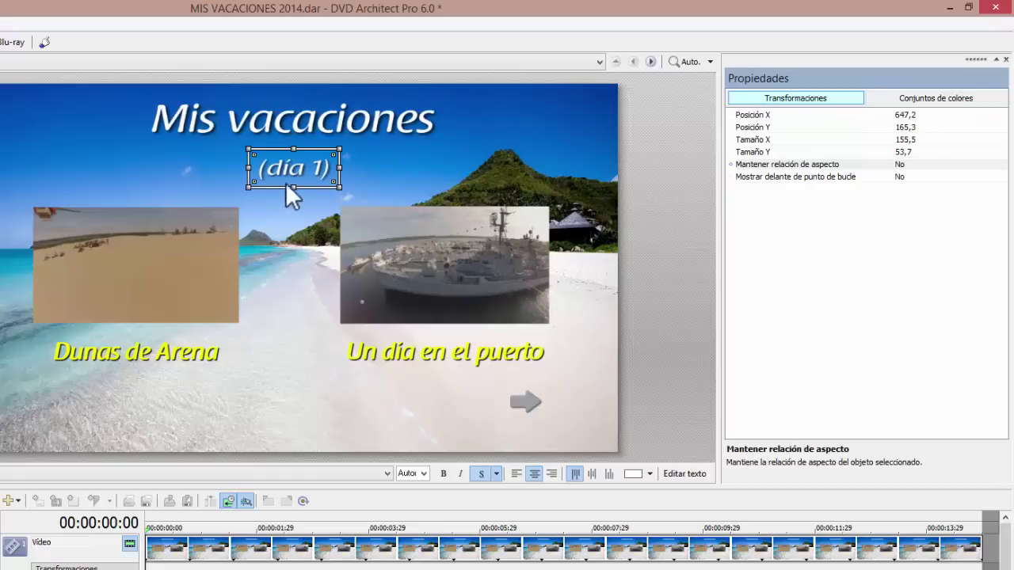
left_click_drag(283, 173, 282, 171)
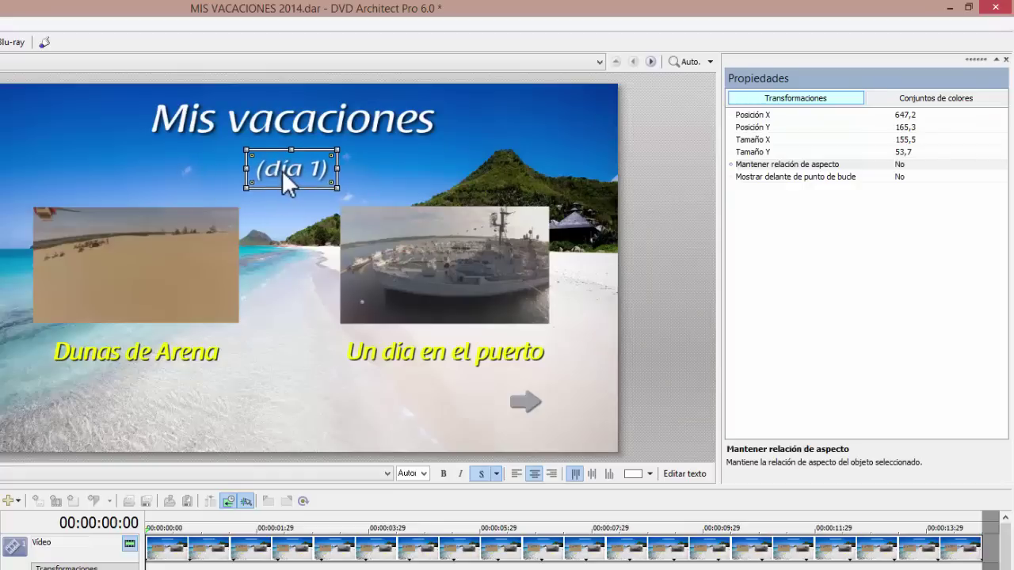
left_click(647, 223)
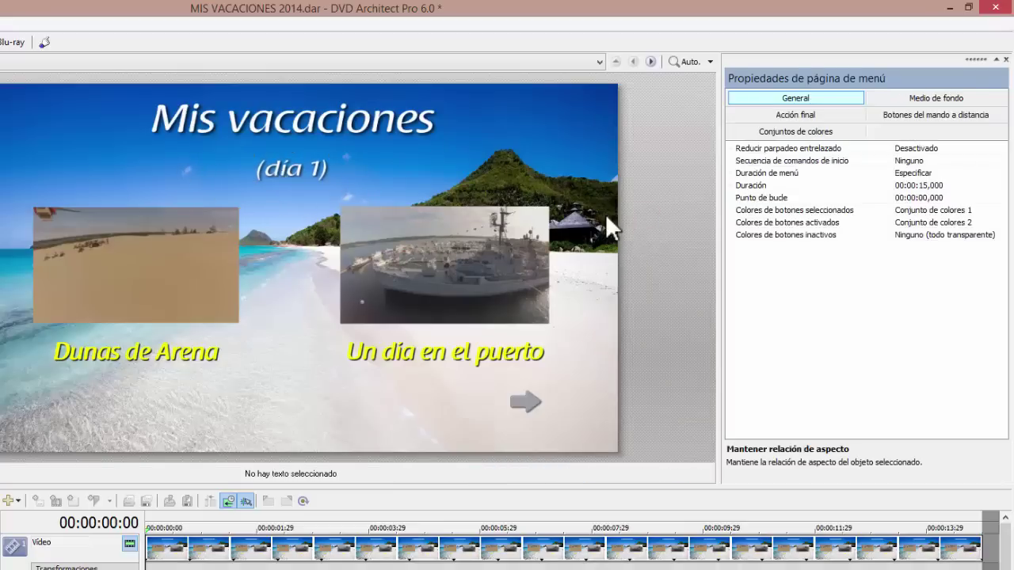
Copy the Mis vacaciones title and the (día 1) text from menu page 1 and paste them onto menu page 2.
left_click(344, 119)
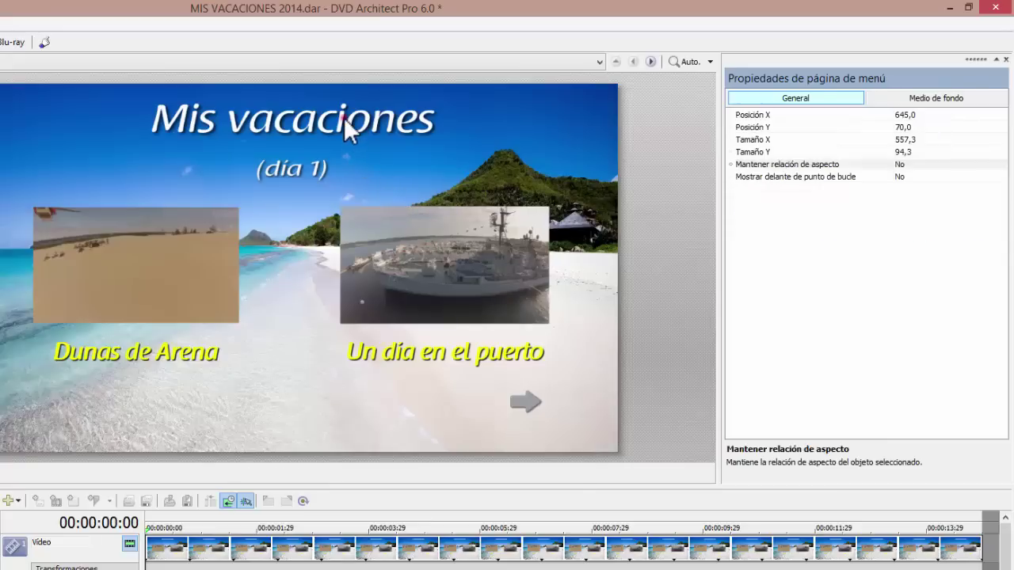
left_click(312, 176, "ctrl")
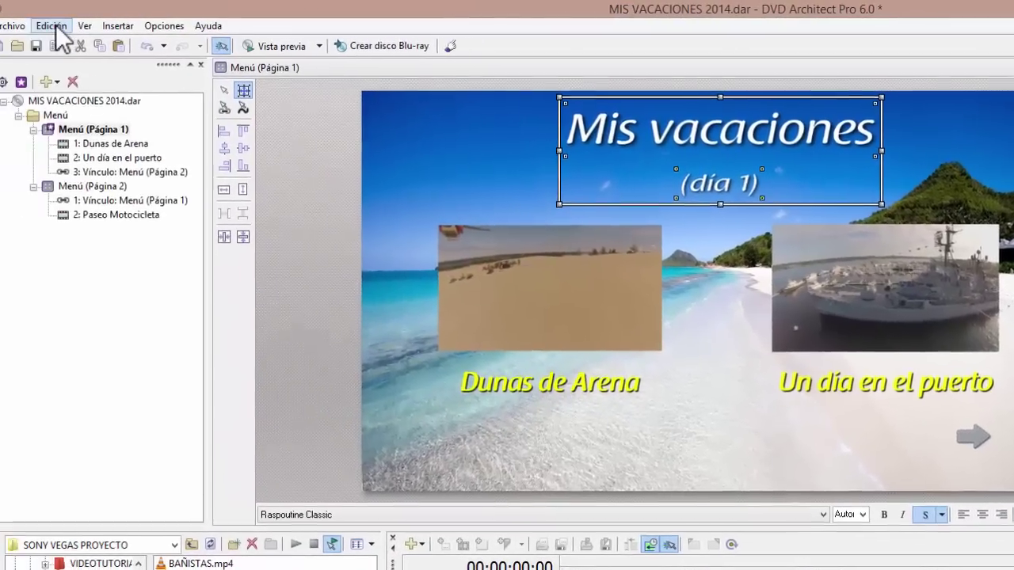
left_click(52, 25)
left_click(63, 99)
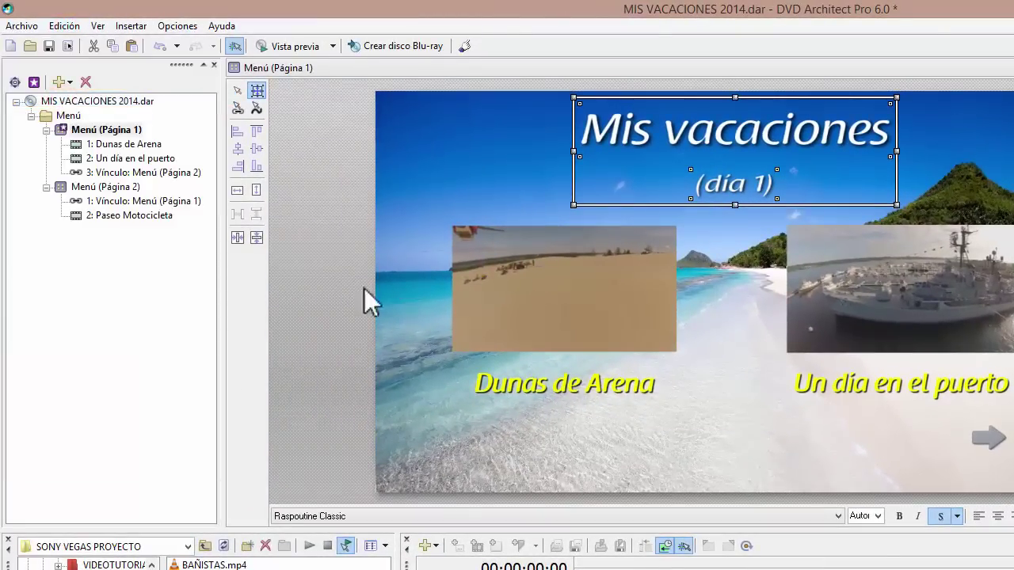
left_click(124, 188)
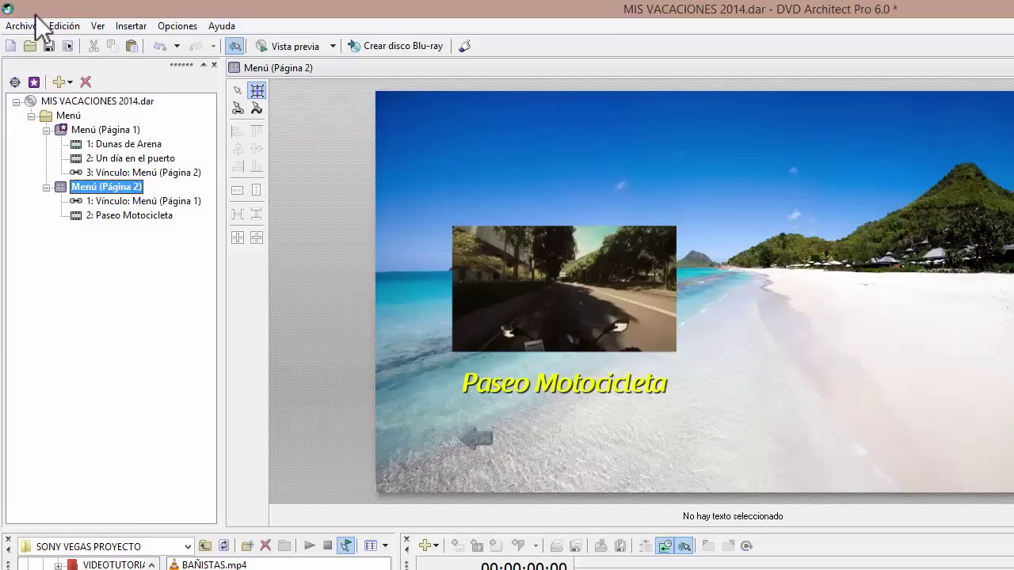
left_click(60, 26)
left_click(63, 115)
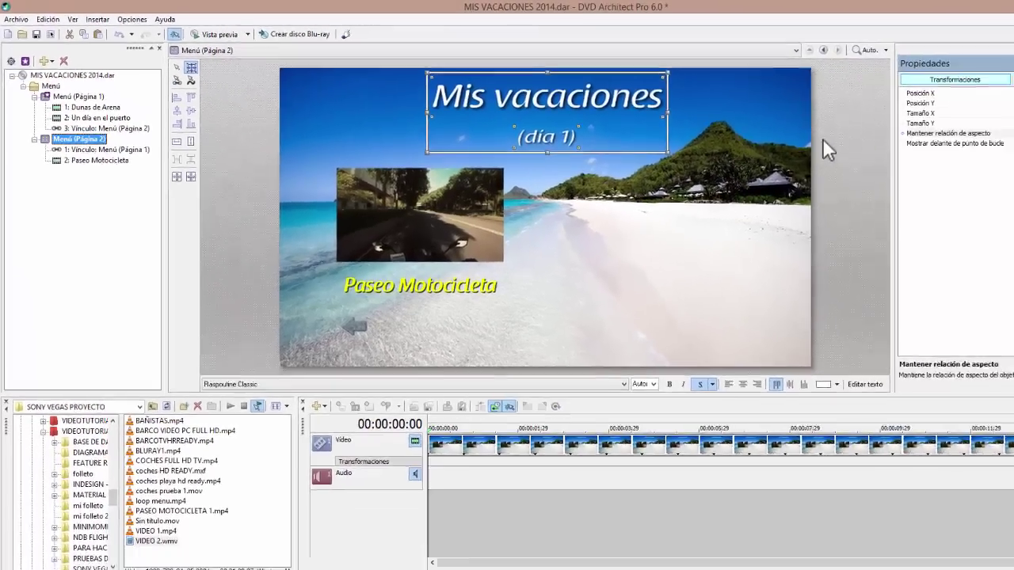
left_click(745, 121)
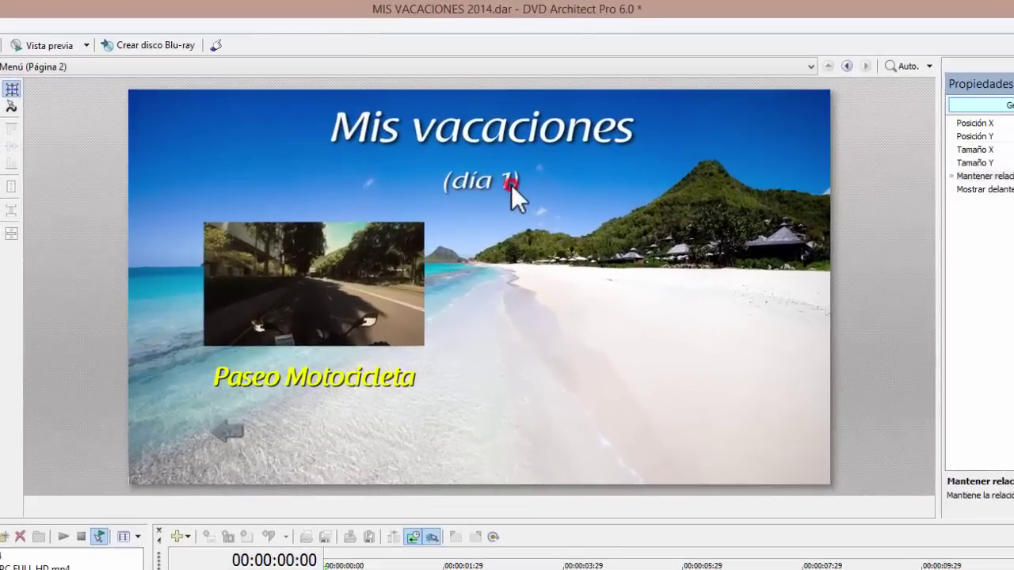
Change the day subtitle on menu page 2 to read "(día 2)".
left_click(510, 125)
left_click(893, 509)
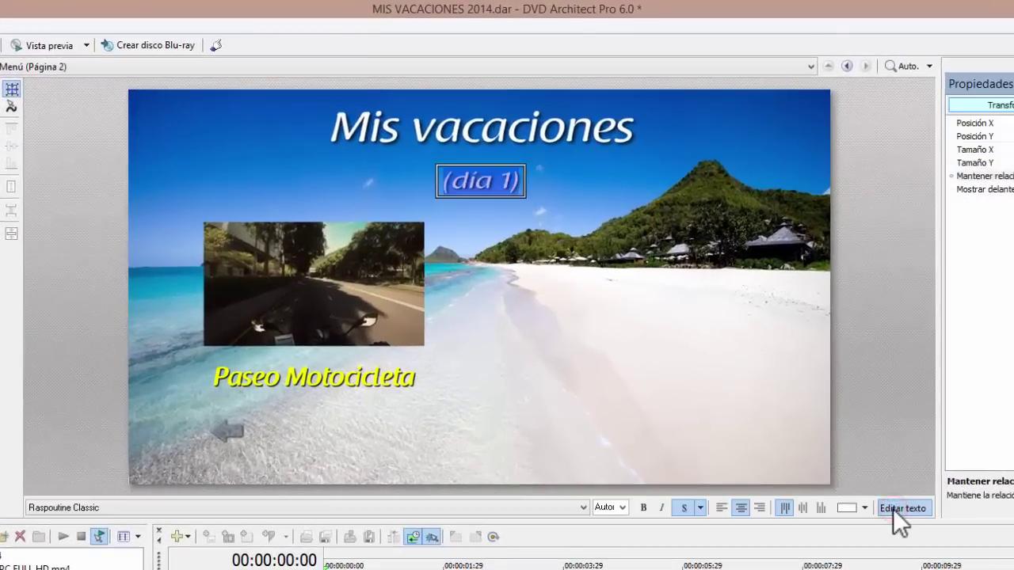
key("End")
key("Left")
key("BackSpace")
type("2")
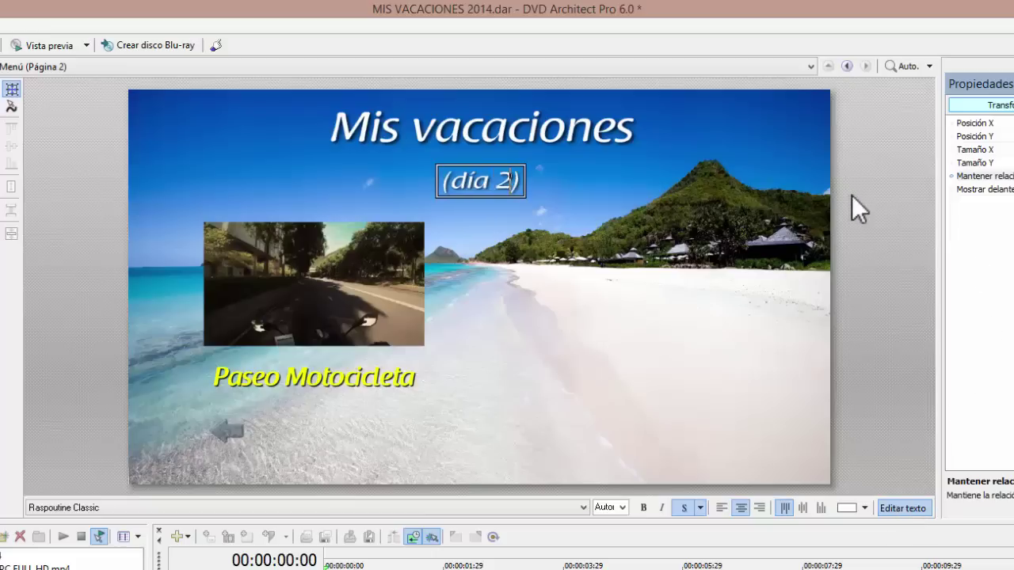
key("Escape")
left_click(879, 364)
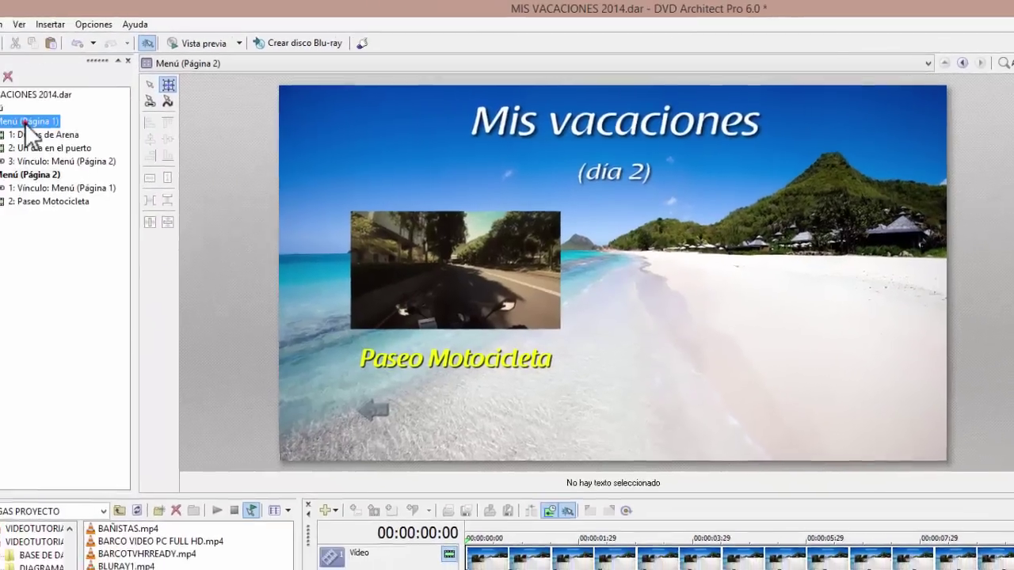
Open menu page 1 and return to menu page 2 to compare their titles and day subtitles.
double_click(25, 122)
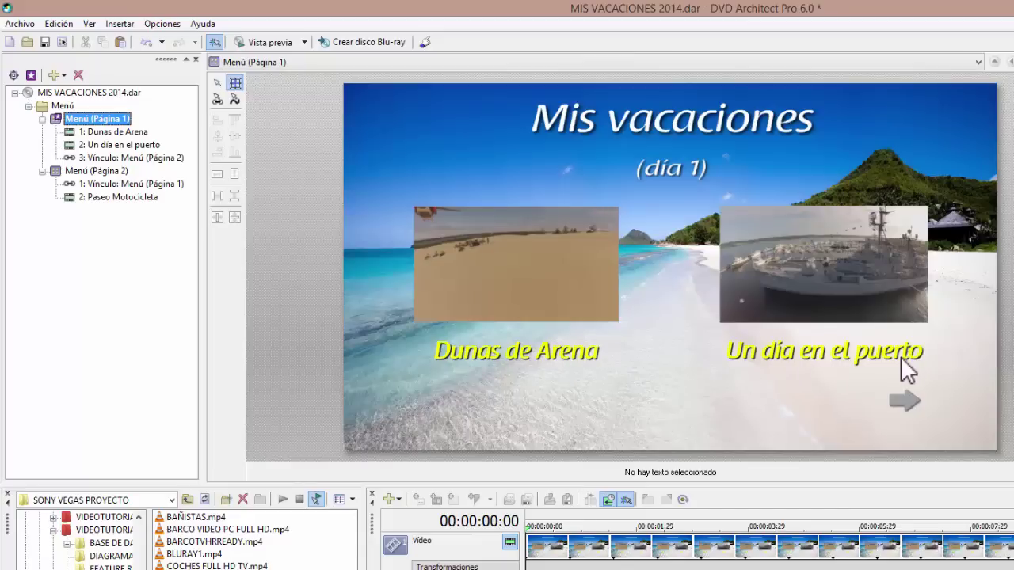
left_click(89, 172)
double_click(89, 170)
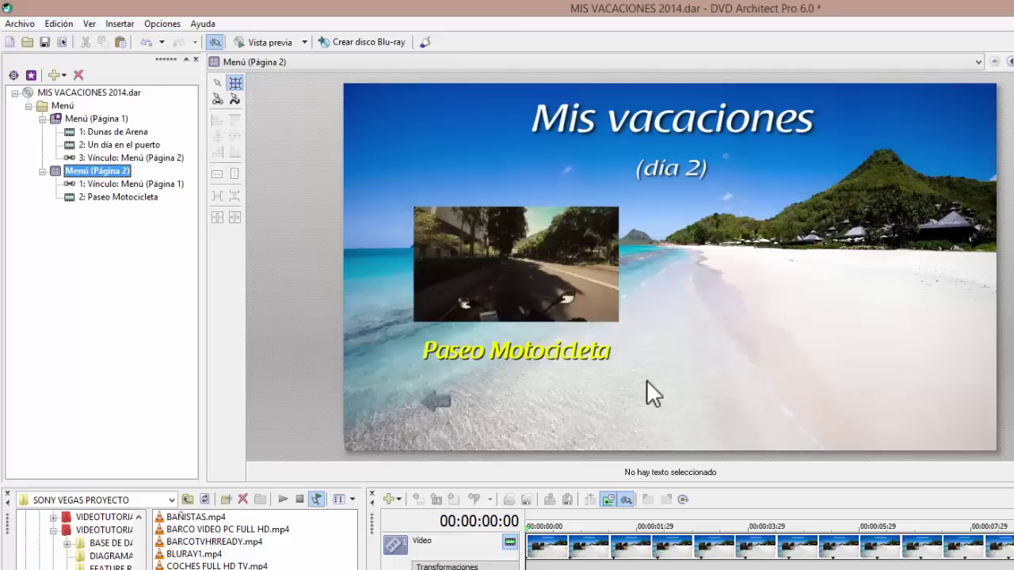
Preview the disc from menu page 2 and test remote navigation between the Paseo Motocicleta button and the back arrow.
left_click(269, 43)
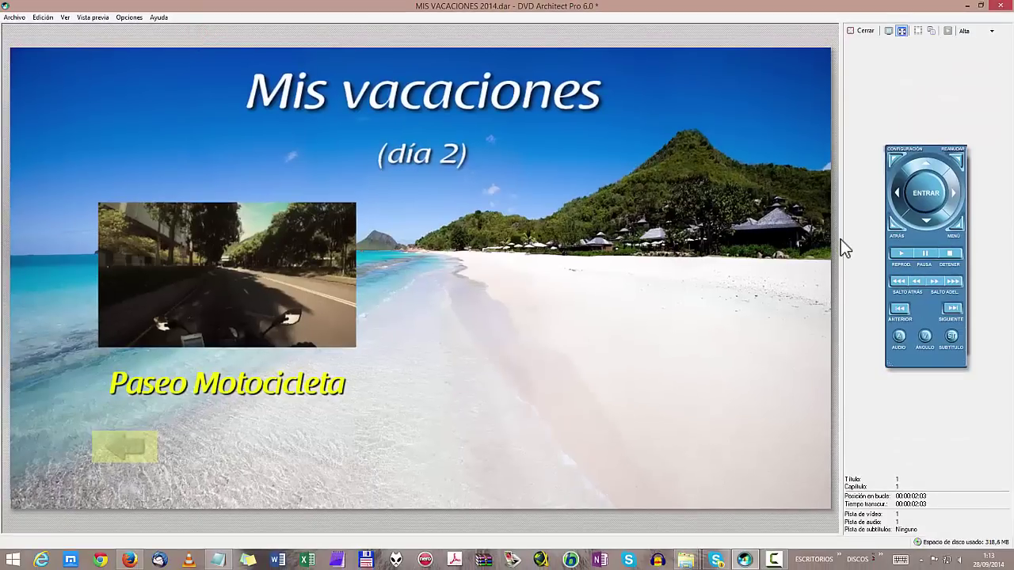
left_click(931, 175)
left_click(926, 220)
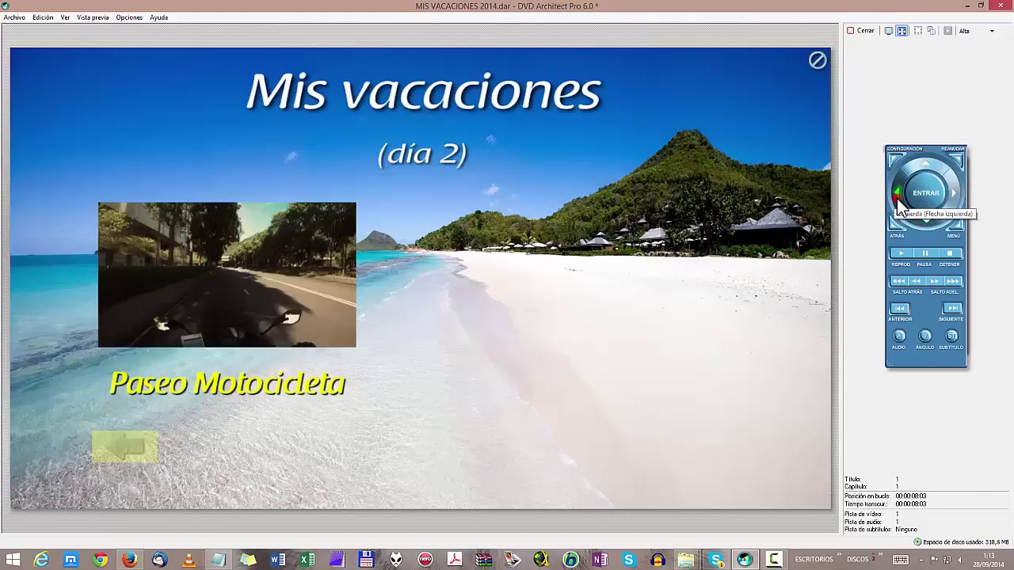
left_click(897, 195)
left_click(928, 167)
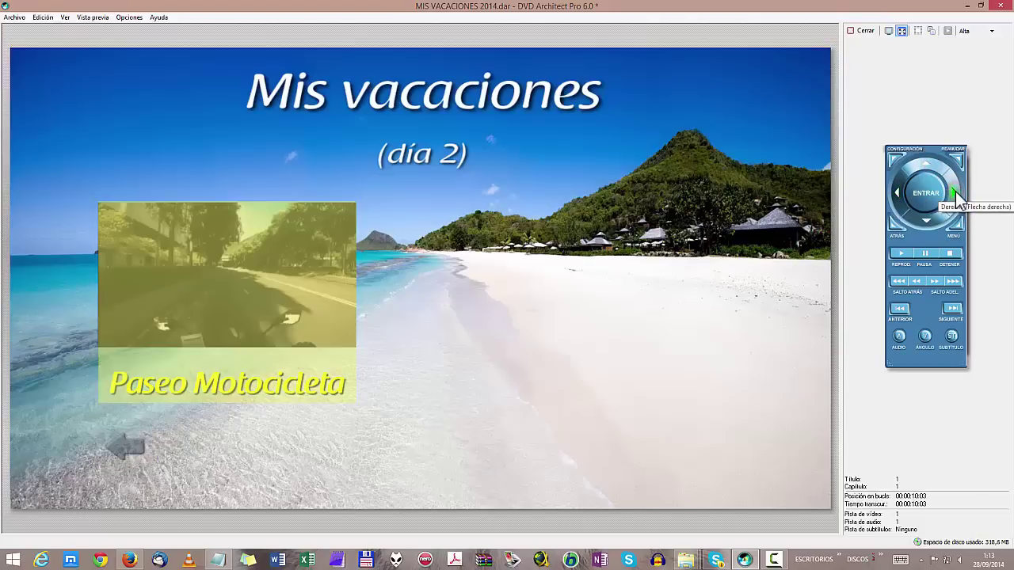
left_click(953, 192)
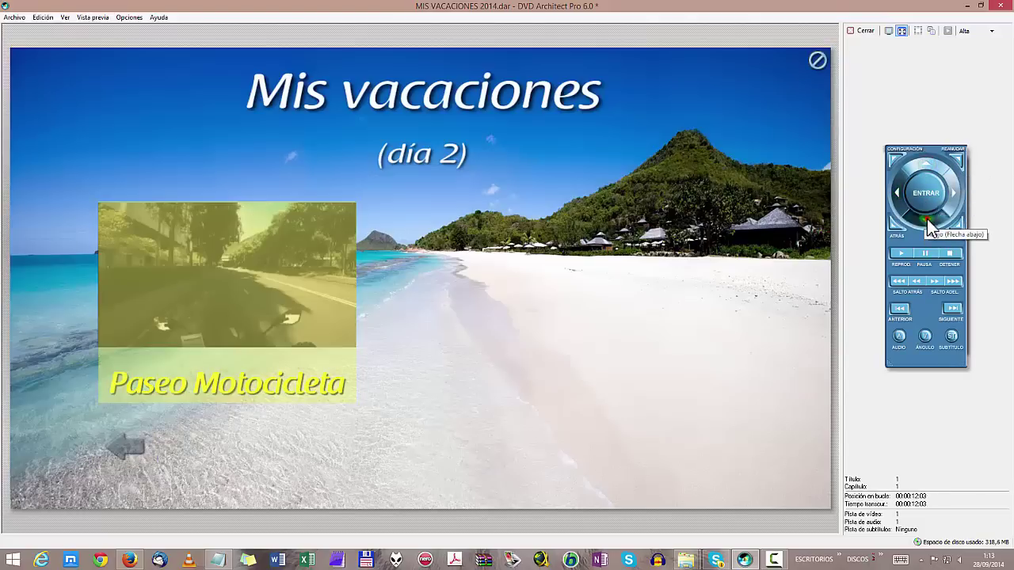
left_click(927, 222)
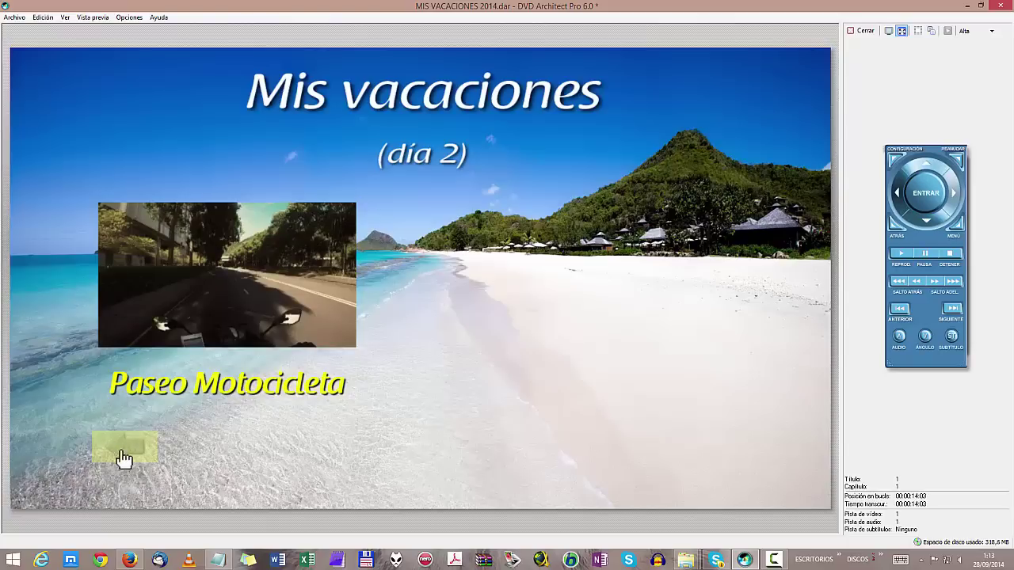
Follow the back arrow to menu page 1 in the preview and test moving between Dunas de Arena and Un día en el puerto.
left_click(923, 204)
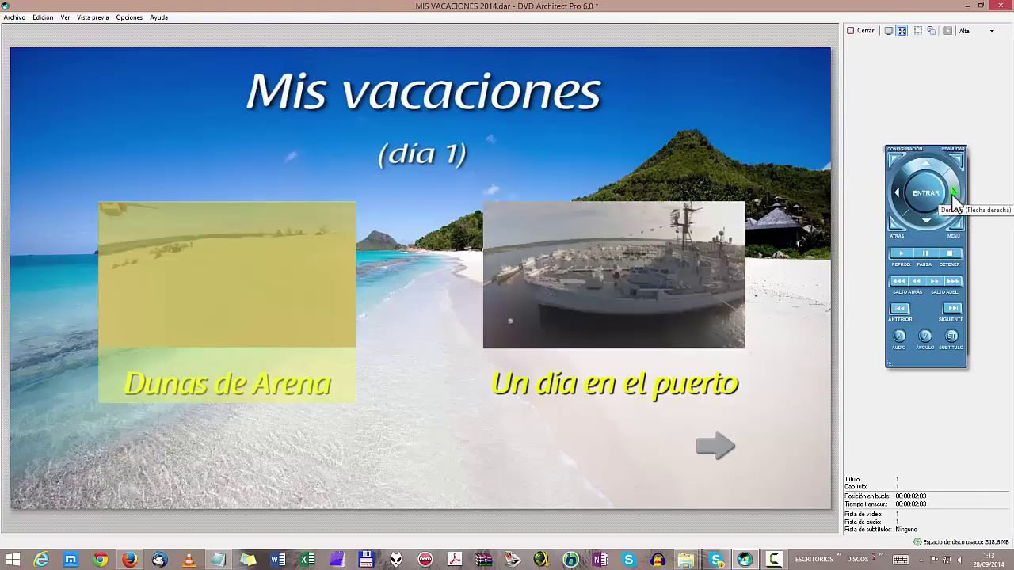
left_click(954, 194)
left_click(897, 202)
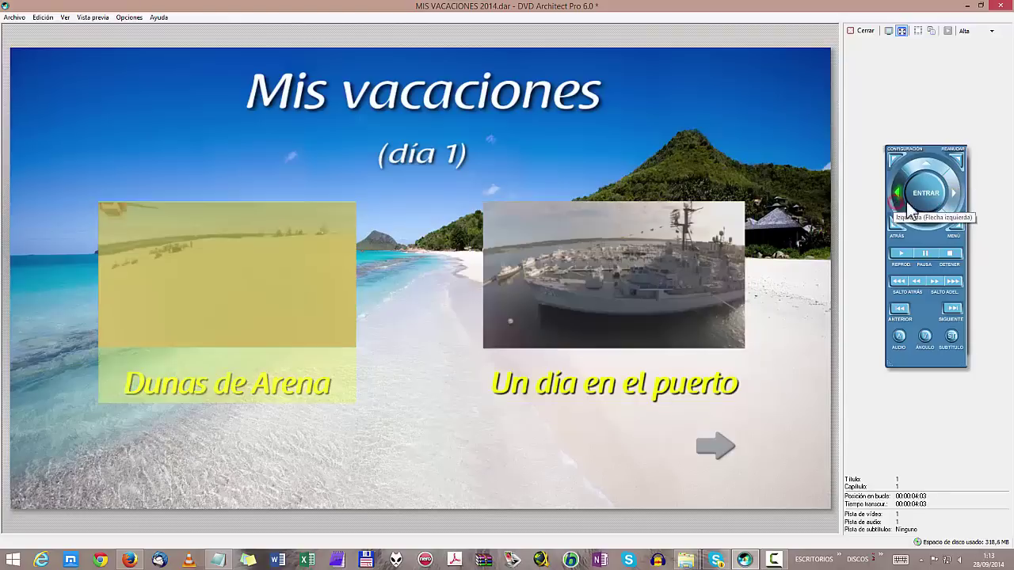
left_click(942, 200)
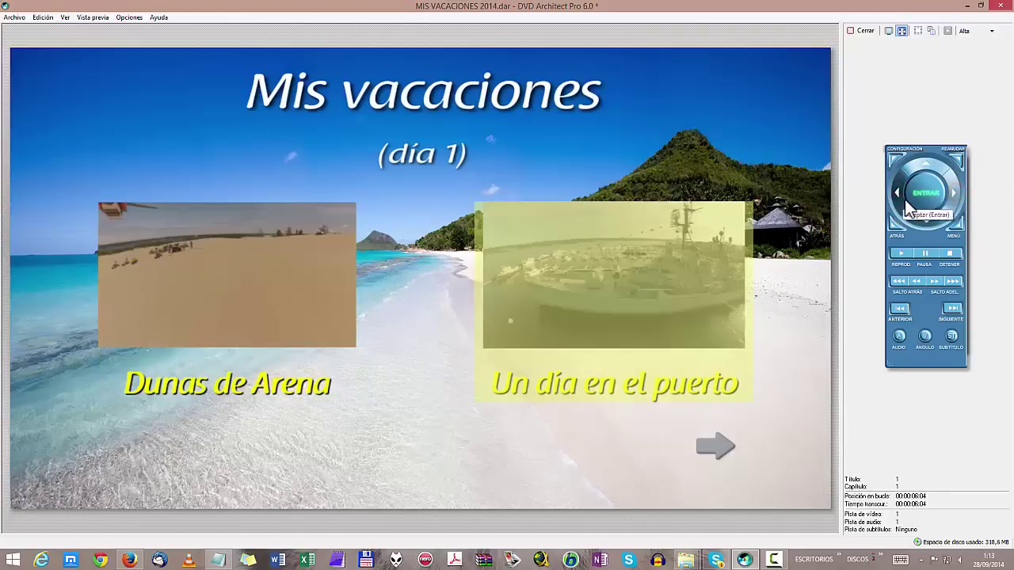
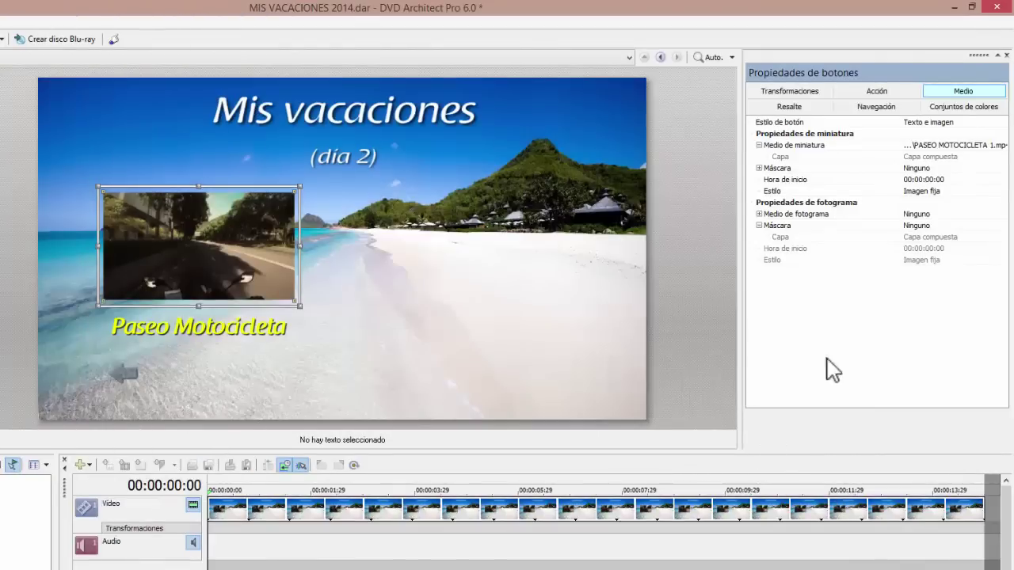
Examine the properties of the menu page 2 background, the Paseo Motocicleta thumbnail, the title and the back arrow.
left_click(497, 148)
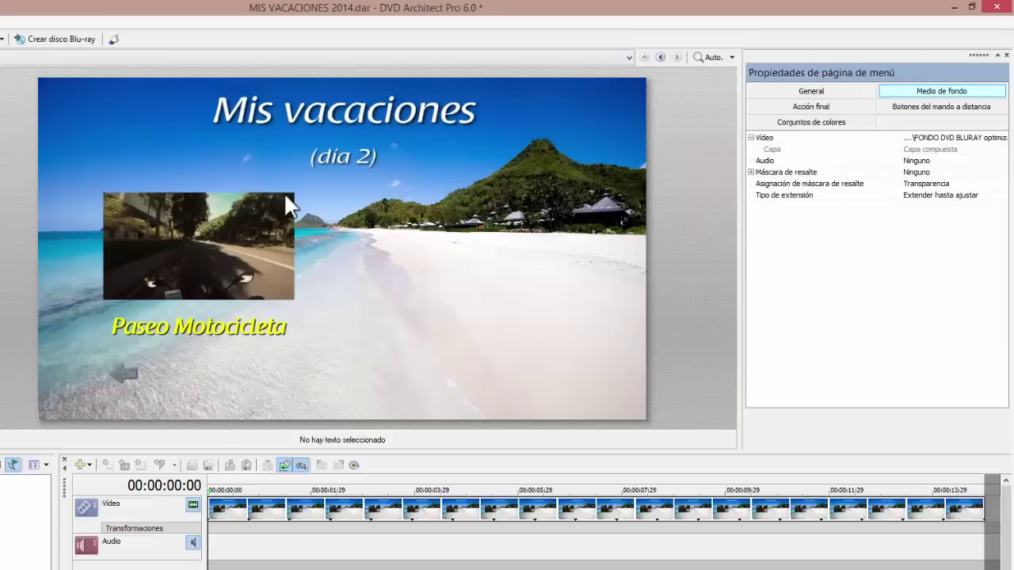
left_click(215, 255)
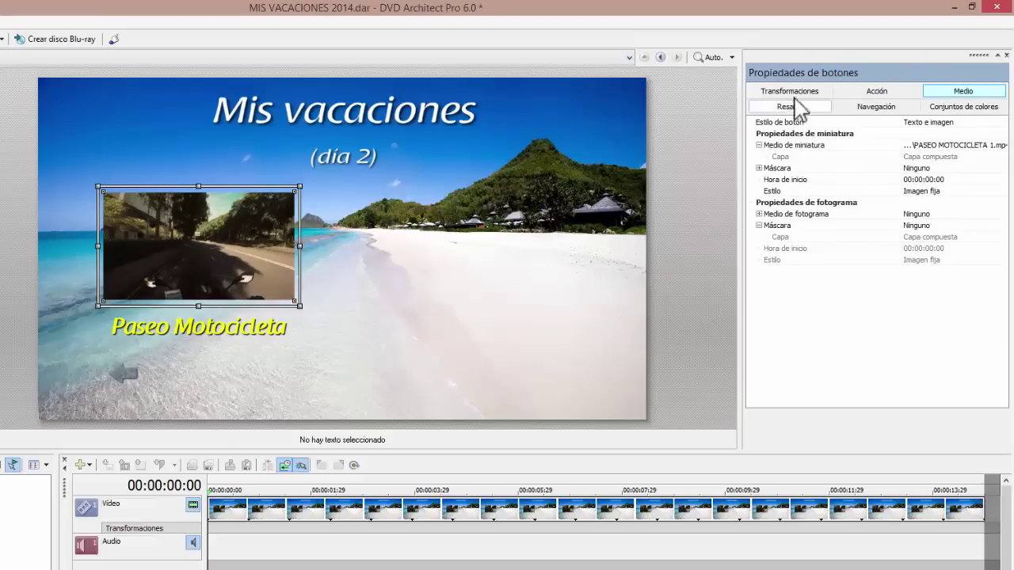
left_click(616, 120)
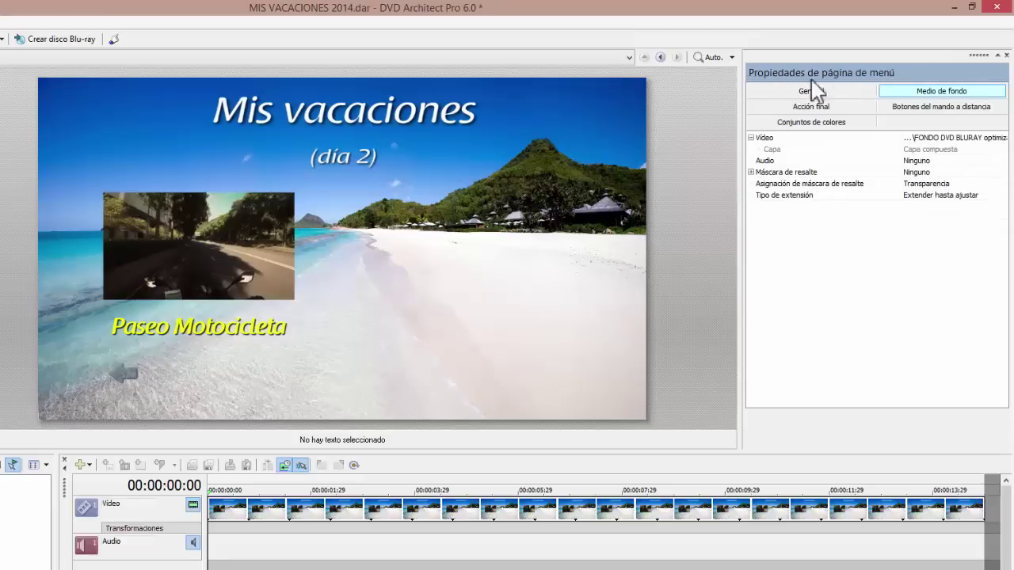
left_click(445, 119)
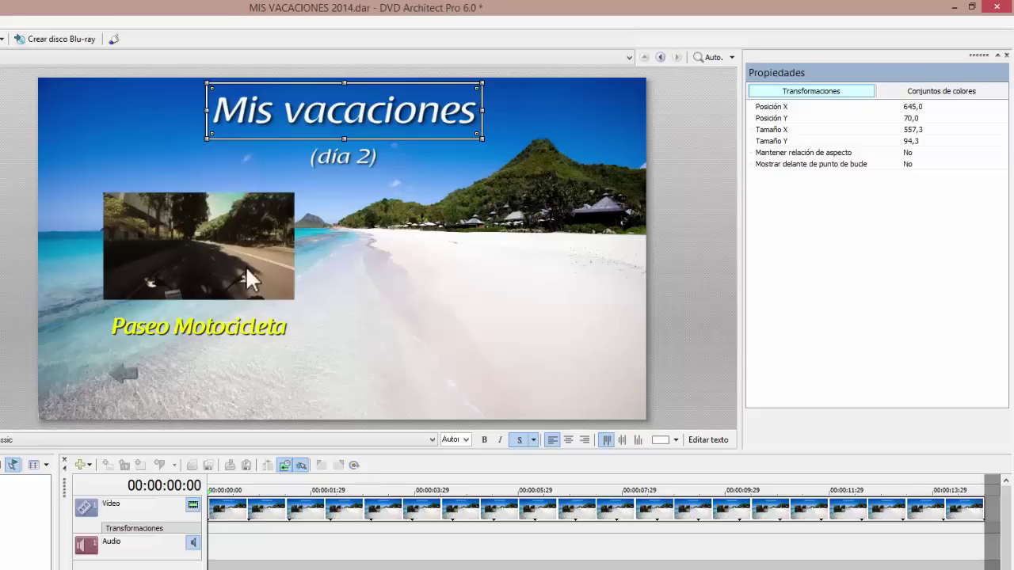
left_click(121, 369)
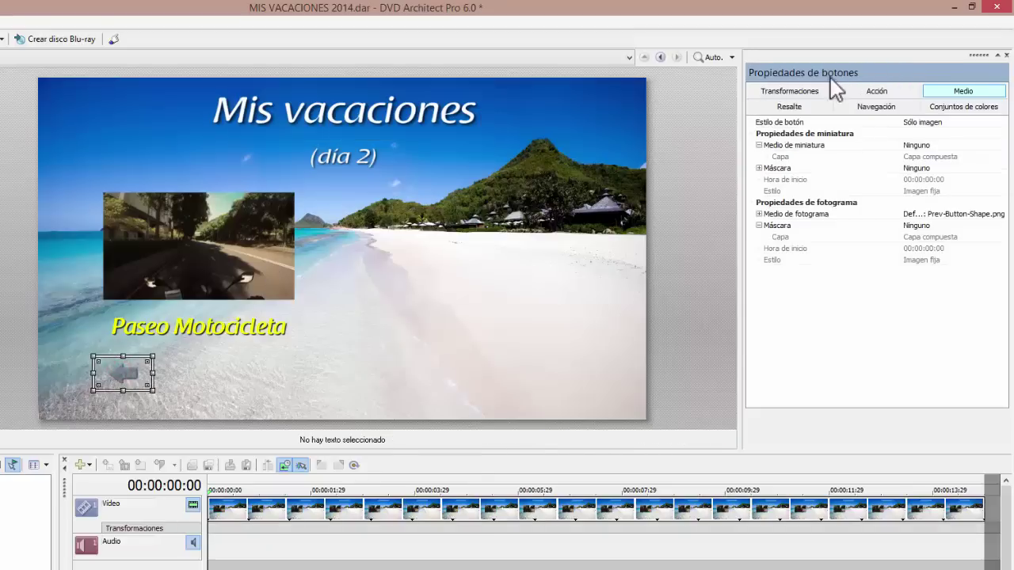
left_click(207, 267)
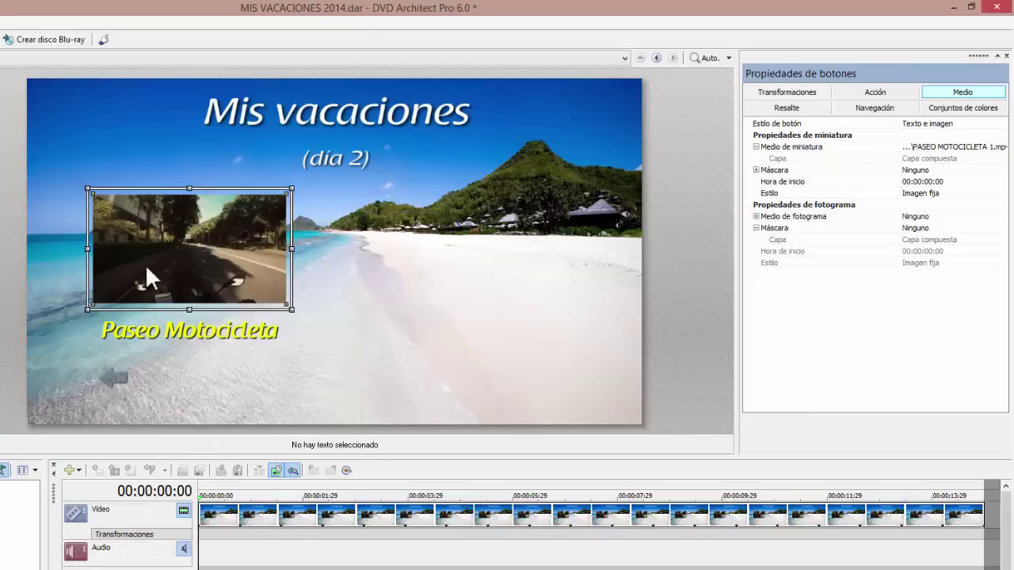
Check which video the Paseo Motocicleta button opens, and compare the buttons on menu pages 1 and 2.
double_click(183, 238)
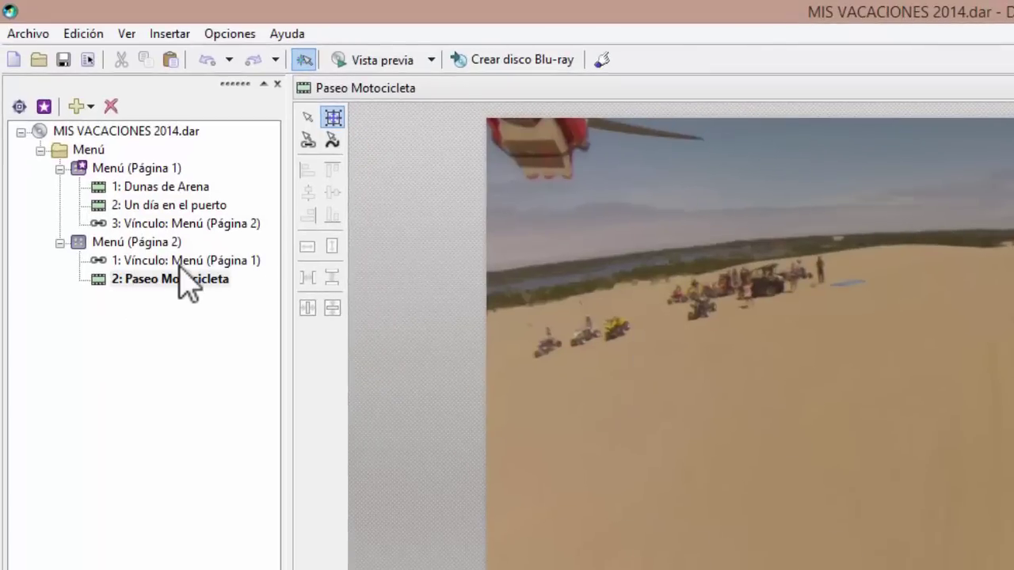
left_click(106, 169)
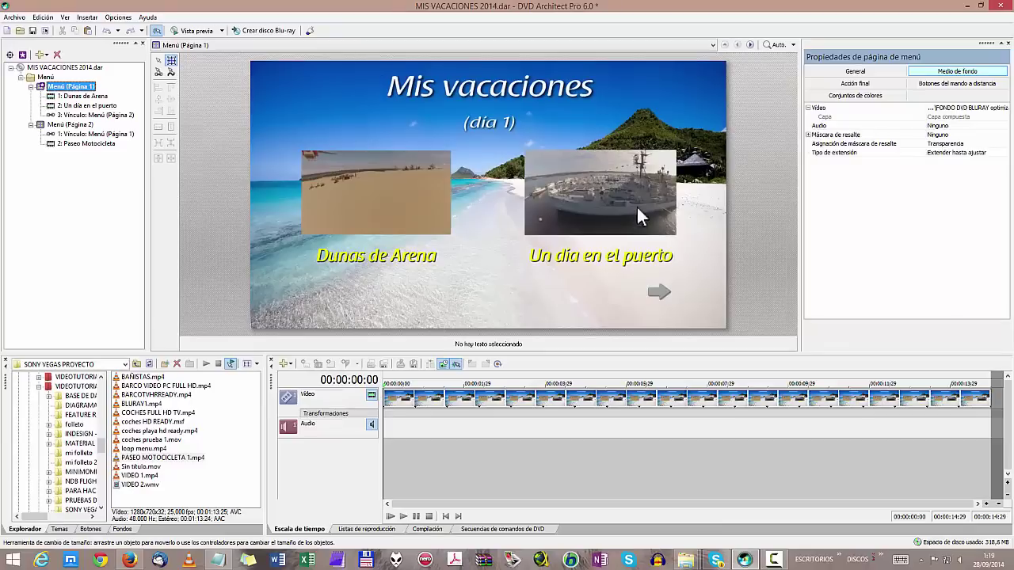
left_click(70, 176)
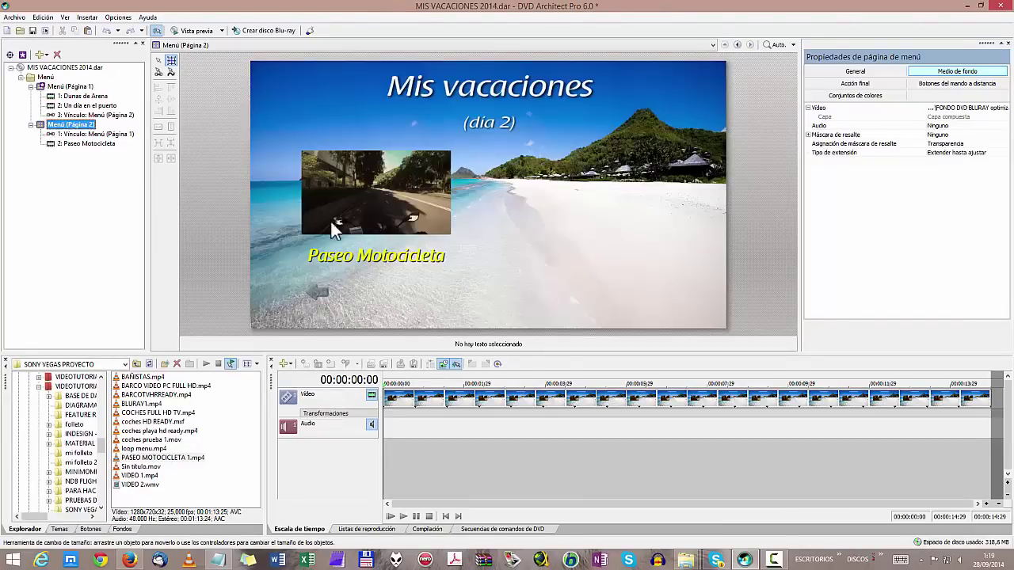
left_click(72, 86)
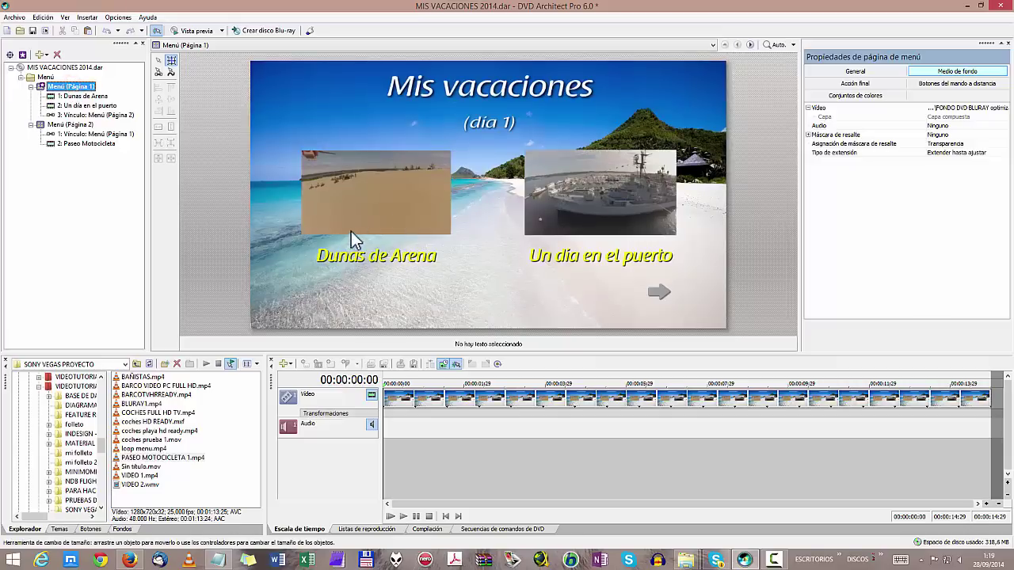
left_click(71, 124)
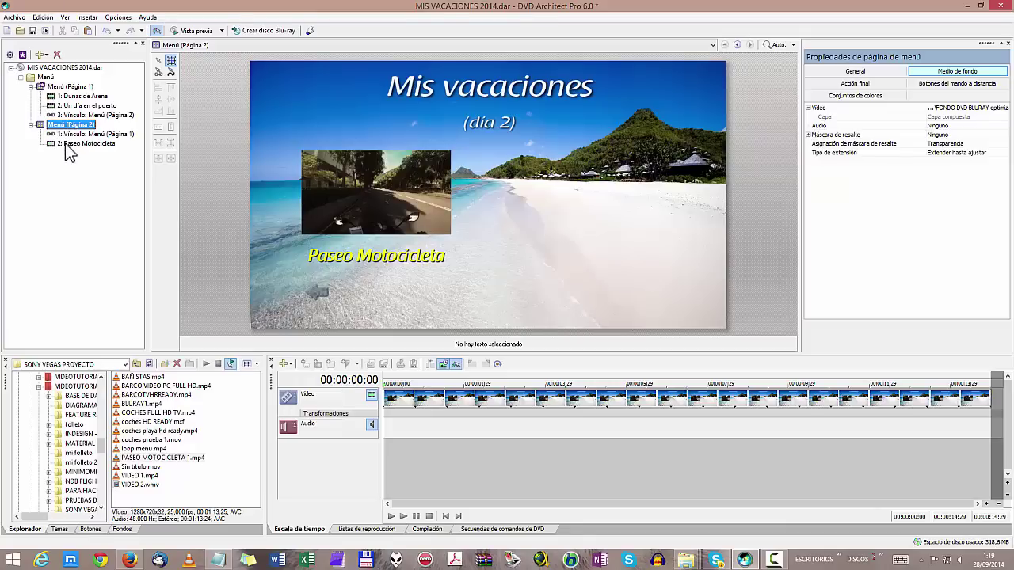
Open the Paseo Motocicleta title of menu page 2 and replace its timeline video and audio with PASEO MOTOCICLETA 1.mp4.
left_click(67, 144)
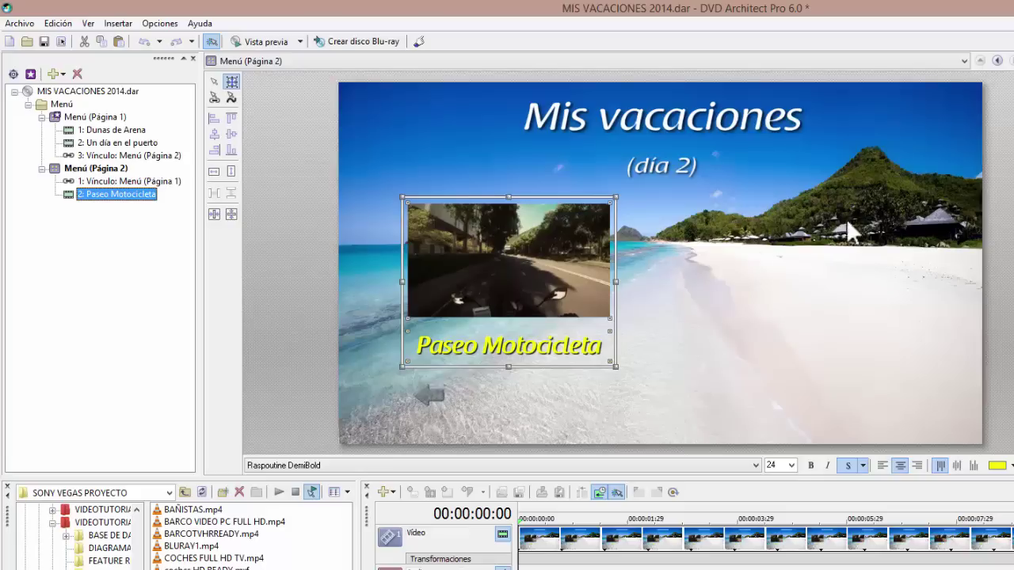
double_click(102, 196)
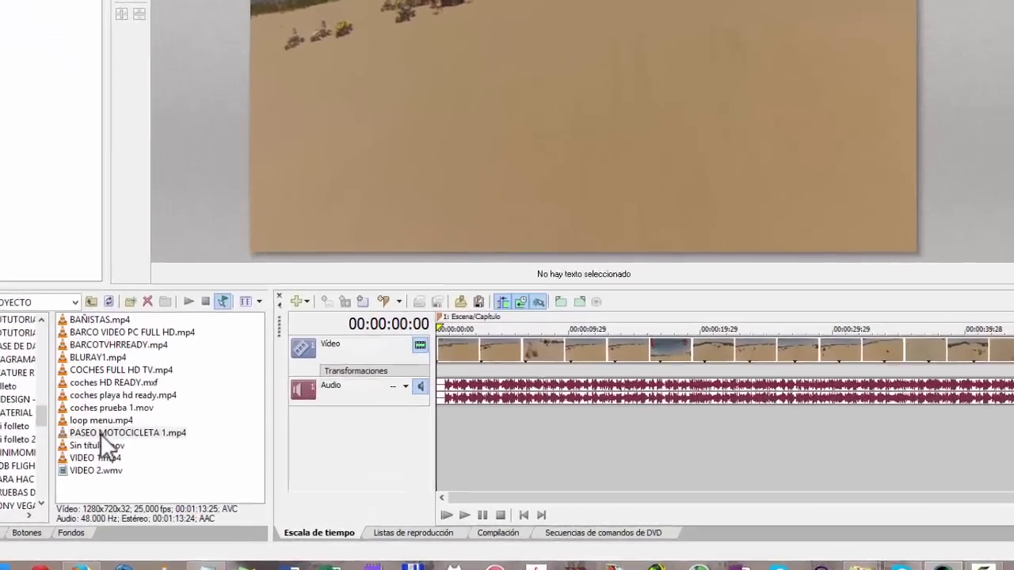
left_click(141, 458)
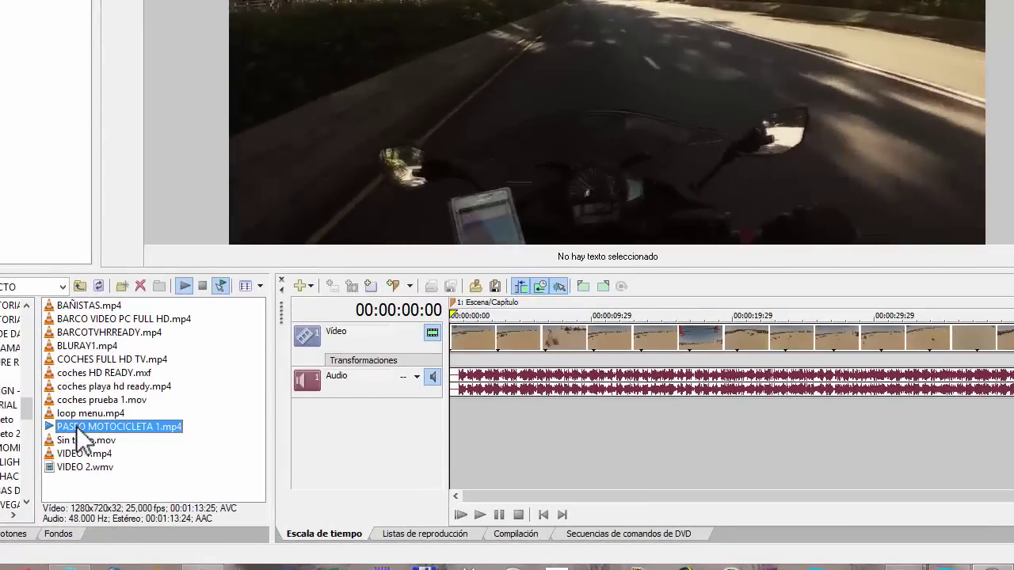
left_click_drag(76, 426, 461, 351)
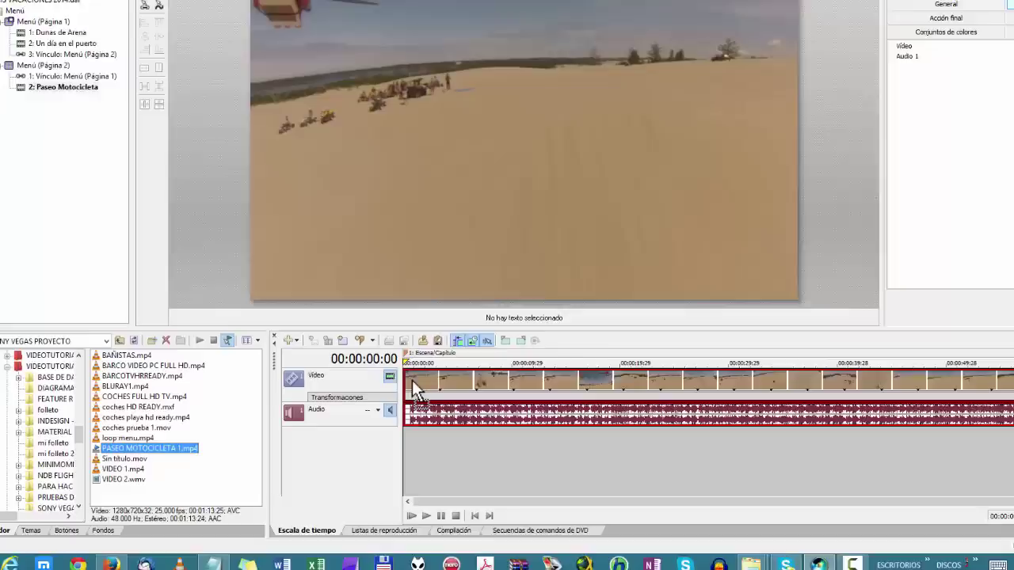
left_click_drag(416, 388, 393, 403)
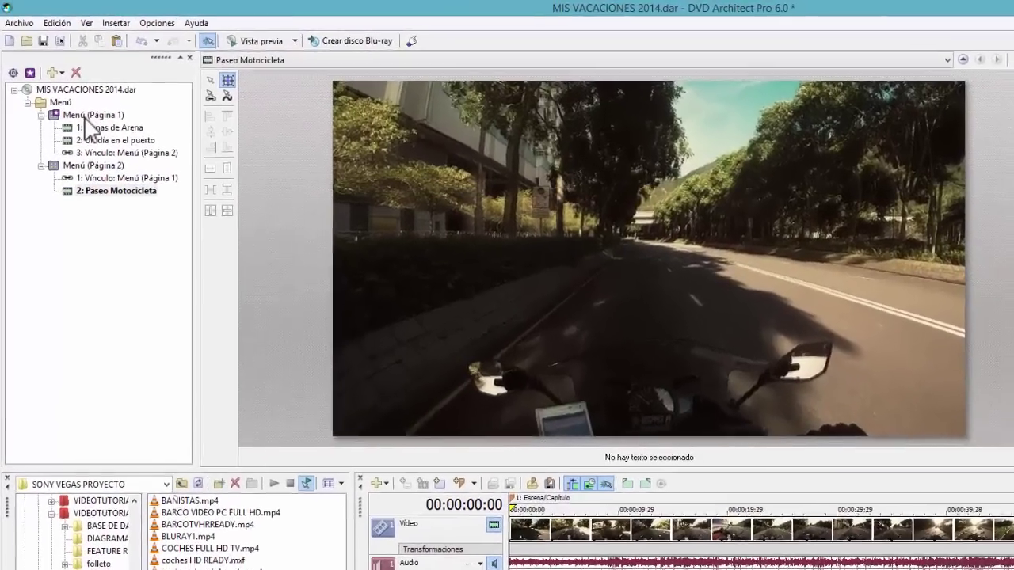
Check menu pages 1 and 2, and start the disc preview from page 1.
left_click(67, 88)
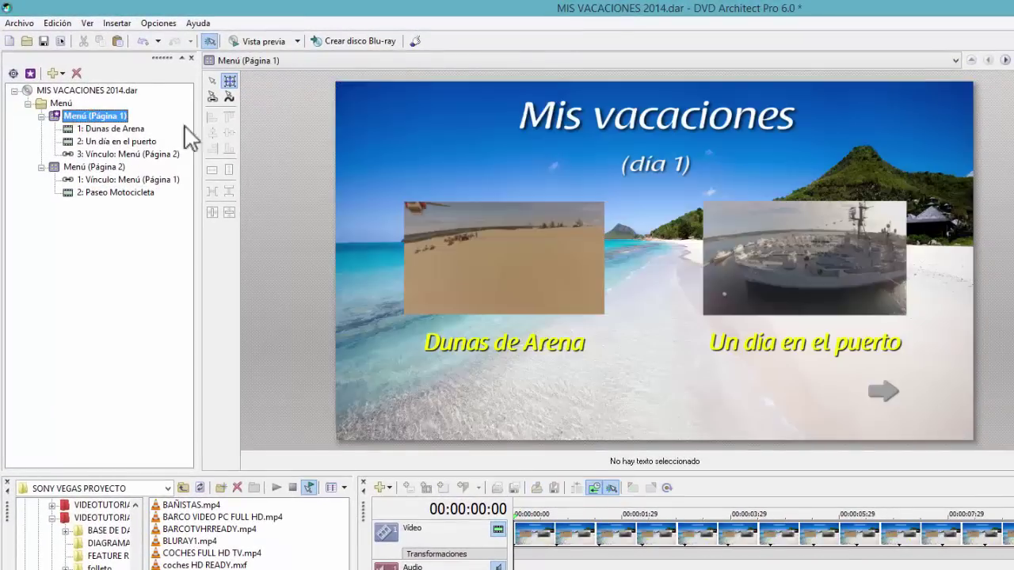
left_click(119, 168)
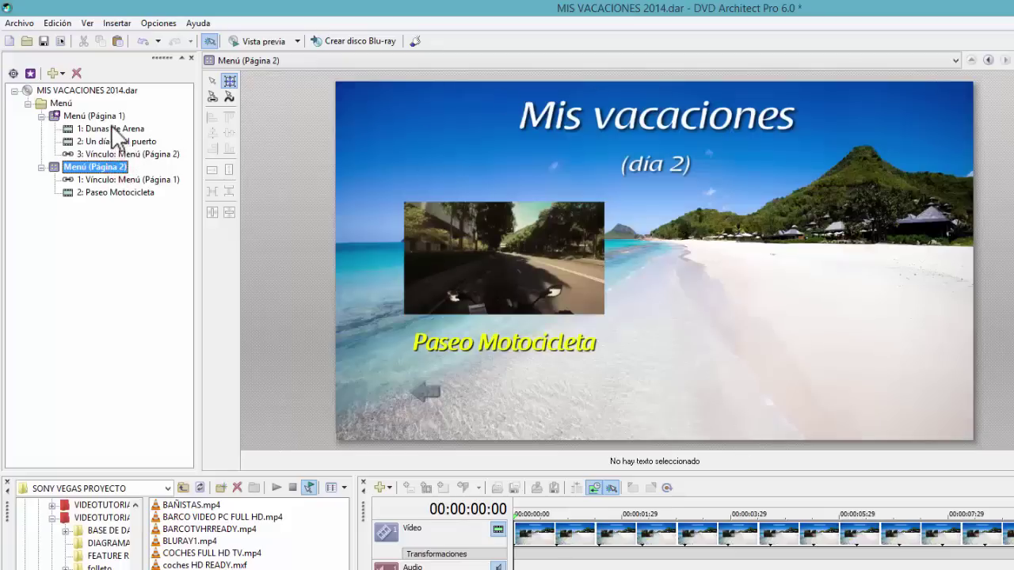
left_click(108, 116)
left_click(264, 41)
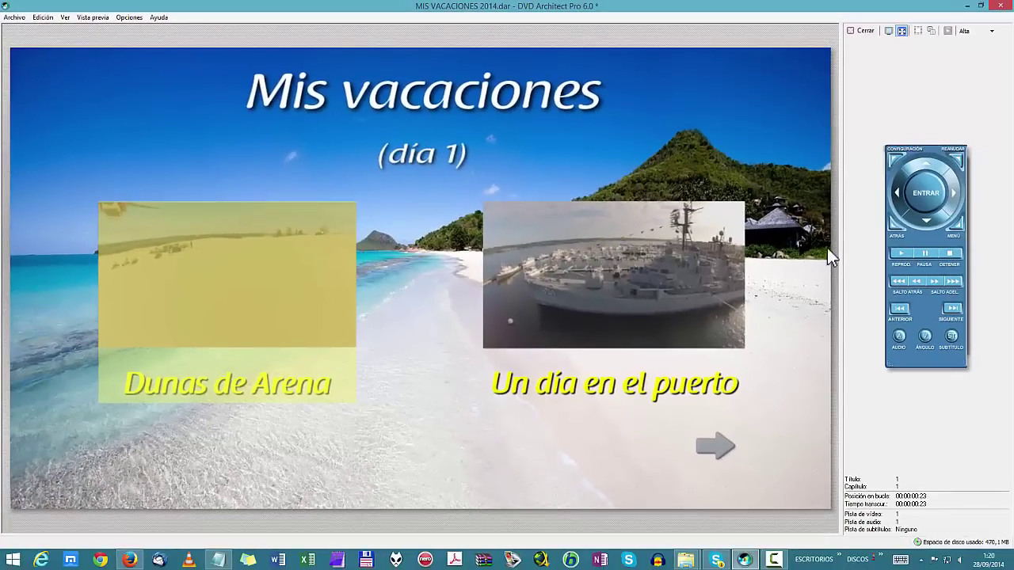
Follow the next-page arrow in the preview, play the Paseo Motocicleta video from page 2 and stop playback.
left_click(1013, 213)
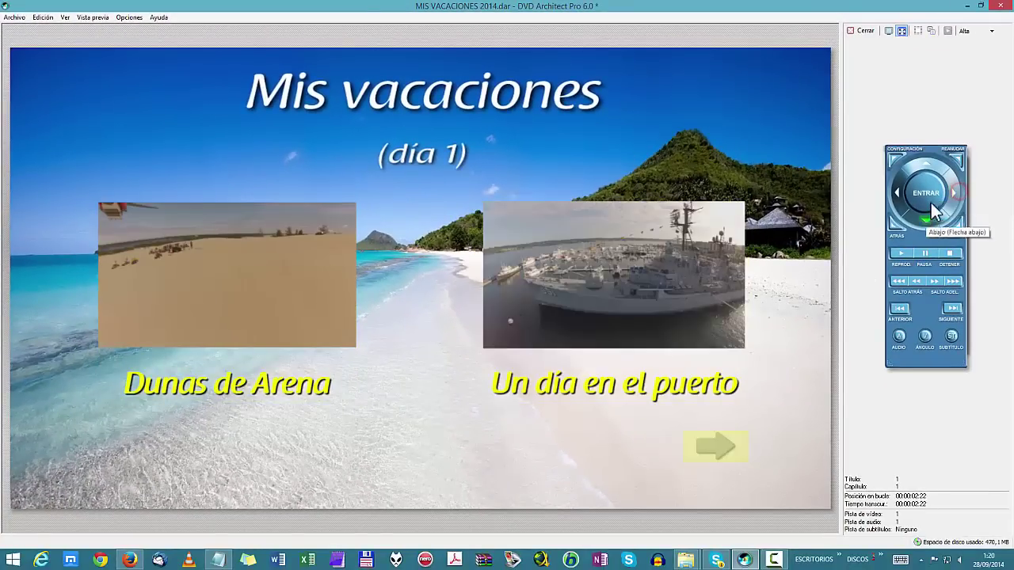
left_click(931, 198)
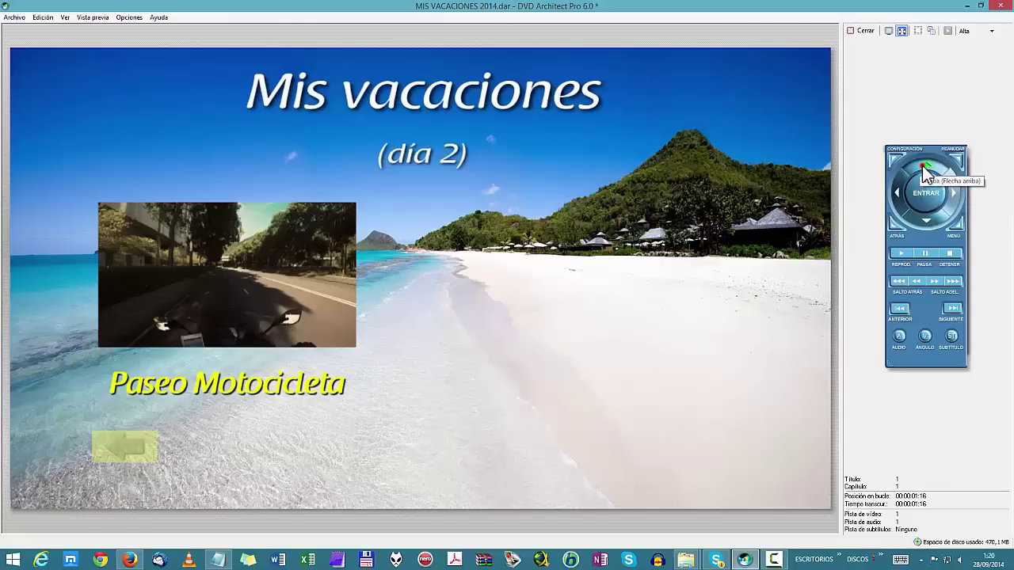
left_click(926, 165)
left_click(923, 199)
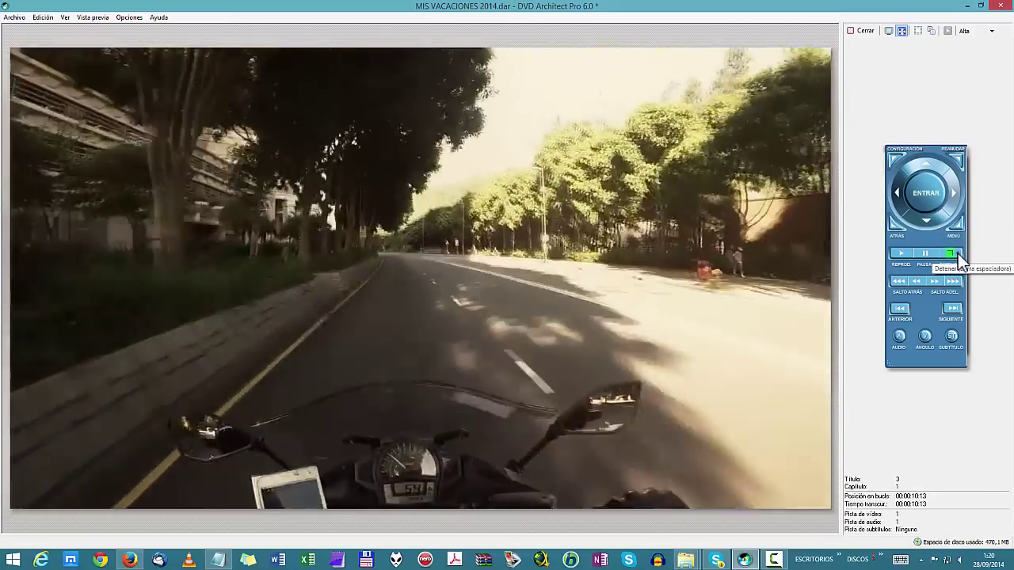
left_click(957, 254)
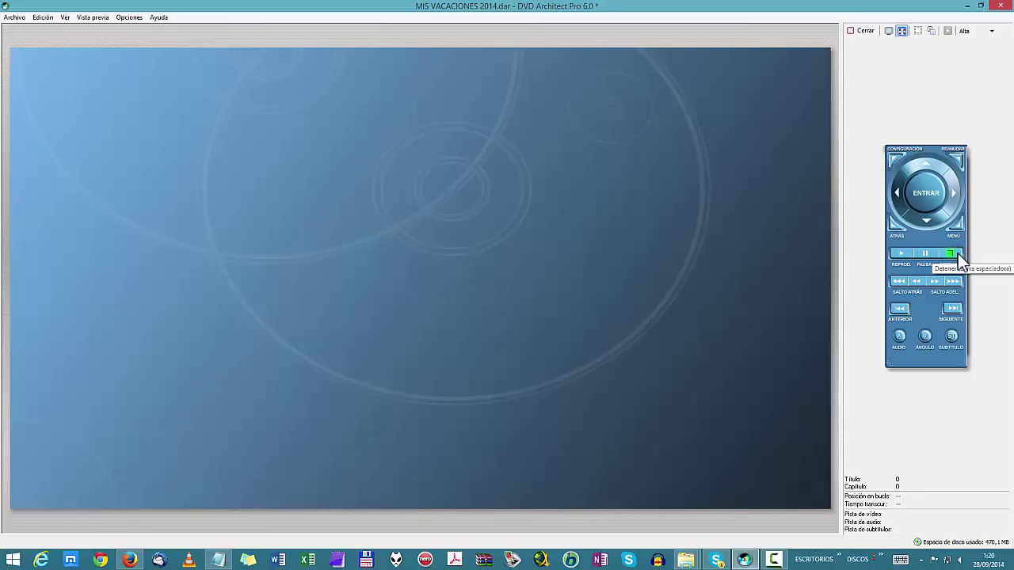
Restart the disc preview, play the Dunas de Arena video from the first menu and stop playback.
left_click(903, 252)
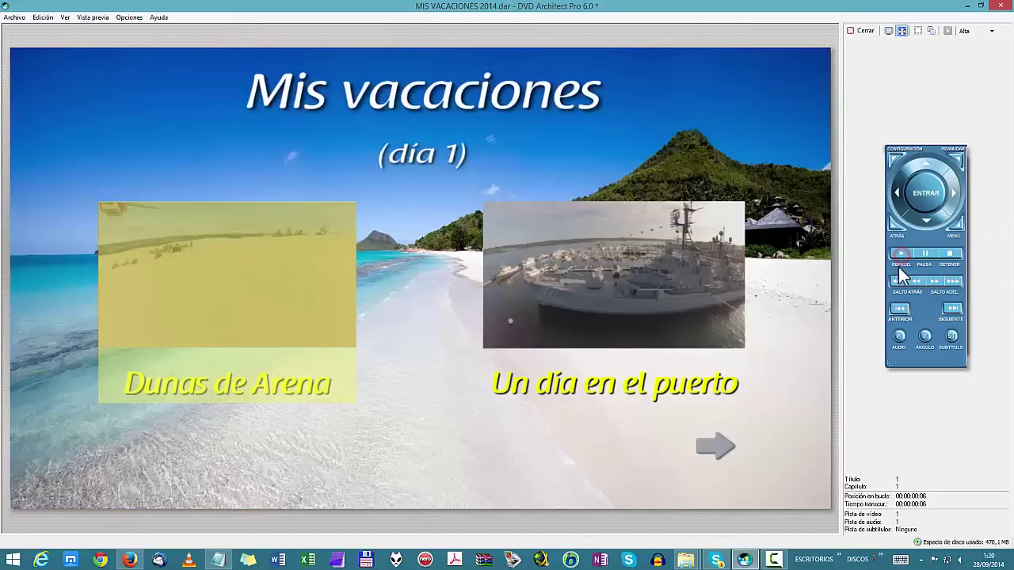
left_click(930, 197)
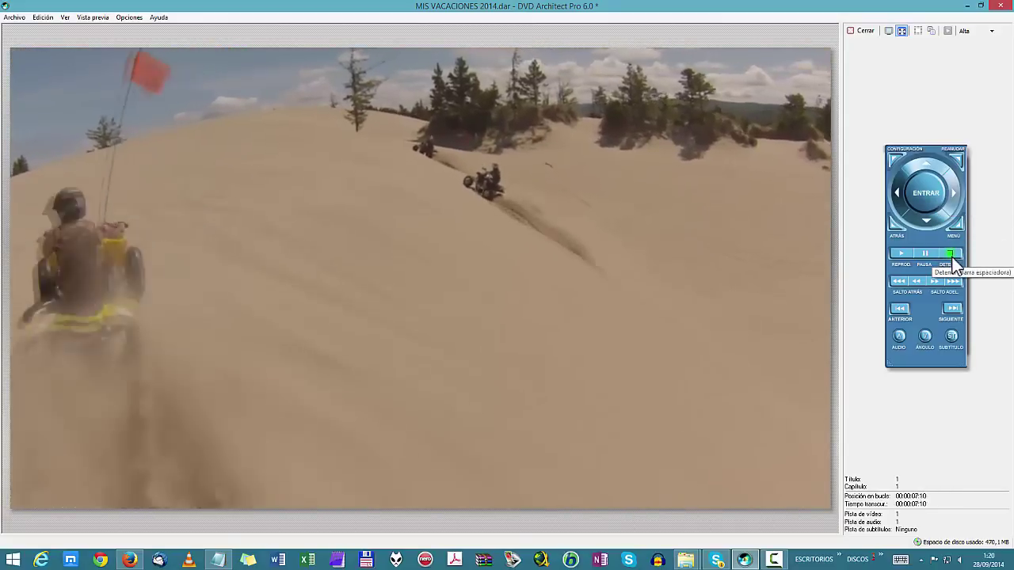
left_click(953, 256)
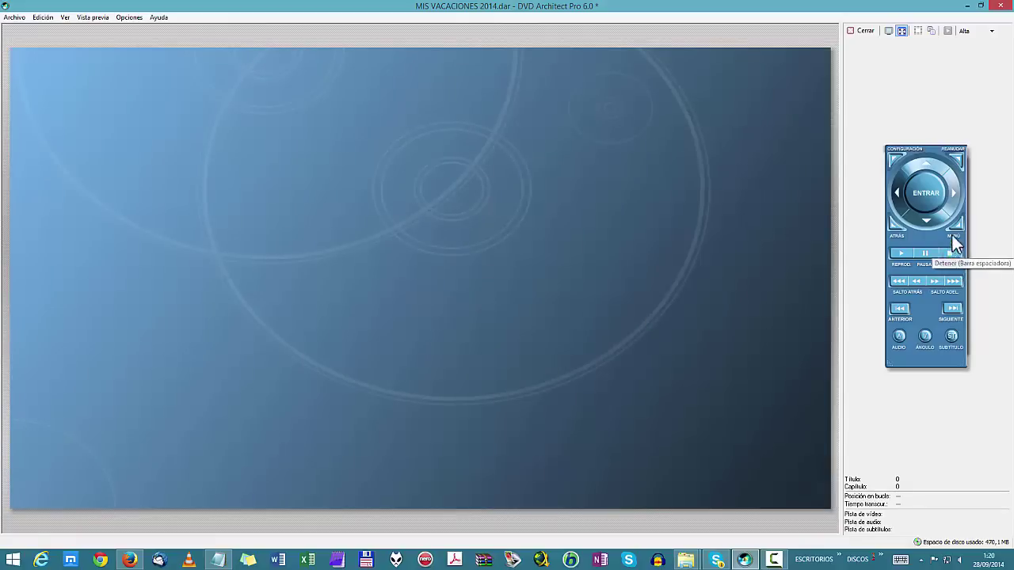
Restart the preview, play the Un día en el puerto video and close the preview after stopping it.
left_click(903, 254)
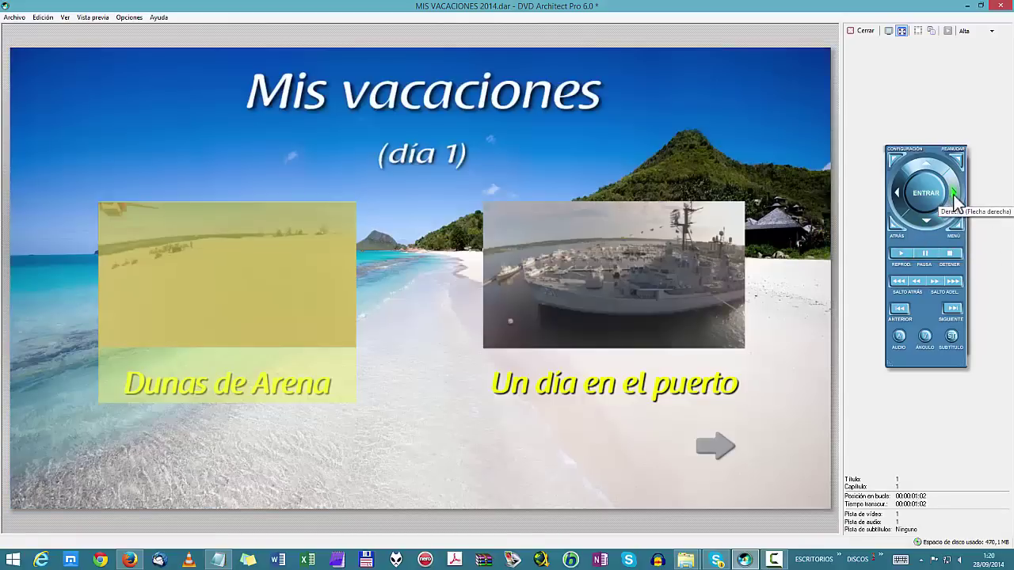
left_click(953, 193)
left_click(922, 192)
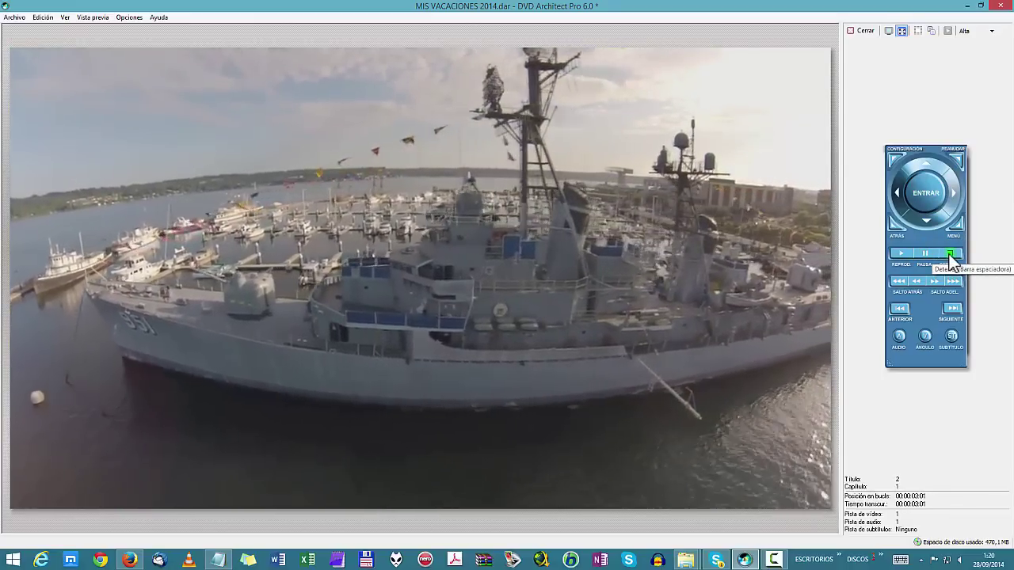
left_click(950, 254)
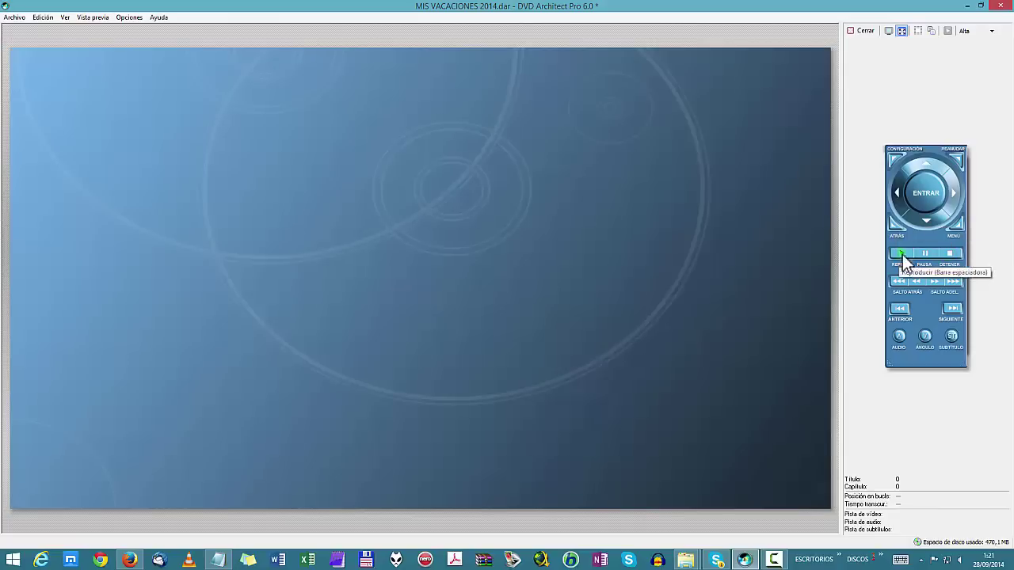
left_click(862, 31)
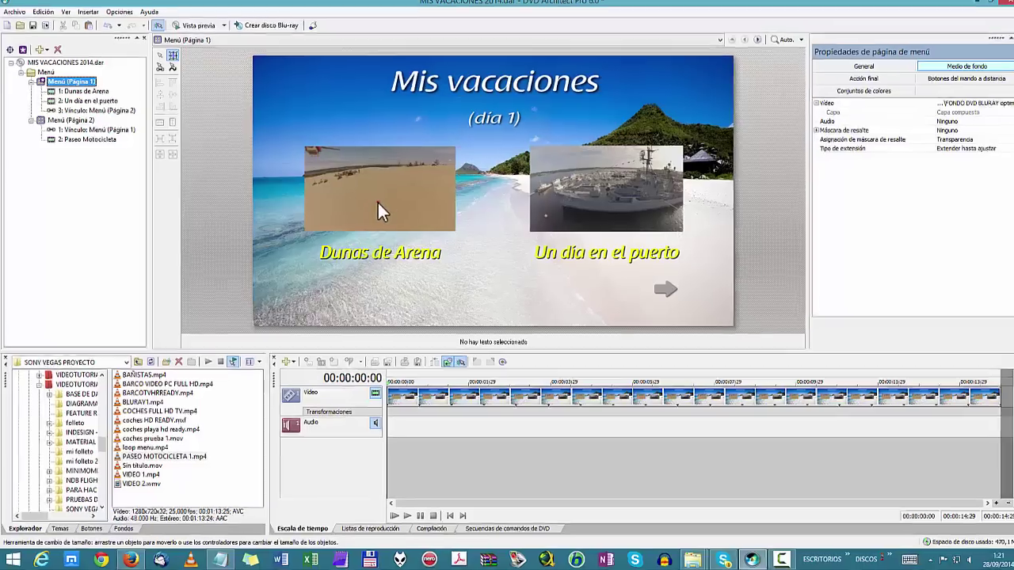
Replace the Dunas de Arena button on menu page 1 with the light grey rounded frame from the button library.
left_click(376, 202)
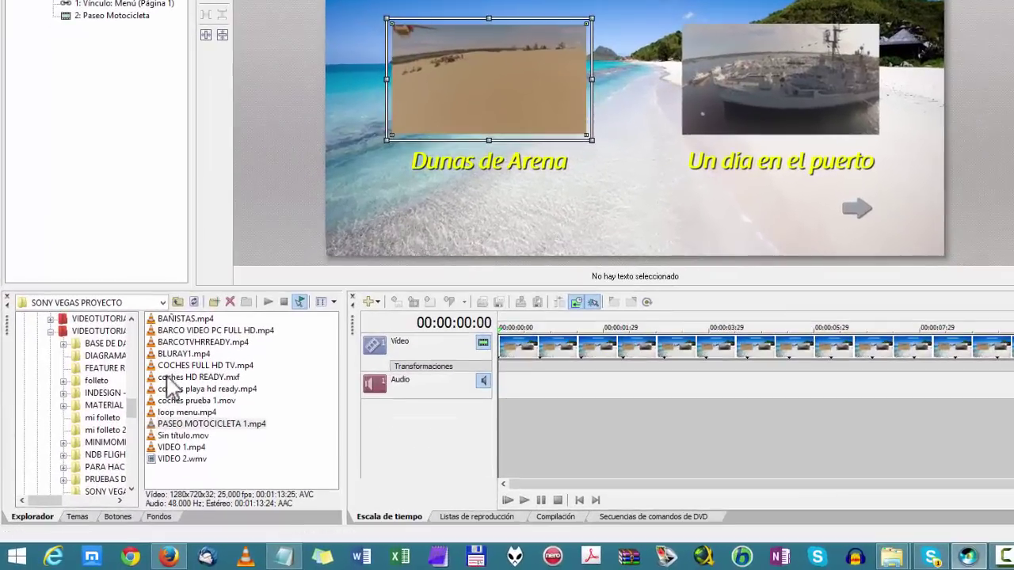
left_click(117, 516)
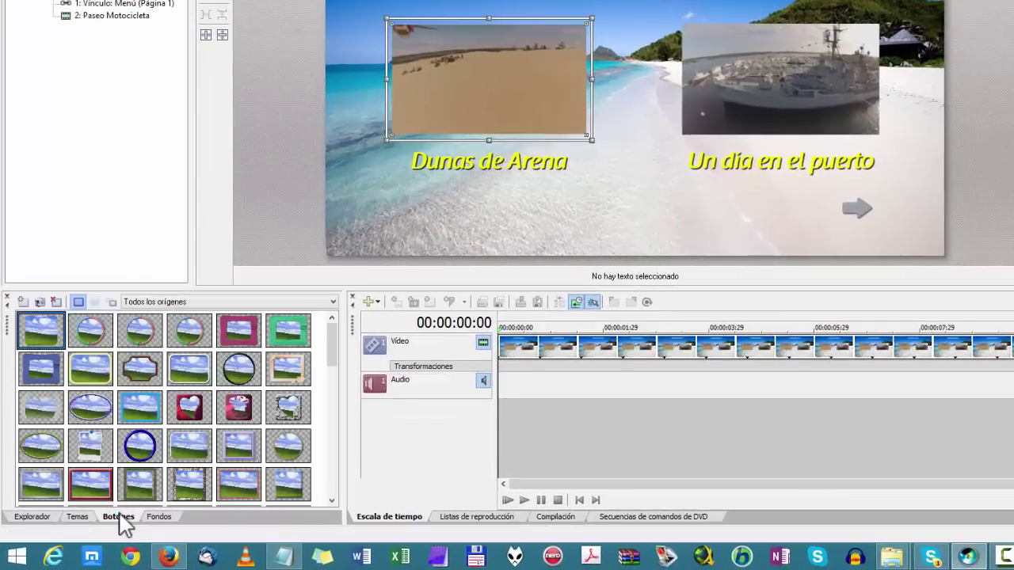
left_click(185, 377)
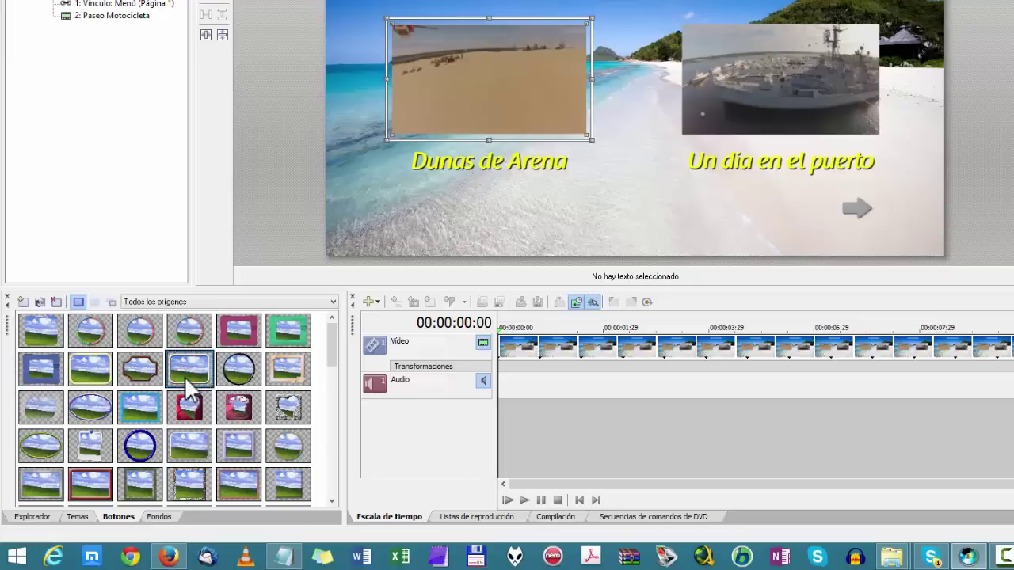
right_click(185, 378)
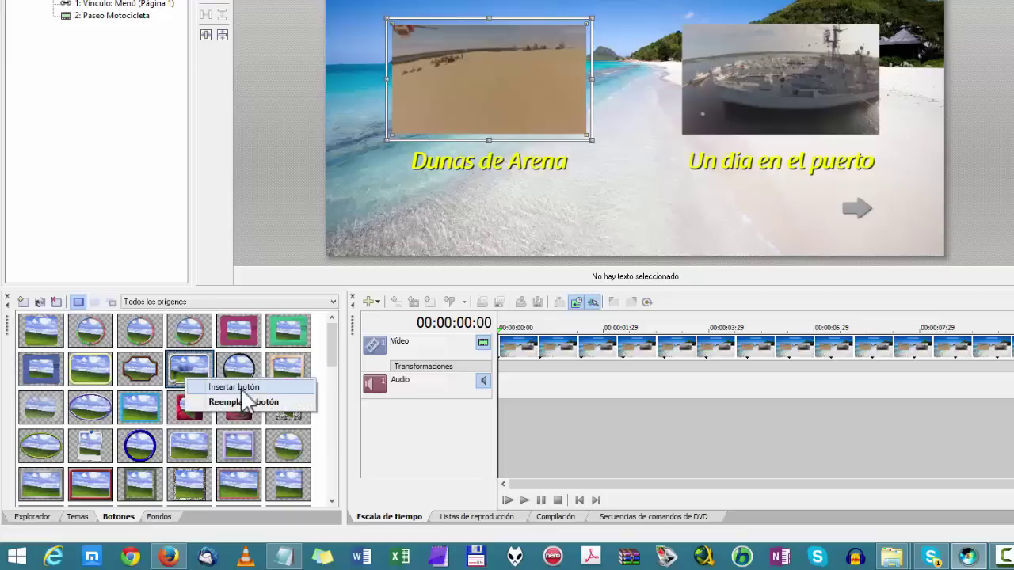
left_click(240, 402)
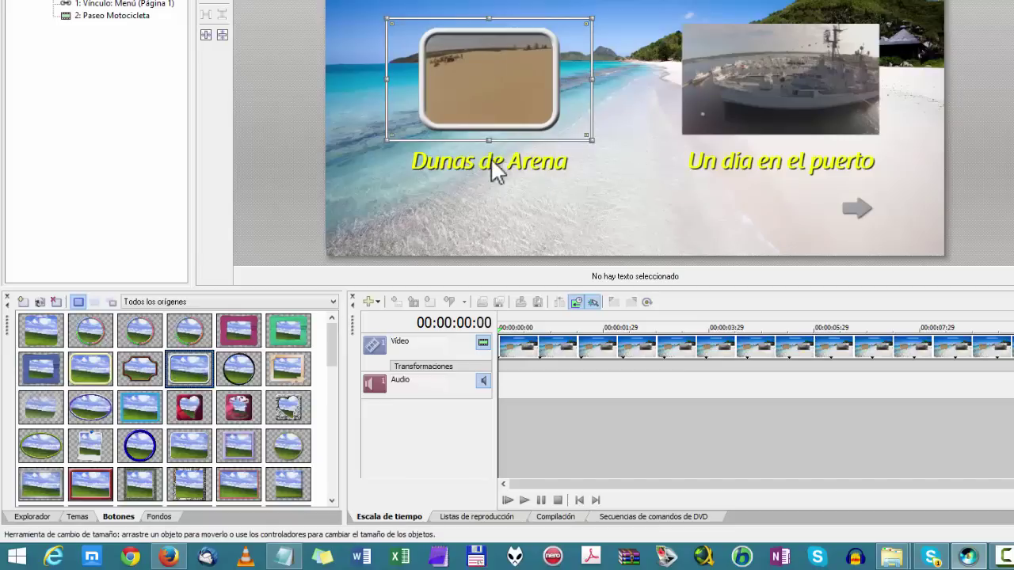
Try the pale yellow rounded frame and the red bell-shaped frame as replacements for the Dunas de Arena button.
right_click(98, 371)
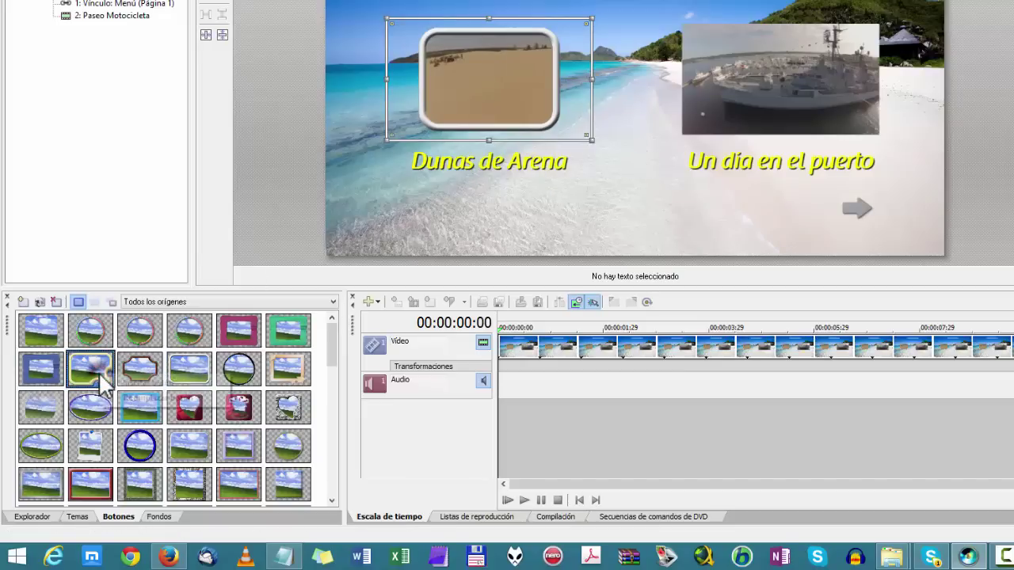
left_click(146, 398)
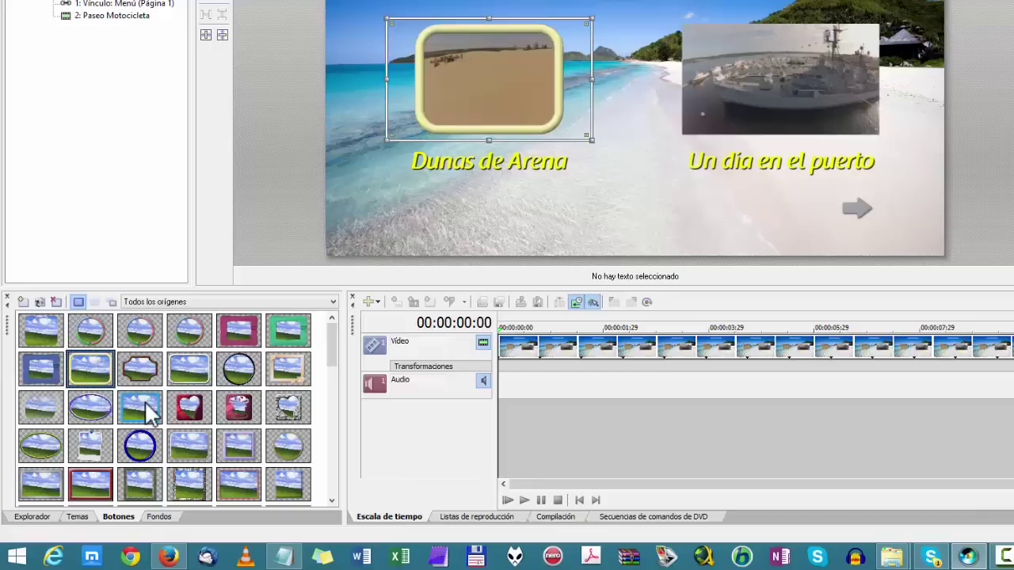
right_click(245, 405)
left_click(293, 429)
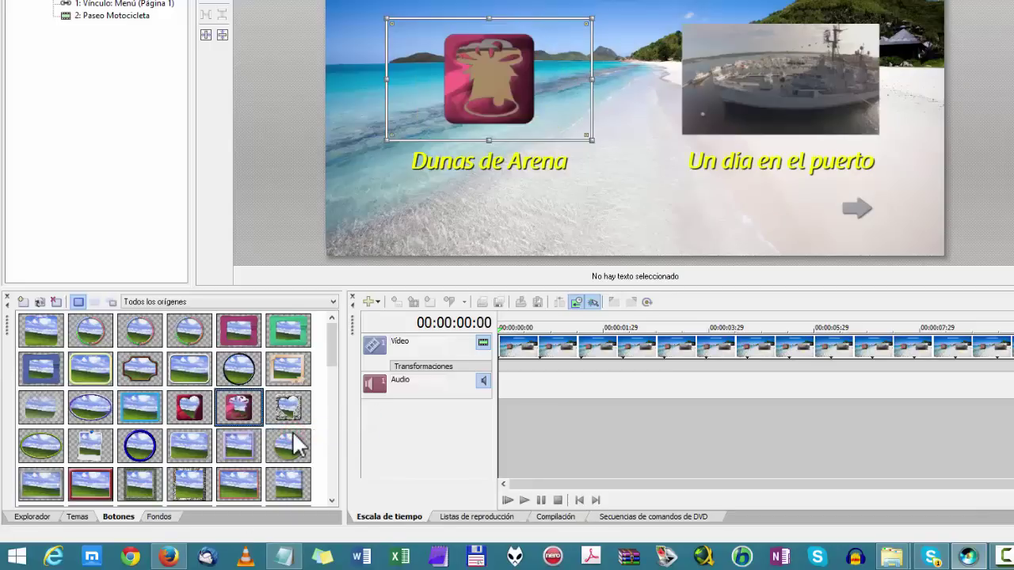
Try the stone heart frame and the thin white rounded frame on the Dunas de Arena button.
left_click(274, 406)
right_click(274, 406)
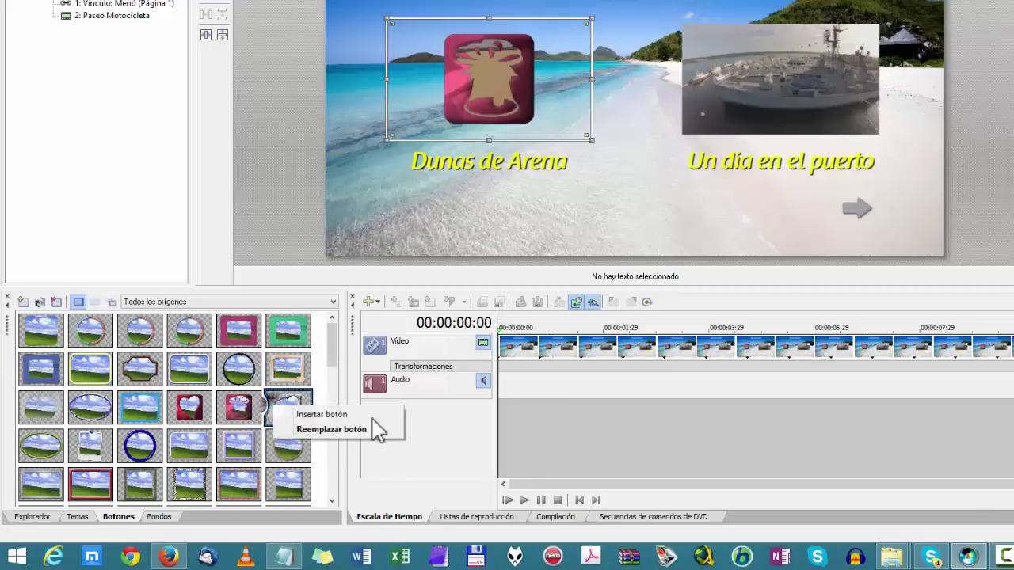
left_click(372, 428)
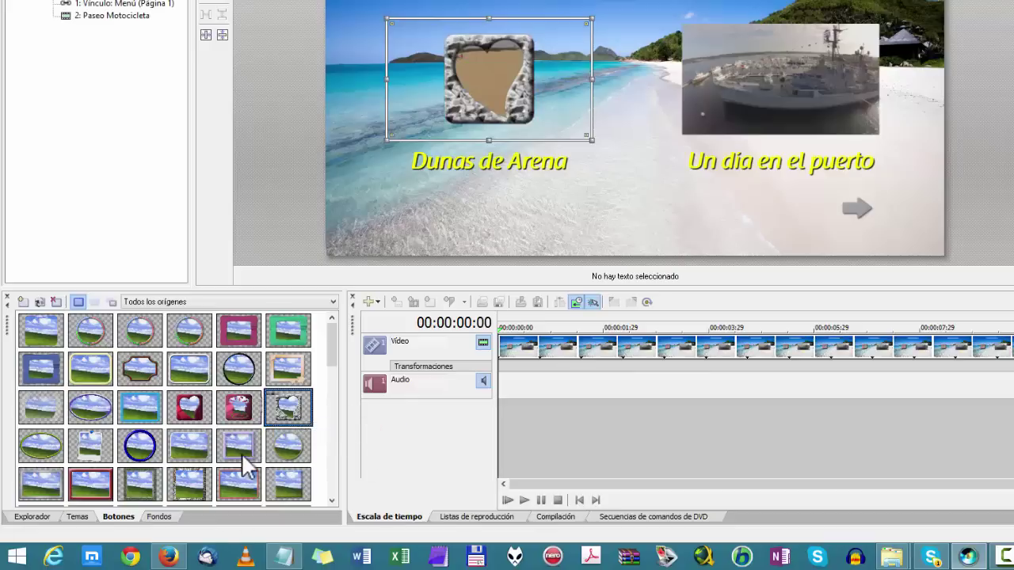
right_click(195, 448)
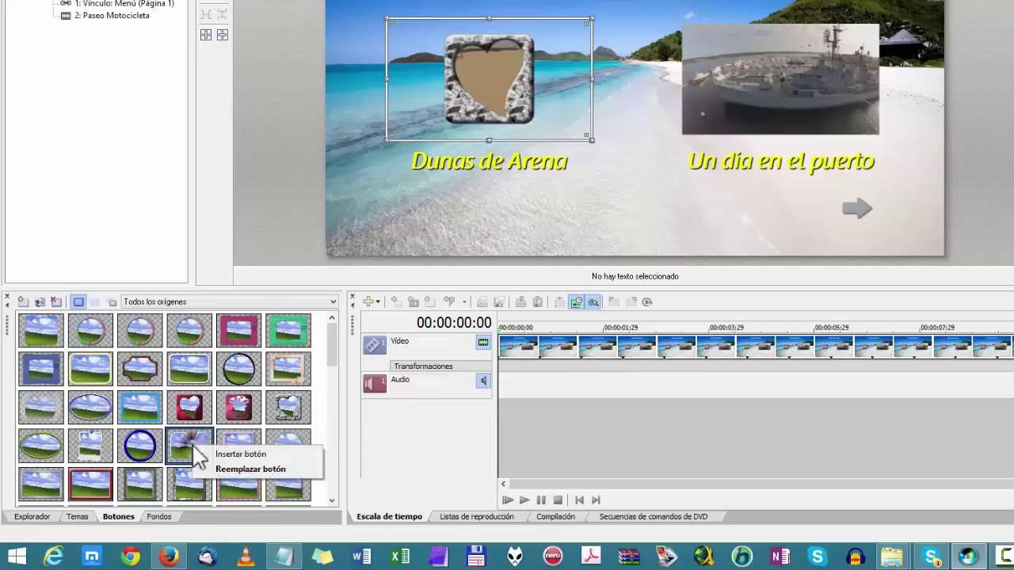
left_click(239, 470)
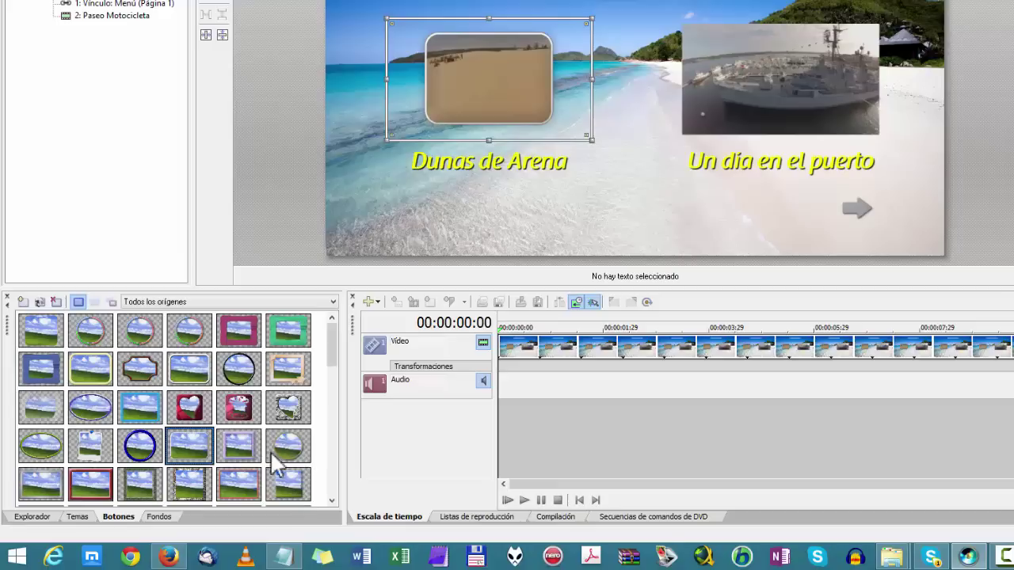
Try the thin red rectangular frame and the thick dark red rounded frame on the Dunas de Arena button.
right_click(252, 478)
left_click(267, 500)
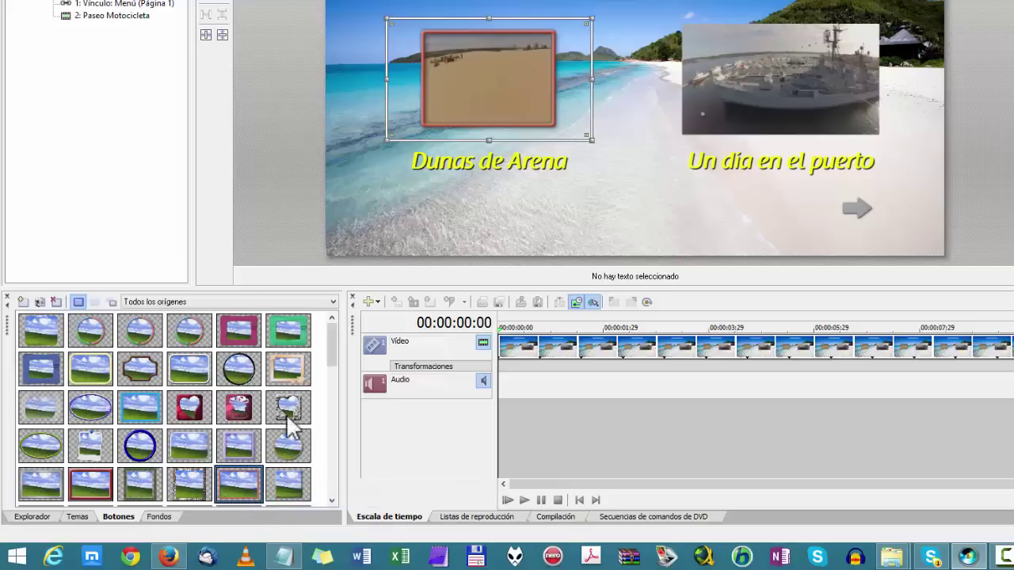
scroll(336, 384, "down", 6)
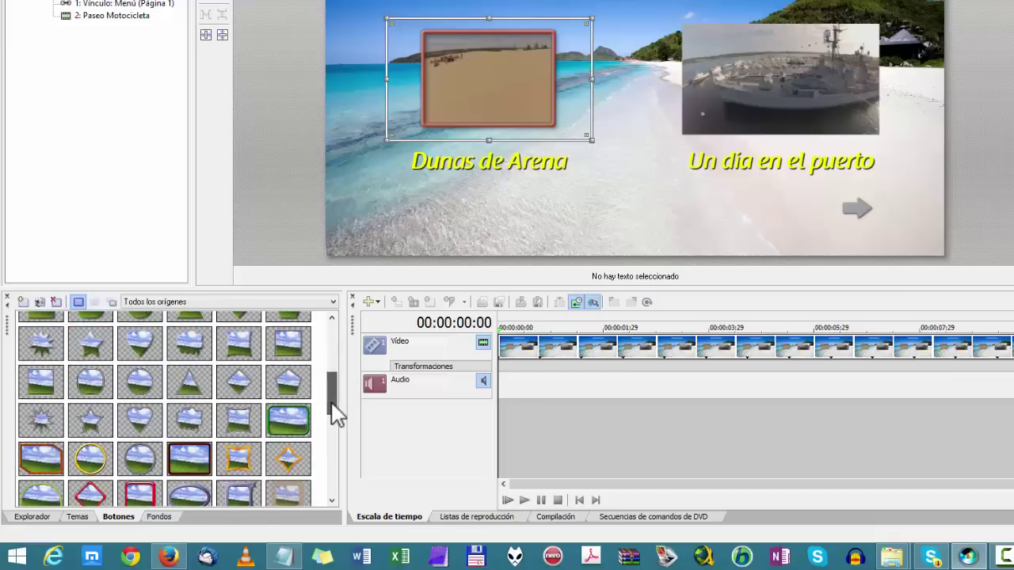
right_click(183, 473)
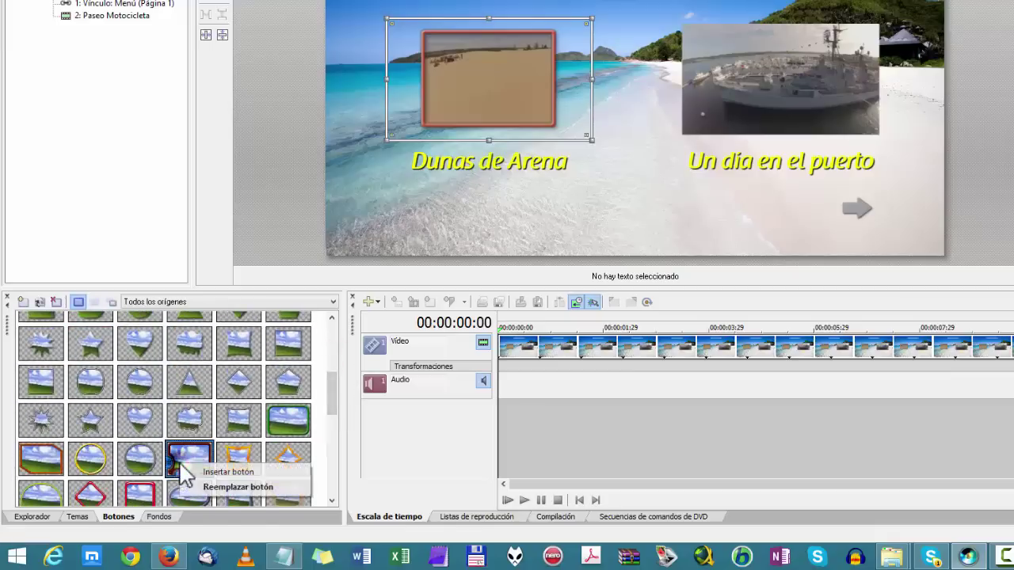
left_click(212, 486)
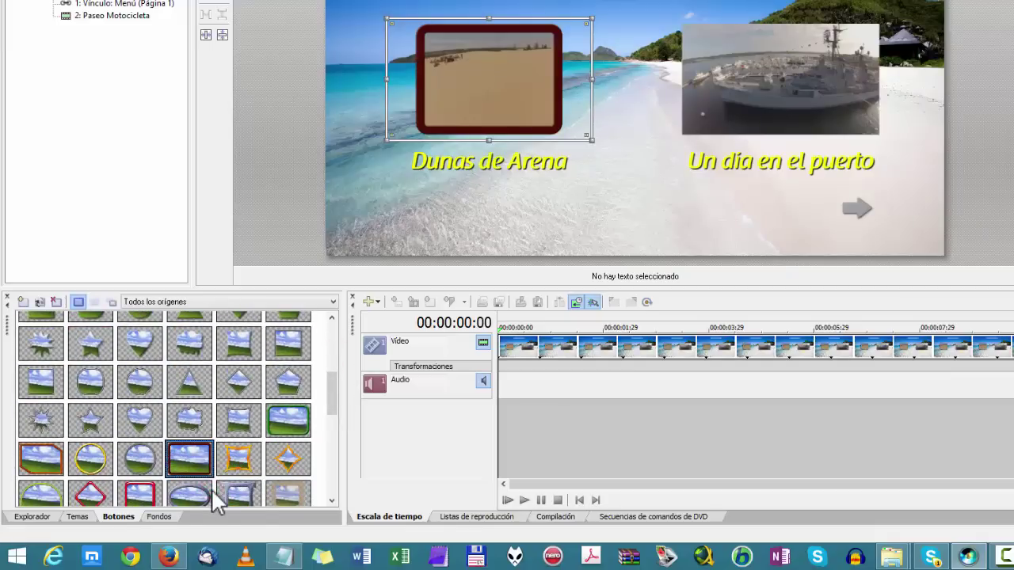
Try the teal rectangular frame as the replacement style for the Dunas de Arena button.
left_click_drag(328, 401, 328, 458)
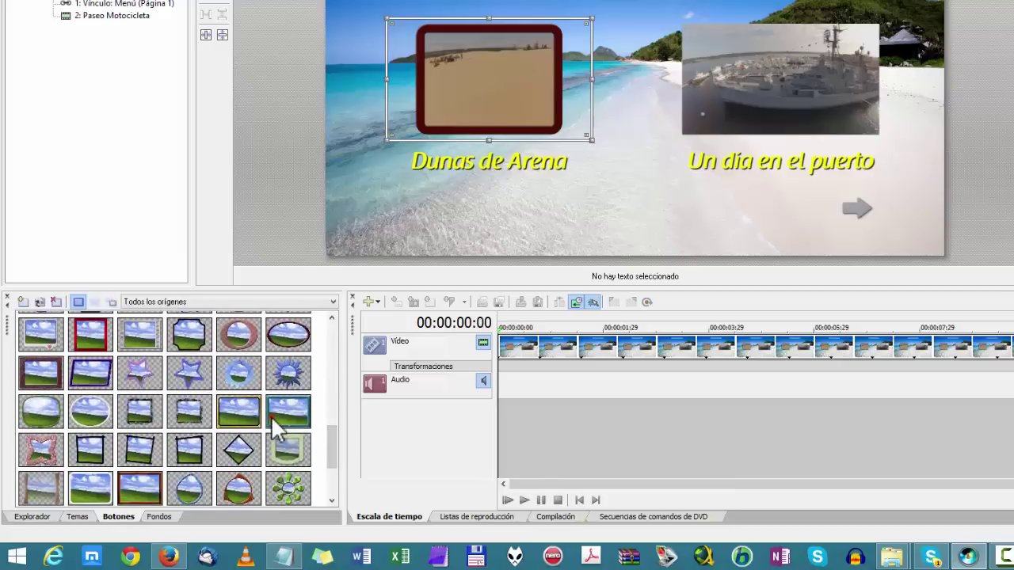
right_click(273, 417)
left_click(325, 443)
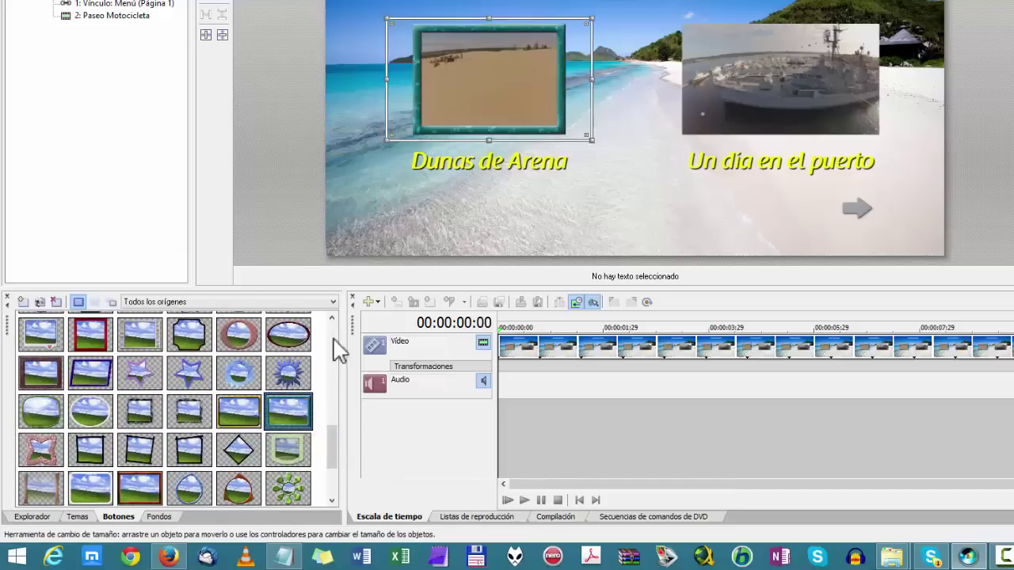
Replace the Dunas de Arena button with the thick white rounded frame style.
left_click(97, 487)
right_click(99, 491)
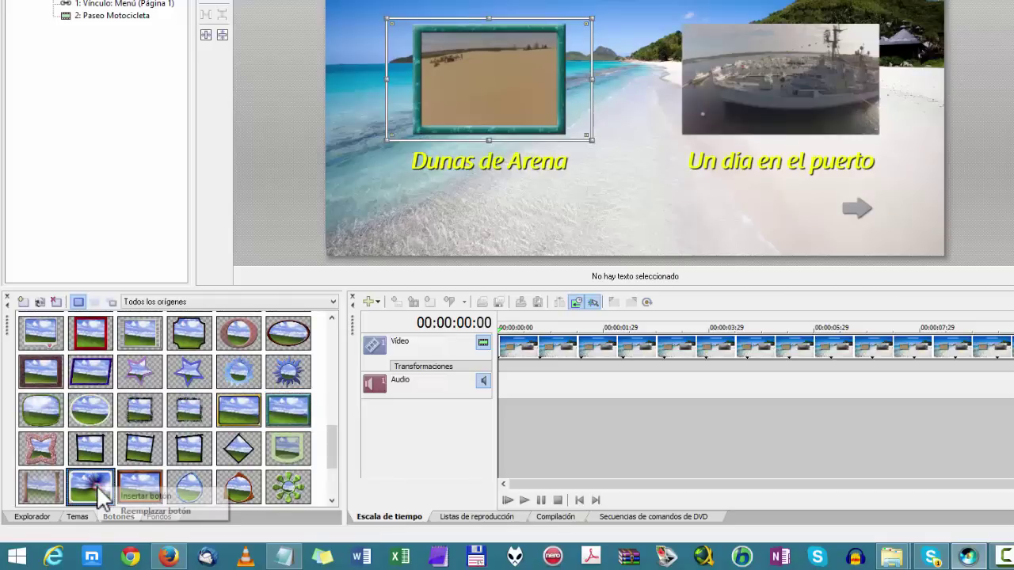
left_click(190, 511)
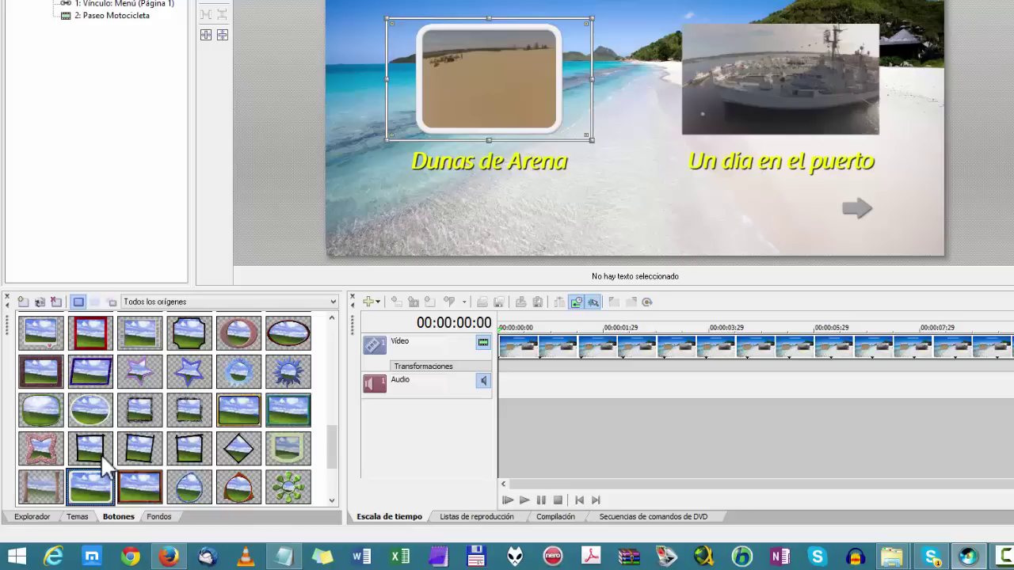
Try the orange-red rectangular frame and the brown rounded frame on the Dunas de Arena button.
left_click(92, 372)
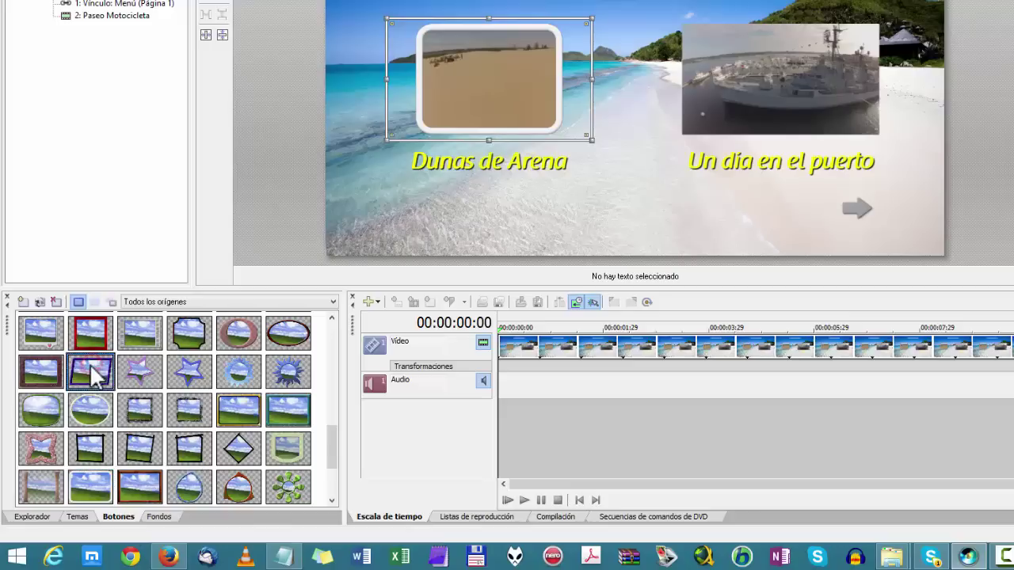
left_click(140, 487)
right_click(159, 501)
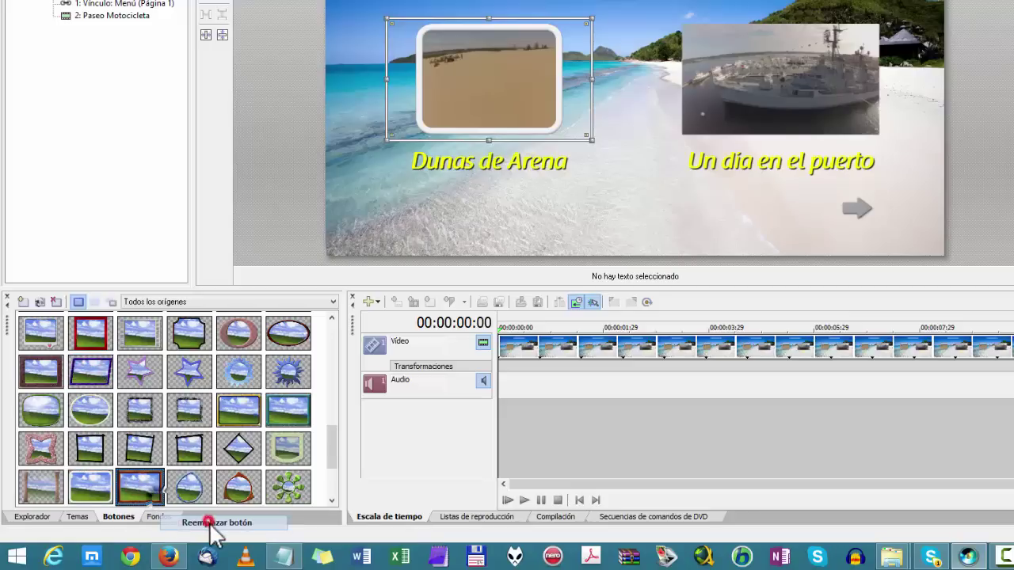
left_click(214, 523)
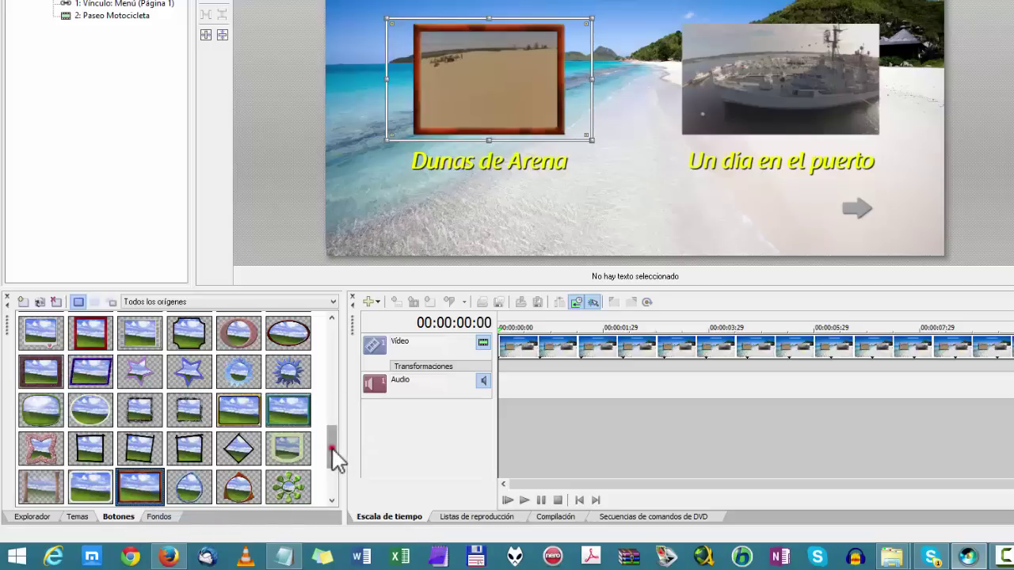
left_click_drag(332, 450, 336, 475)
left_click(176, 461)
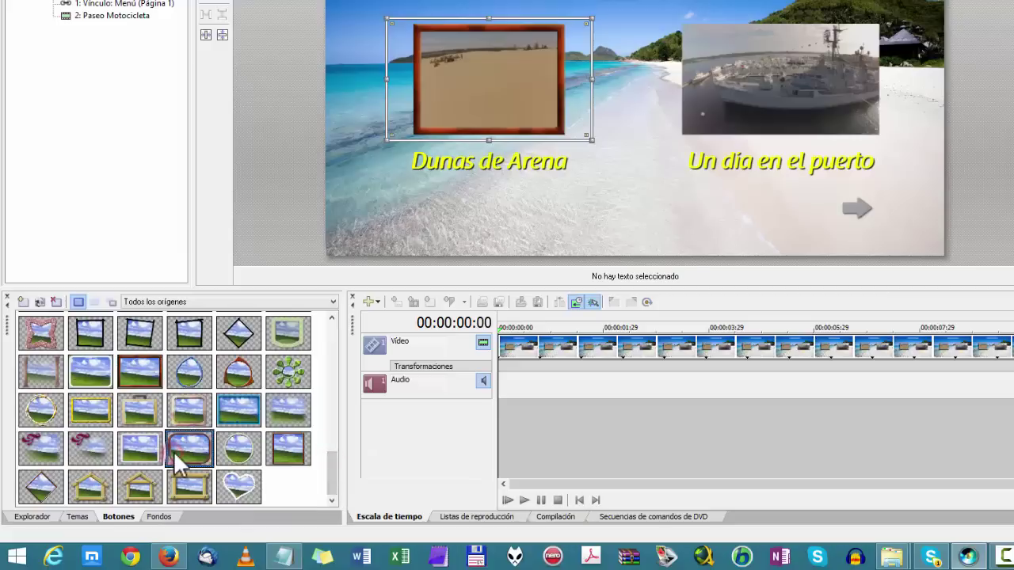
right_click(174, 452)
left_click(236, 479)
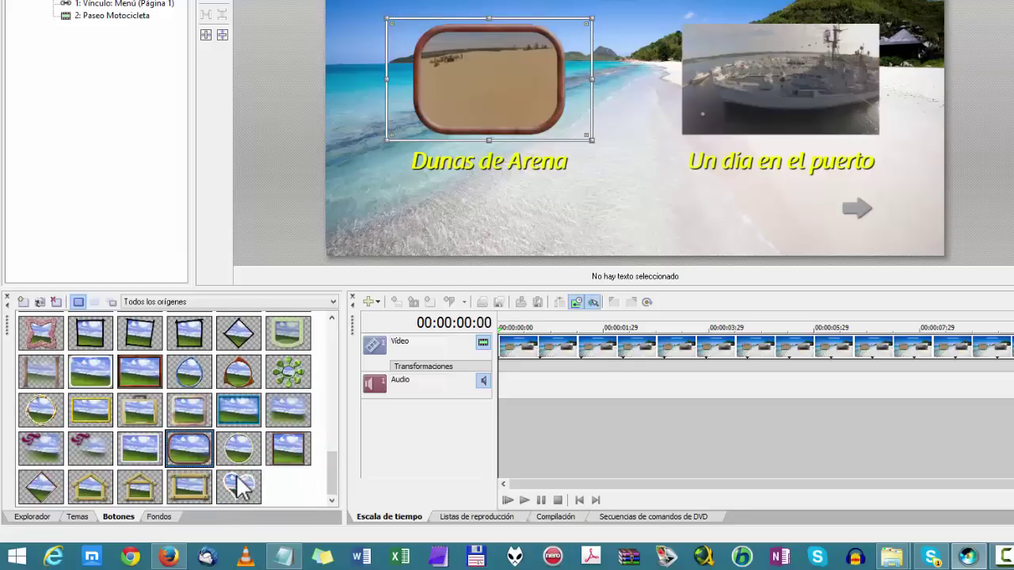
Try the purple oval frame and the multicoloured ring frame on the Dunas de Arena button.
left_click_drag(333, 469, 334, 348)
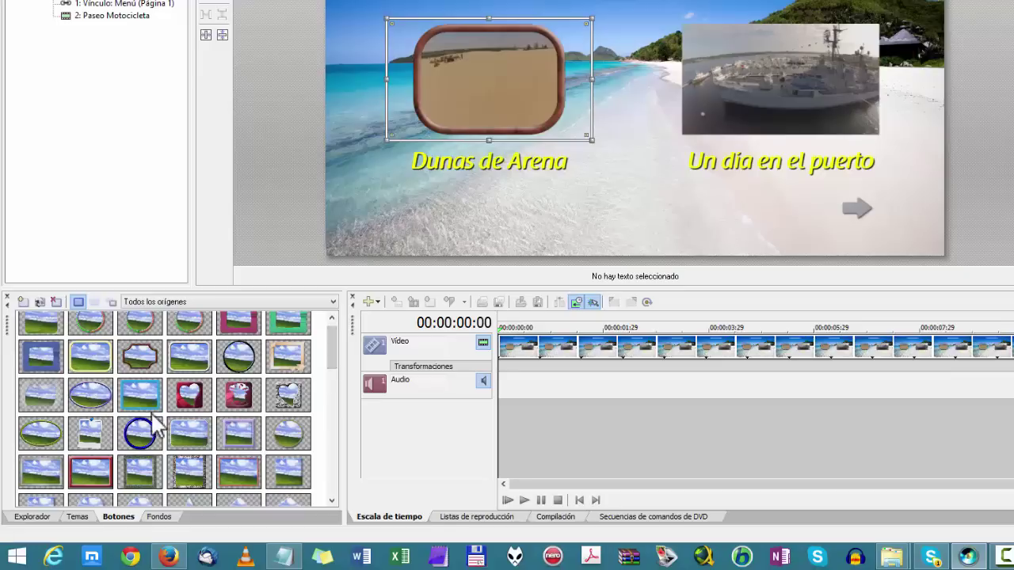
right_click(90, 398)
left_click(148, 420)
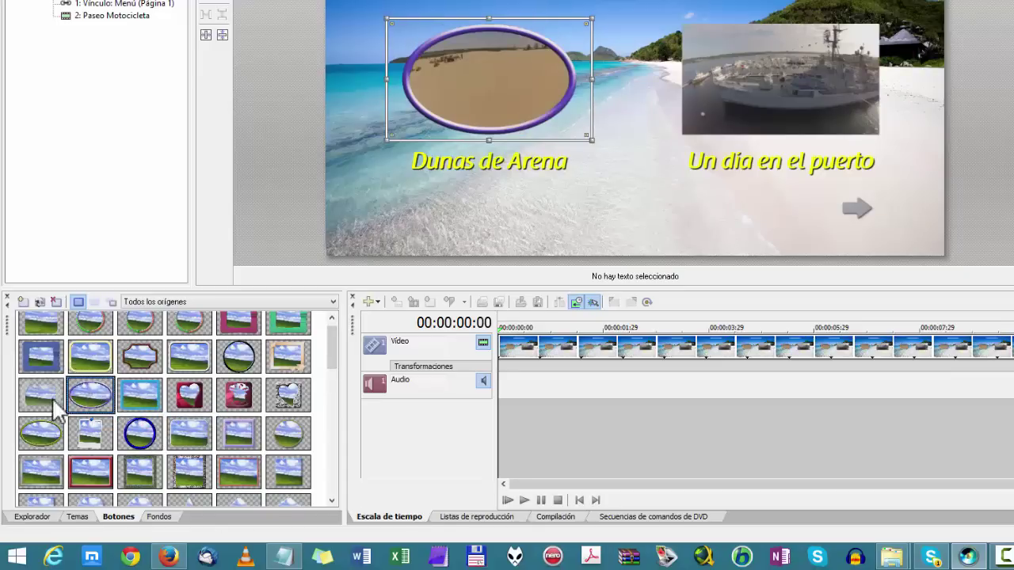
left_click_drag(334, 350, 333, 342)
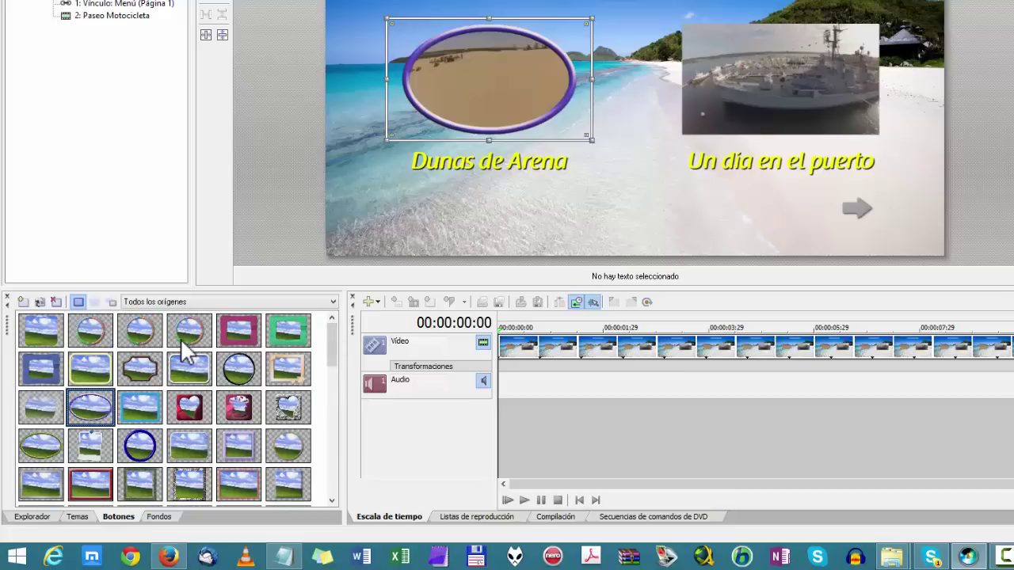
right_click(135, 342)
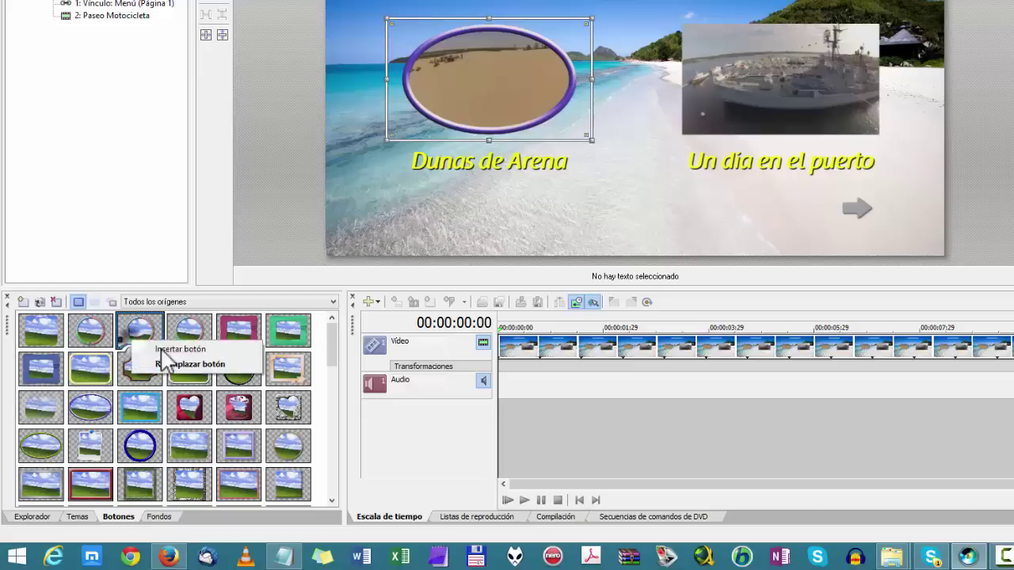
left_click(198, 365)
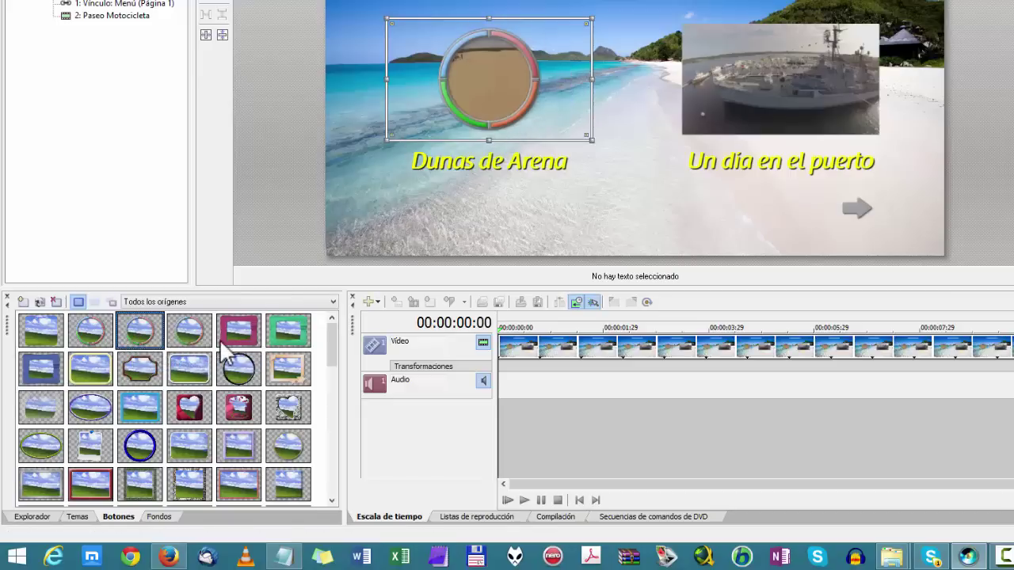
Try the thick blue wavy frame and the photo-corner style on the Dunas de Arena button.
left_click(52, 377)
right_click(53, 377)
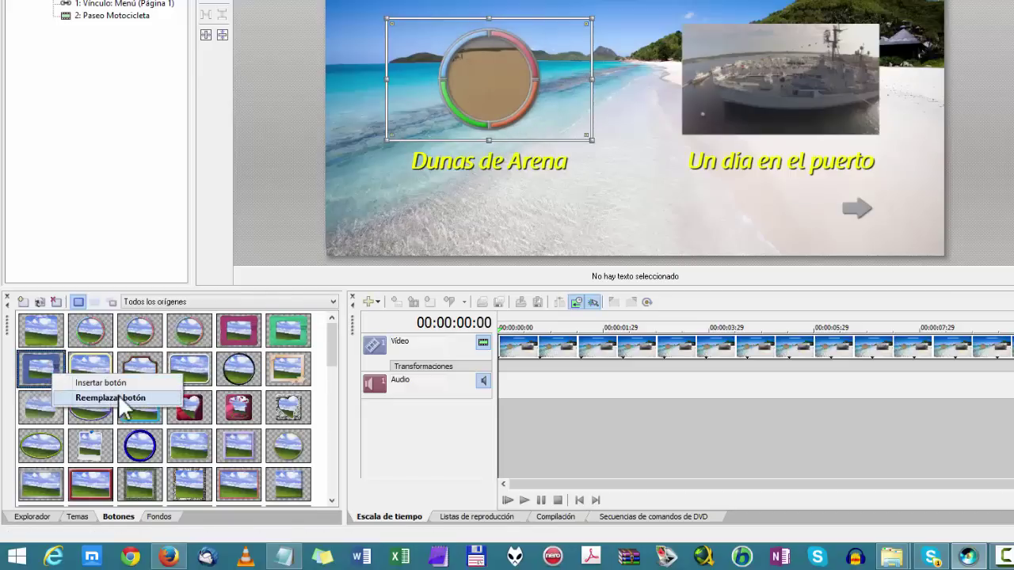
left_click(118, 394)
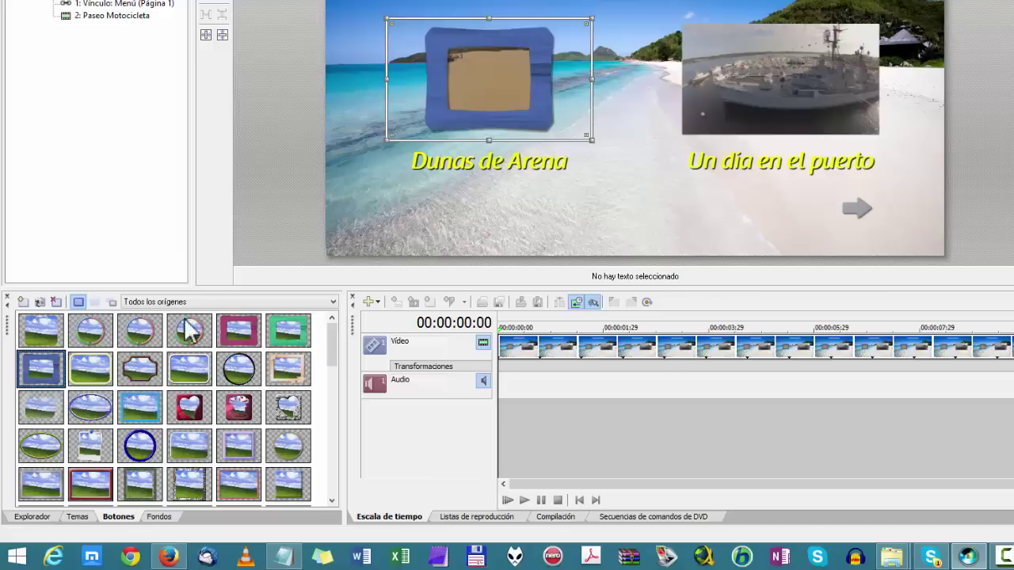
left_click(43, 338)
right_click(45, 339)
left_click(105, 363)
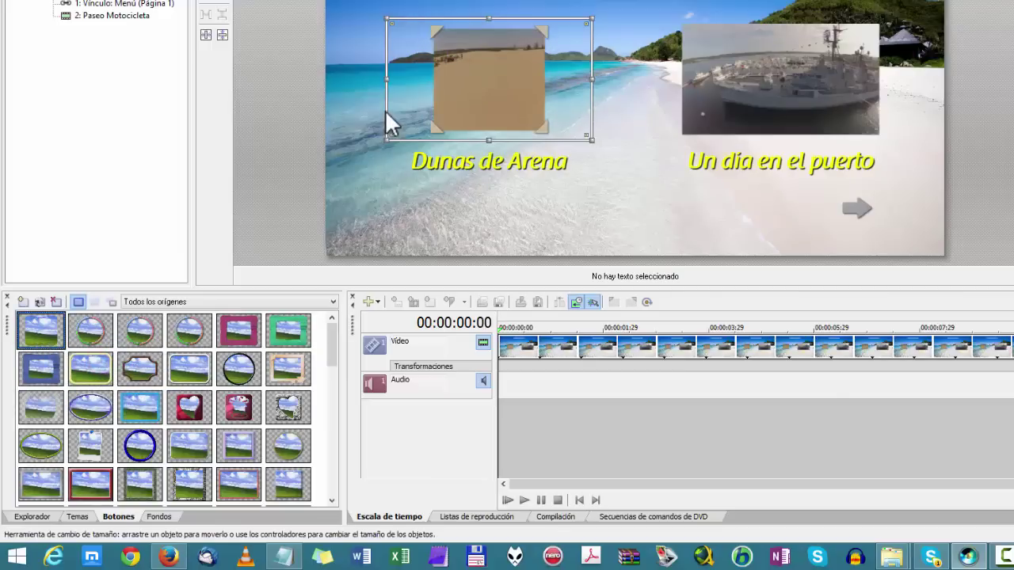
Try the stone-textured rectangular frame and the grey metallic frame on the Dunas de Arena button.
right_click(201, 485)
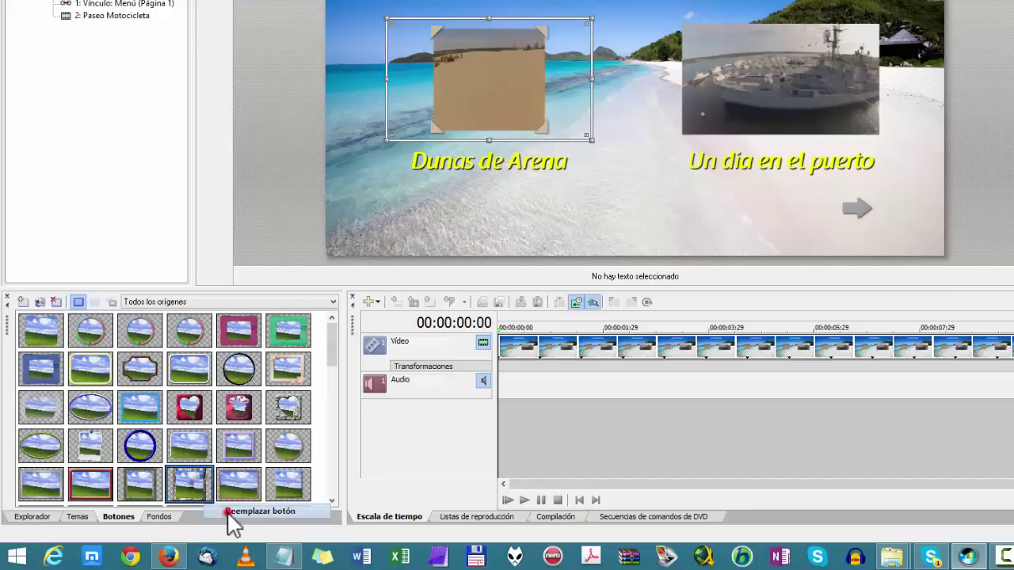
left_click(230, 514)
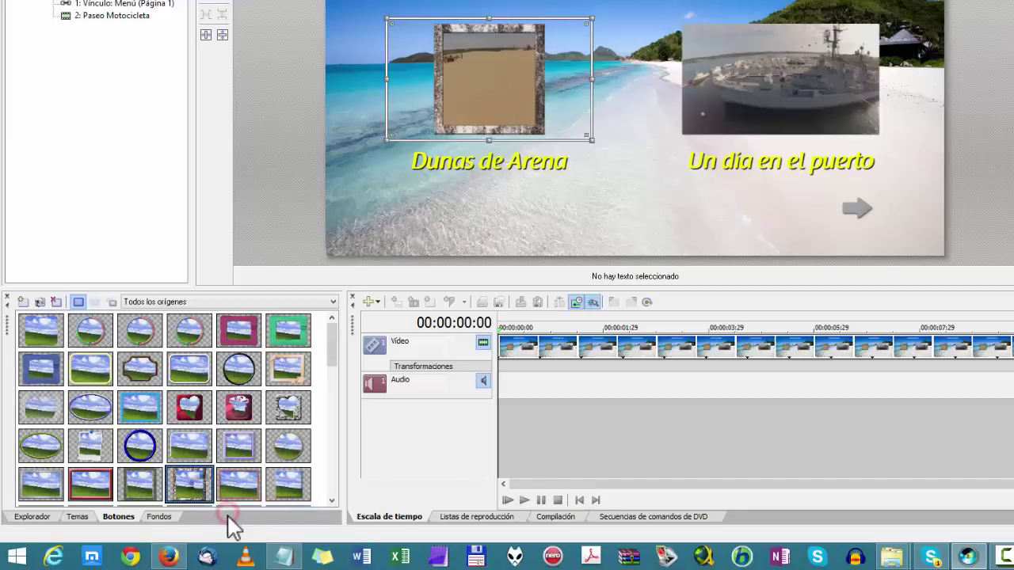
left_click(90, 488)
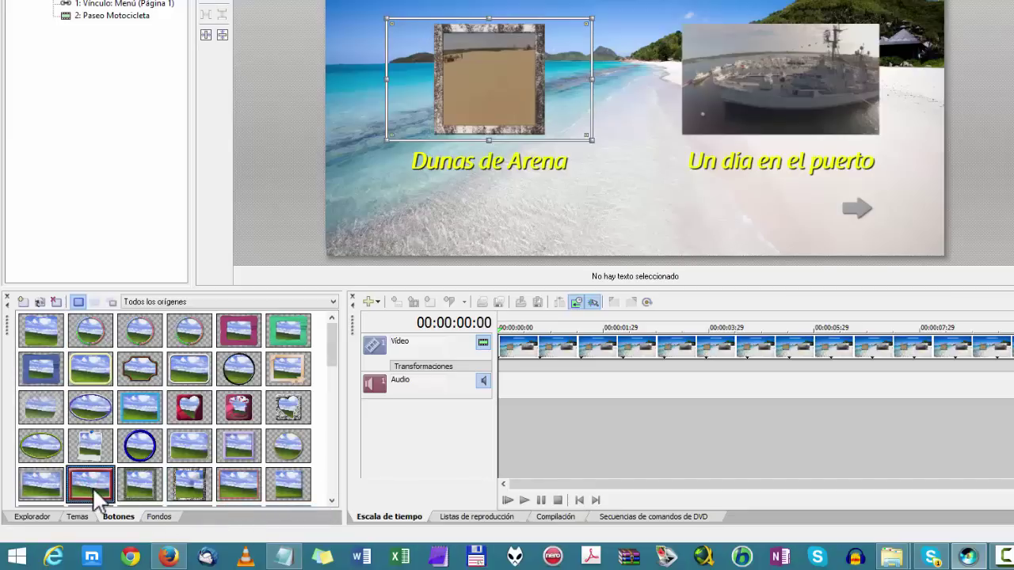
right_click(46, 483)
left_click(97, 516)
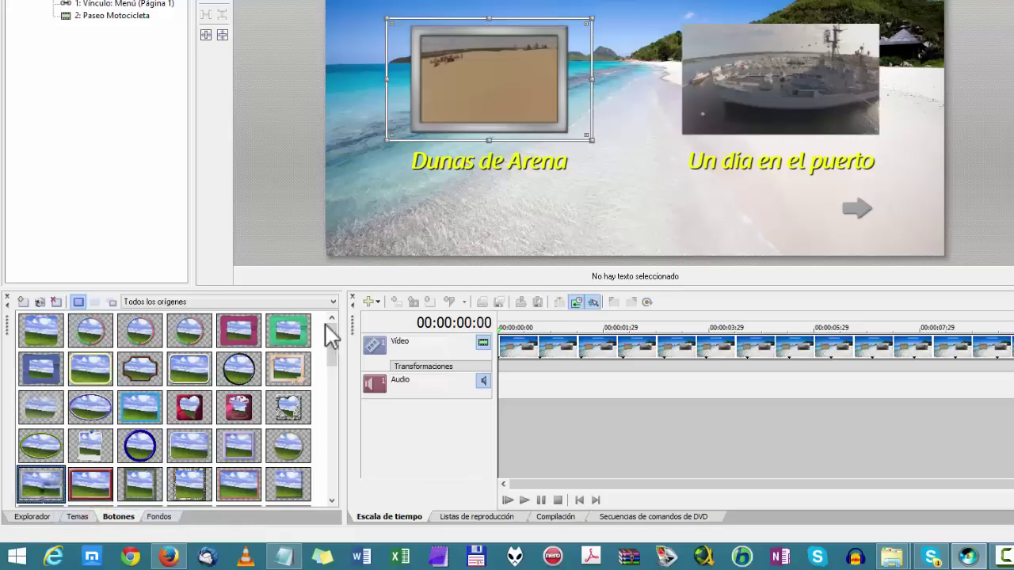
Try the yellow frame with black inner border and the teal rectangular frame on the Dunas de Arena button.
left_click_drag(335, 346, 334, 451)
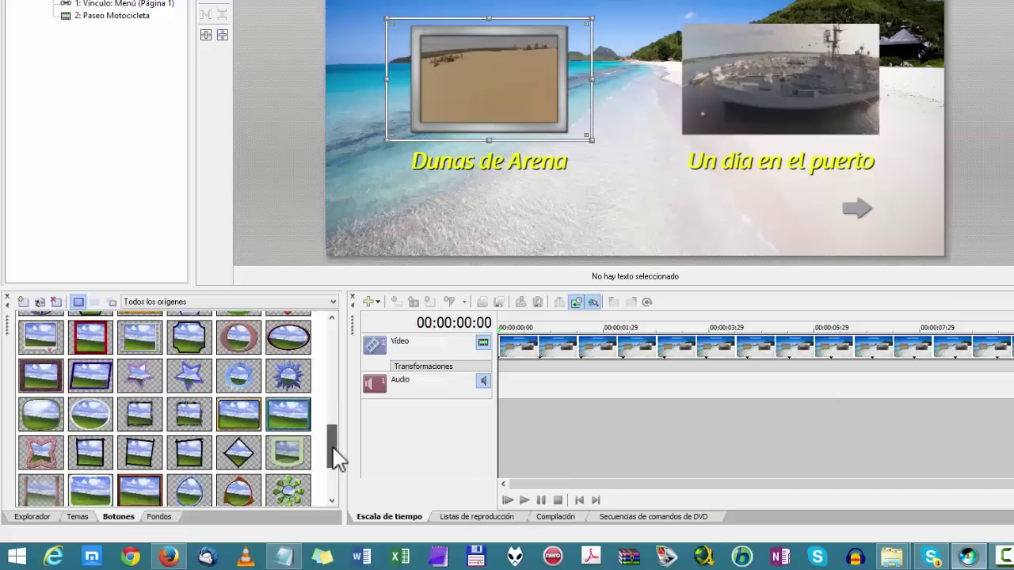
right_click(255, 425)
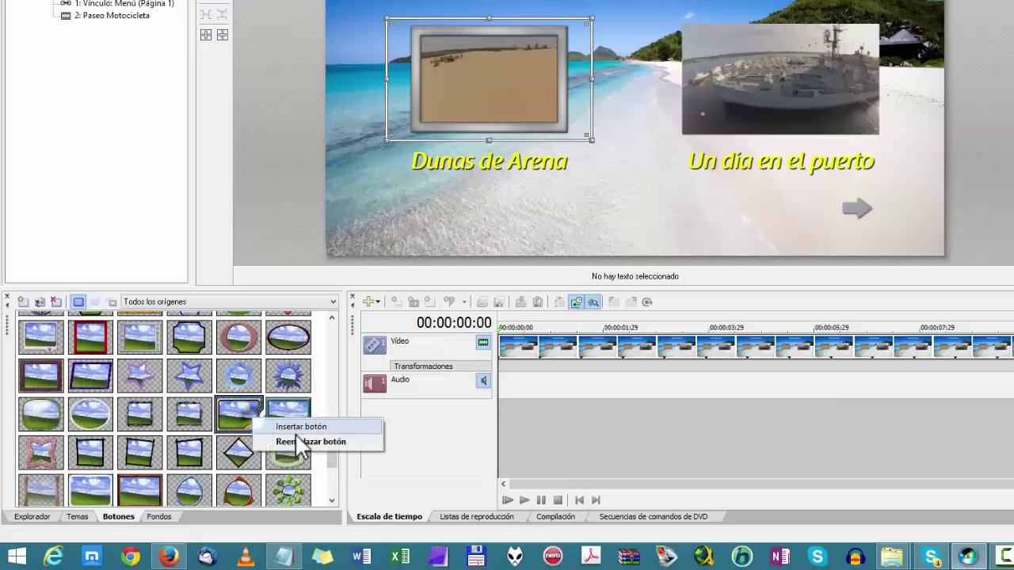
left_click(293, 442)
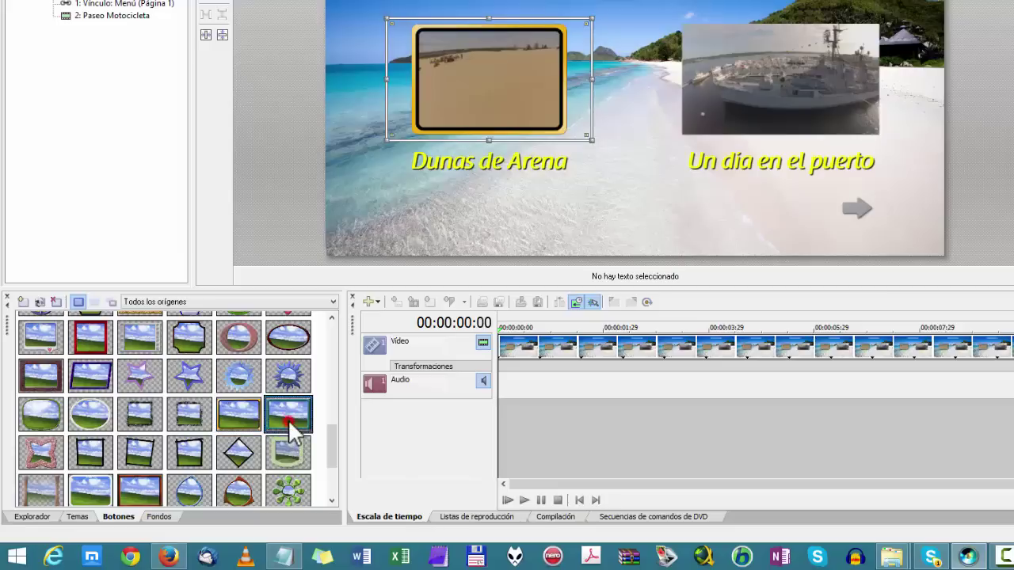
right_click(289, 420)
left_click(321, 444)
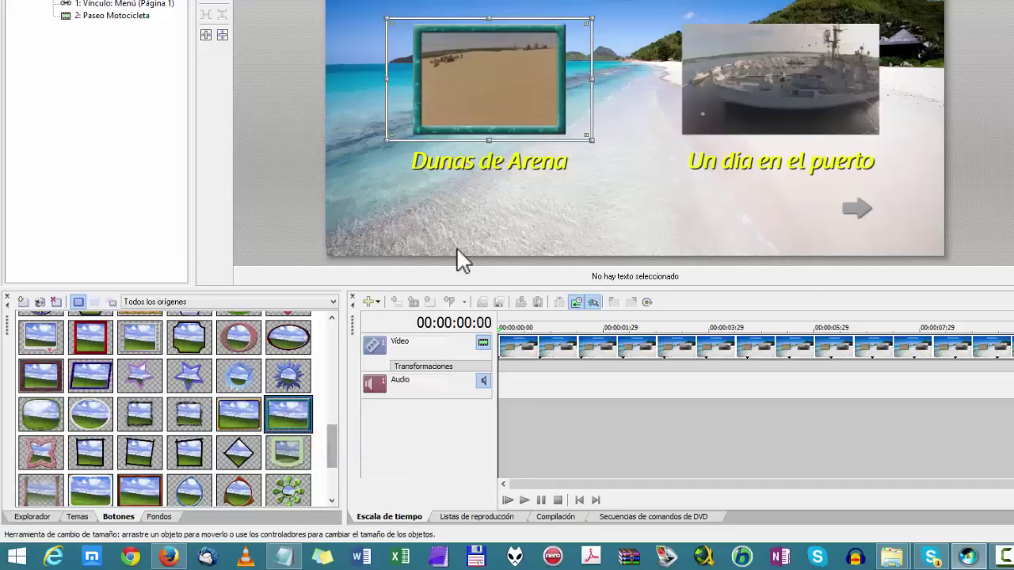
Replace the Dunas de Arena button with the thin white rounded frame style.
left_click(333, 445)
left_click_drag(334, 445, 333, 379)
right_click(179, 374)
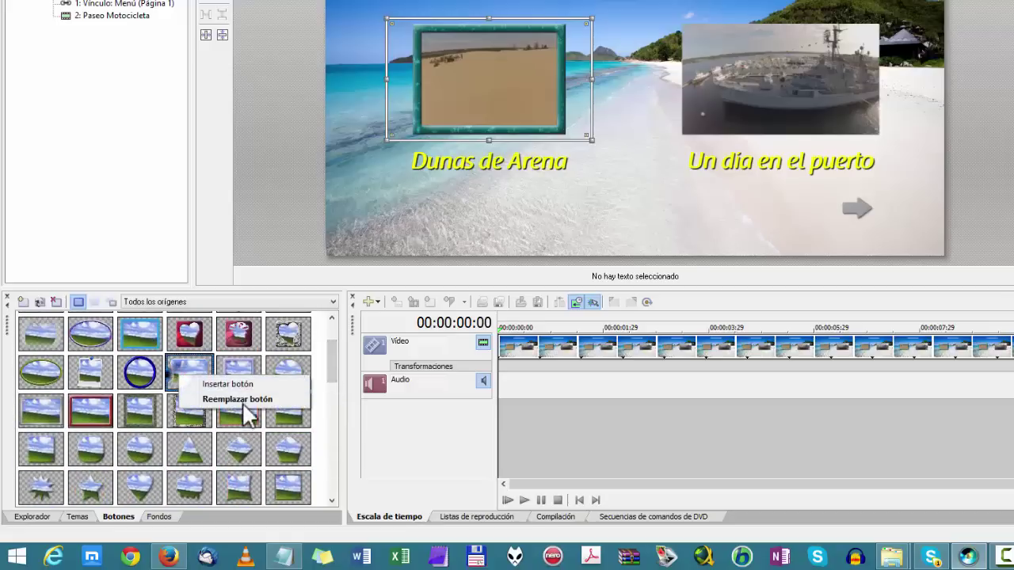
left_click(242, 401)
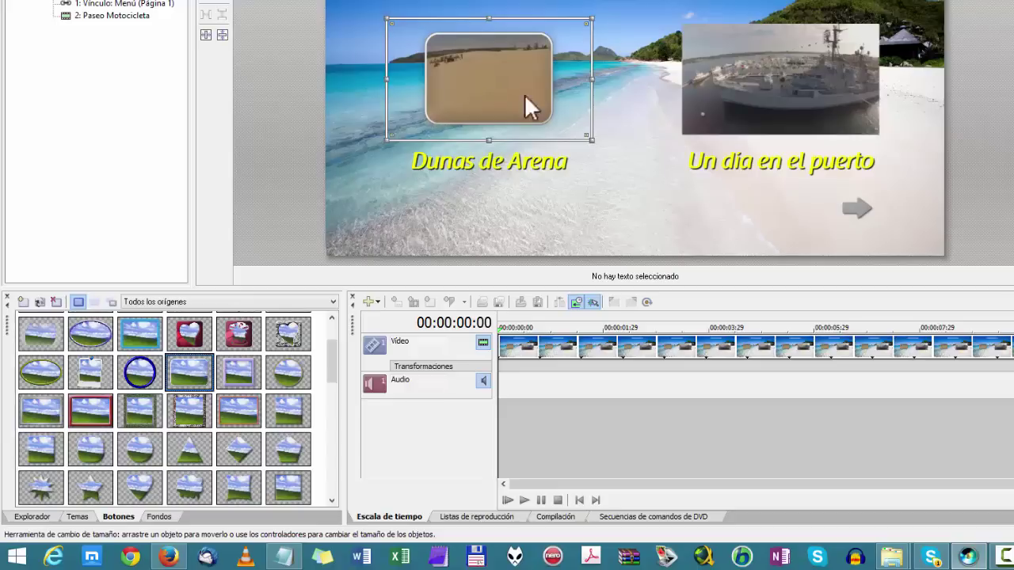
Replace the Un día en el puerto button with the same thin white rounded frame style.
left_click(736, 80)
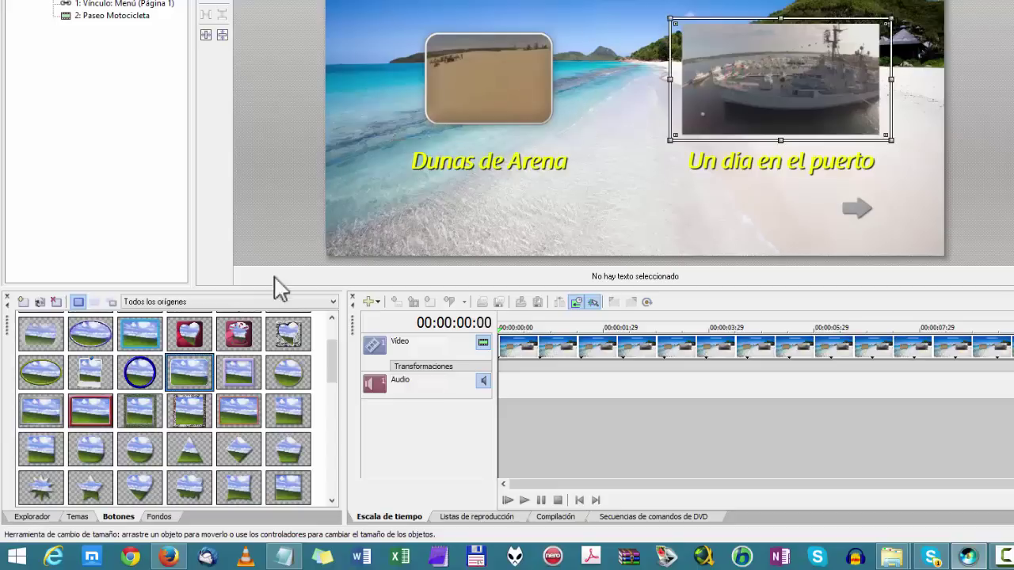
right_click(198, 371)
left_click(254, 399)
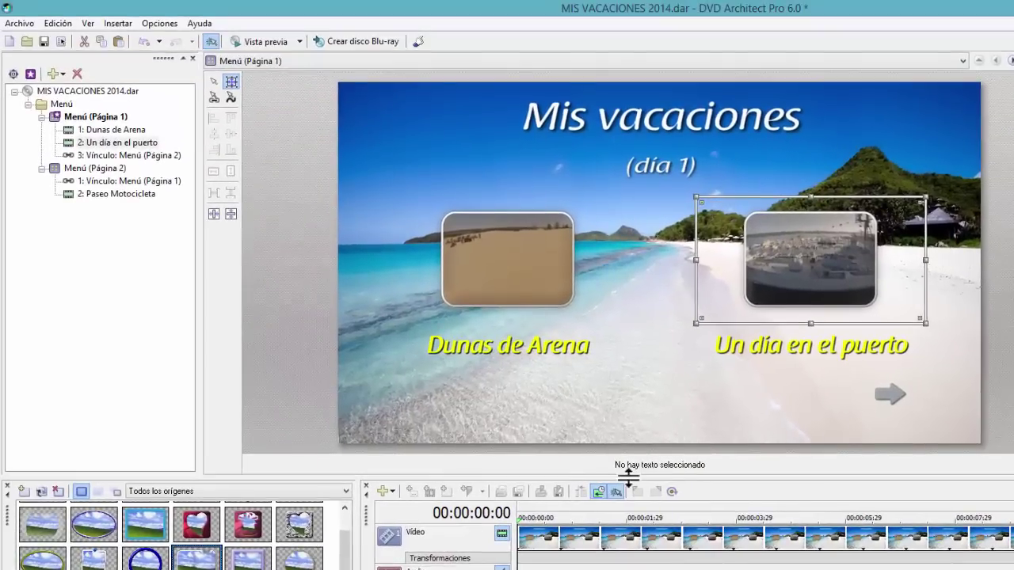
Replace the Paseo Motocicleta button on Menú (Página 2) with the same thin white rounded frame style.
left_click(118, 168)
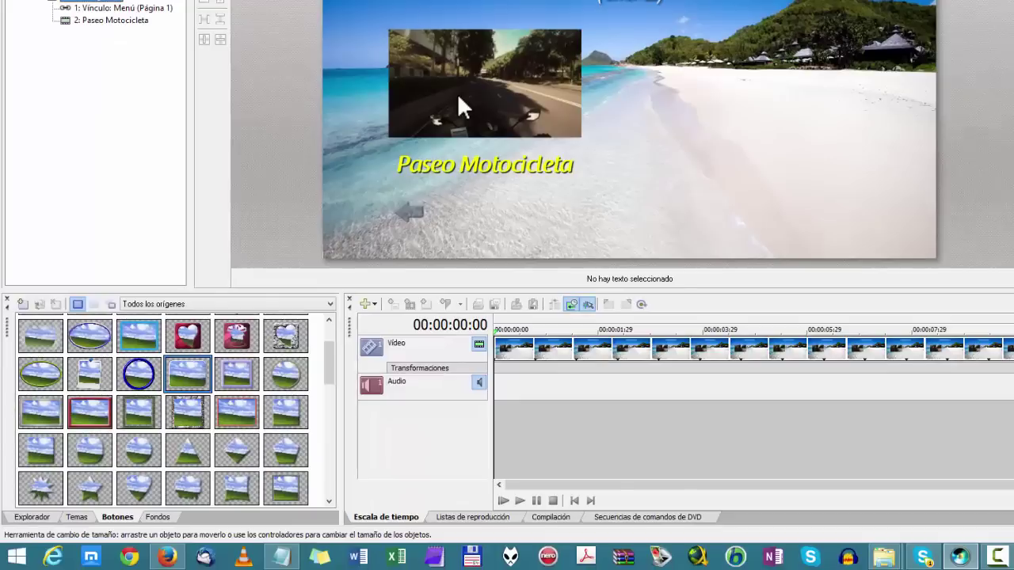
left_click(479, 271)
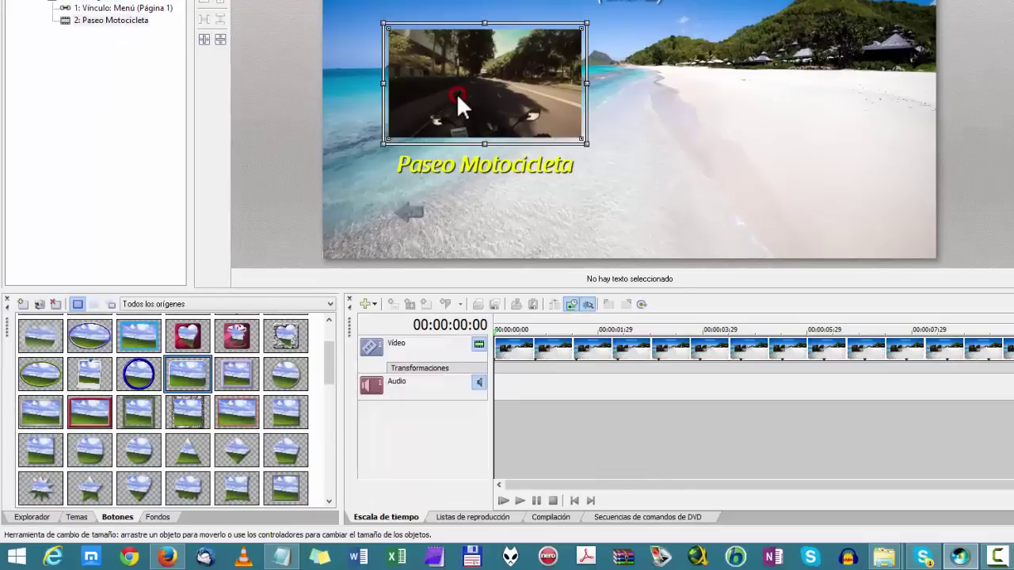
right_click(188, 390)
left_click(252, 407)
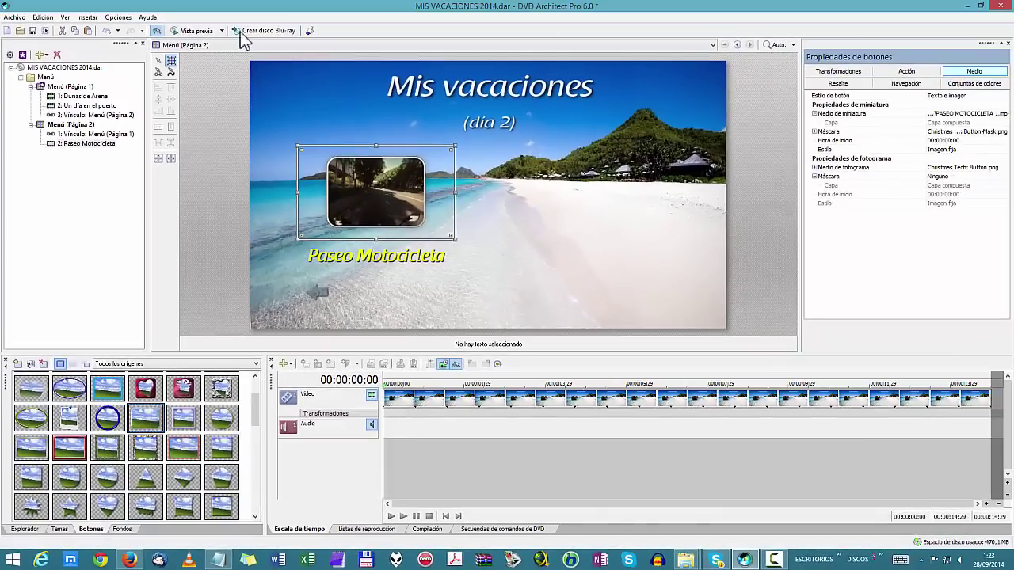
Preview the disc from menu page 2 and follow the back arrow to the día 1 page.
left_click(197, 31)
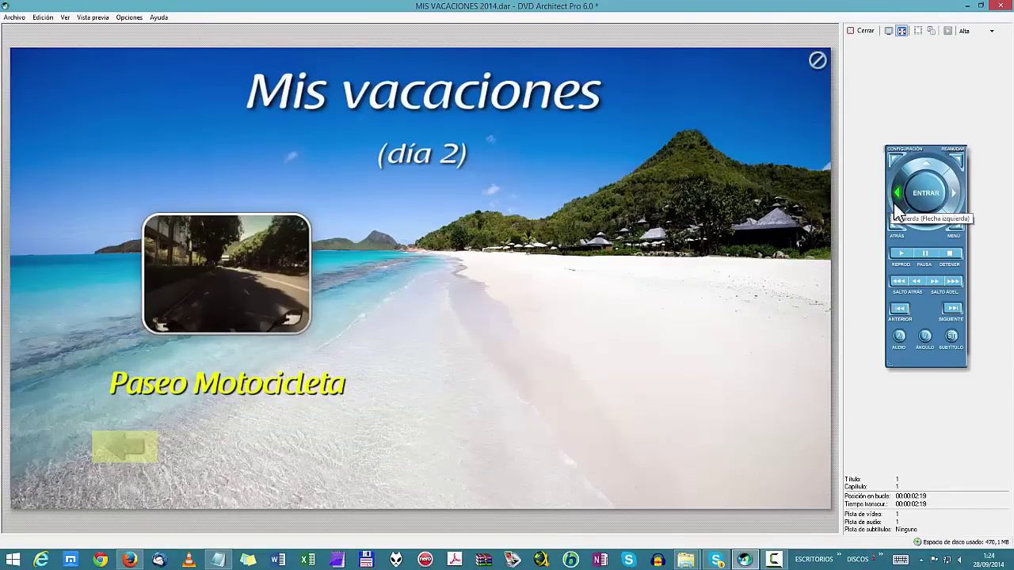
left_click(917, 166)
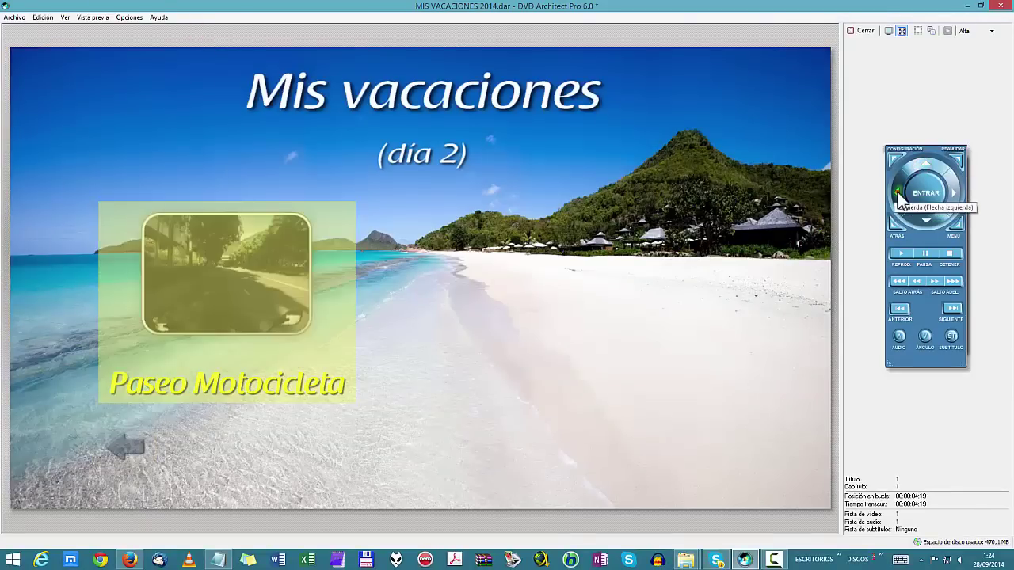
left_click(900, 196)
left_click(921, 198)
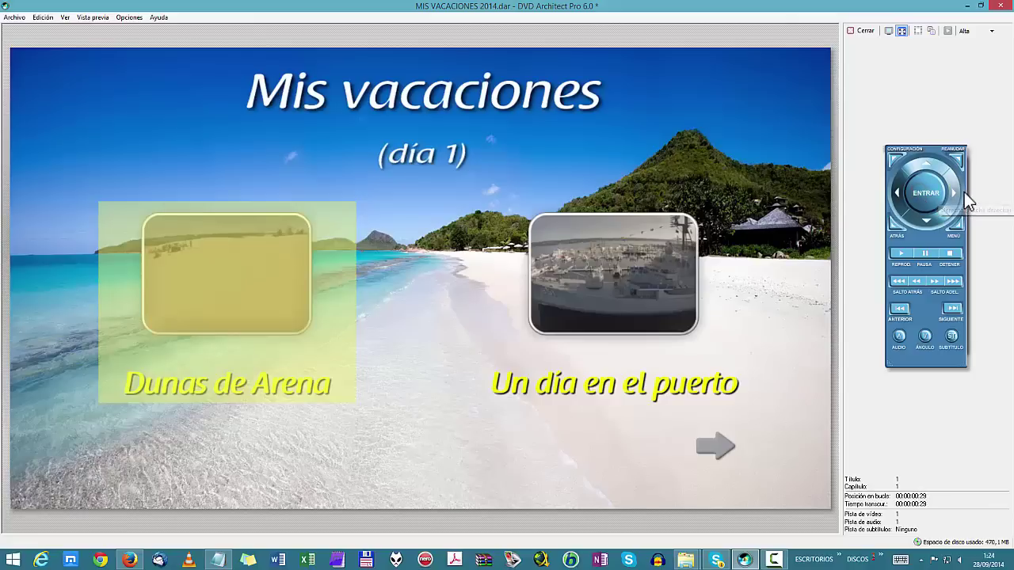
Play the Dunas de Arena video from the previewed menu, stop it and return to the menu.
left_click(960, 197)
left_click(927, 196)
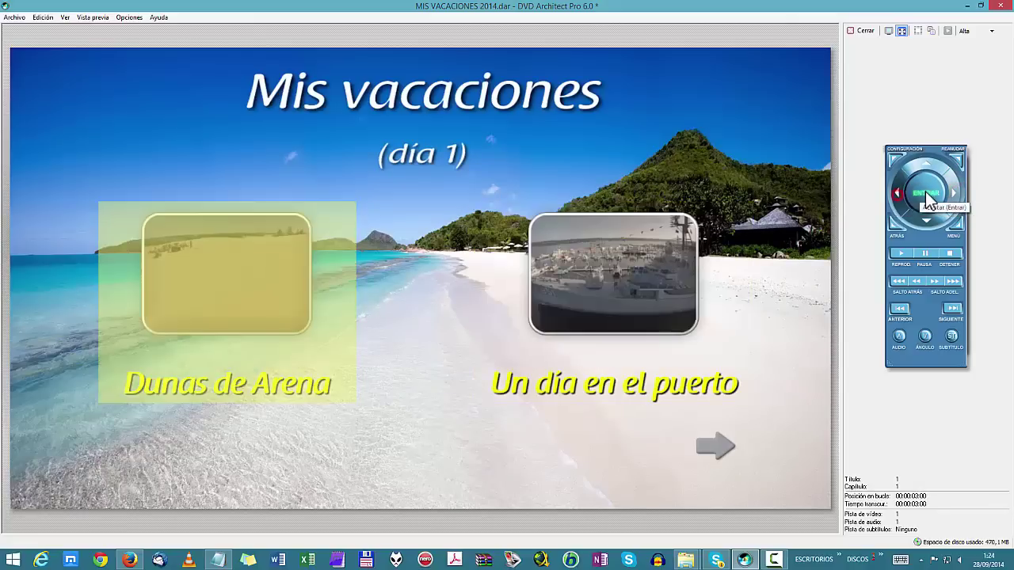
left_click(927, 196)
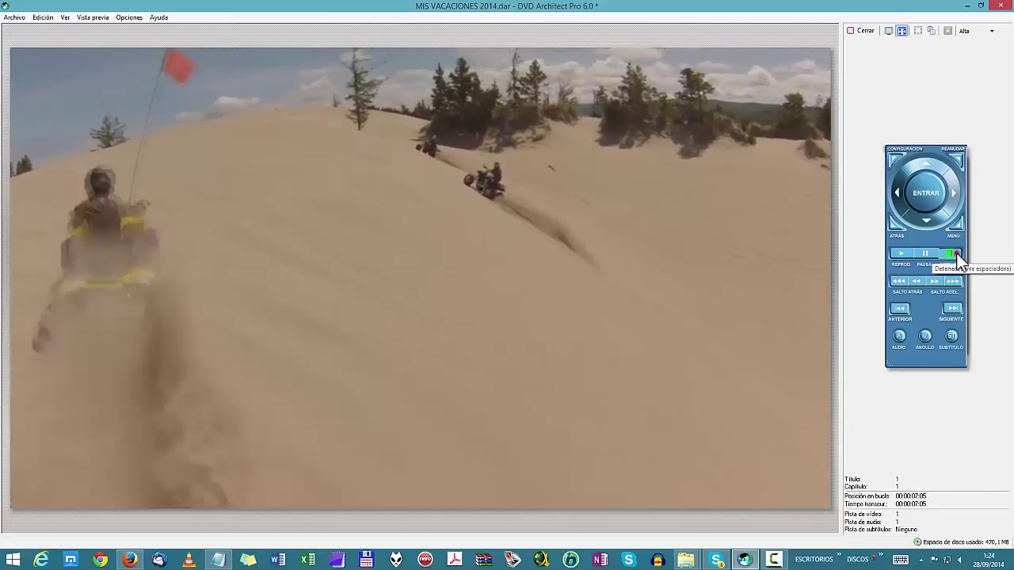
left_click(957, 255)
left_click(908, 258)
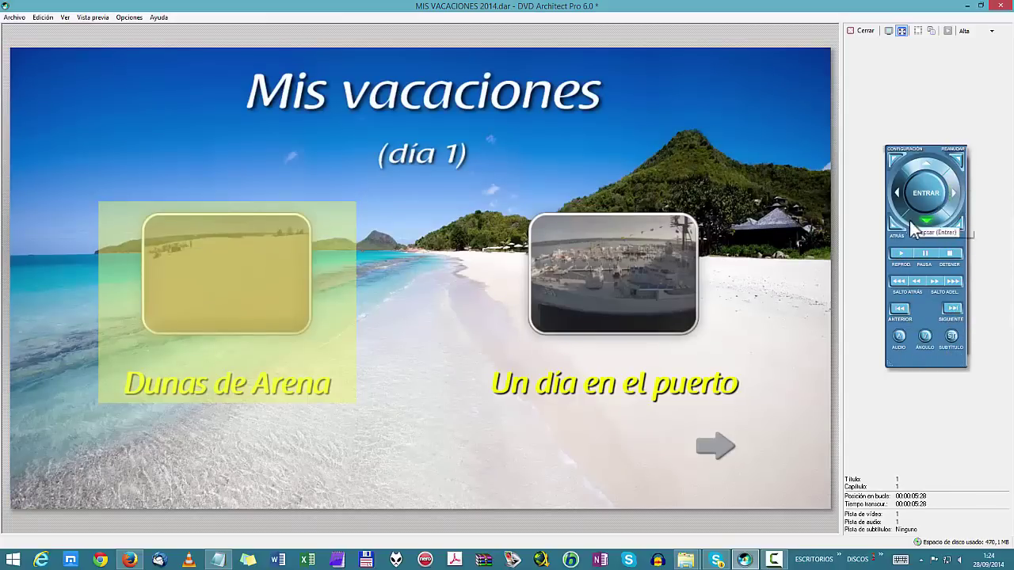
Move the preview highlight to the forward arrow and follow it to the día 2 menu page.
left_click(956, 196)
left_click(957, 195)
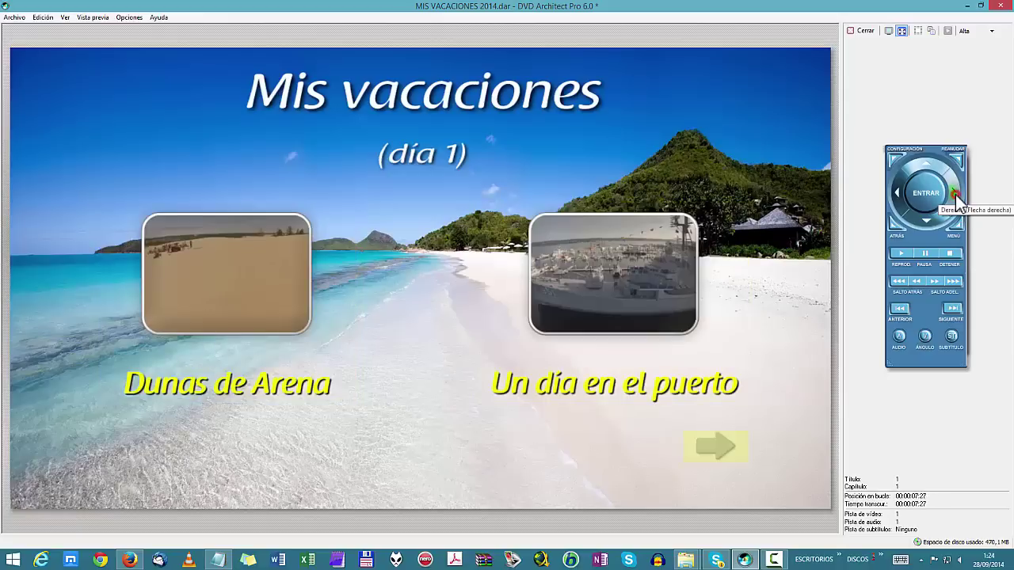
left_click(934, 199)
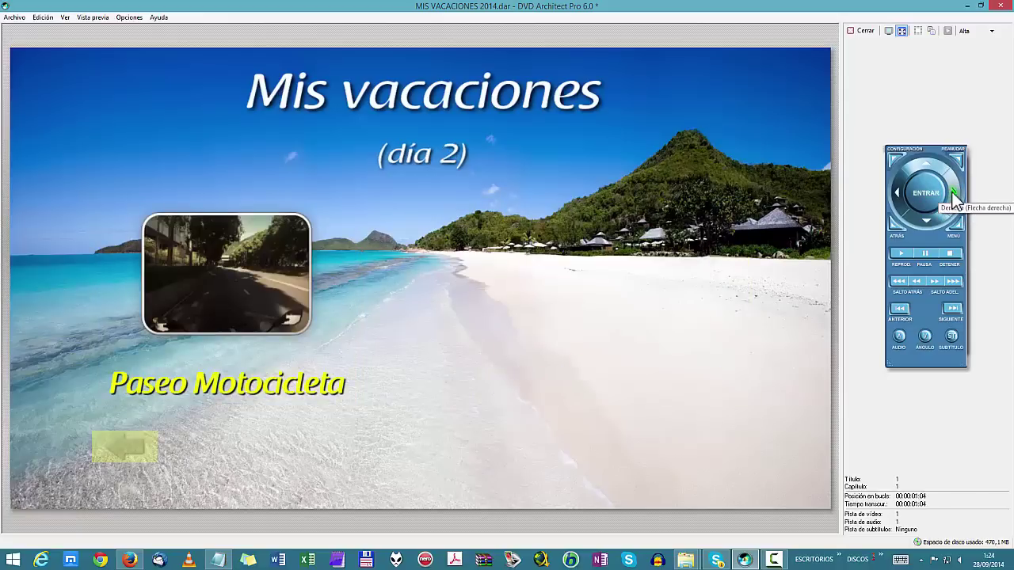
Play the Paseo Motocicleta video in the preview, skip forward through it and return to the menu.
left_click(935, 197)
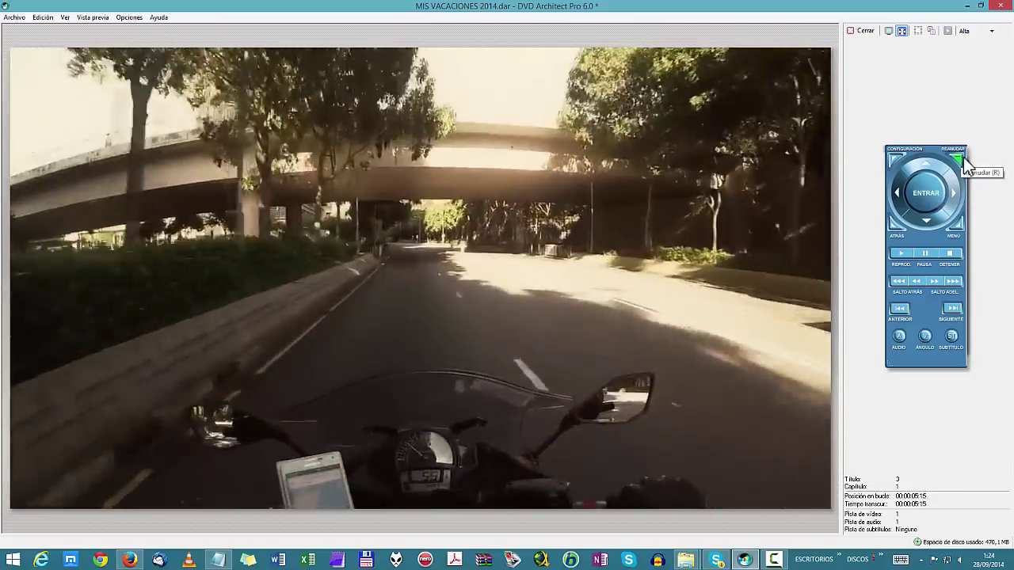
left_click(959, 161)
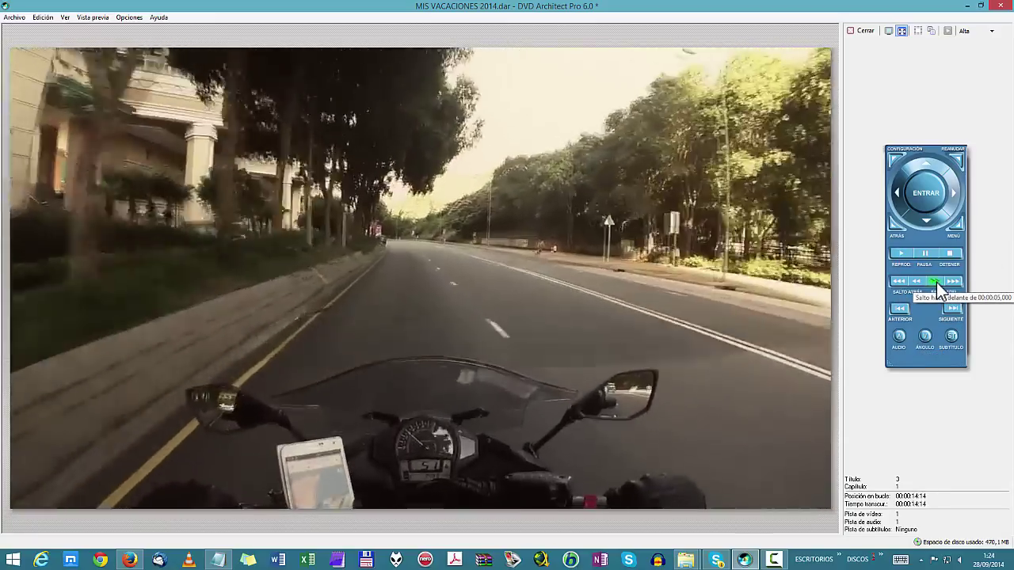
left_click(937, 282)
left_click(936, 282)
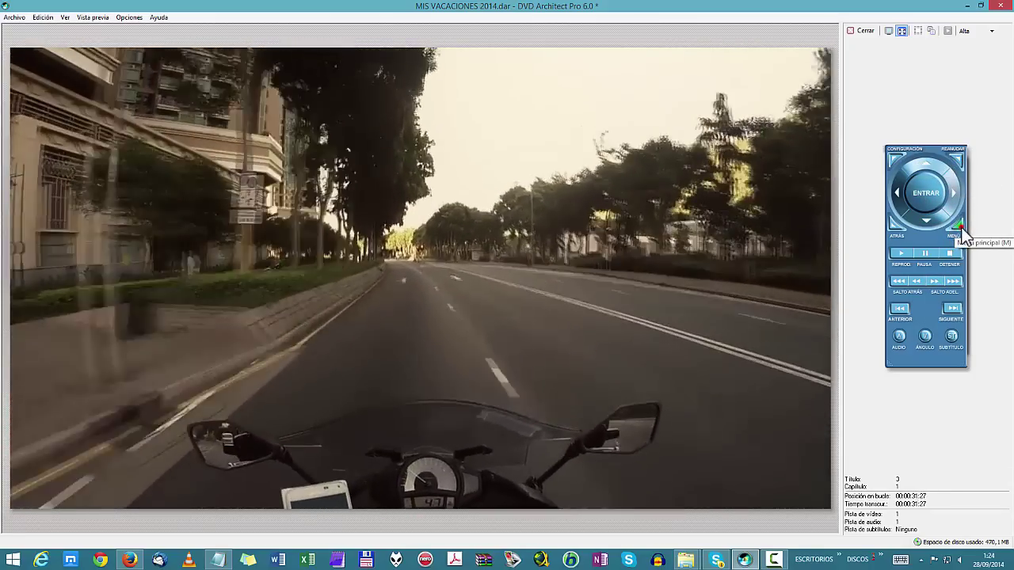
left_click(961, 228)
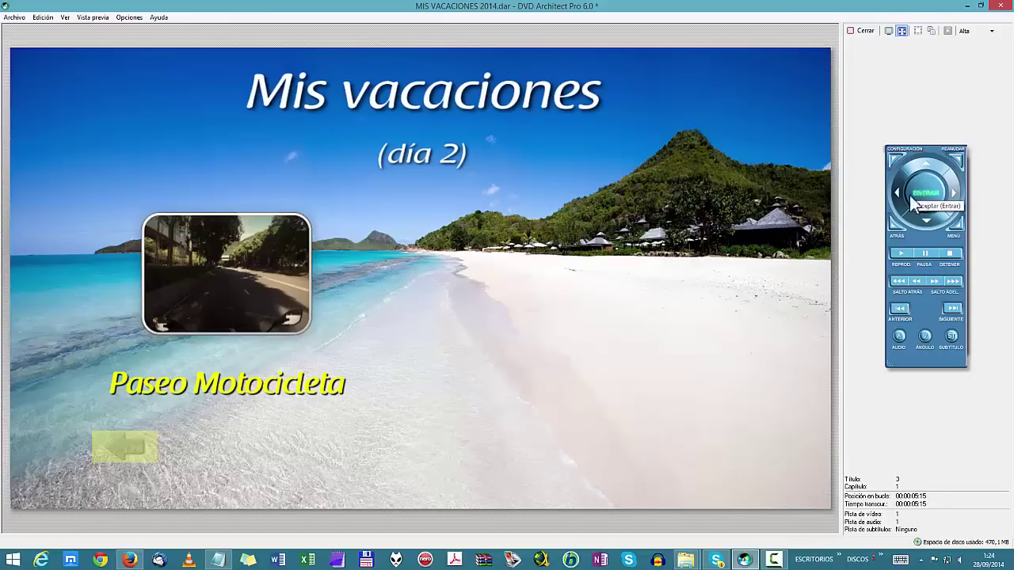
Test the vertical highlight movement on the día 2 page, follow the back arrow to día 1 and close the preview.
left_click(926, 163)
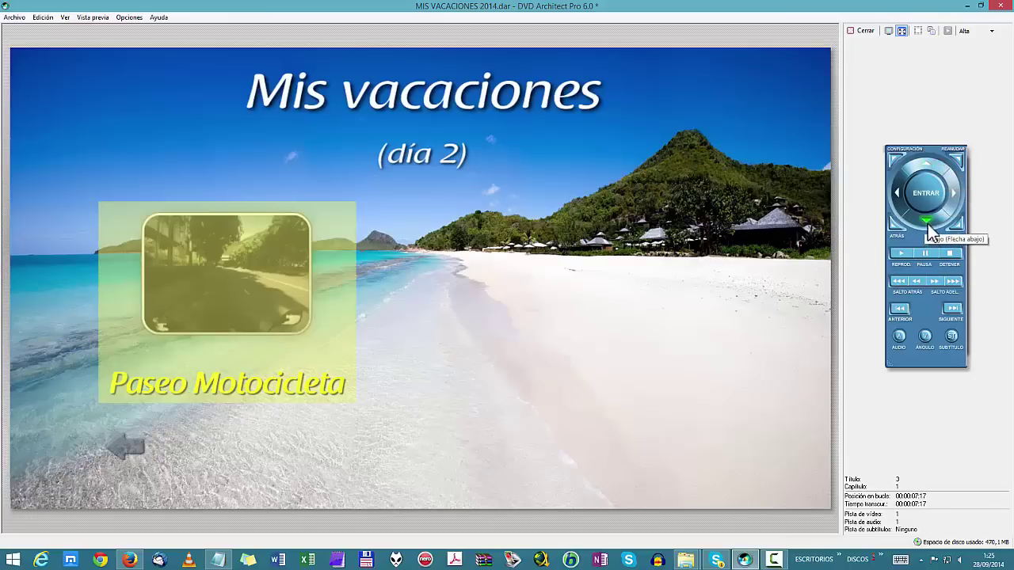
left_click(928, 226)
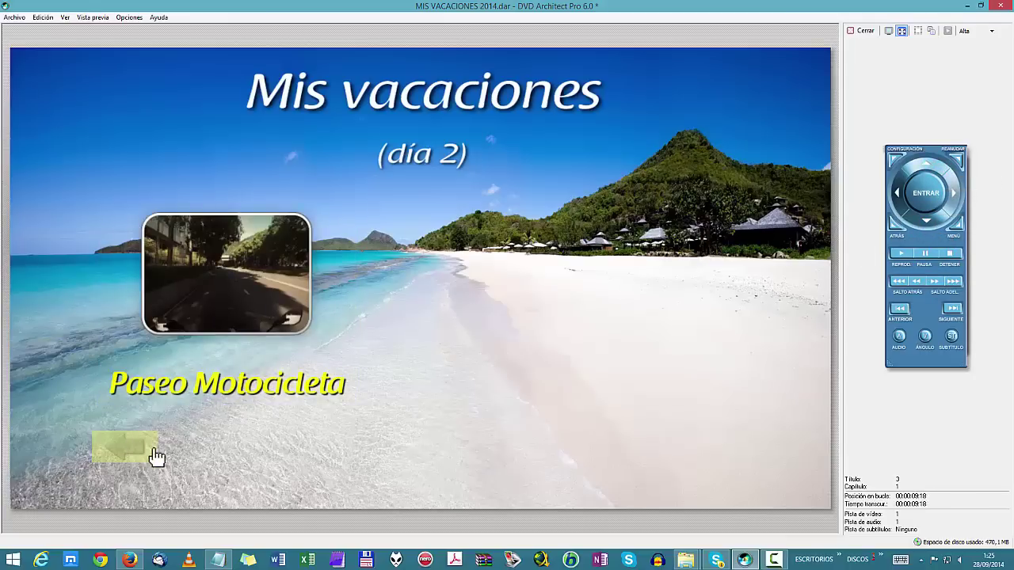
left_click(940, 195)
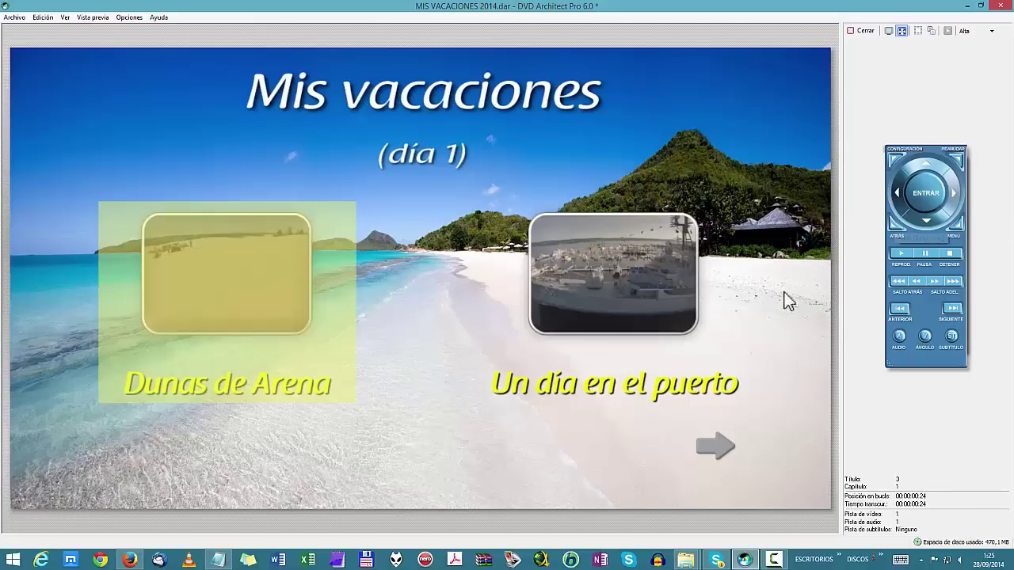
left_click(865, 30)
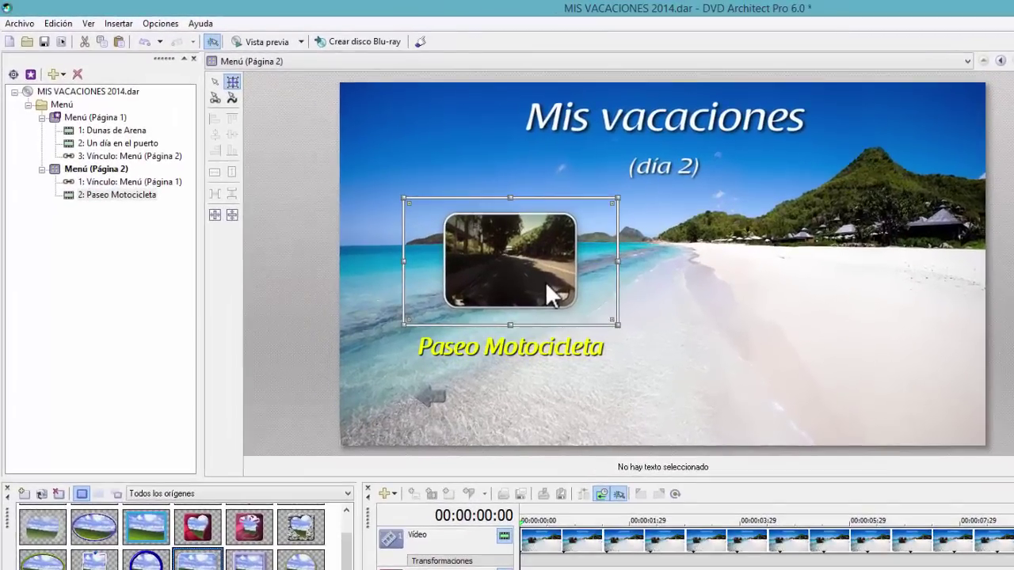
Set the thumbnail style of the Dunas de Arena button on Menú (Página 1) to Imagen animada.
double_click(109, 131)
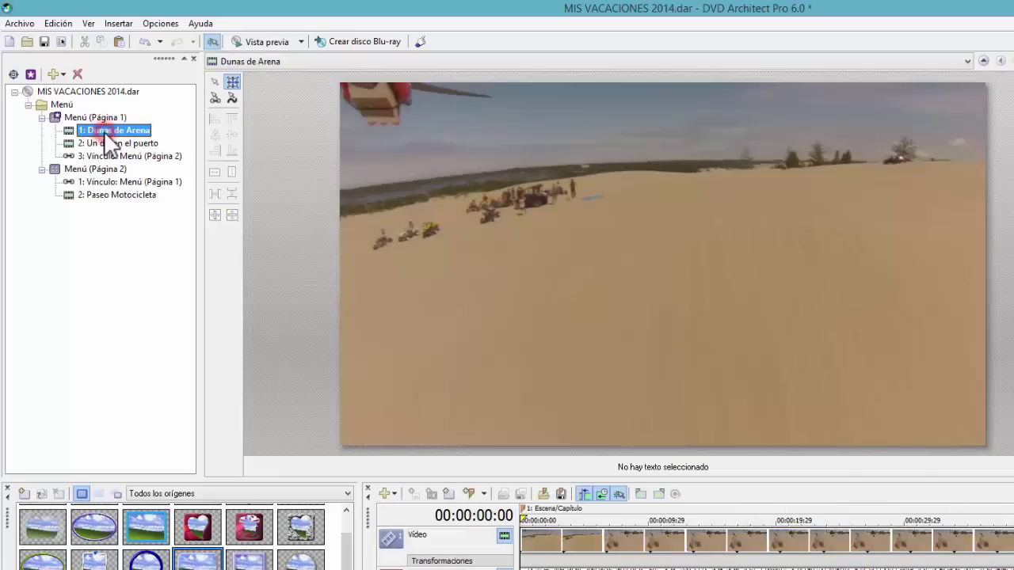
left_click(102, 118)
left_click(103, 118)
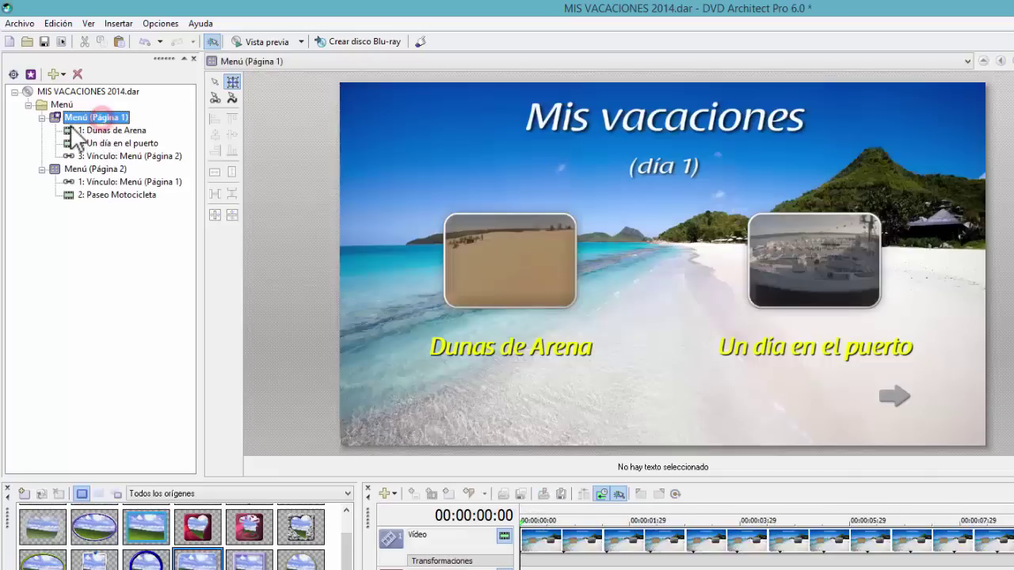
left_click(465, 277)
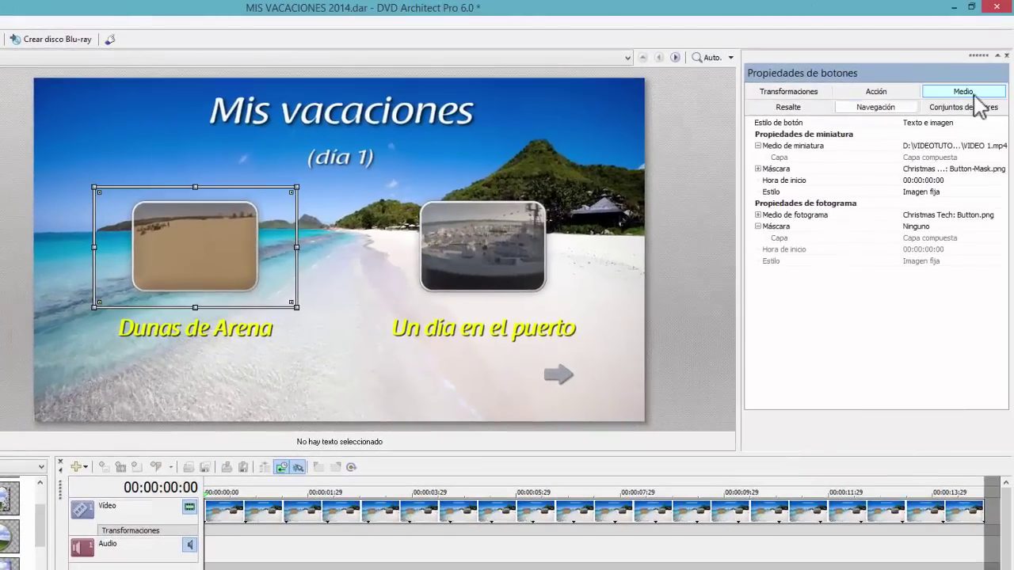
left_click(942, 193)
left_click(949, 210)
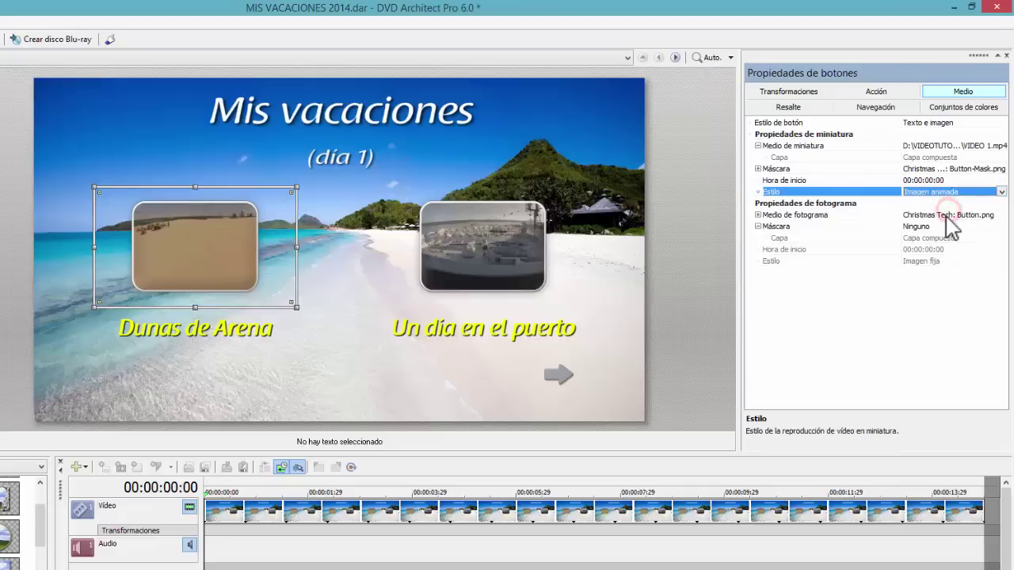
Set the thumbnail style of the Un día en el puerto button to Imagen animada.
left_click(496, 250)
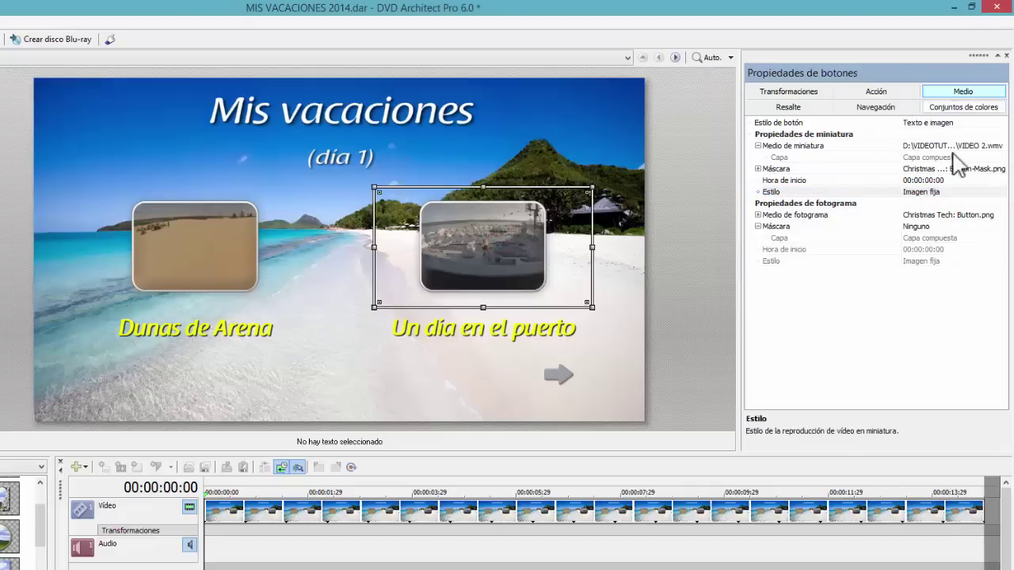
left_click(951, 193)
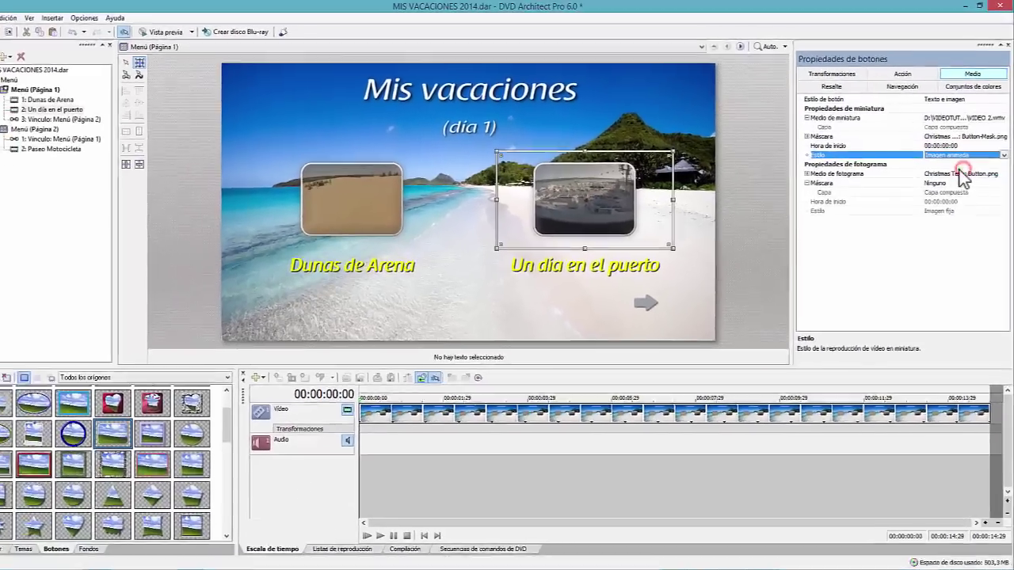
left_click(957, 192)
Set the thumbnail style of the Paseo Motocicleta button on Menú (Página 2) to Imagen animada.
left_click(81, 124)
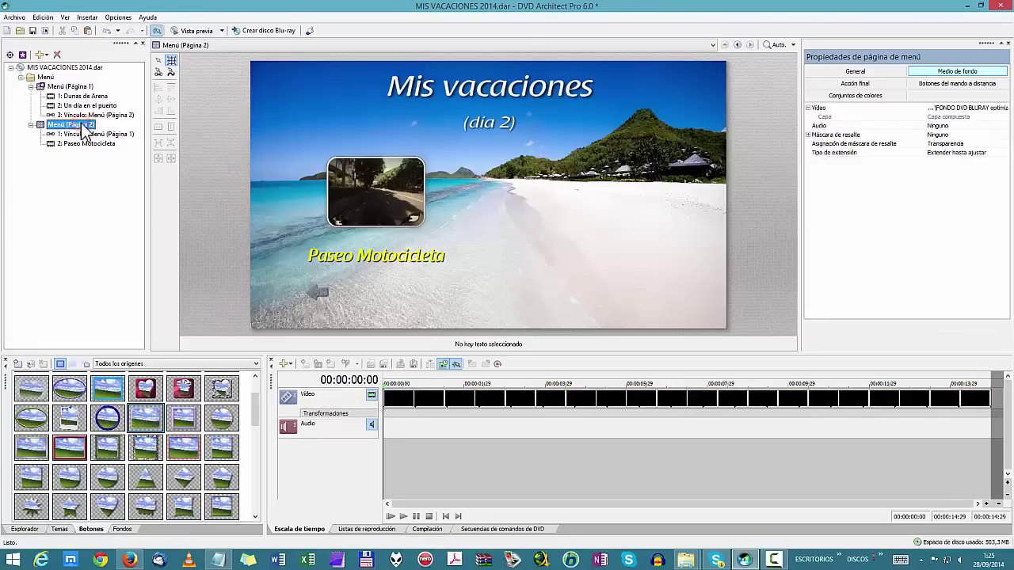
left_click(357, 182)
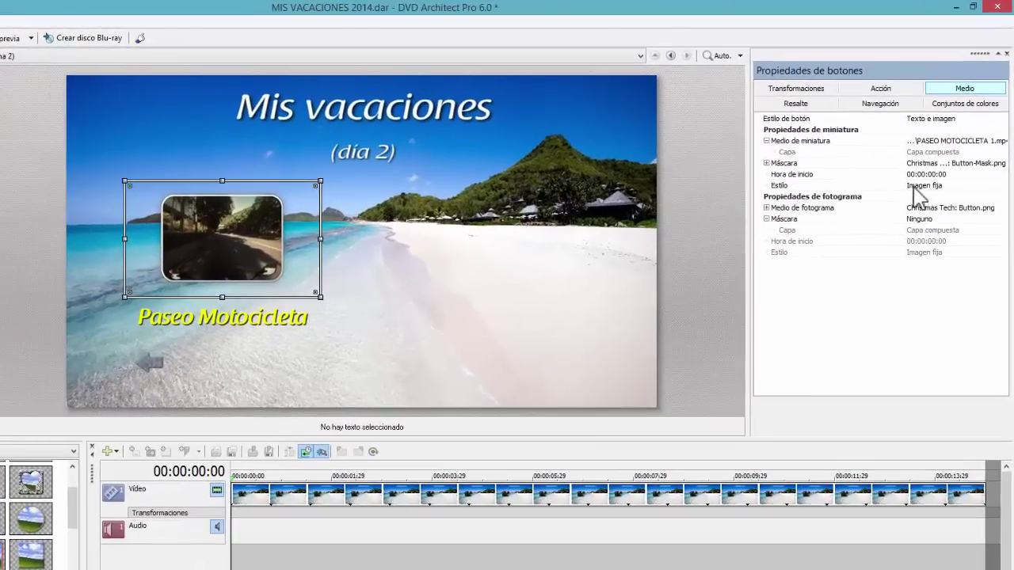
left_click(939, 149)
left_click(951, 204)
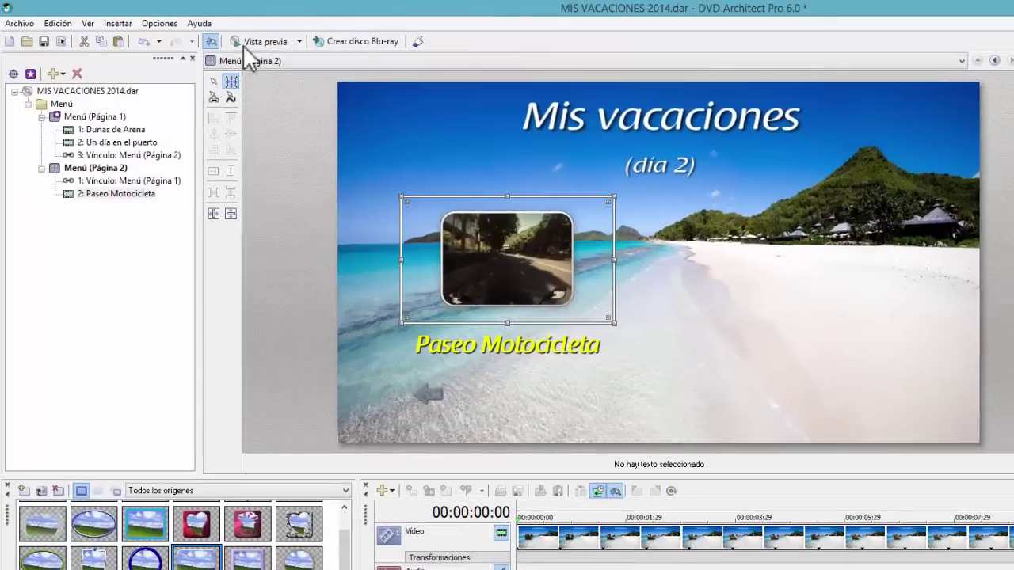
Preview the animated thumbnails from menu page 2 and save the project.
left_click(2, 38)
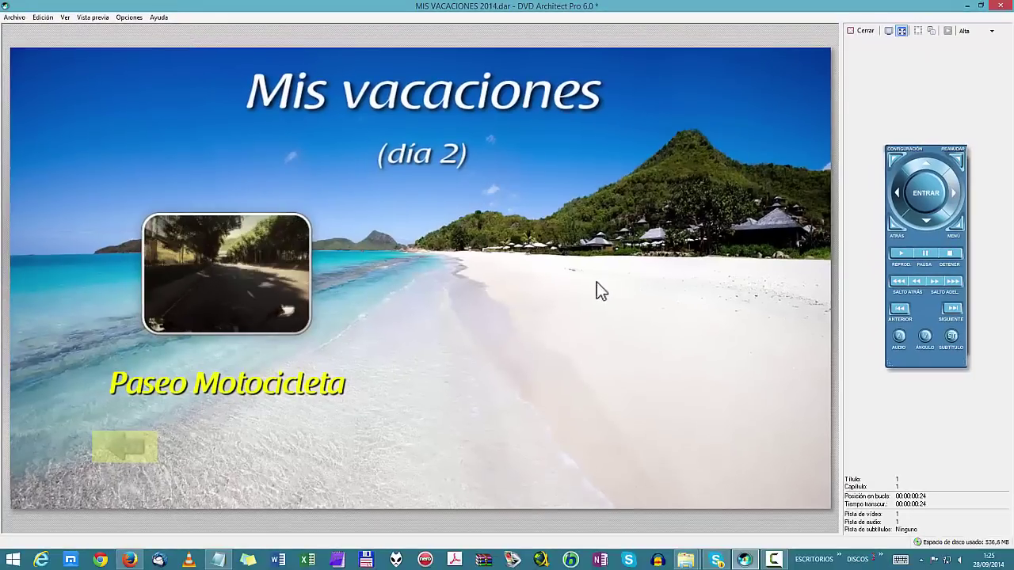
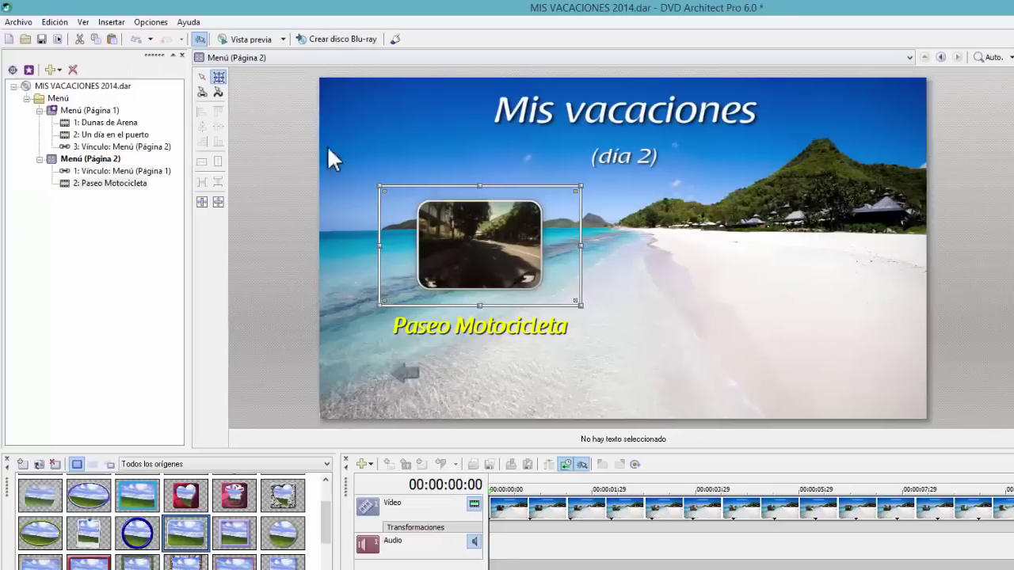
left_click(19, 21)
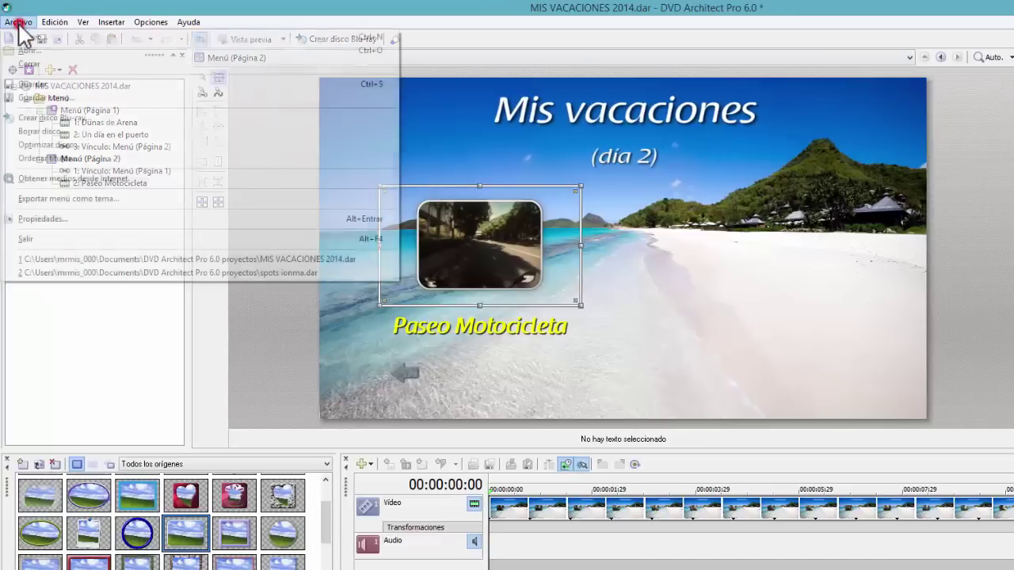
left_click(35, 84)
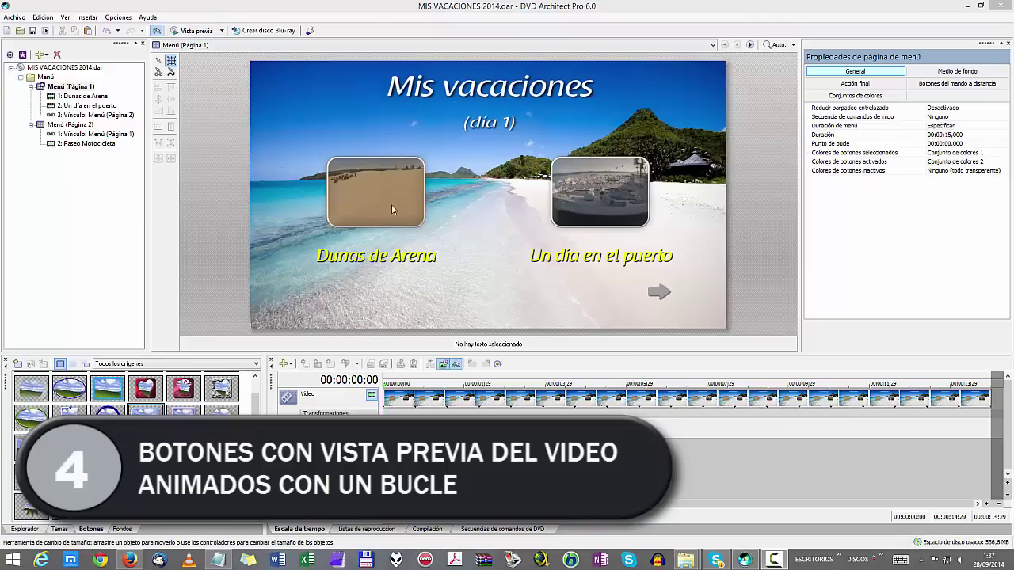
Preview the animated thumbnails on día 1, follow the forward arrow to día 2 and close the preview.
left_click(198, 31)
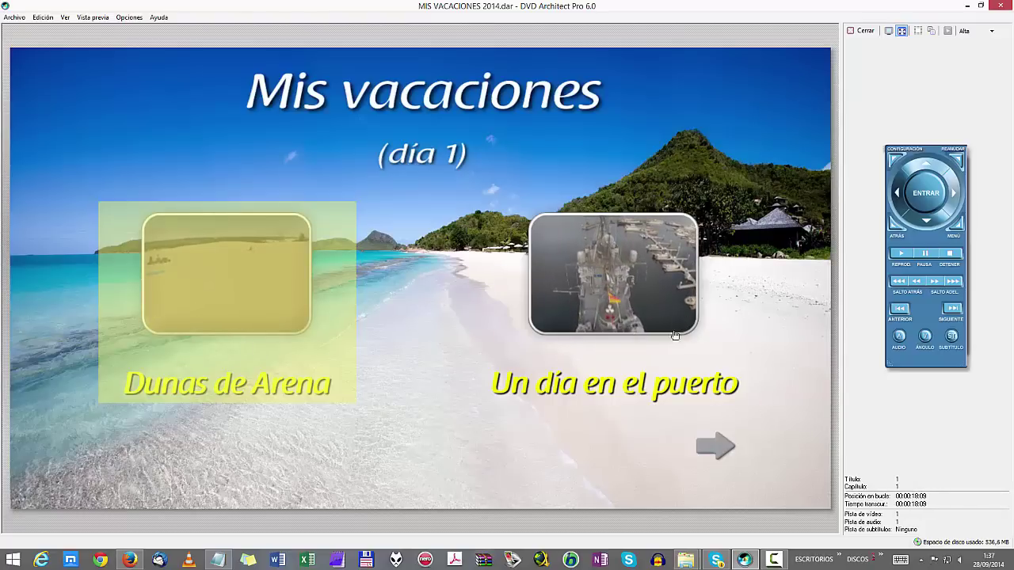
left_click(717, 454)
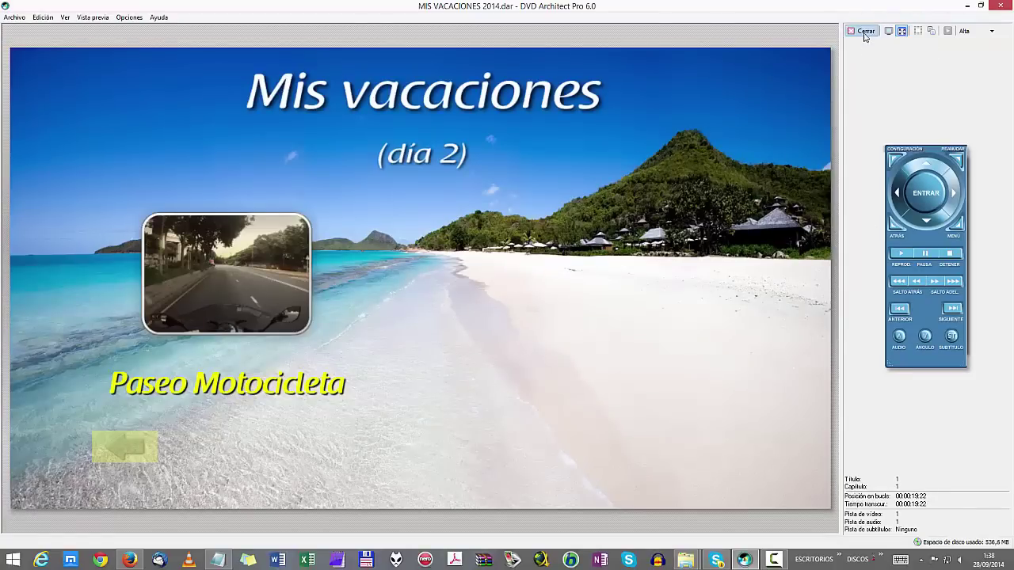
left_click(865, 32)
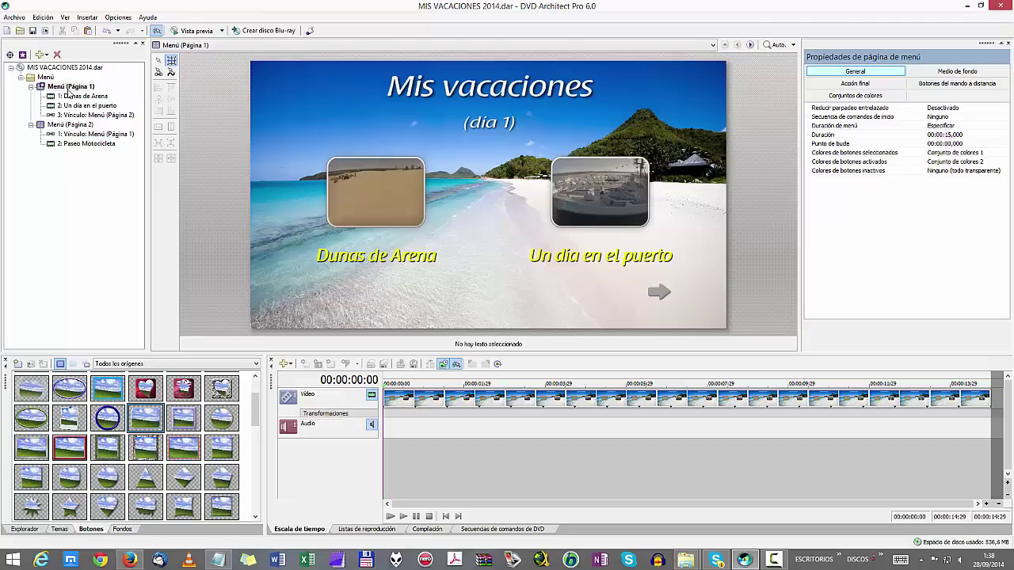
View both menu pages in turn and play the timeline of Menú (Página 1).
left_click(70, 87)
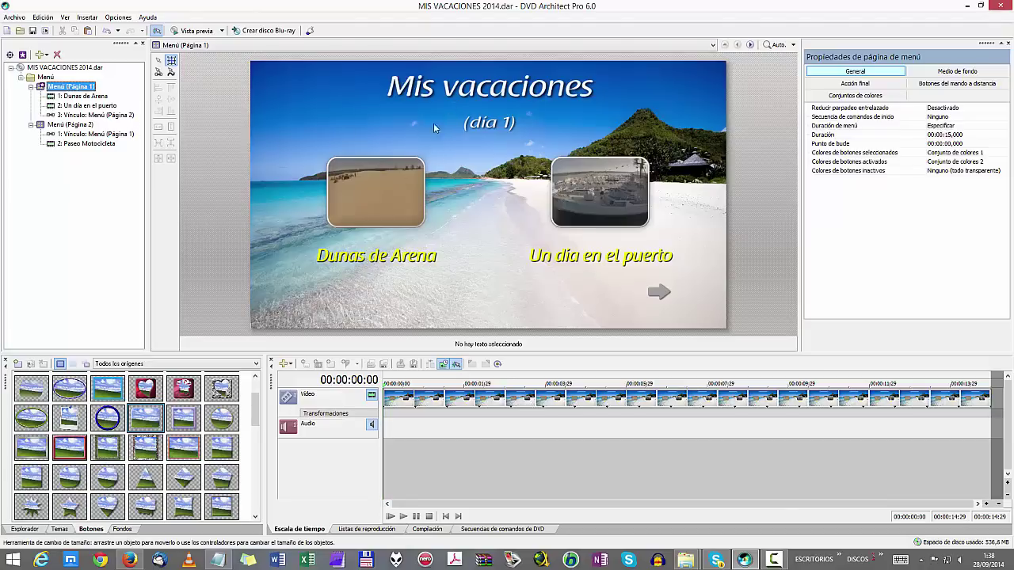
left_click(70, 125)
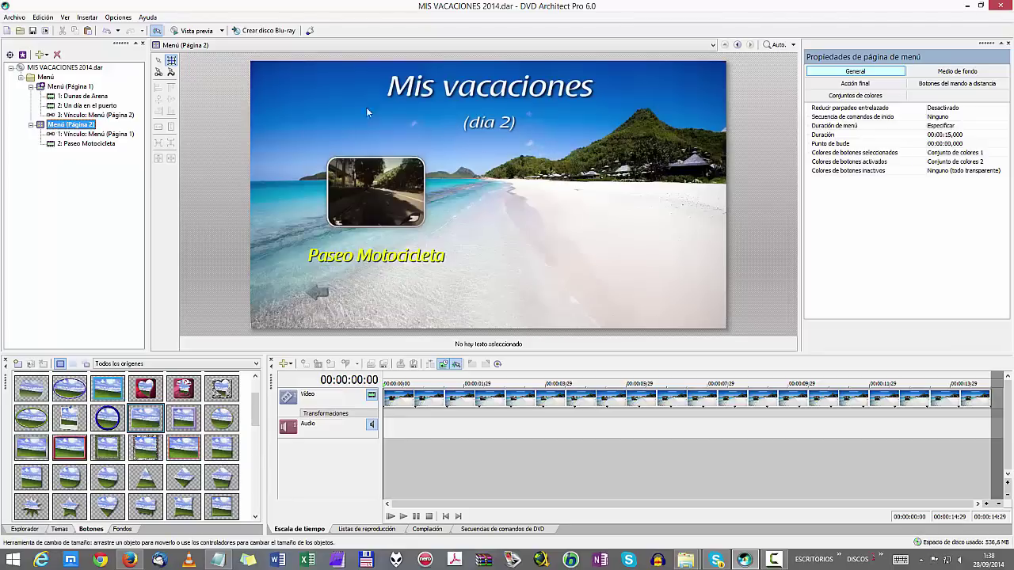
left_click(71, 86)
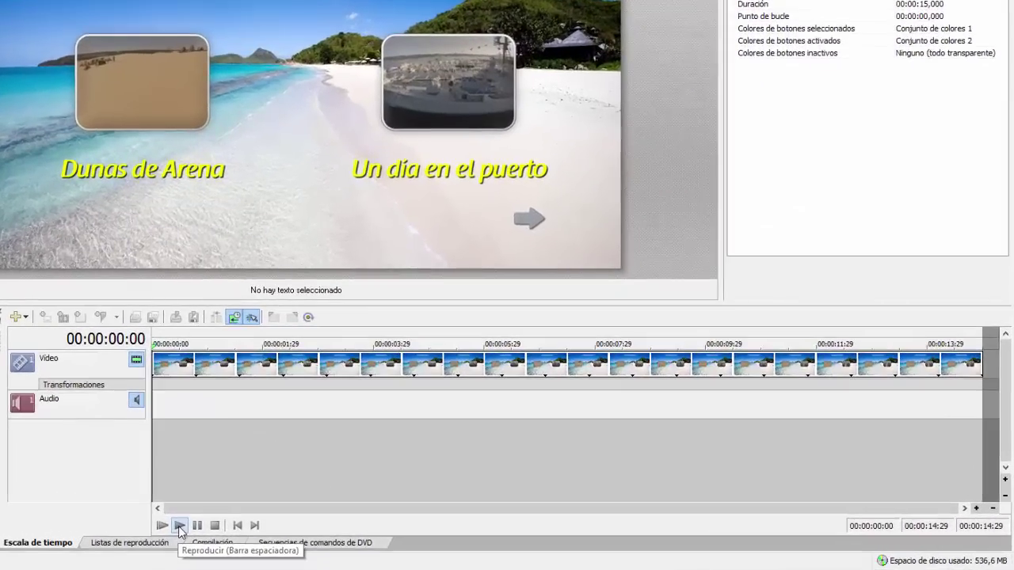
left_click(179, 527)
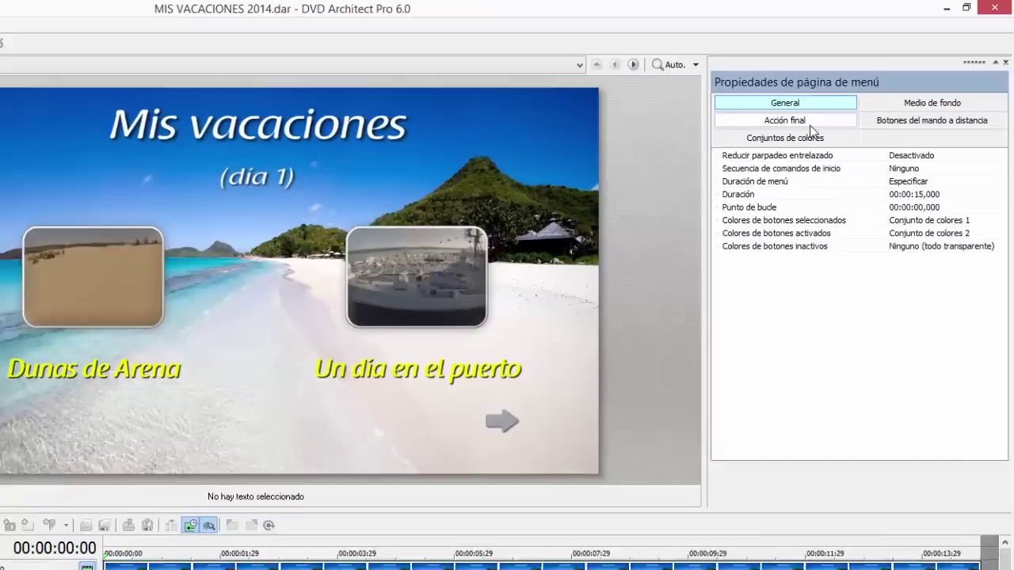
Set the end action command of Menú (Página 1) to Botón Bucle.
left_click(872, 86)
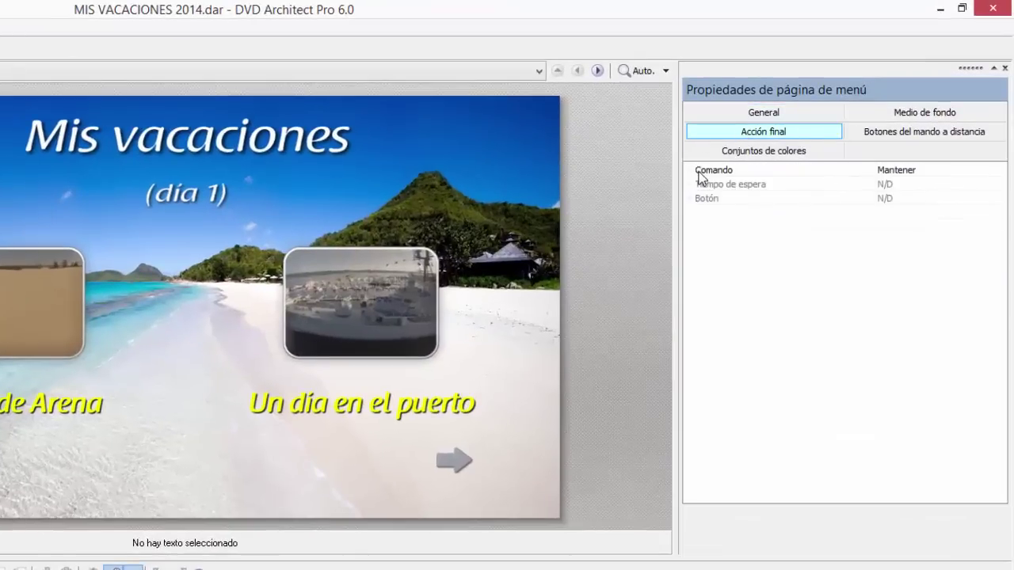
left_click(918, 173)
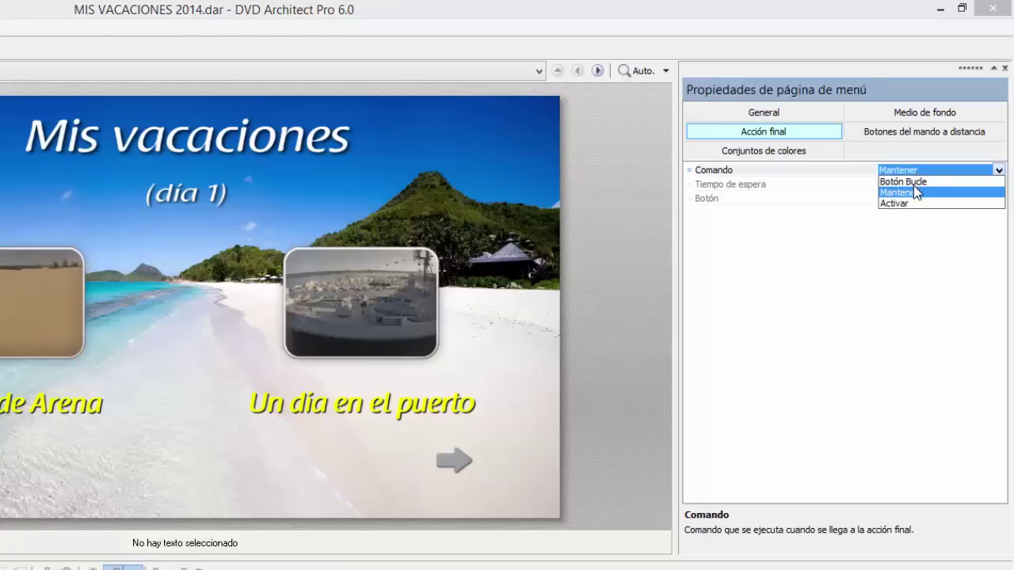
left_click(914, 184)
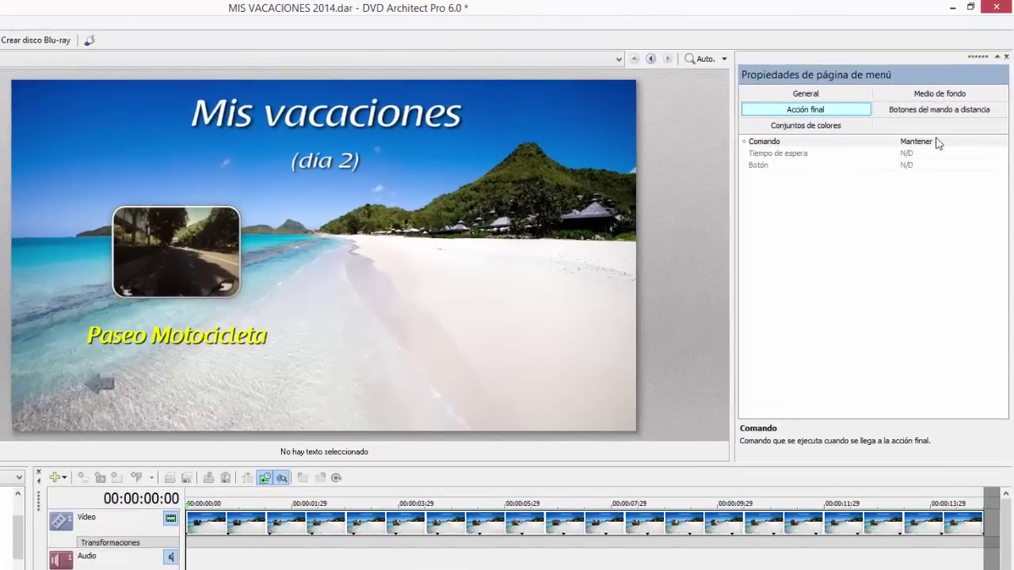
Set the end action command of Menú (Página 2) to Botón Bucle and go back to Menú (Página 1).
left_click(938, 142)
left_click(927, 158)
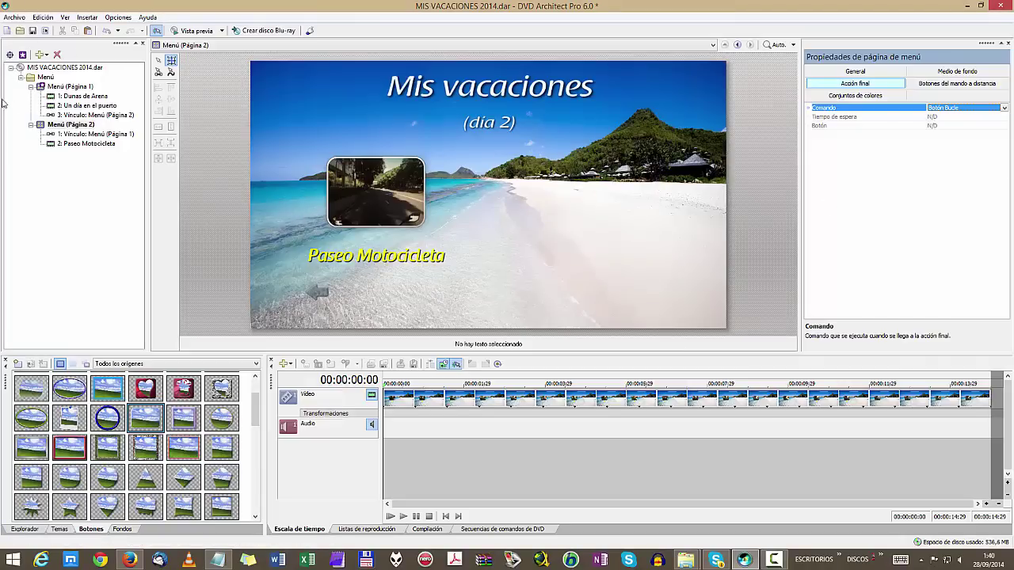
left_click(64, 89)
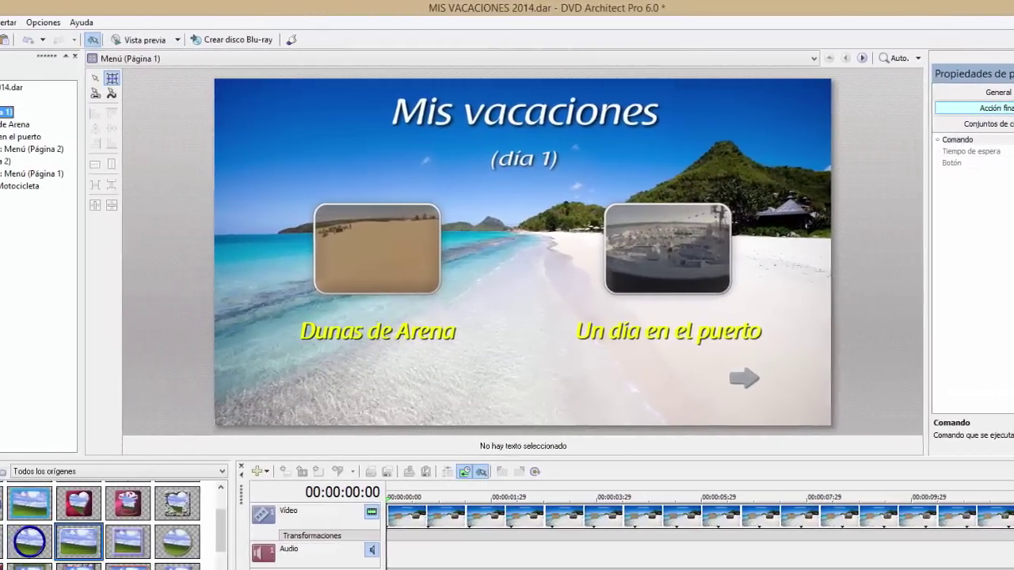
Check Menú (Página 2), return to Menú (Página 1) and save the project.
left_click(4, 161)
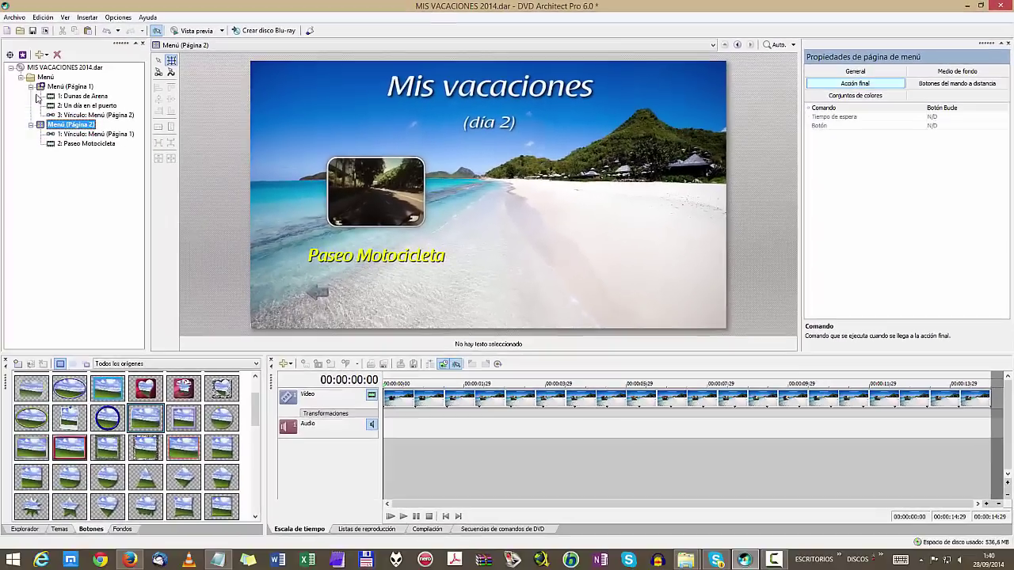
left_click(59, 89)
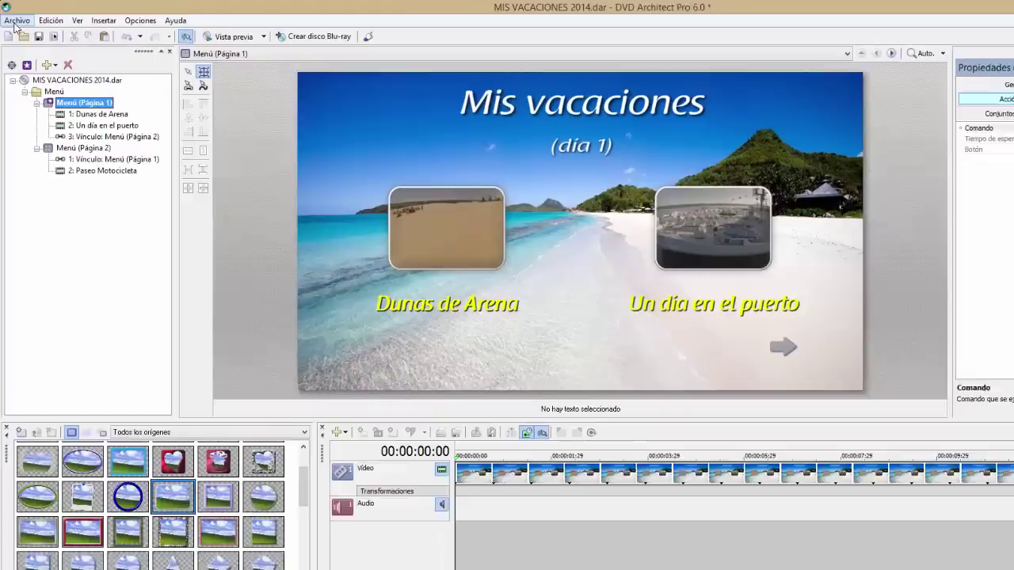
left_click(14, 17)
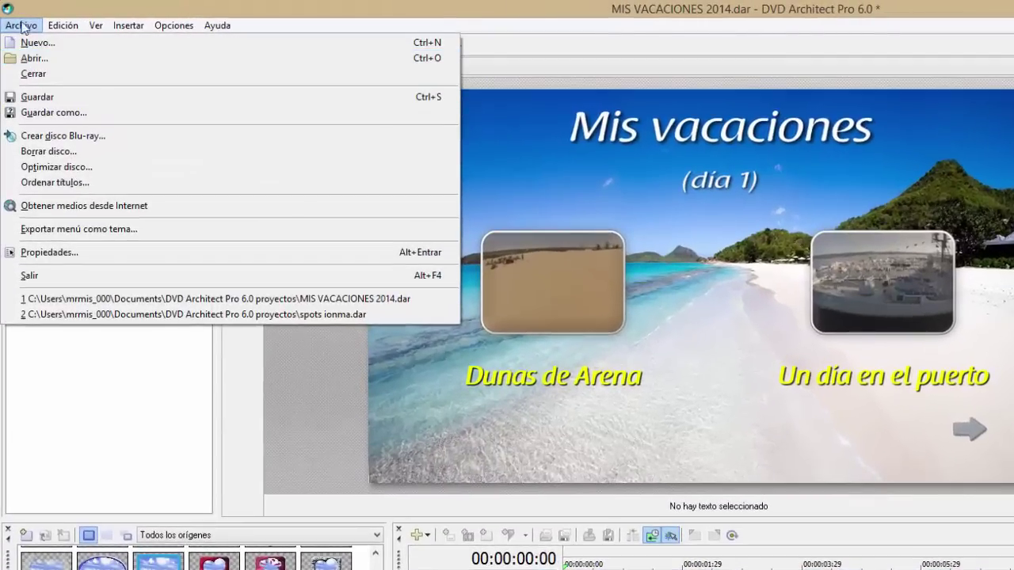
left_click(19, 25)
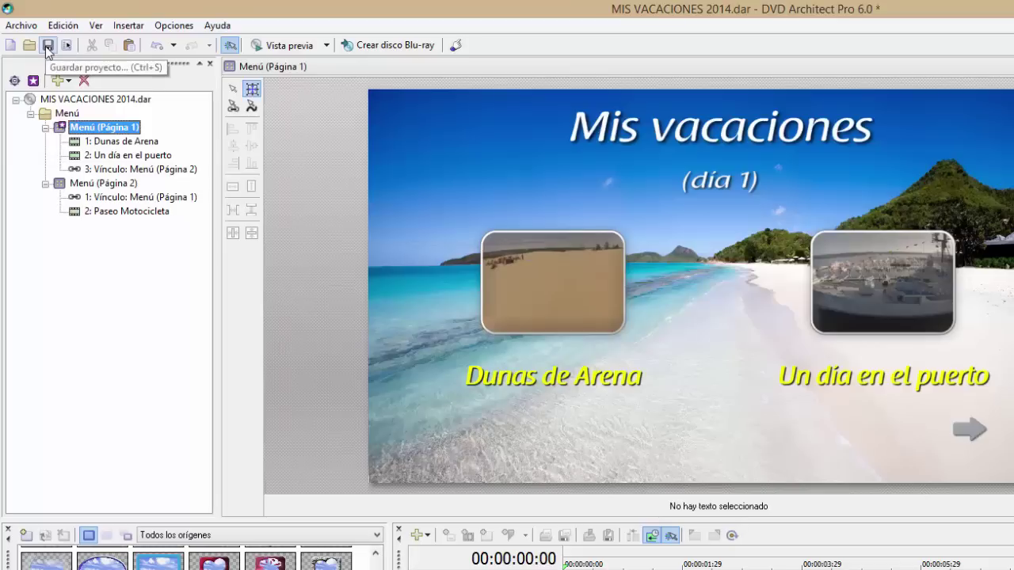
left_click(48, 45)
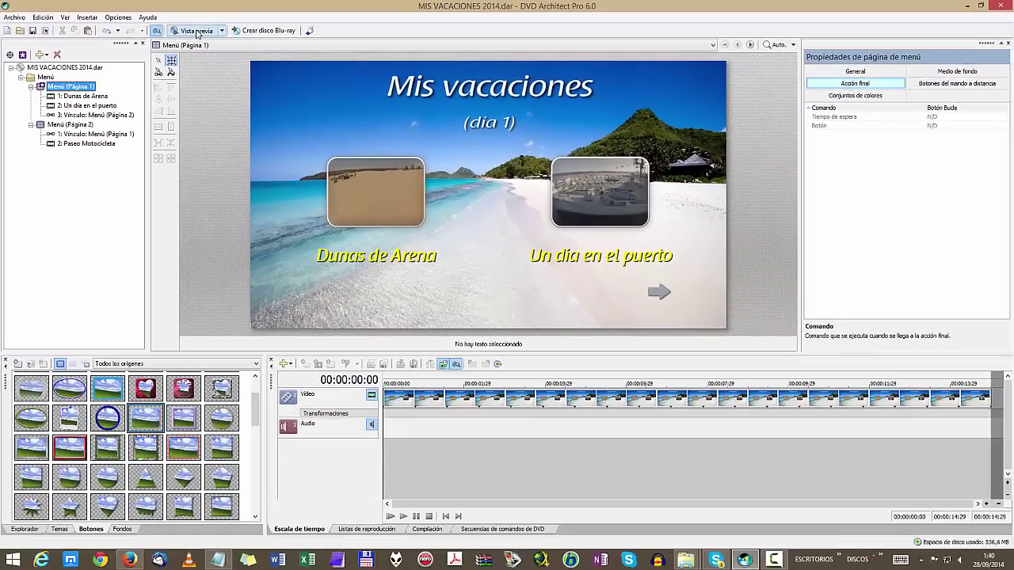
Preview the disc menu and follow the forward arrow on día 1 to día 2.
left_click(261, 45)
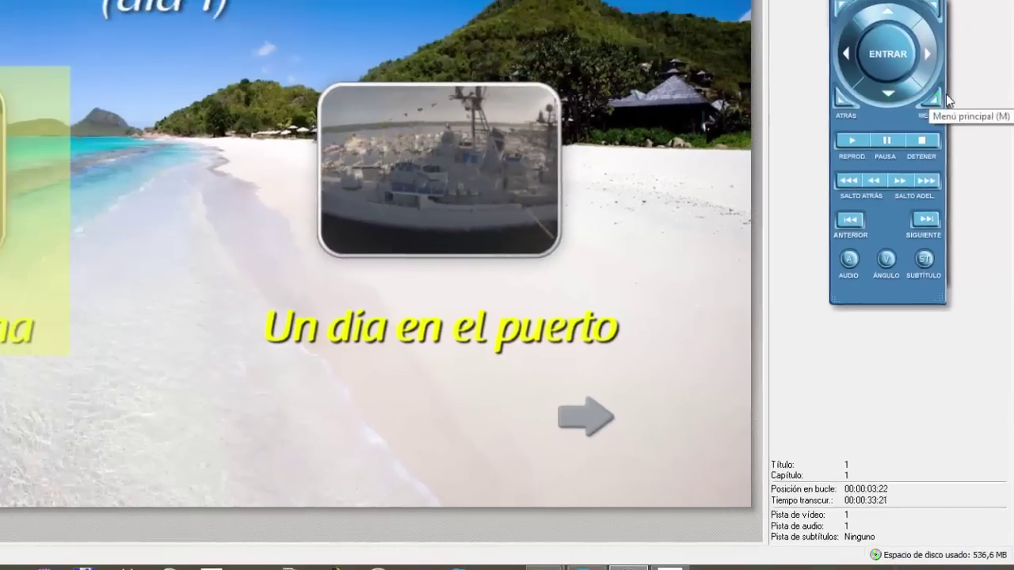
key("Right")
key("Down")
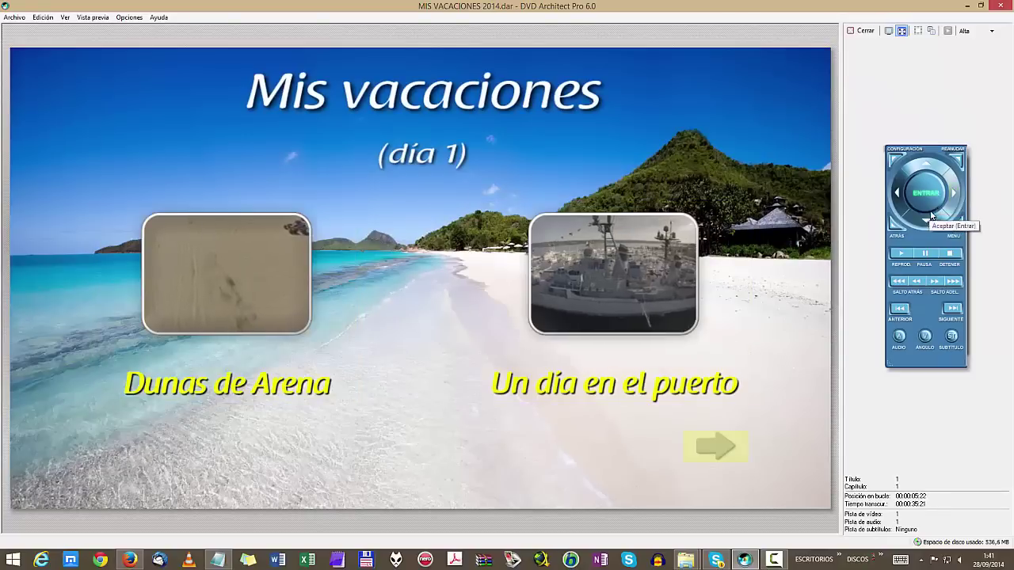
left_click(932, 214)
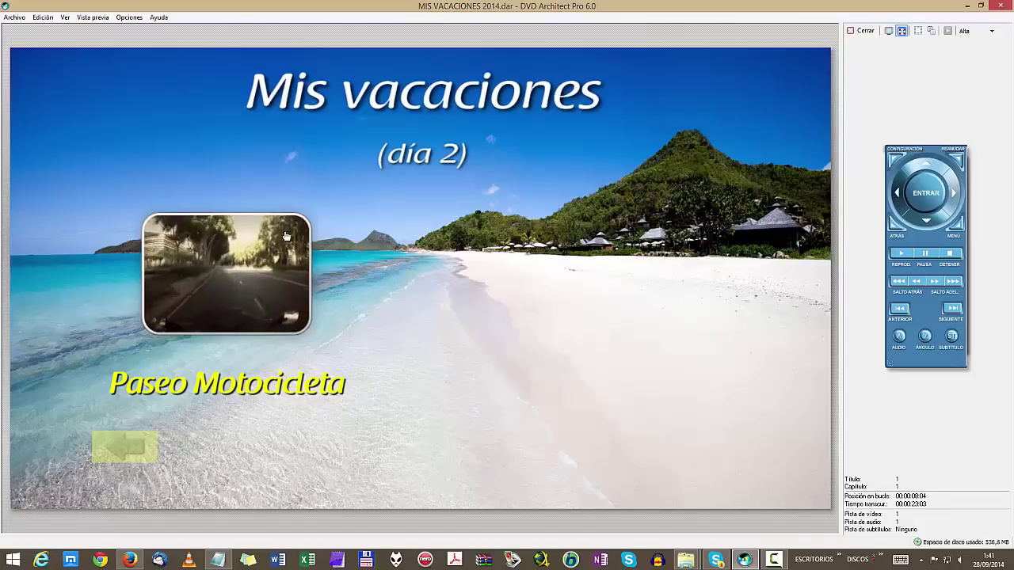
Play the Paseo Motocicleta video from the día 2 menu, stop it and restart the disc preview.
left_click(926, 164)
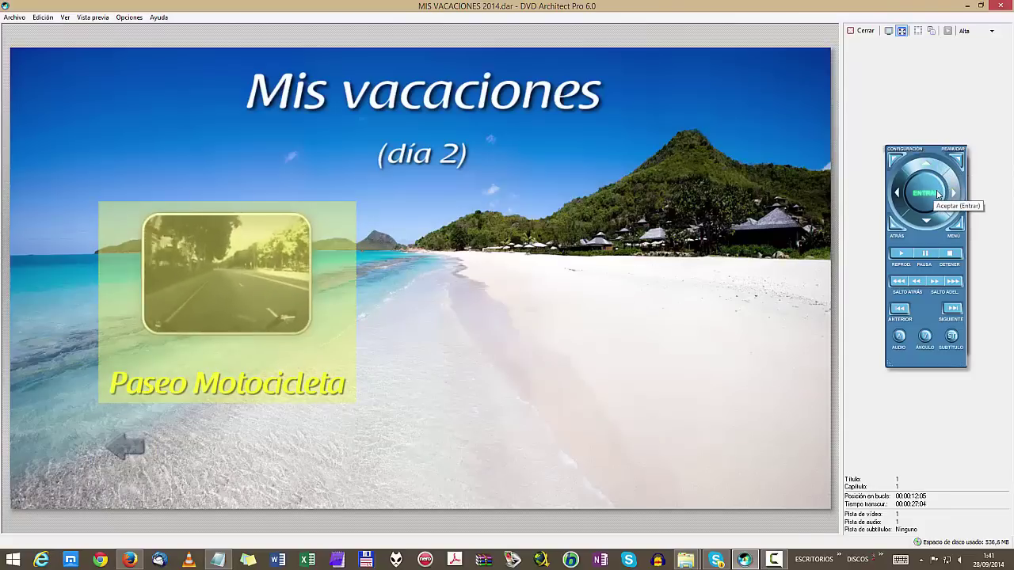
left_click(938, 194)
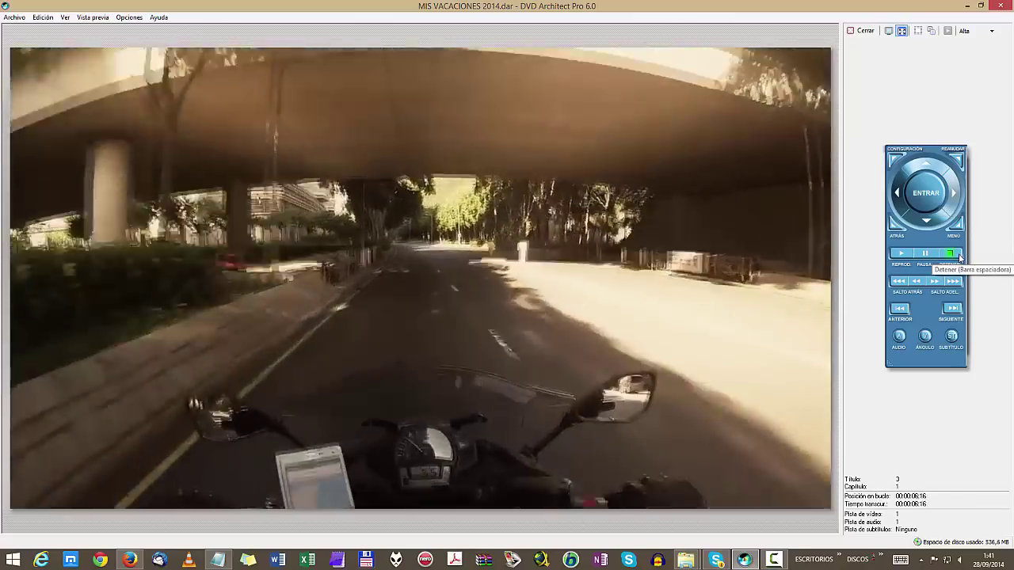
left_click(958, 255)
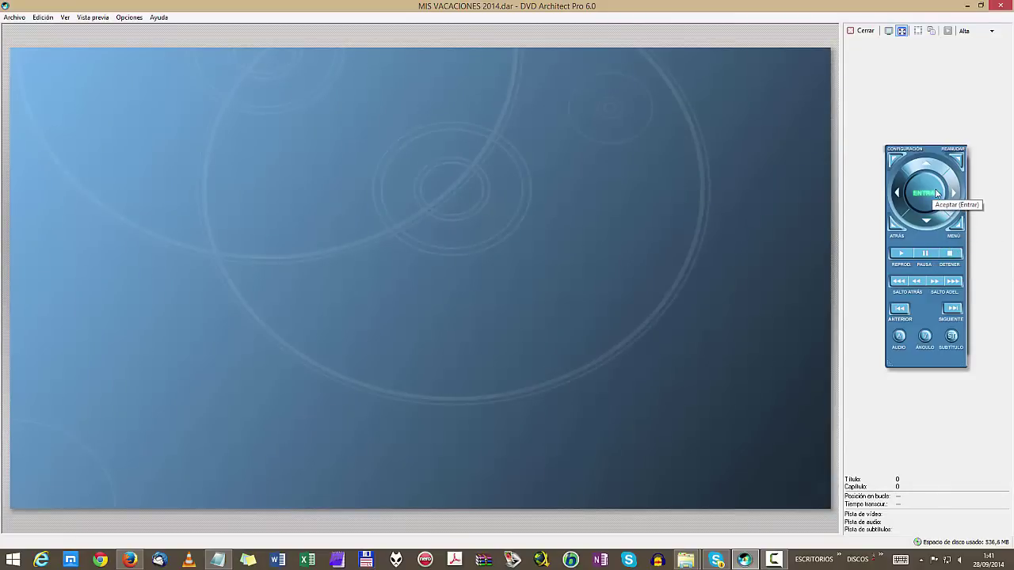
left_click(901, 254)
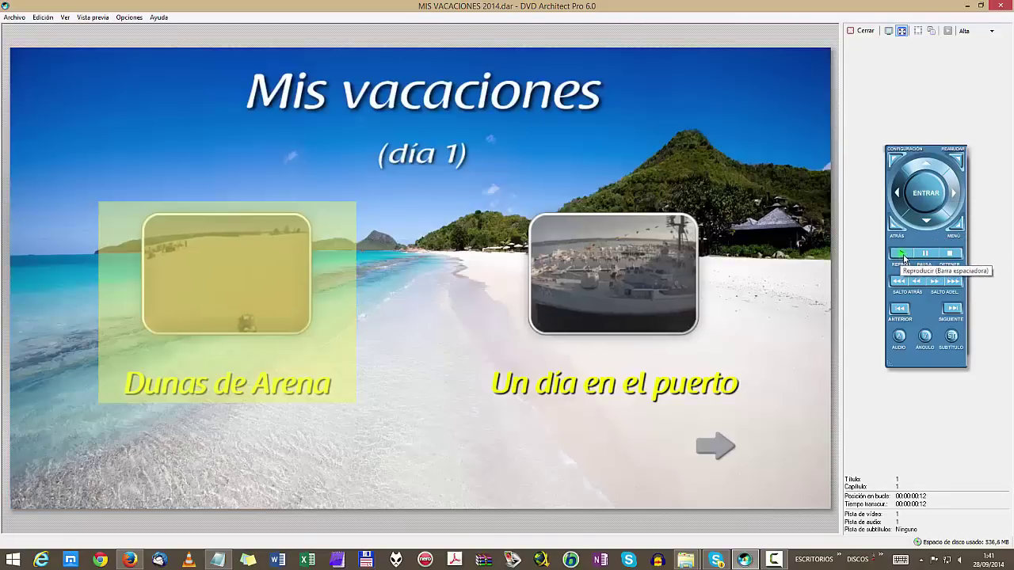
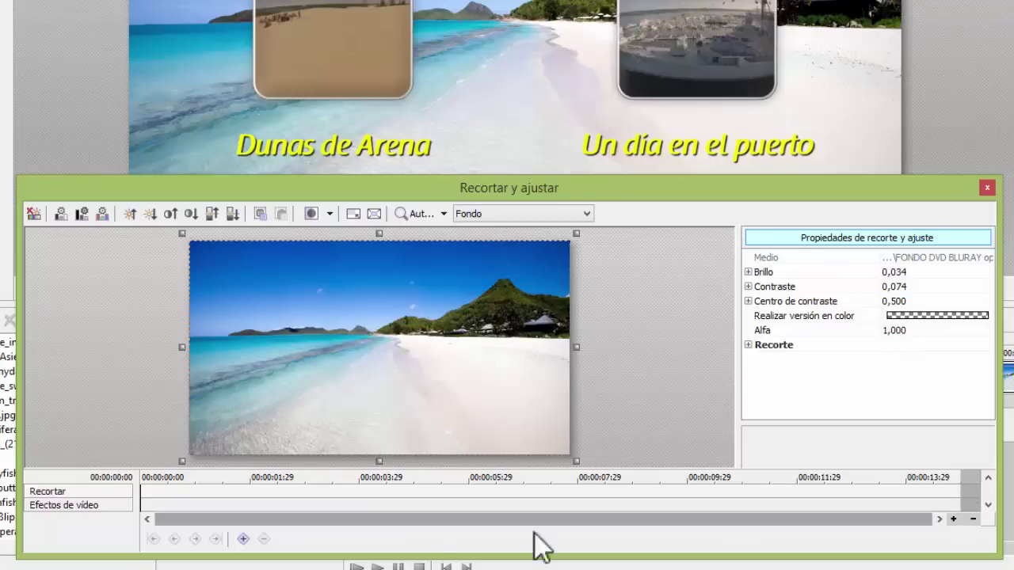
Scrub the background's crop timeline to its end at 00:00:14:29 and return to the start.
left_click_drag(748, 498, 859, 498)
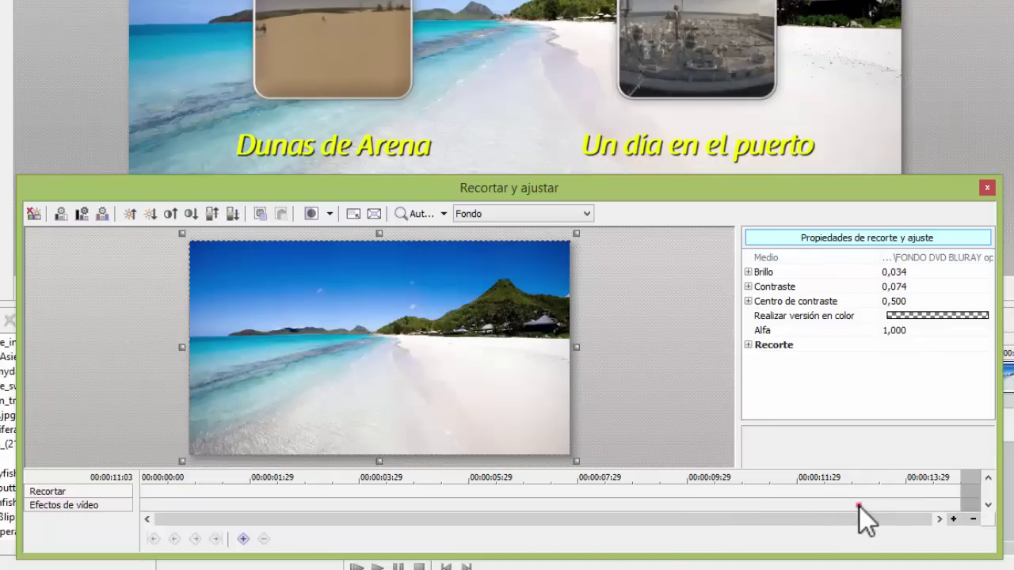
left_click_drag(926, 508, 952, 497)
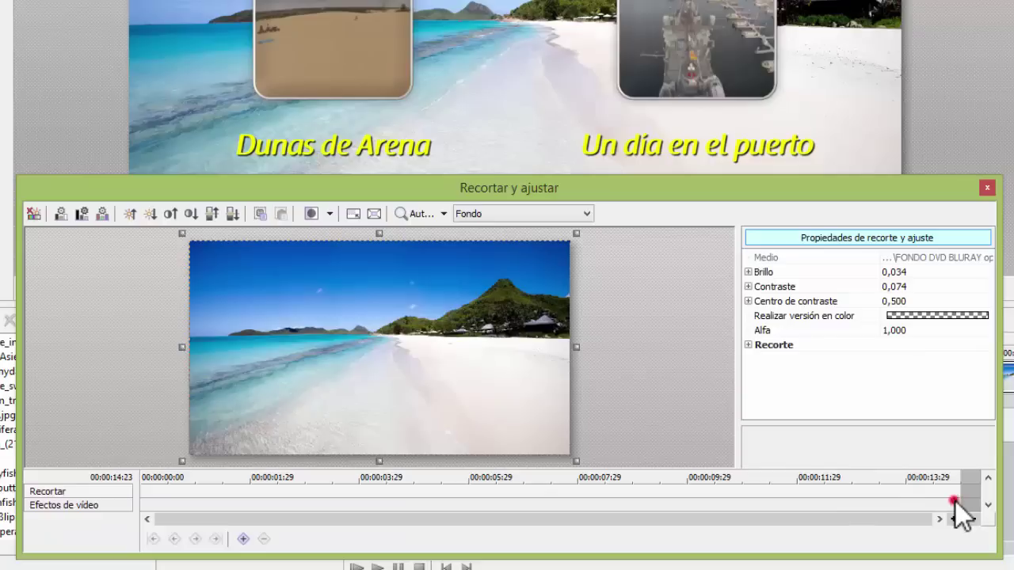
left_click(957, 502)
left_click(961, 507)
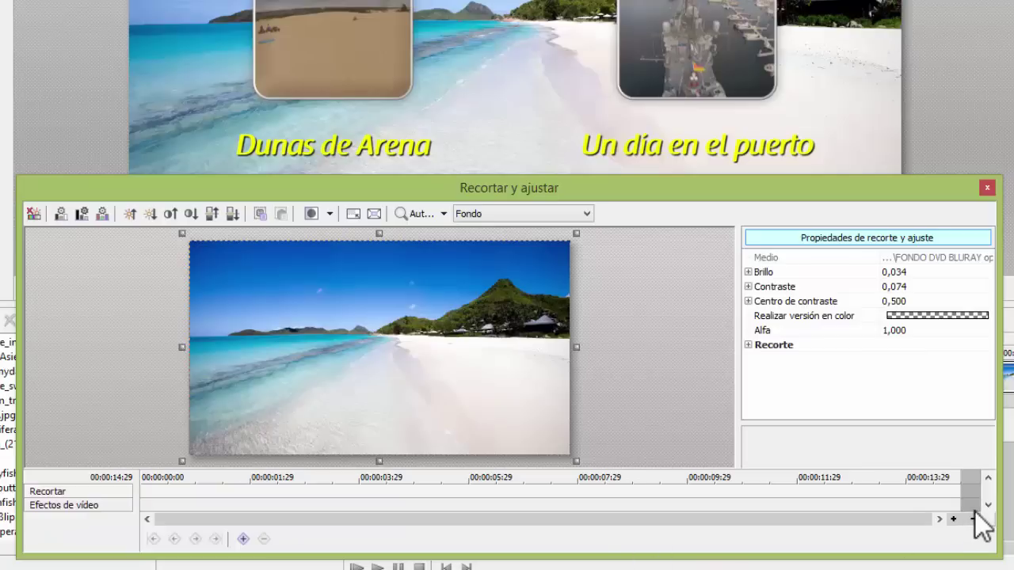
left_click(141, 501)
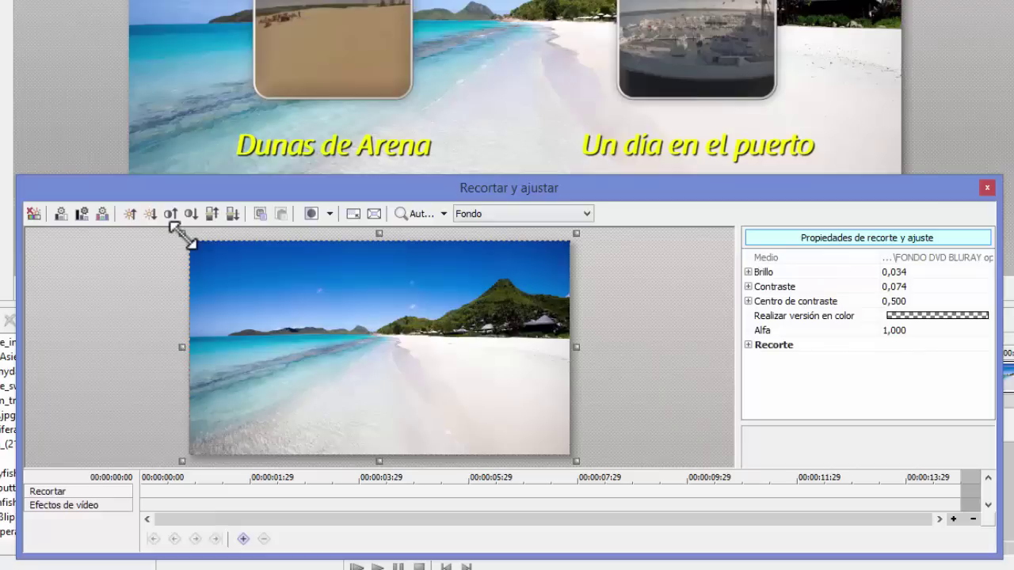
Shrink the background's crop area from its upper-left corner, restore the full image, and try it again with the centred sizing option toggled.
left_click_drag(182, 235, 288, 308)
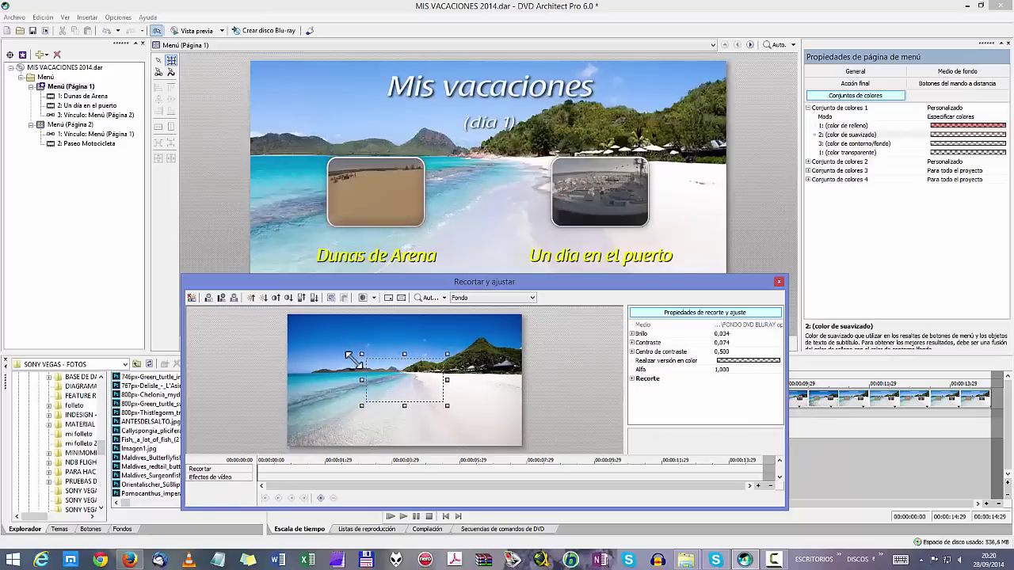
left_click_drag(348, 355, 263, 309)
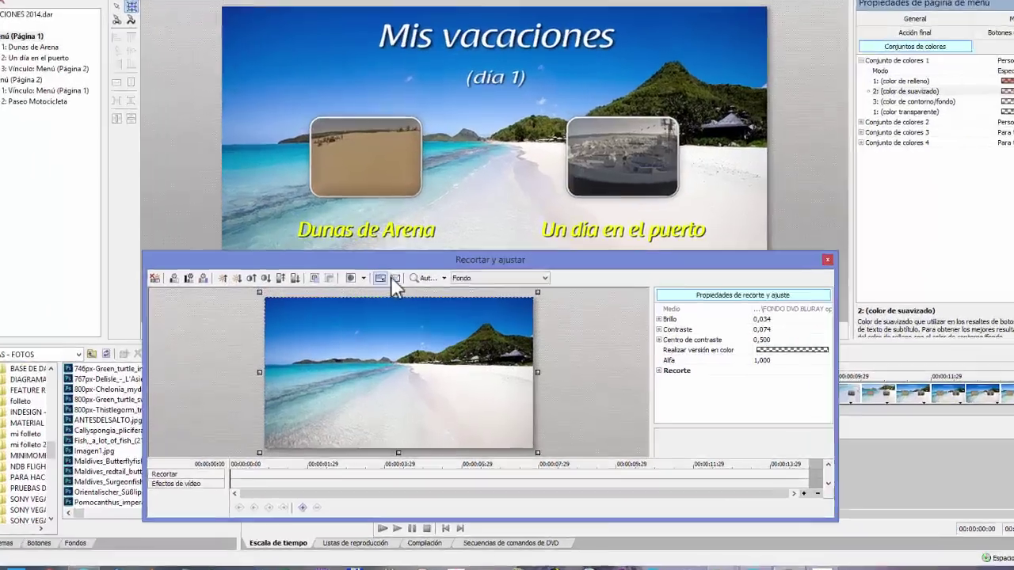
left_click(396, 278)
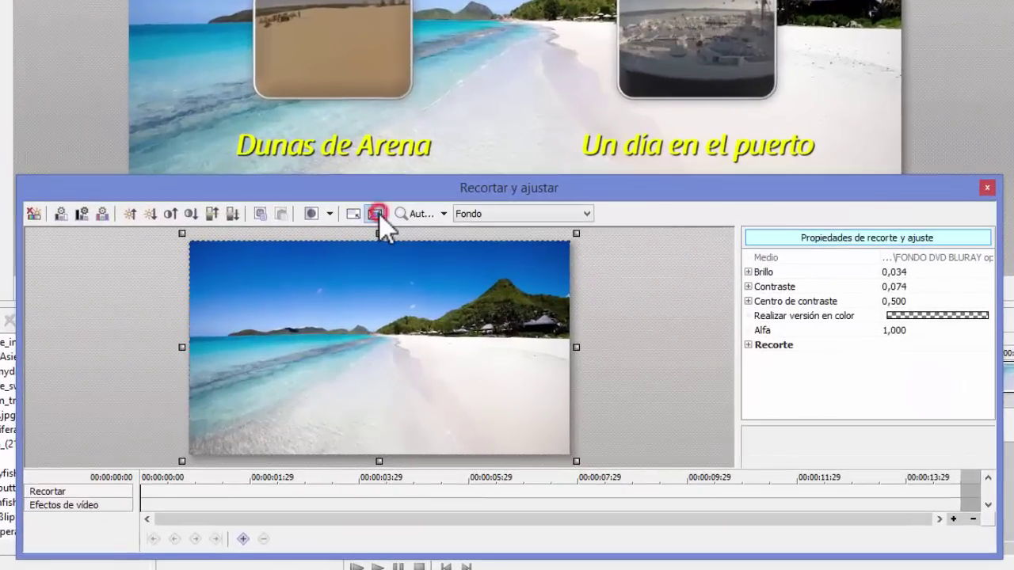
left_click_drag(182, 234, 248, 254)
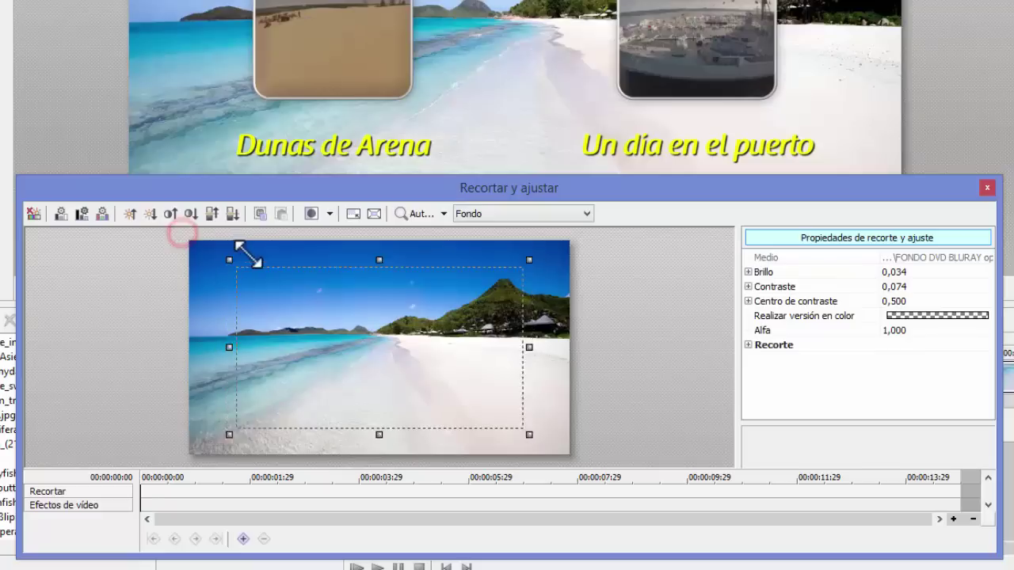
left_click(212, 214)
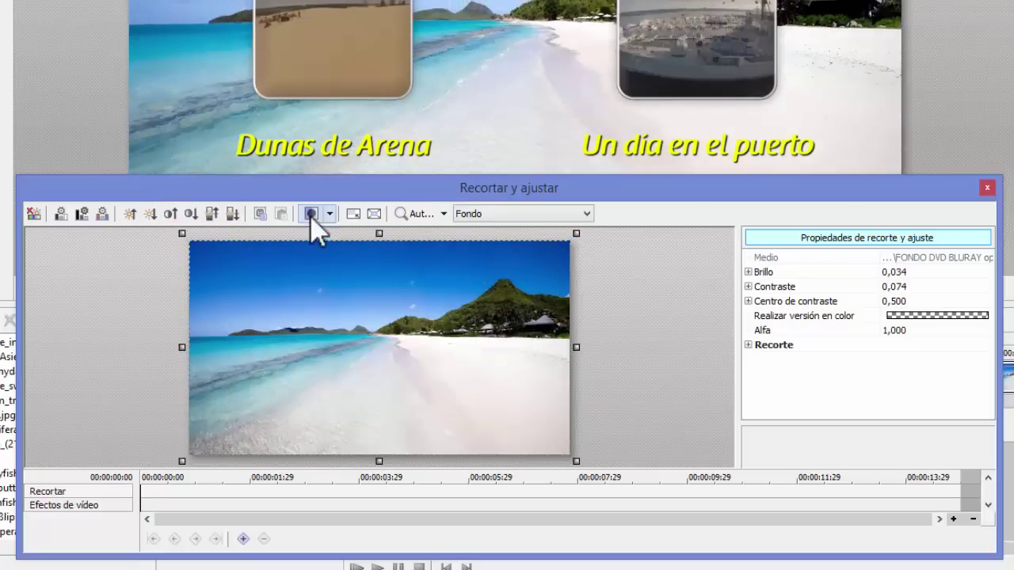
Shrink the background's crop area, move it around over the image, and enlarge it back to the full picture.
left_click(354, 214)
left_click(184, 232)
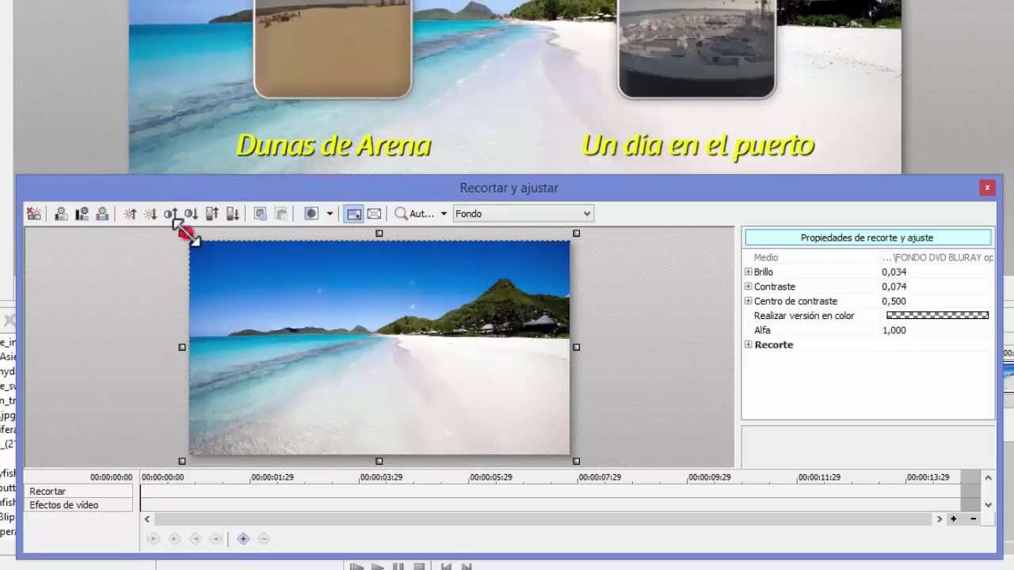
left_click_drag(187, 236, 258, 267)
left_click_drag(321, 325, 291, 317)
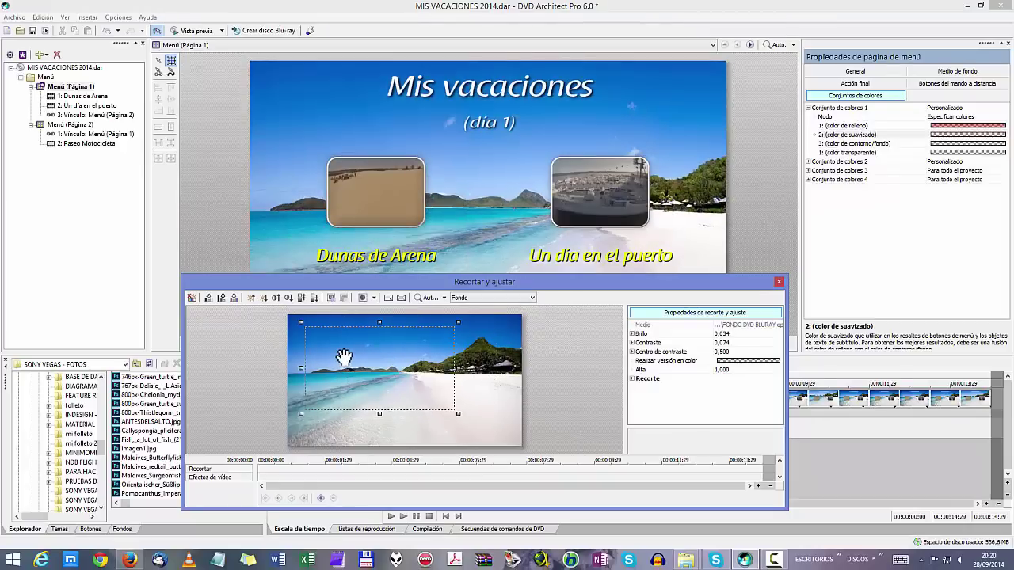
left_click_drag(343, 357, 350, 363)
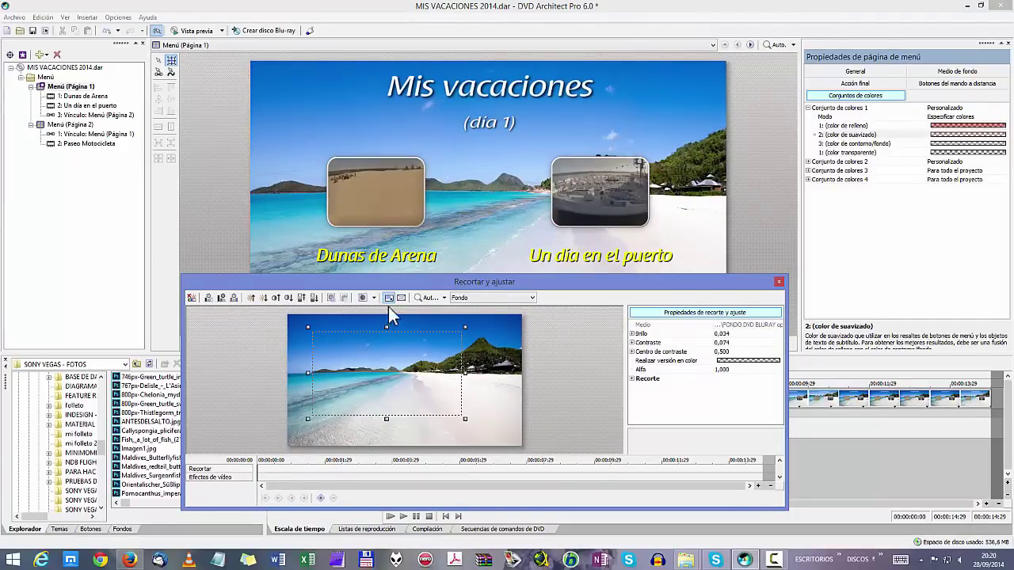
left_click_drag(340, 356, 317, 333)
left_click_drag(438, 402, 537, 444)
Toggle the aspect ratio lock, shrink the crop area from its left edge and extend it back to the full image.
left_click(388, 297)
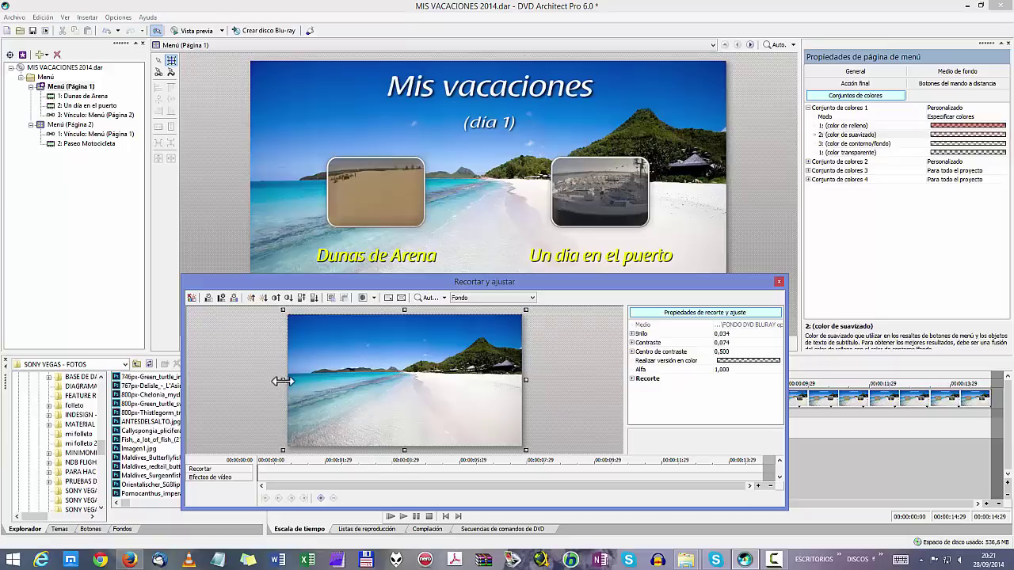
mouse_move(282, 380)
left_mouse_down()
mouse_move(356, 389)
mouse_move(262, 378)
left_mouse_up()
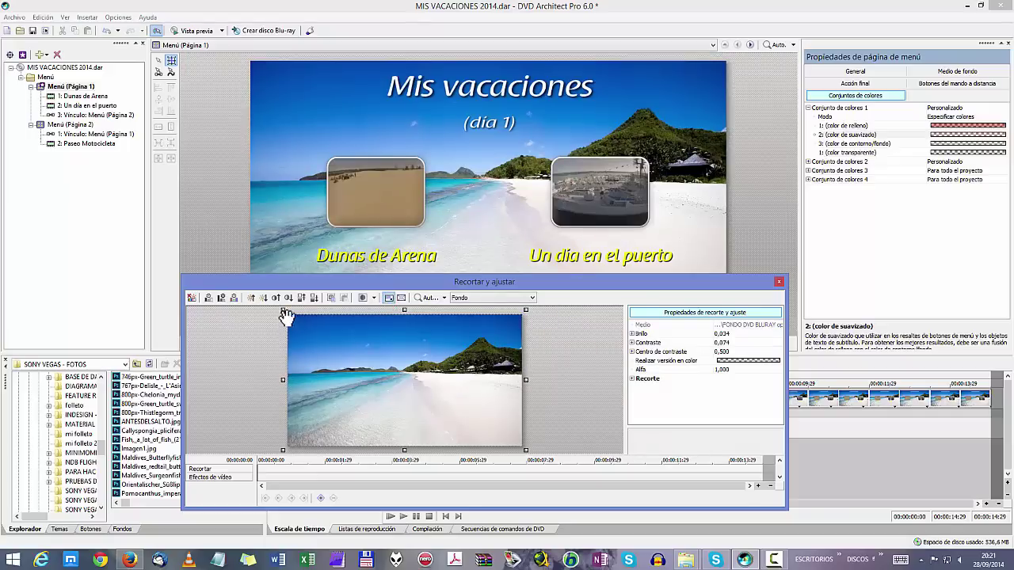
mouse_move(283, 310)
left_mouse_down()
mouse_move(305, 322)
mouse_move(281, 310)
left_mouse_up()
left_click_drag(283, 379, 261, 380)
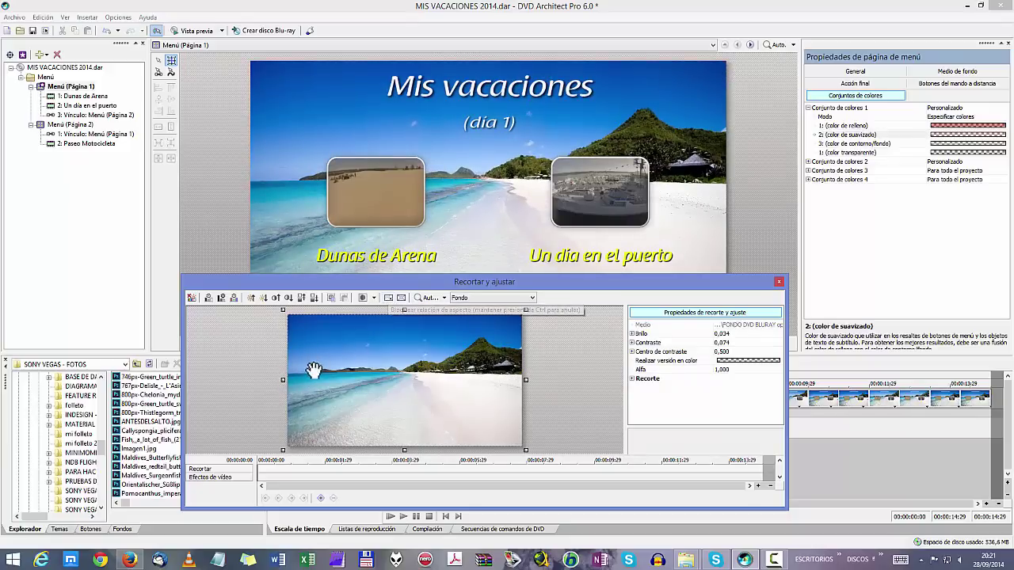
left_click_drag(282, 379, 352, 379)
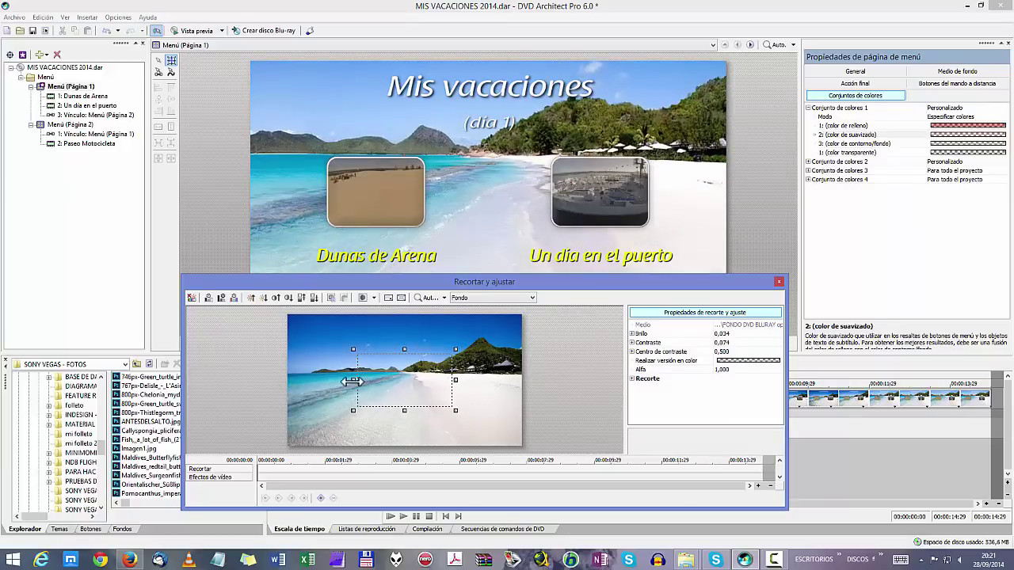
left_click_drag(352, 381, 276, 394)
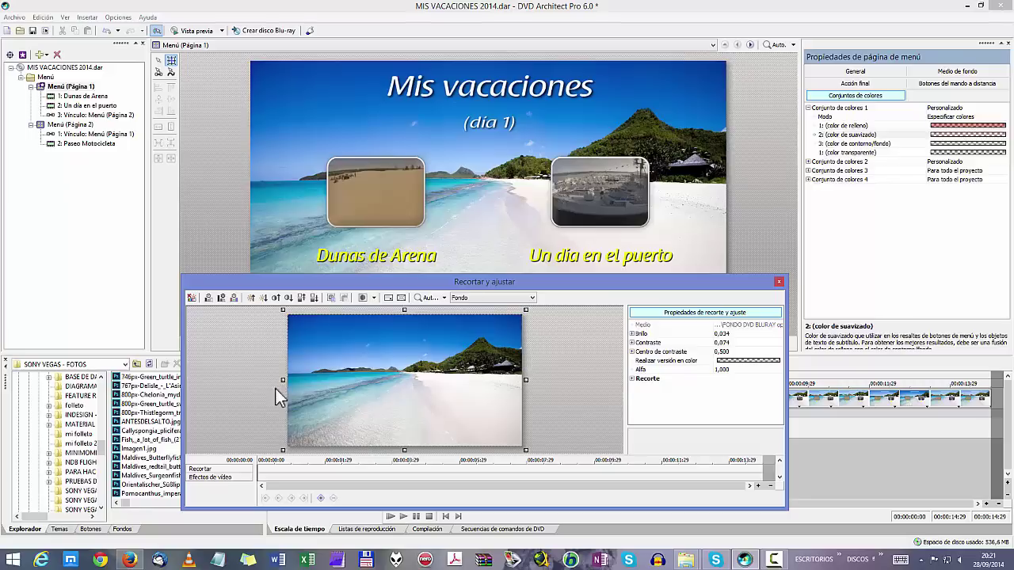
Try resizing the crop area from its left and upper edges while toggling the aspect ratio lock and centred sizing.
left_click(388, 297)
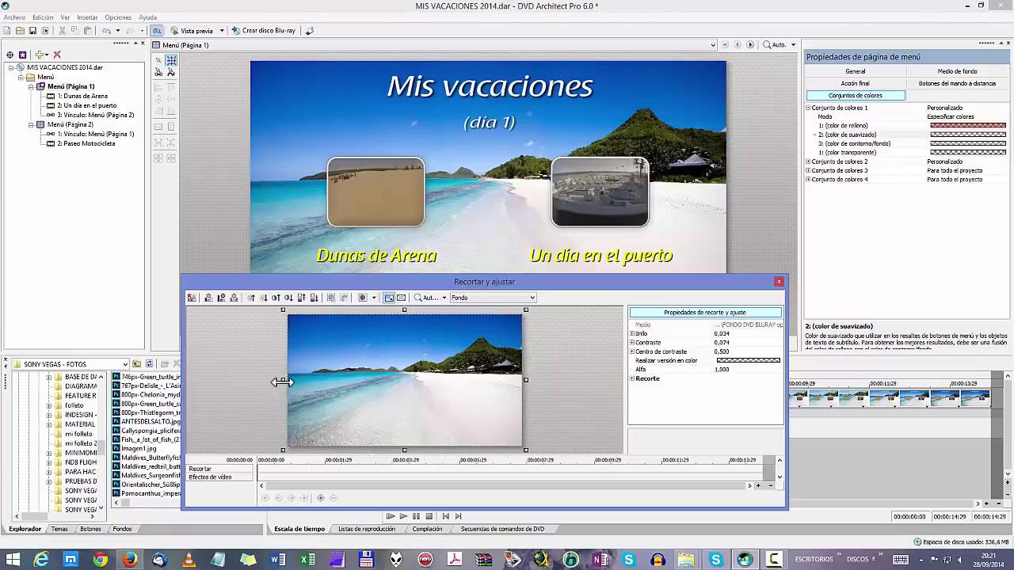
left_click_drag(285, 381, 277, 384)
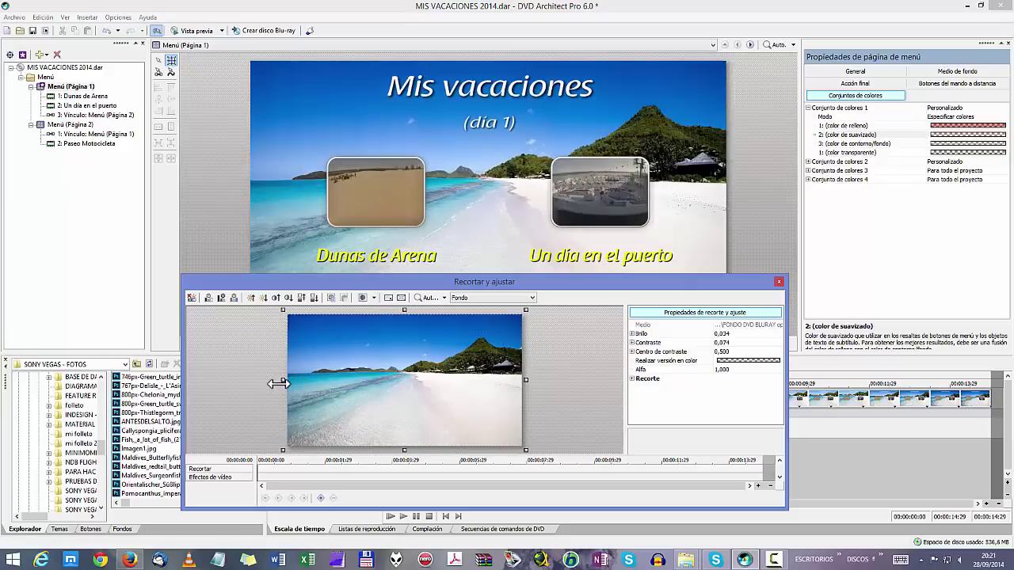
left_click_drag(405, 313, 404, 333)
left_click(402, 298)
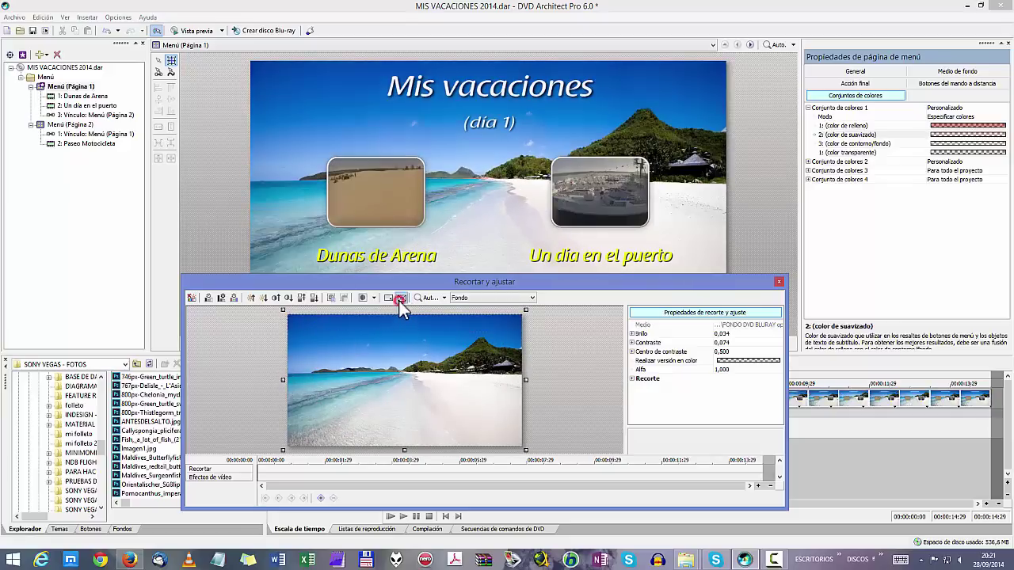
mouse_move(283, 383)
left_mouse_down()
mouse_move(304, 380)
mouse_move(283, 383)
left_mouse_up()
left_click(389, 297)
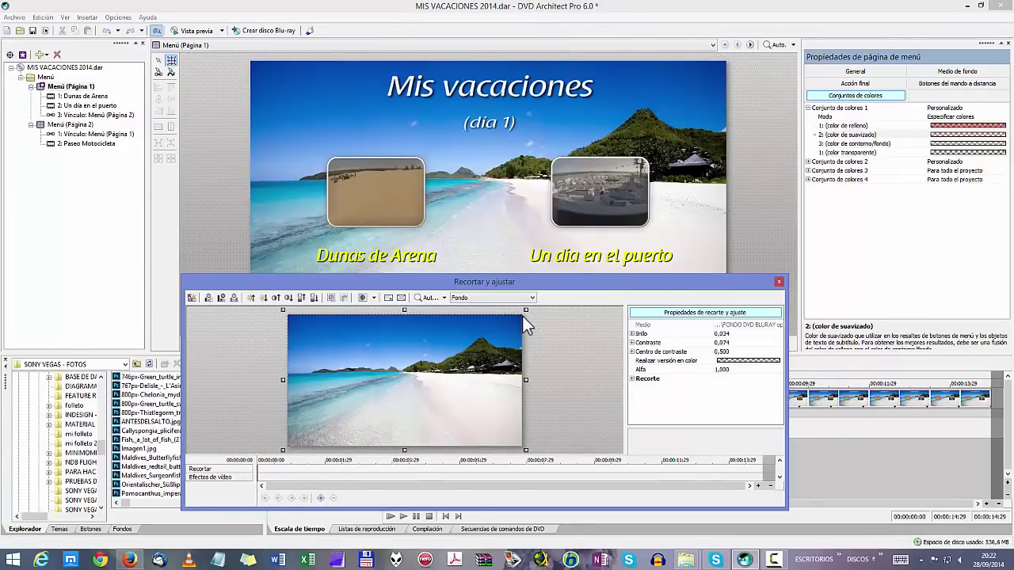
Narrow the background's crop area from both sides at full height, overriding the aspect ratio lock.
left_click_drag(523, 314, 612, 309)
key("ctrl")
left_click_drag(523, 383, 477, 391)
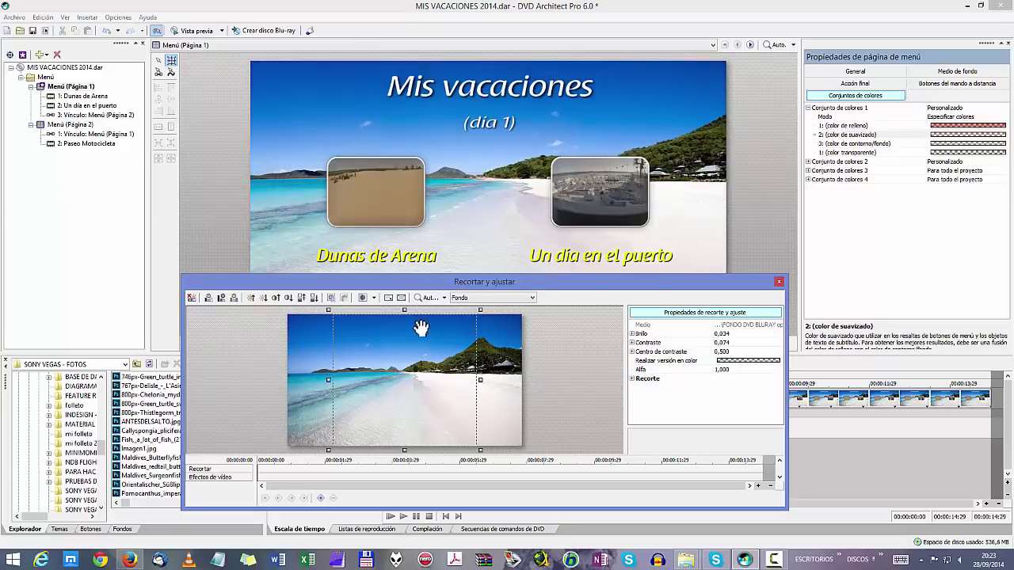
Undo the crop area's narrowing to restore the full background image.
left_click_drag(402, 309, 411, 339)
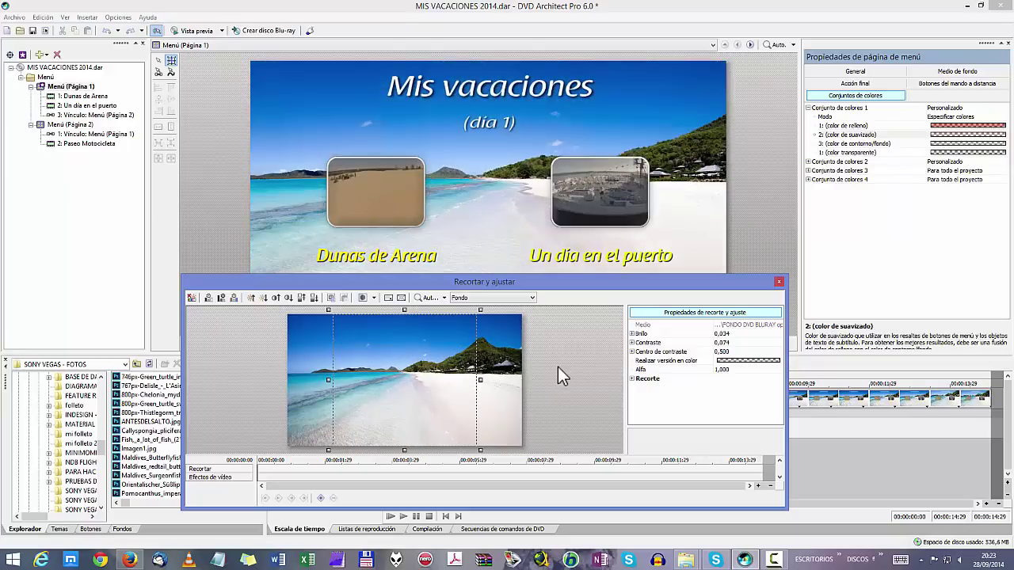
key("ctrl+z")
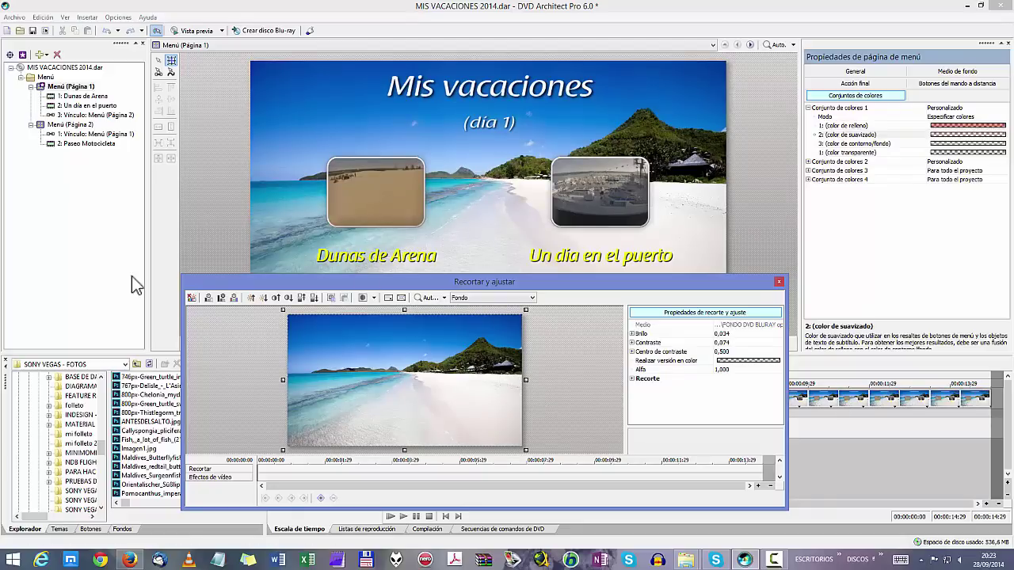
Try lowering the background's contrast to -0,026 and raising its brightness to 0,134, returning them to 0,074 and 0,034.
left_click(289, 299)
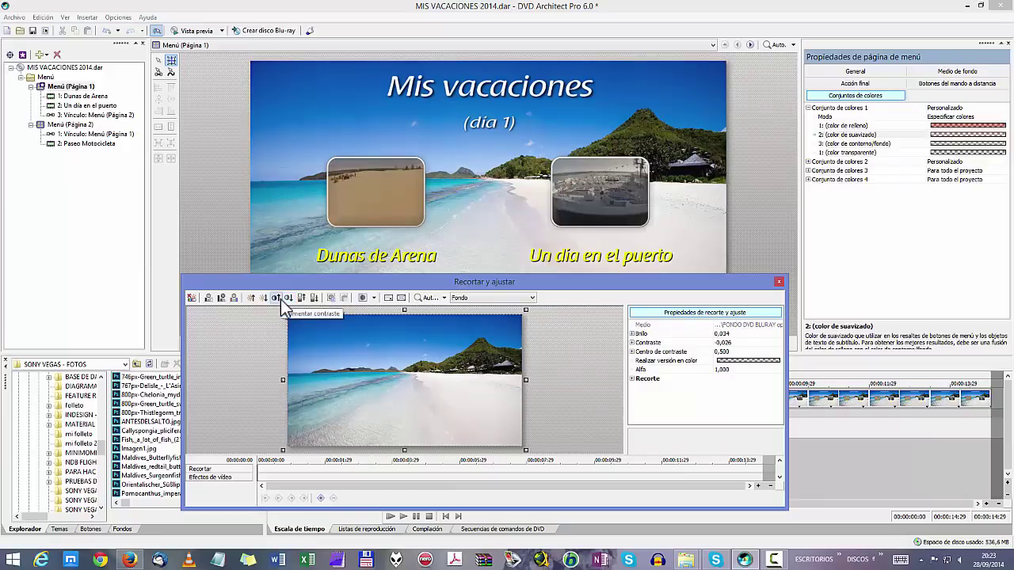
left_click(279, 300)
left_click(279, 299)
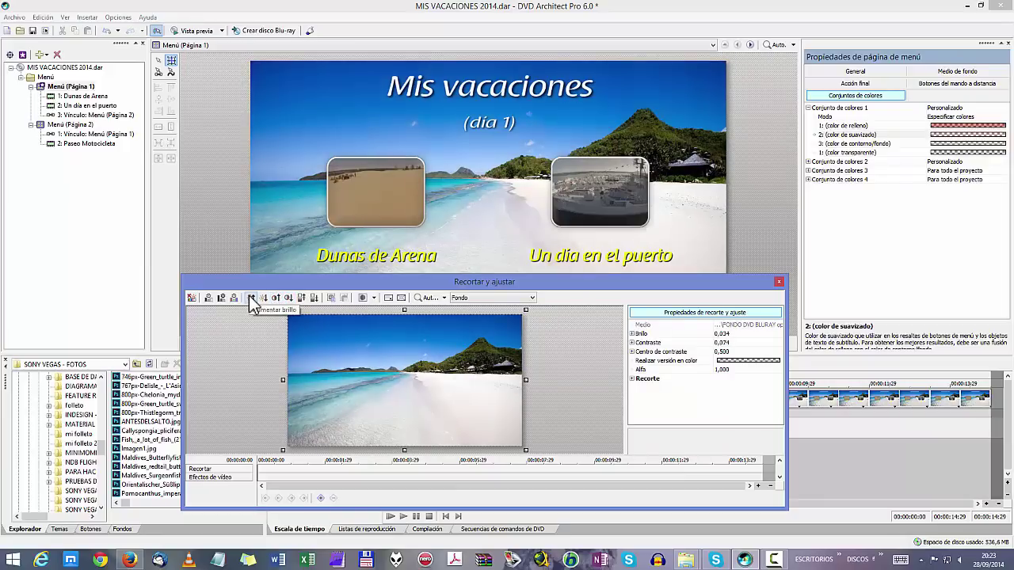
left_click(250, 299)
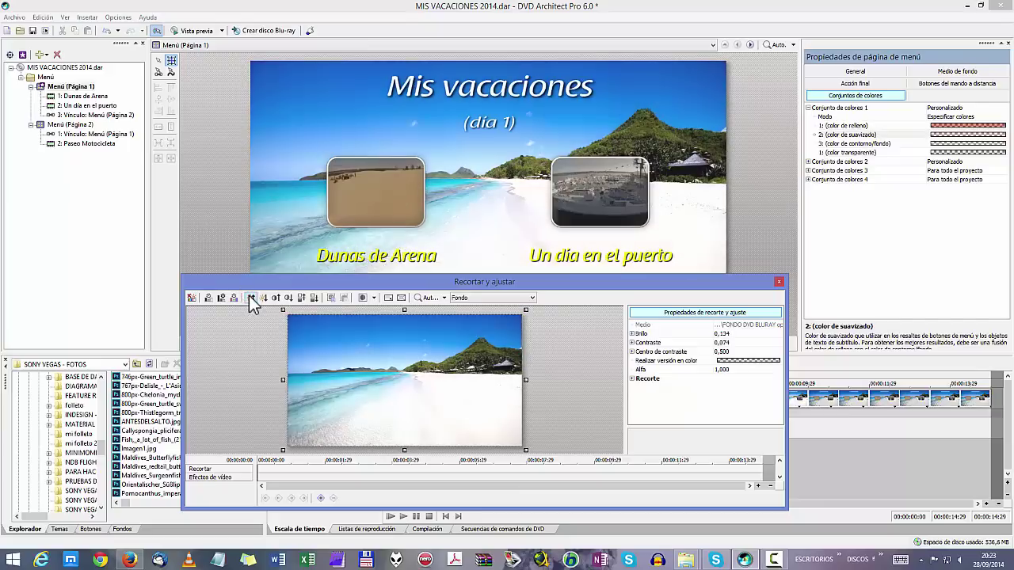
left_click(267, 299)
left_click(268, 298)
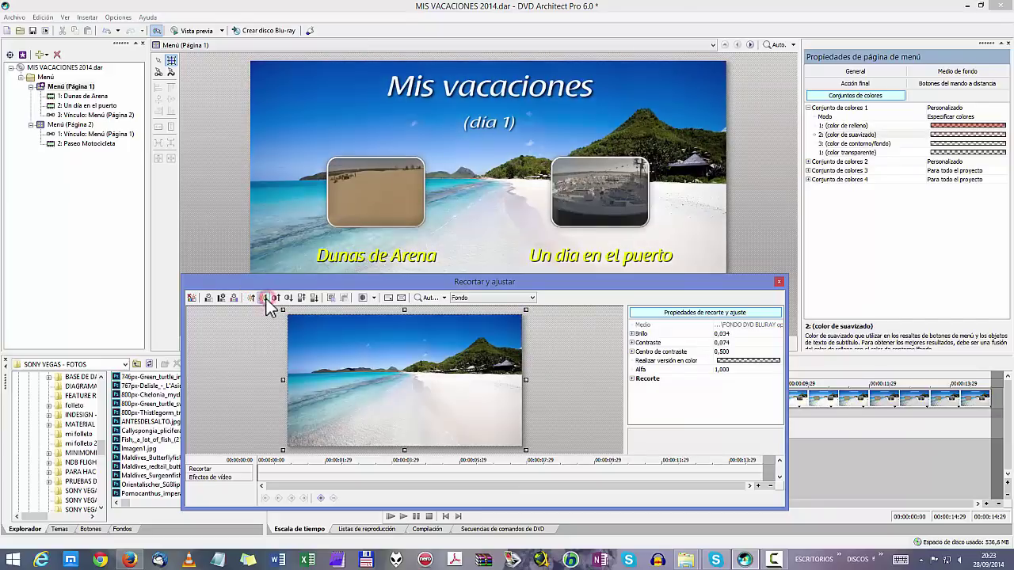
left_click(268, 299)
Try the automatic level corrections on the background and revert them.
left_click(235, 304)
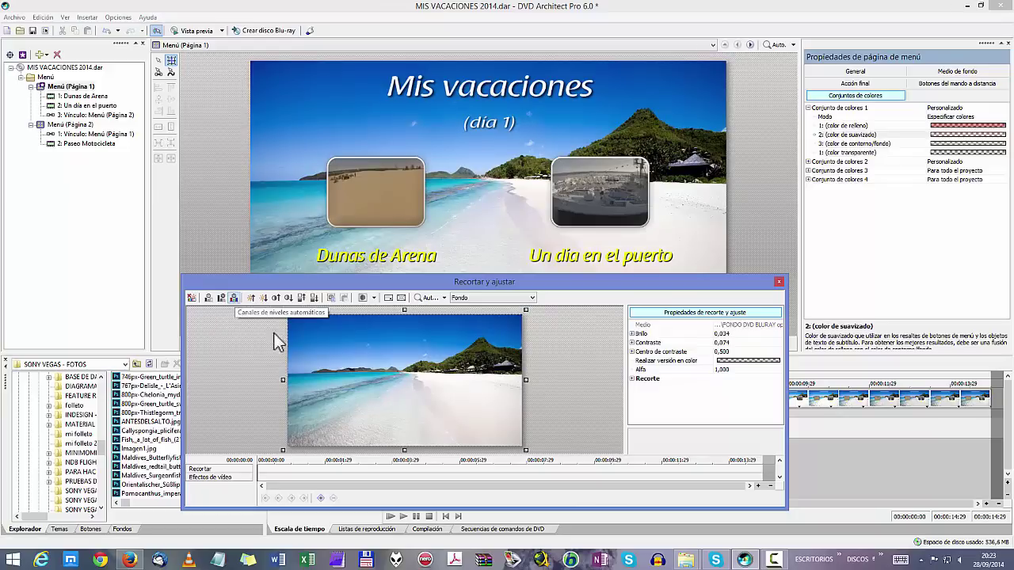
left_click(223, 300)
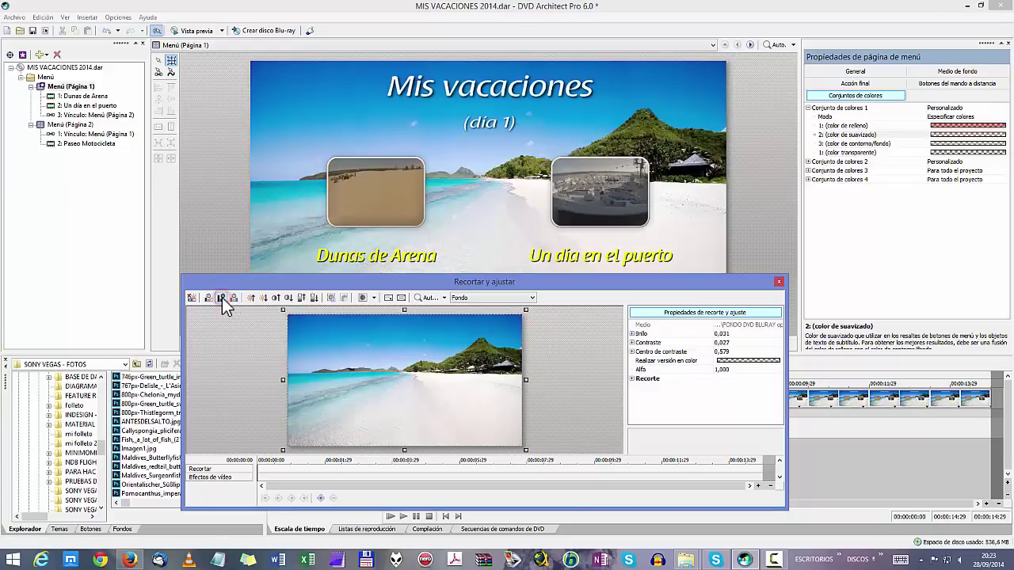
left_click(222, 299)
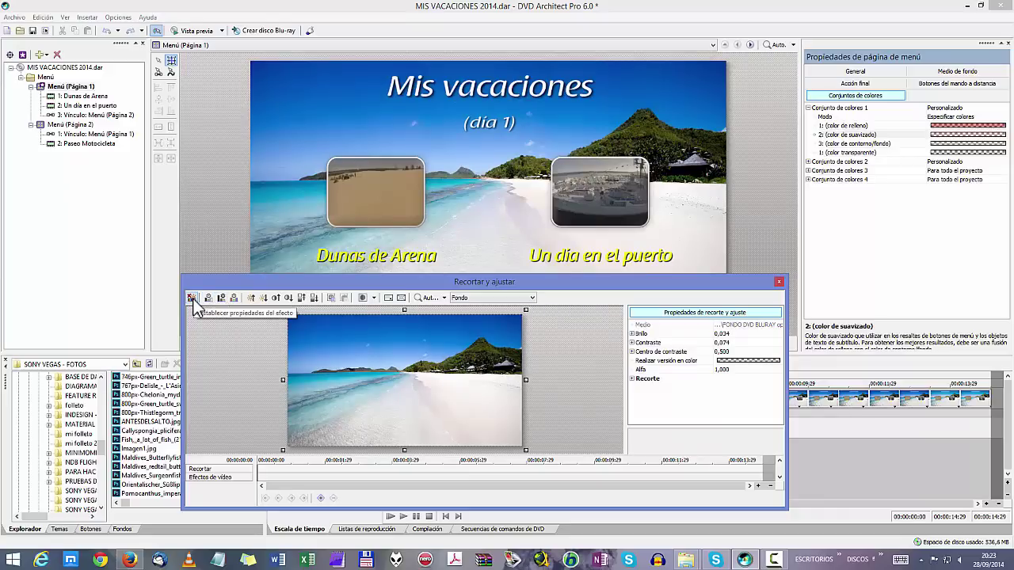
left_click(375, 299)
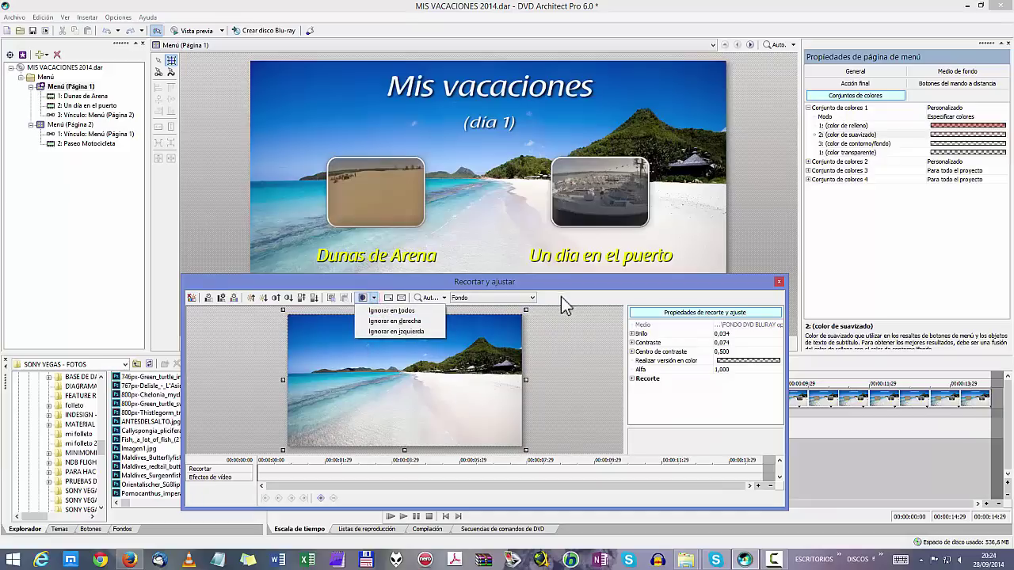
left_click(599, 292)
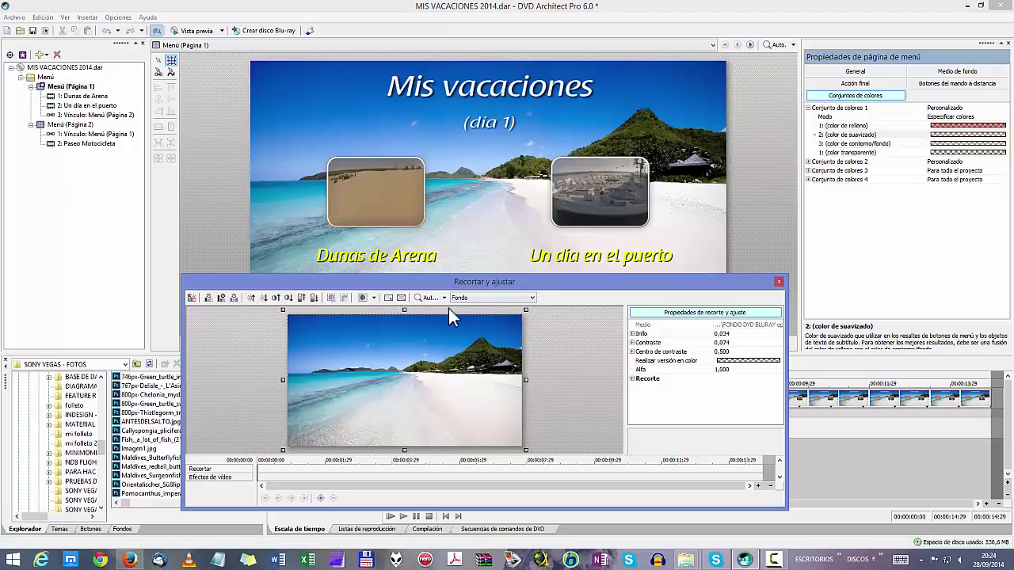
left_click(533, 298)
left_click(593, 302)
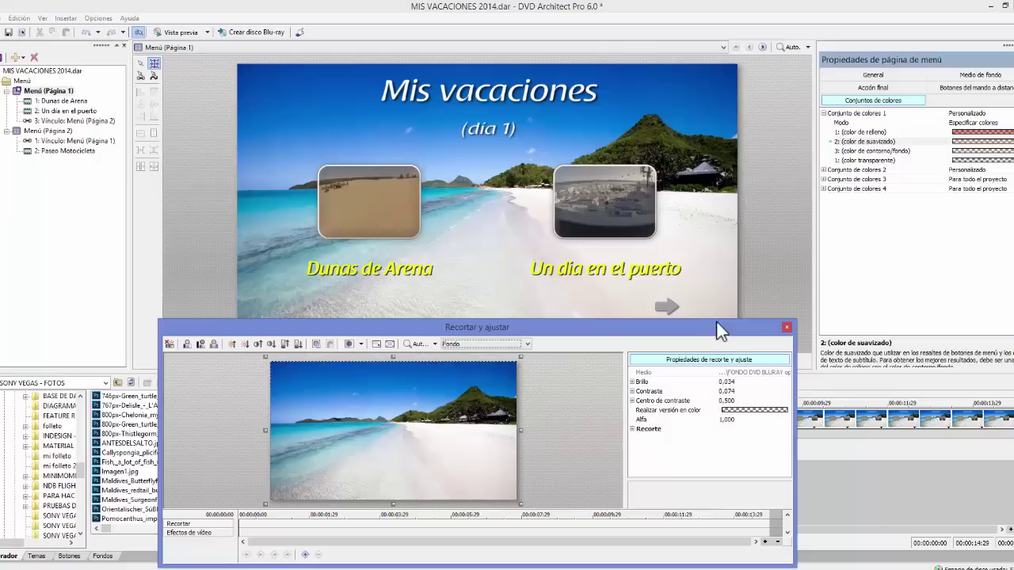
left_click_drag(789, 318, 788, 349)
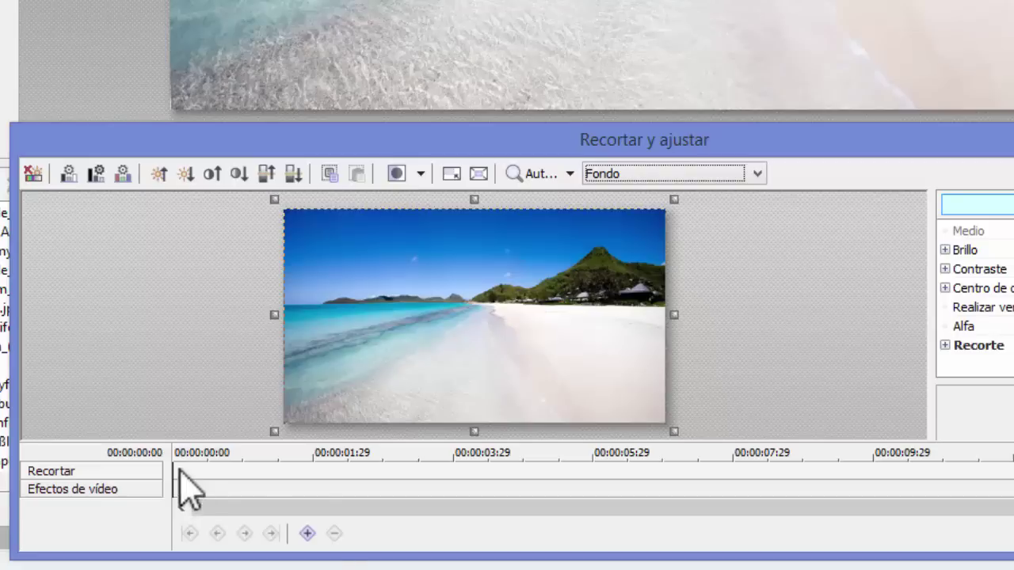
Add a keyframe at 00:00:00:00 for the background and move the timeline cursor to 00:00:02:03.
left_click(307, 533)
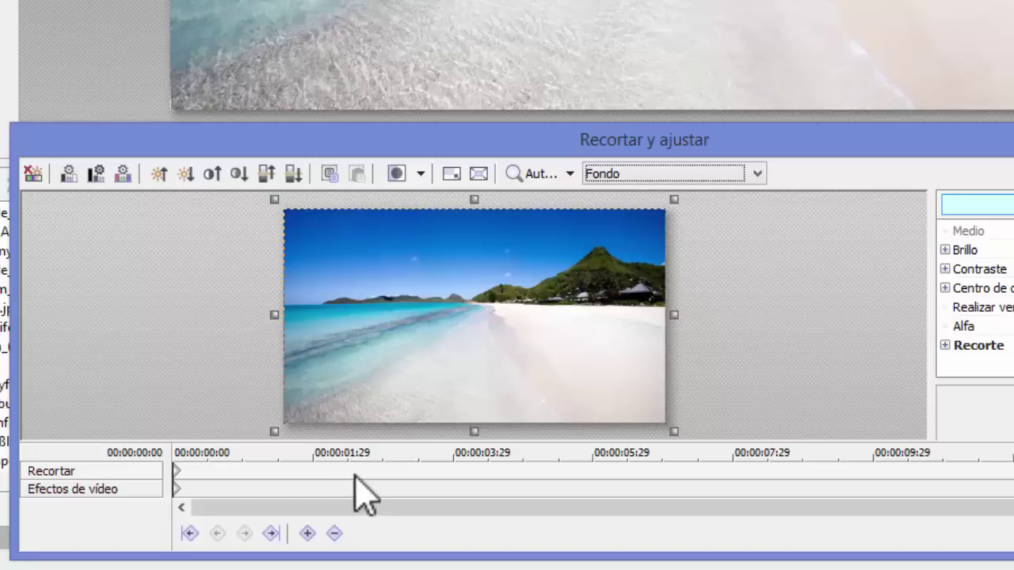
left_click(382, 462)
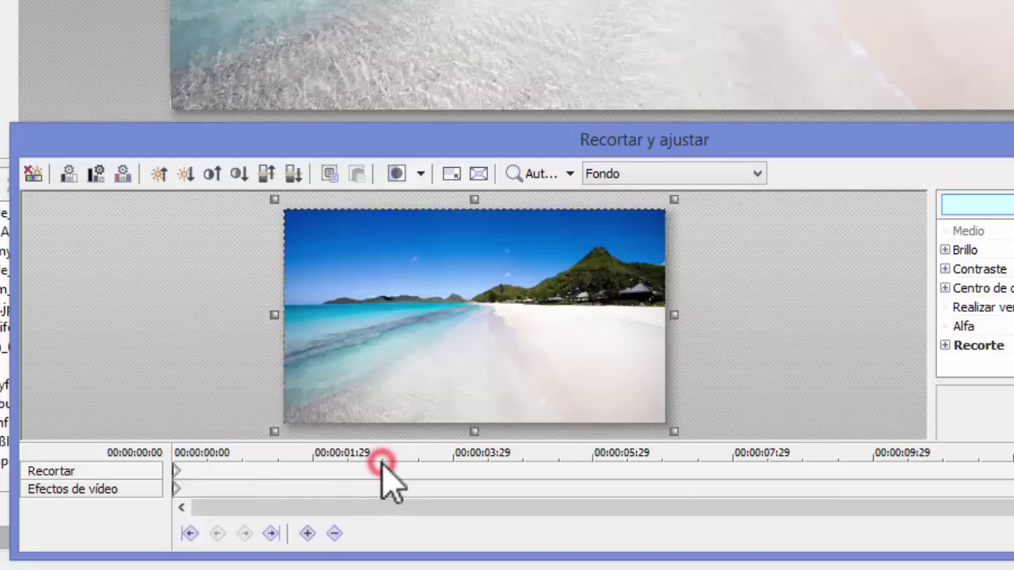
left_click(359, 471)
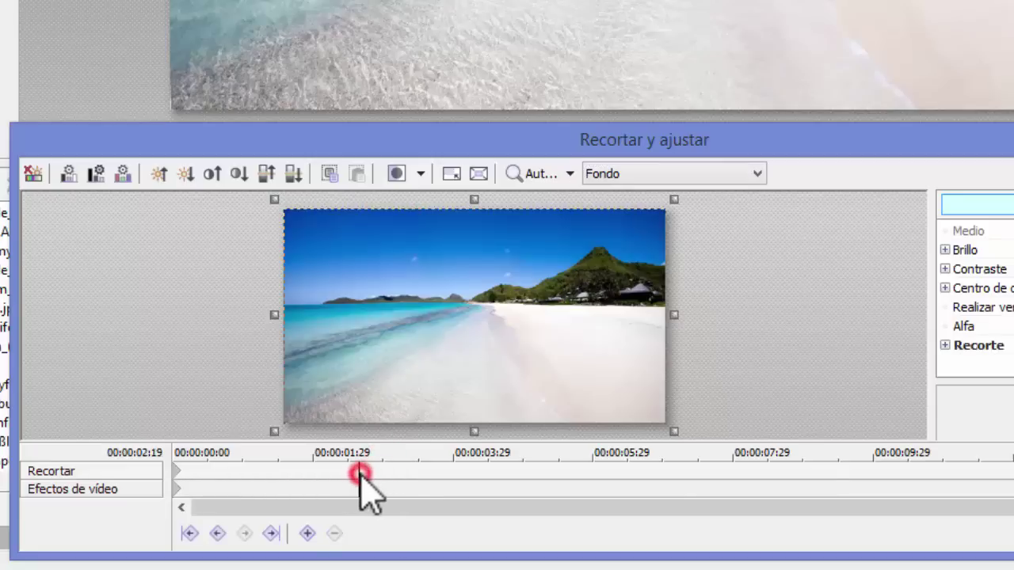
left_click(337, 474)
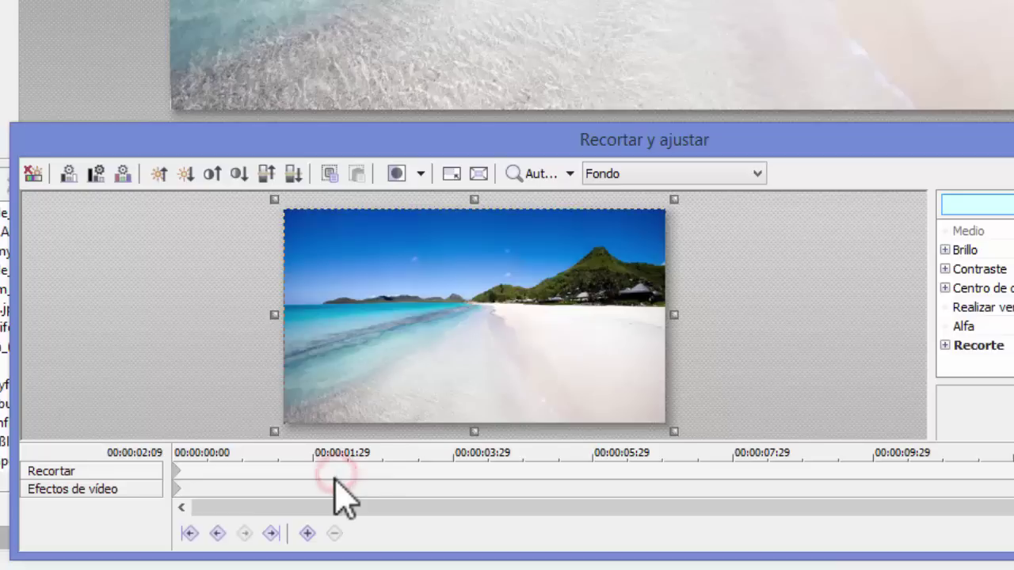
left_click(324, 473)
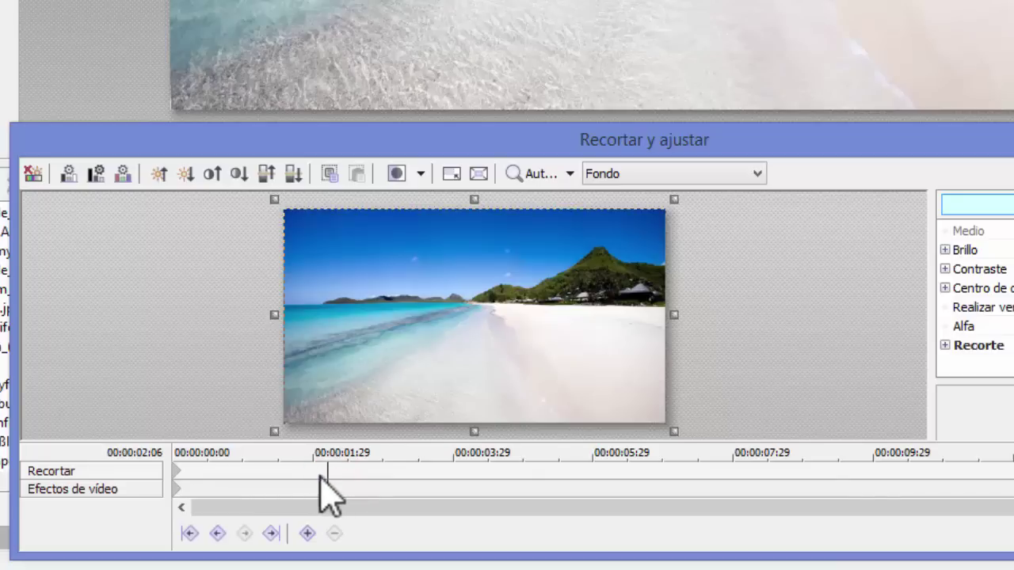
left_click(325, 474)
left_click(325, 474)
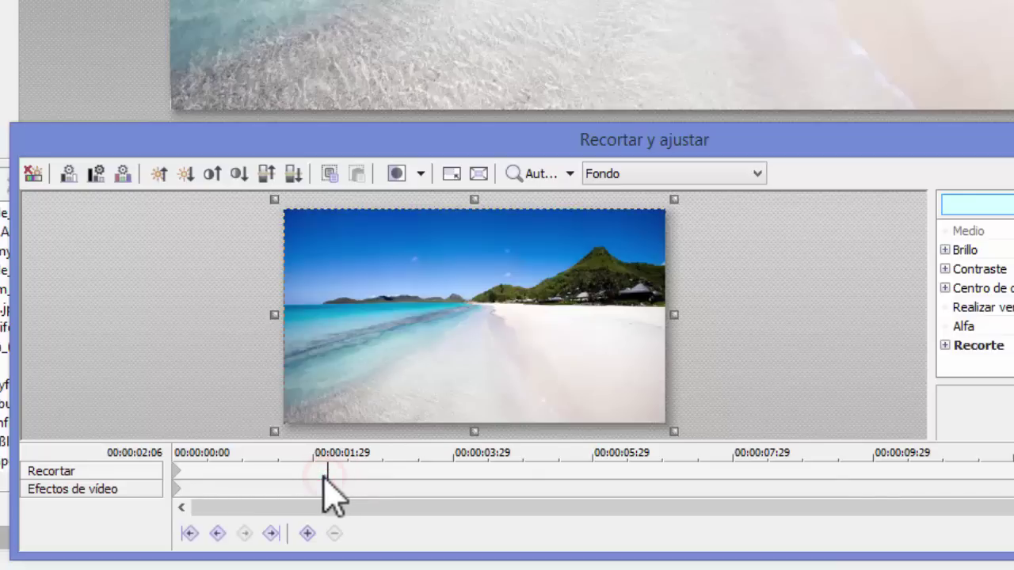
left_click_drag(324, 474, 319, 477)
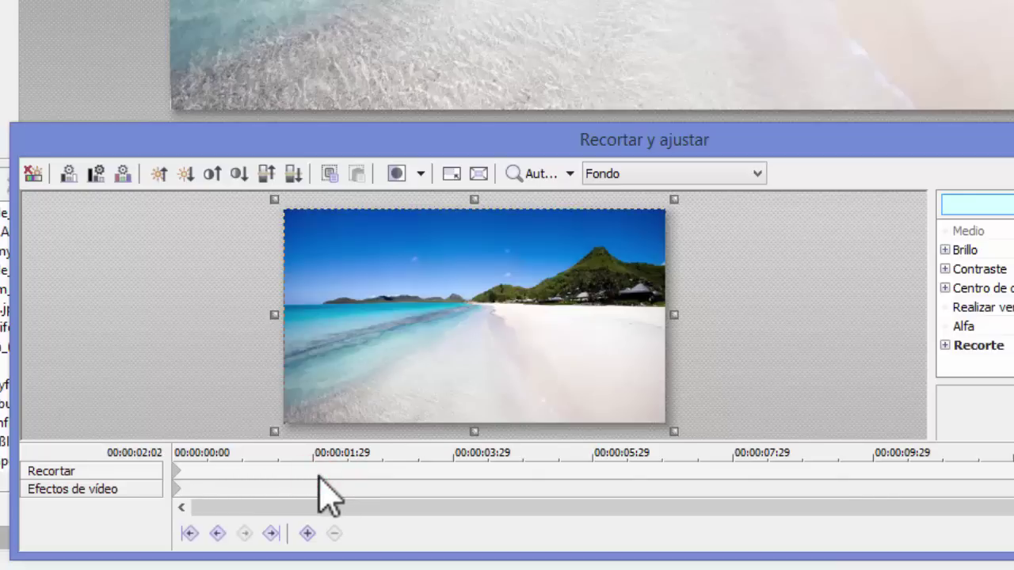
left_click(315, 474)
left_click(315, 473)
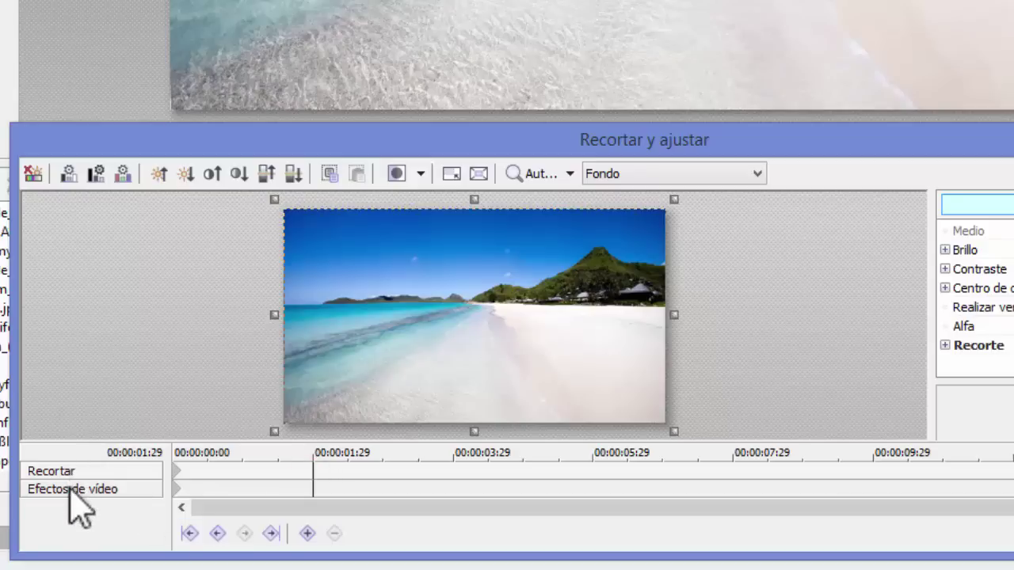
left_click(321, 474)
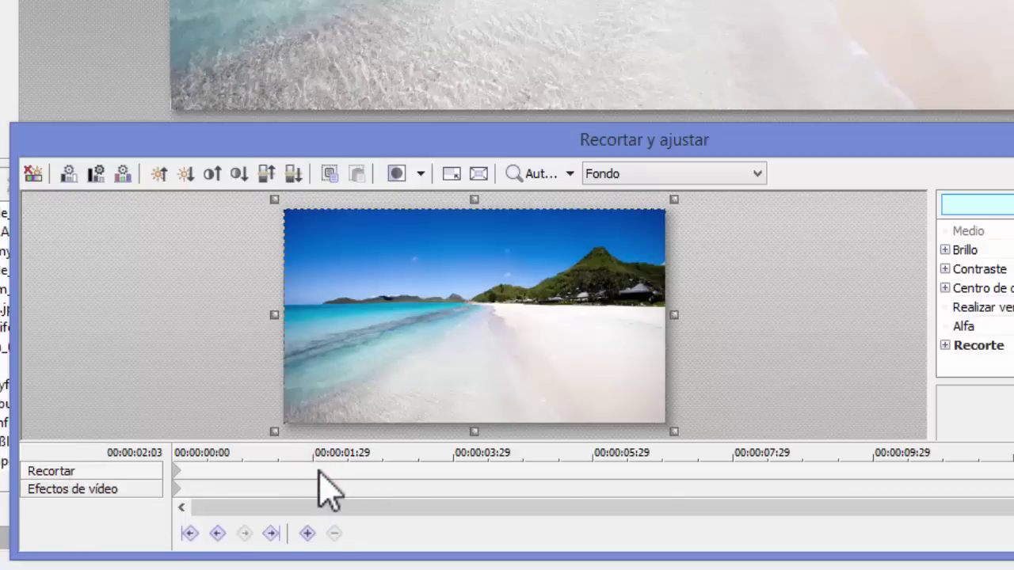
left_click(321, 472)
Add a second keyframe for the background's crop and video effects at 00:00:02:01.
scroll(320, 472, "up", 3)
scroll(325, 483, "up", 3)
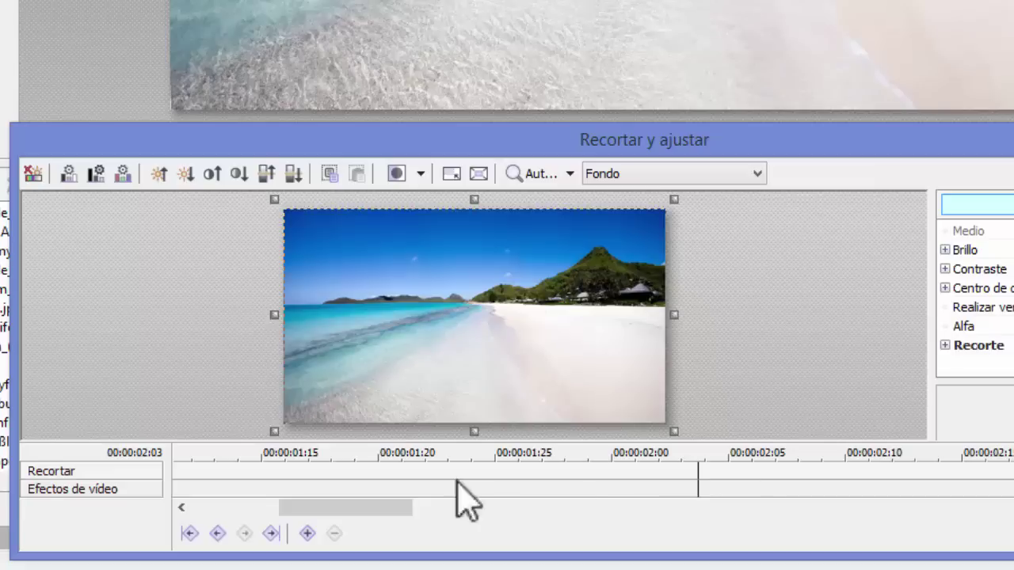
left_click(681, 479)
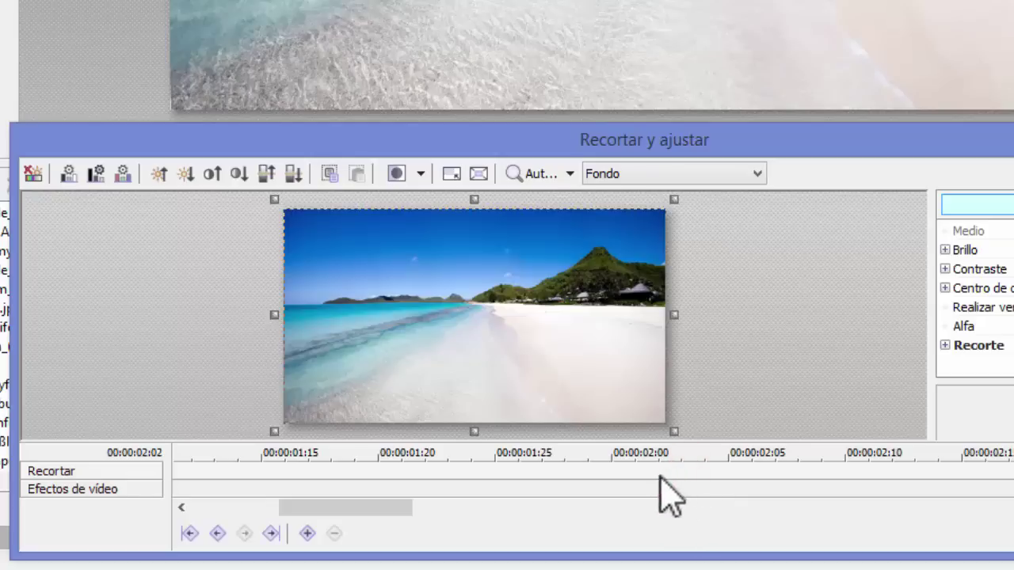
left_click(636, 476)
left_click(616, 477)
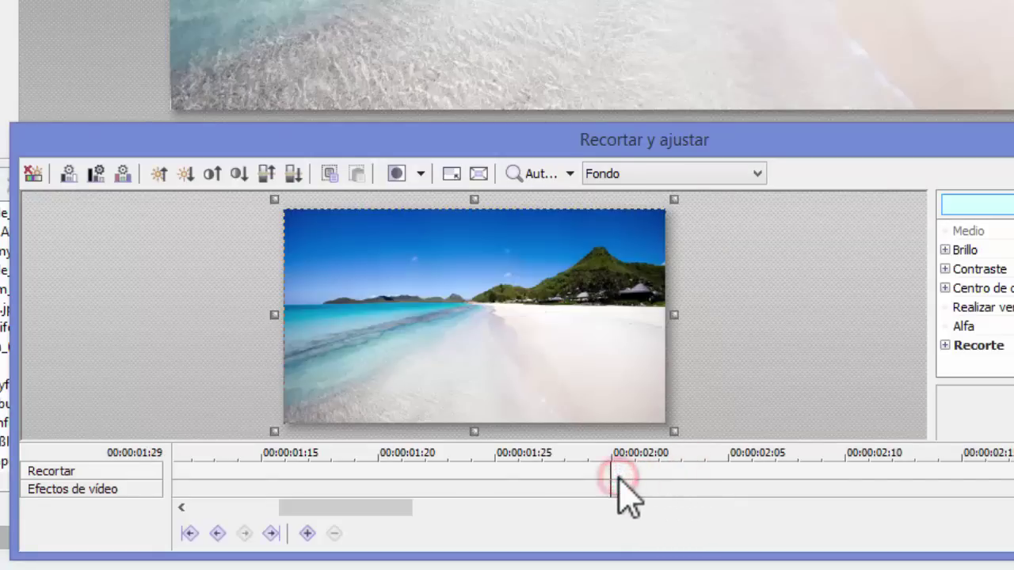
left_click(623, 477)
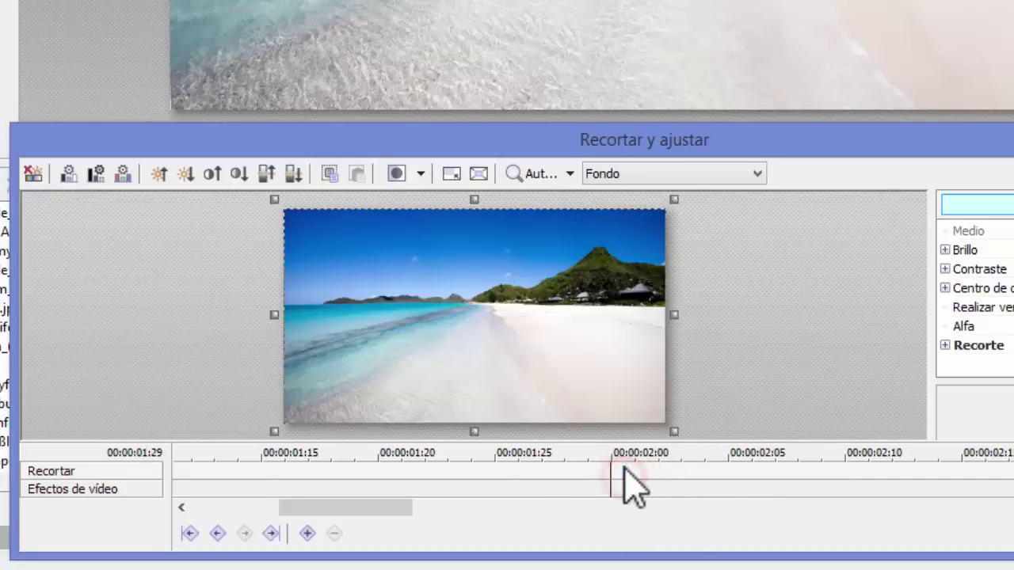
left_click(626, 468)
left_click(638, 471)
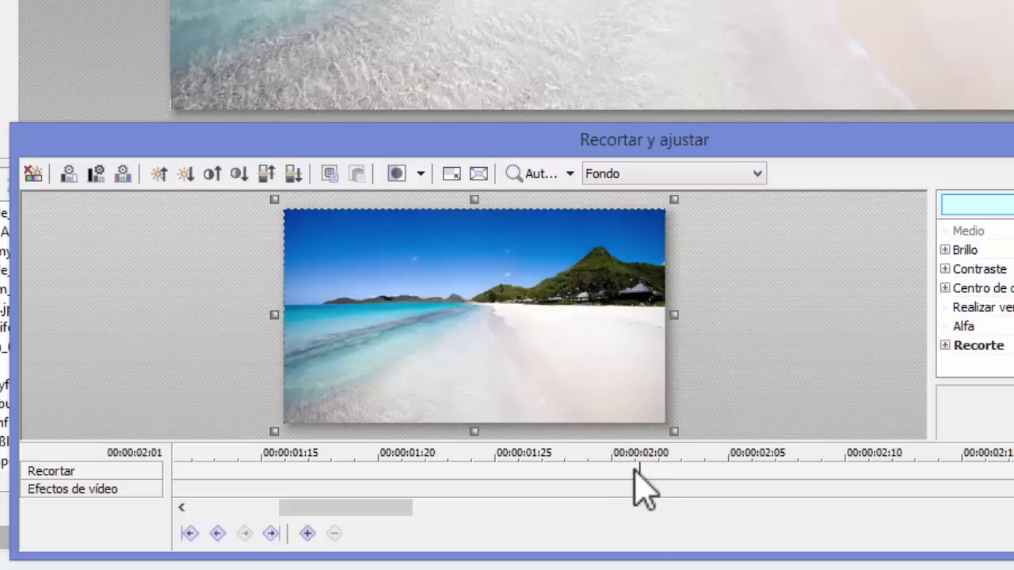
left_click(306, 534)
left_click_drag(369, 510, 233, 516)
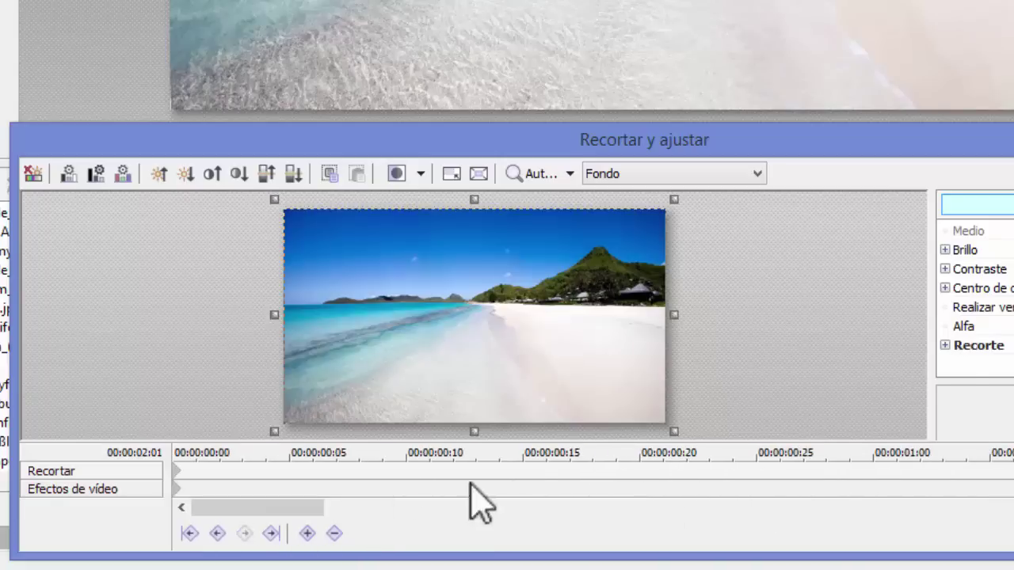
scroll(500, 501, "down", 2)
scroll(515, 500, "down", 4)
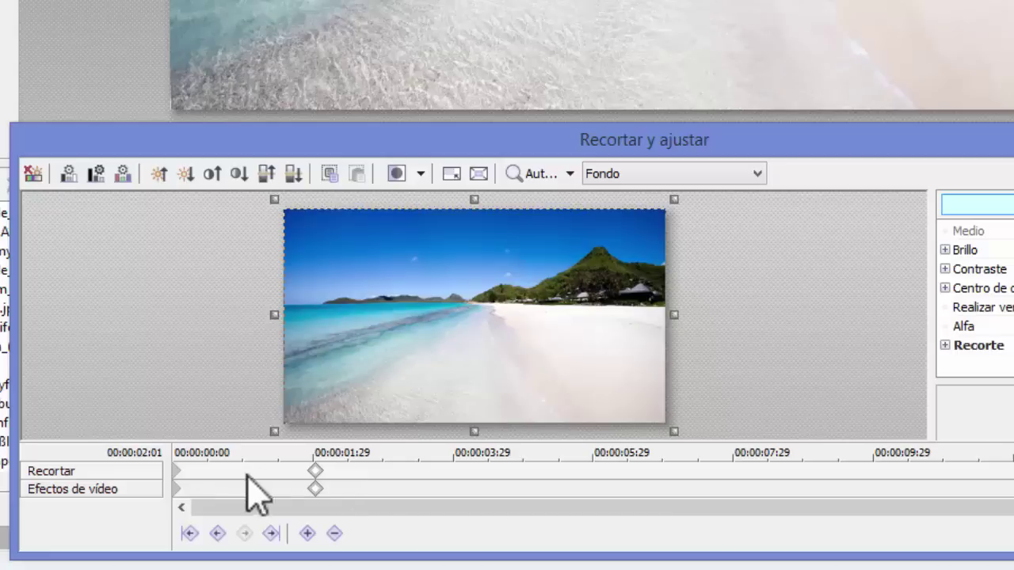
Revisit the first two crop keyframes and add a third keyframe at 00:00:07:03.
left_click(175, 470)
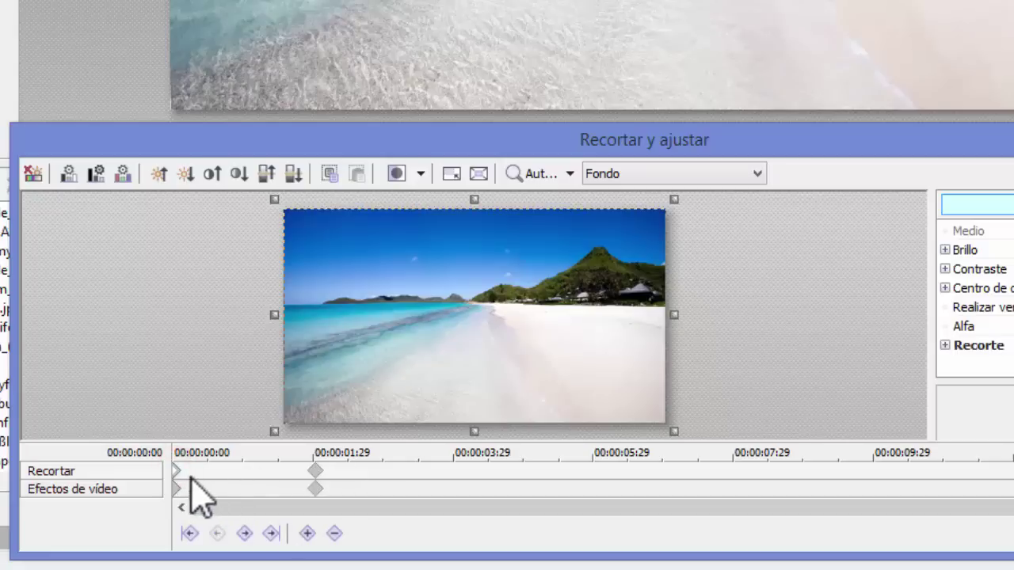
left_click(315, 470)
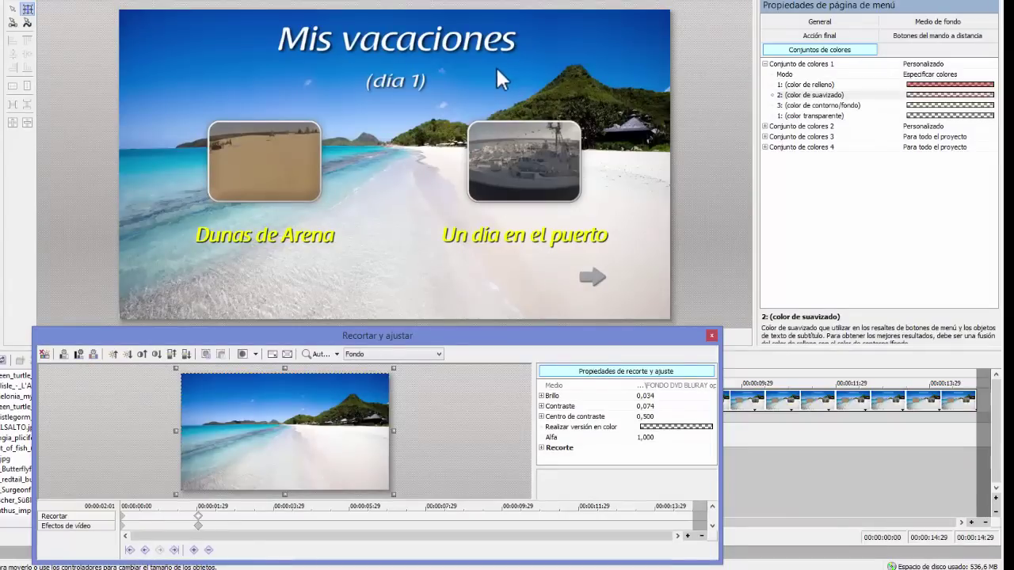
left_click(390, 520)
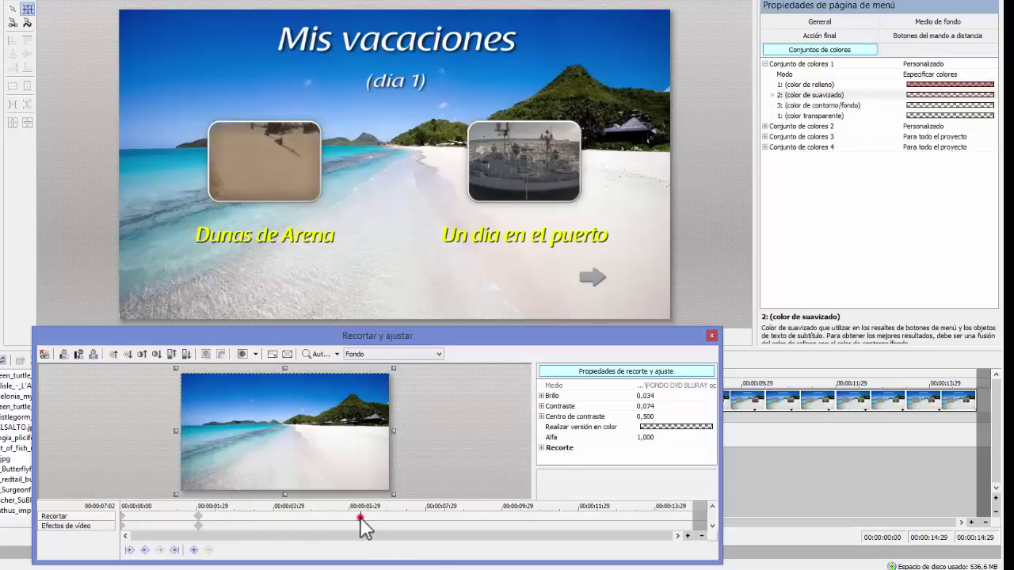
left_click(382, 519)
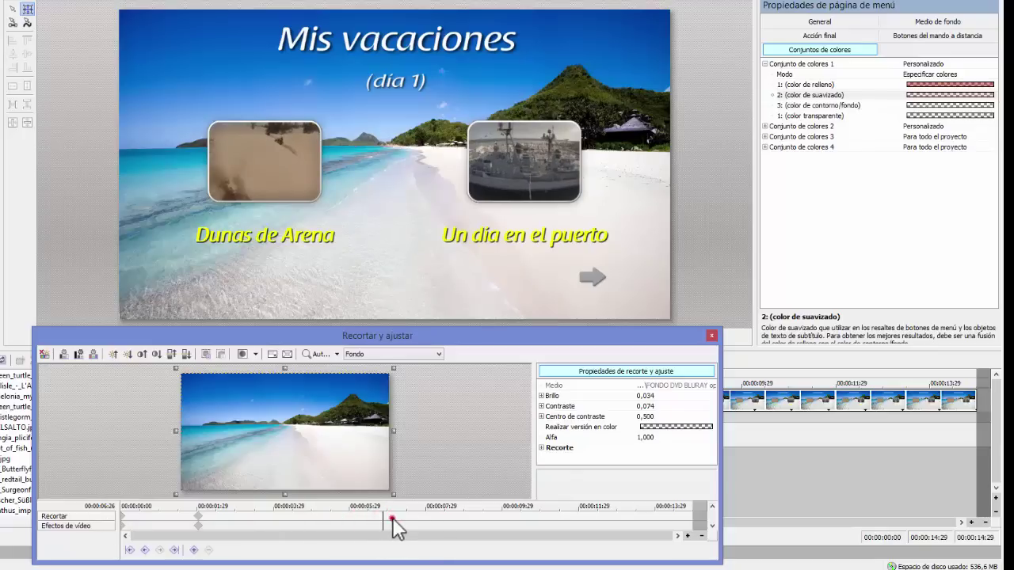
left_click(392, 520)
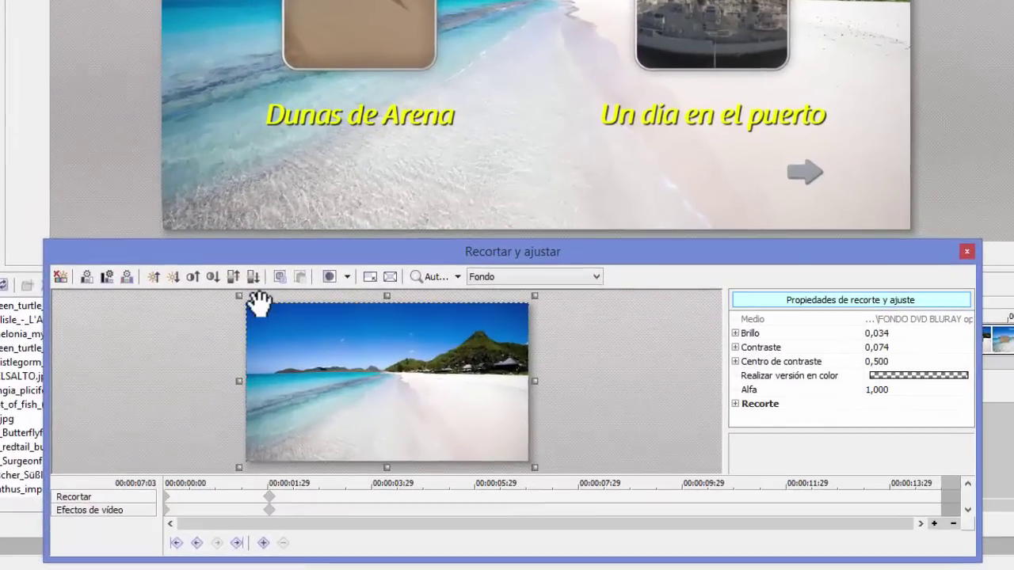
left_click(264, 543)
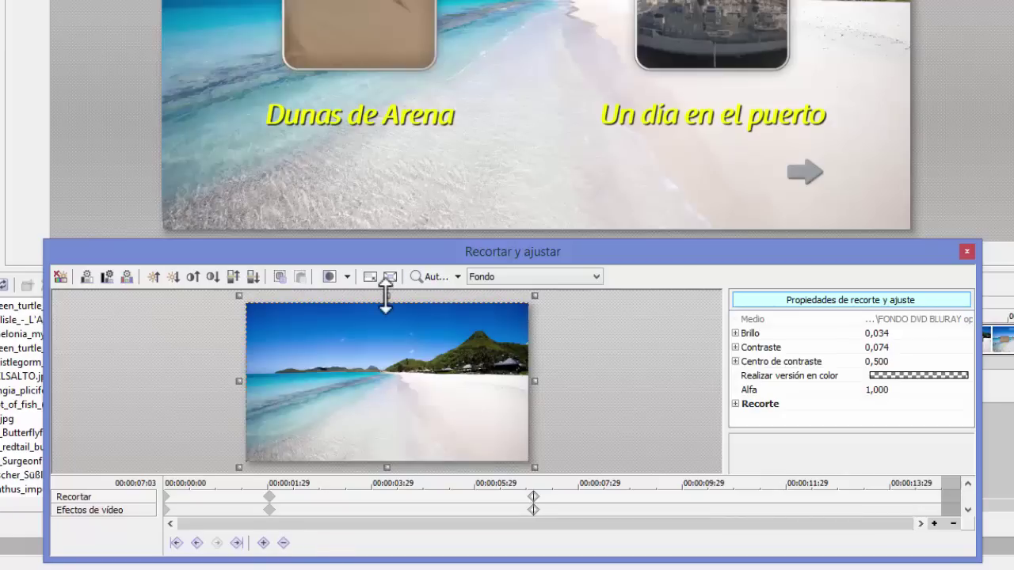
Shrink the background's crop frame at the 00:00:07:03 keyframe and place it over the image's upper middle area.
left_click_drag(387, 295, 385, 322)
left_click_drag(387, 400, 387, 387)
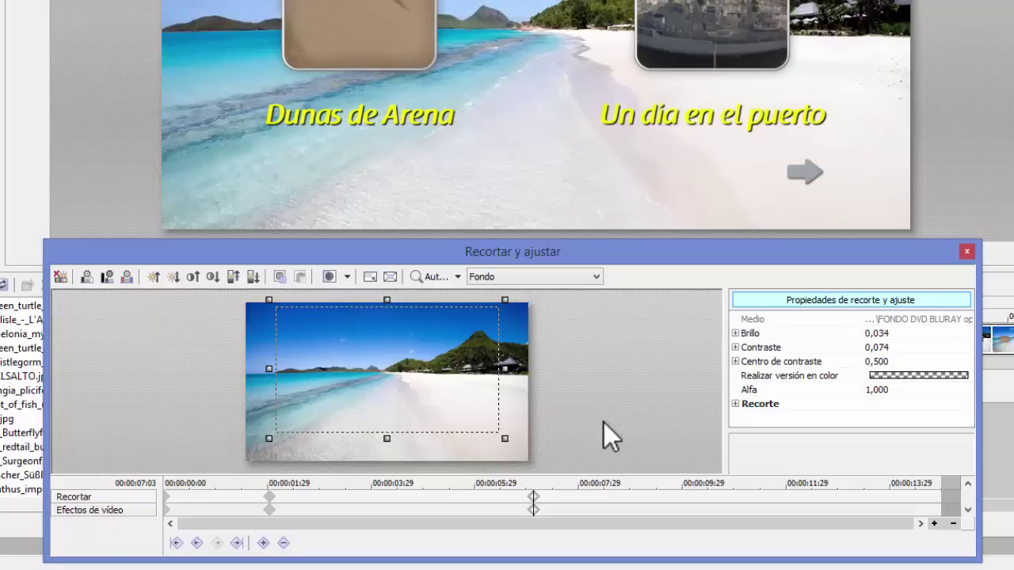
left_click_drag(408, 396, 408, 396)
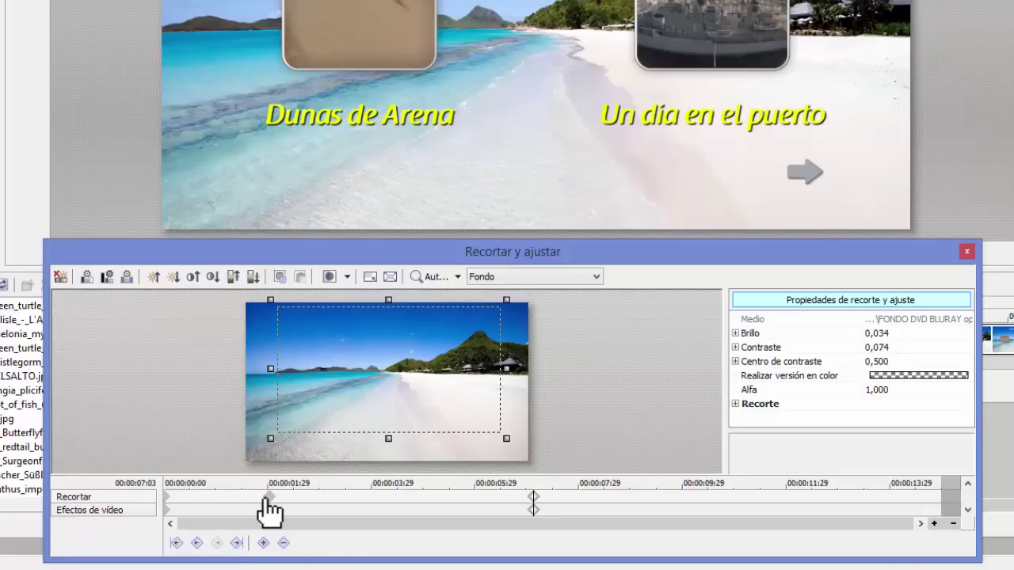
left_click(534, 497)
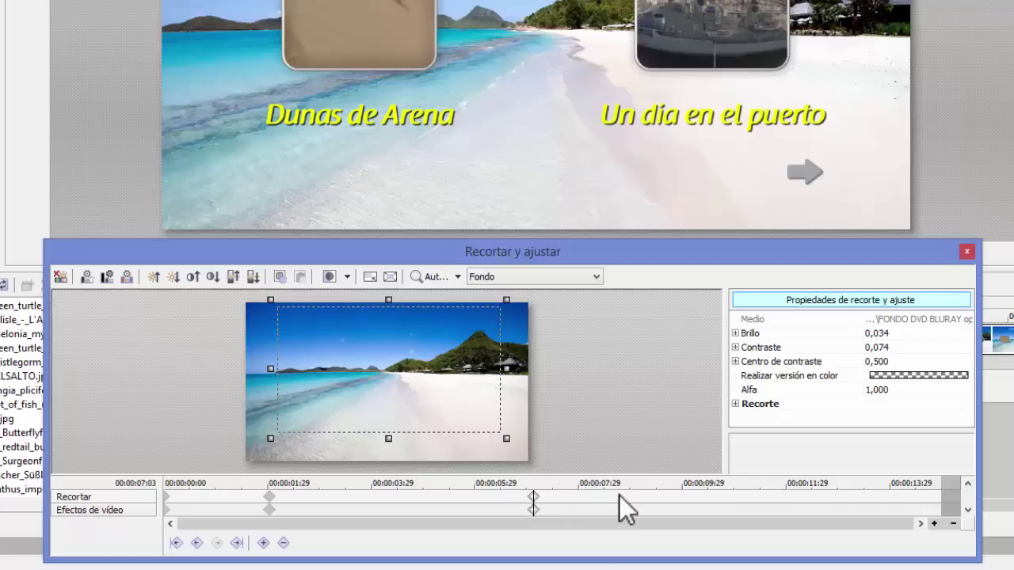
Add a fourth background keyframe at 00:00:10:15 that holds the zoomed-in crop.
left_click(710, 509)
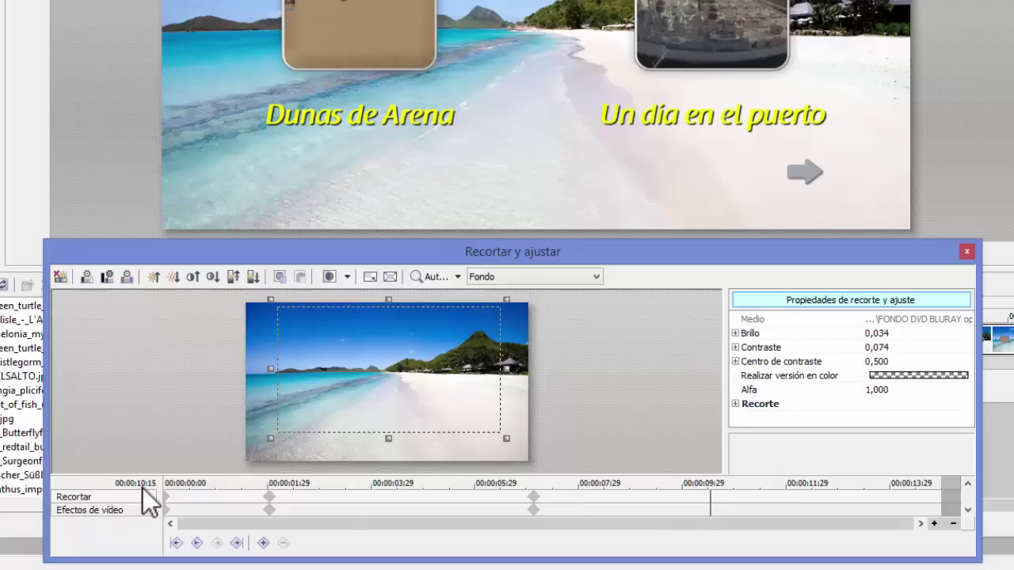
left_click(263, 542)
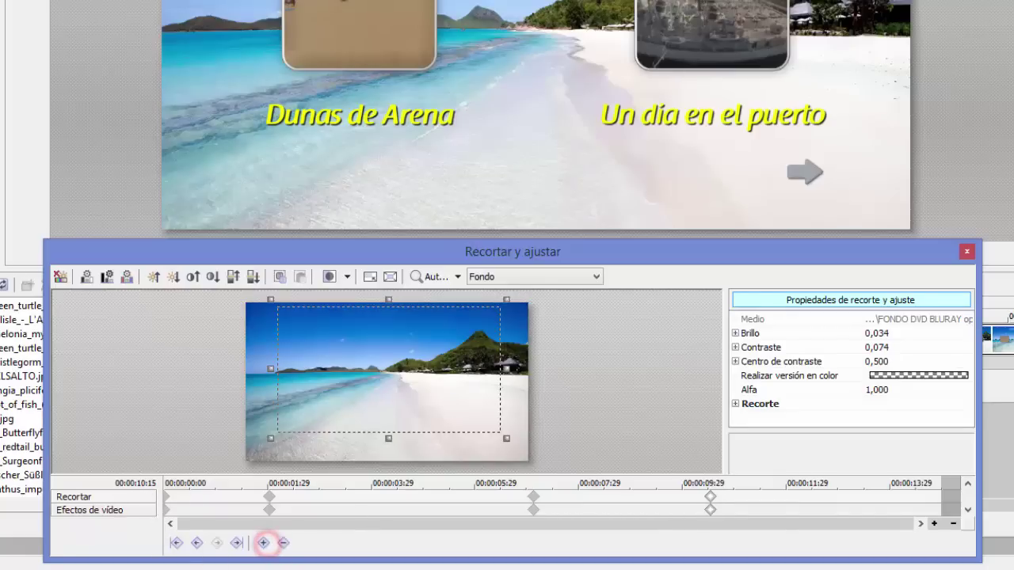
left_click(701, 498)
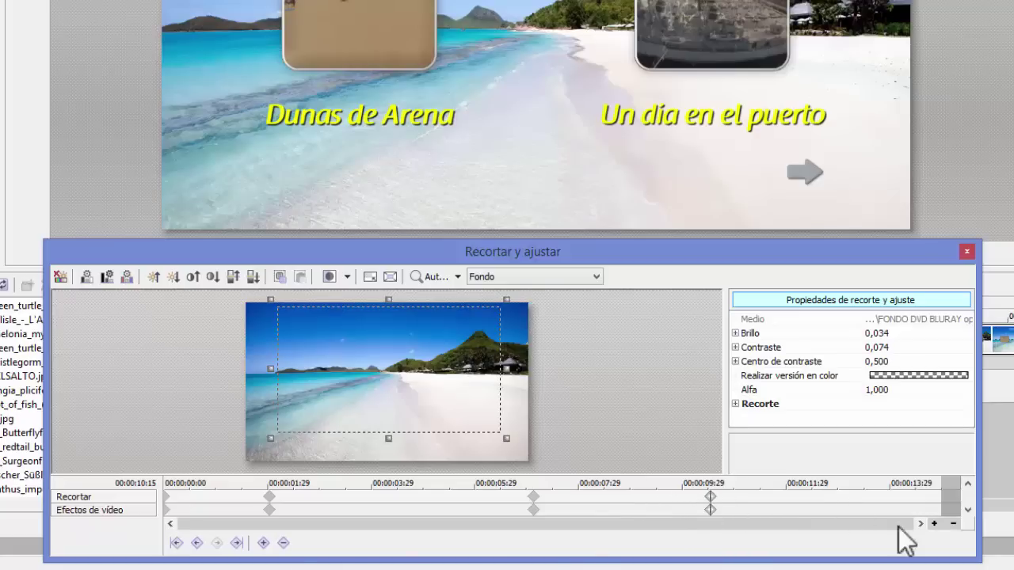
Add a background keyframe at 00:00:12:14 and enlarge its crop frame to cover the full image.
left_click(812, 508)
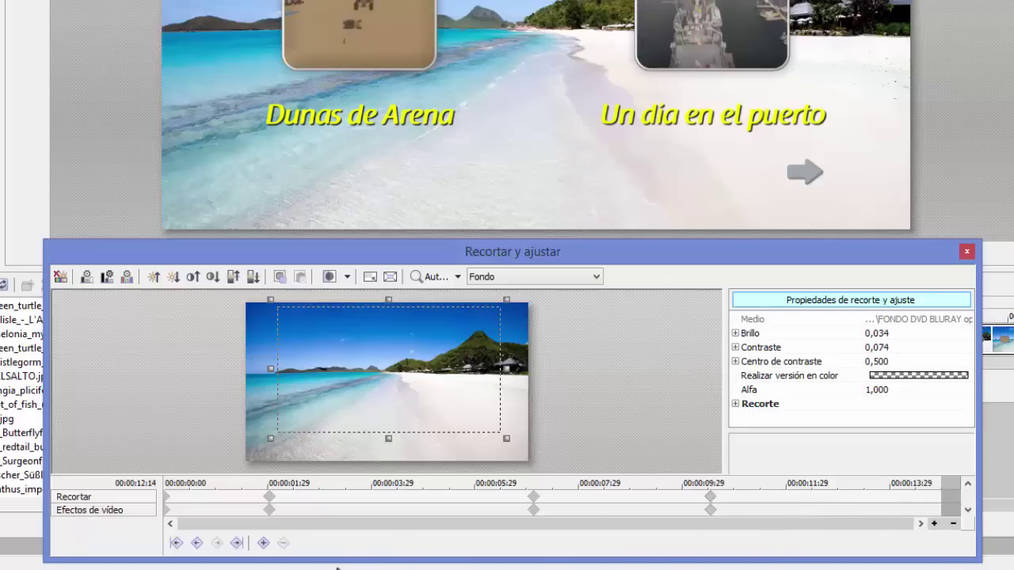
left_click(264, 543)
left_click_drag(388, 438, 387, 473)
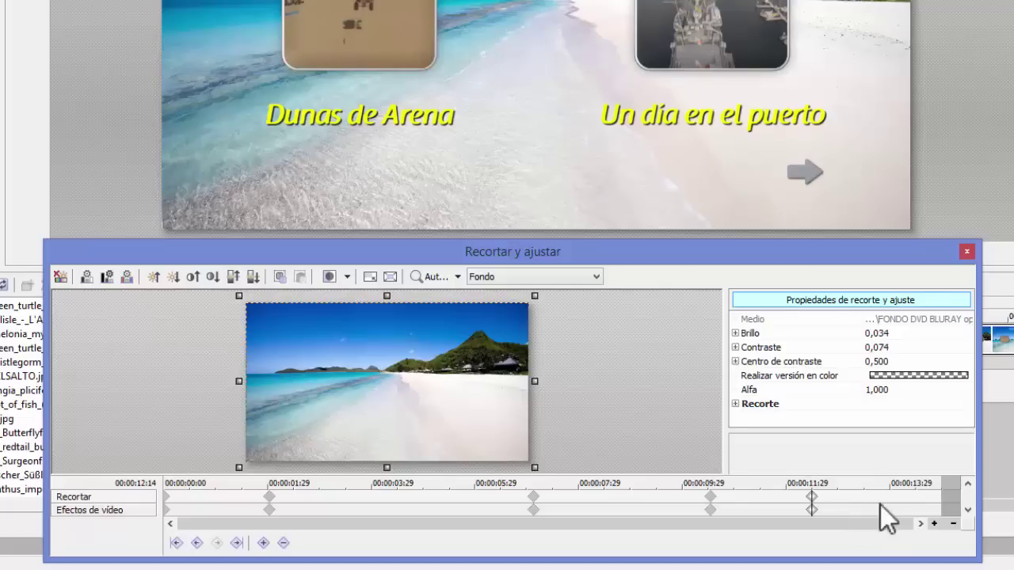
Add a final background keyframe at the end of the timeline with the full-image crop.
left_click(933, 509)
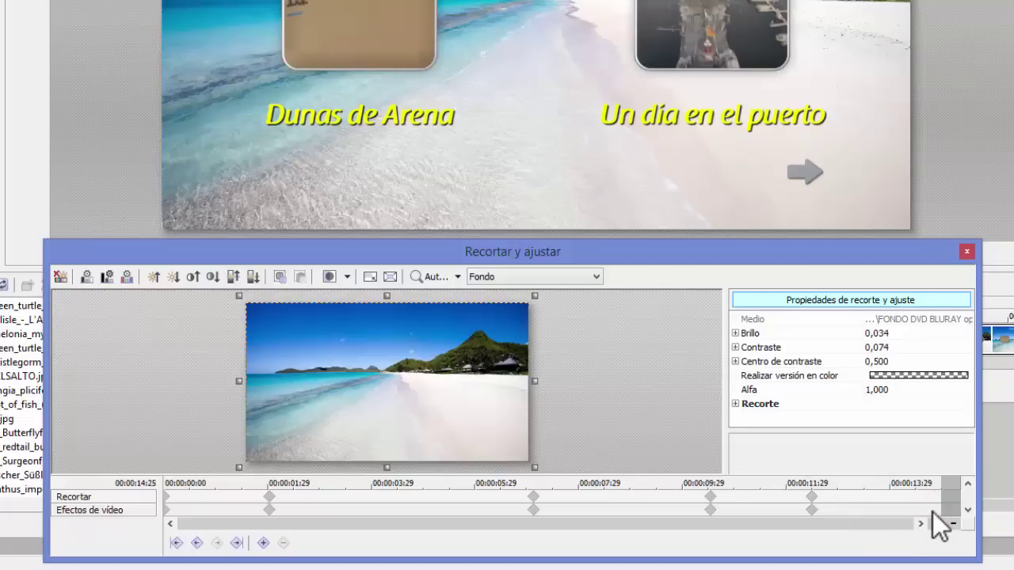
left_click(939, 520)
left_click(264, 544)
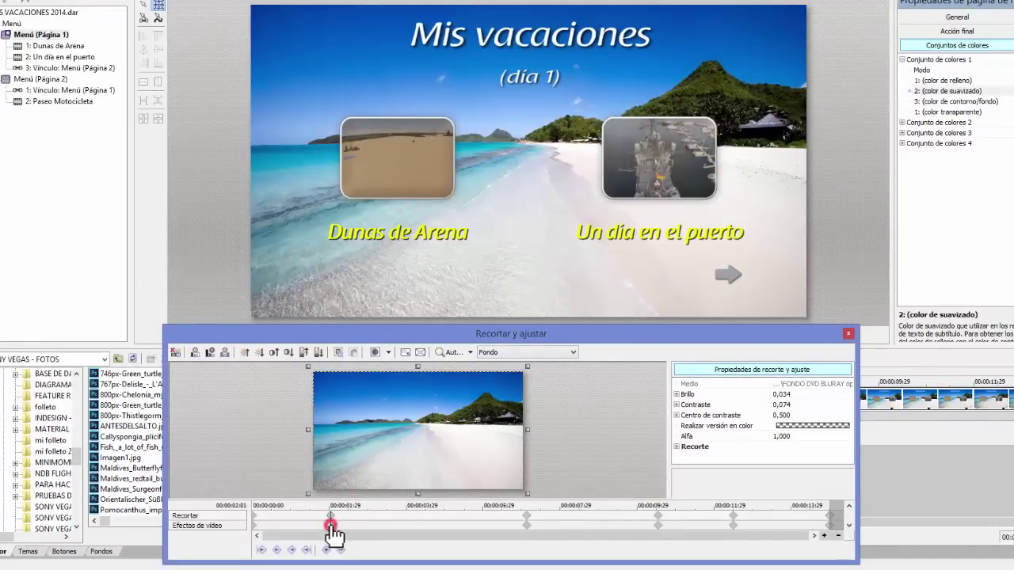
Step through the background's crop keyframes from 00:00:02:01 to 00:00:12:14 to compare the crop at each one.
left_click(527, 525)
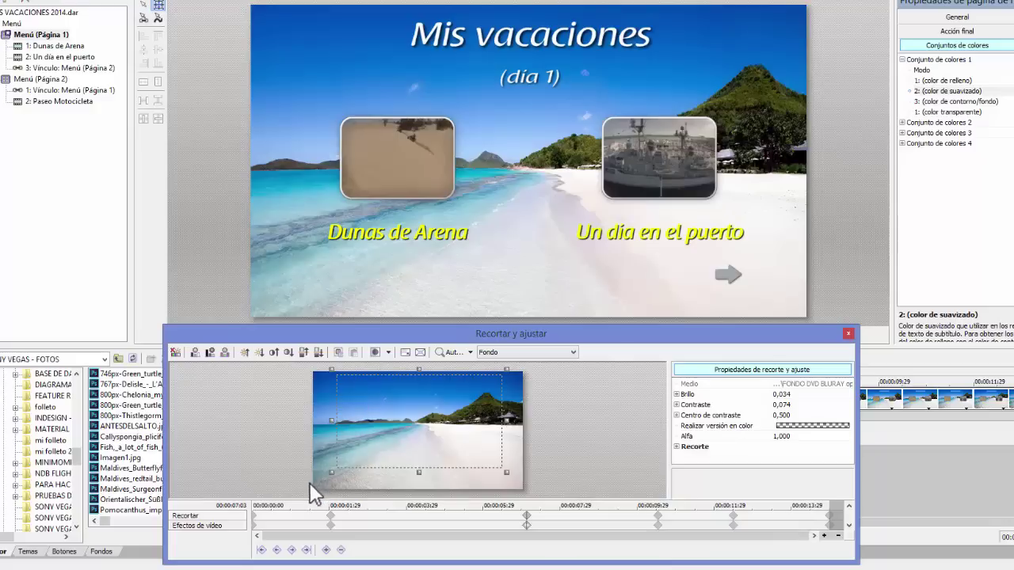
left_click(332, 525)
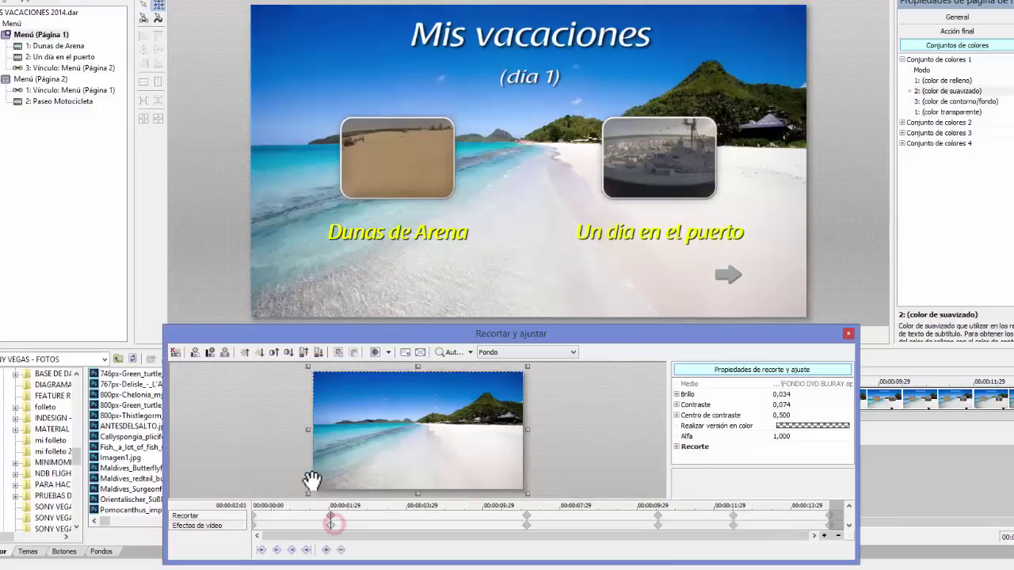
left_click(526, 526)
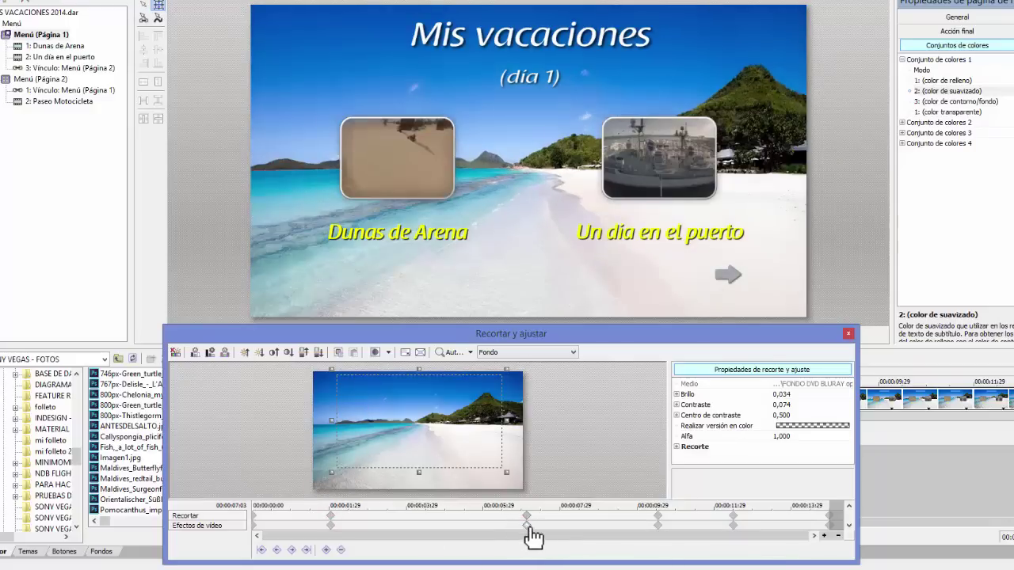
left_click(658, 525)
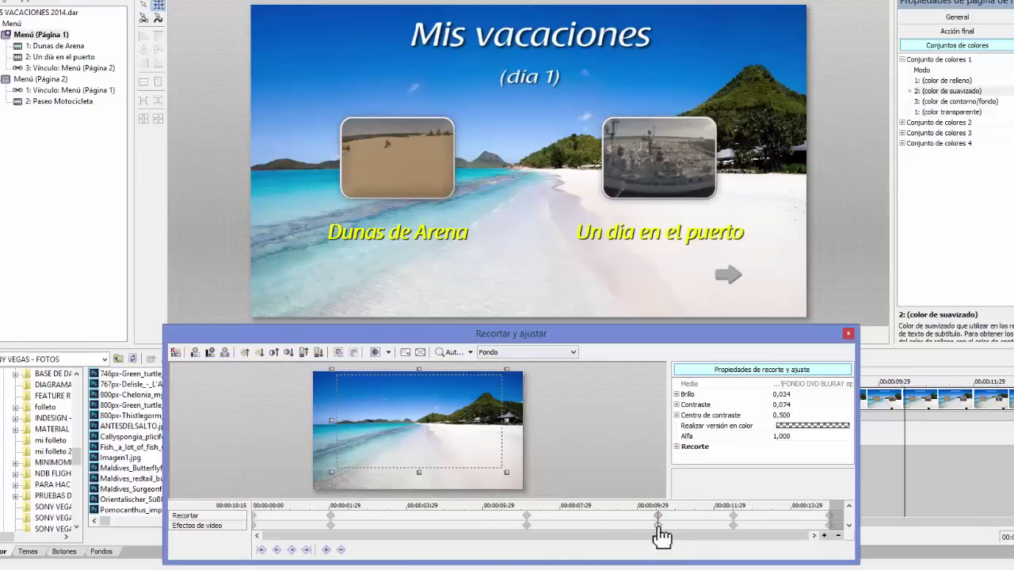
left_click(733, 526)
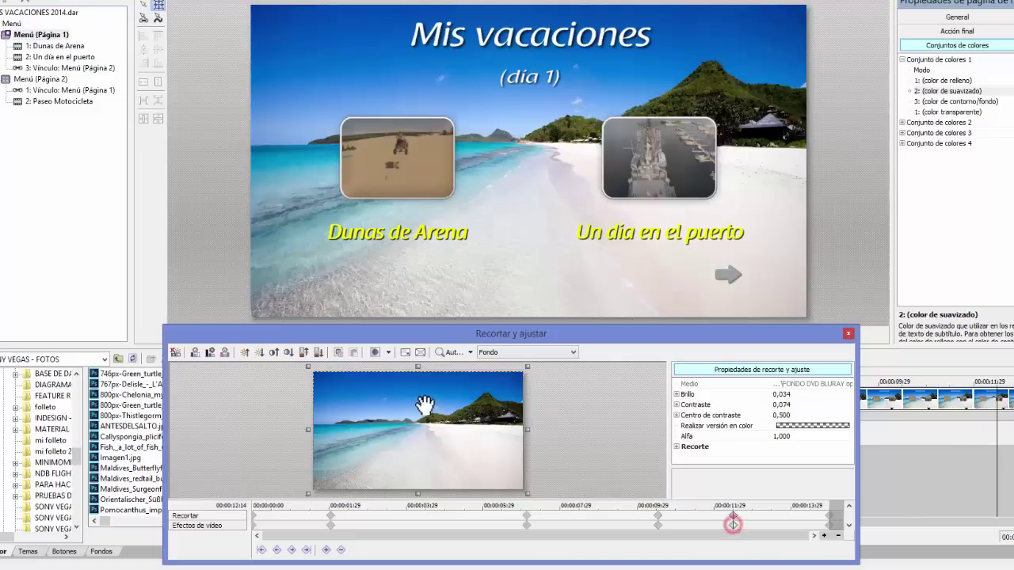
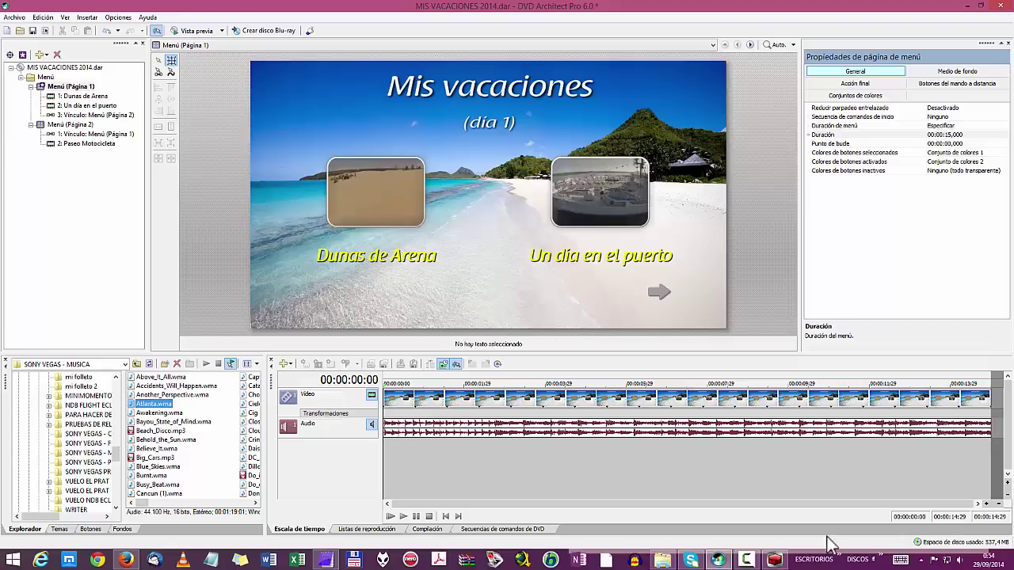
Play the first menu page and its final moments to check the music and background animation.
left_click(402, 516)
left_click(962, 453)
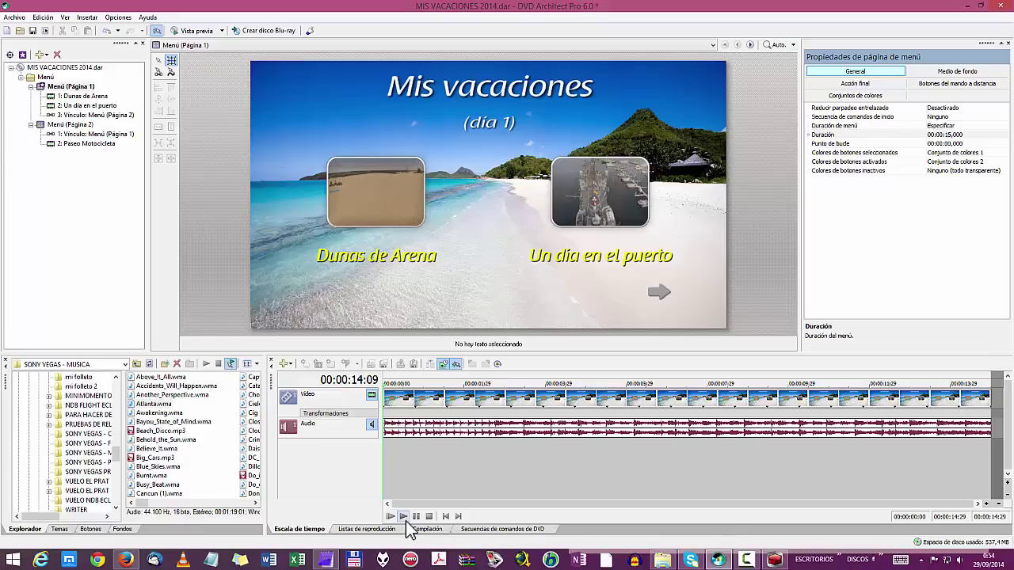
left_click(403, 516)
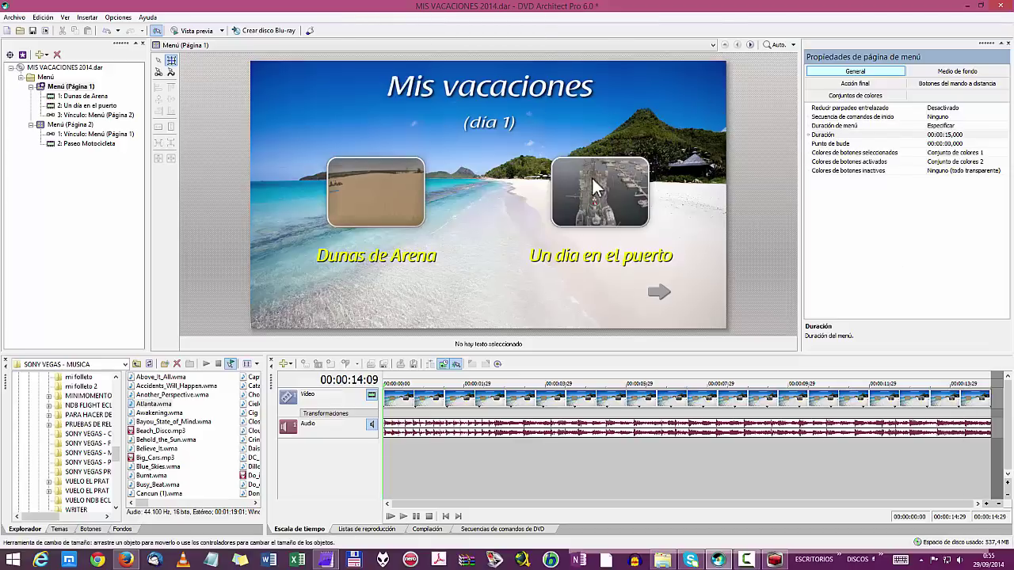
Set the duration of Menú (Página 1) to 25 seconds.
left_click(950, 135)
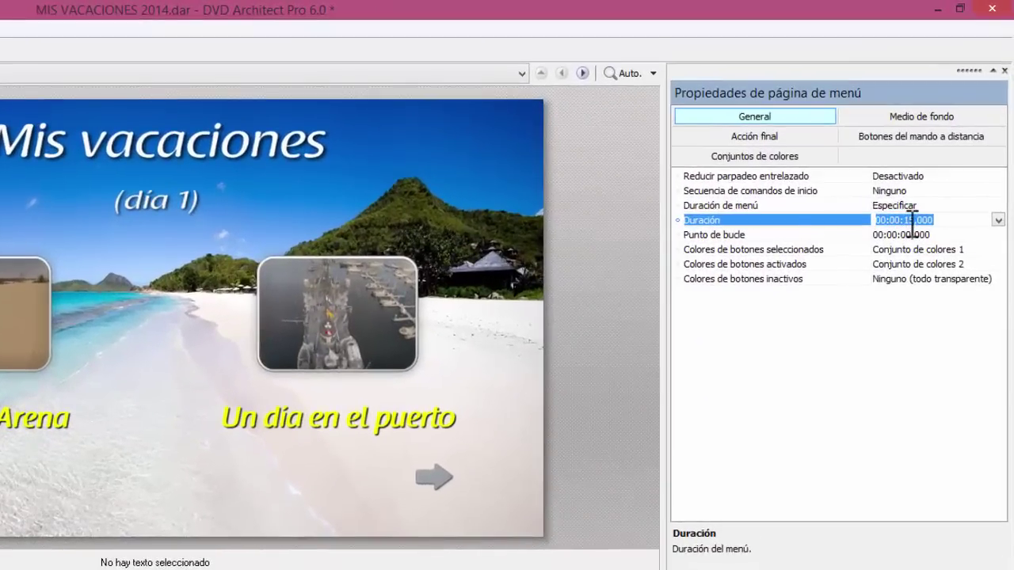
left_click(927, 175)
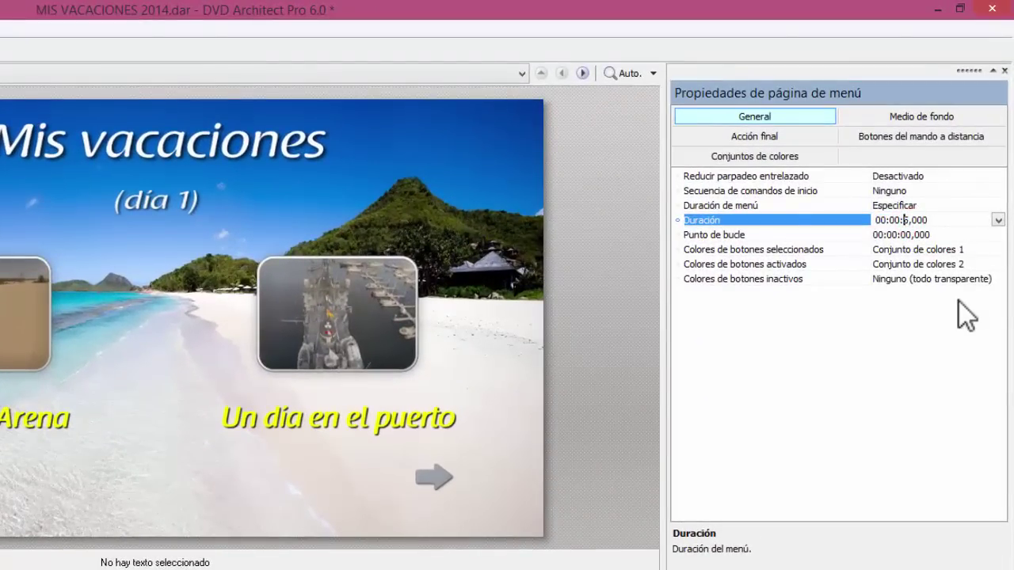
type("25")
key("Return")
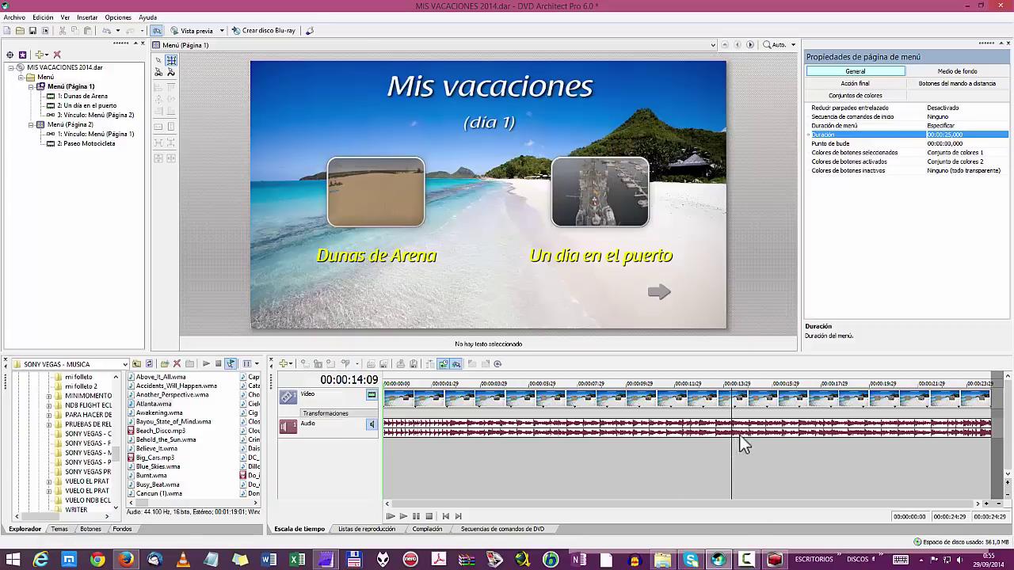
Return the timeline cursor to 00:00:00:00 and play the lengthened menu from the start.
left_click(393, 448)
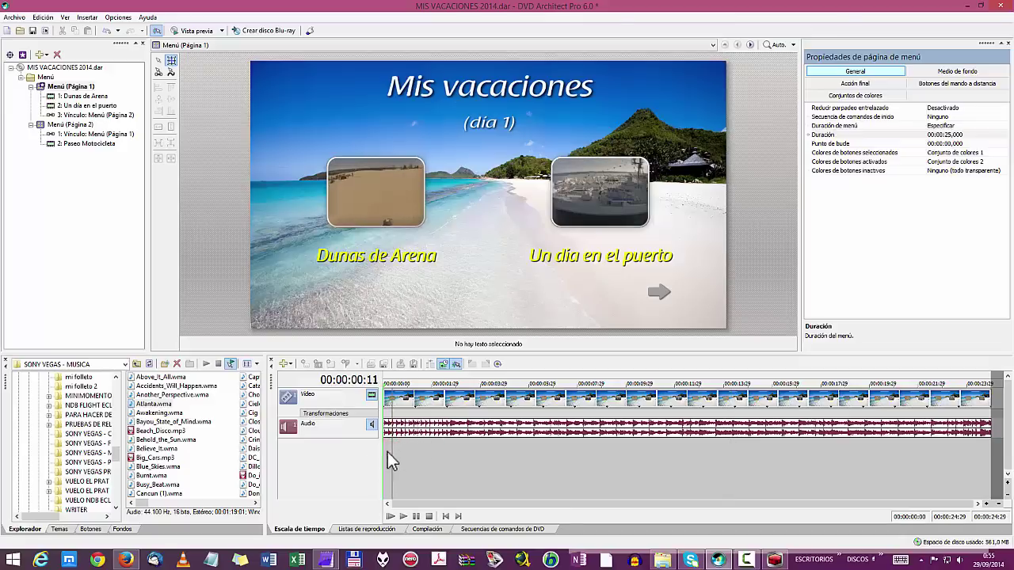
left_click(383, 449)
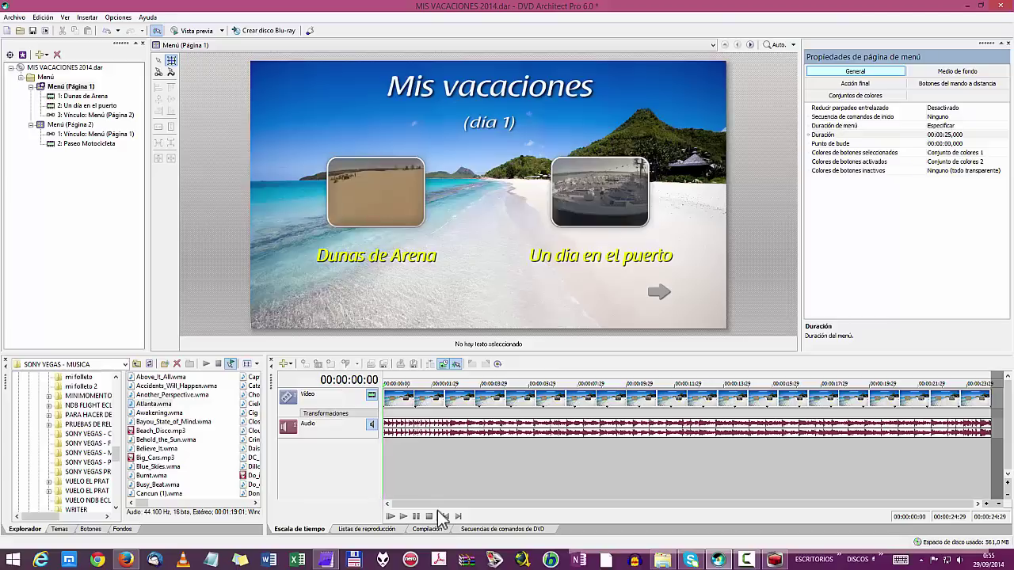
left_click(391, 516)
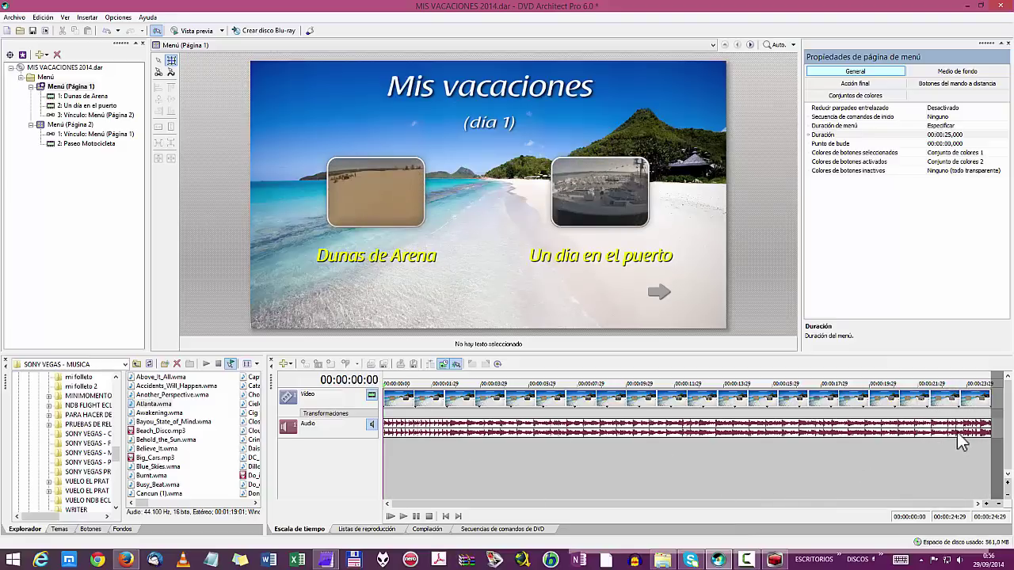
Replay the last seconds of the menu from several points to examine how the music track ends.
left_click(948, 448)
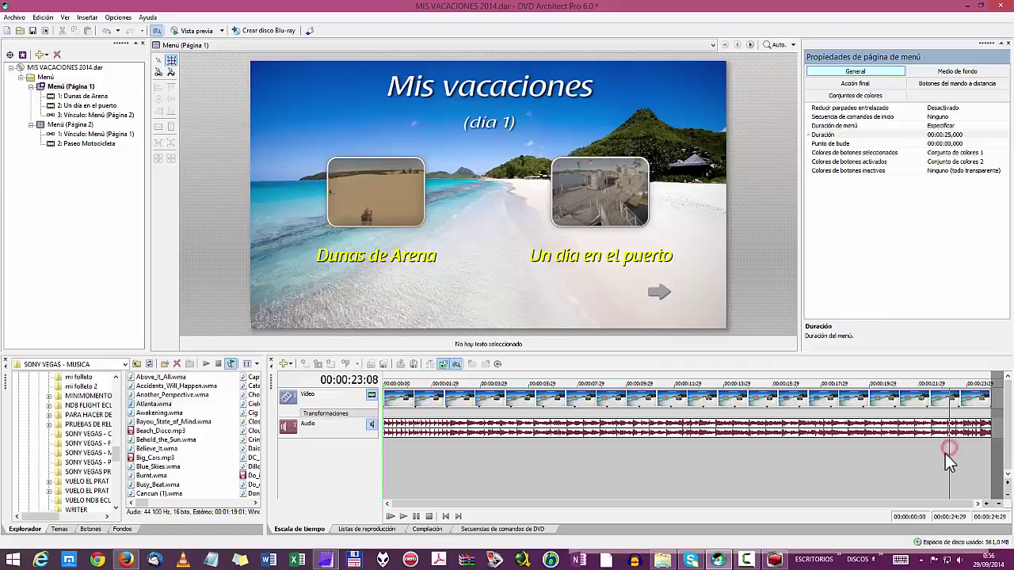
left_click(404, 516)
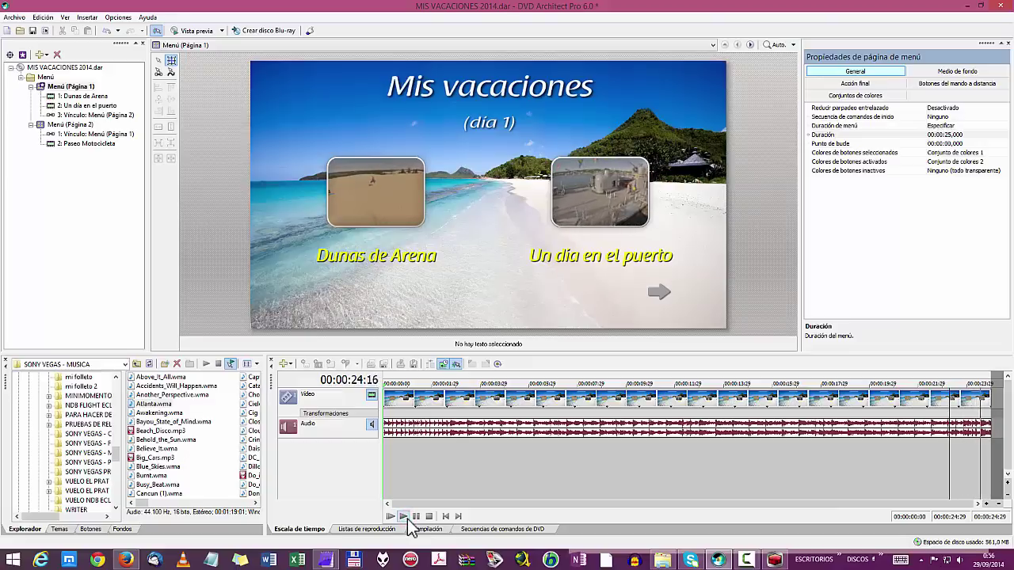
key("space")
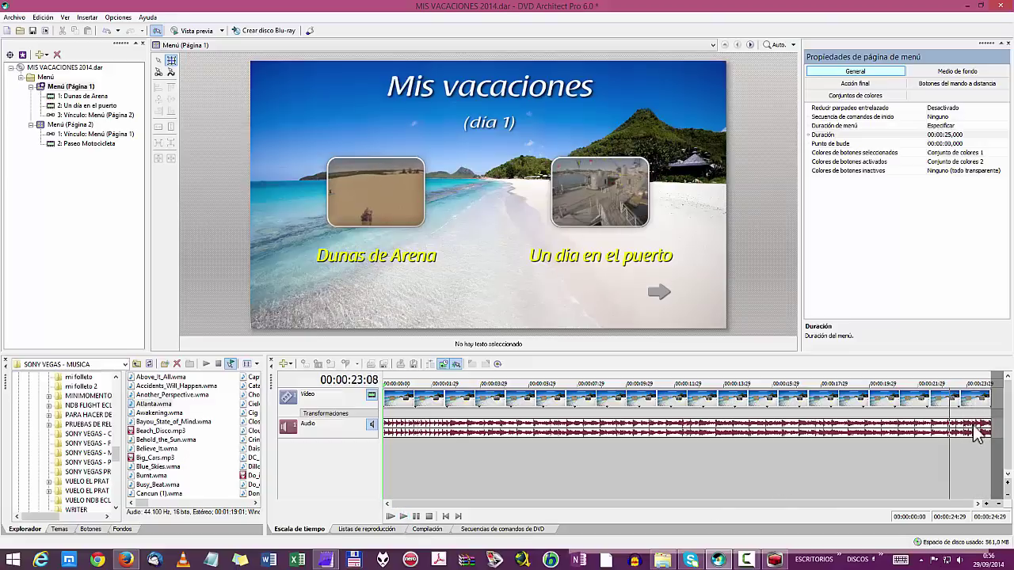
left_click(982, 434)
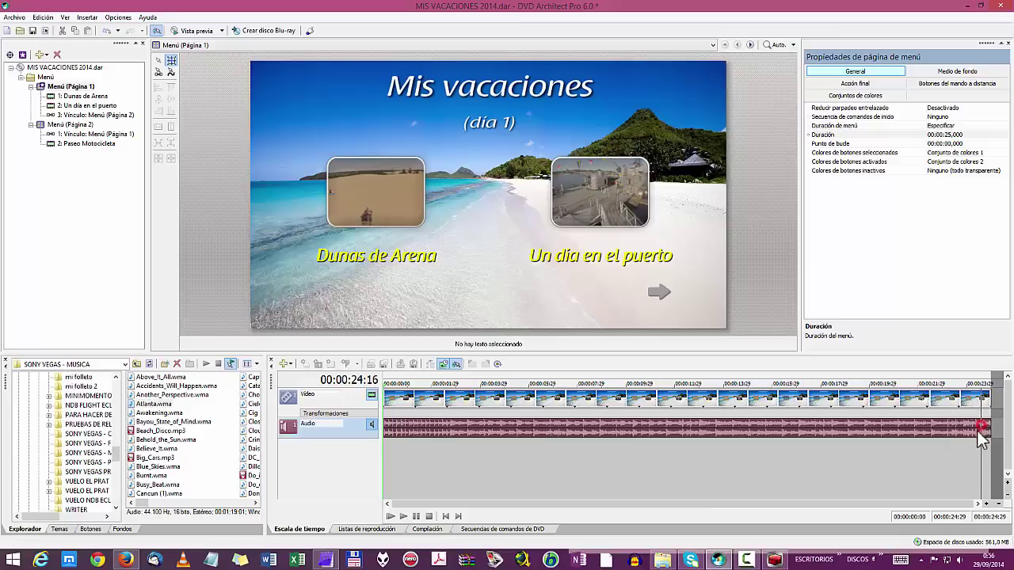
left_click(930, 450)
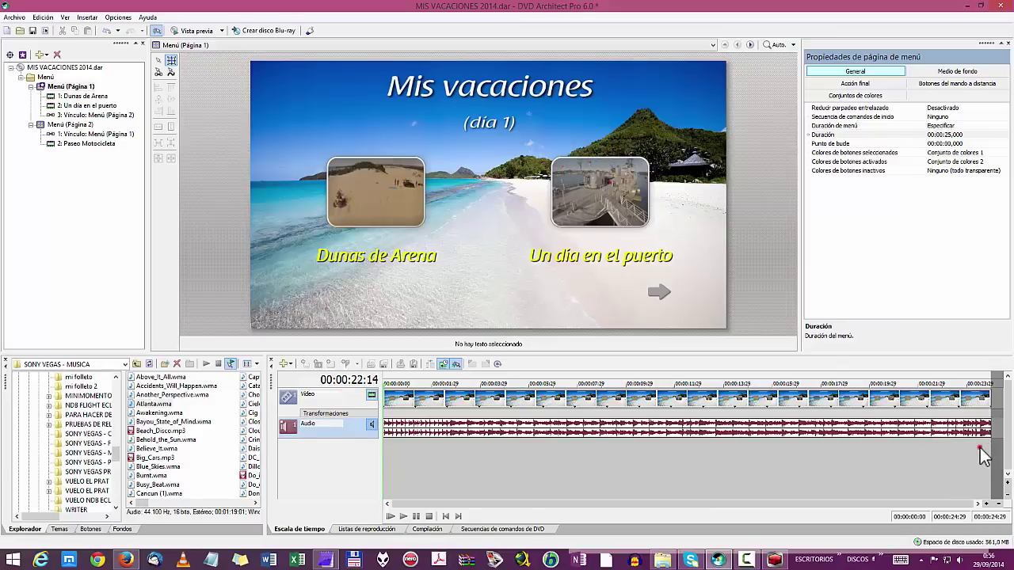
left_click(984, 440)
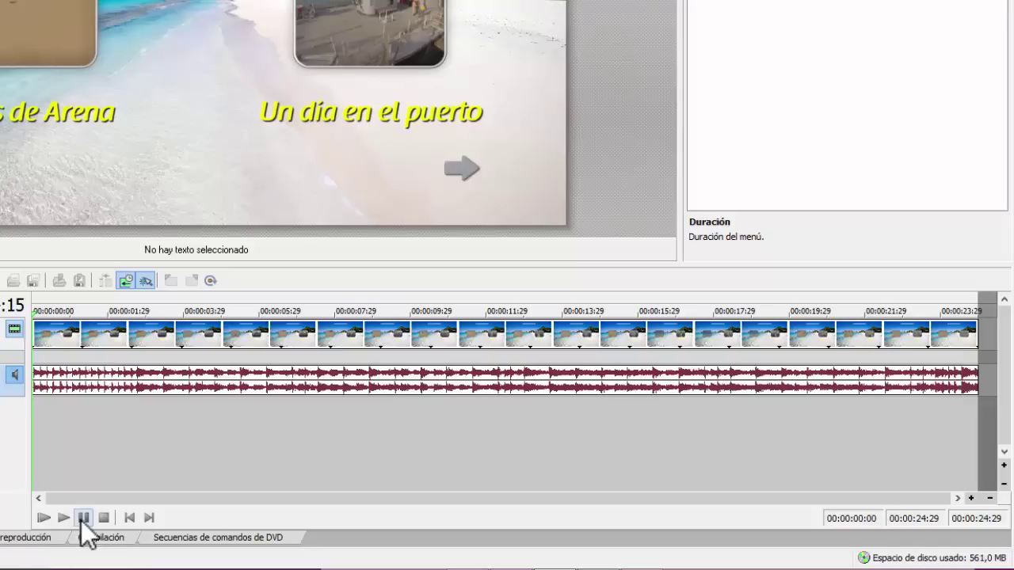
left_click(87, 517)
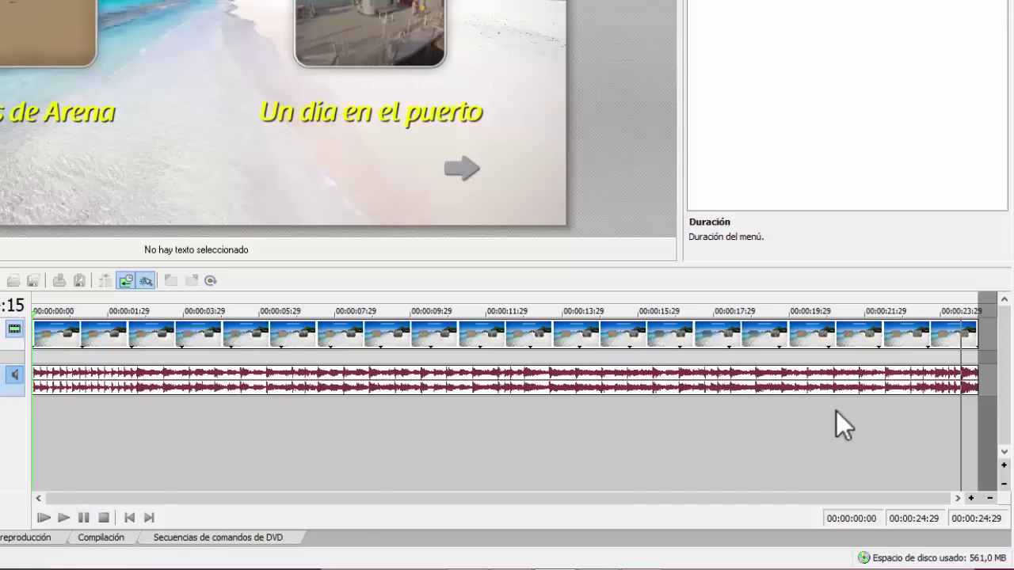
left_click(939, 413)
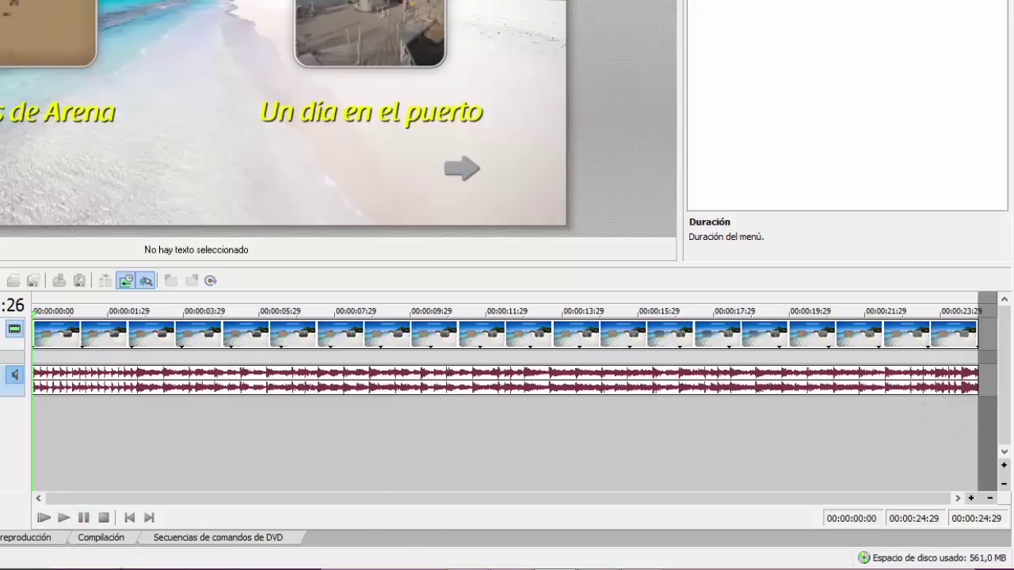
left_click(66, 523)
left_click(960, 398)
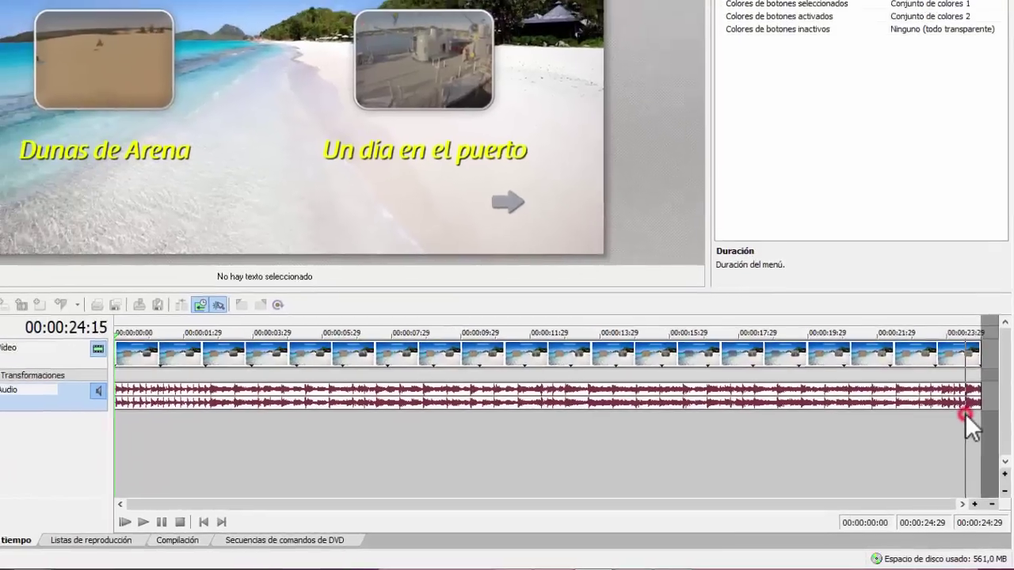
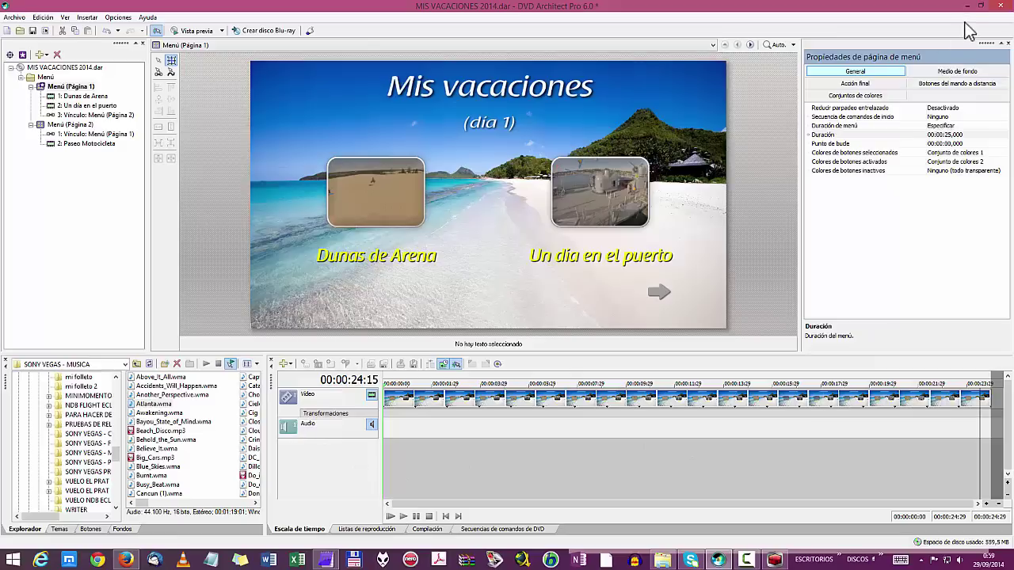
Switch to Sound Forge Pro 11.0 to work on the menu's music track.
left_click(773, 560)
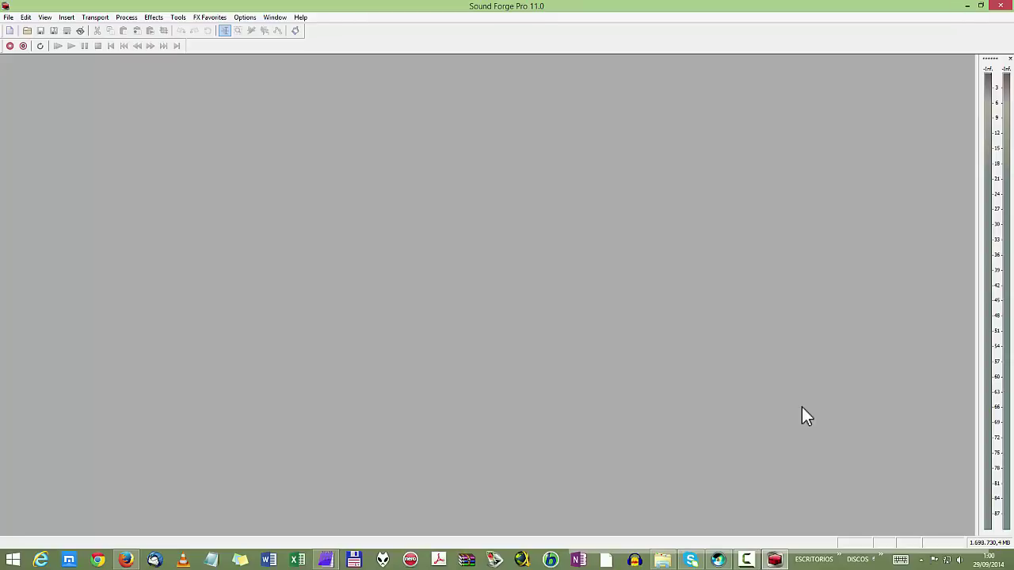
Try to bring Atlanta.wma from the SONY VEGAS - MUSICA folder window directly into the empty Sound Forge workspace.
left_click(662, 560)
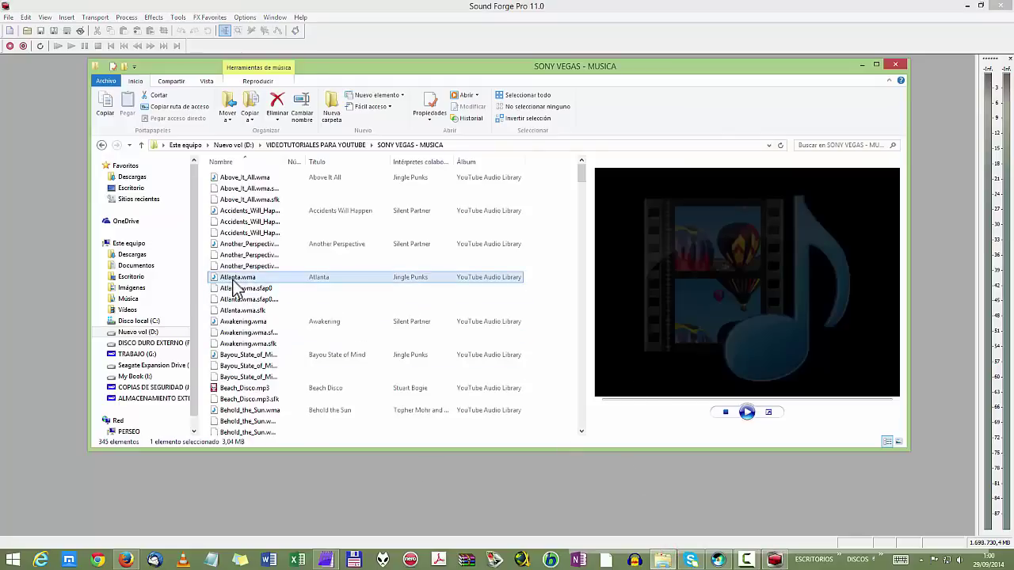
mouse_move(255, 291)
left_click_drag(220, 285, 35, 120)
left_click(126, 10)
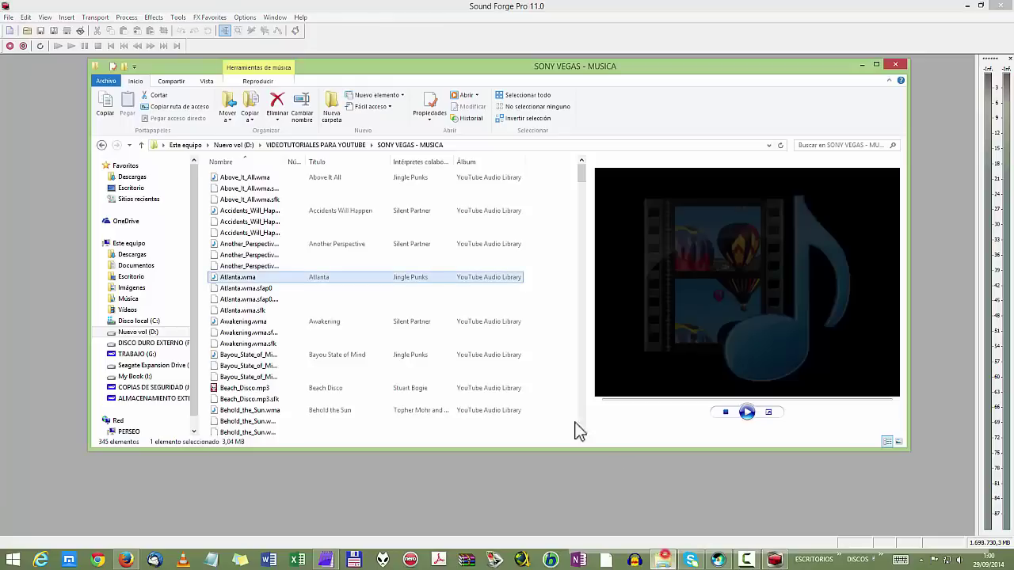
left_click(662, 560)
left_click_drag(255, 285, 7, 14)
left_click(8, 17)
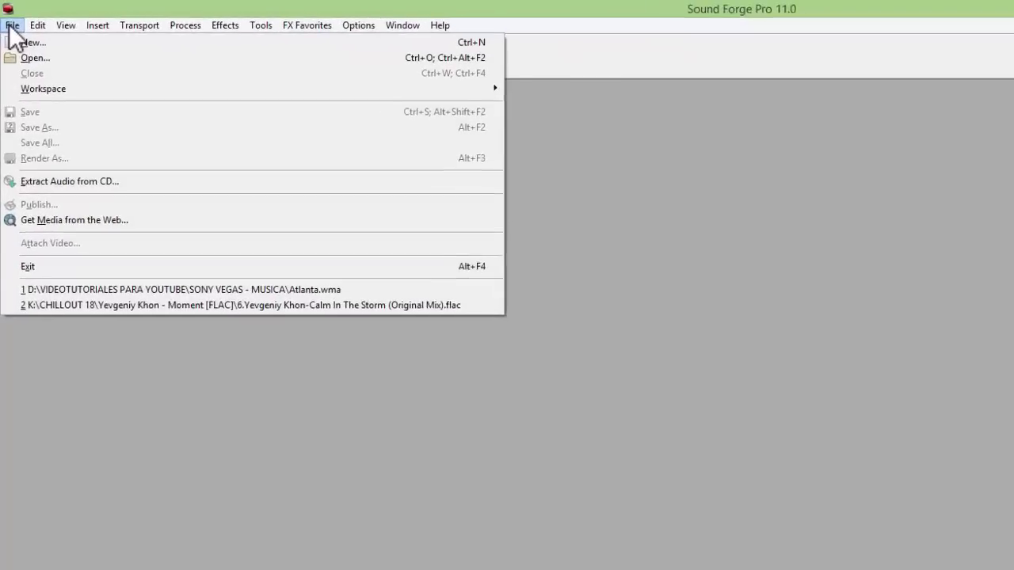
left_click(28, 61)
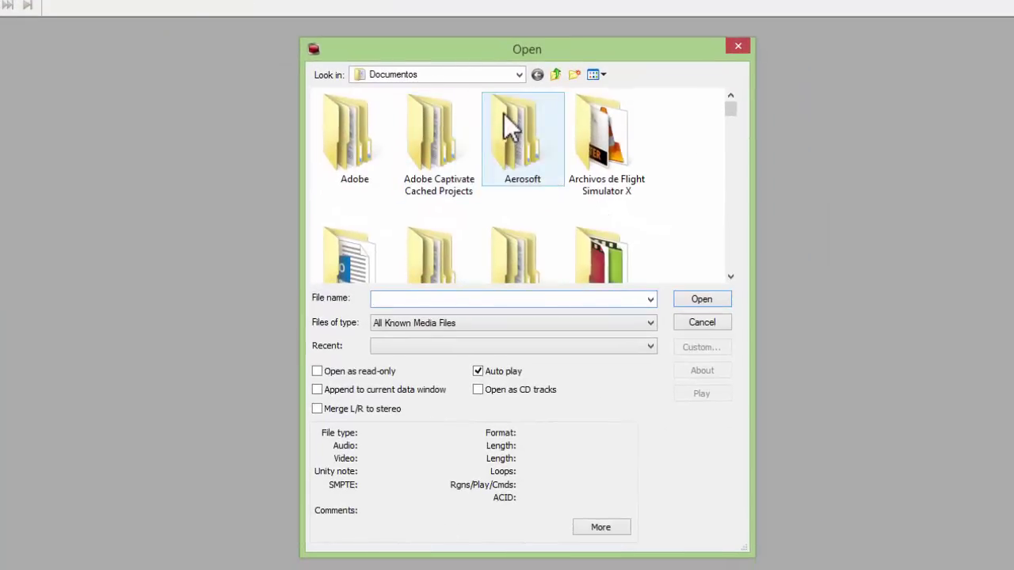
left_click(519, 74)
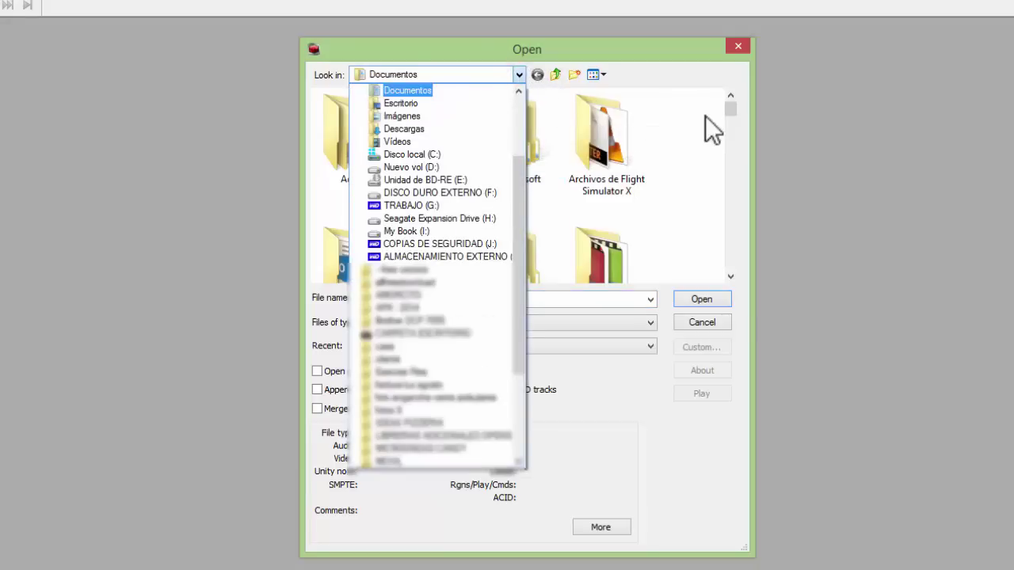
left_click(709, 314)
left_click(695, 323)
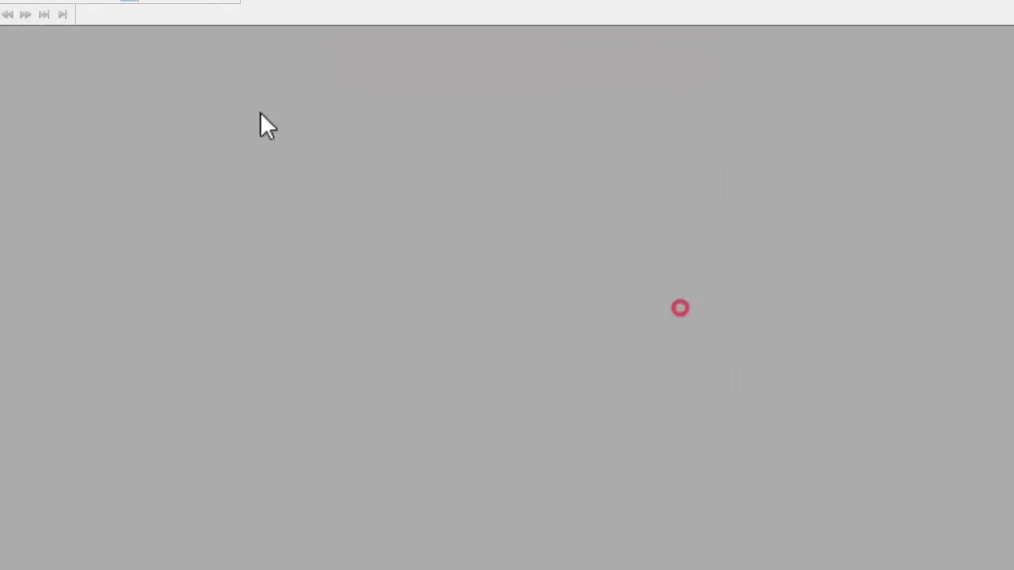
Start opening an audio file and browse to the drive Nuevo vol (D:).
left_click(10, 16)
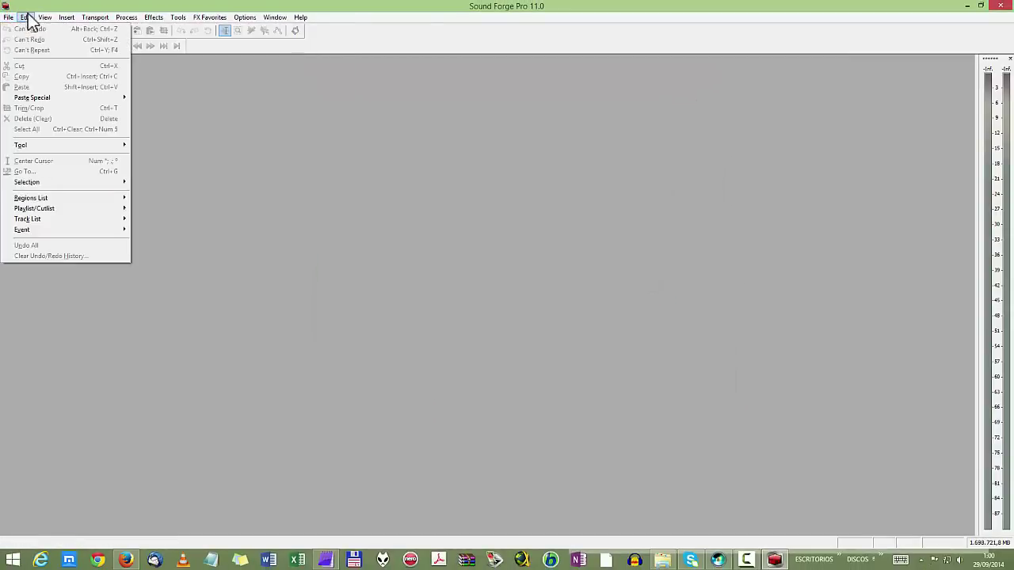
left_click(32, 42)
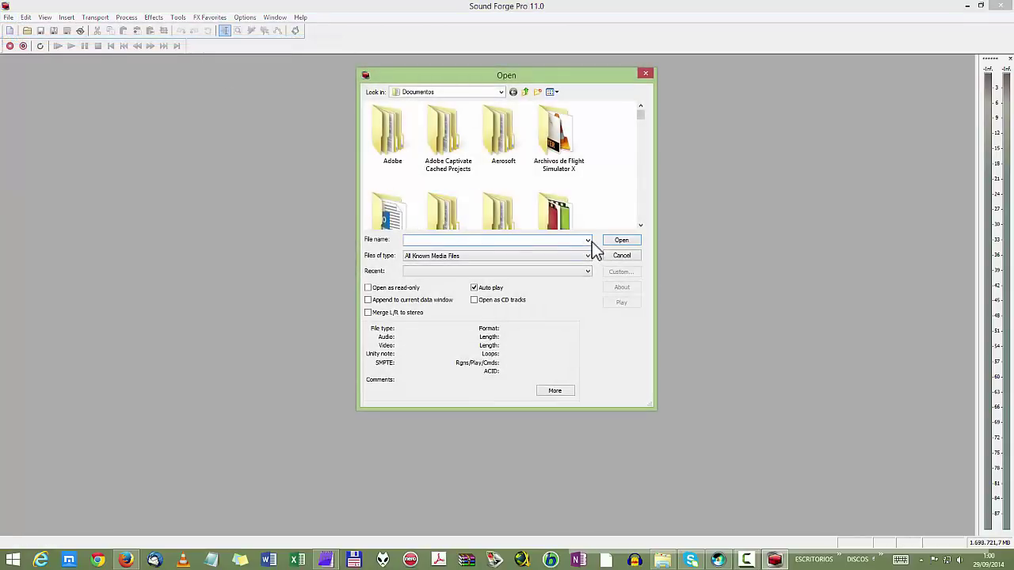
left_click(501, 92)
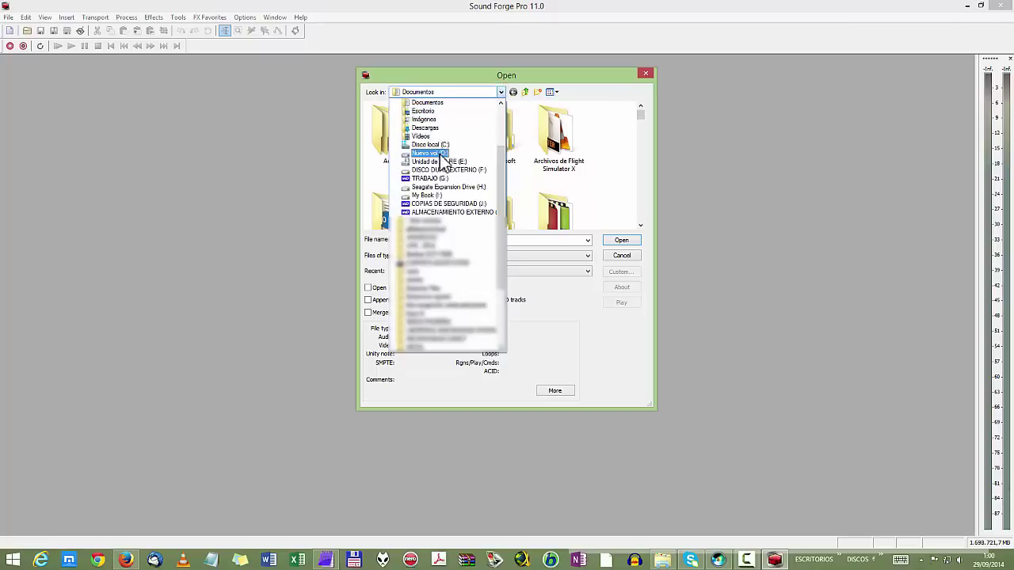
left_click(440, 161)
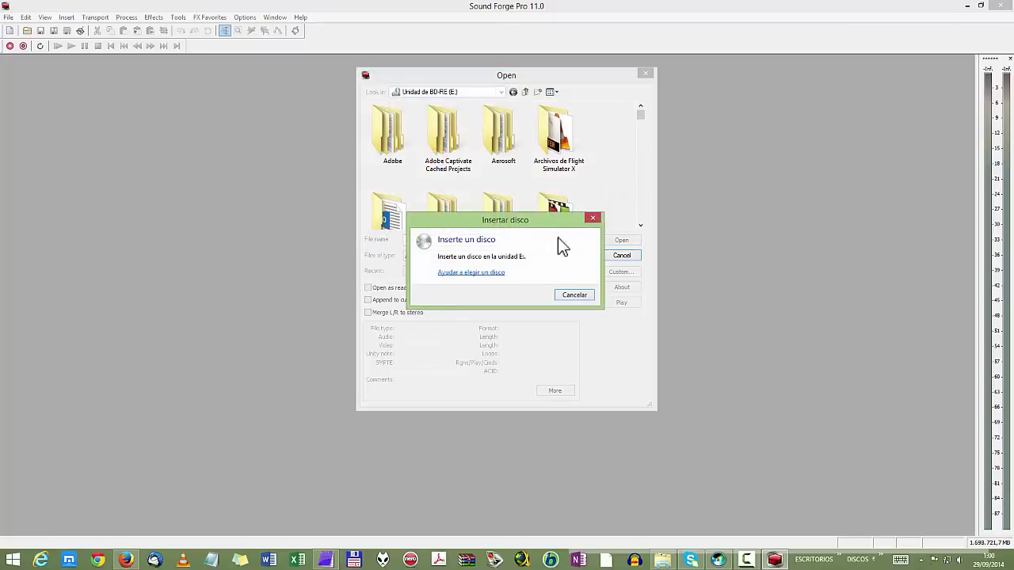
left_click(578, 296)
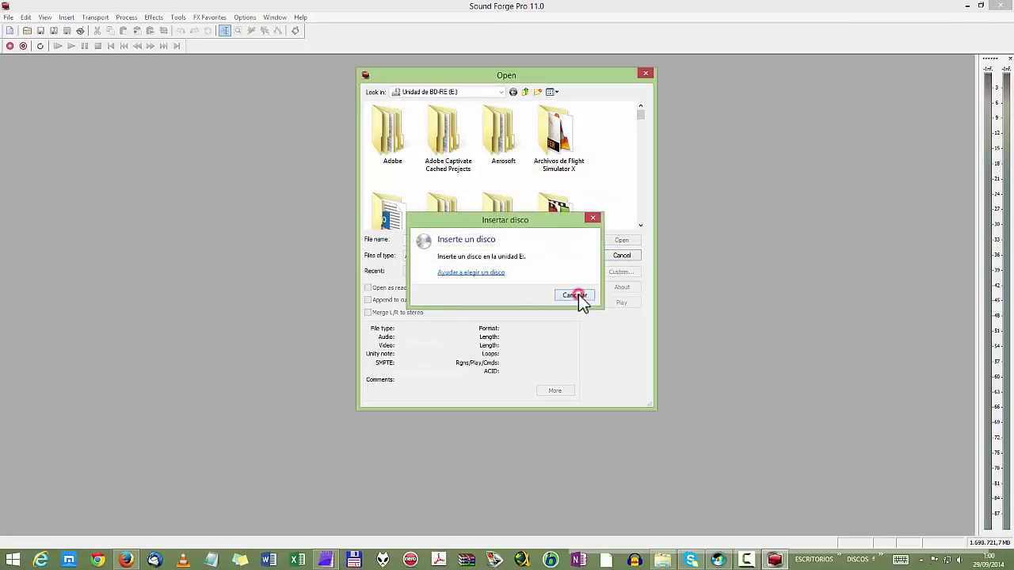
left_click(502, 93)
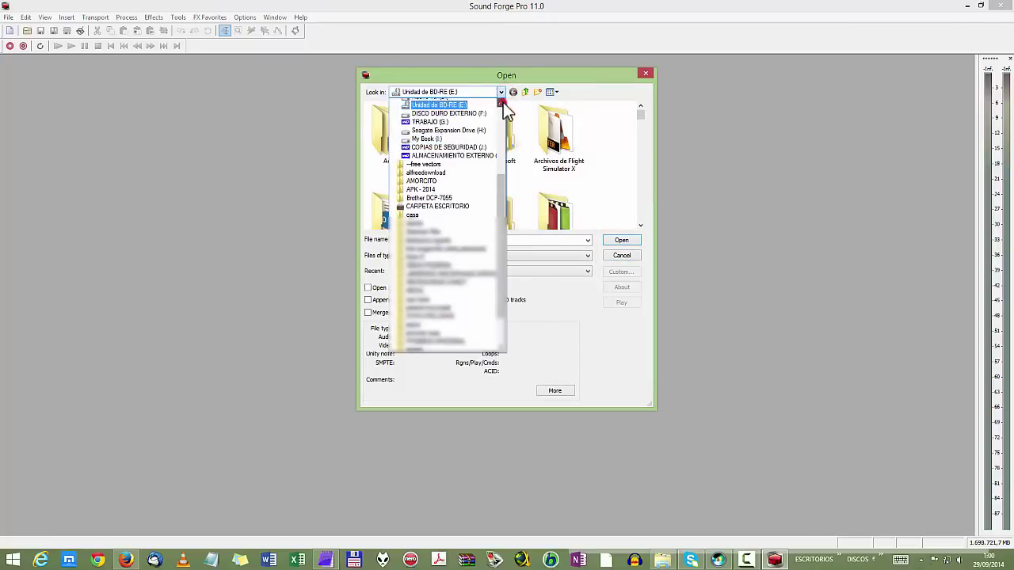
scroll(499, 107, "up", 1)
left_click(460, 105)
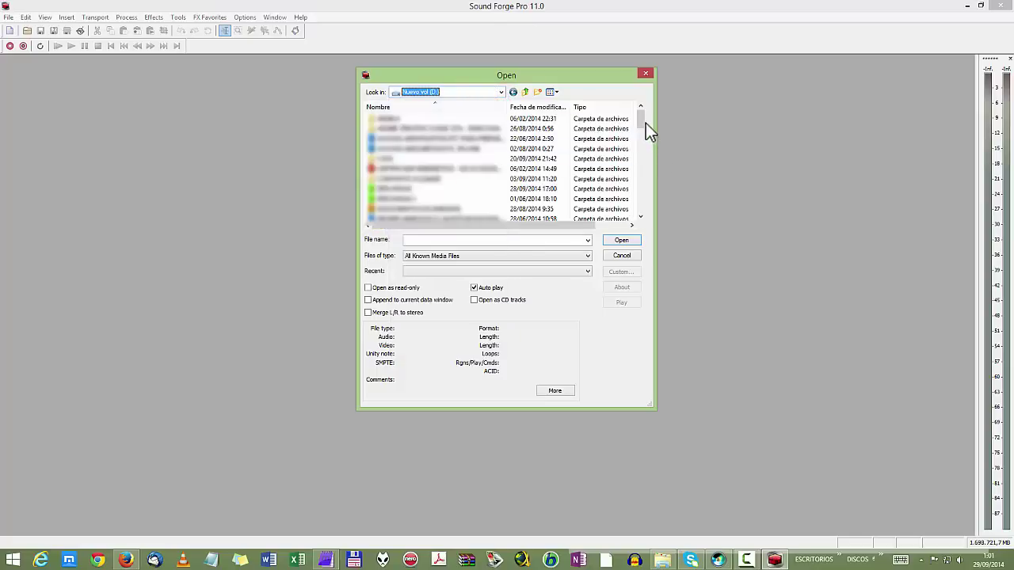
Open Atlanta.wma from VIDEOTUTORIALES PARA YOUTUBE, subfolder SONY VEGAS - MUSICA.
left_click_drag(641, 123, 641, 188)
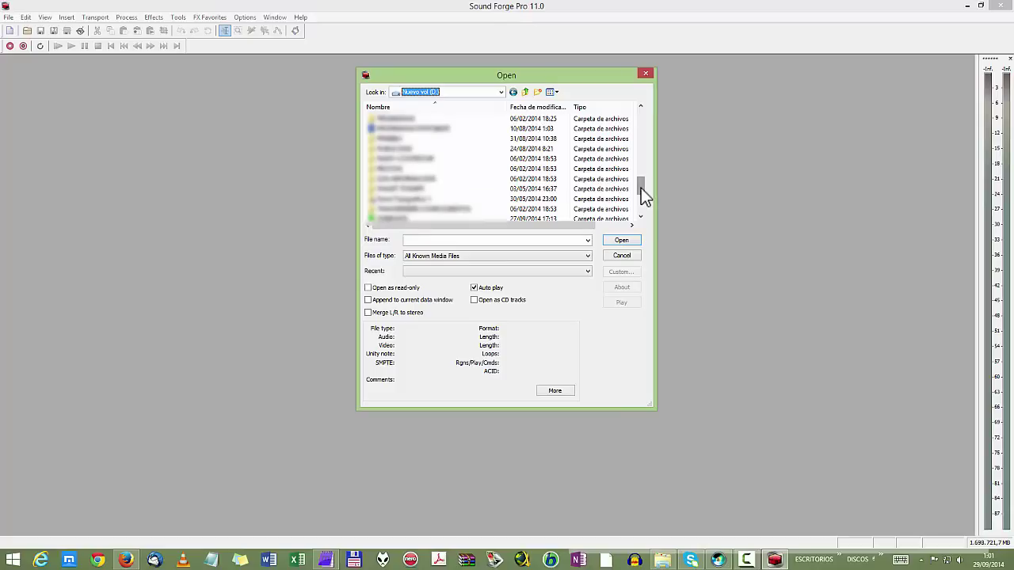
left_click_drag(642, 190, 648, 217)
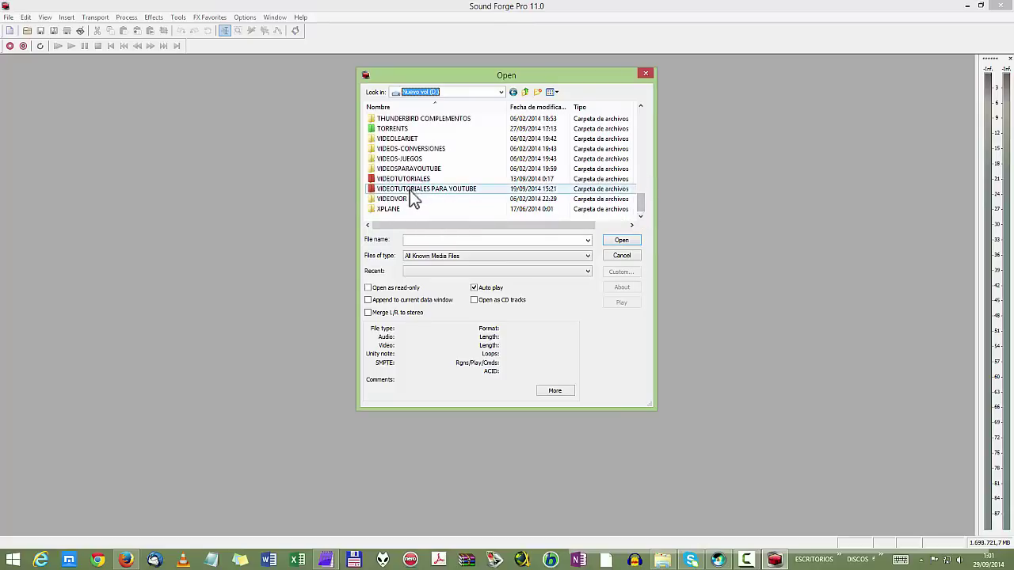
double_click(398, 189)
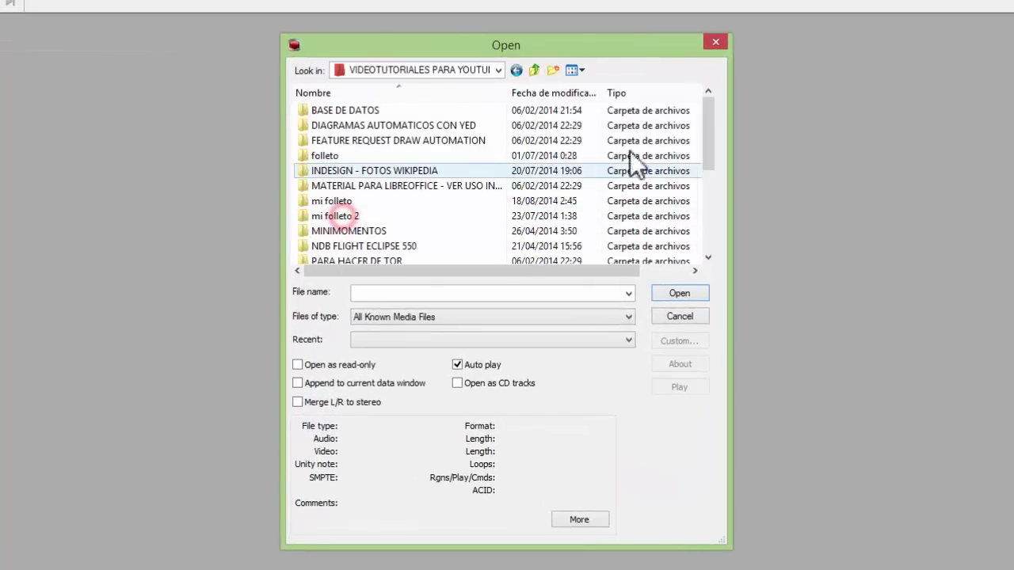
left_click_drag(711, 131, 714, 193)
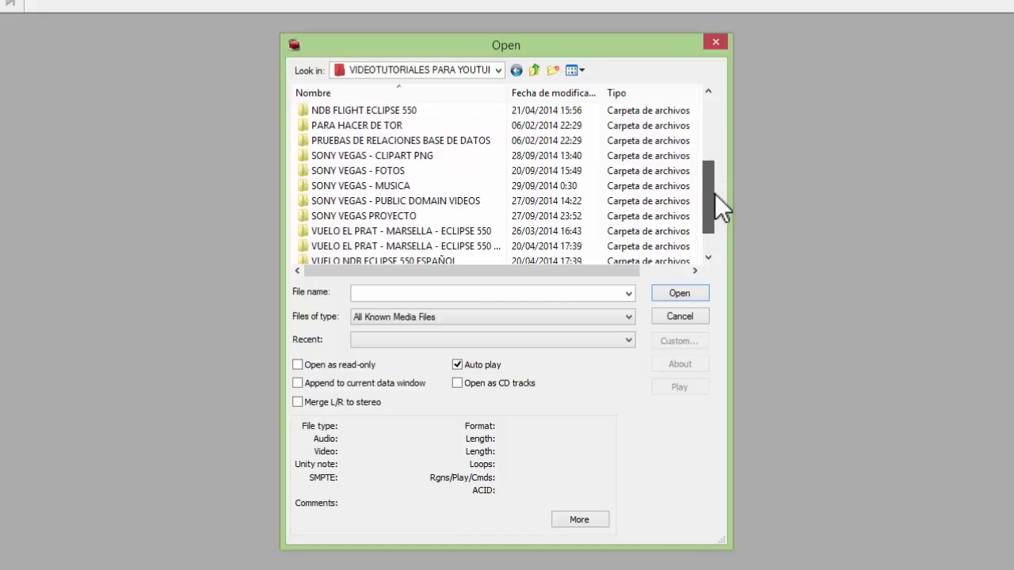
double_click(383, 190)
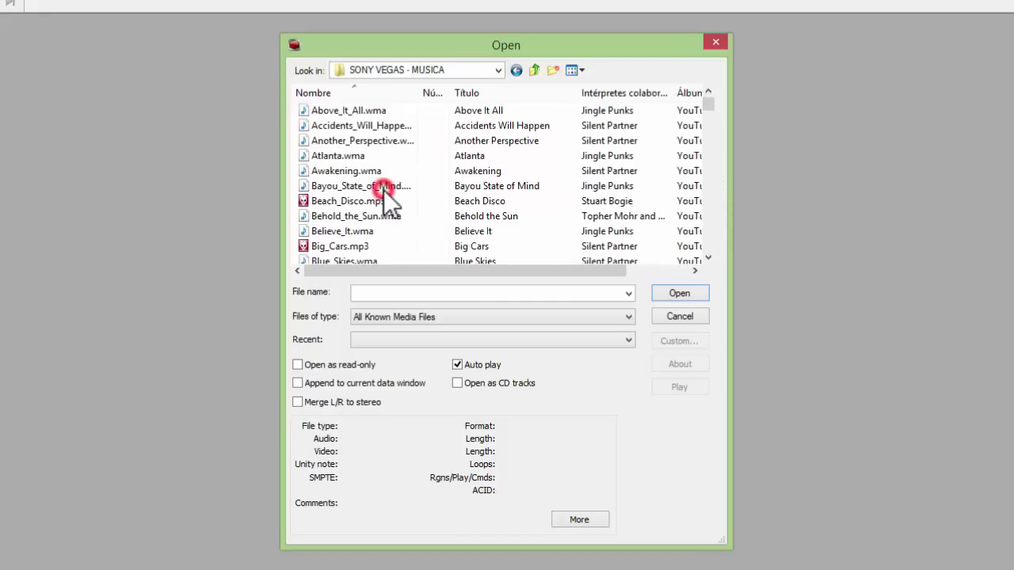
left_click(351, 152)
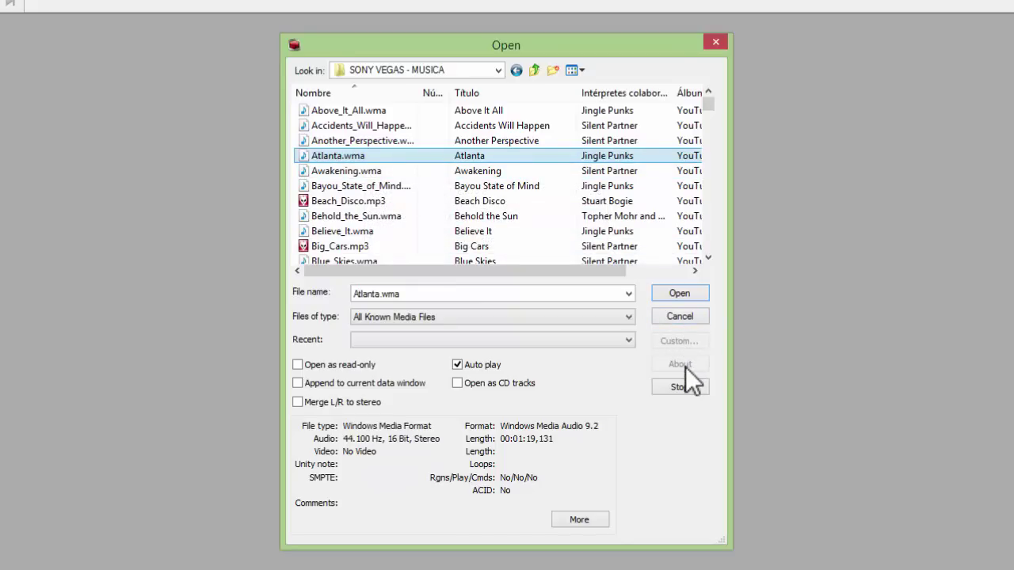
left_click(695, 297)
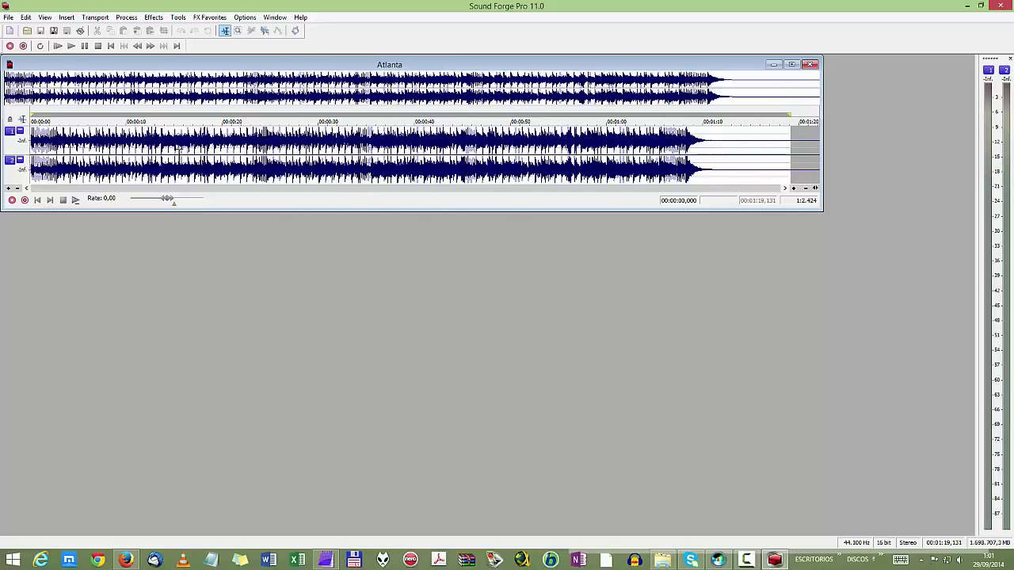
Select the Atlanta audio from about 13.5 to 39.9 seconds, and clear the selection again.
left_click_drag(161, 151, 430, 174)
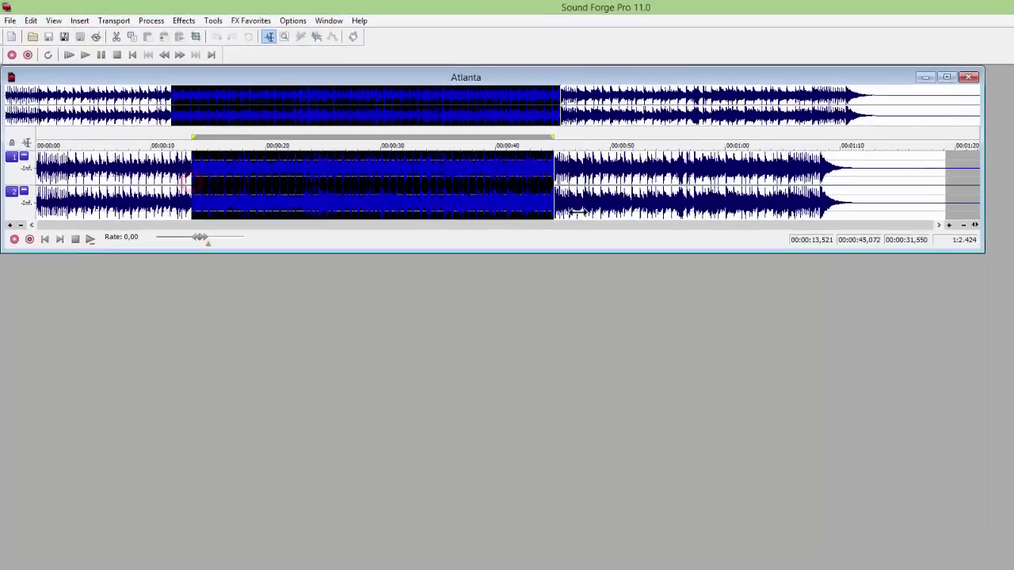
left_click_drag(505, 211, 503, 211)
left_click(118, 181)
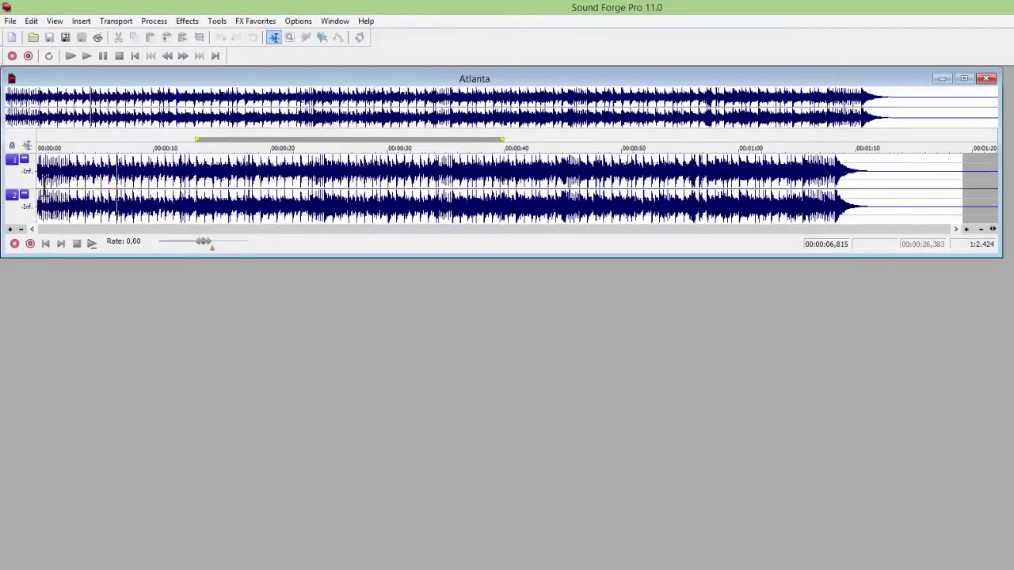
Place the cursor at several points along the Atlanta waveform, finishing at the end of the track.
left_click(188, 174)
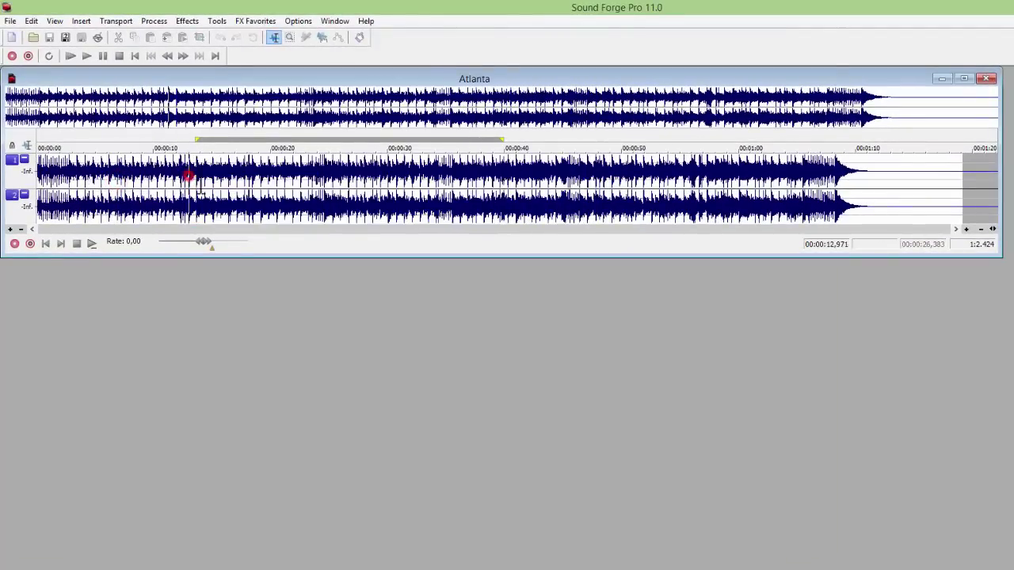
left_click(372, 175)
left_click(120, 190)
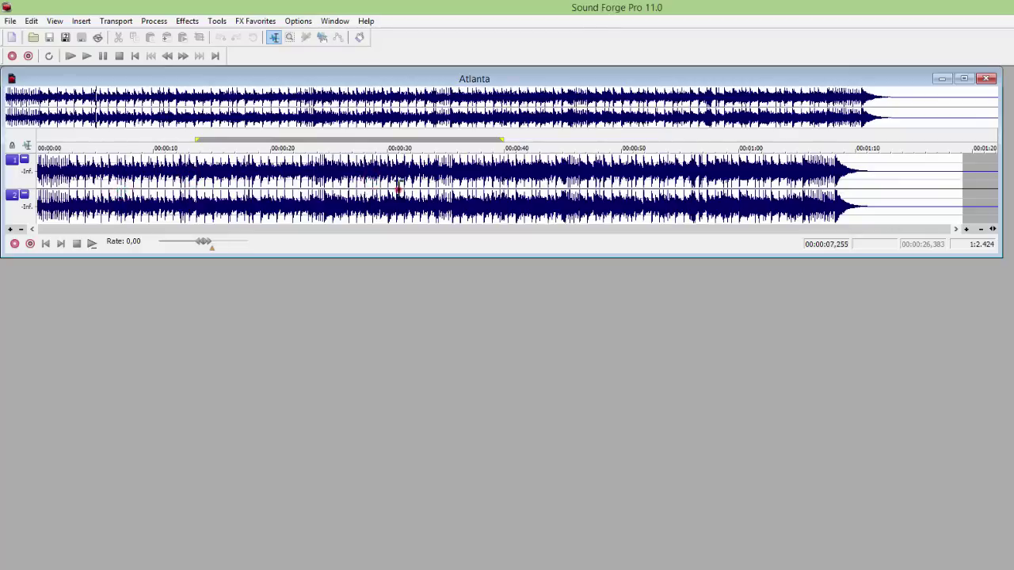
left_click(394, 190)
left_click(94, 197)
left_click(507, 182)
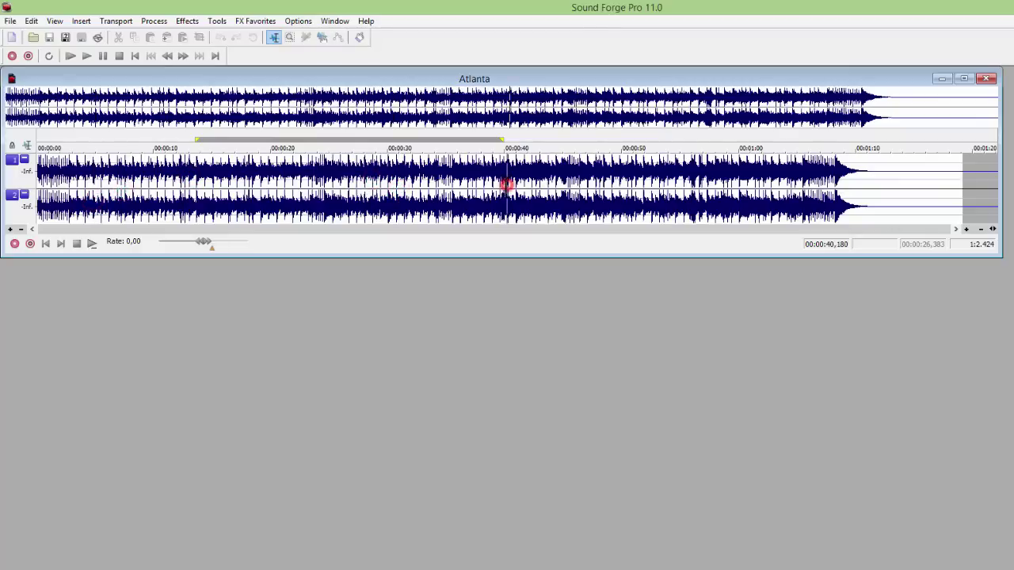
left_click(978, 162)
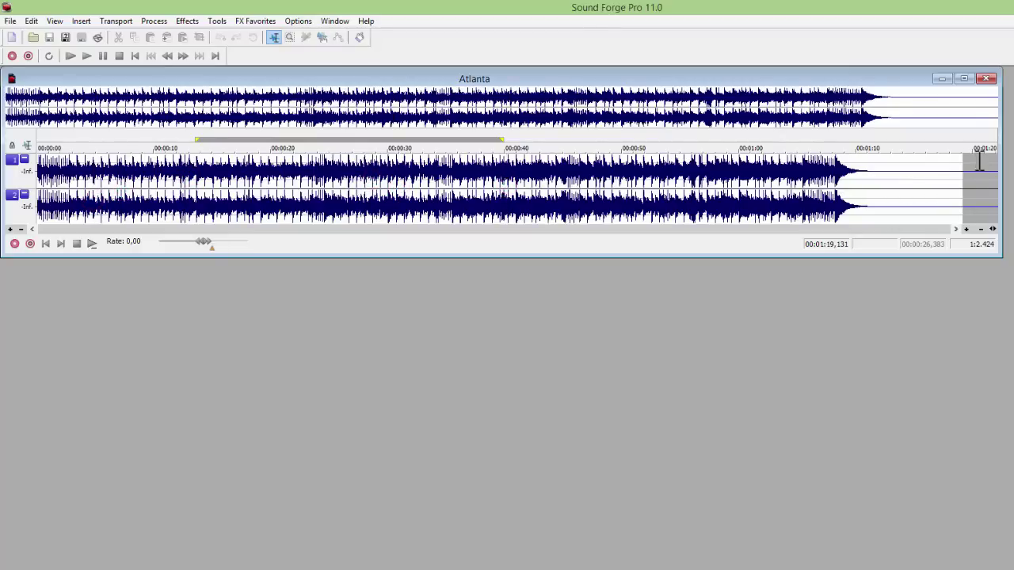
Return the cursor to the start of the track and play its opening seconds.
key("Home")
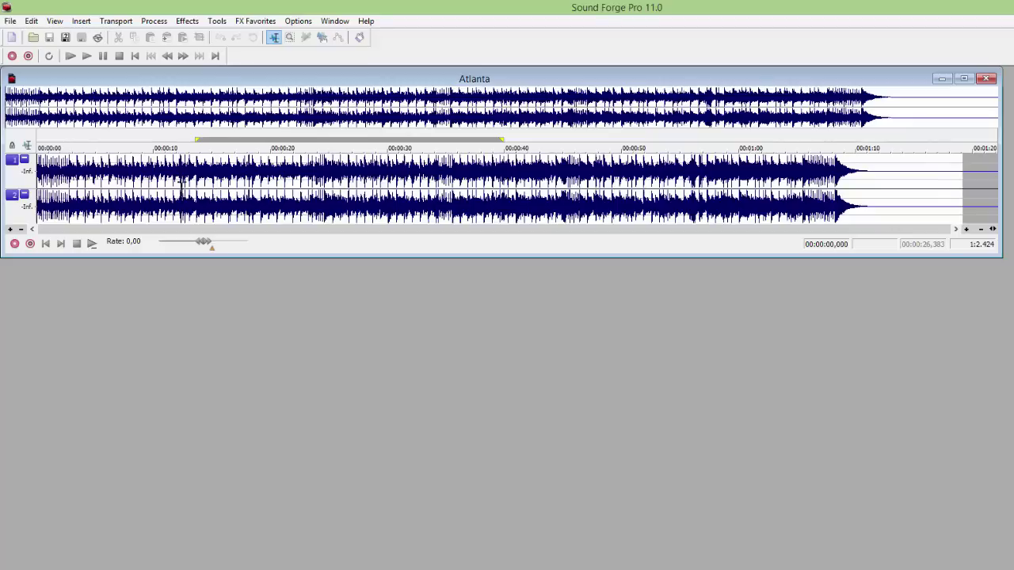
left_click(93, 244)
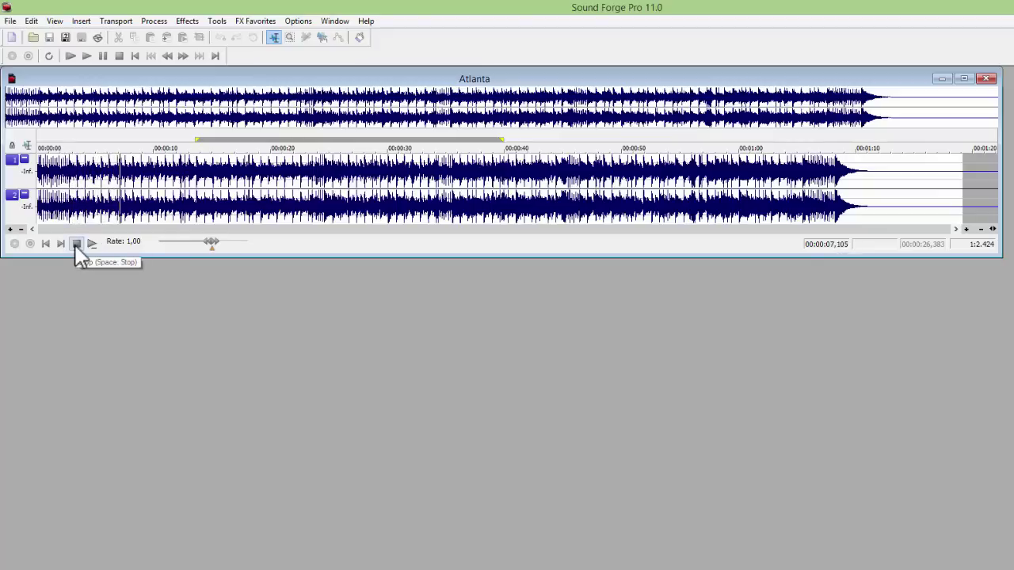
left_click(77, 244)
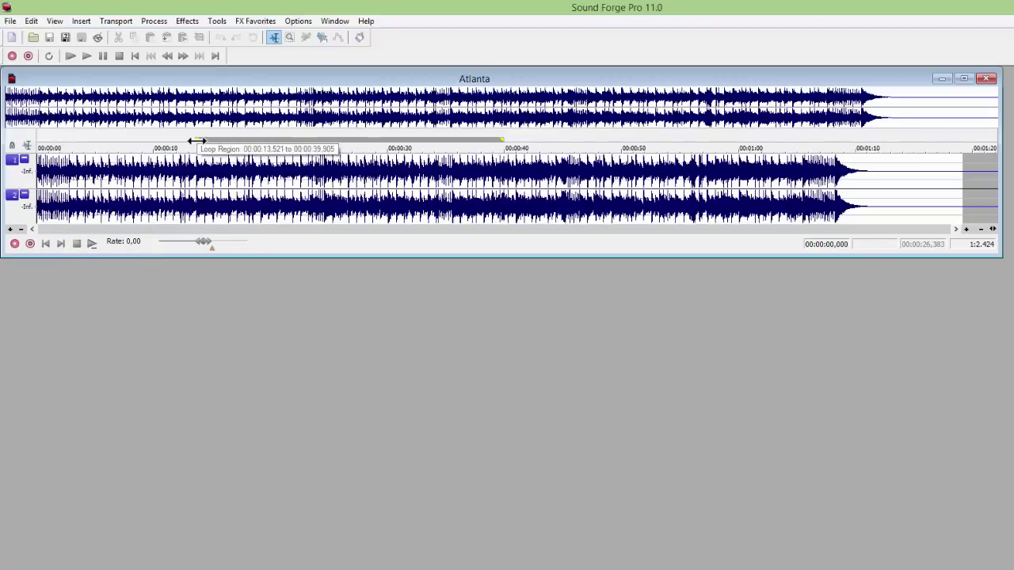
Collapse the loop region to the very start of the Atlanta track and magnify the waveform's time scale.
left_click_drag(196, 141, 39, 141)
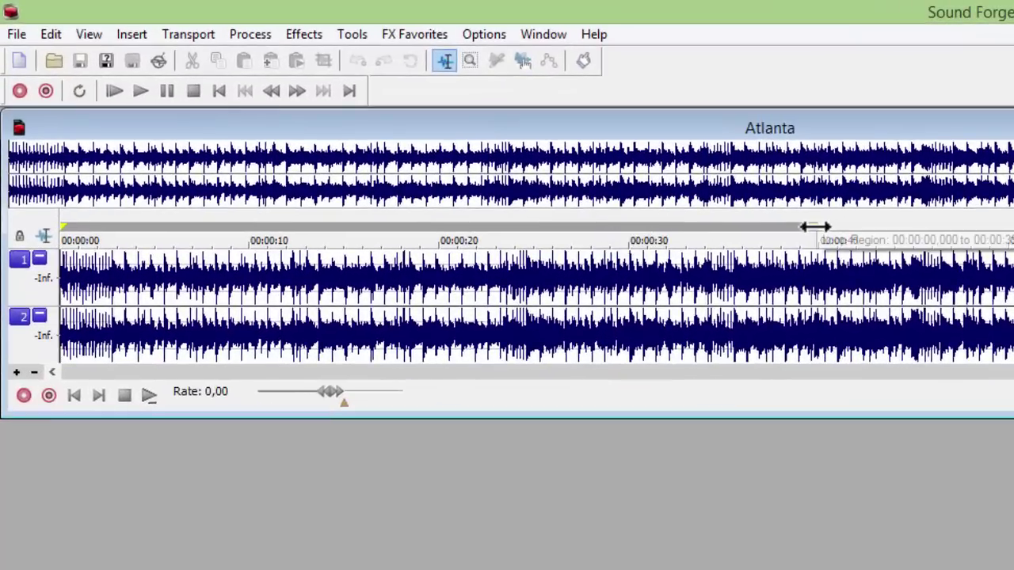
left_click_drag(794, 221, 43, 229)
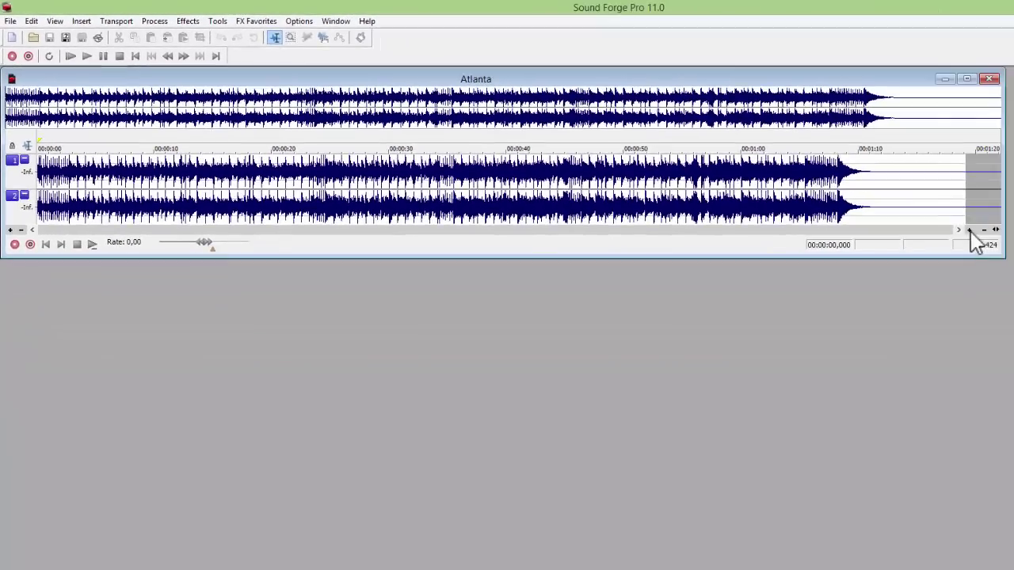
left_click(970, 231)
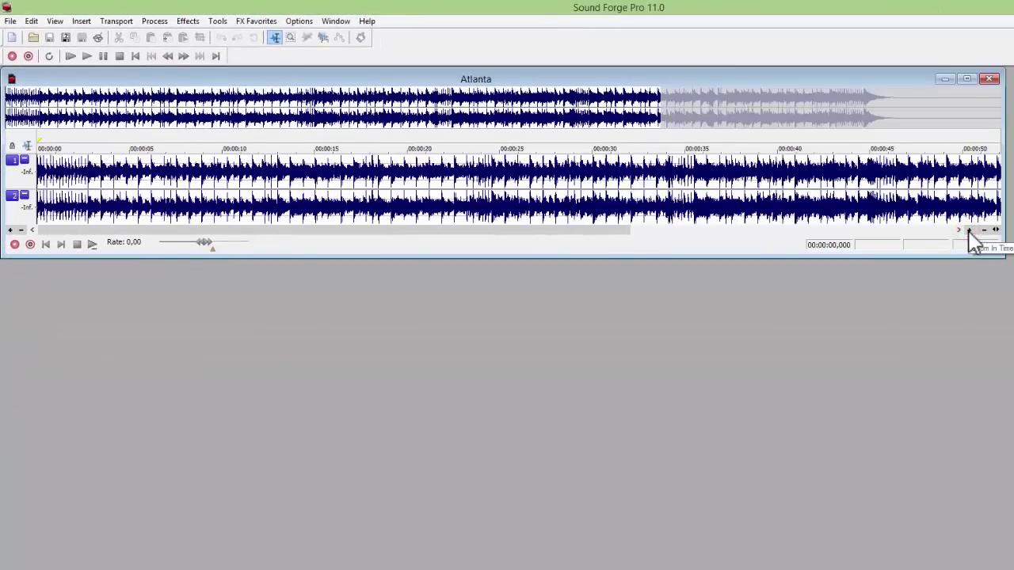
left_click(984, 231)
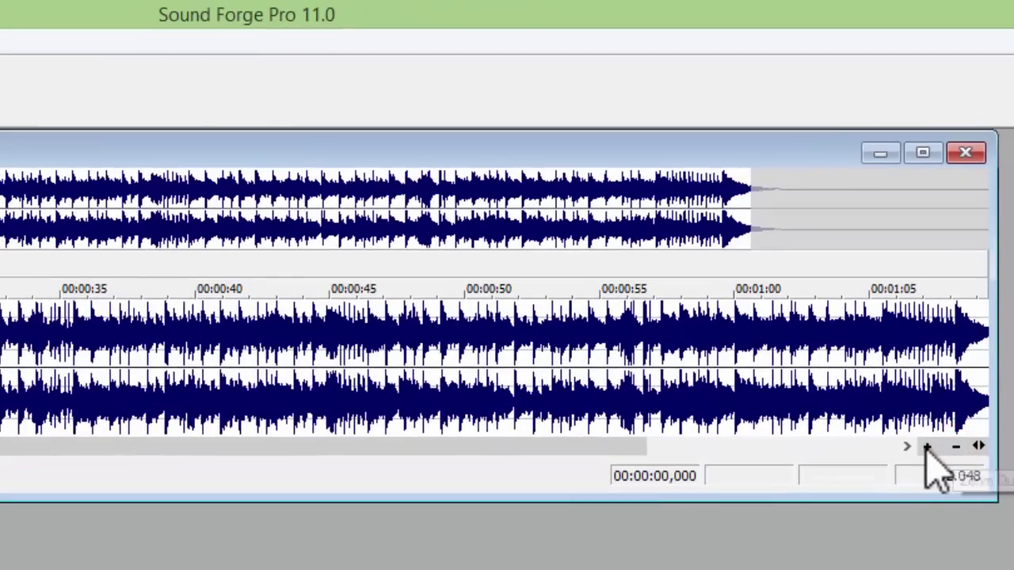
left_click(968, 237)
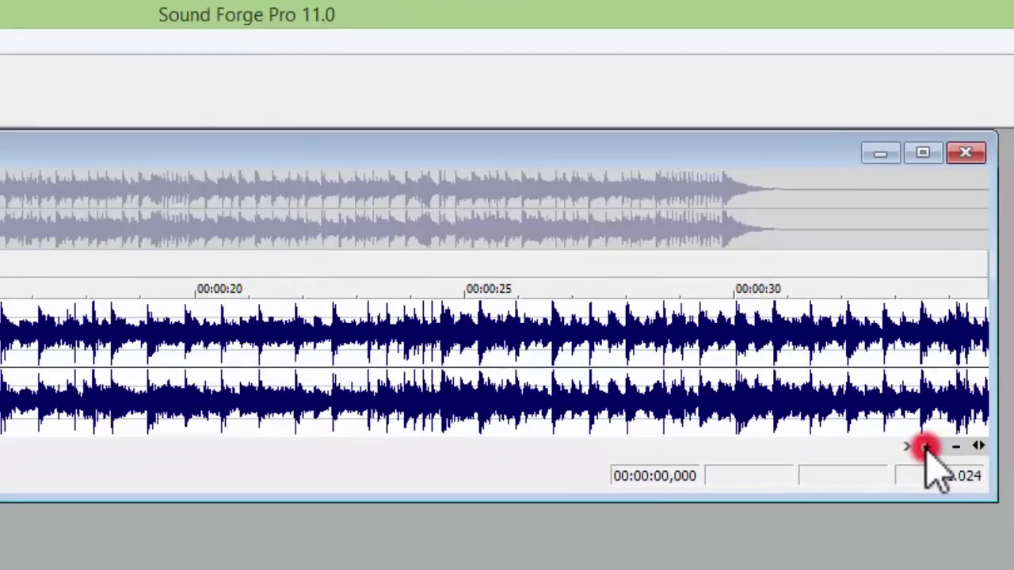
Examine the Atlanta waveform at several time scales, from the finest sample detail out to the whole track.
key("ctrl+Up")
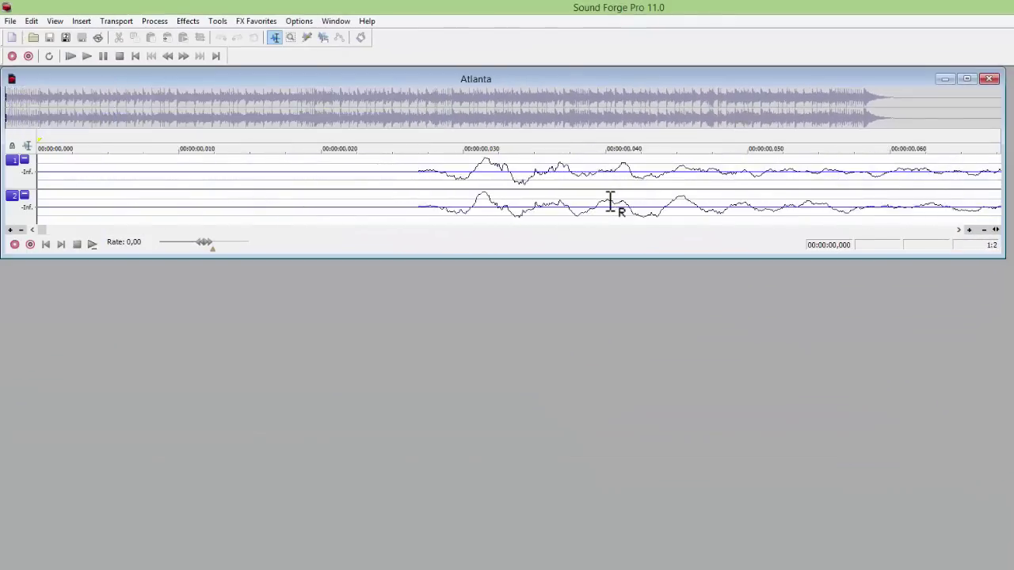
scroll(611, 202, "up", 3)
scroll(611, 202, "down", 7)
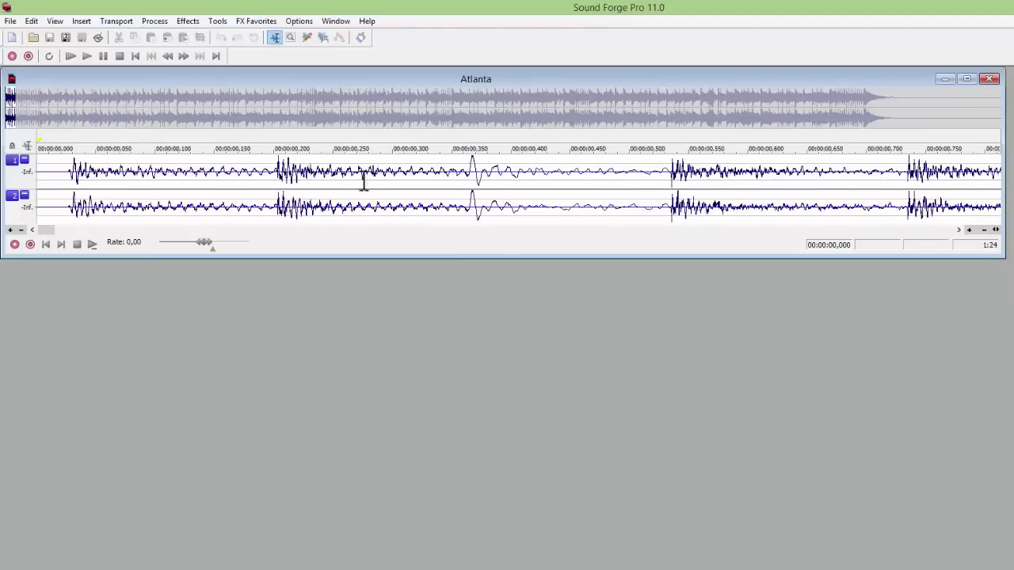
scroll(573, 191, "down", 5)
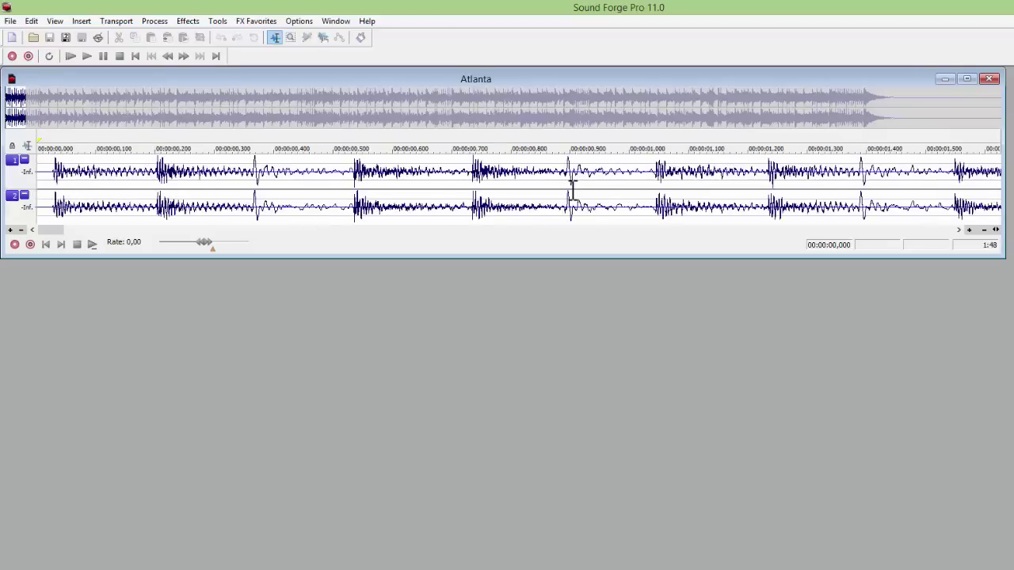
scroll(573, 190, "down", 3)
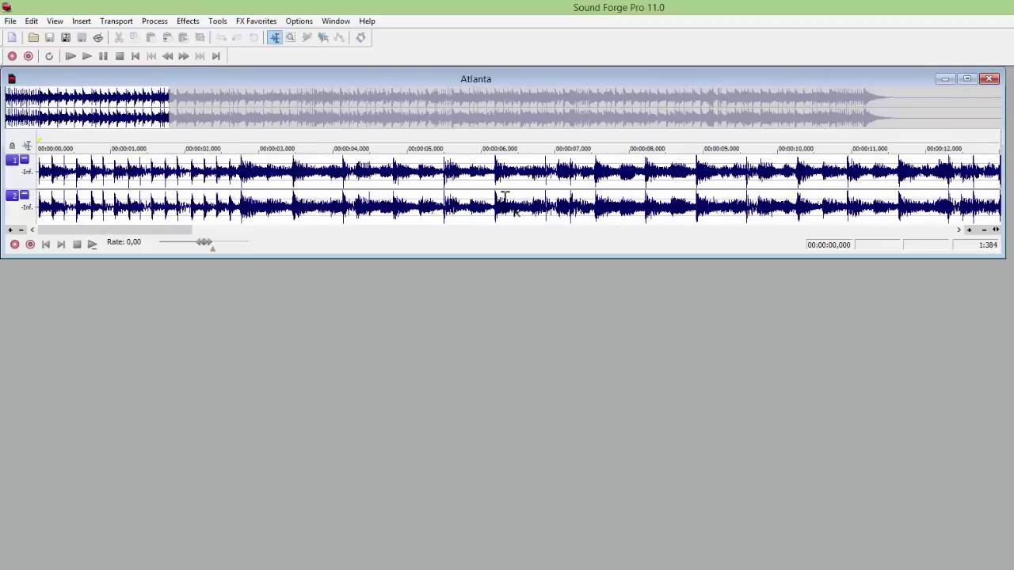
scroll(505, 196, "down", 2)
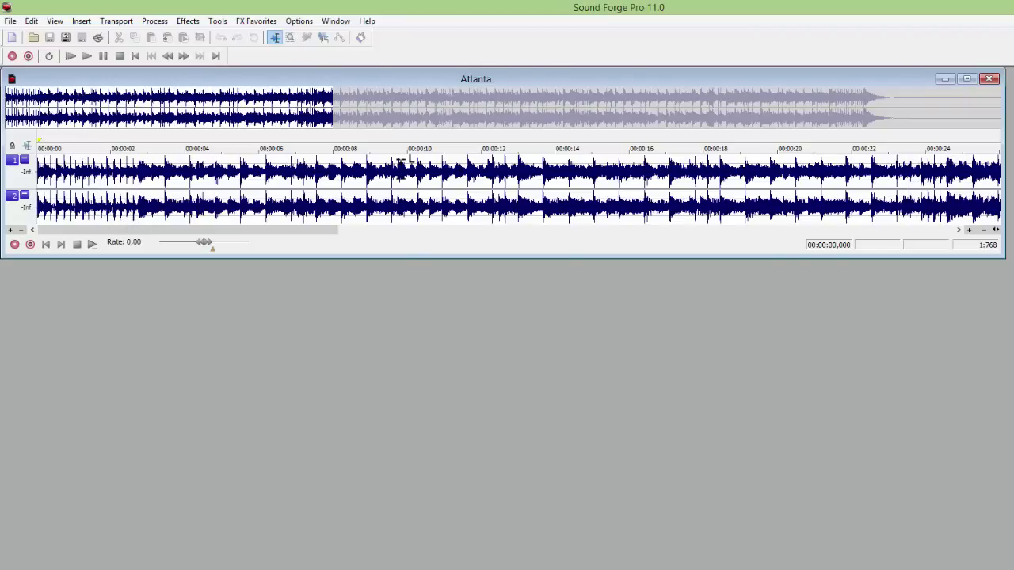
scroll(625, 162, "up", 1)
scroll(634, 189, "up", 3)
scroll(634, 188, "down", 2)
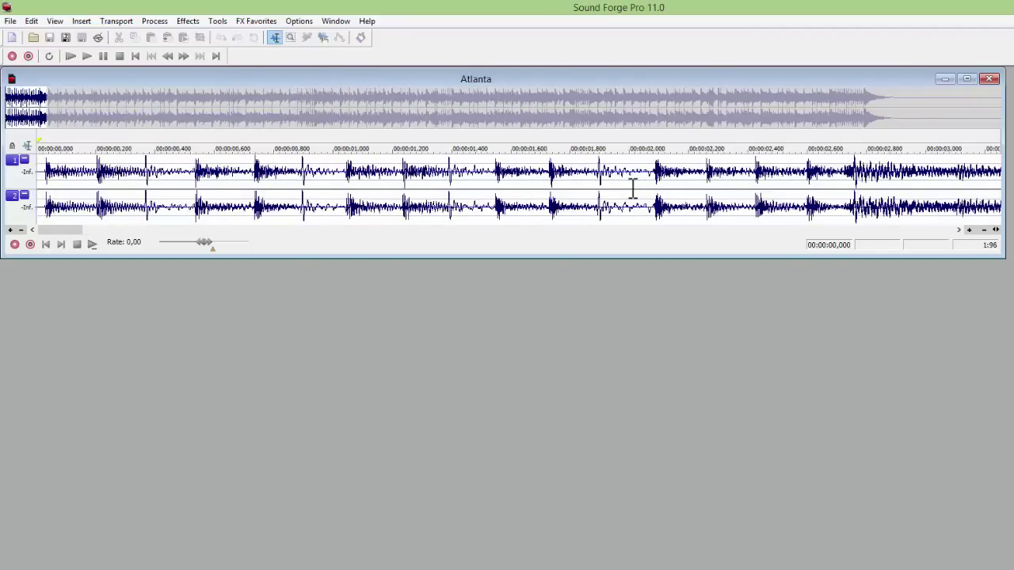
scroll(633, 189, "down", 4)
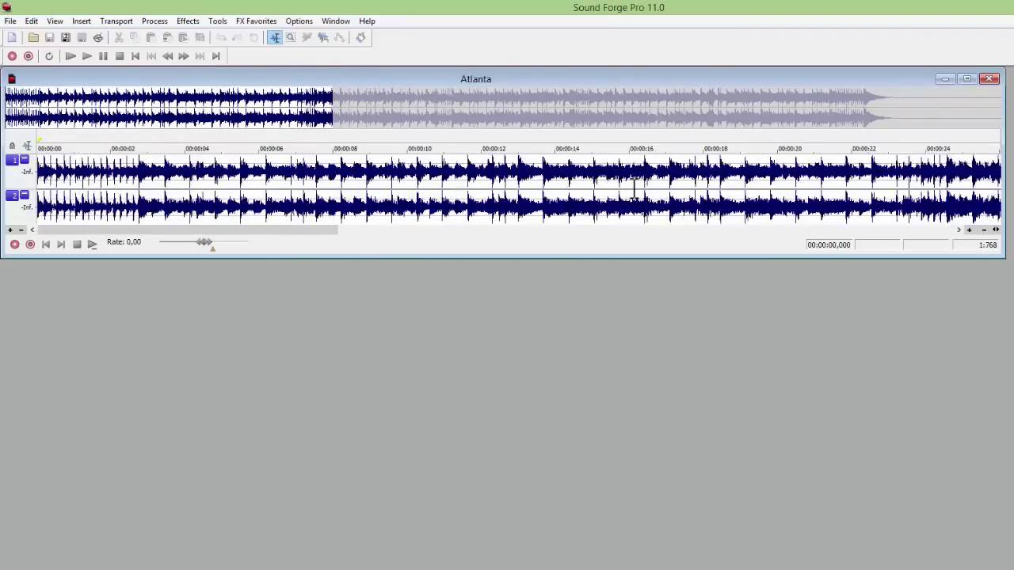
scroll(634, 189, "down", 1)
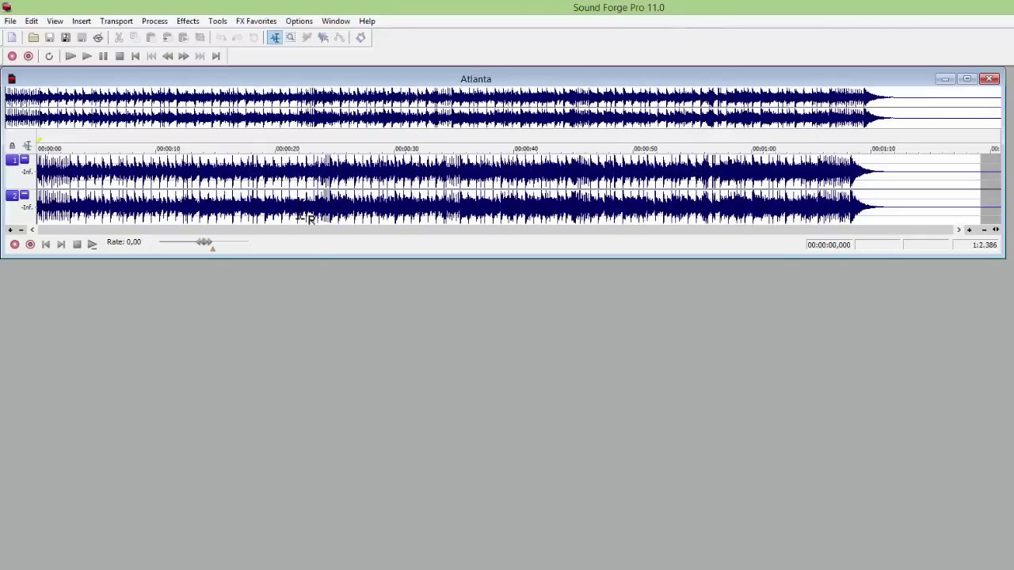
Place the cursor at about 10.9 seconds, move it to 21.141 seconds, and play a short passage from there.
scroll(310, 215, "up", 1)
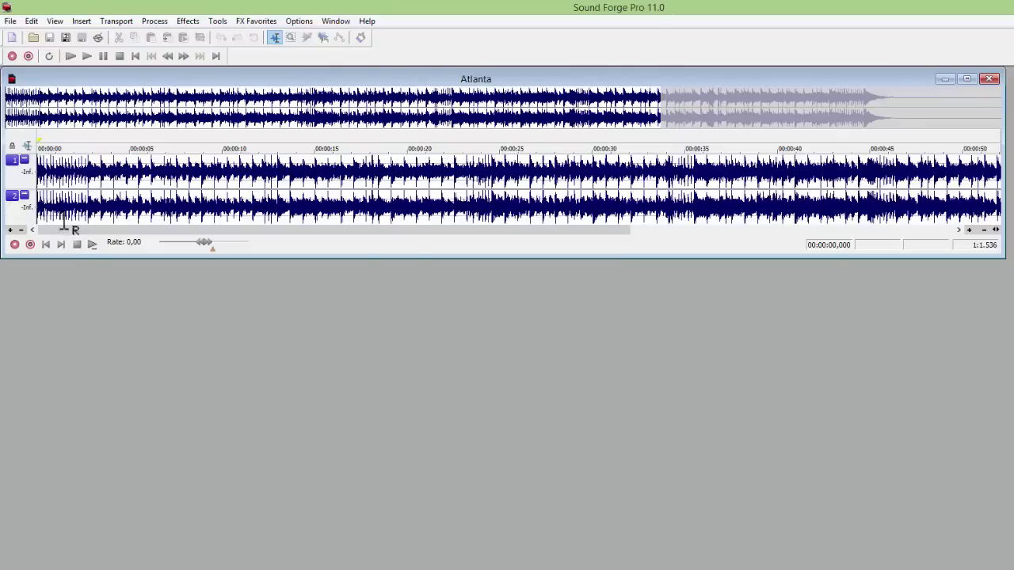
left_click(240, 176)
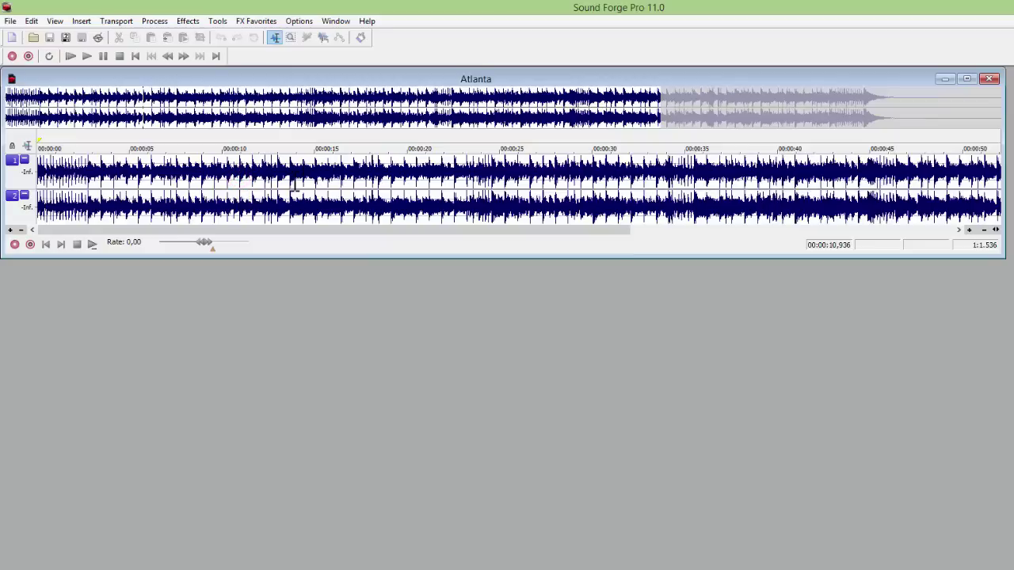
left_click(431, 181)
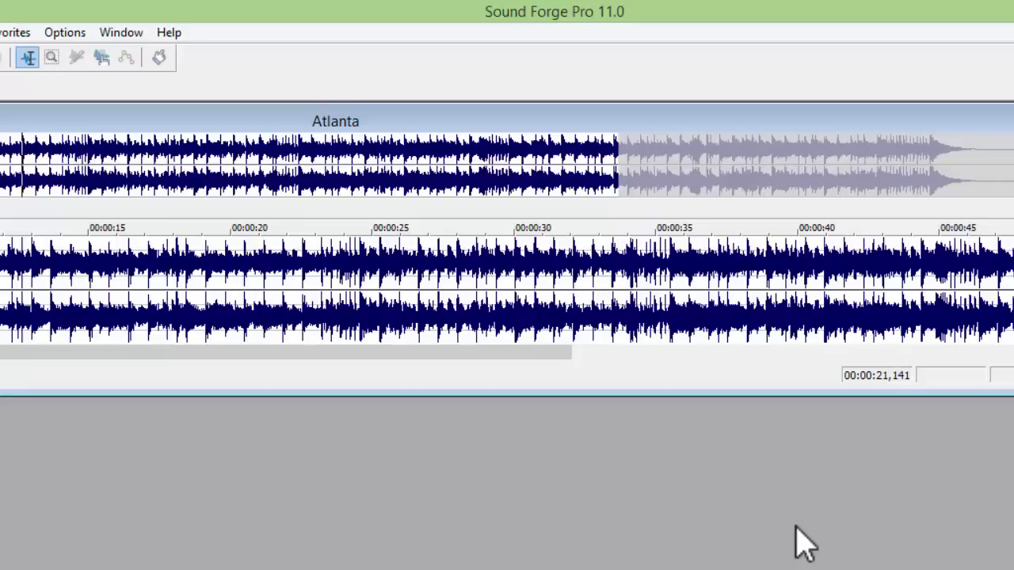
scroll(547, 292, "up", 3)
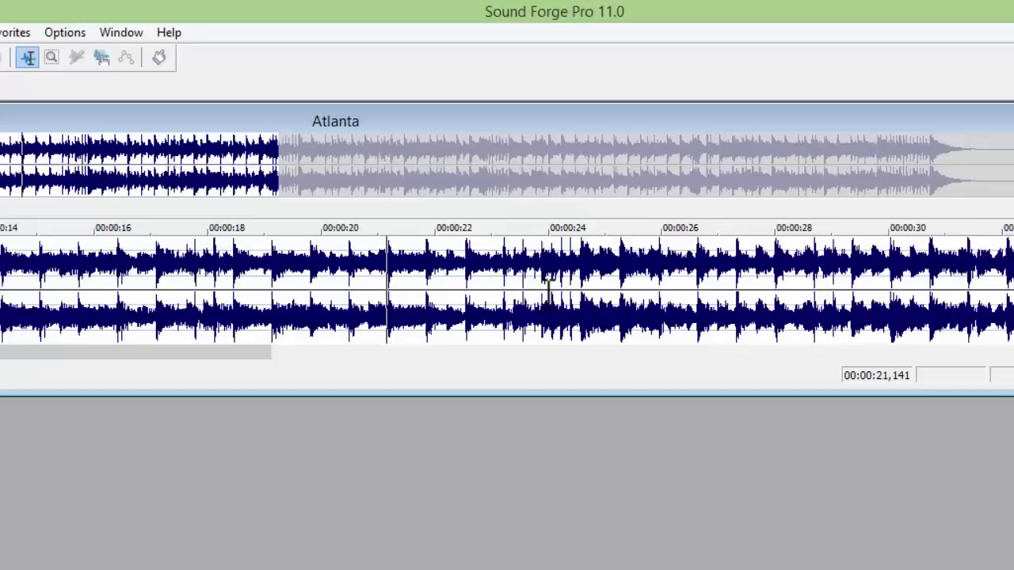
scroll(548, 293, "up", 1)
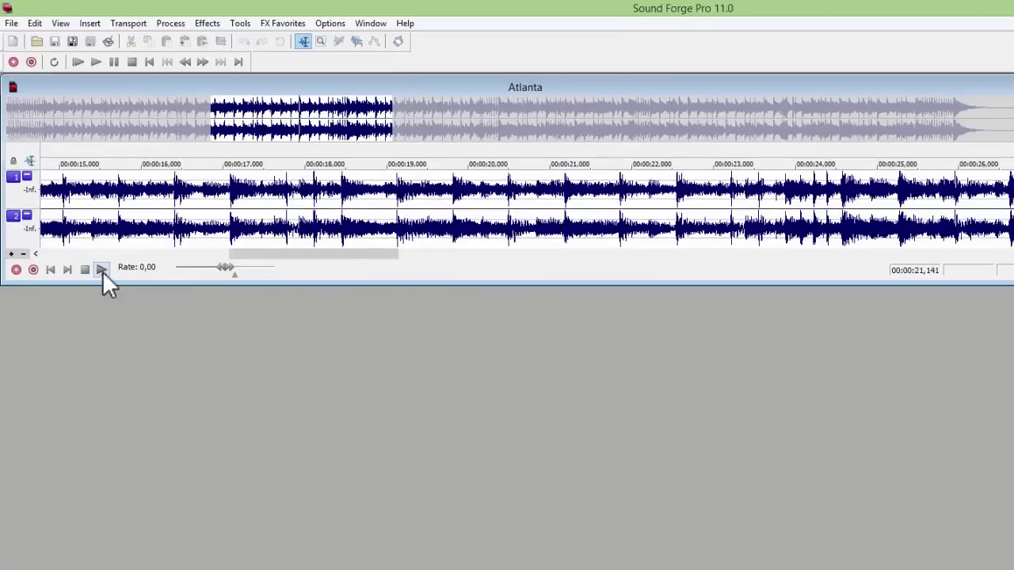
left_click(102, 270)
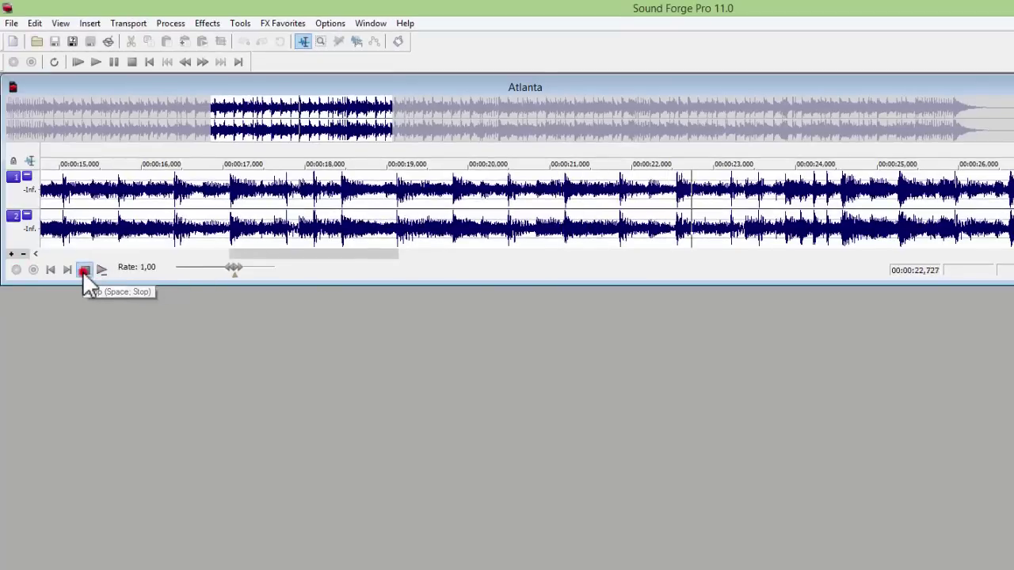
left_click(84, 270)
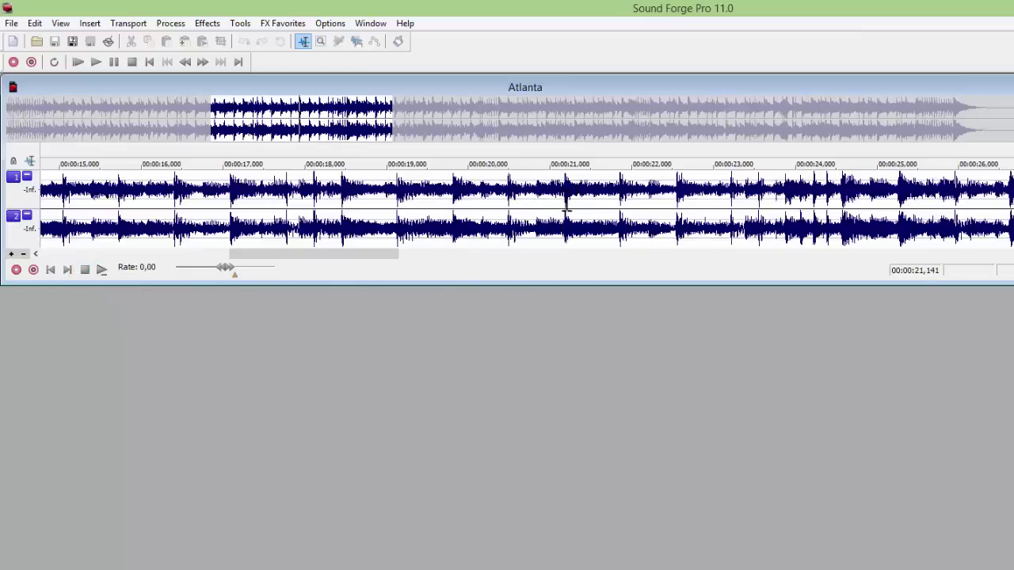
Play short passages of the Atlanta track from 19.191 seconds and from 16.326 seconds.
left_click(403, 213)
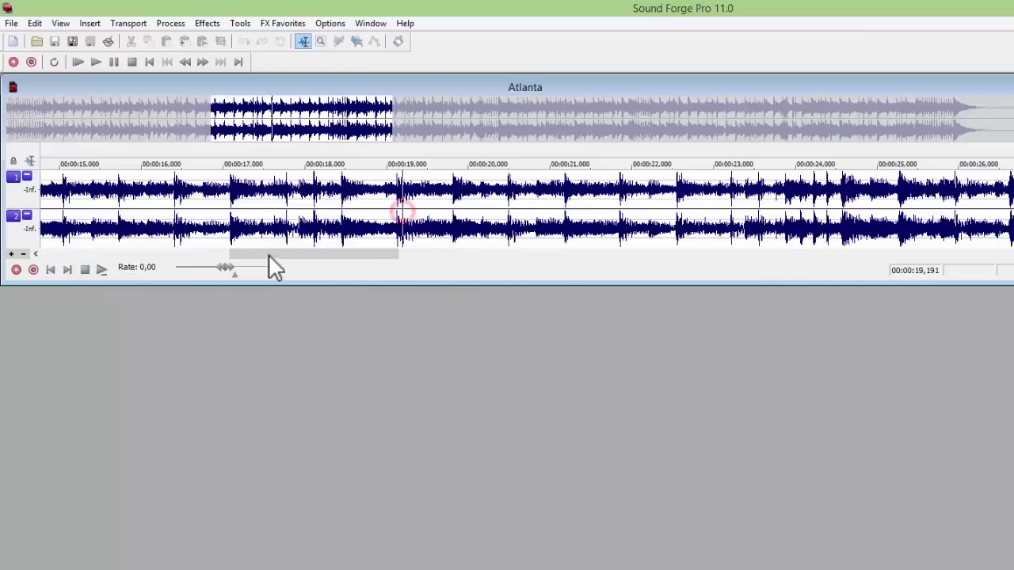
left_click(99, 270)
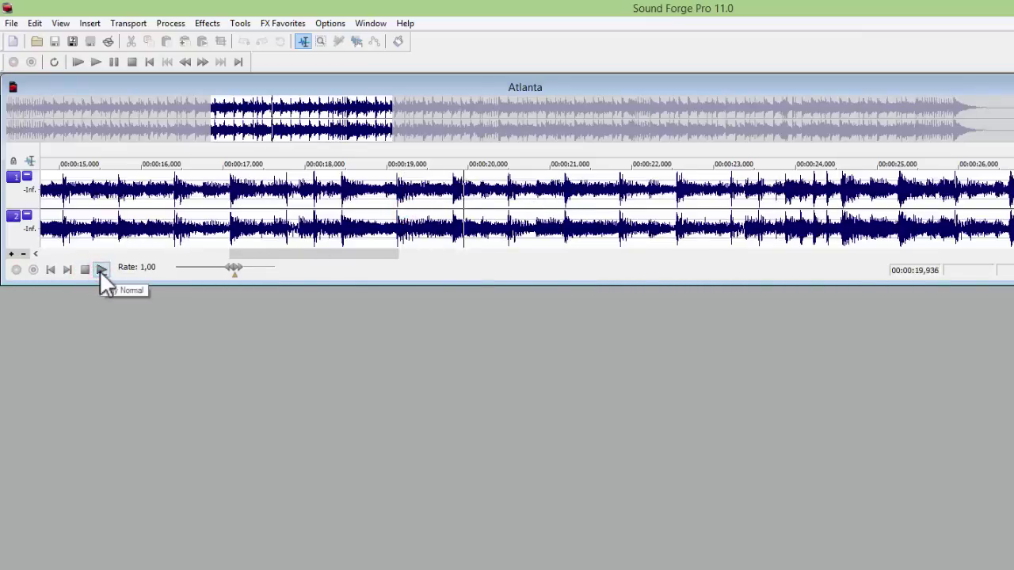
left_click(84, 271)
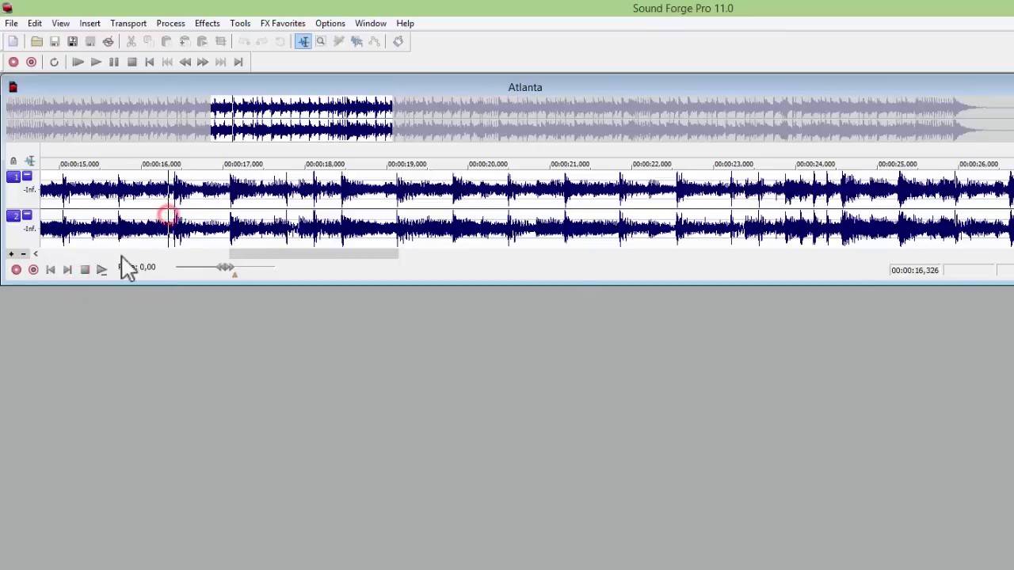
left_click(101, 270)
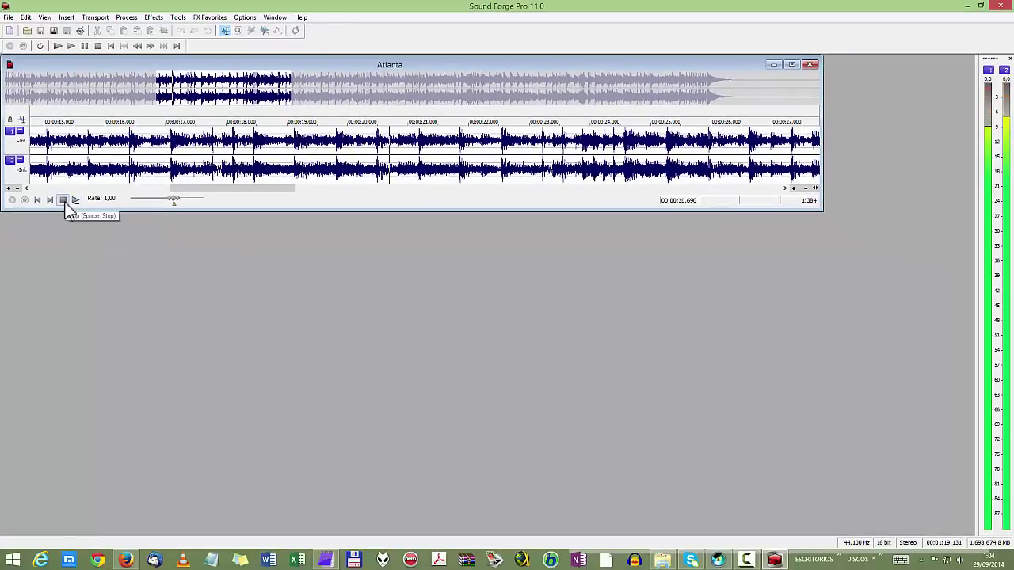
left_click(64, 200)
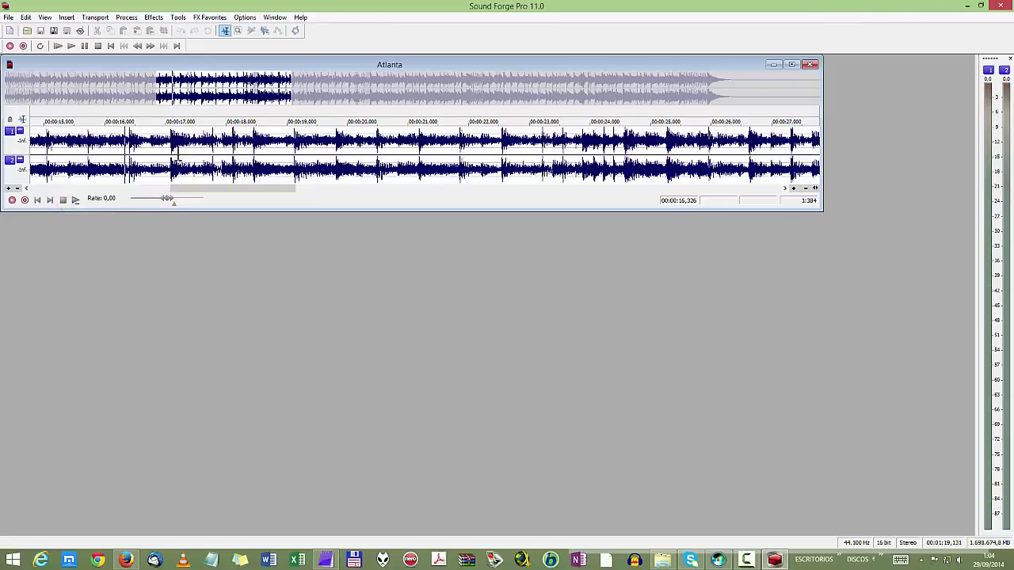
Place the cursor at several points along a wider stretch of the waveform and play the passage from 19.696 seconds.
scroll(175, 157, "down", 1)
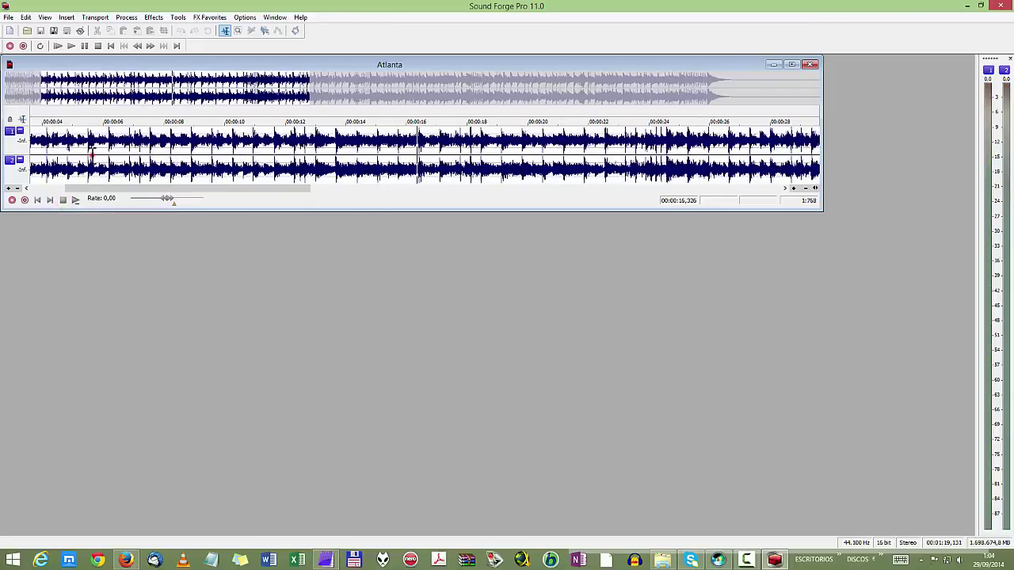
left_click(92, 152)
left_click(617, 150)
left_click(563, 148)
left_click(76, 200)
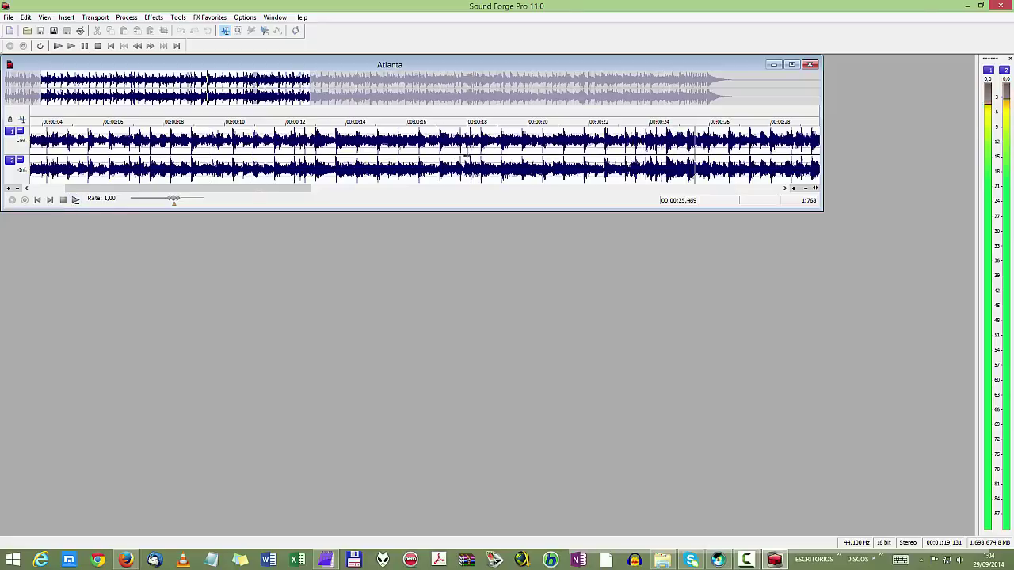
left_click(72, 199)
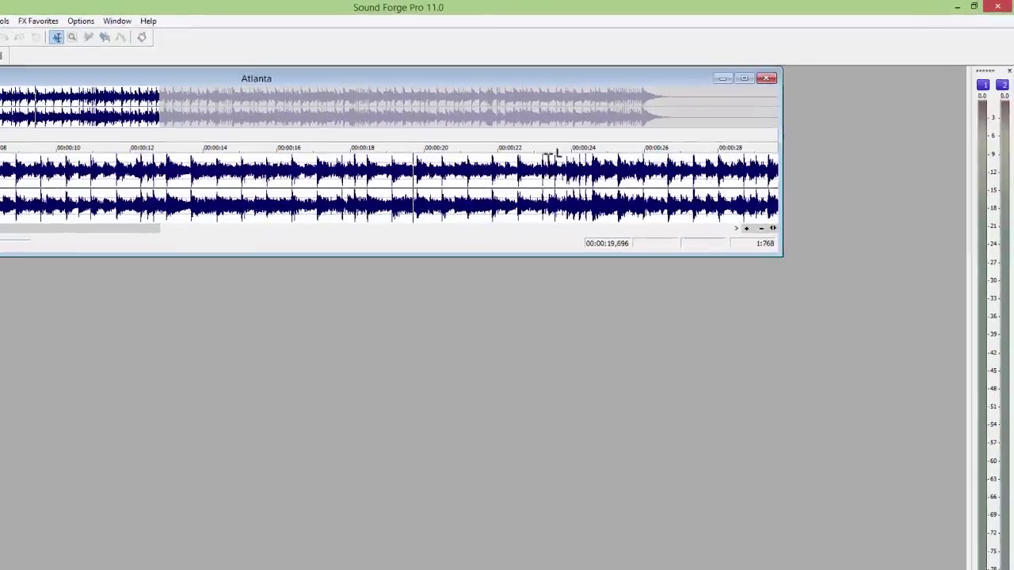
key("space")
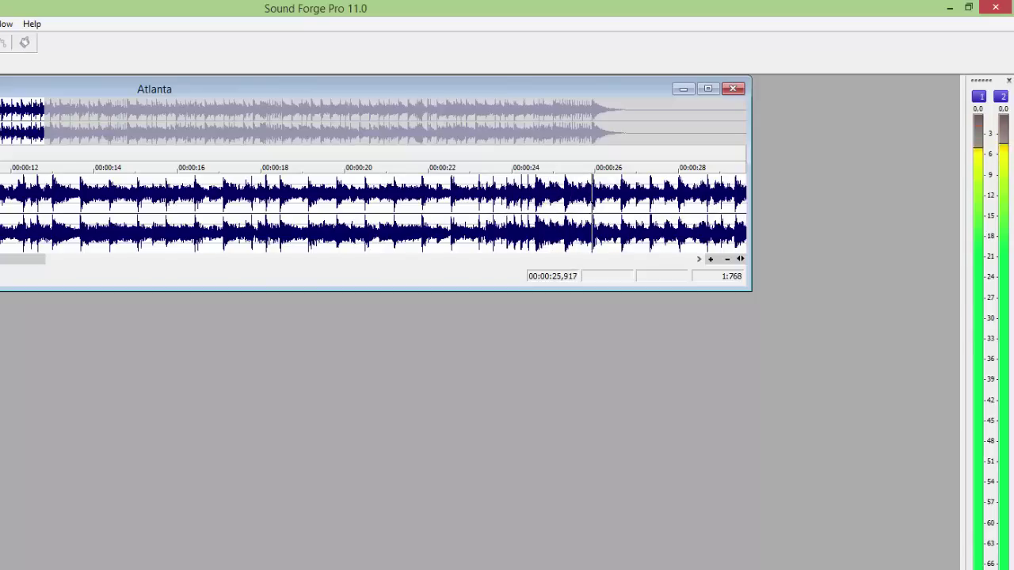
key("space")
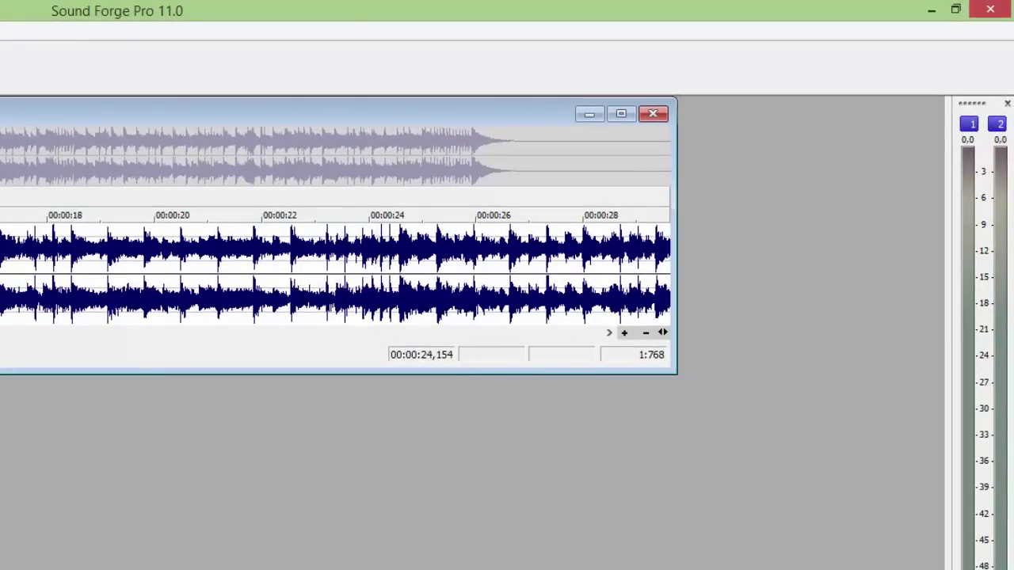
Play the track from 24.154 seconds, nudge the cursor forward to 24.276 seconds, and play from there.
key("space")
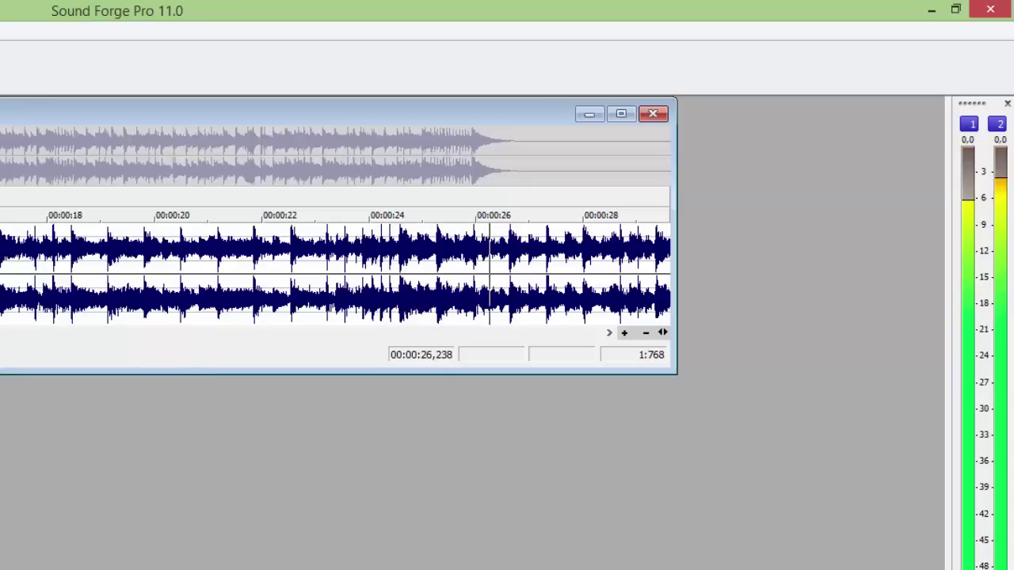
key("space")
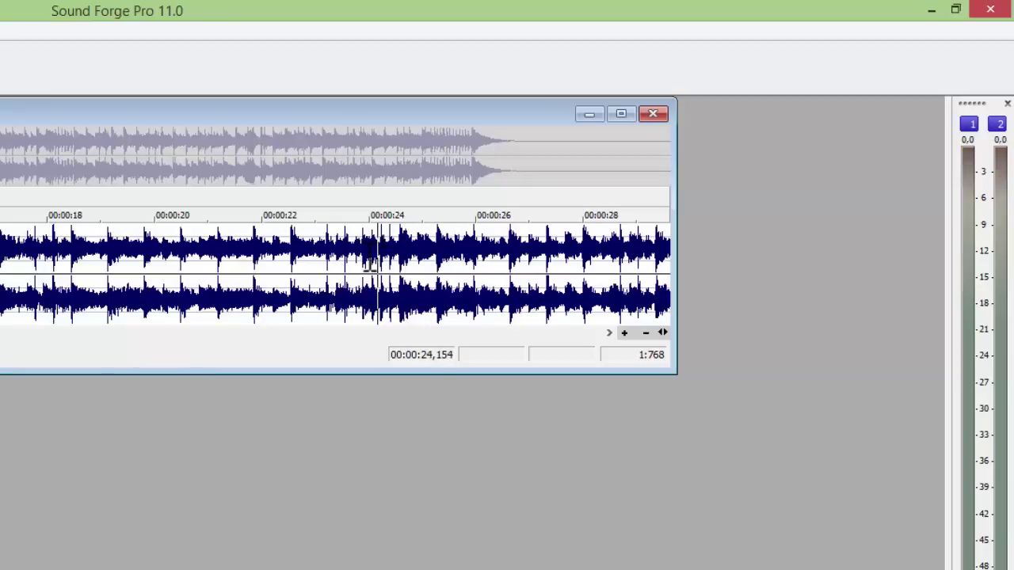
key("Right")
key("Right")
key("Right")
key("Right")
key("Right")
key("Right")
key("Right")
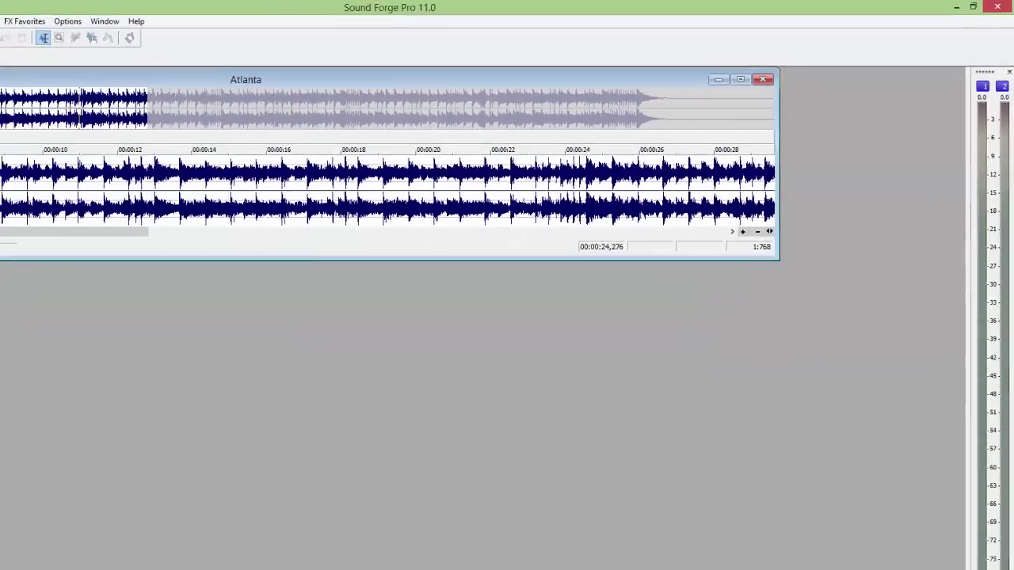
key("space")
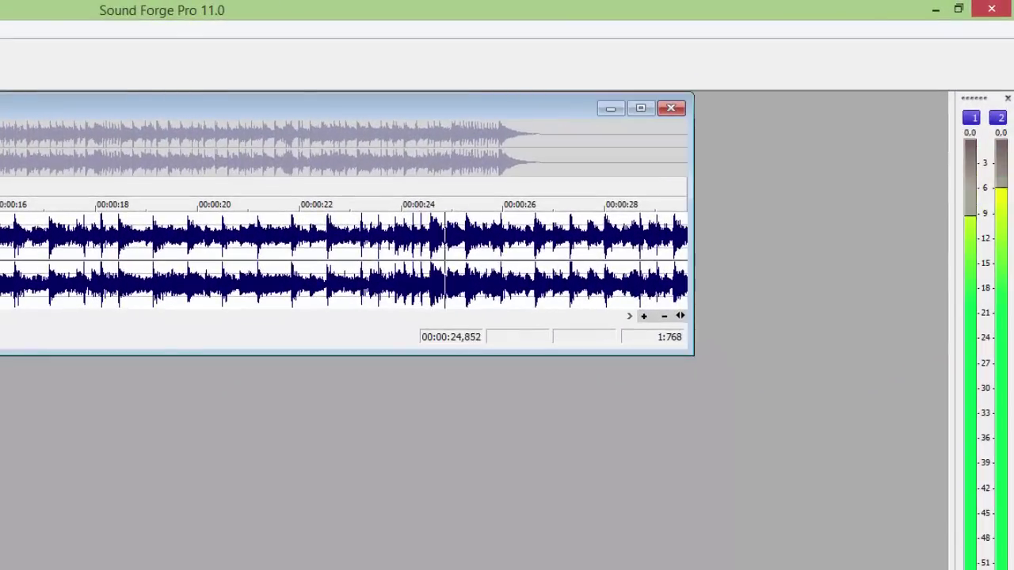
key("space")
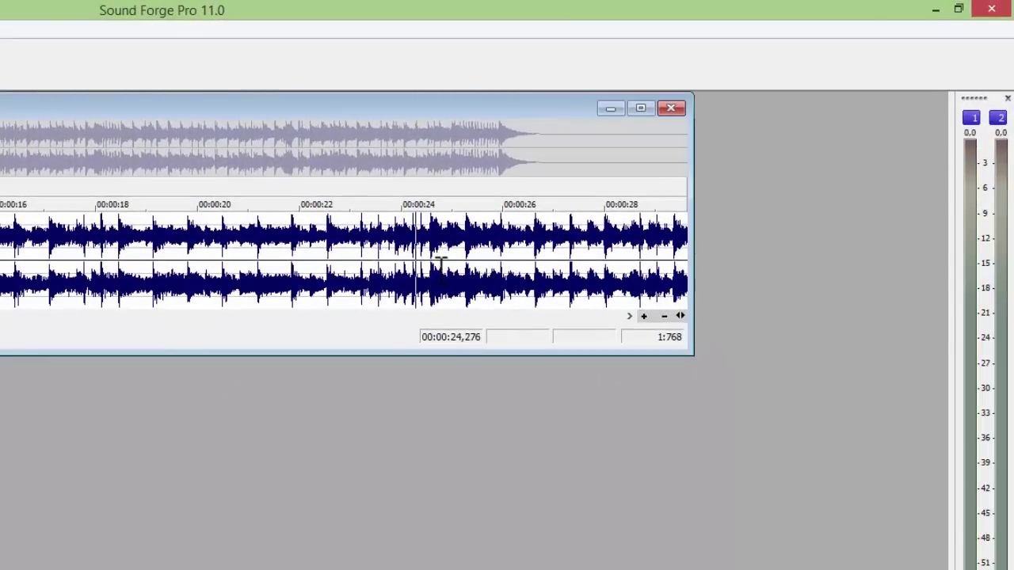
Play the passage from 23.492 seconds and examine the waveform closely between about 23 and 25 seconds.
left_click(361, 262)
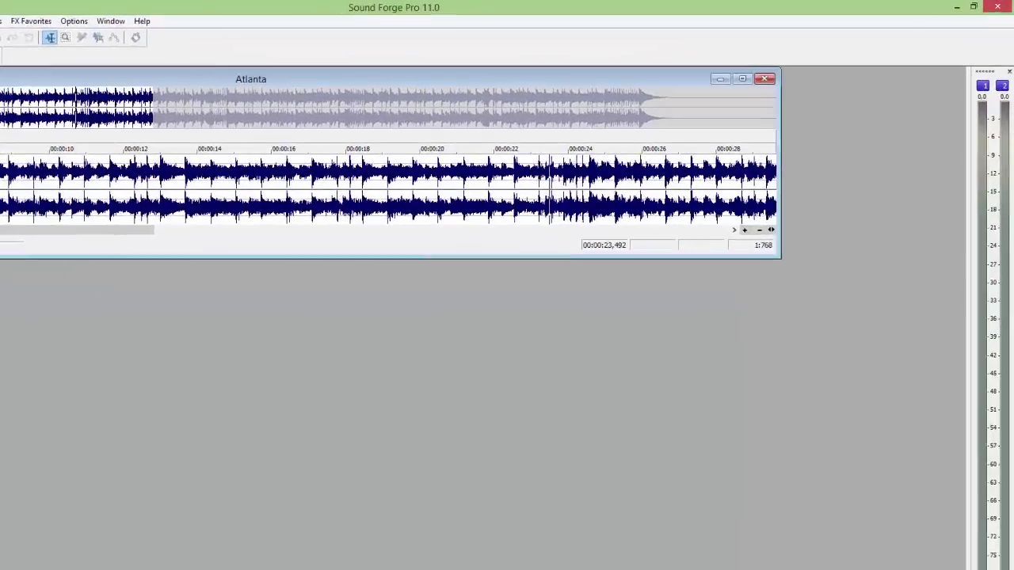
key("space")
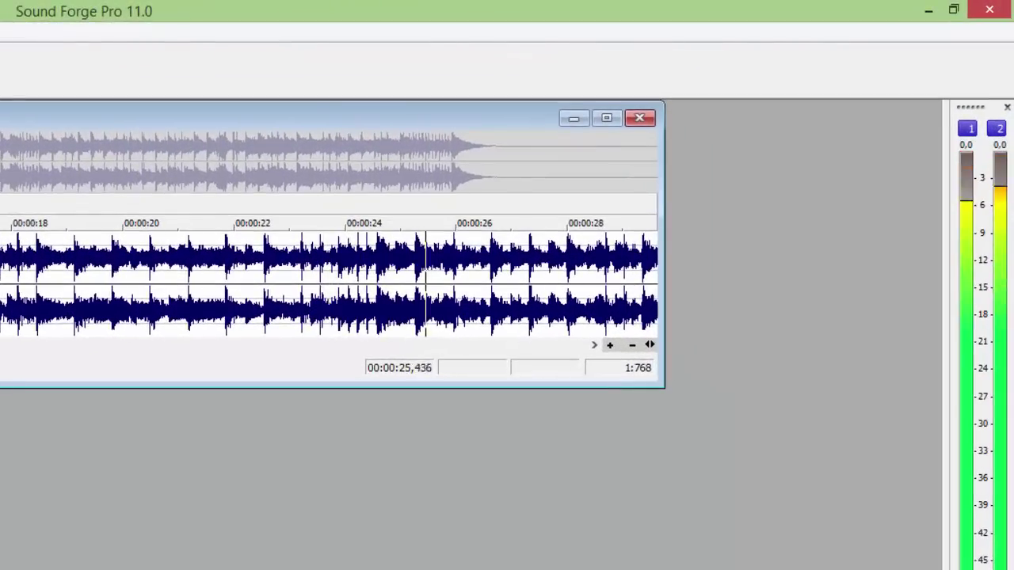
key("space")
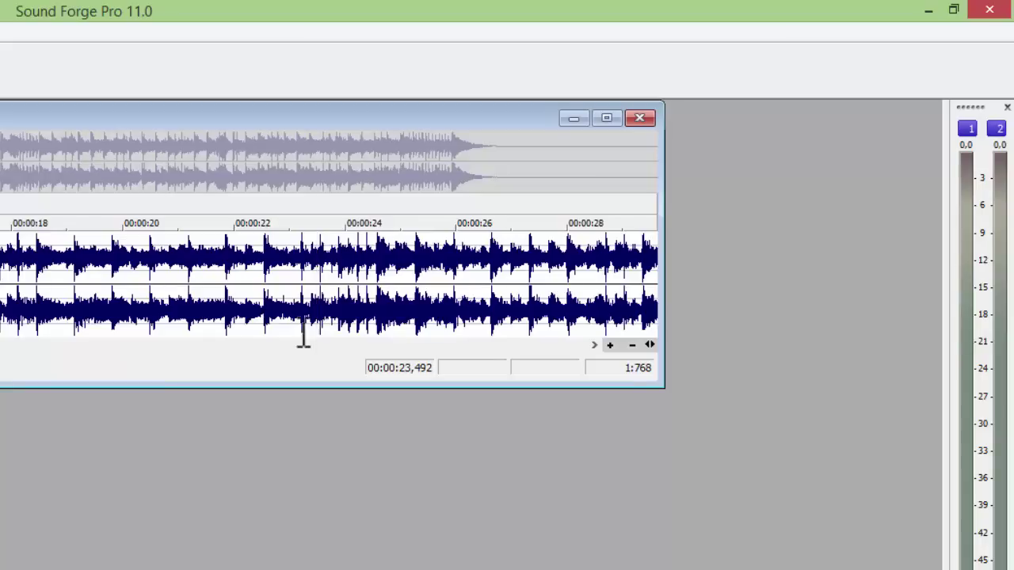
scroll(384, 282, "up", 3)
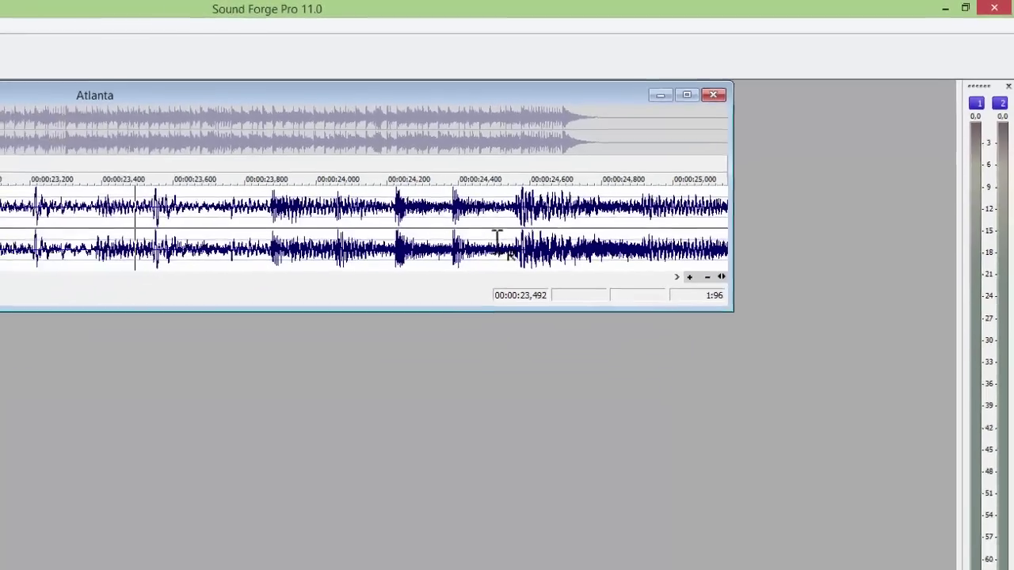
scroll(661, 159, "down", 3)
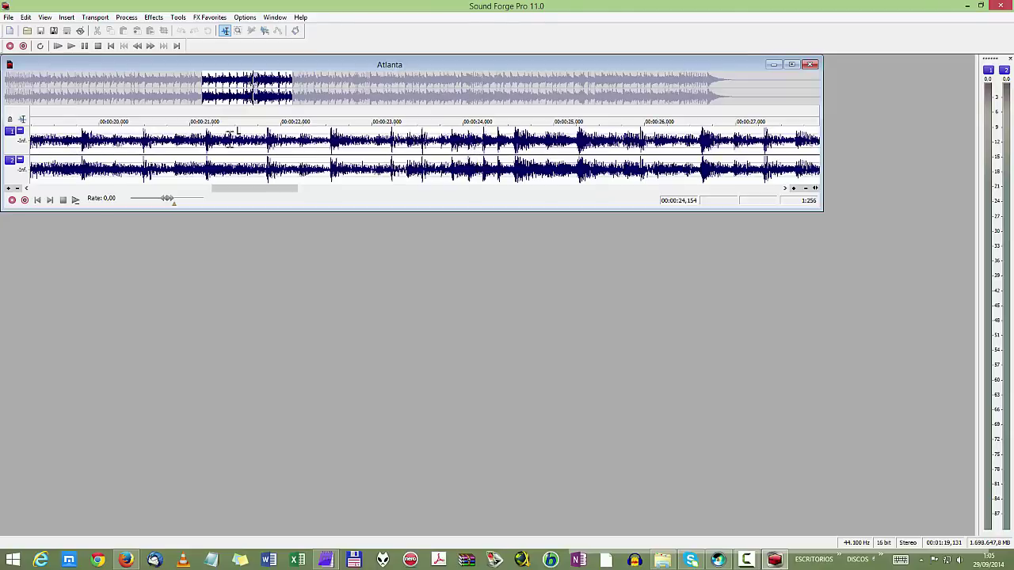
Play short passages of the Atlanta track starting at 24.154, 24.160 and 24.206 seconds.
left_click(76, 201)
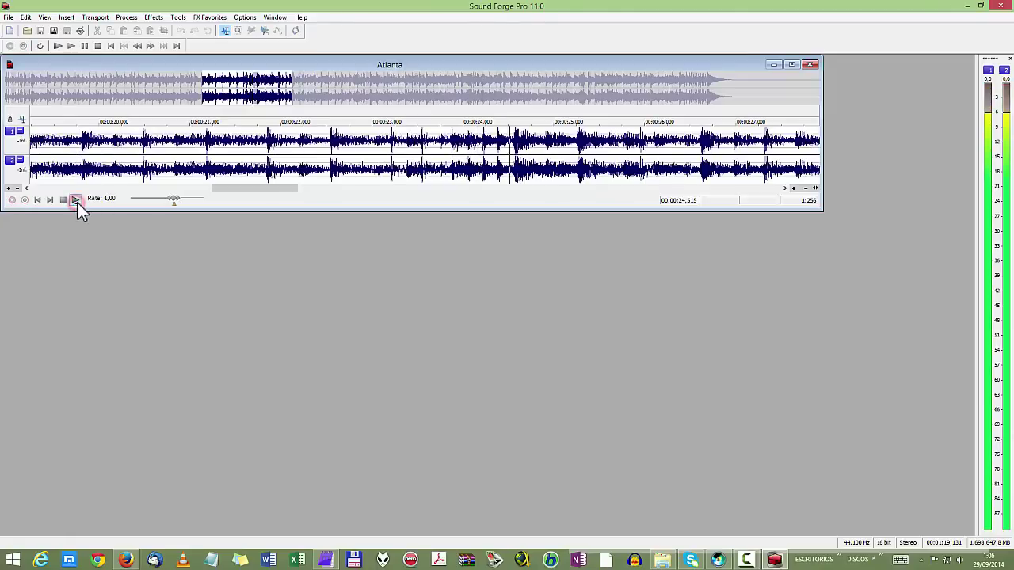
left_click(63, 201)
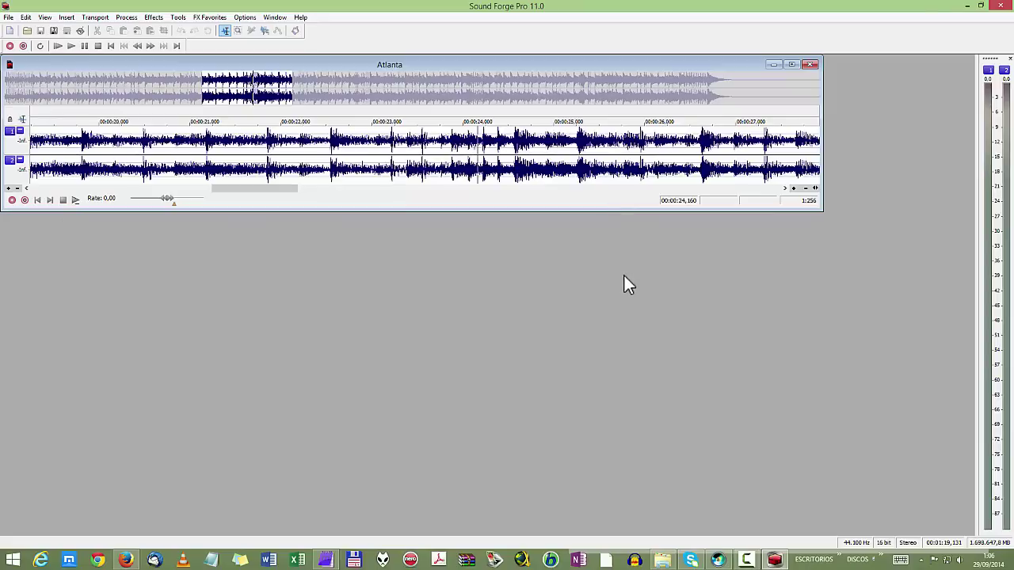
left_click(76, 200)
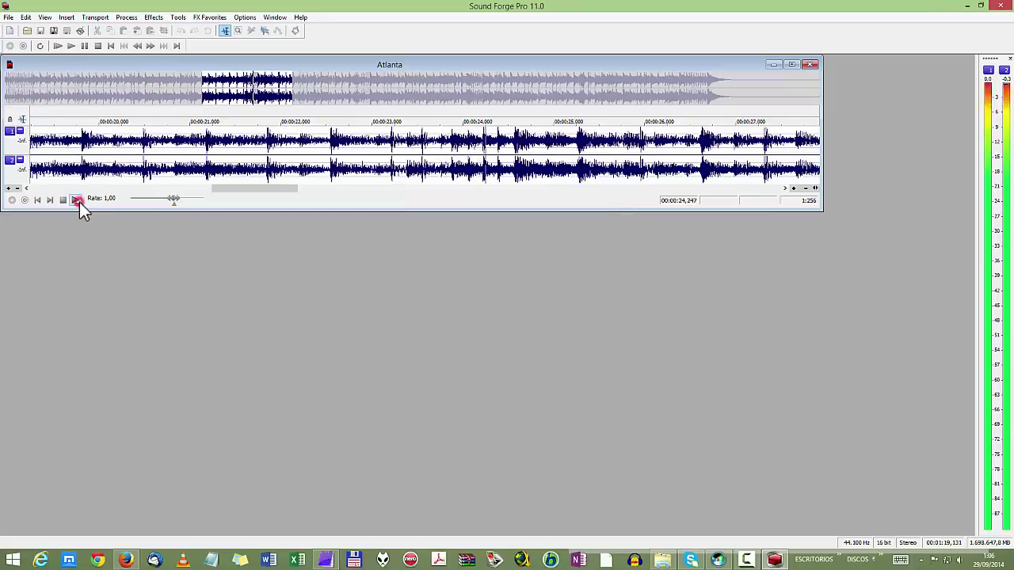
left_click(65, 200)
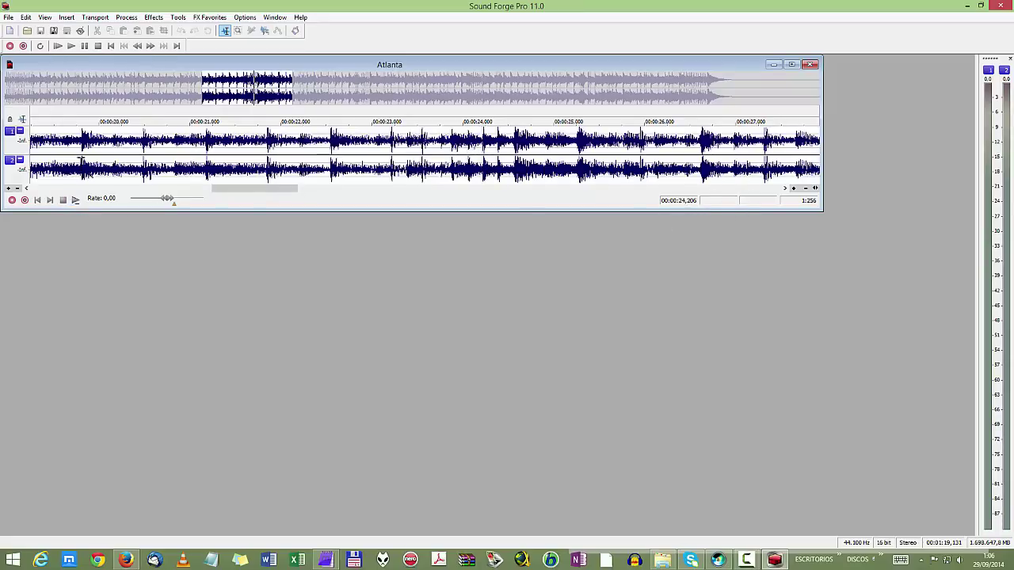
left_click(76, 200)
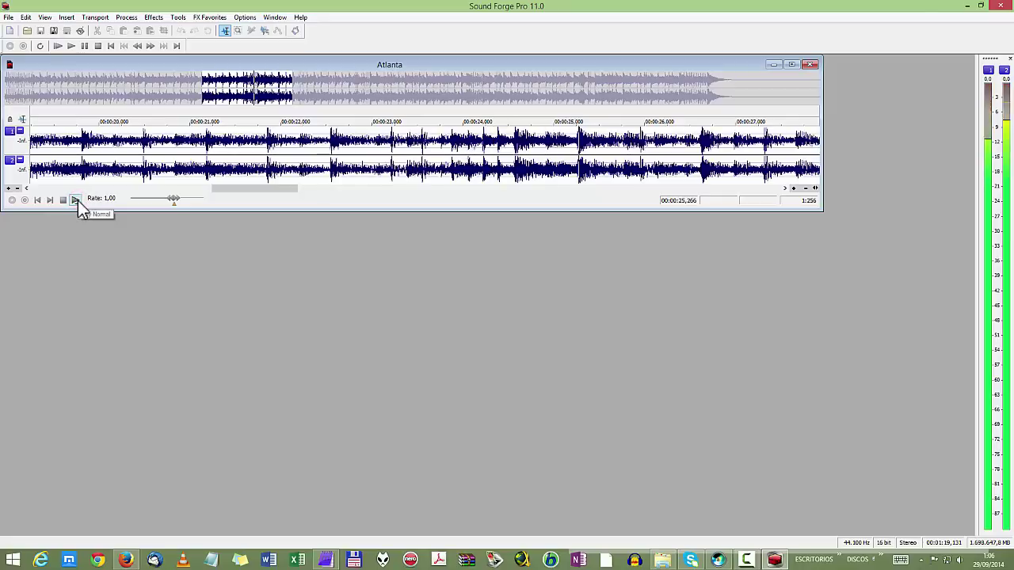
left_click(64, 201)
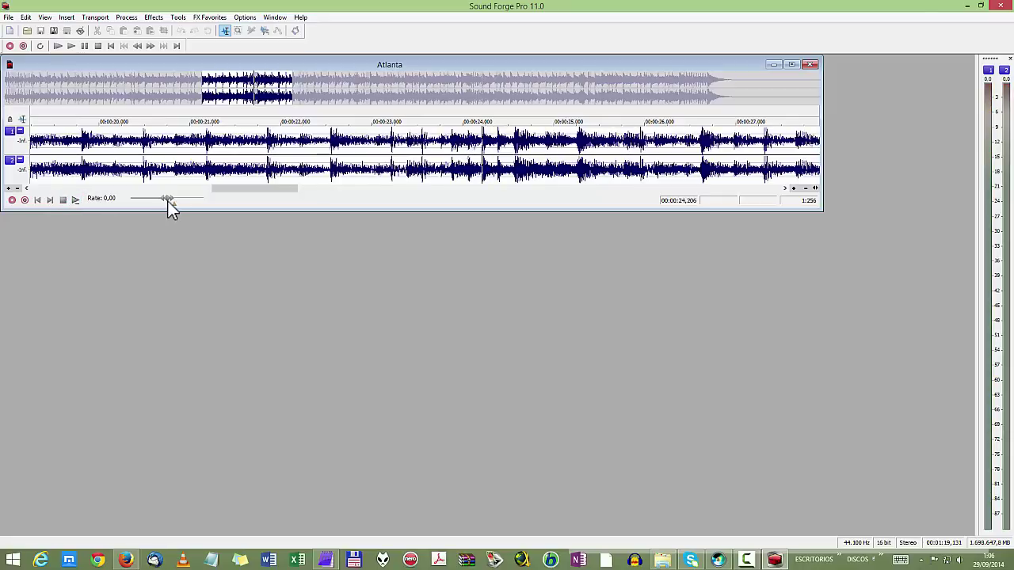
Move the cursor forward to 24.247 seconds and on to 24.363 seconds, playing the track from each point.
left_click_drag(168, 202, 168, 201)
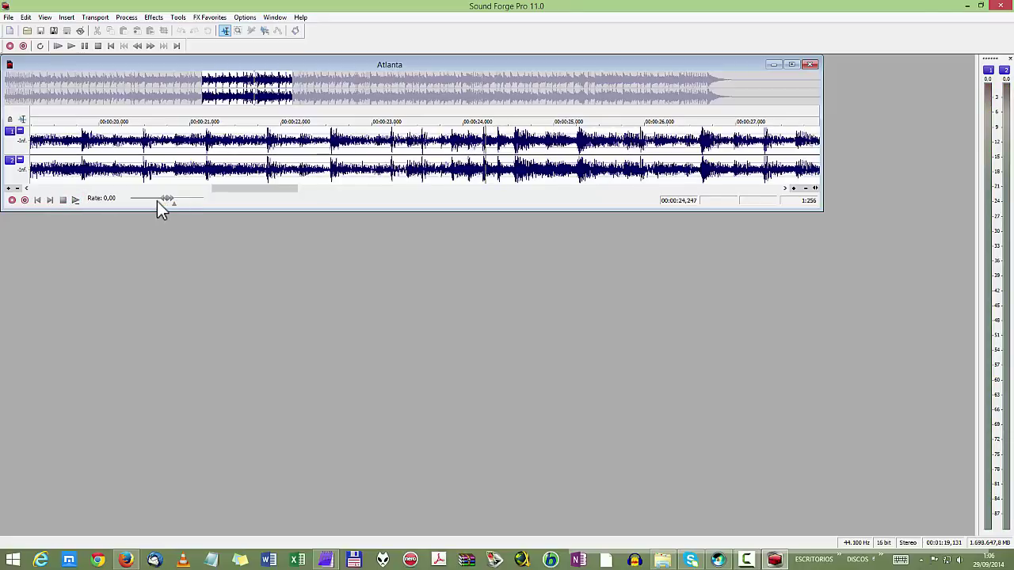
left_click(75, 200)
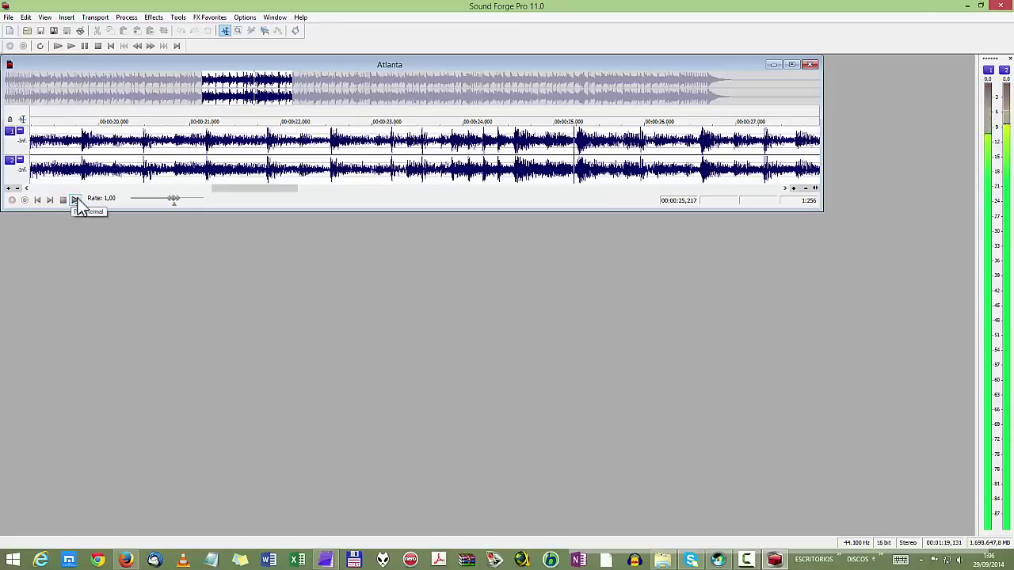
left_click(62, 199)
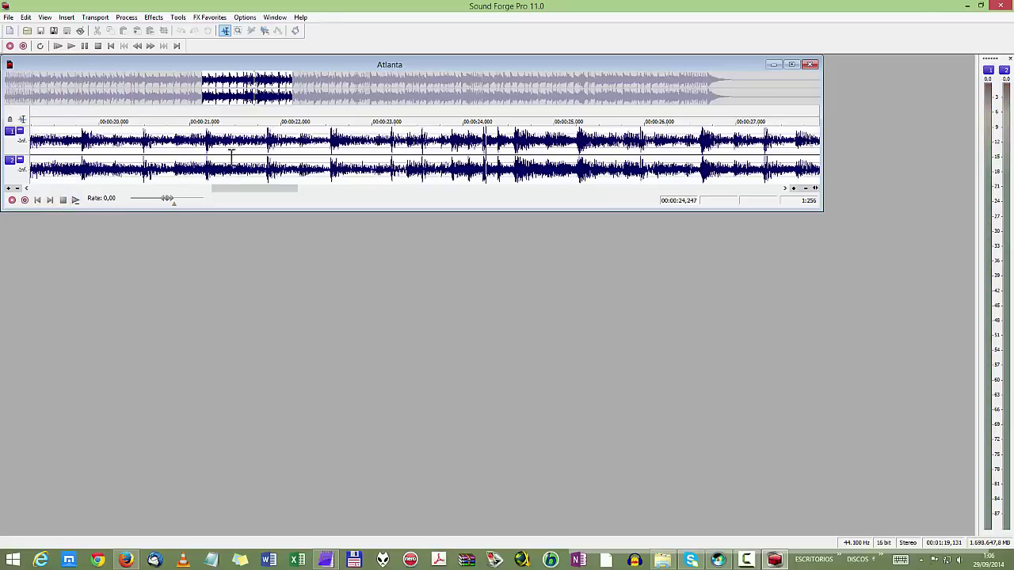
left_click(74, 200)
left_click(63, 200)
left_click(76, 200)
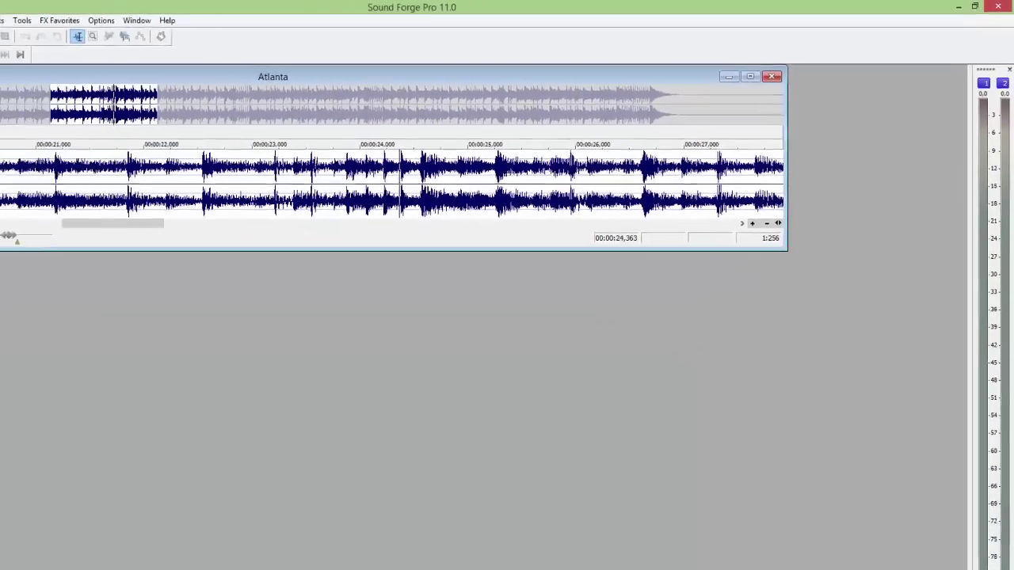
left_click(73, 198)
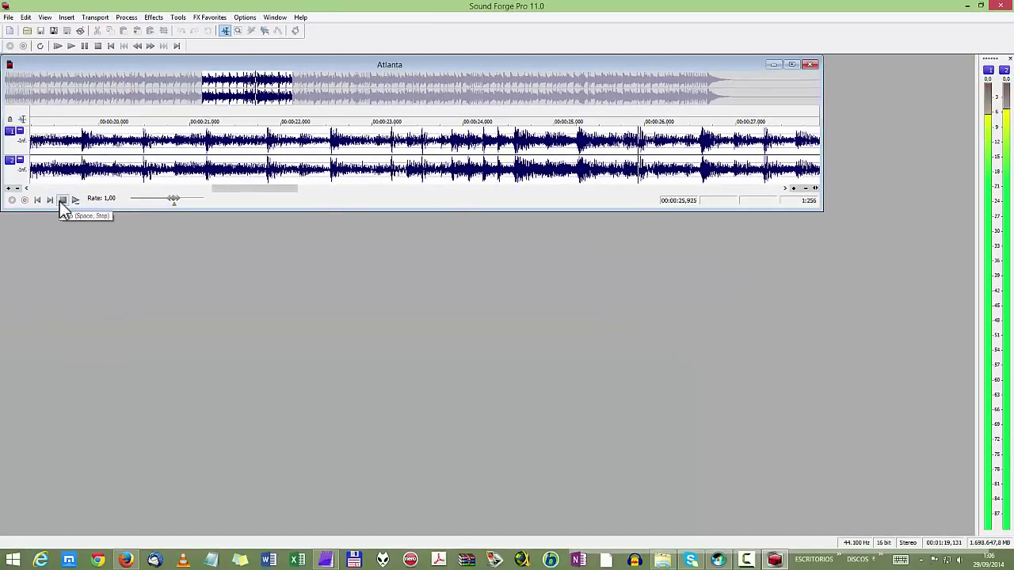
left_click(62, 200)
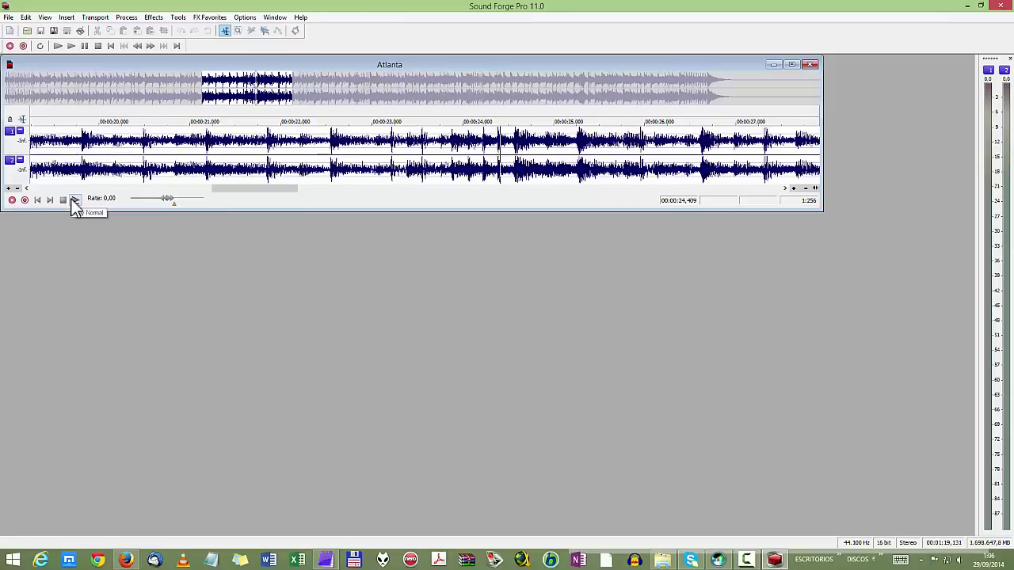
Advance the cursor through 24.409 and 24.485 to 24.526 seconds, playing the track from each point and several times from the last.
left_click(81, 199)
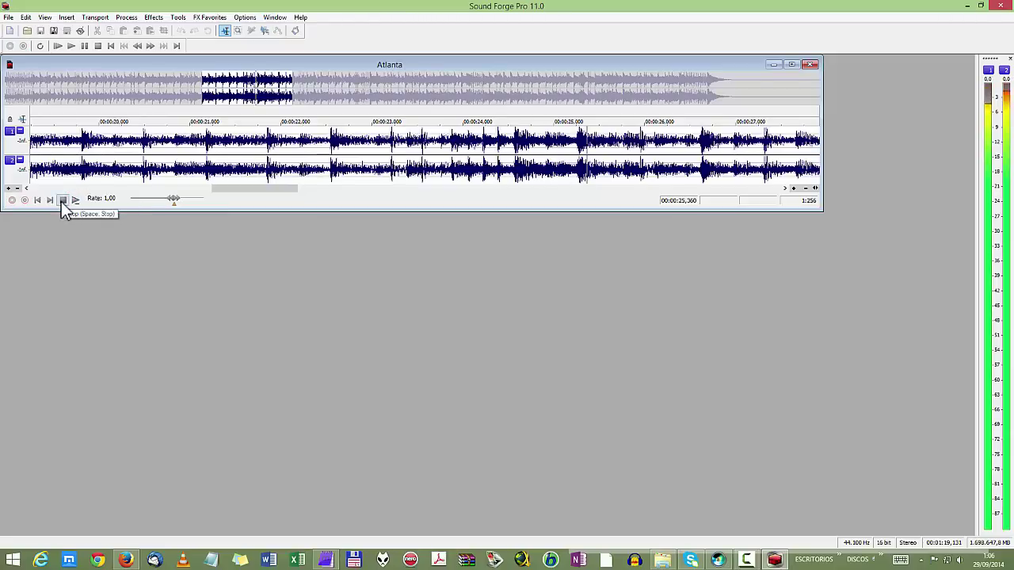
left_click(62, 200)
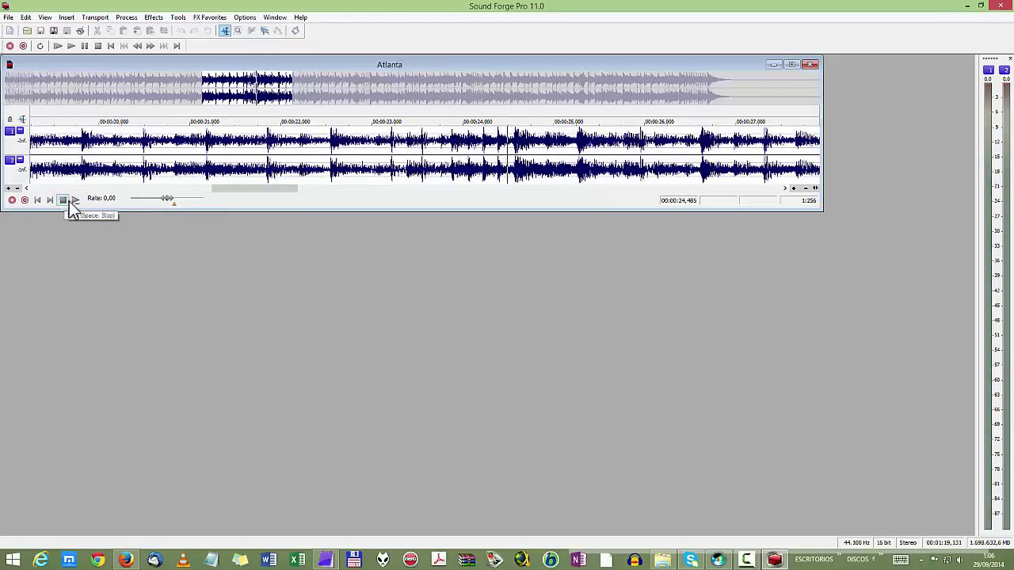
left_click(75, 200)
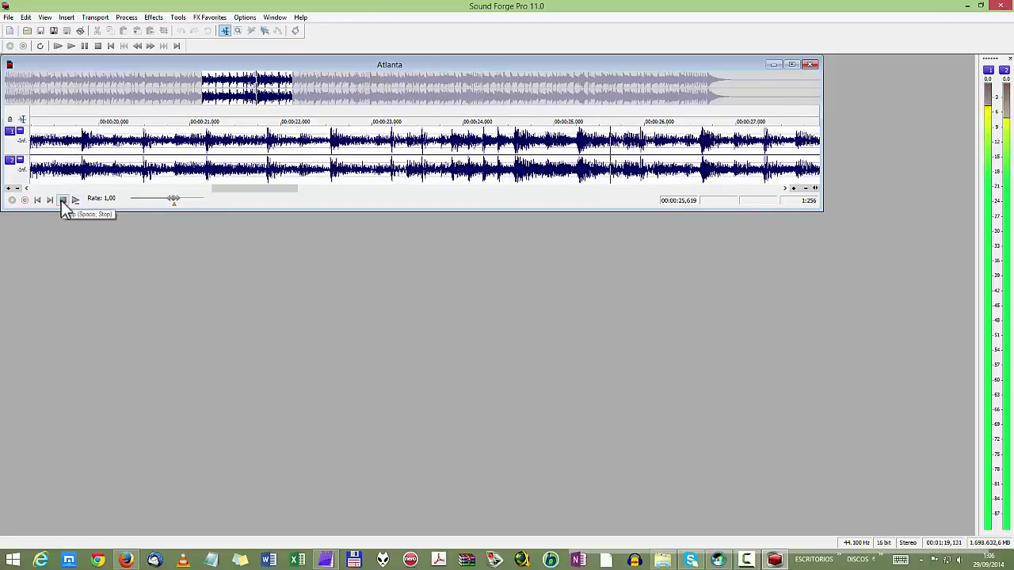
left_click(62, 199)
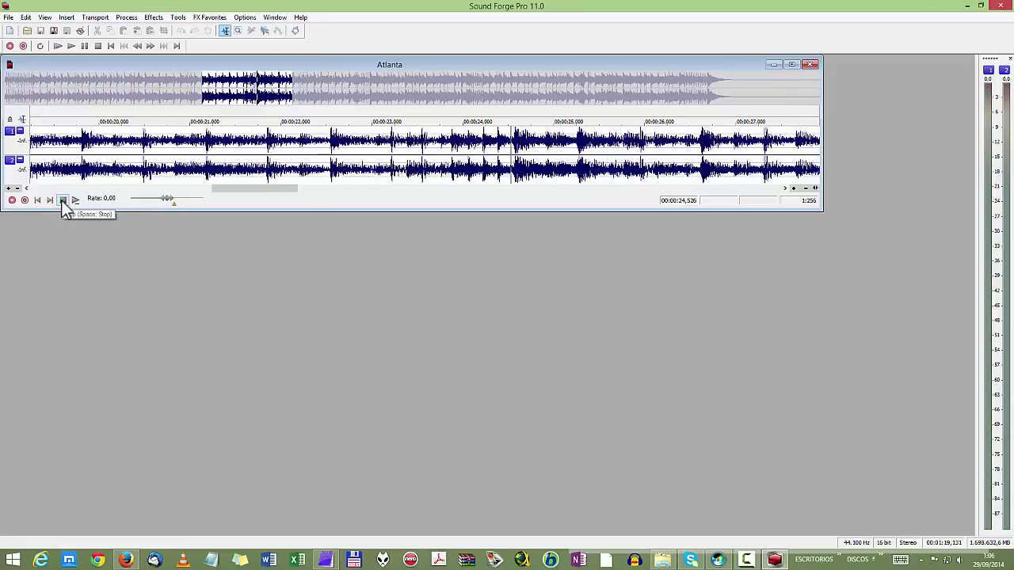
left_click(75, 199)
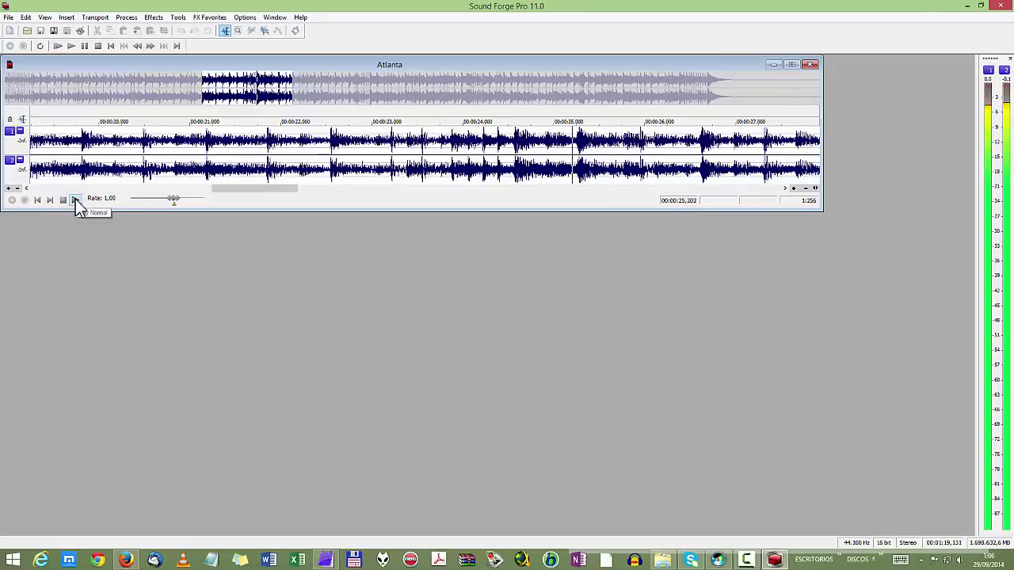
left_click(75, 199)
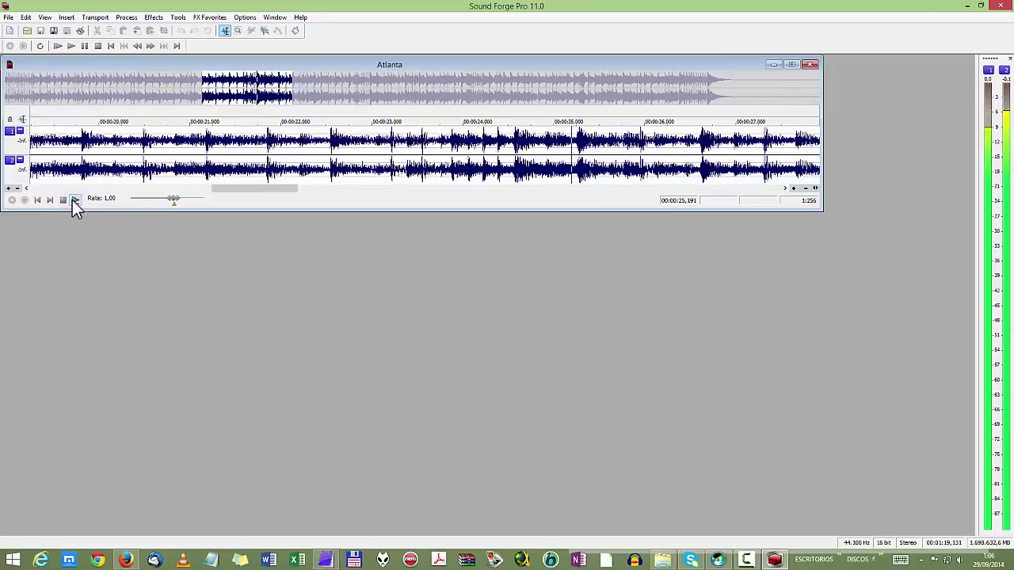
left_click(74, 200)
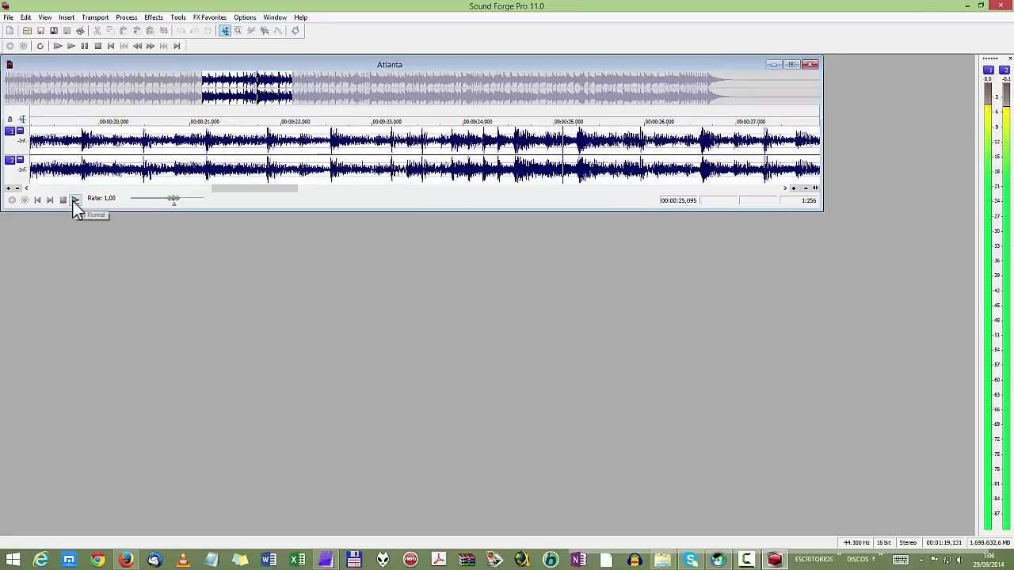
left_click(70, 201)
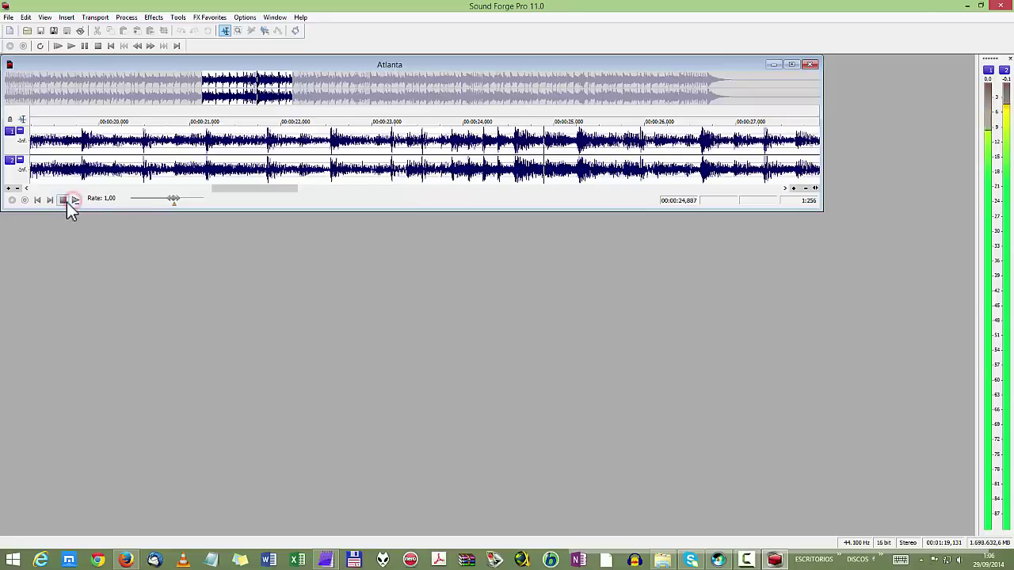
left_click(65, 203)
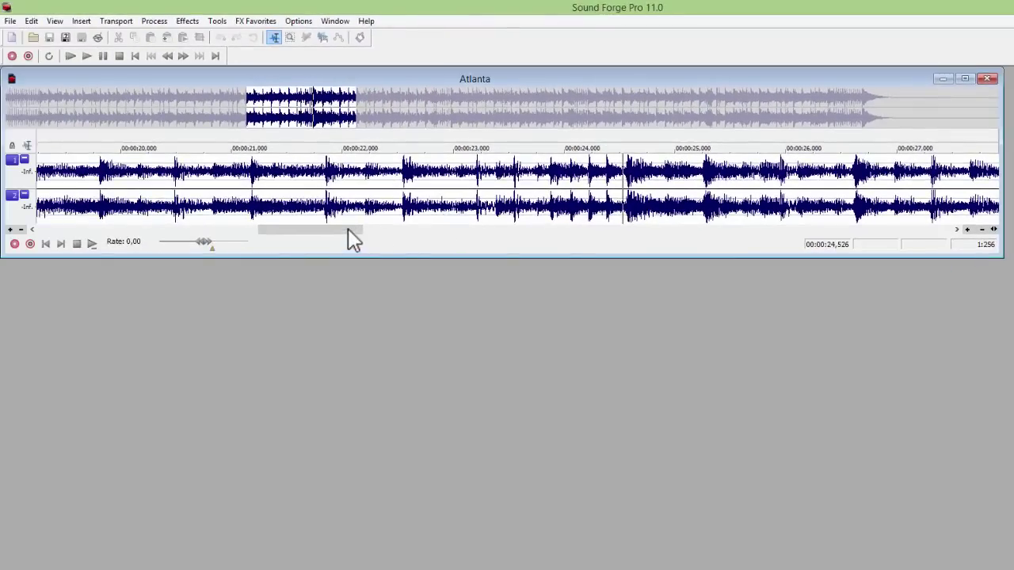
Select the Atlanta track from 24.526 seconds to its very end and delete that part.
left_click_drag(351, 231, 899, 231)
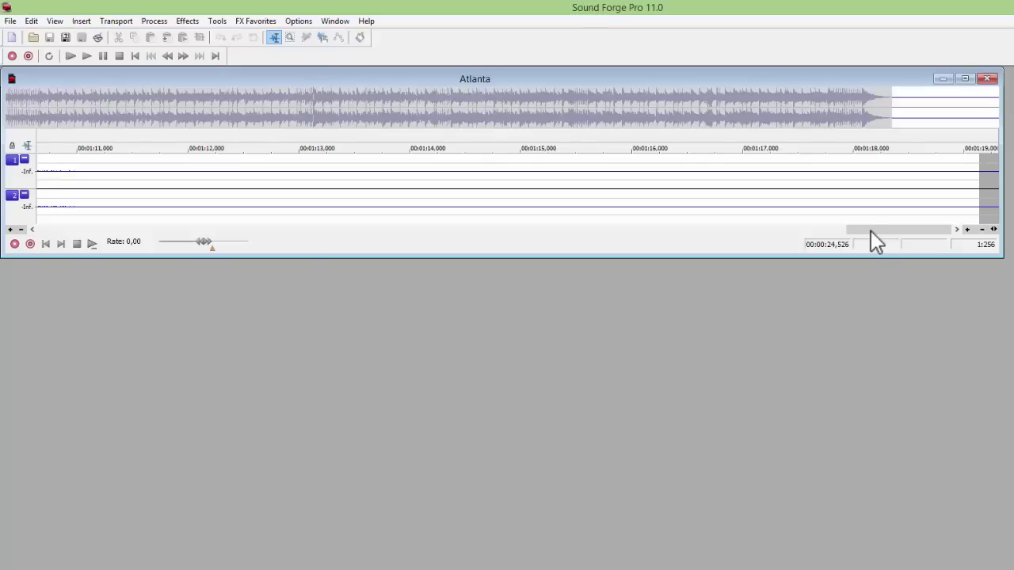
left_click_drag(871, 232, 934, 242)
key("shift")
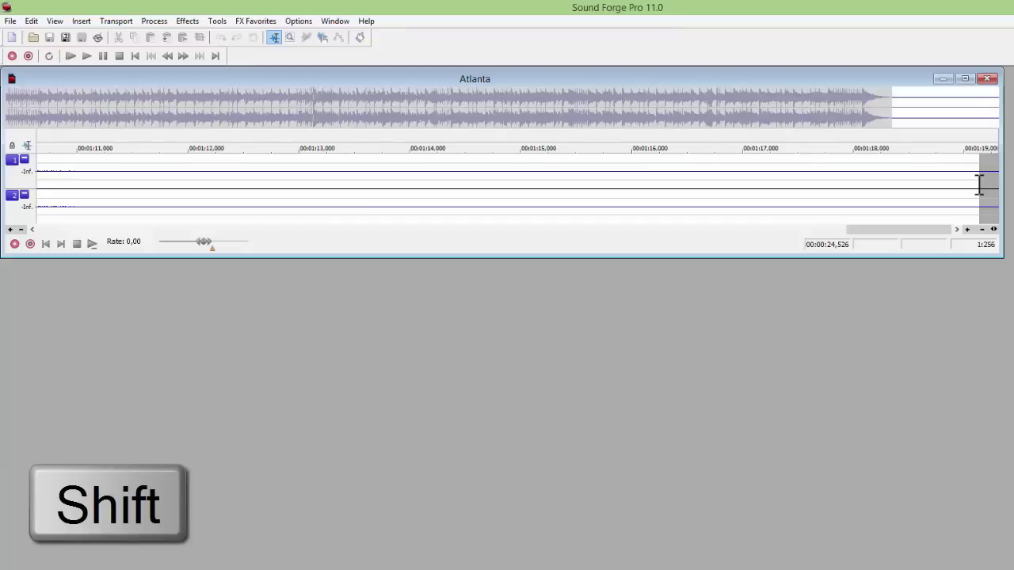
left_click(979, 183, "shift")
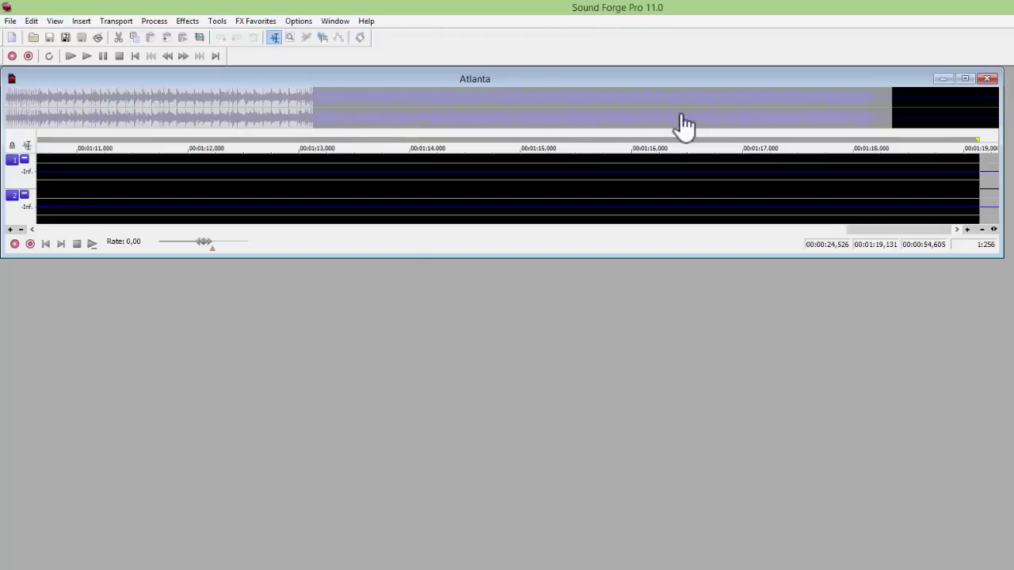
key("Delete")
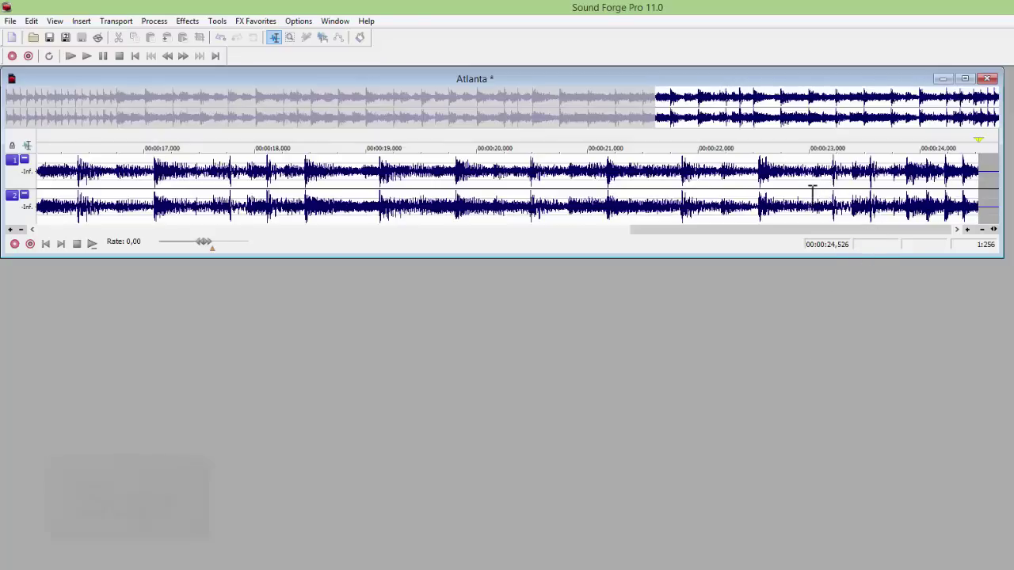
Play the shortened track from 19.028 seconds to hear how it ends.
left_click(370, 198)
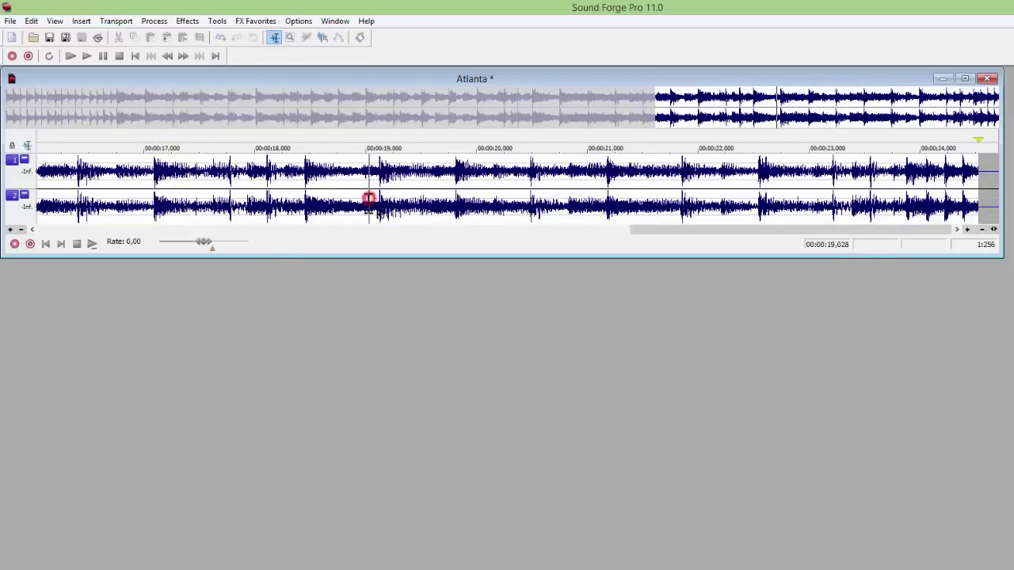
left_click(91, 245)
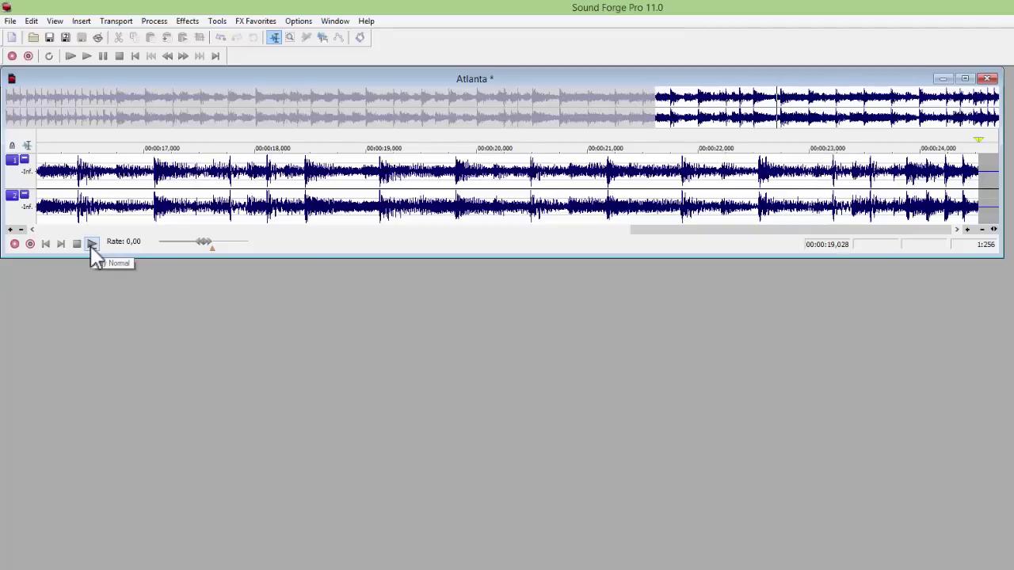
left_click(90, 246)
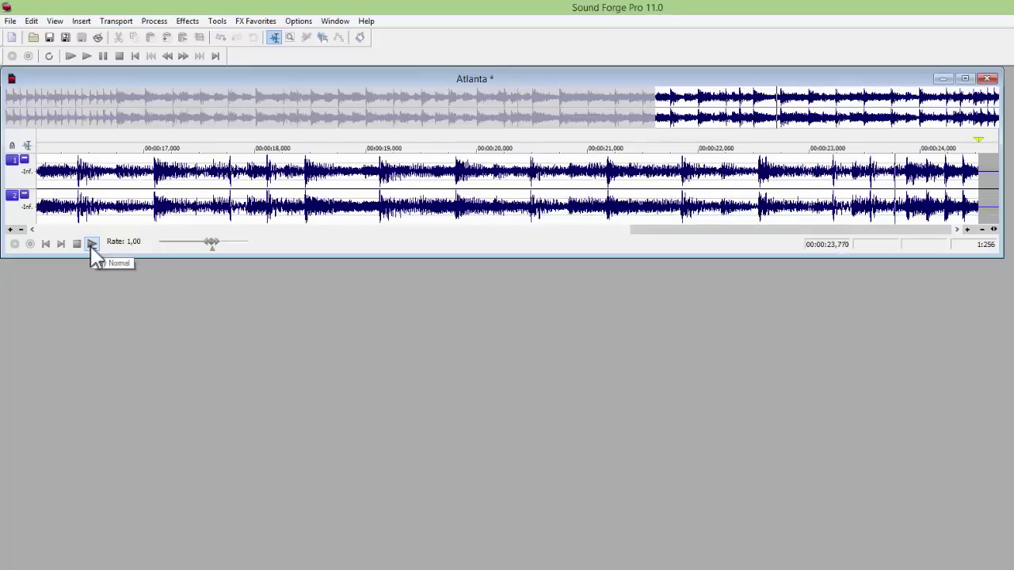
left_click(90, 245)
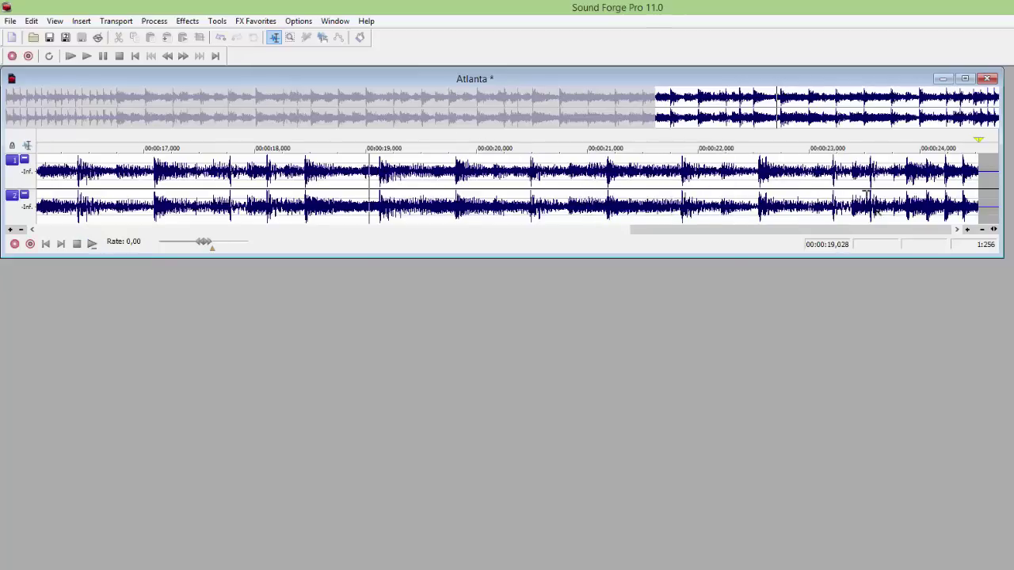
Select the closing section of the track from 22.993 seconds to the end at 24.526 seconds.
left_click(831, 182)
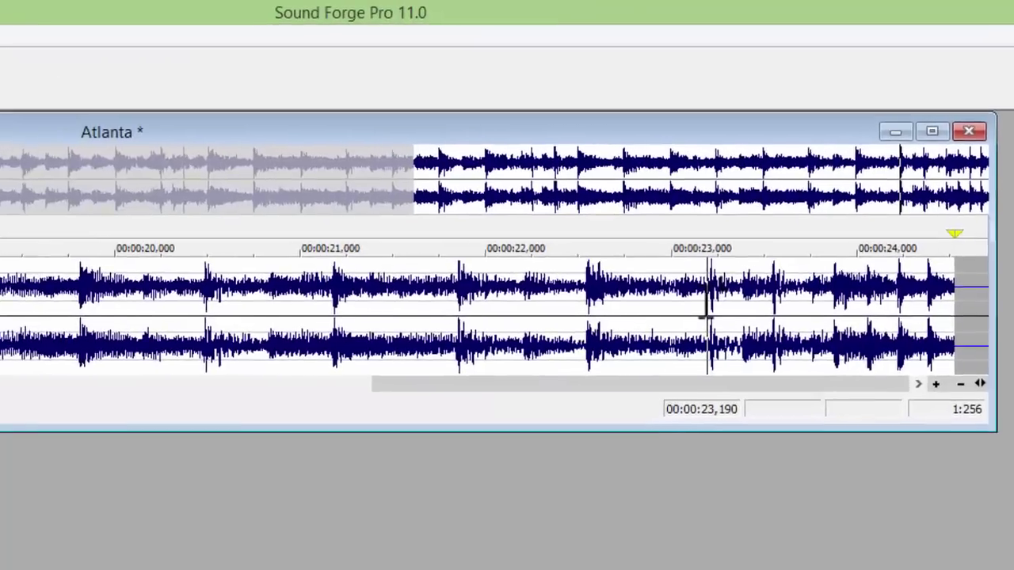
left_click(759, 309)
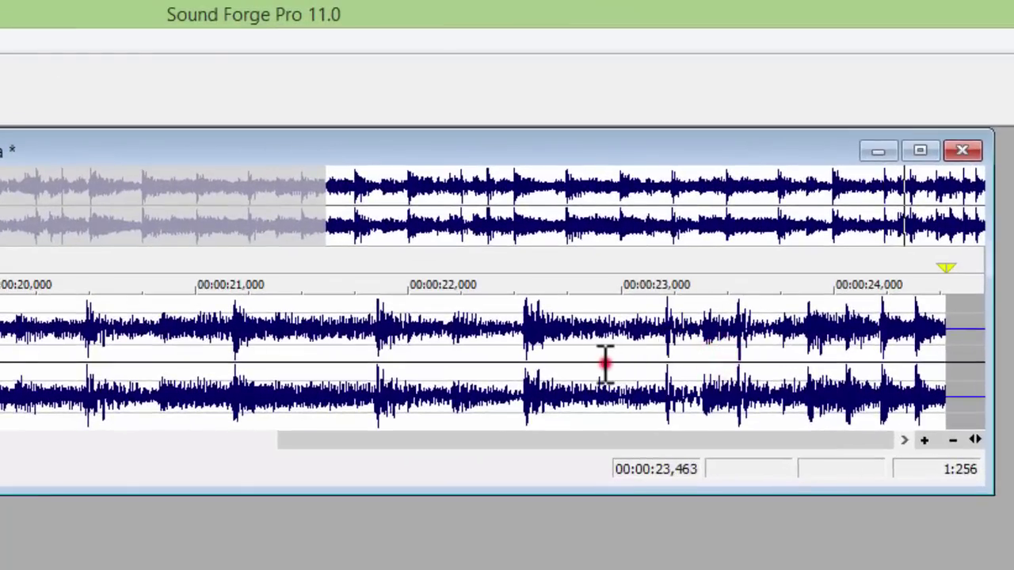
left_click(605, 364)
left_click(621, 351)
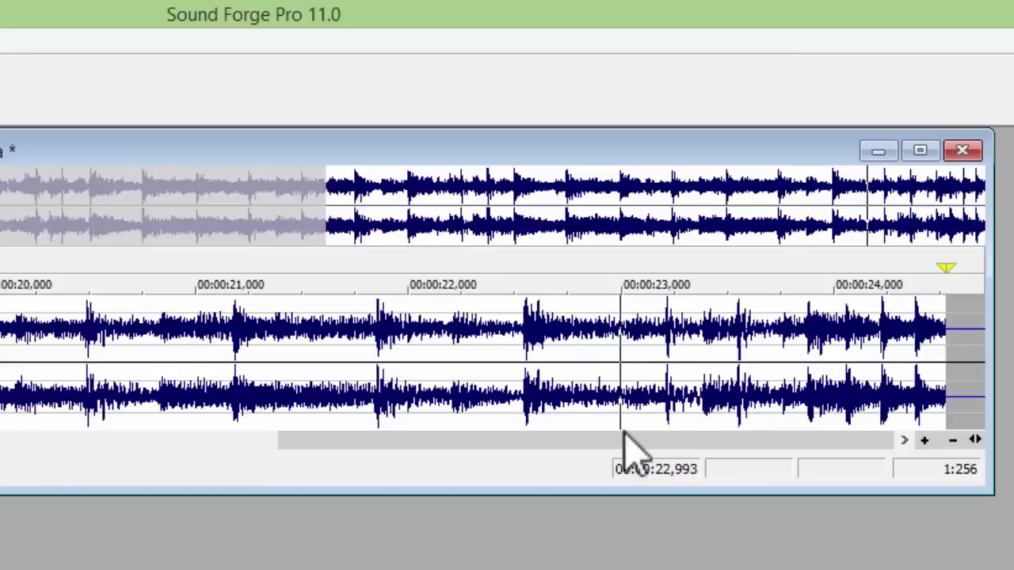
left_click(622, 359)
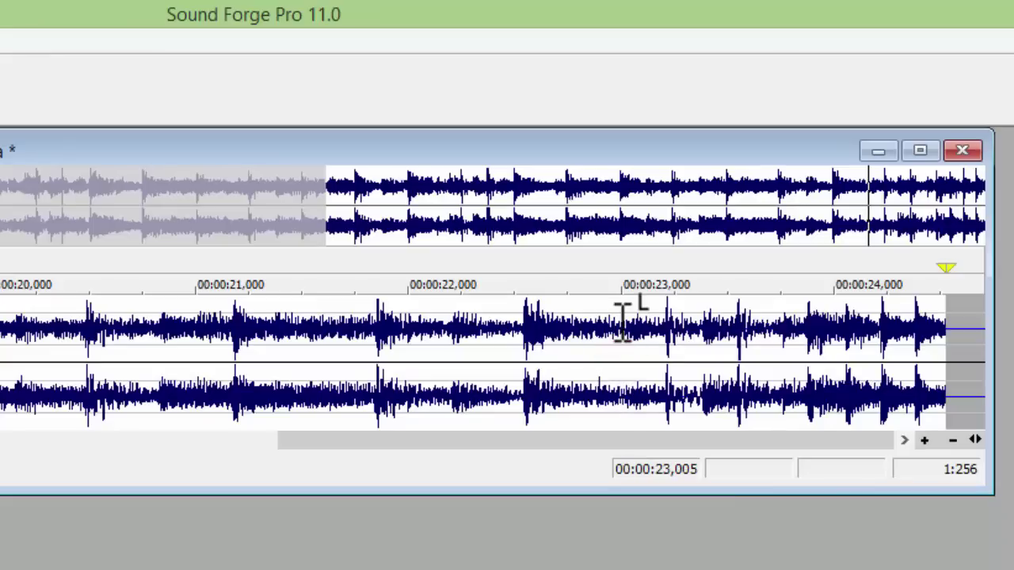
left_click(619, 366)
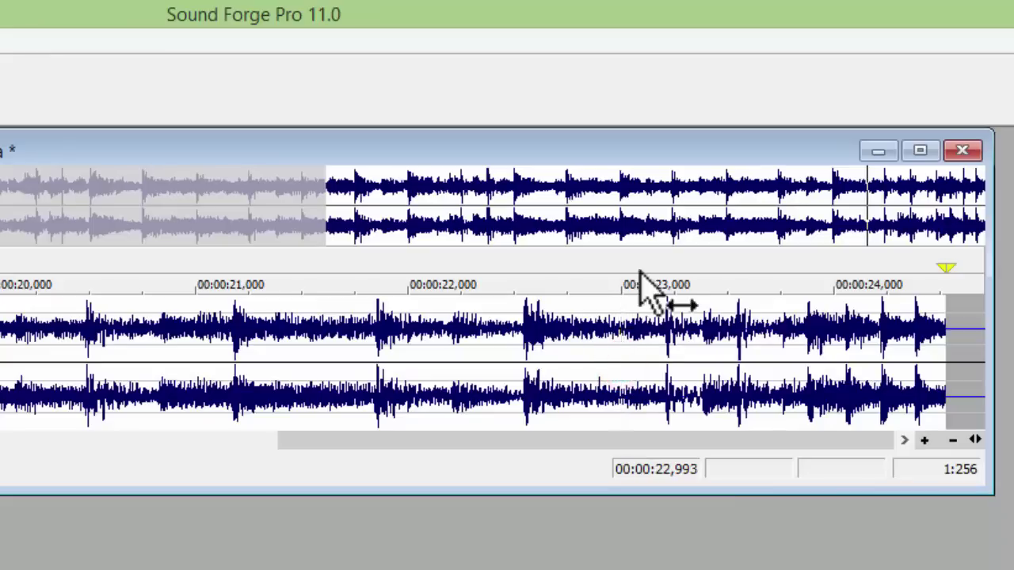
left_click(618, 356)
left_click_drag(620, 356, 958, 380)
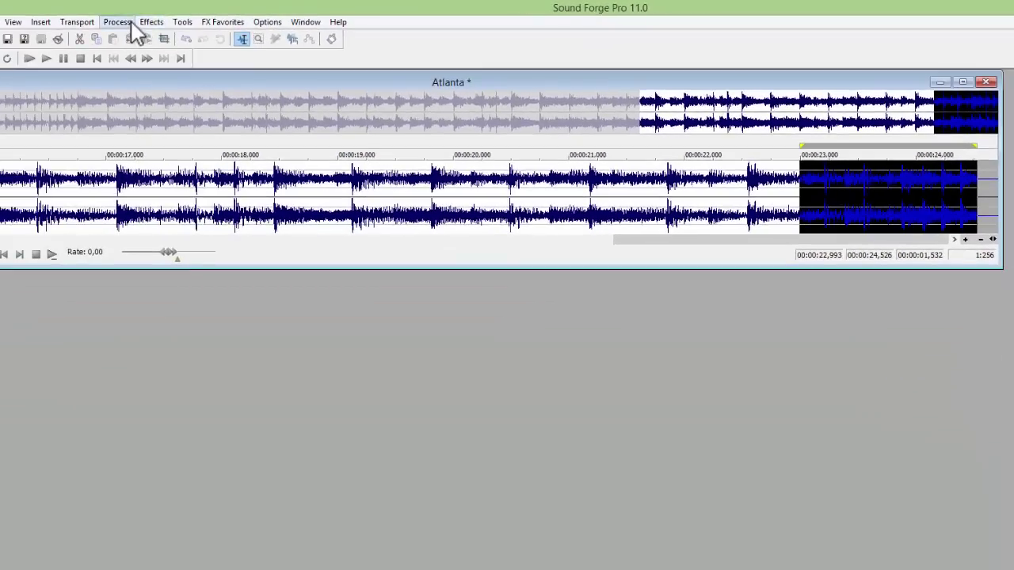
Apply a fade-out to the selected closing section and play the track from 17.995 seconds to hear the ending.
left_click(116, 22)
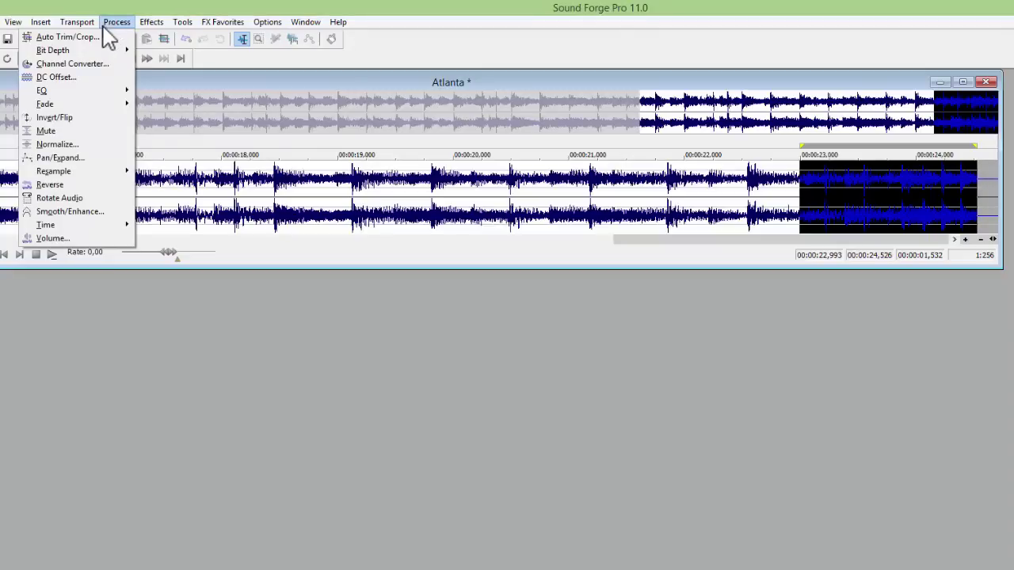
mouse_move(100, 107)
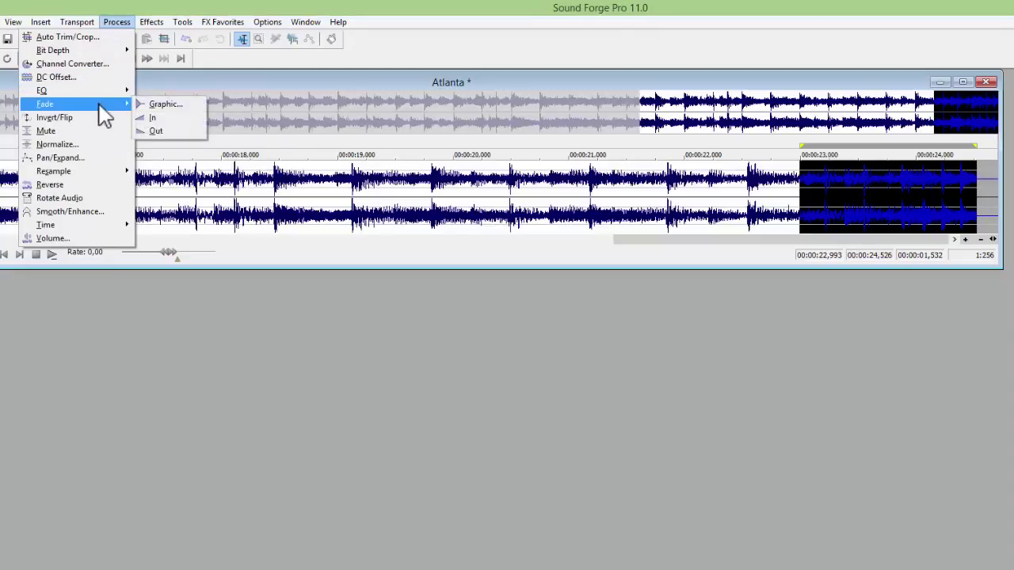
left_click(150, 132)
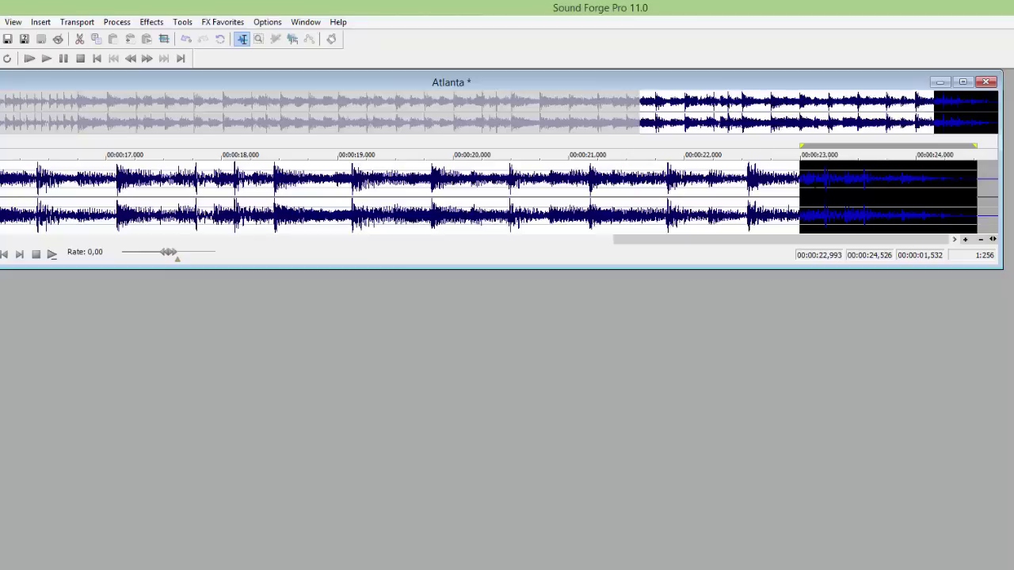
left_click(222, 197)
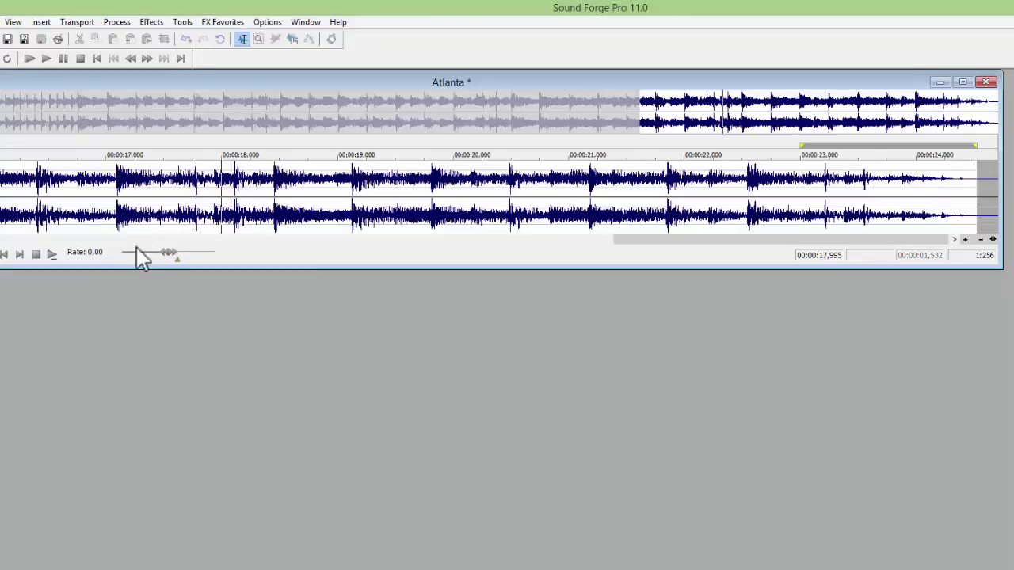
left_click(53, 255)
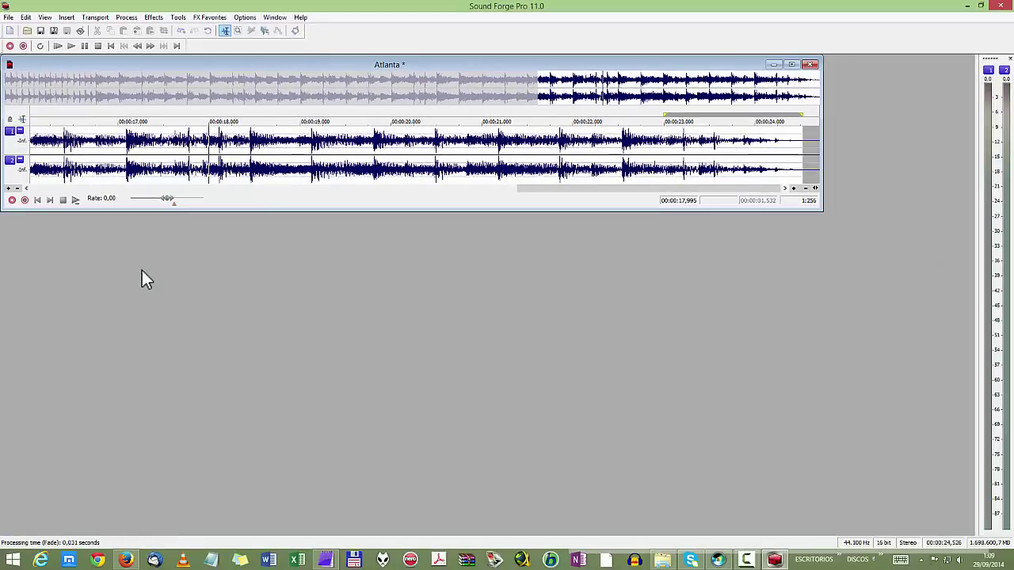
Select the opening of the Atlanta track from its very start to 1.021 seconds and play the selection.
key("Home")
key("ctrl+Home")
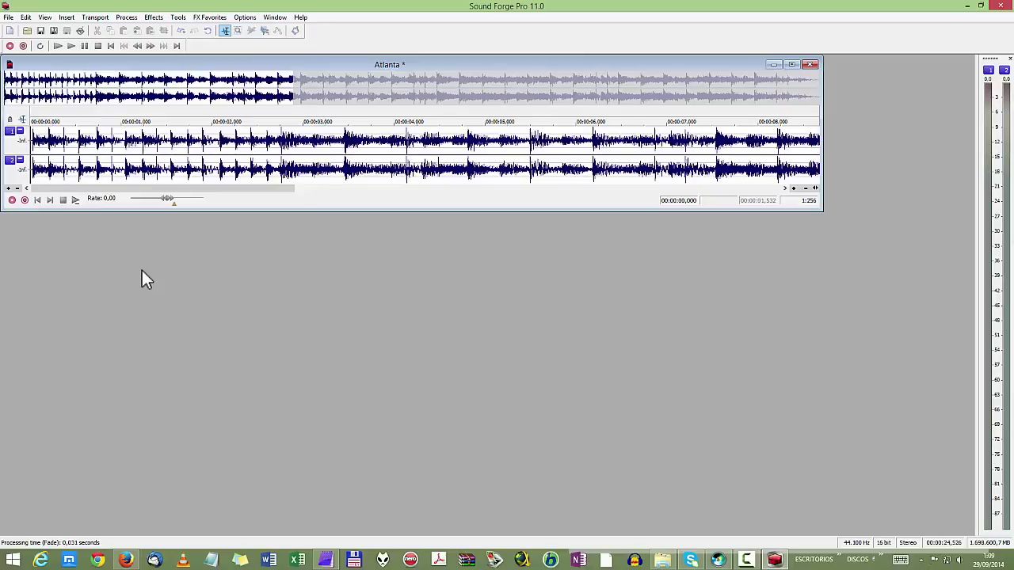
key("ctrl+End")
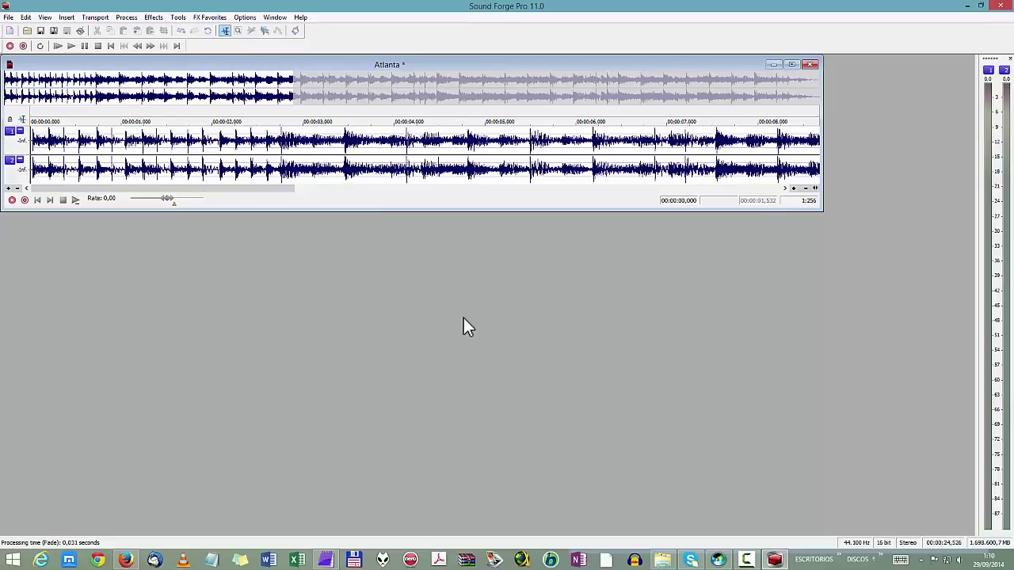
key("ctrl+End")
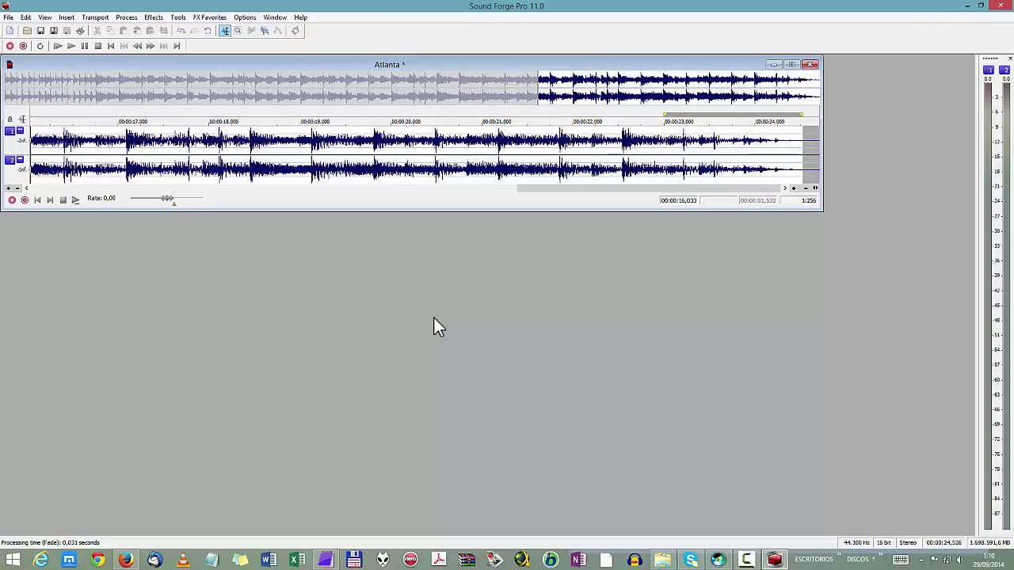
key("ctrl+Home")
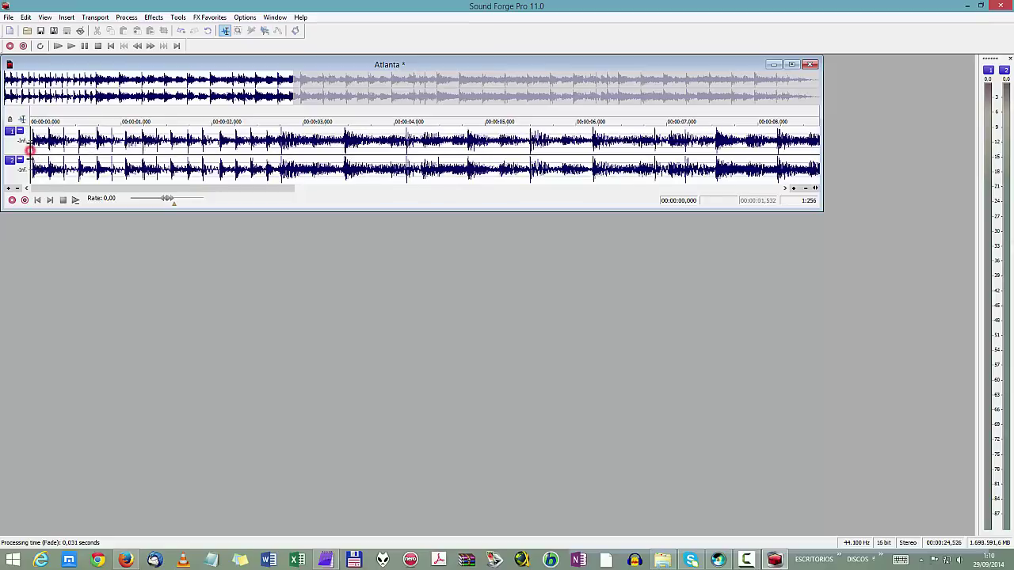
left_click_drag(29, 149, 123, 160)
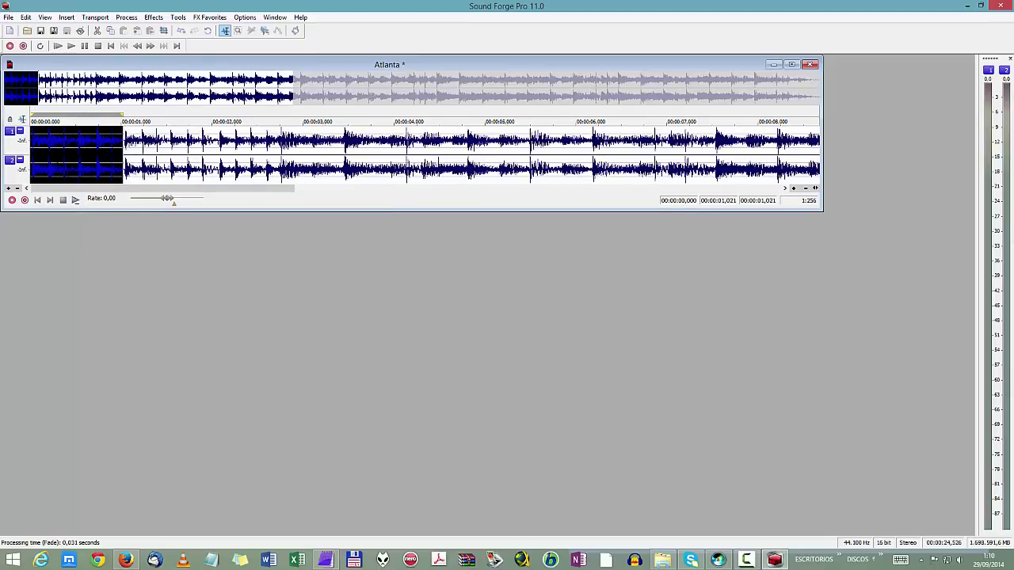
left_click(75, 200)
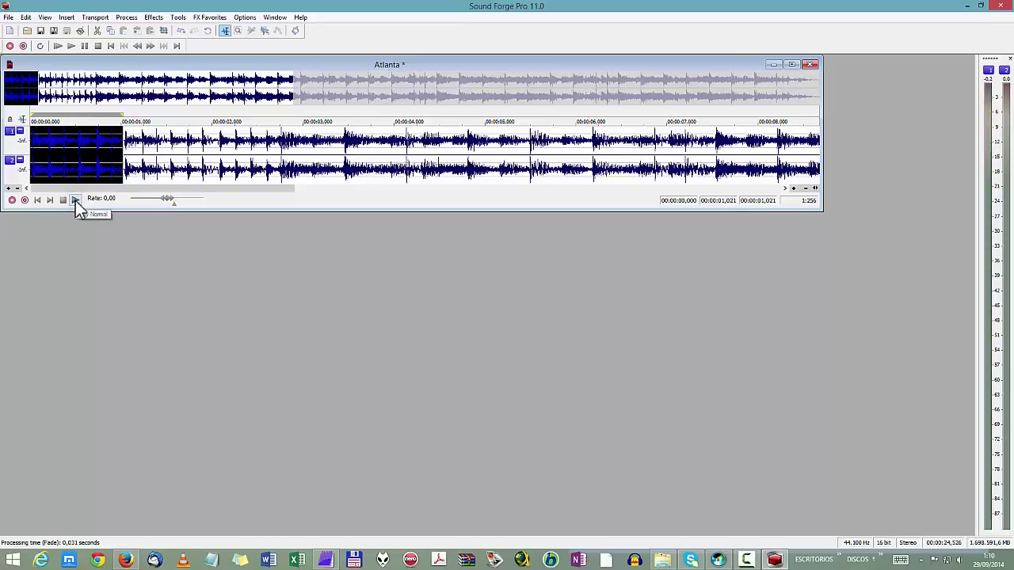
Adjust the end of the opening selection, playing it at 1.468 seconds and again with the end set to 1.712 seconds.
left_click(167, 157, "shift")
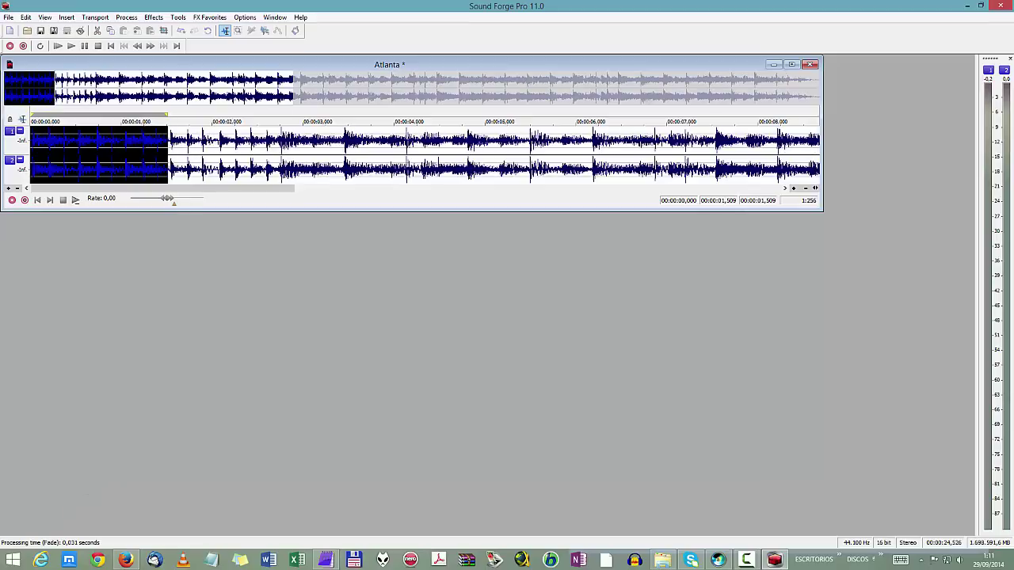
left_click_drag(168, 151, 131, 150)
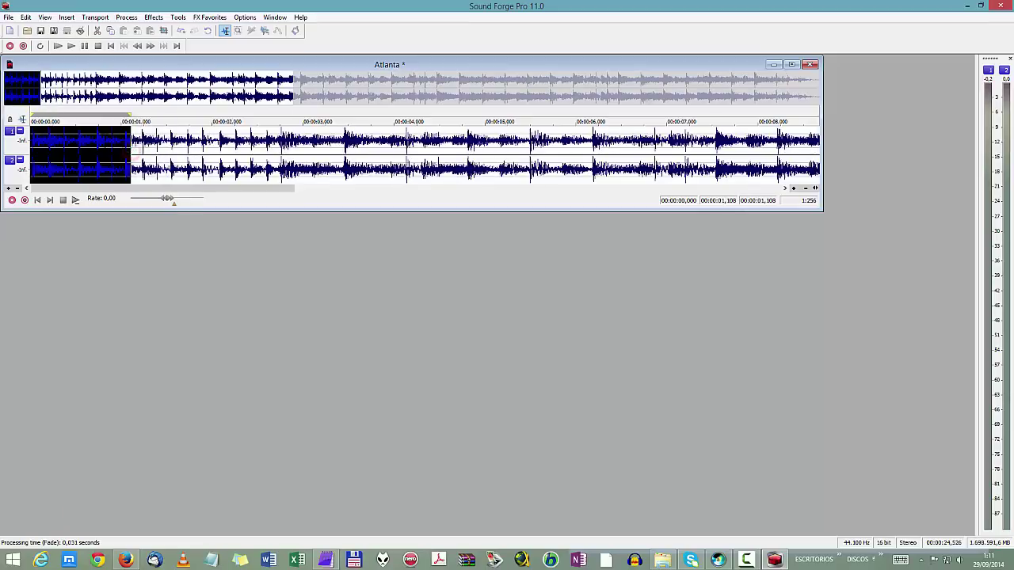
left_click(187, 153, "shift")
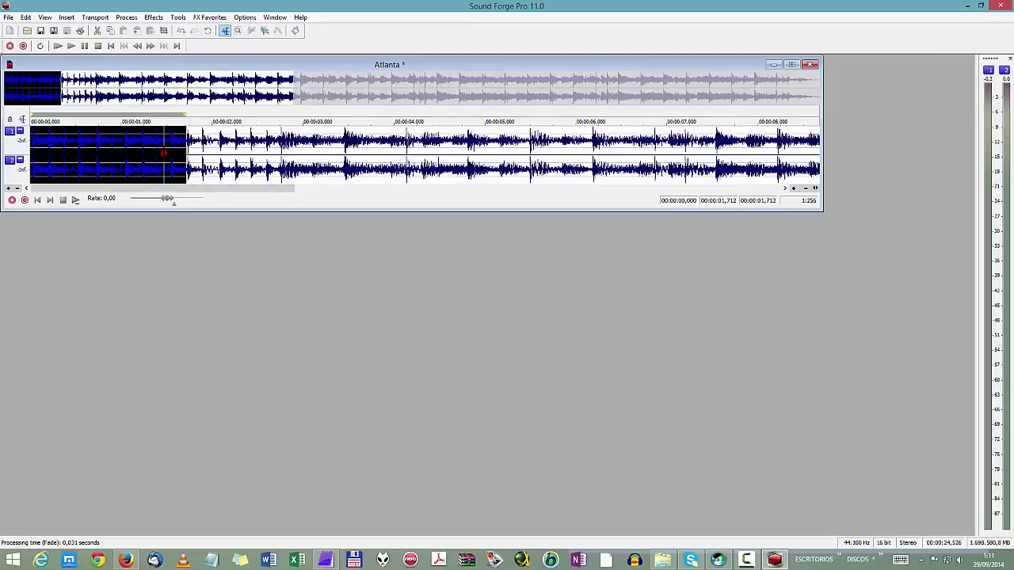
left_click(163, 151, "shift")
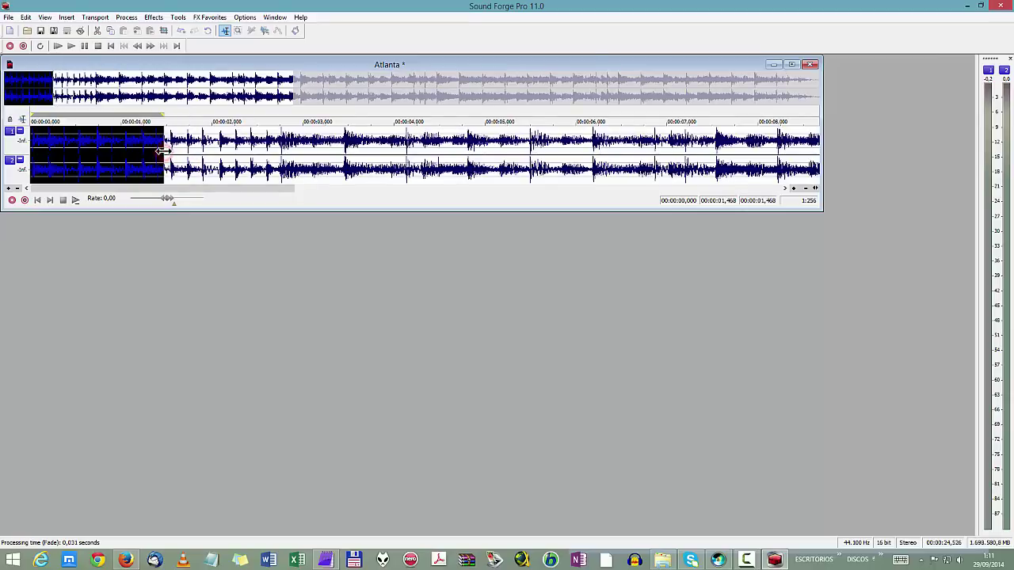
left_click(76, 201)
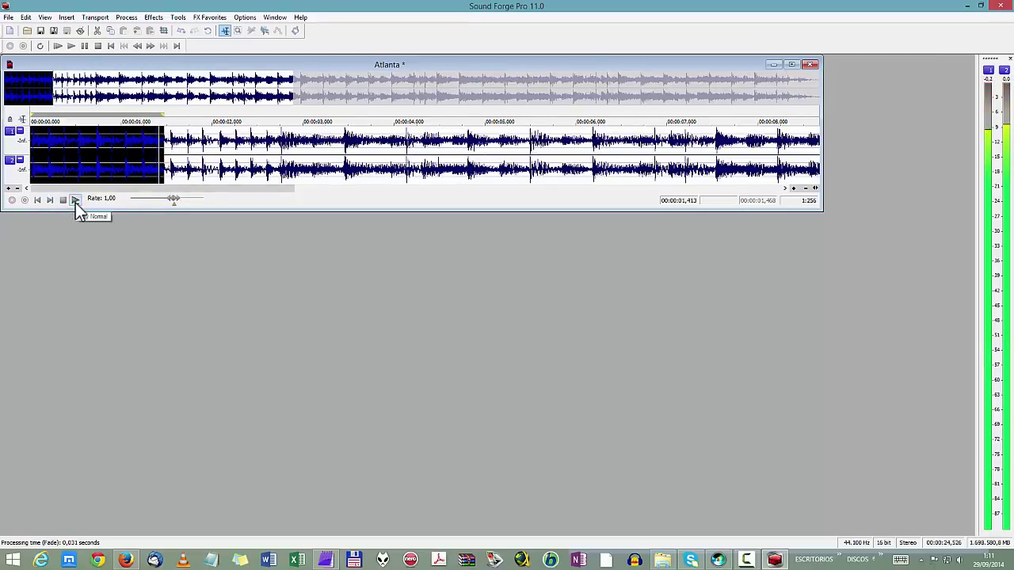
left_click(186, 154, "shift")
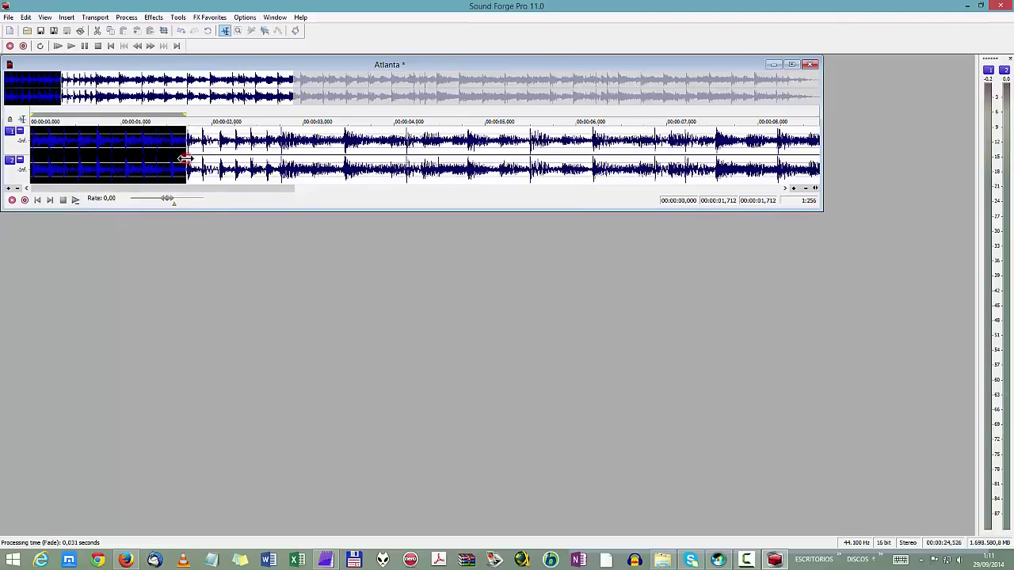
left_click(76, 200)
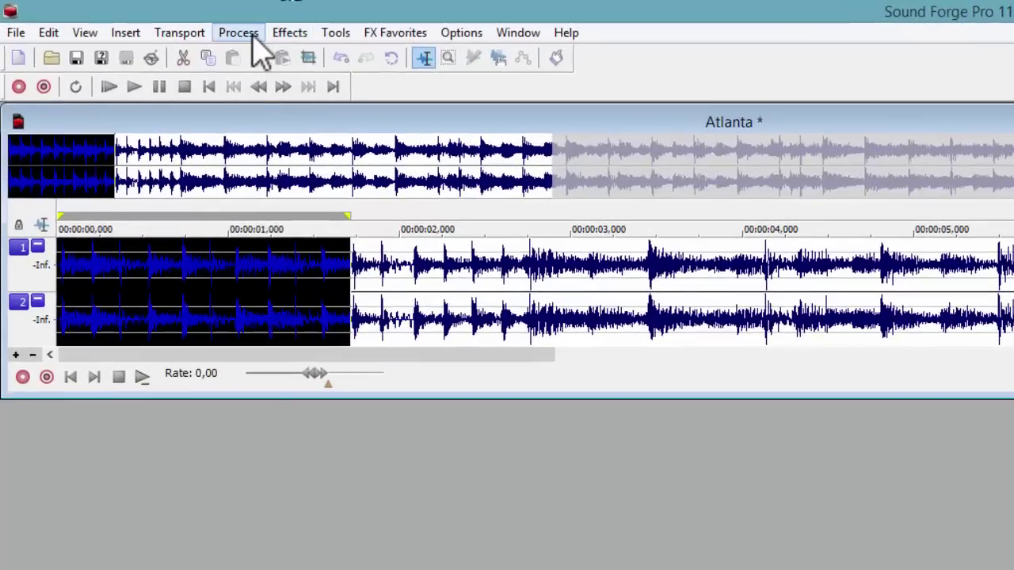
Apply a fade-in to the selected opening section, clear the selection and return the cursor to the track's start.
left_click(248, 34)
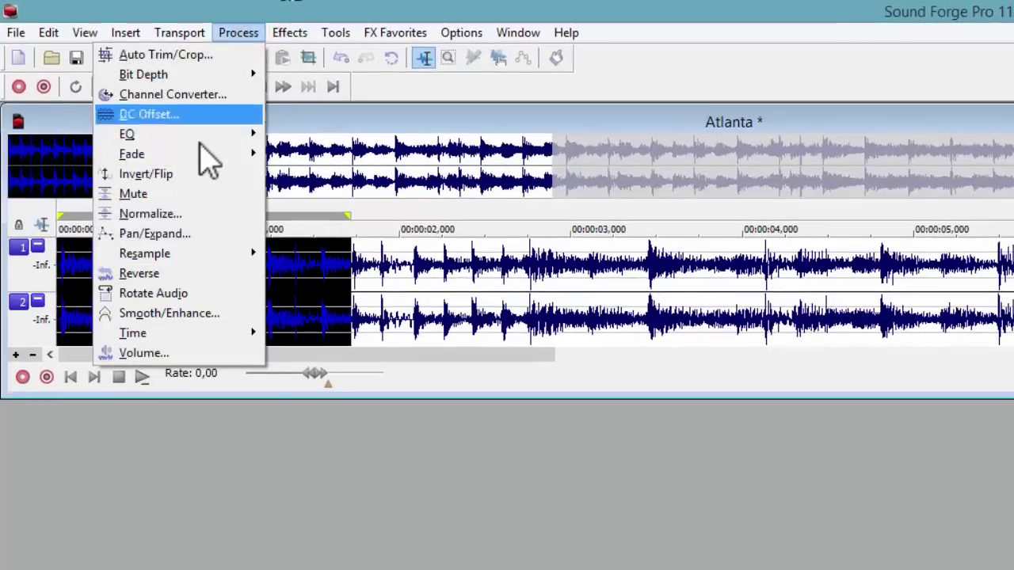
mouse_move(198, 154)
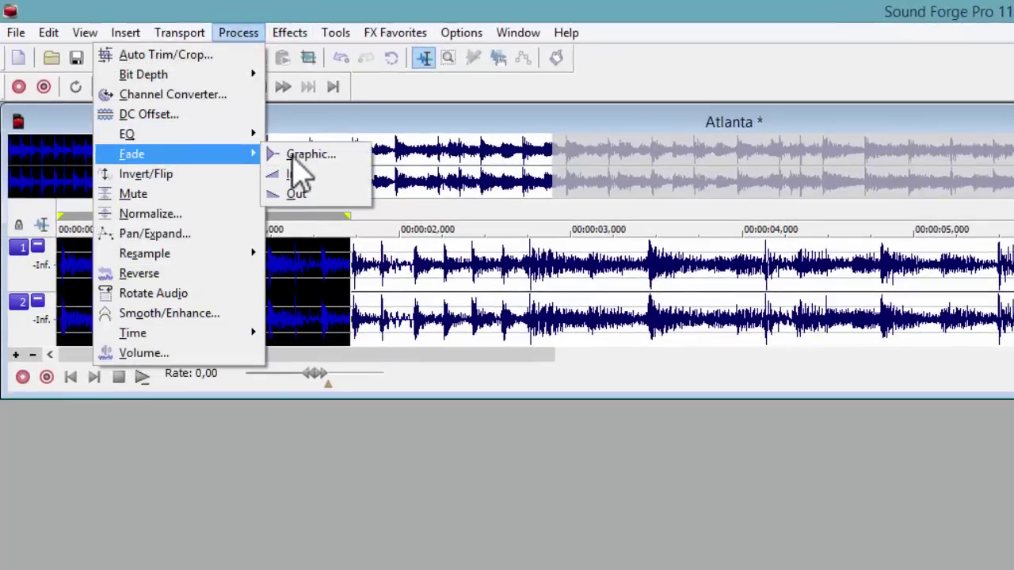
left_click(309, 173)
left_click(373, 287)
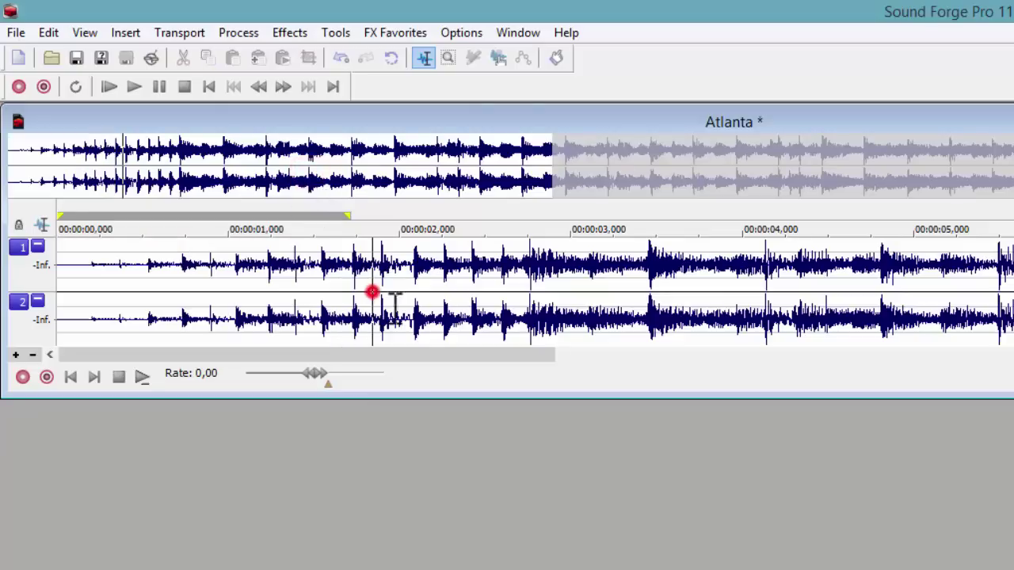
key("ctrl+Home")
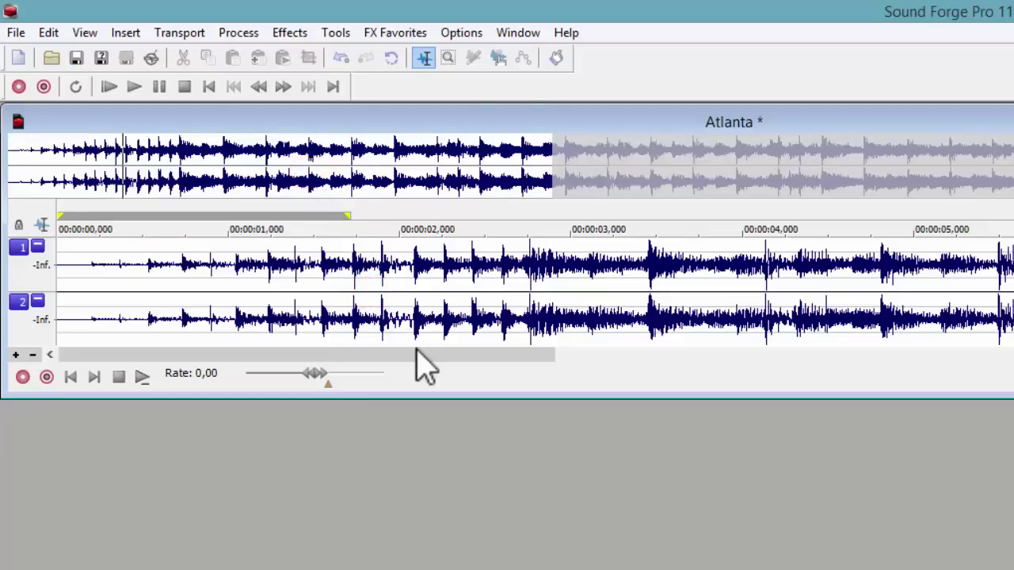
Select the opening of the Atlanta track in both channels, from the start to about 1.1 seconds.
left_click(142, 377)
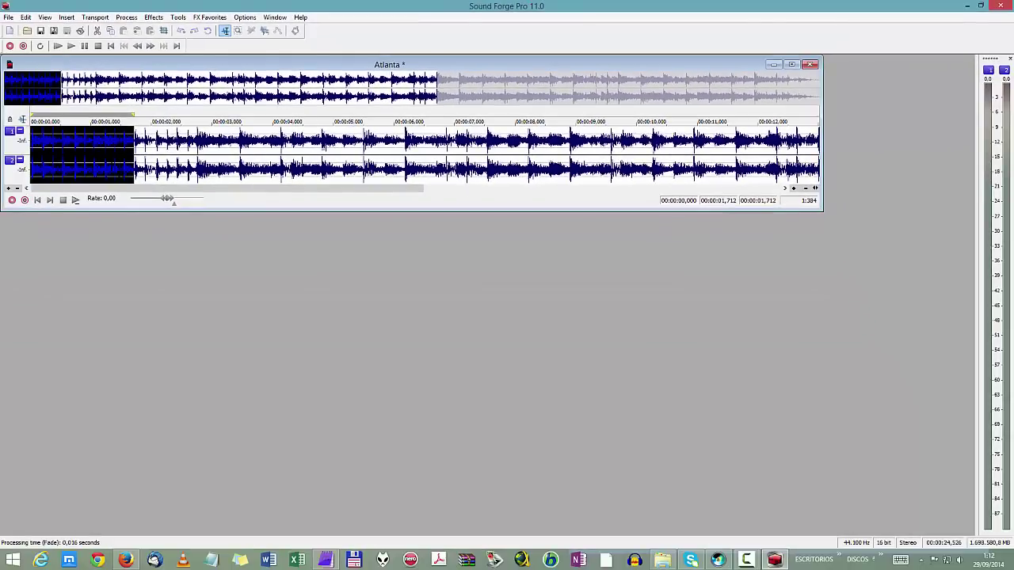
key("Up")
key("Up")
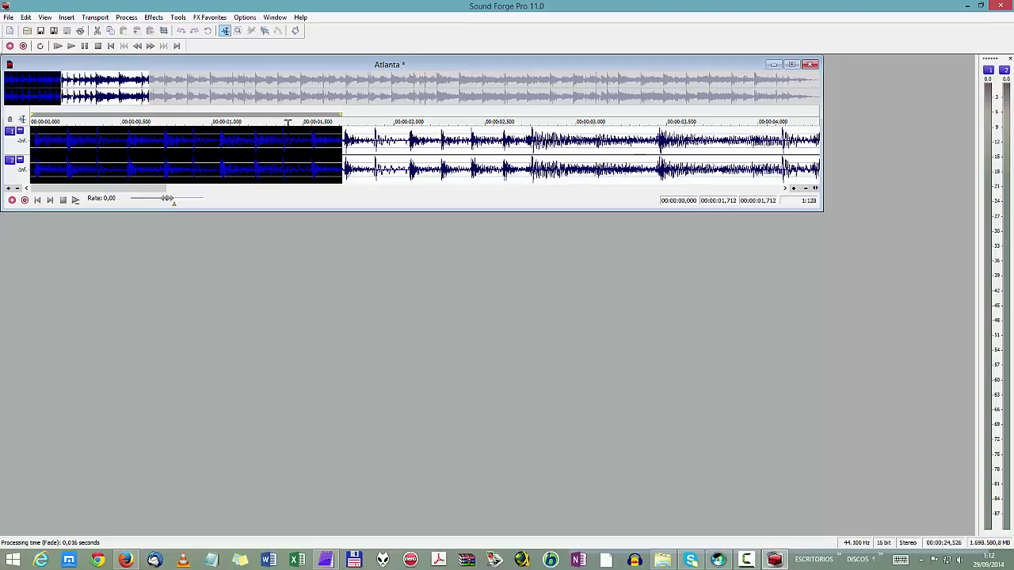
left_click_drag(342, 158, 233, 172)
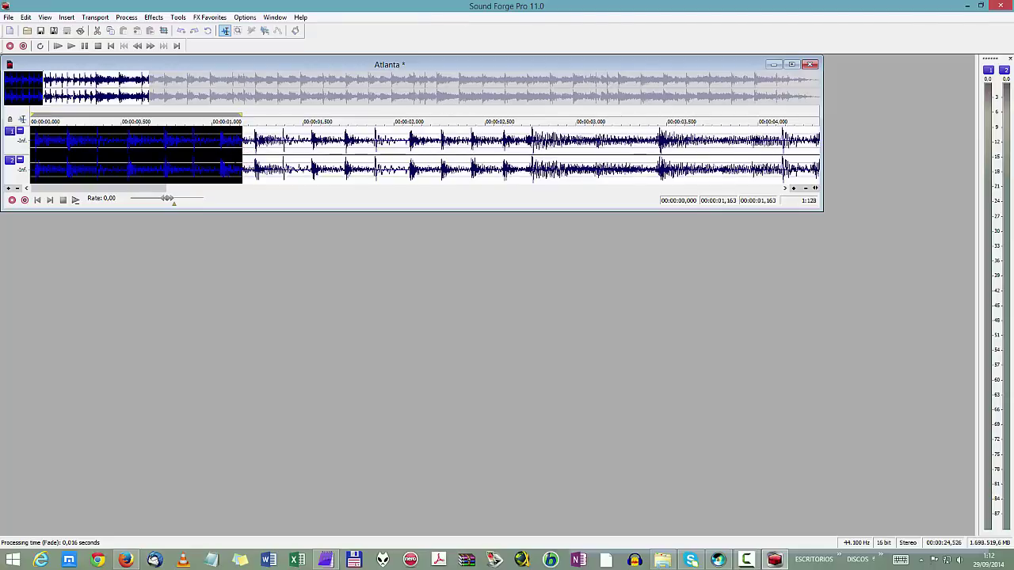
left_click_drag(250, 141, 248, 130)
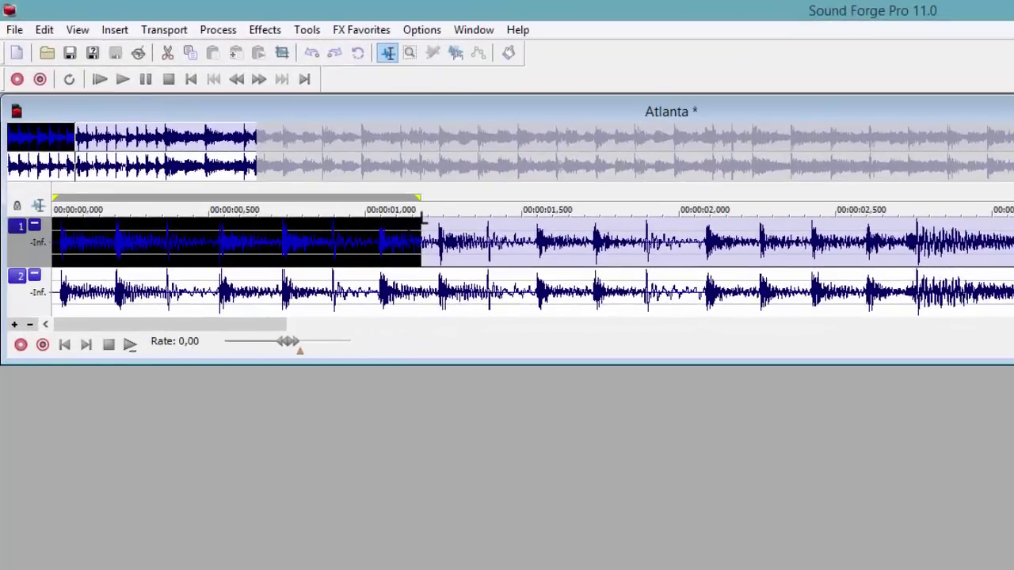
left_click_drag(407, 301, 410, 292)
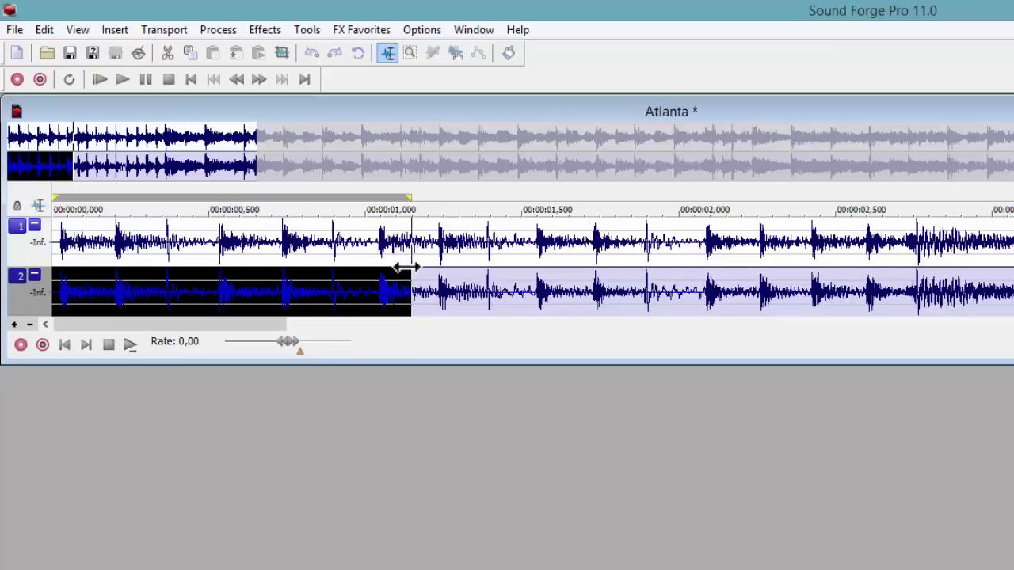
left_click_drag(405, 267, 405, 267)
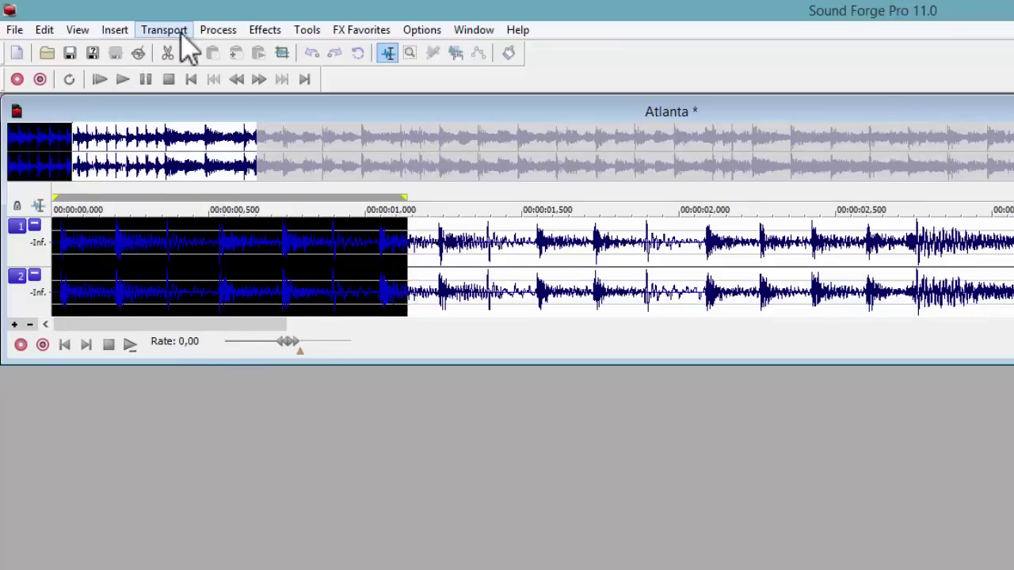
Apply a fade-in to the selected opening, play back the result and clear the selection.
left_click(218, 32)
mouse_move(213, 145)
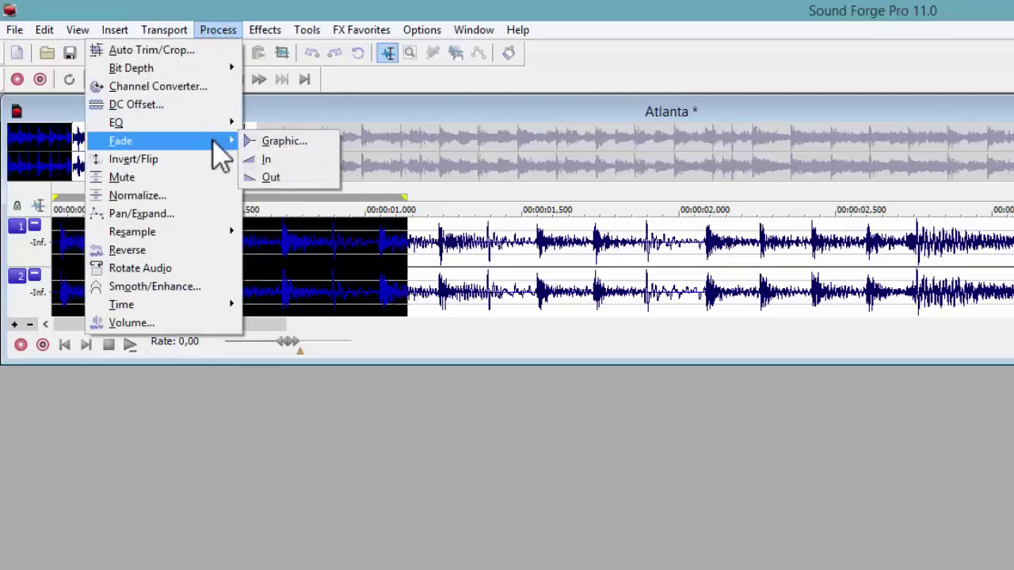
left_click(293, 162)
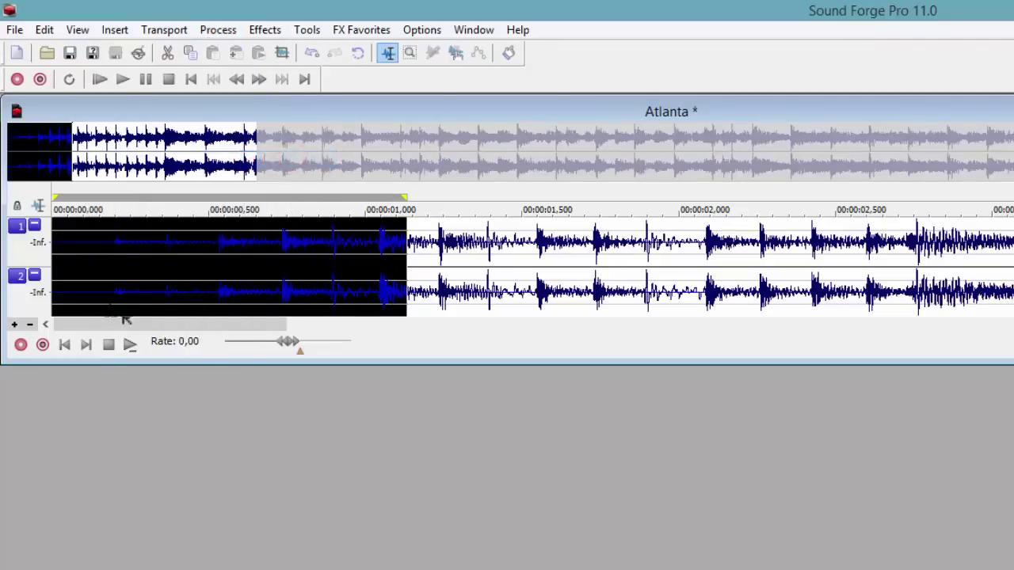
left_click(130, 343)
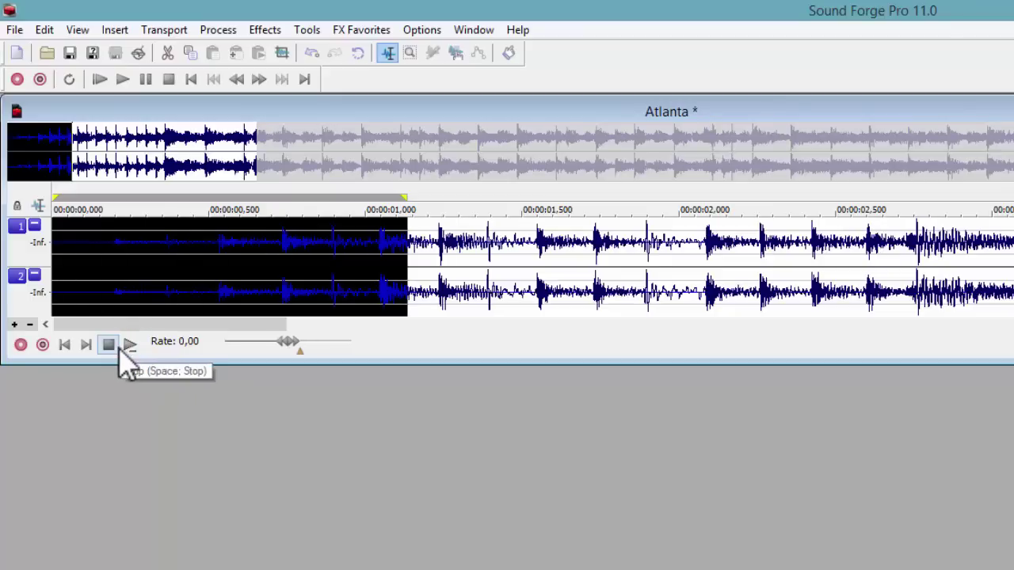
left_click(111, 345)
left_click(326, 273)
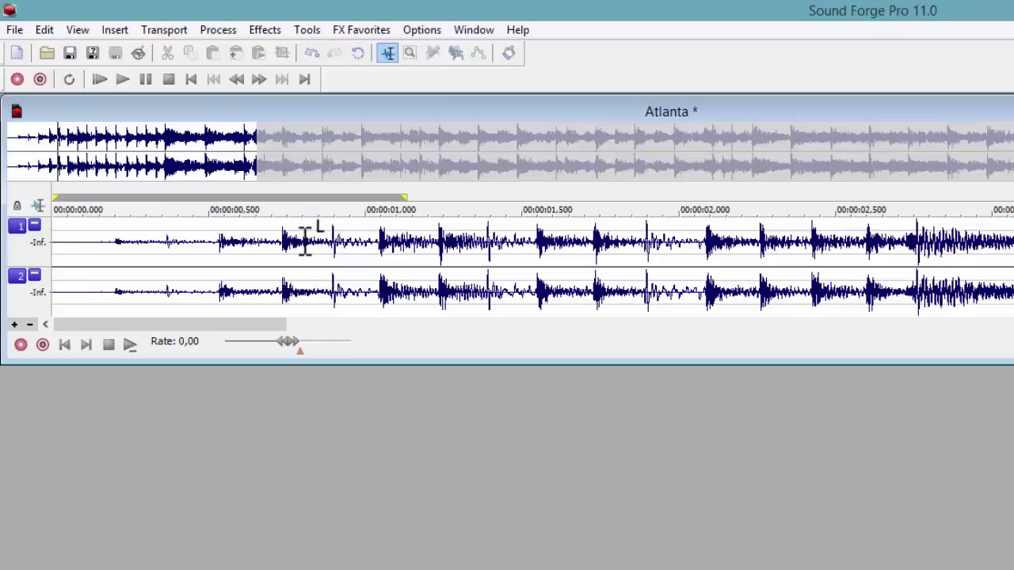
Extend the loop region to the end of the file and select the whole track.
scroll(305, 238, "down", 3)
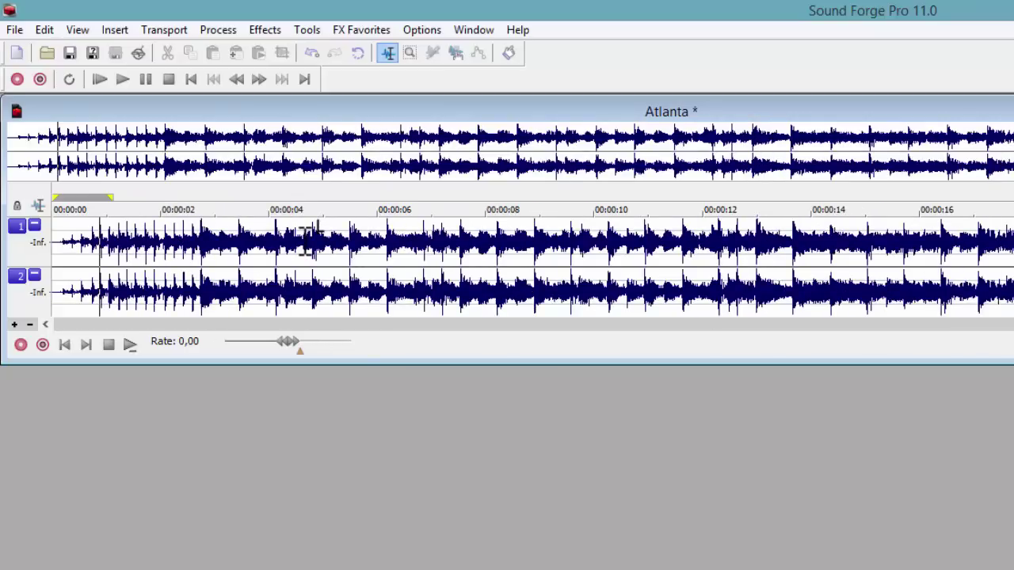
left_click(112, 198)
left_click_drag(112, 198, 827, 212)
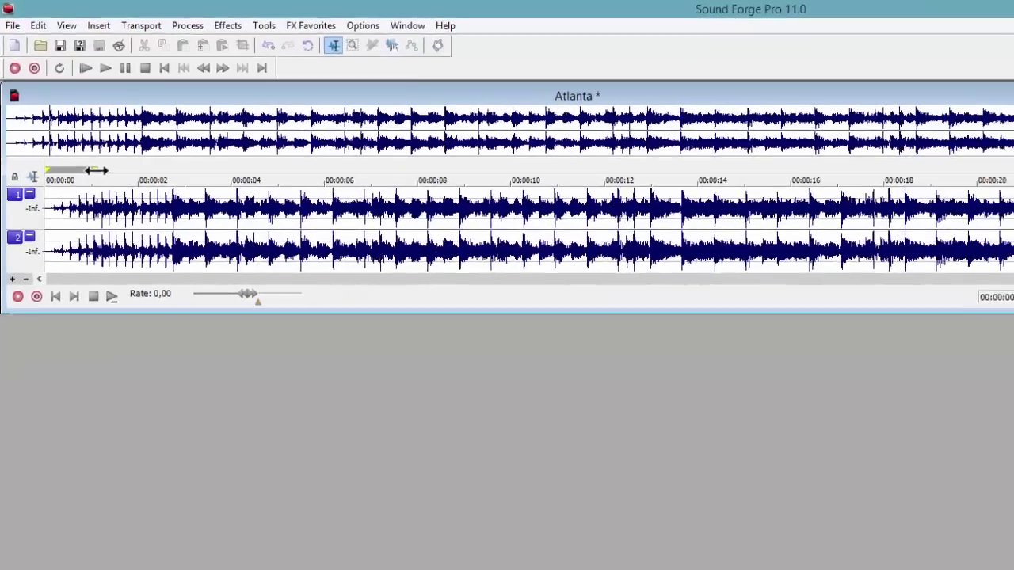
left_click_drag(475, 122, 819, 108)
left_click(379, 162)
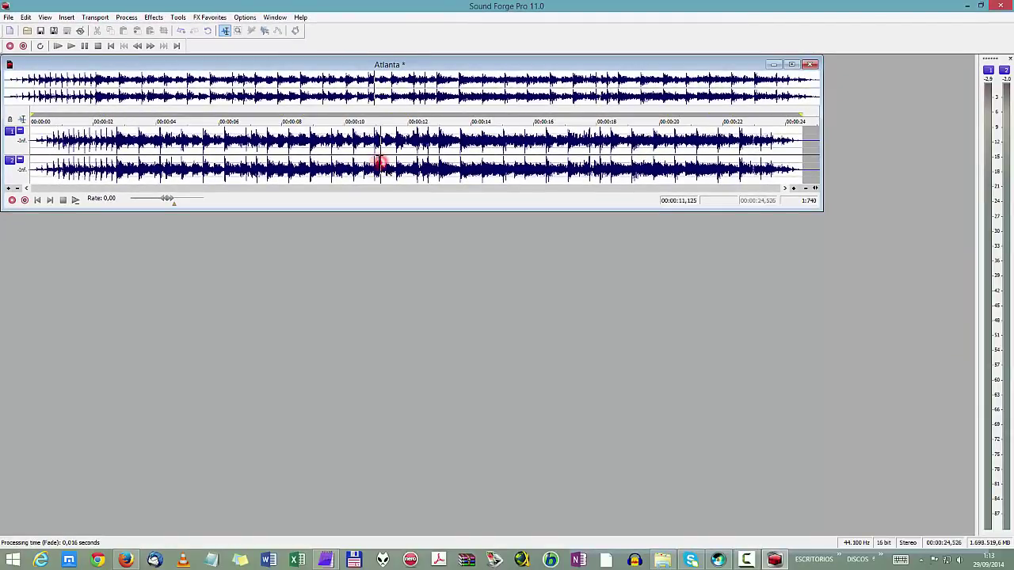
double_click(379, 162)
left_click(386, 152)
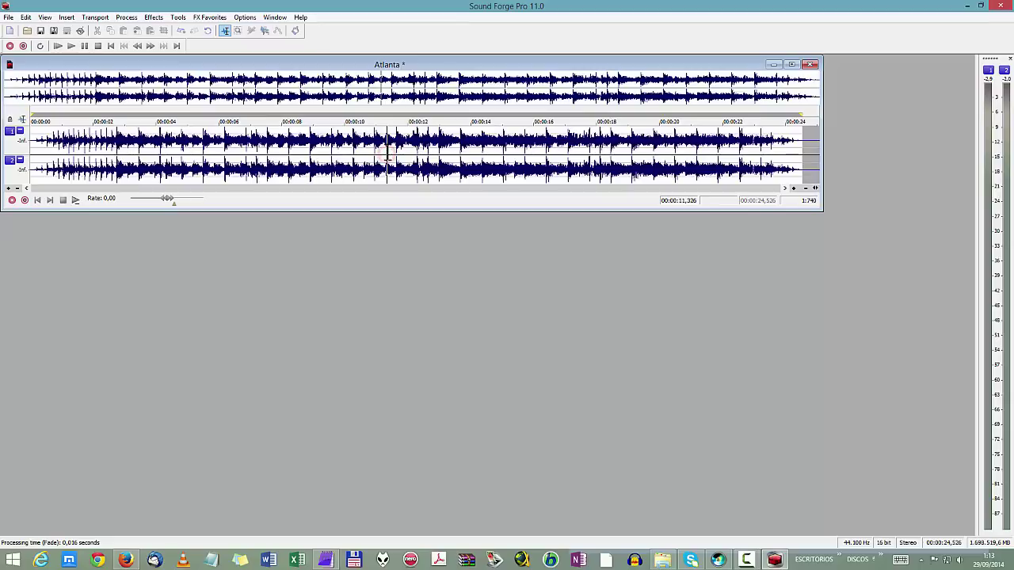
double_click(389, 152)
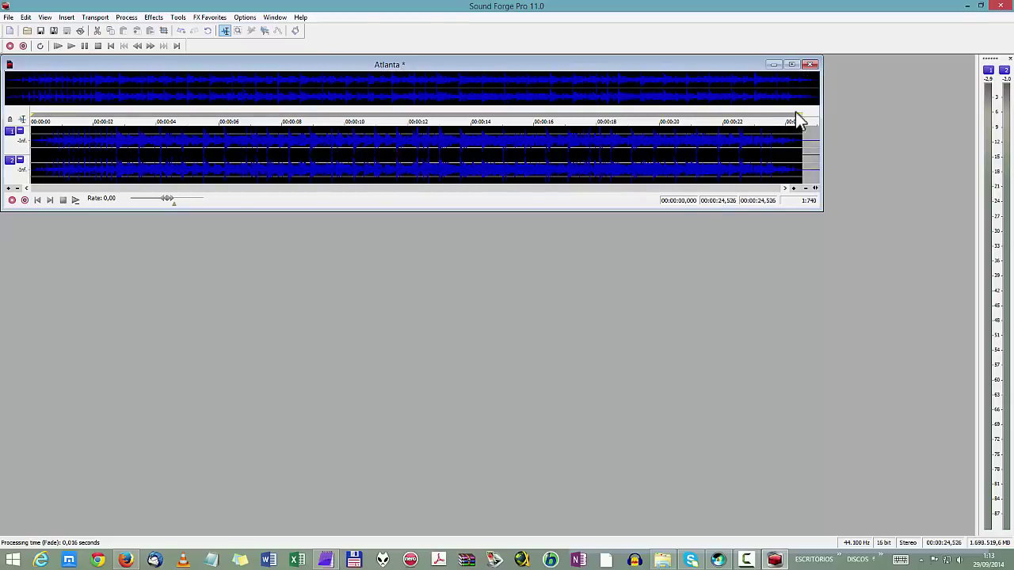
Shrink the loop region to the opening 0.06 seconds and select the whole track again.
left_click_drag(799, 117, 18, 134)
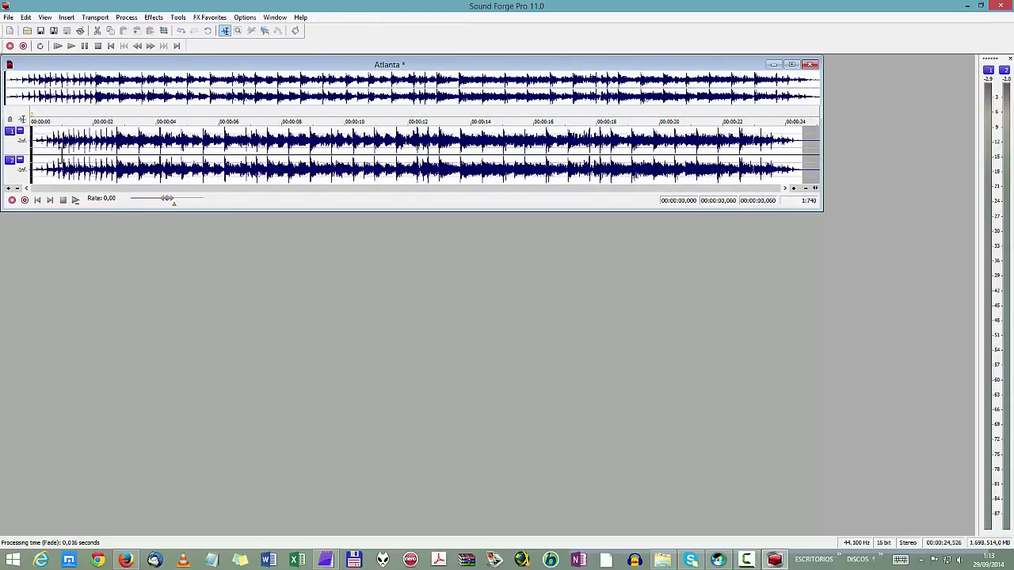
left_click(366, 156)
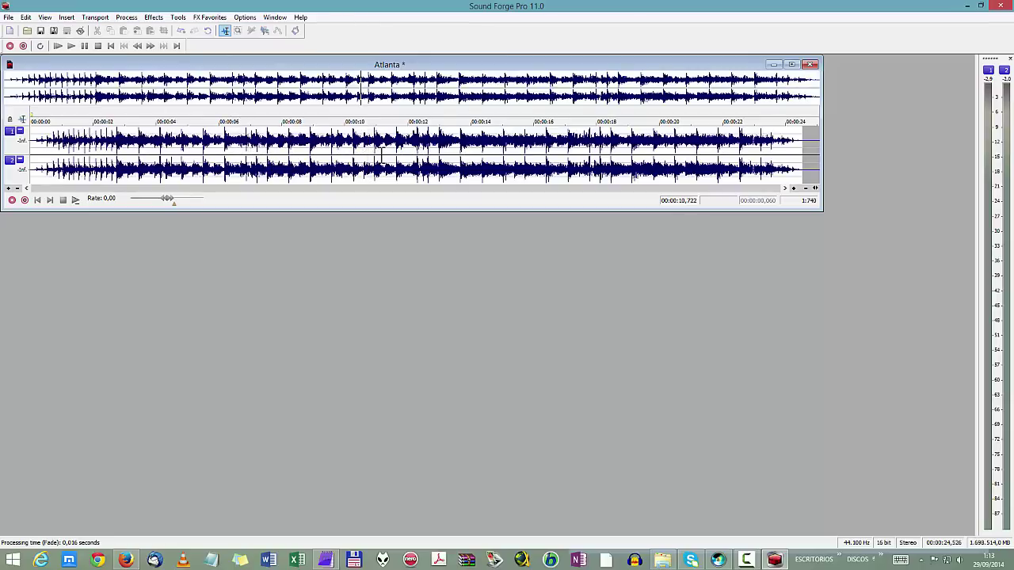
double_click(381, 155)
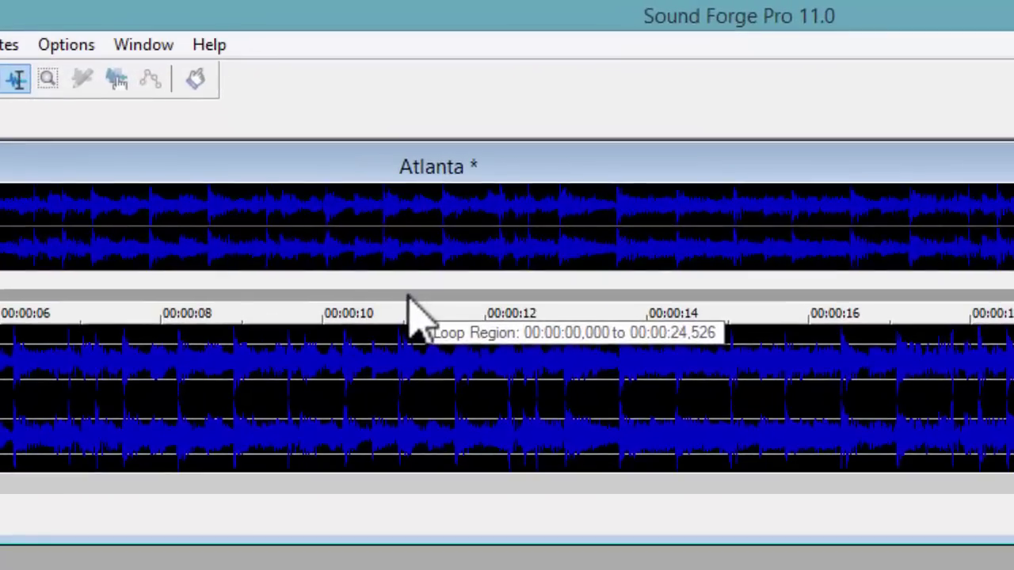
Enable Loop Playback for the loop region, play the track and stop it, and clear the selection.
right_click(409, 299)
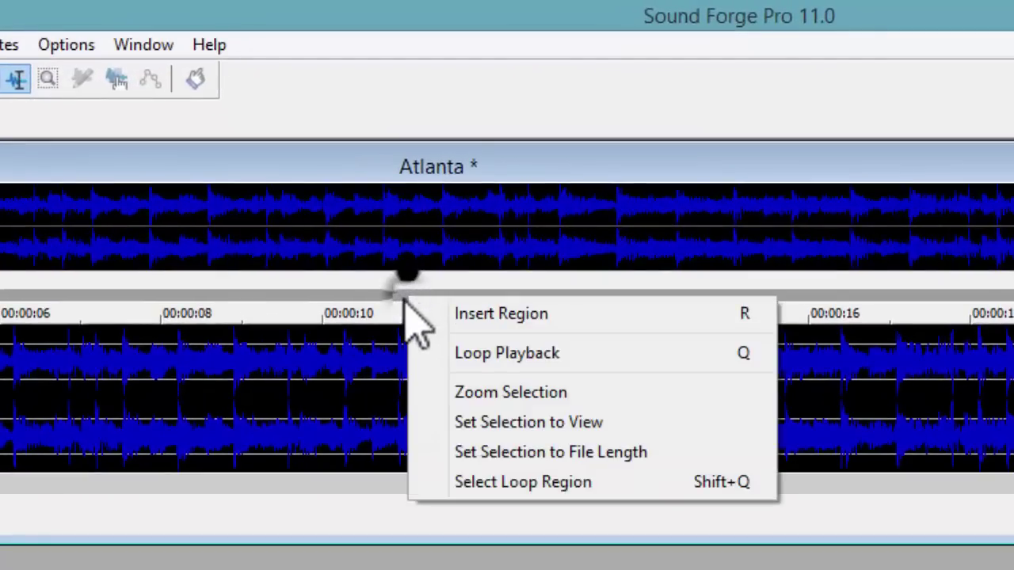
left_click(555, 362)
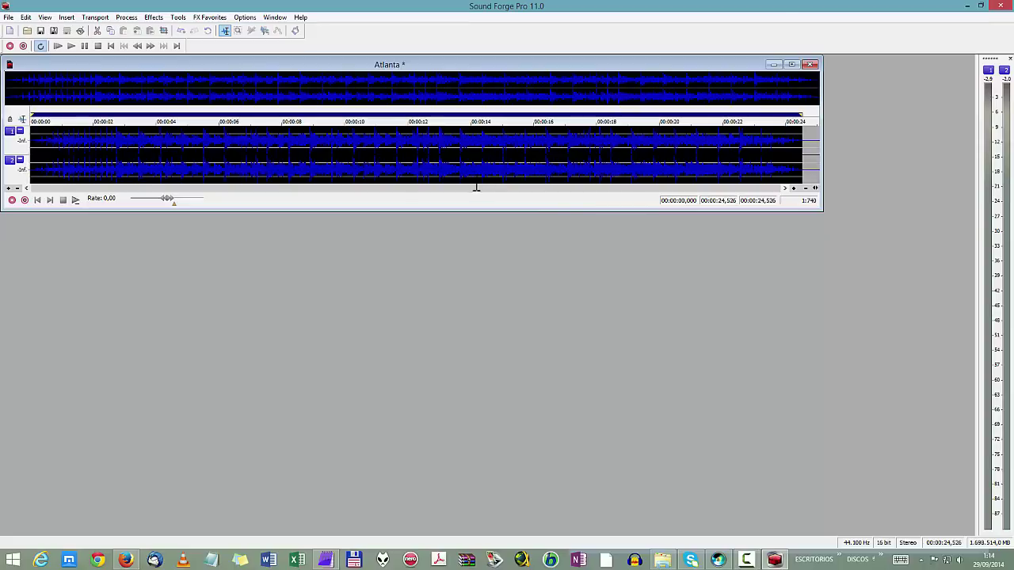
left_click(75, 200)
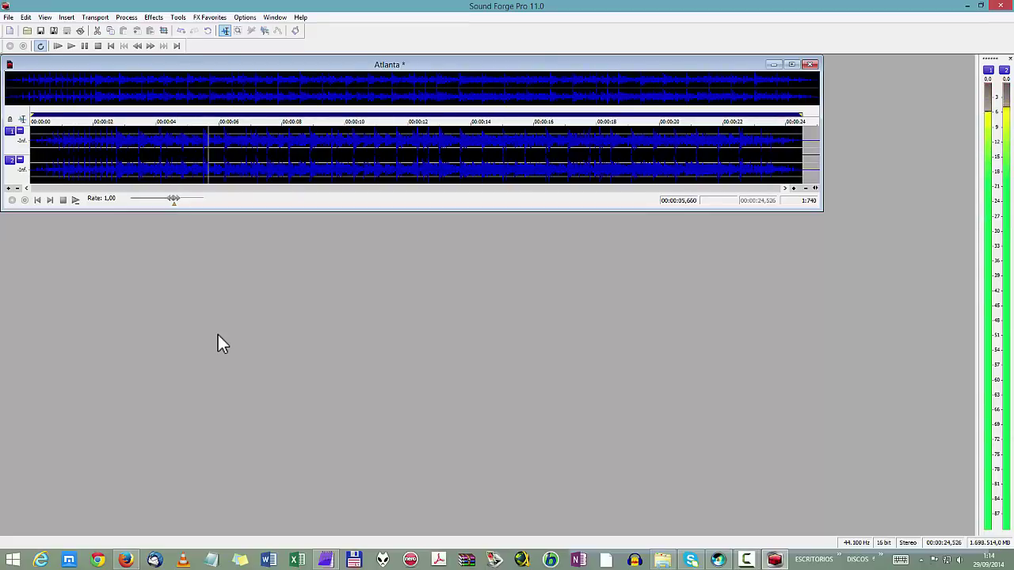
left_click(63, 199)
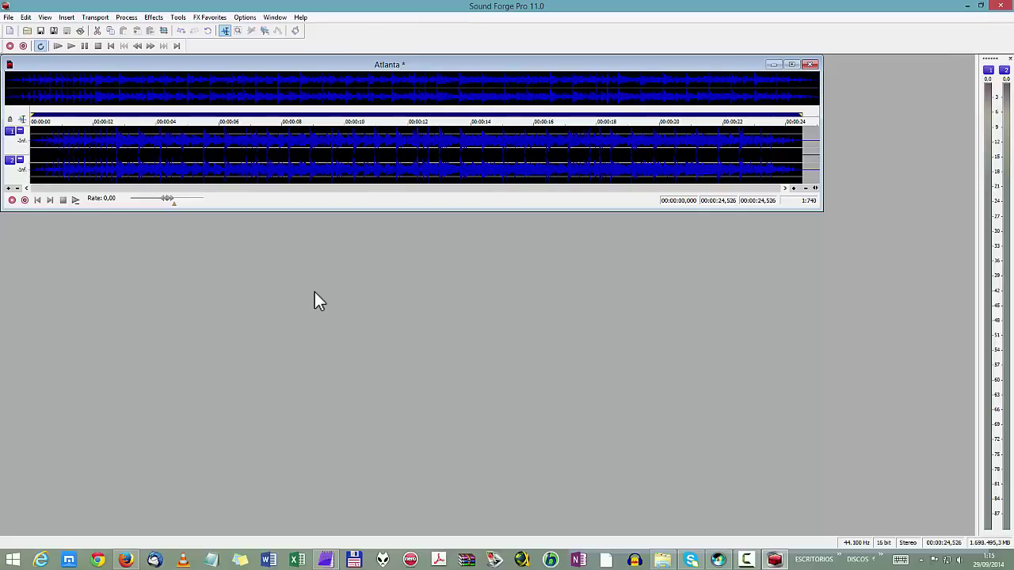
left_click(279, 158)
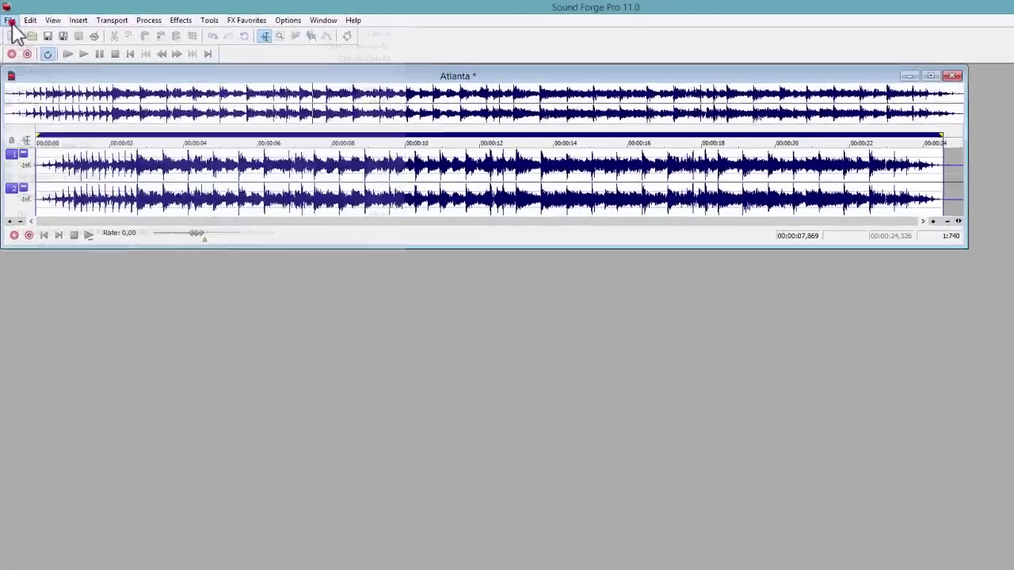
Start saving the audio under a new file, choosing the folder VIDEOTUTORIALES PARA YOUTUBE\SONY VEGAS - MUSICA on drive D.
left_click(8, 18)
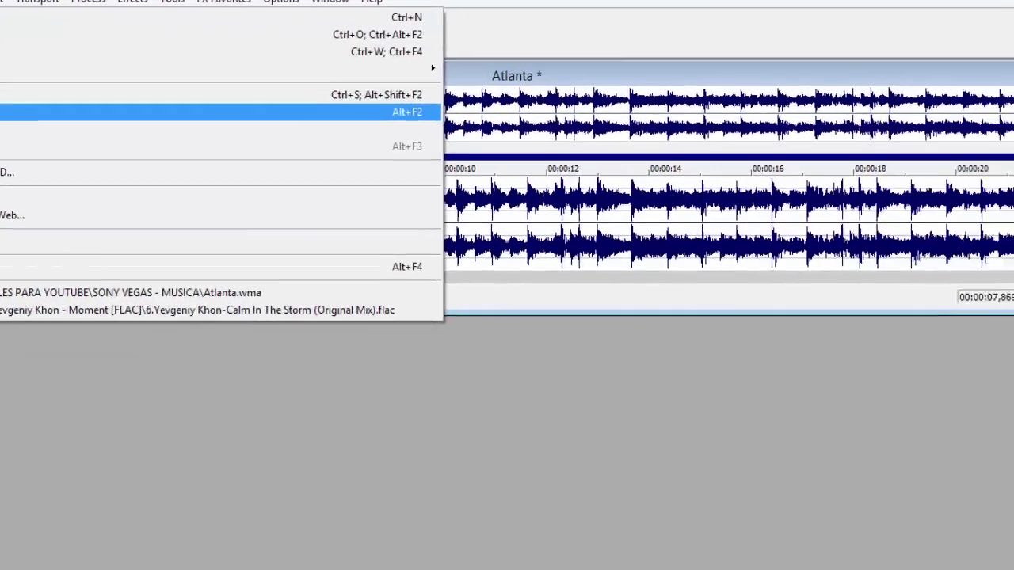
left_click(37, 157)
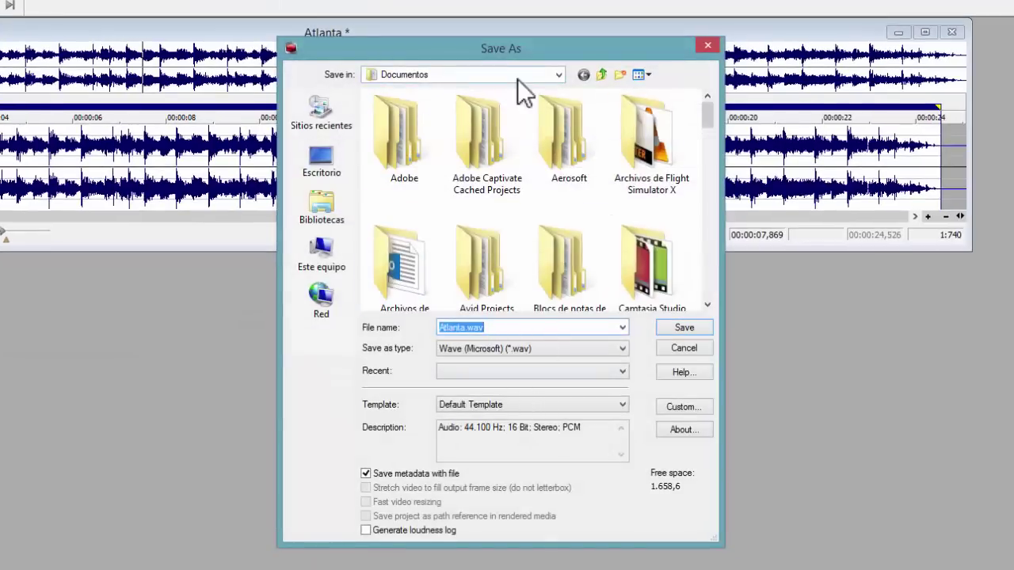
left_click(559, 74)
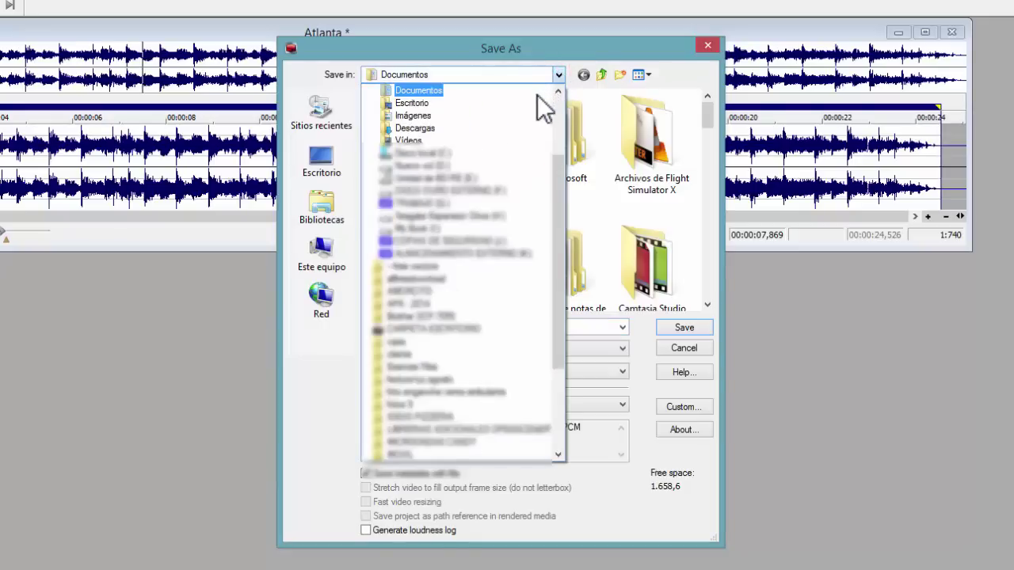
left_click(435, 165)
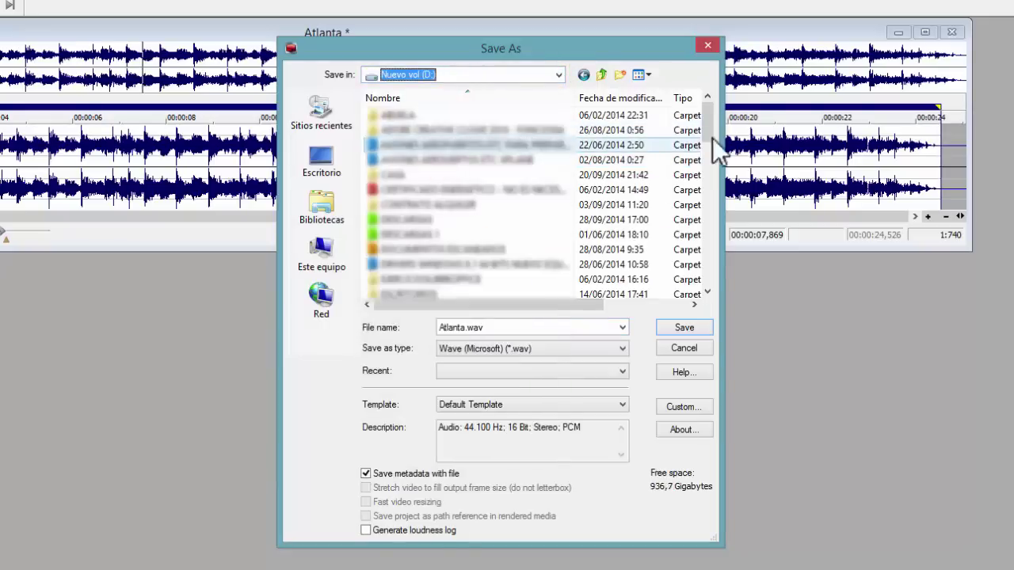
left_click_drag(705, 124, 704, 279)
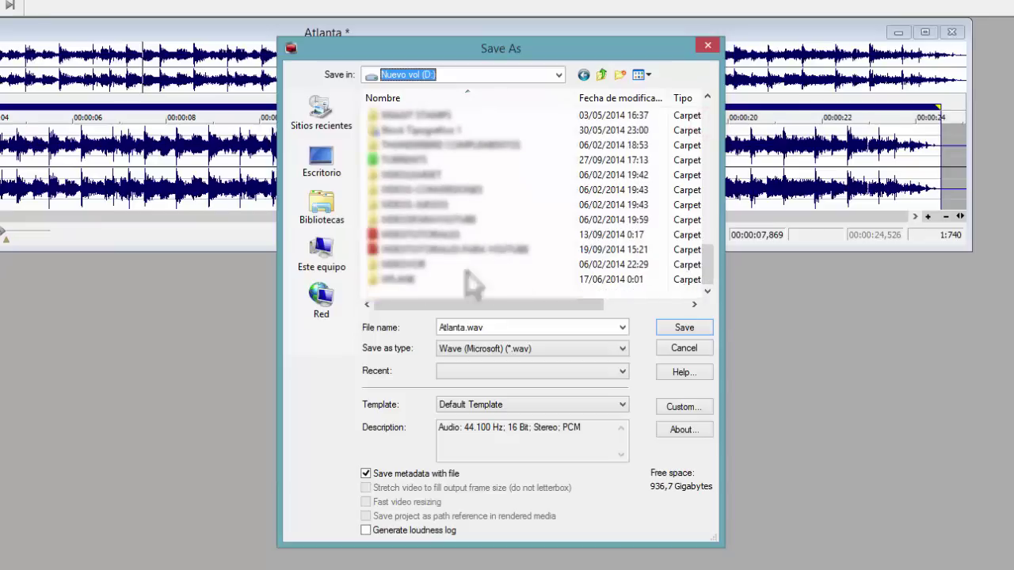
double_click(391, 248)
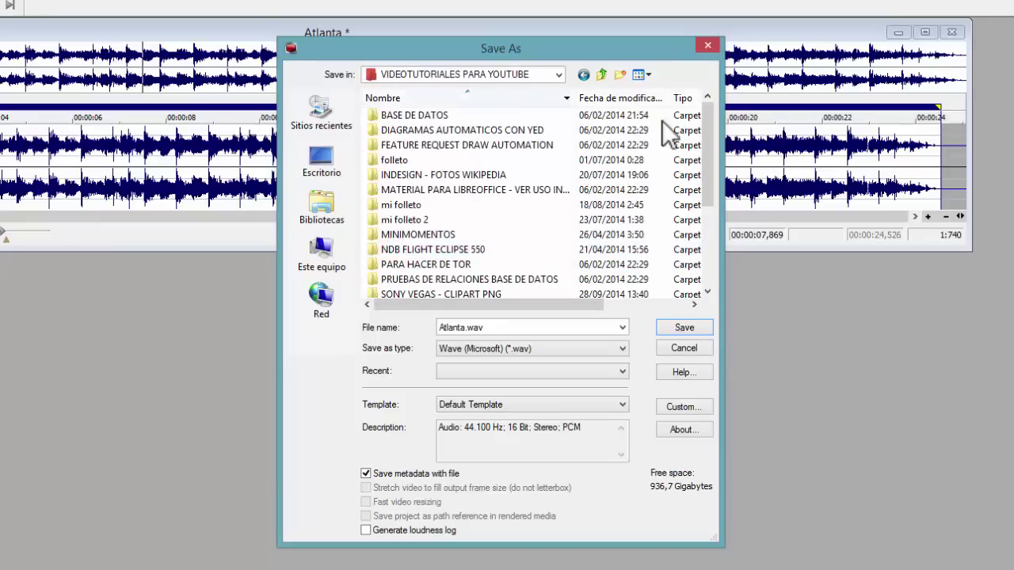
left_click(699, 127)
scroll(701, 131, "down", 1)
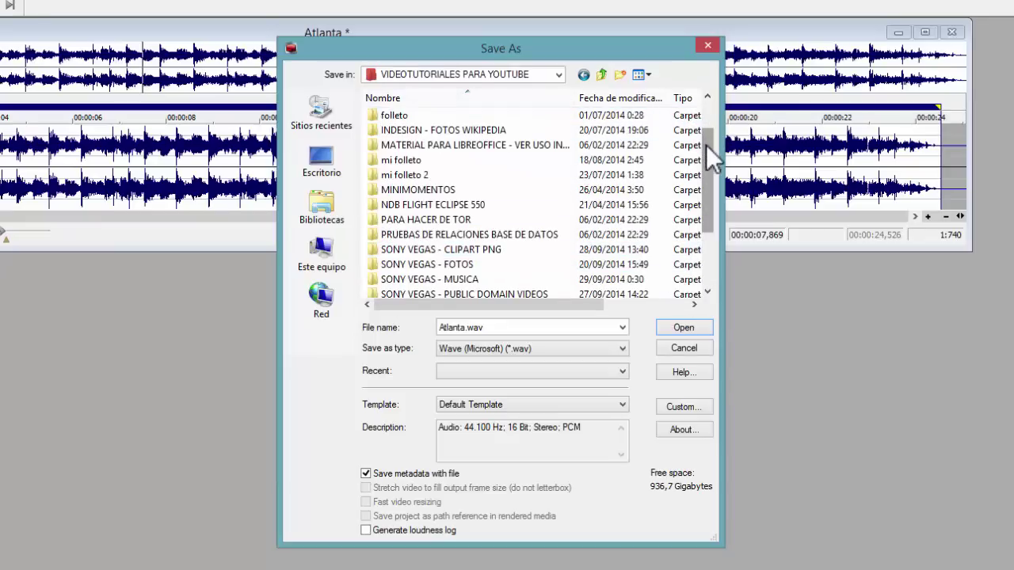
left_click_drag(706, 145, 706, 225)
left_click_drag(506, 230, 403, 188)
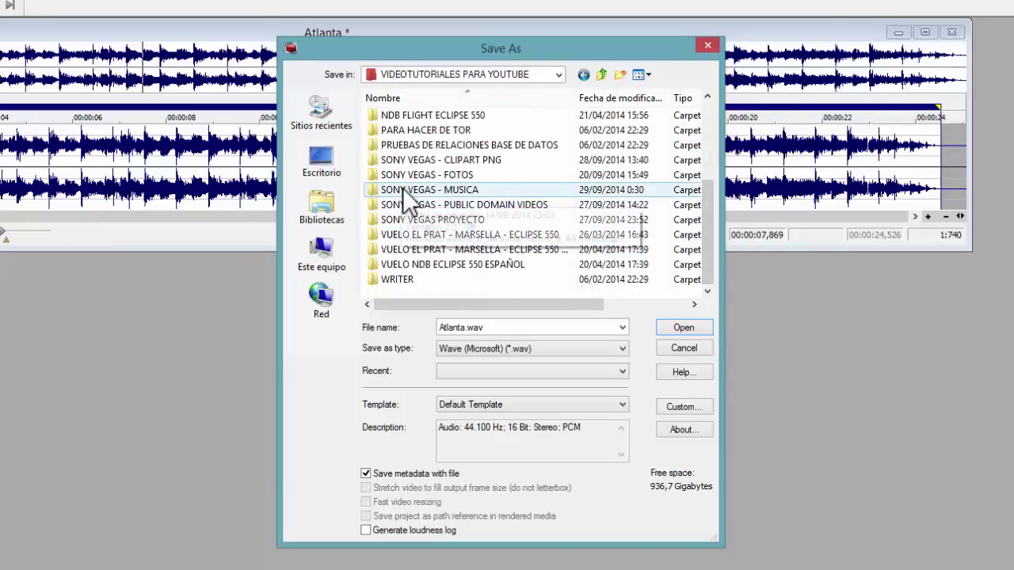
double_click(402, 190)
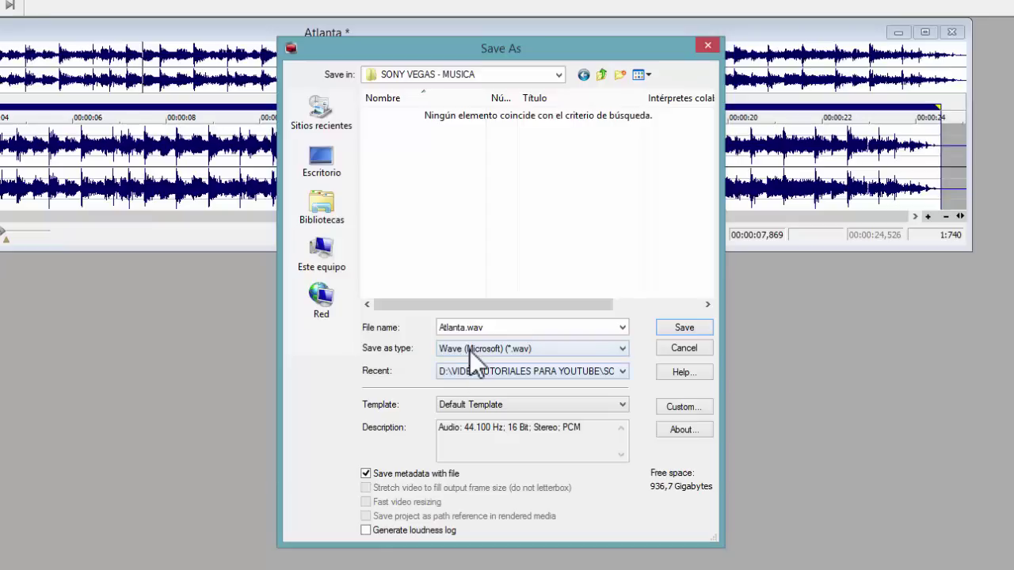
Set the save format to MP3 Audio (*.mp3) and name the file "Atlanta - intro bluray.mp3".
left_click(524, 351)
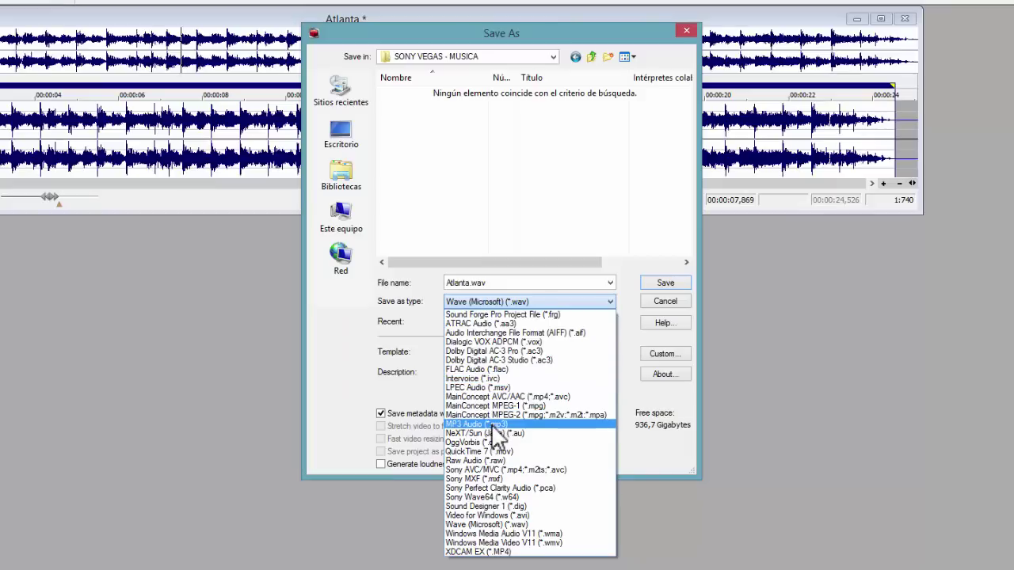
left_click(450, 427)
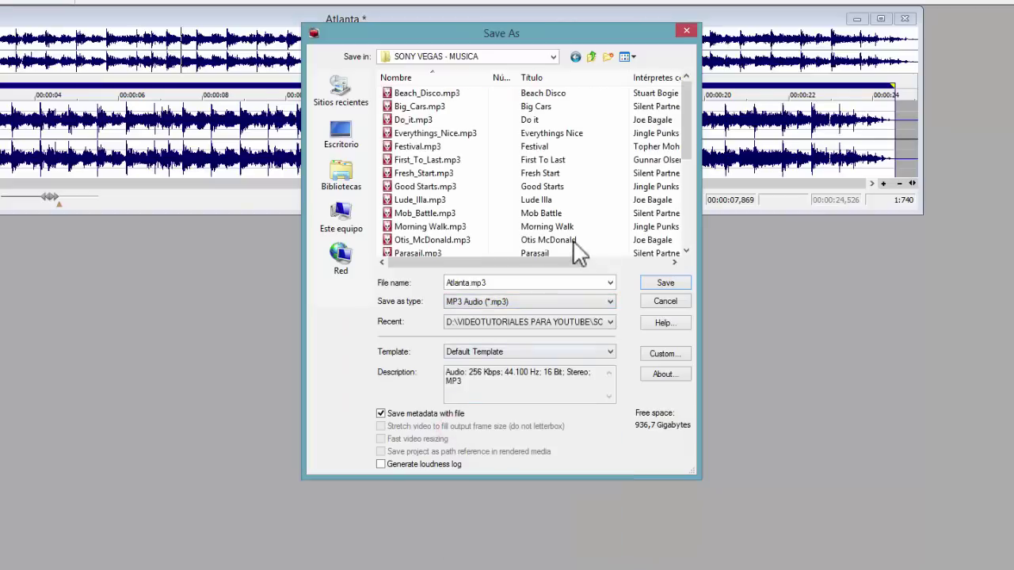
double_click(469, 284)
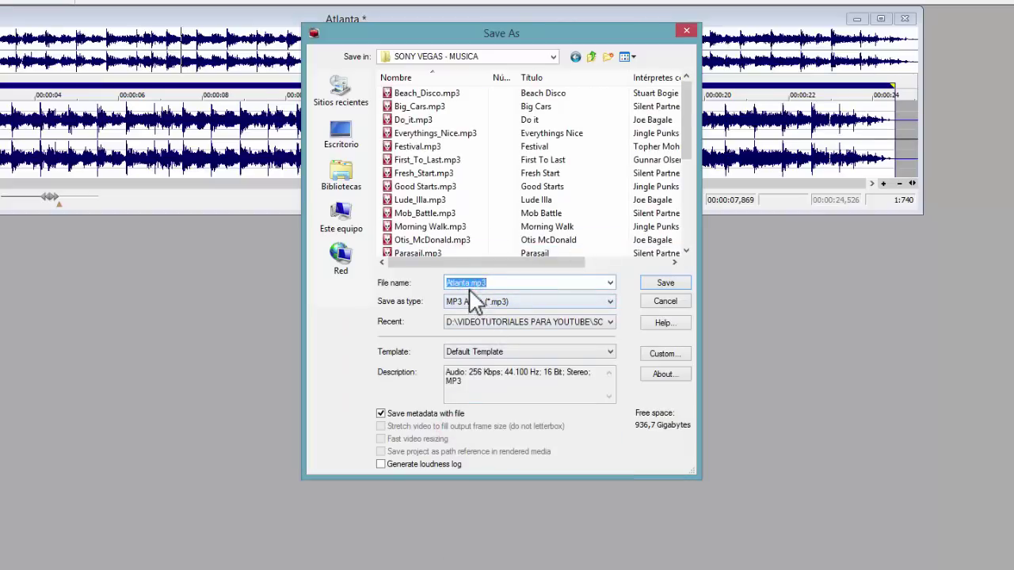
left_click(469, 282)
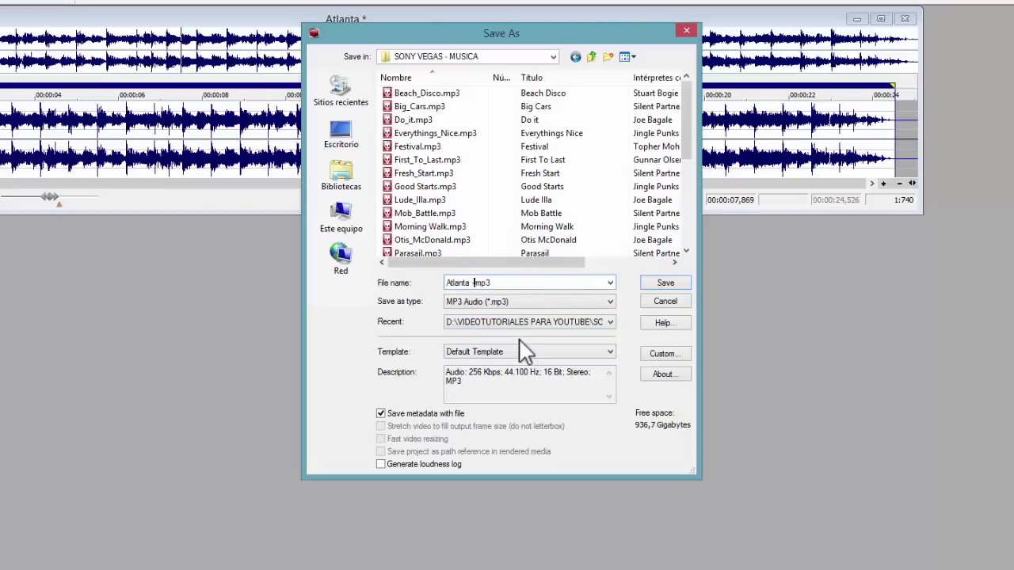
type("- intro bluray")
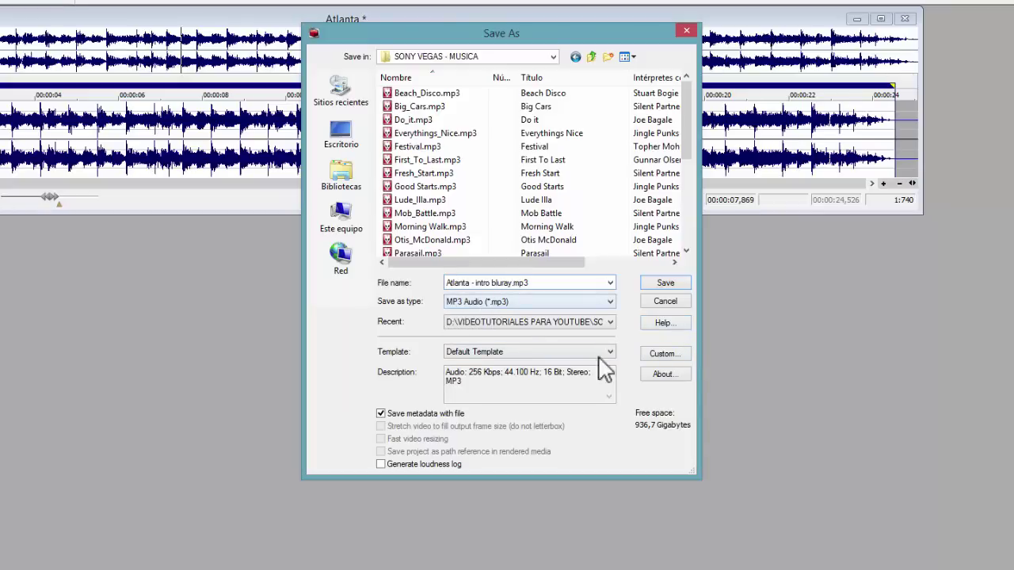
Customize the MP3 bit rate to 320 Kbps, 48.000 Hz, and look over the ID3 settings and the available templates.
left_click(682, 356)
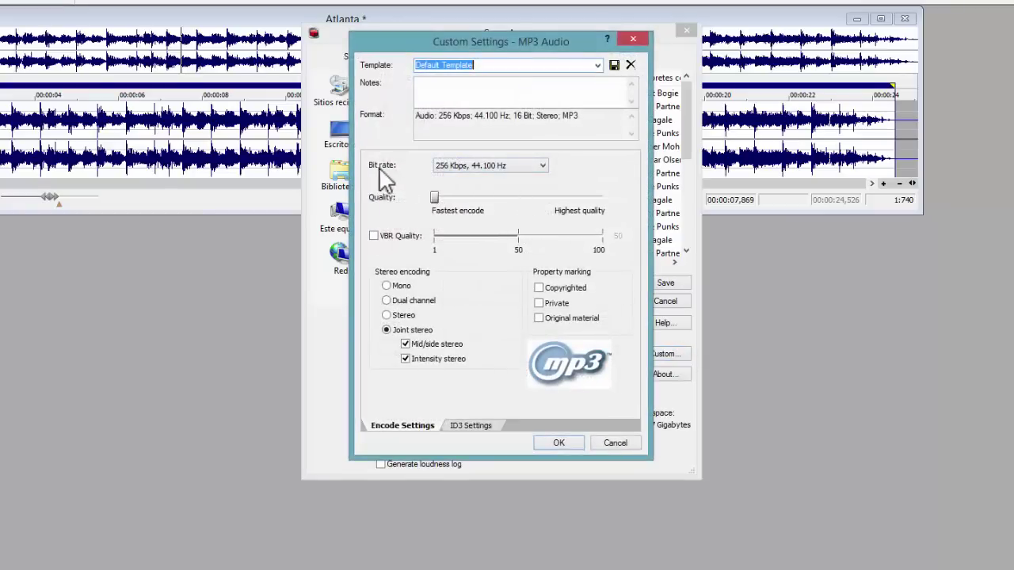
left_click(447, 165)
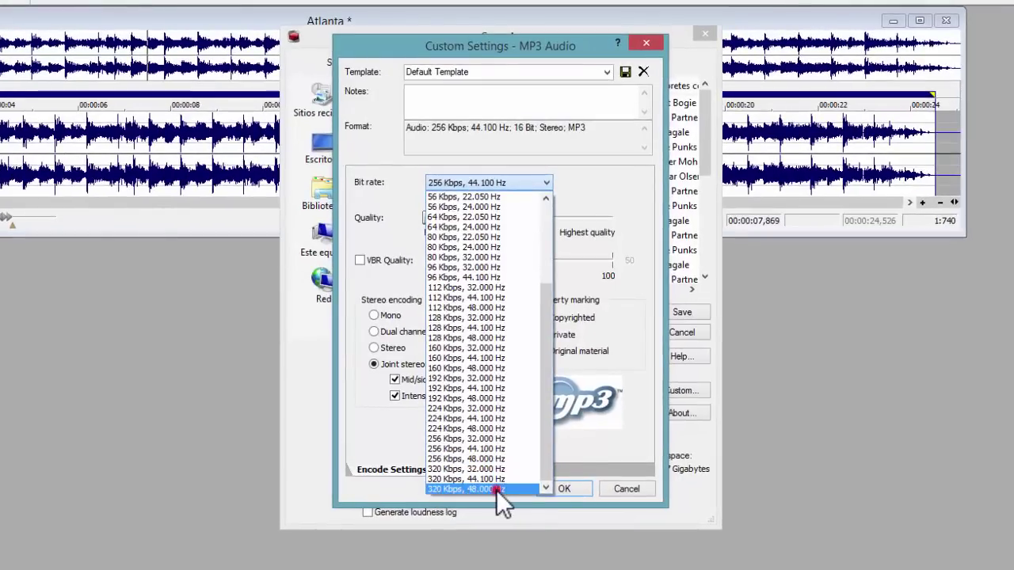
left_click(496, 489)
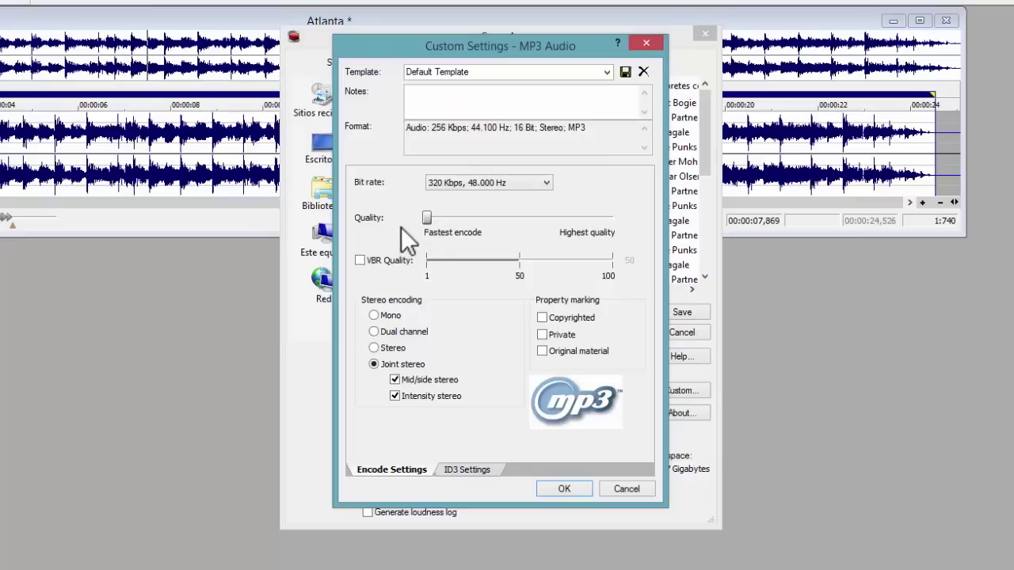
left_click(465, 471)
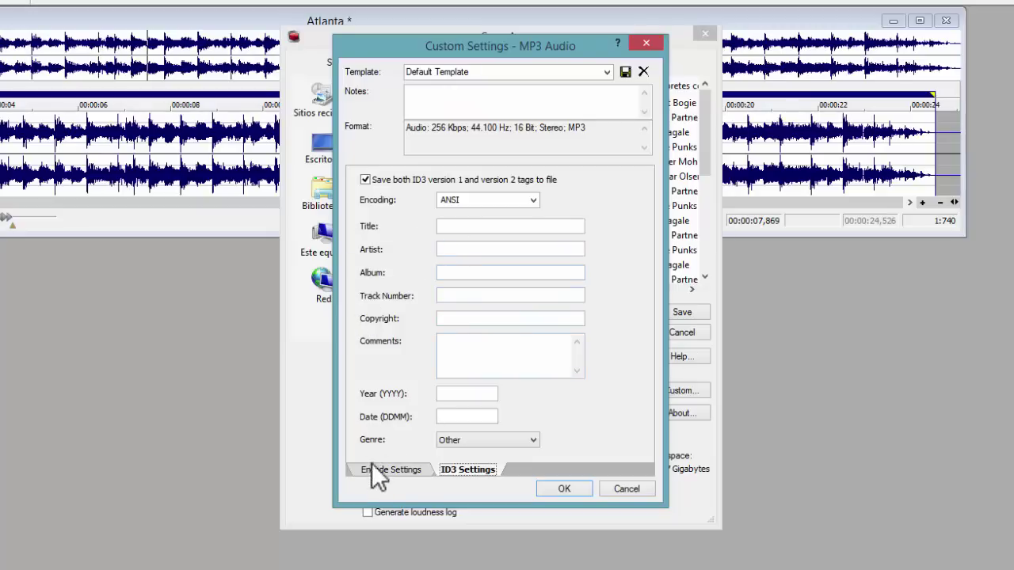
left_click(393, 474)
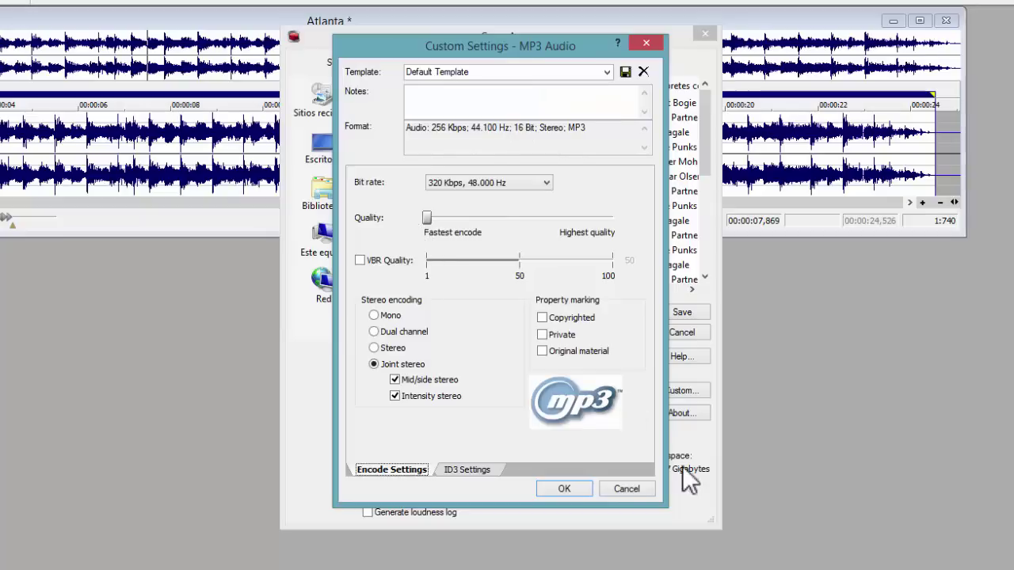
left_click(607, 71)
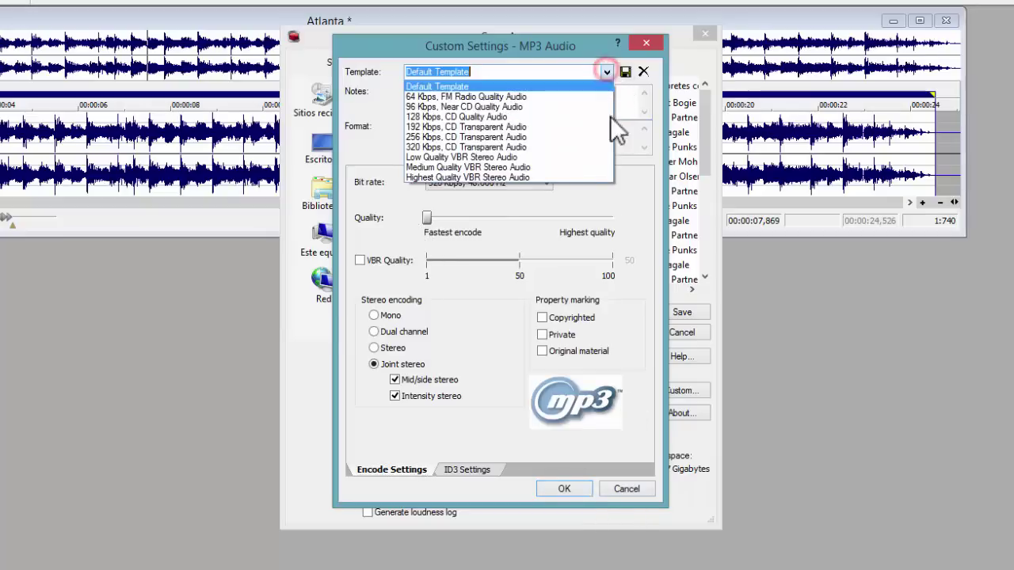
left_click(494, 432)
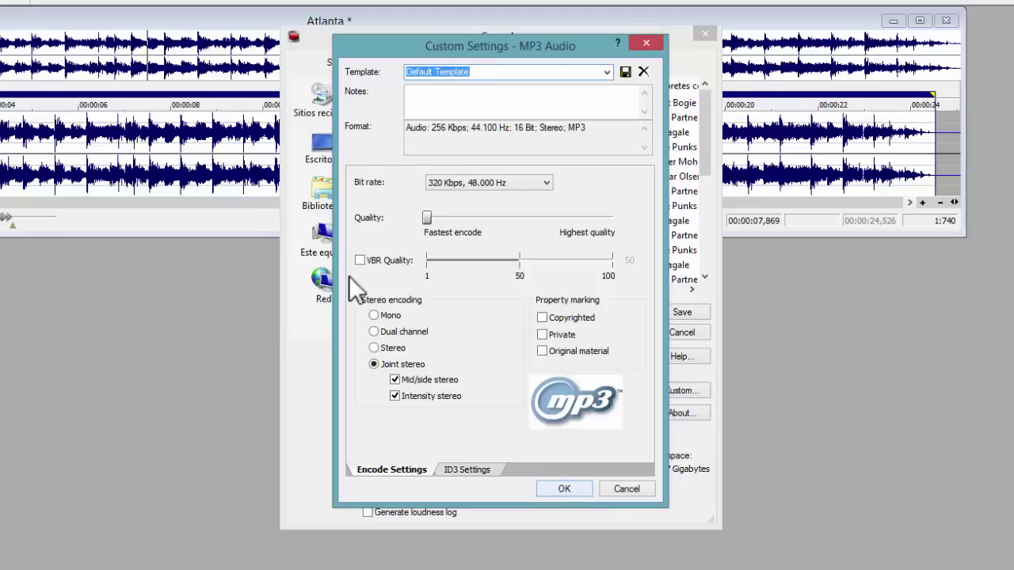
Accept the custom MP3 settings and save the track to the SONY VEGAS - MUSICA folder.
left_click_drag(482, 52, 835, 71)
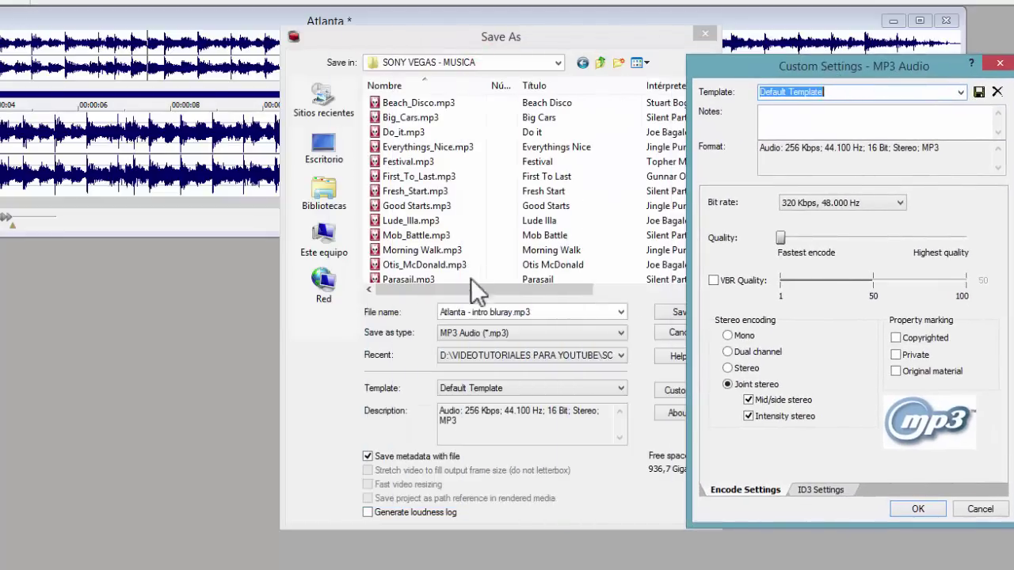
left_click(930, 517)
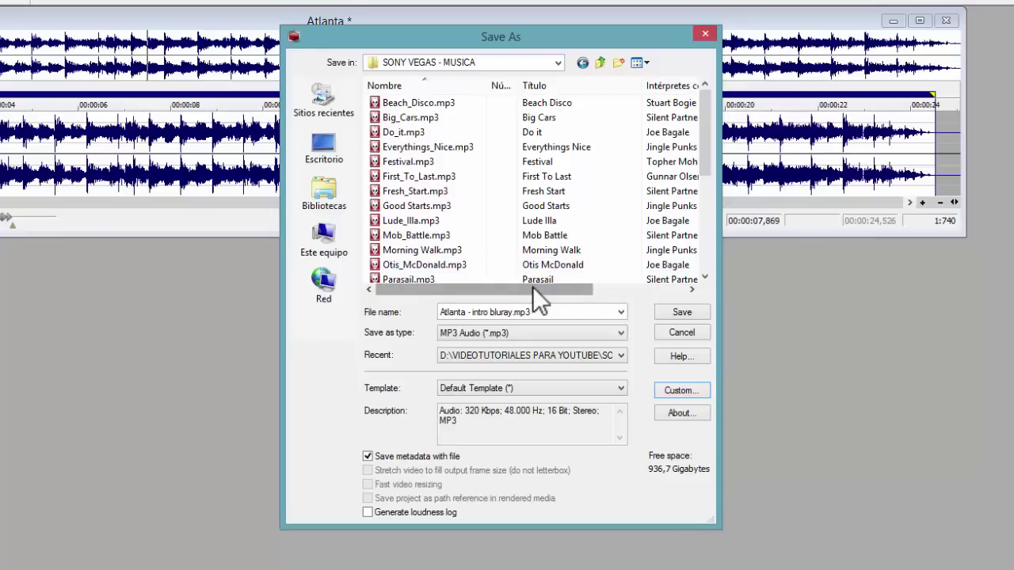
left_click_drag(540, 287, 443, 270)
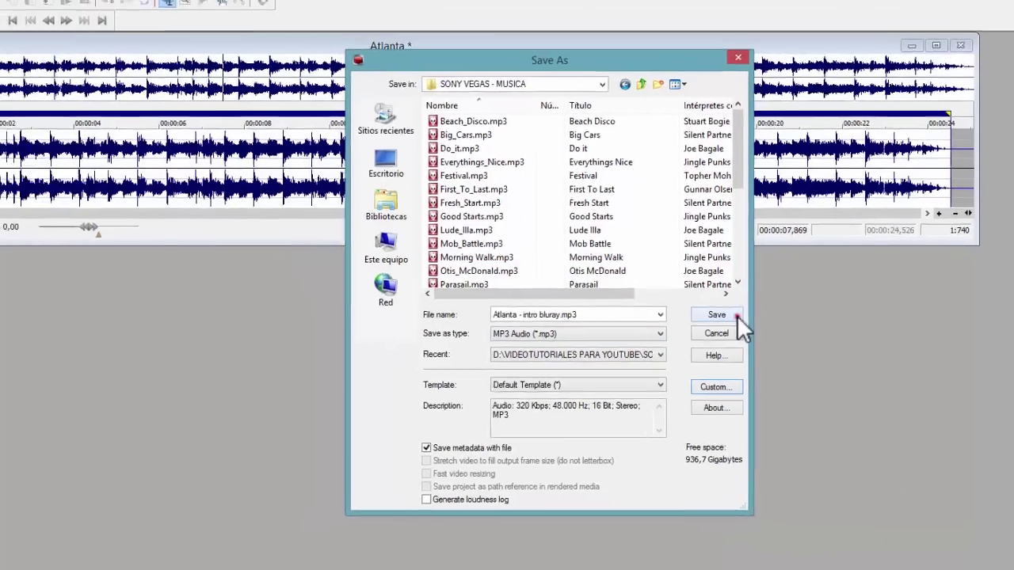
left_click(703, 314)
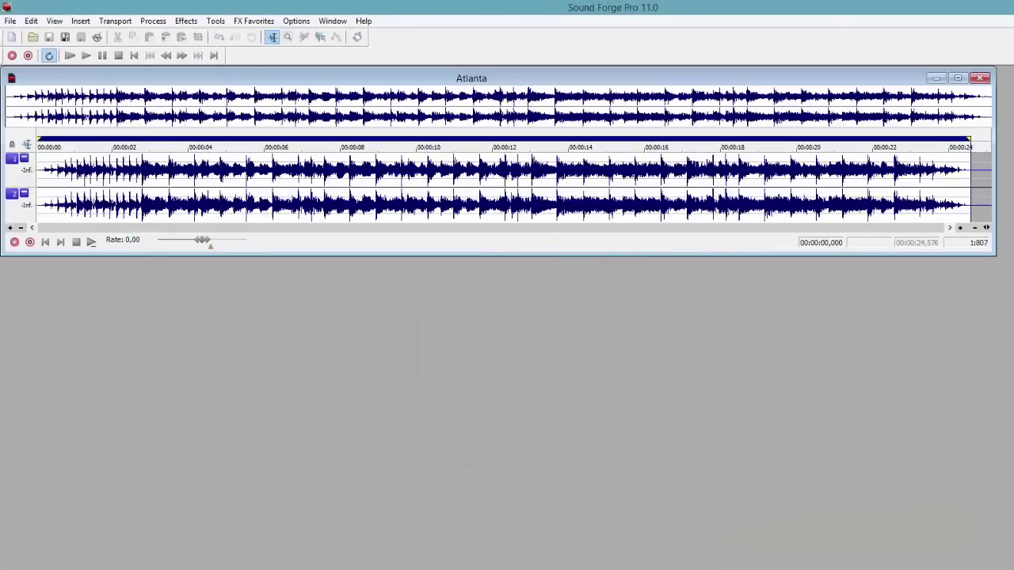
Switch to File Explorer, widen the name column and locate "Atlanta - intro bluray.mp3" beside Atlanta.wma in the SONY VEGAS - MUSICA folder.
key("alt+Tab")
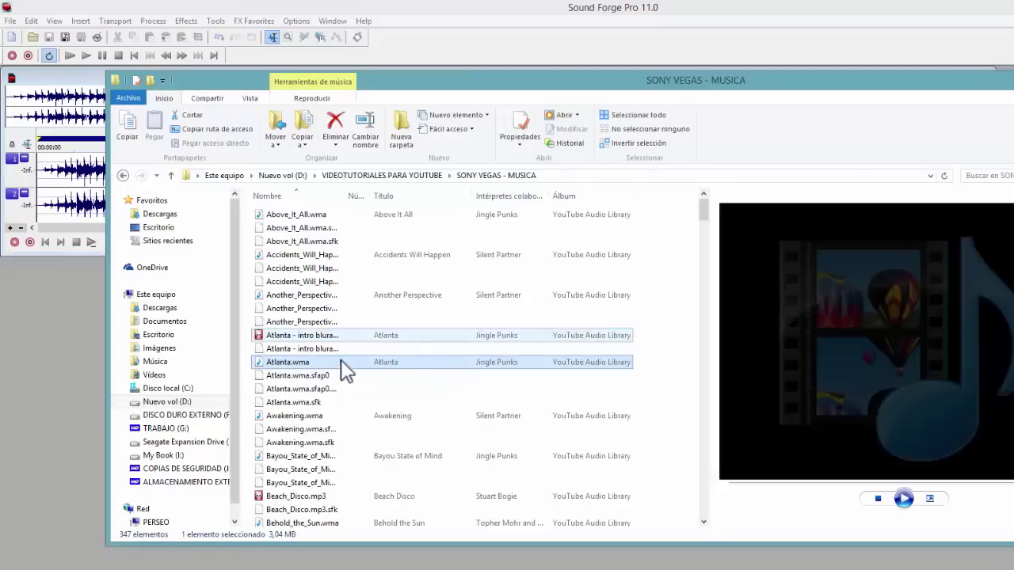
left_click(301, 336)
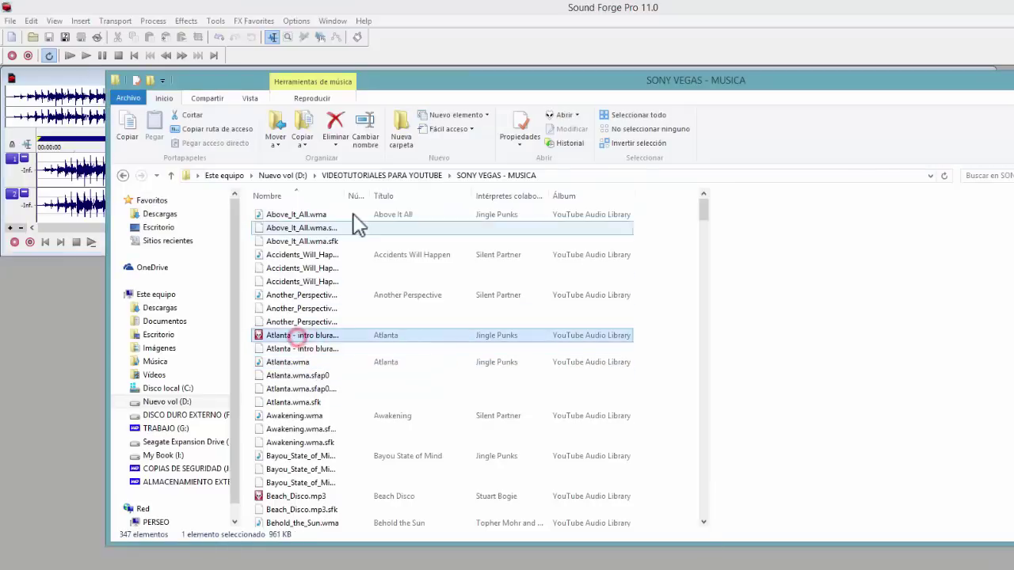
left_click_drag(346, 194, 401, 195)
left_click(273, 363)
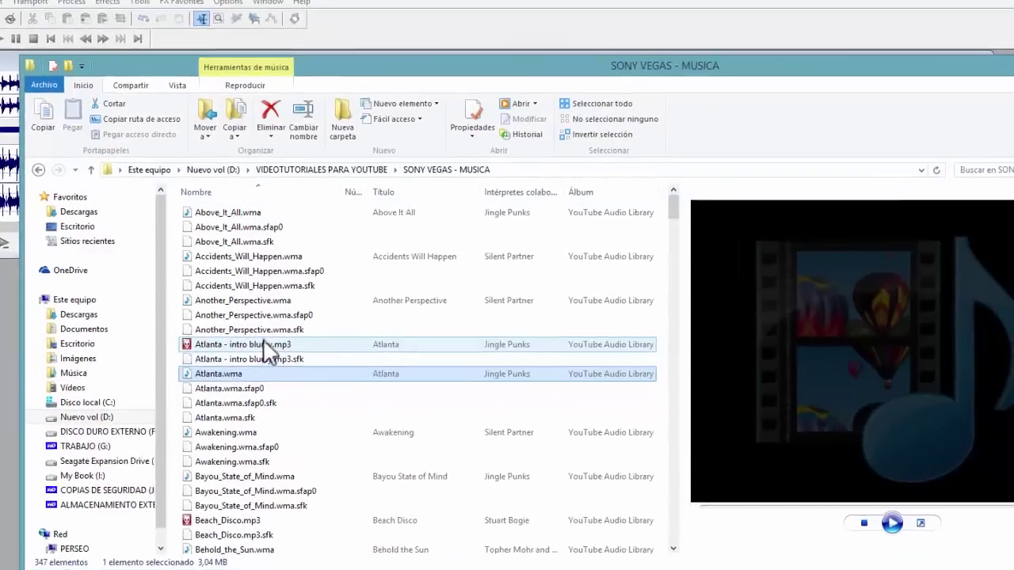
left_click(317, 321)
left_click(324, 336)
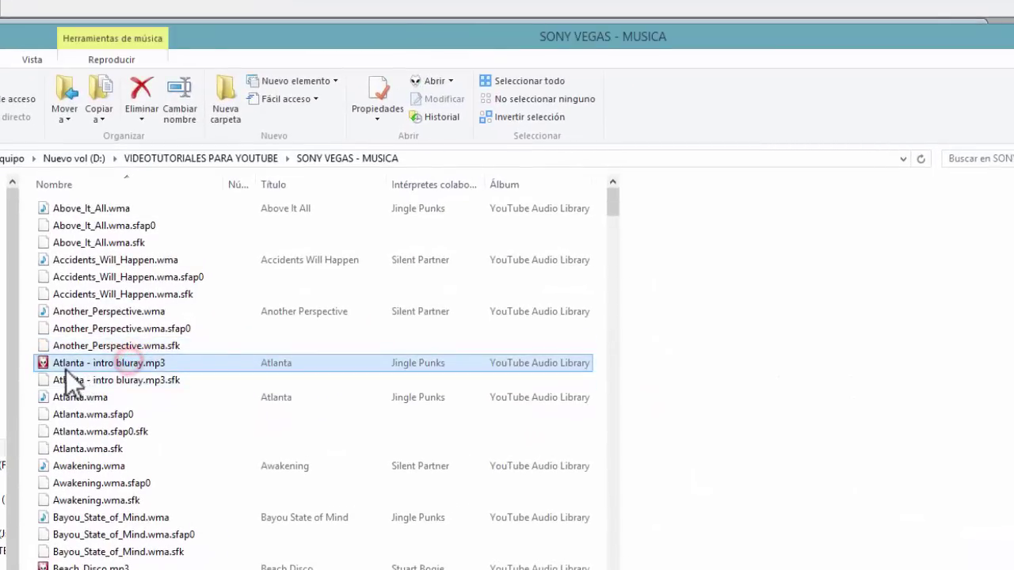
mouse_move(121, 366)
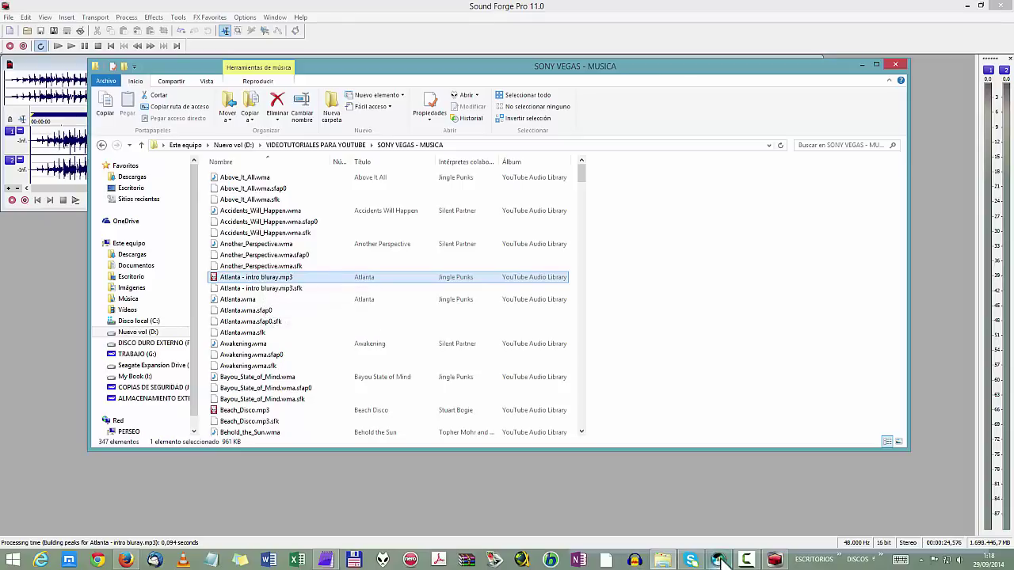
Switch to DVD Architect Pro, preview Atlanta.wma from the SONY VEGAS - MUSICA folder and stop the playback.
left_click(719, 560)
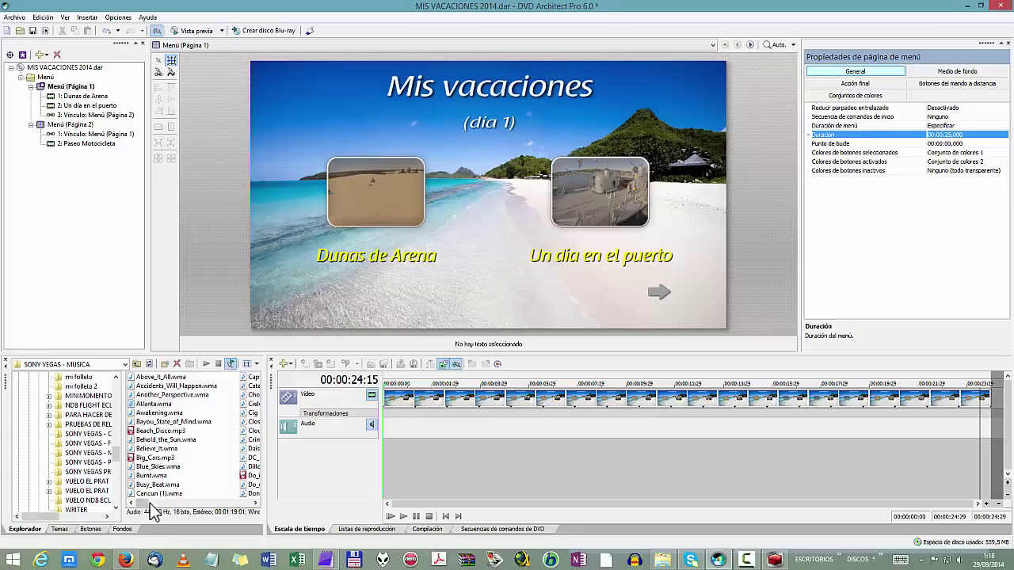
mouse_move(149, 504)
left_mouse_down()
mouse_move(243, 504)
mouse_move(141, 507)
left_mouse_up()
left_click(157, 404)
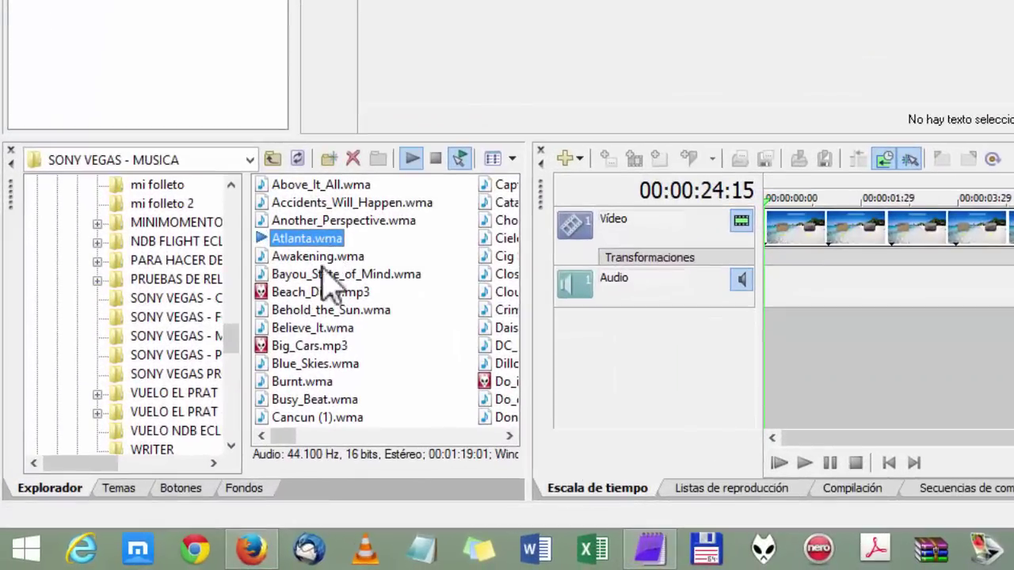
left_click(436, 159)
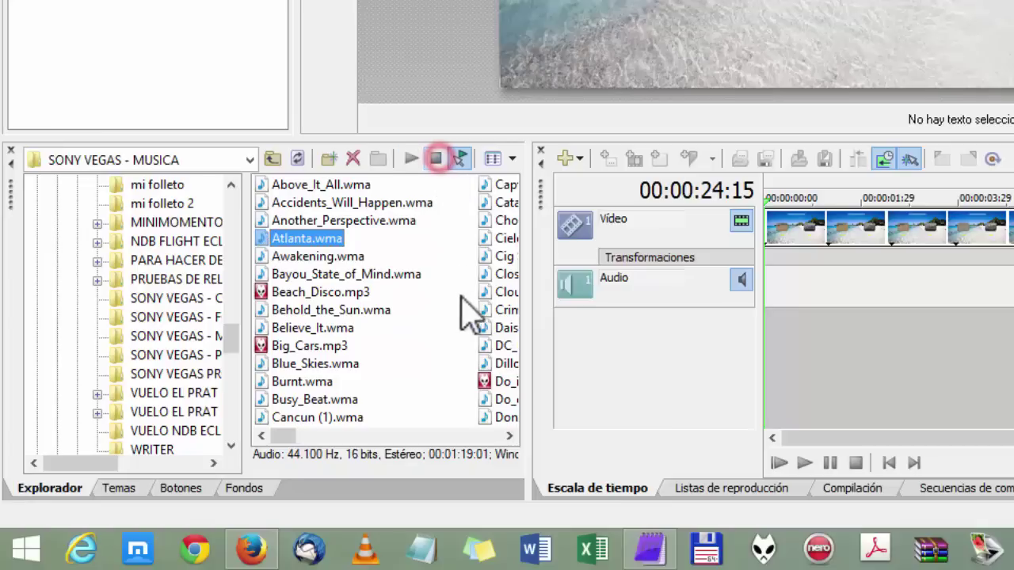
Refresh the folder's file list and place "Atlanta - intro bluray.mp3" on the menu's audio track.
key("F5")
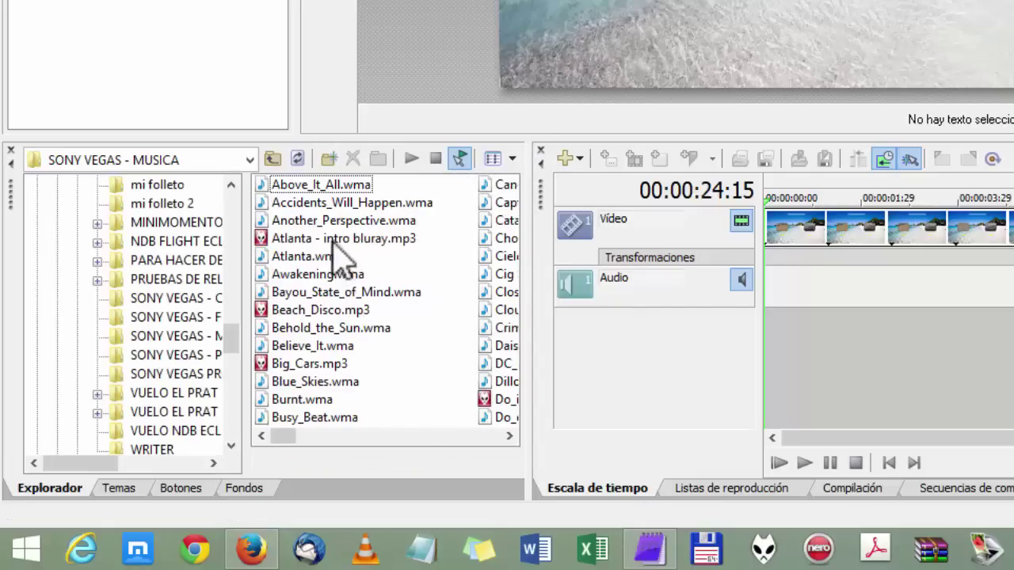
left_click(291, 240)
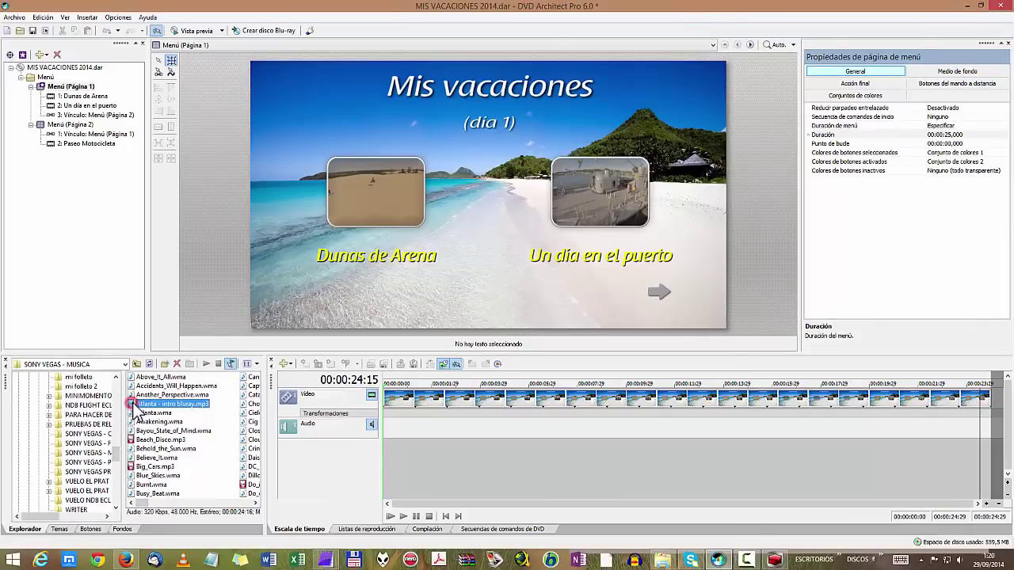
left_click_drag(135, 406, 401, 436)
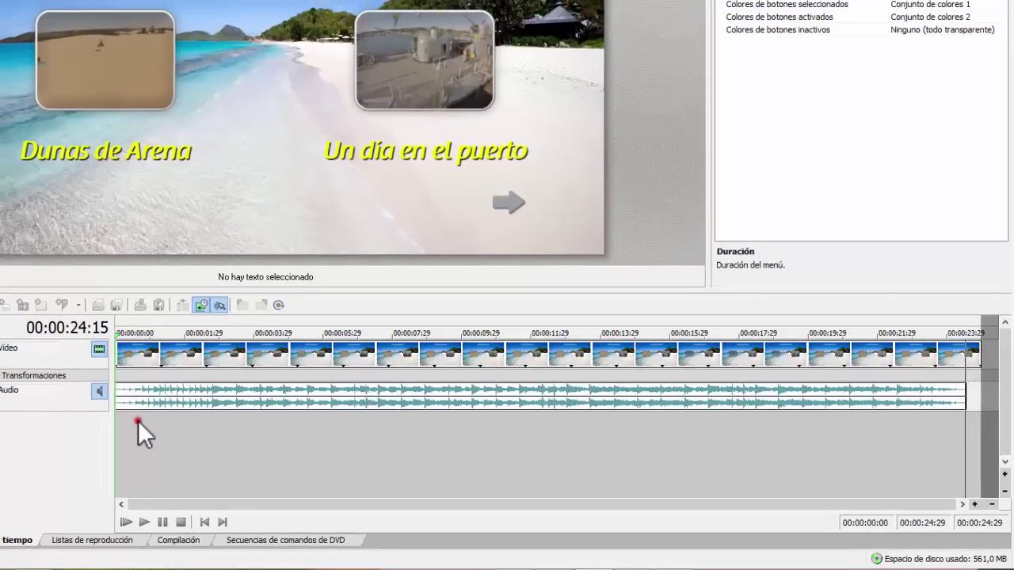
Check the timeline's seconds and frames at several points, finishing with the cursor at the end of the music.
left_click(138, 420)
left_click(95, 329)
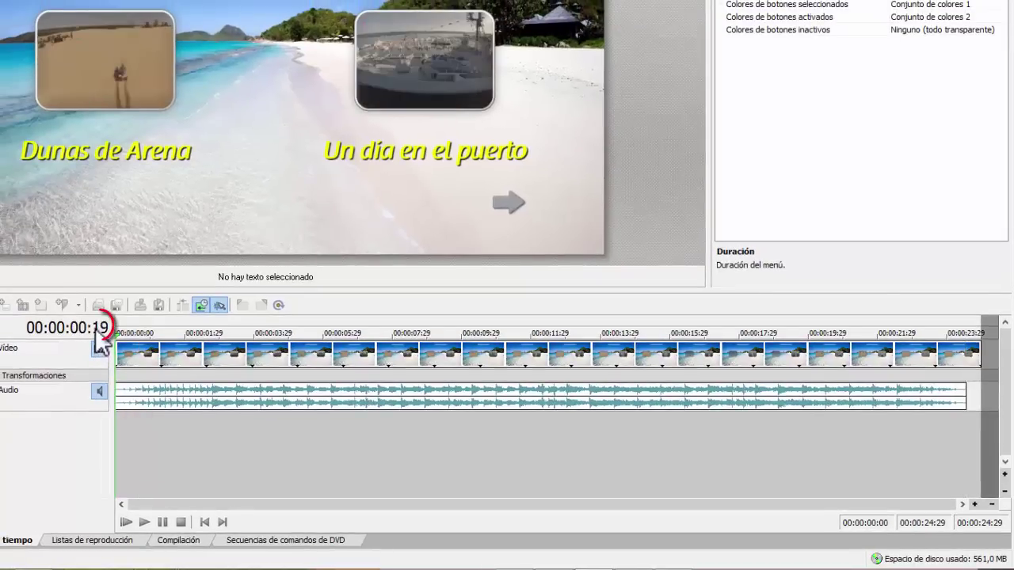
left_click(242, 462)
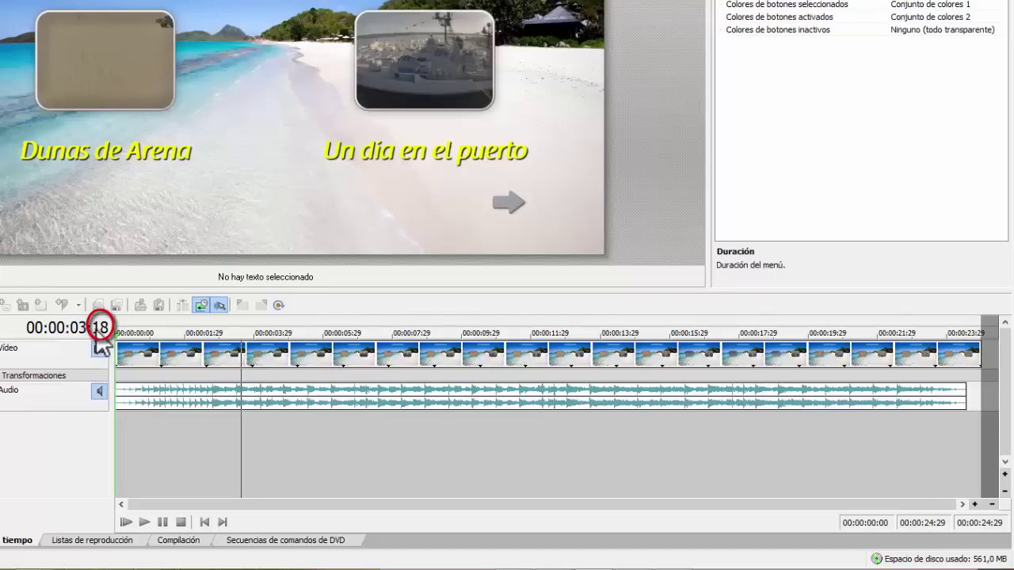
left_click(341, 434)
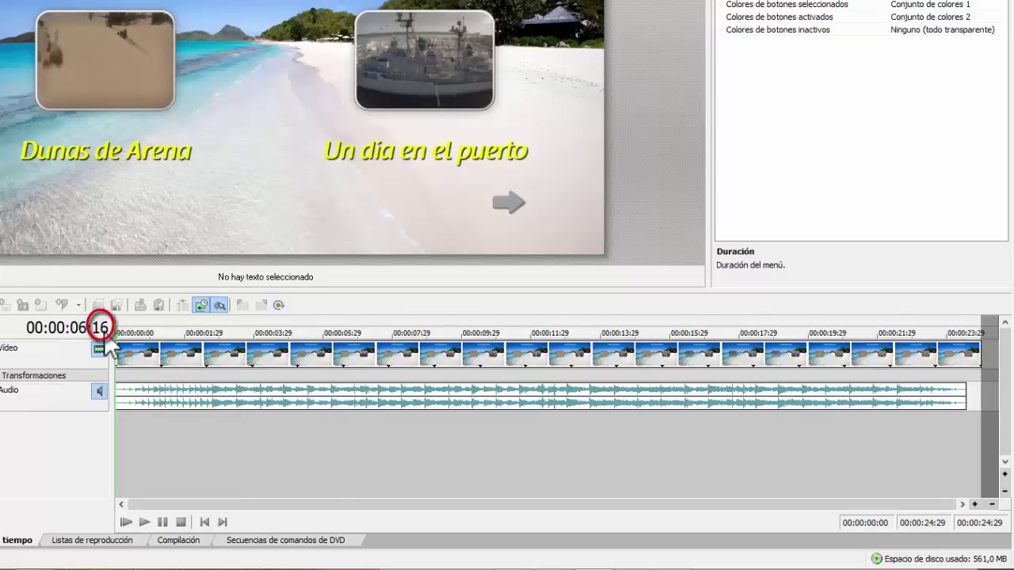
left_click(967, 413)
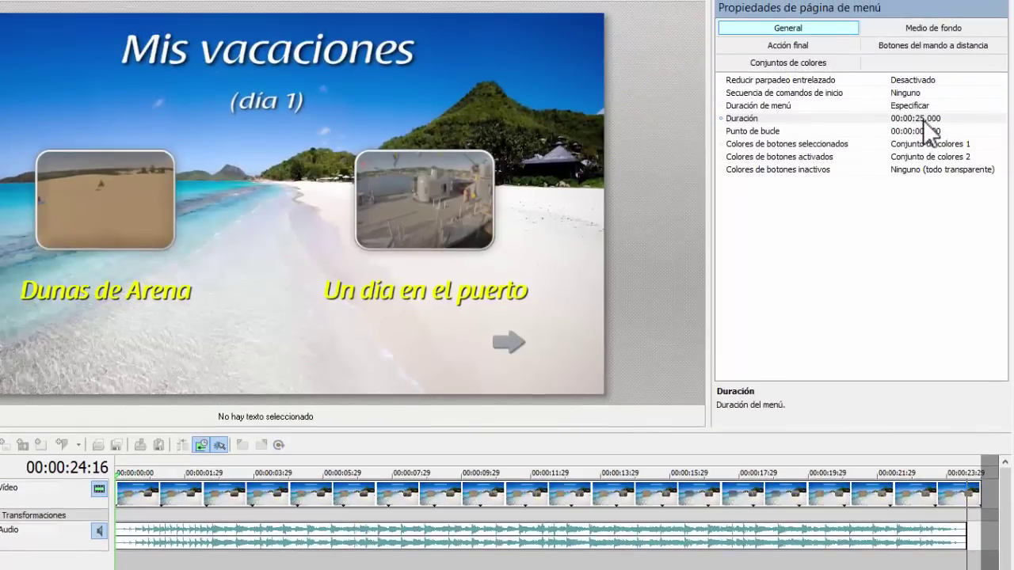
Set the duration of menu page 1 to 00:00:24,160 and play the menu from the start.
left_click(924, 118)
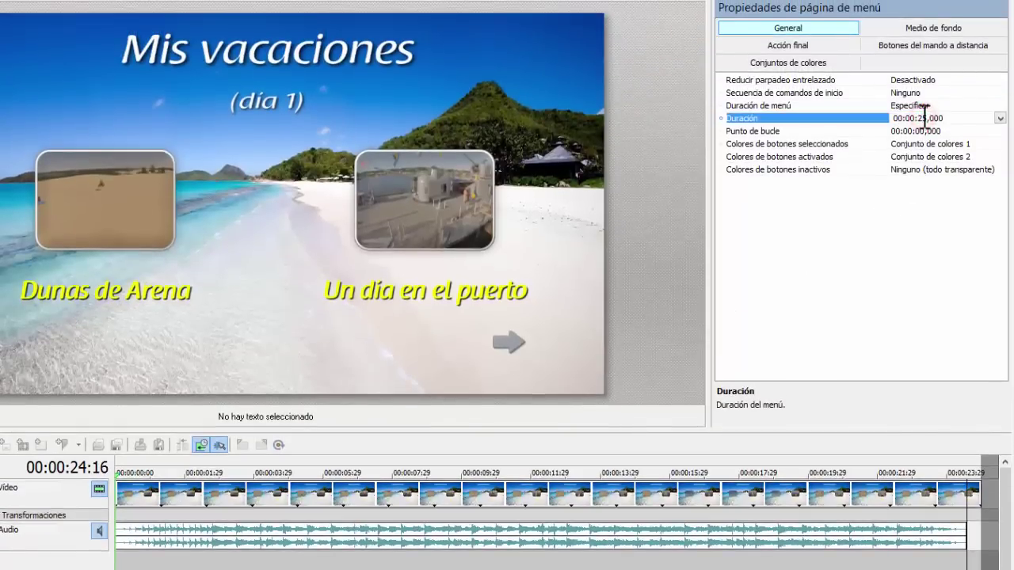
left_click_drag(917, 118, 965, 118)
key("Return")
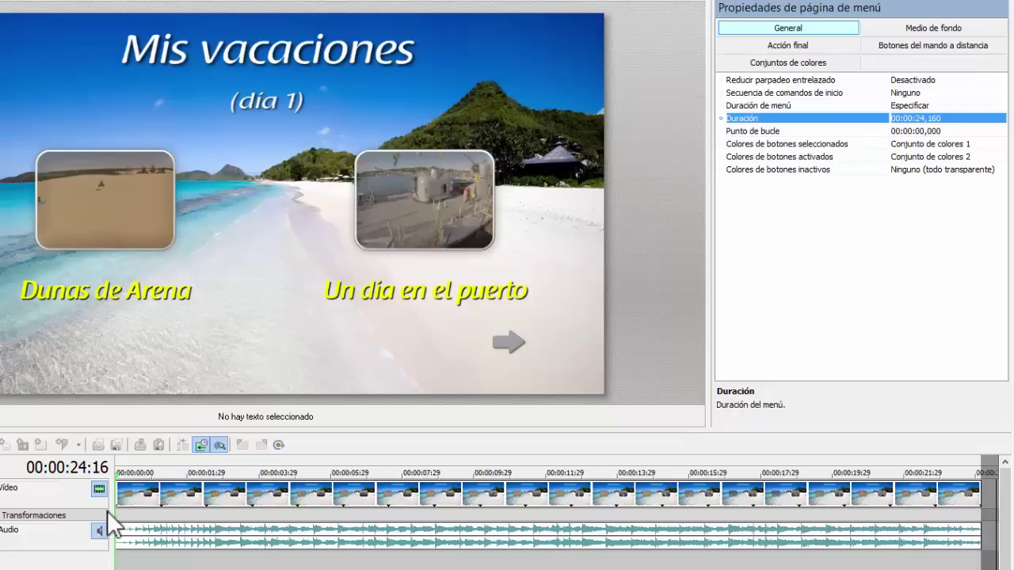
left_click(117, 561)
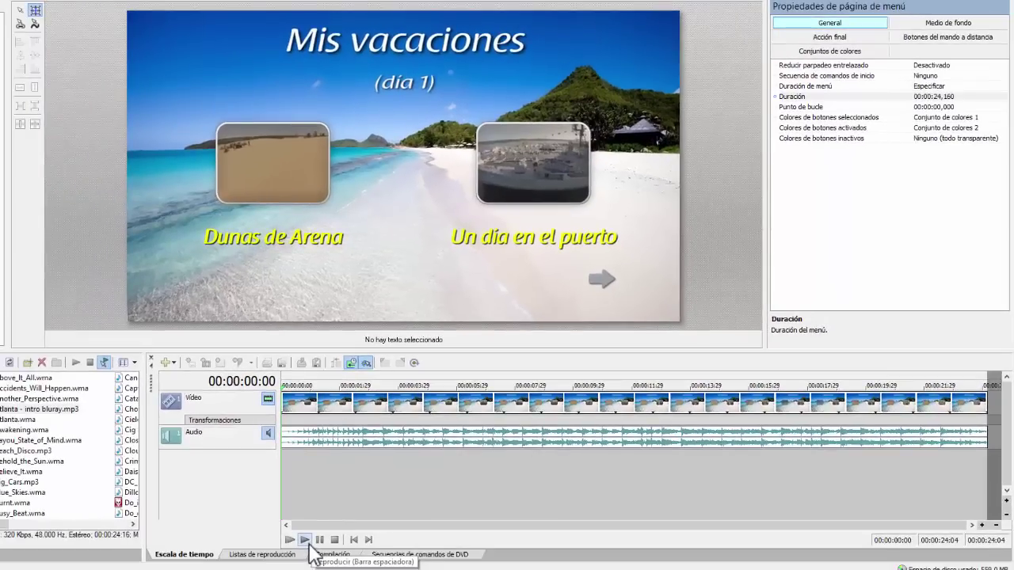
left_click(307, 544)
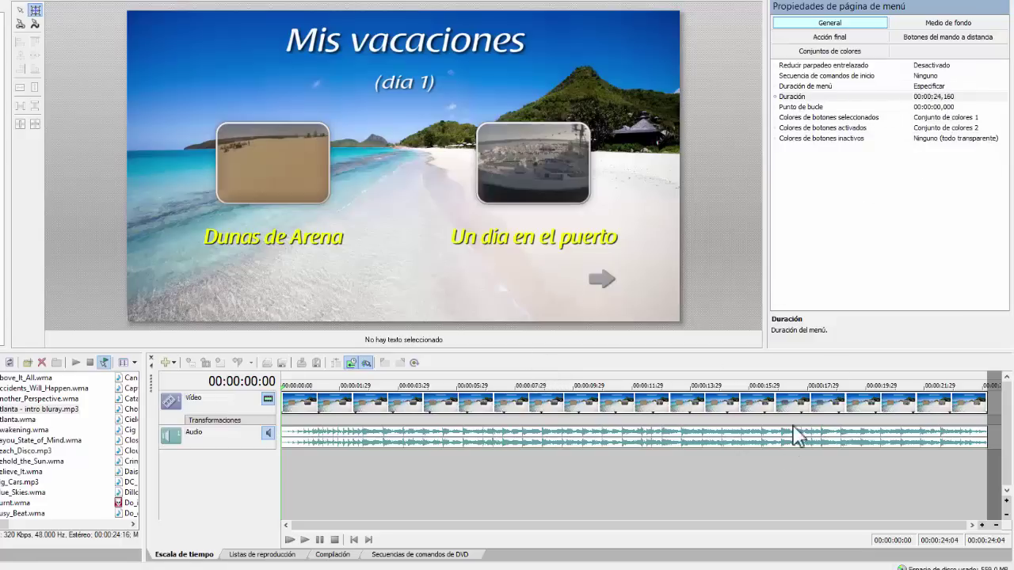
Extend the menu page's duration so it ends at 00:00:24:07, and place the cursor near the end of the music.
left_click(944, 97)
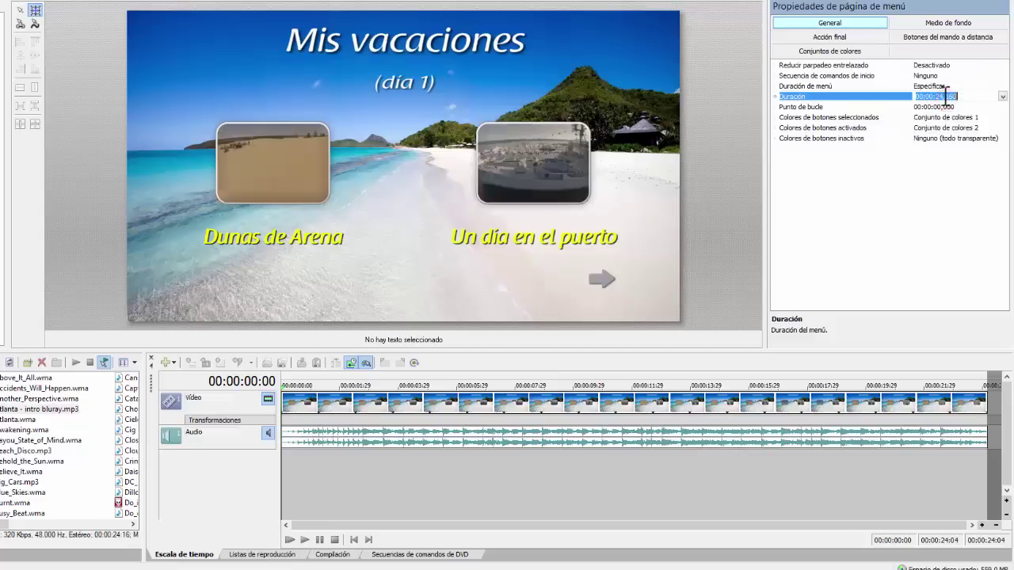
left_click(946, 96)
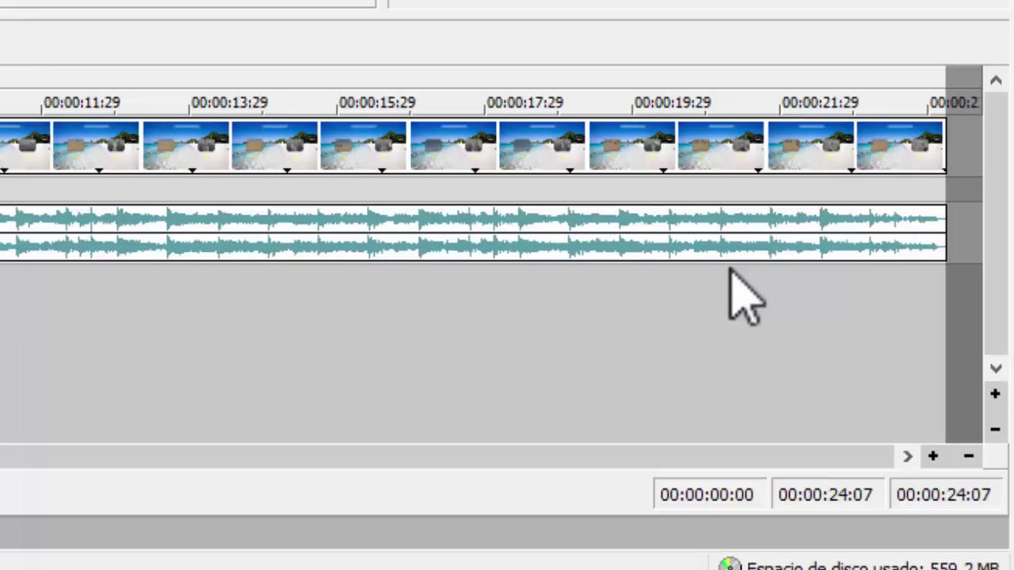
left_click(911, 271)
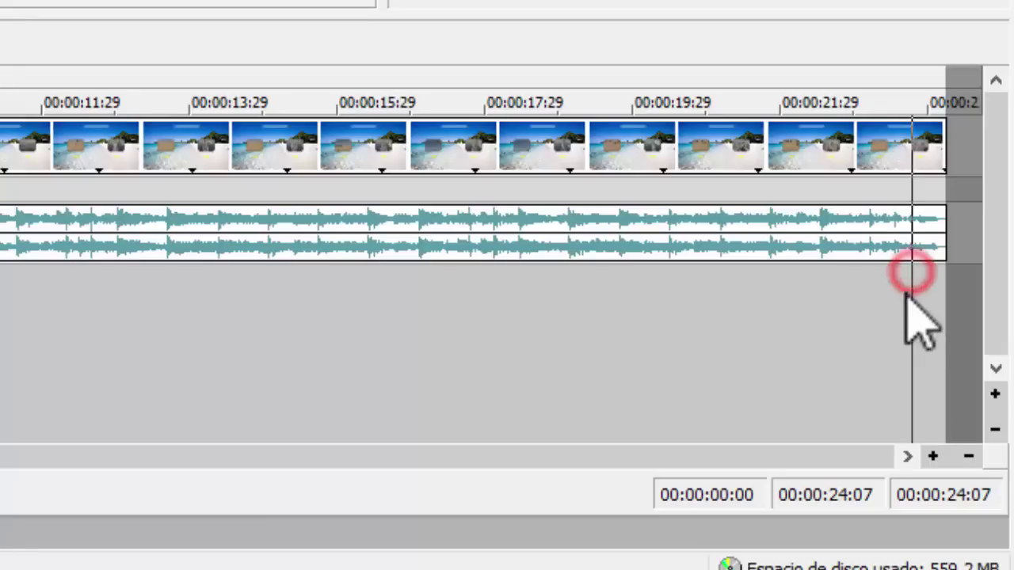
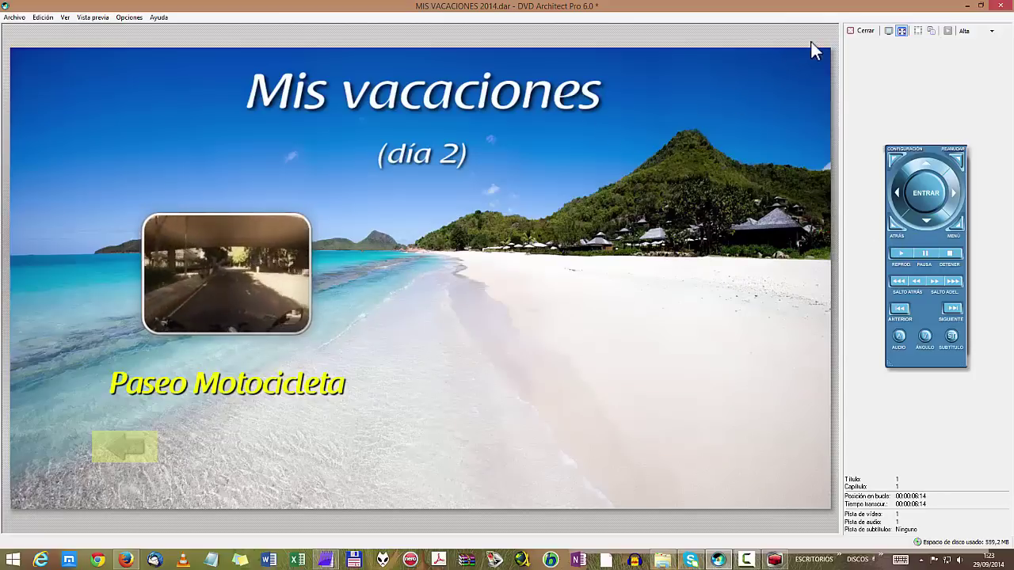
Close the disc preview and check menu page 2 and its timeline before returning to menu page 1.
left_click(866, 31)
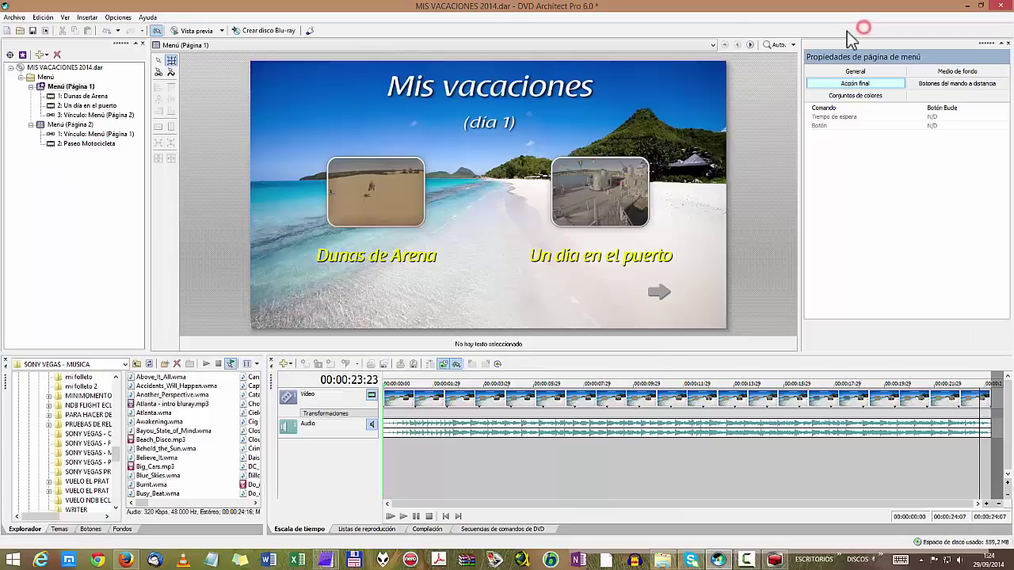
left_click(68, 124)
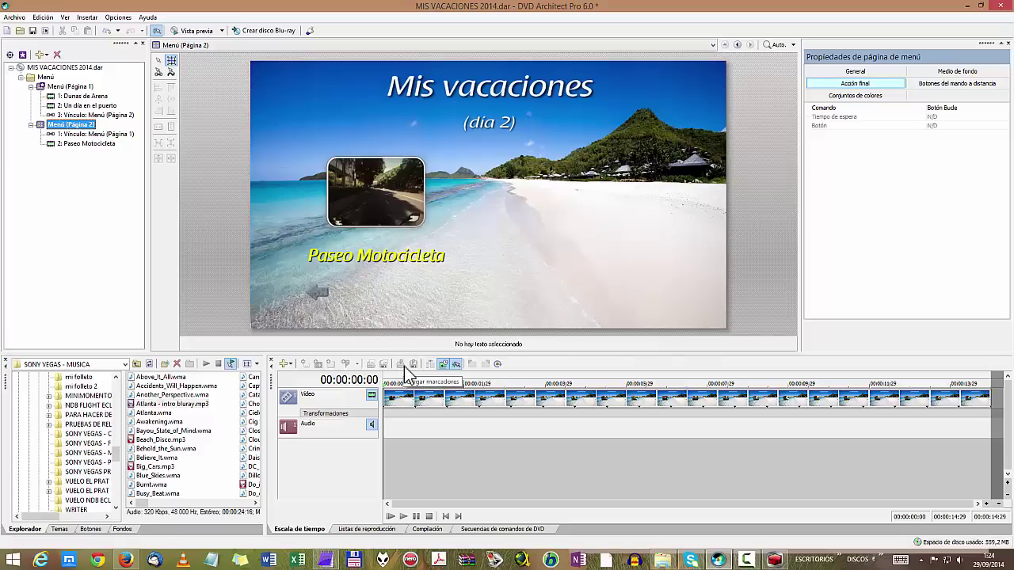
left_click(68, 87)
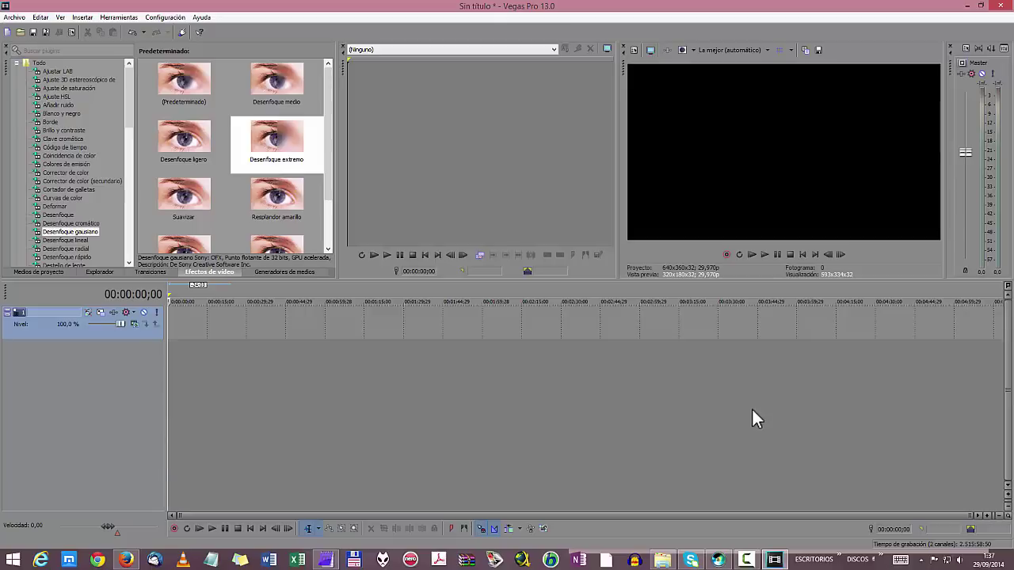
In Vegas Pro, add FLORES BUCLE.mp4 from the SONY VEGAS - PUBLIC DOMAIN VIDEOS folder to the timeline as video and audio tracks.
left_click(672, 561)
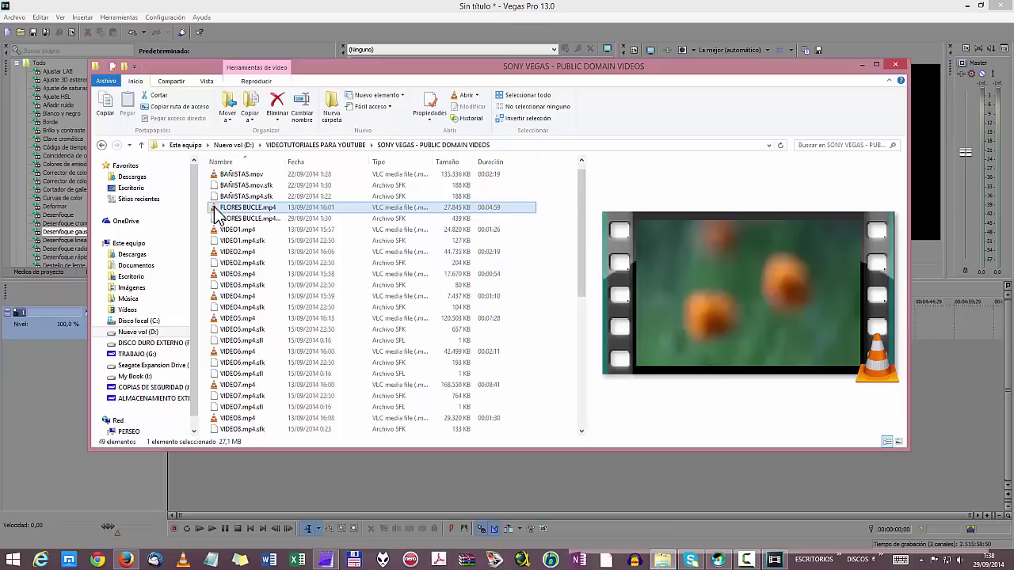
left_click(214, 210)
left_click_drag(221, 215, 319, 473)
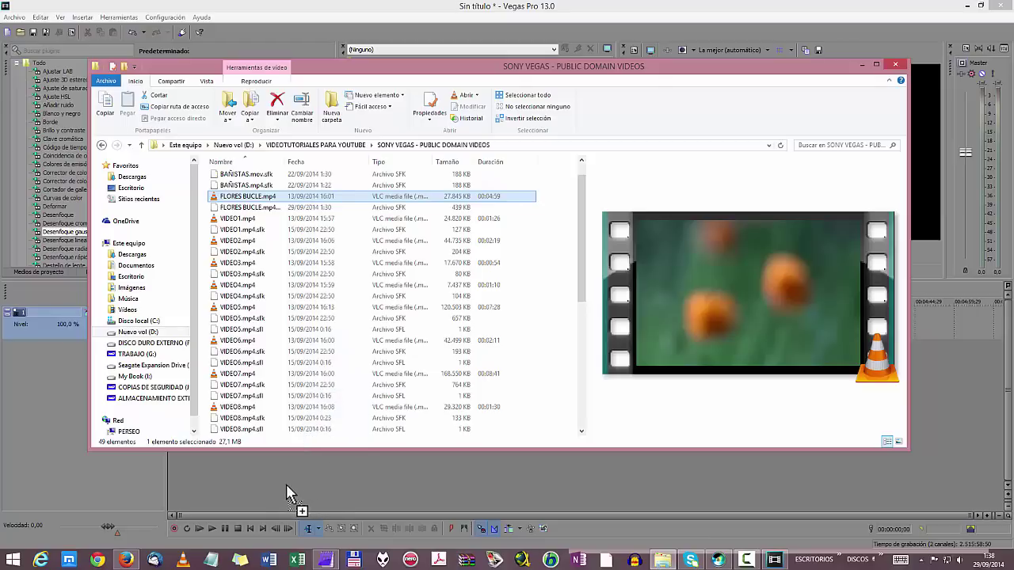
left_click_drag(213, 474, 200, 473)
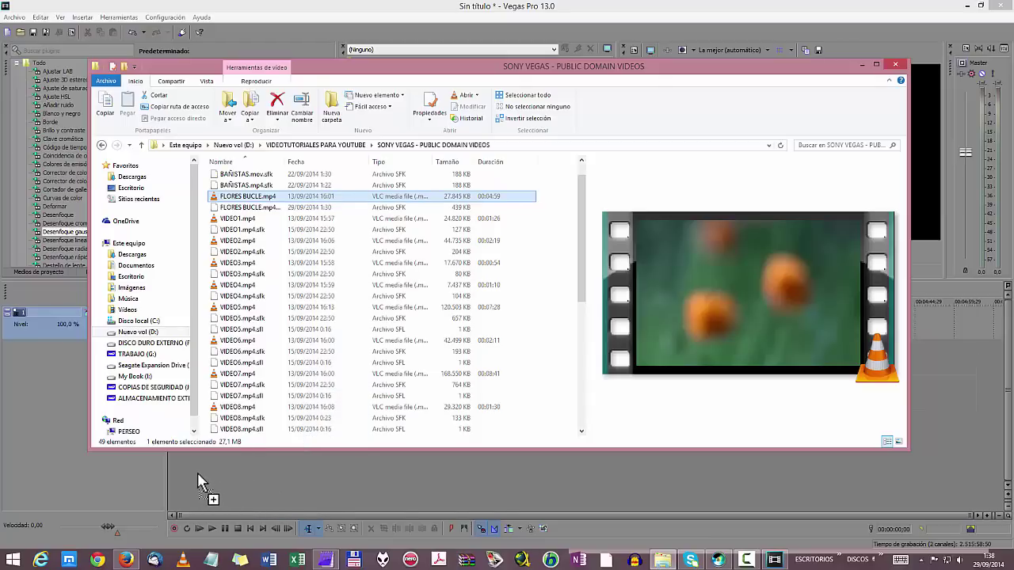
left_click_drag(198, 472, 197, 472)
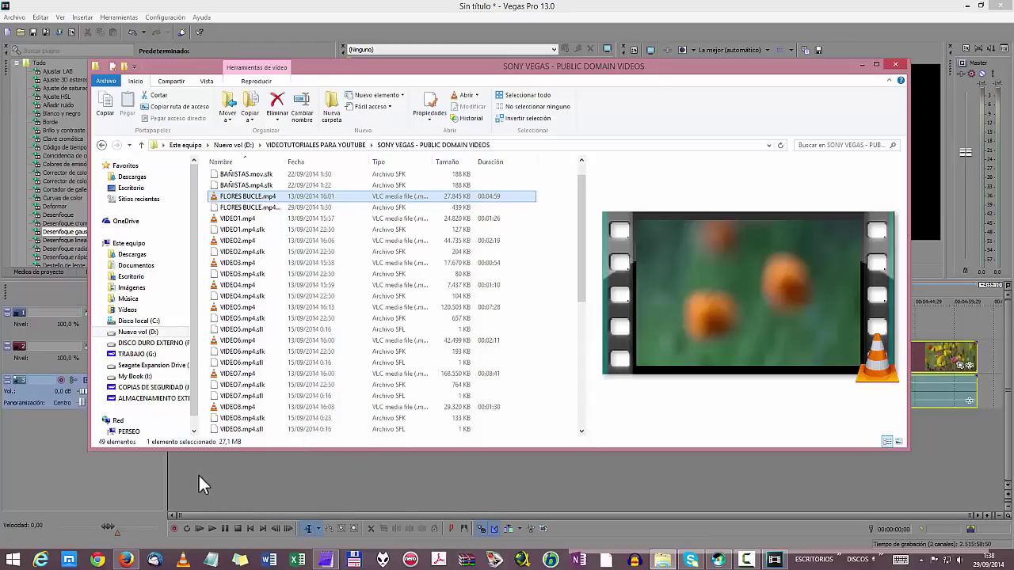
left_click(198, 474)
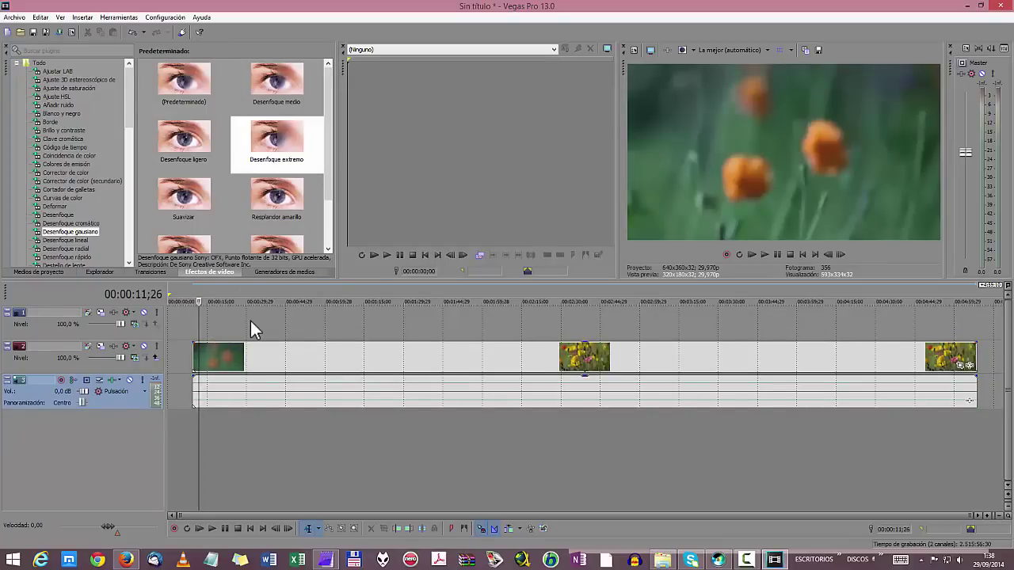
Delete the empty video track above the flowers clip.
left_click(283, 390)
left_click(315, 348)
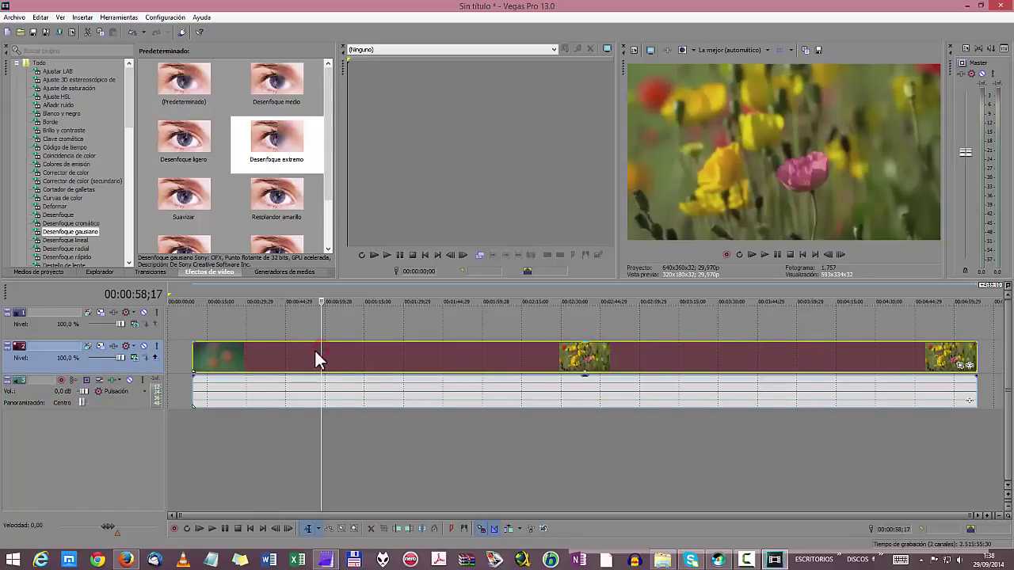
left_click(219, 324)
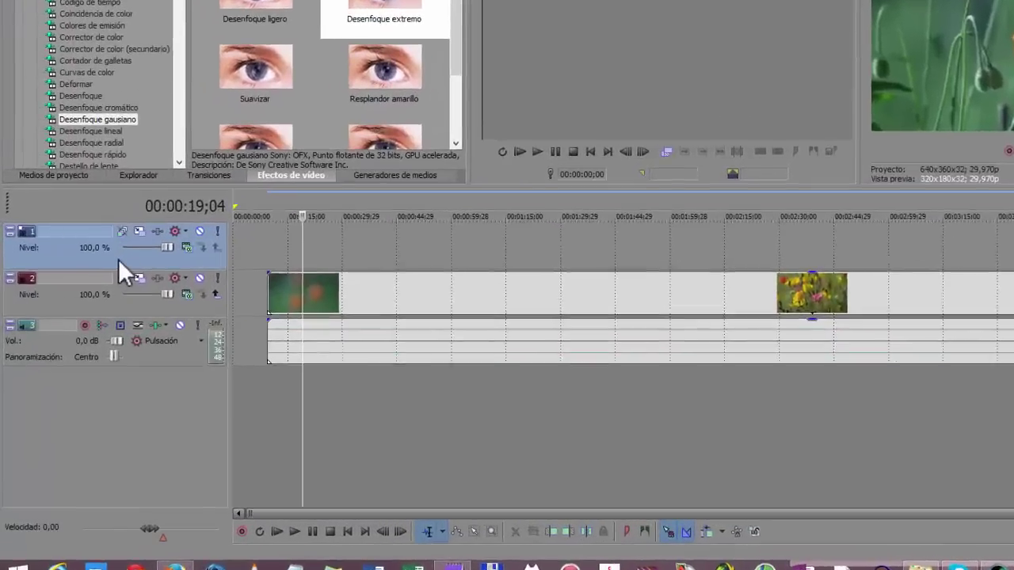
right_click(118, 259)
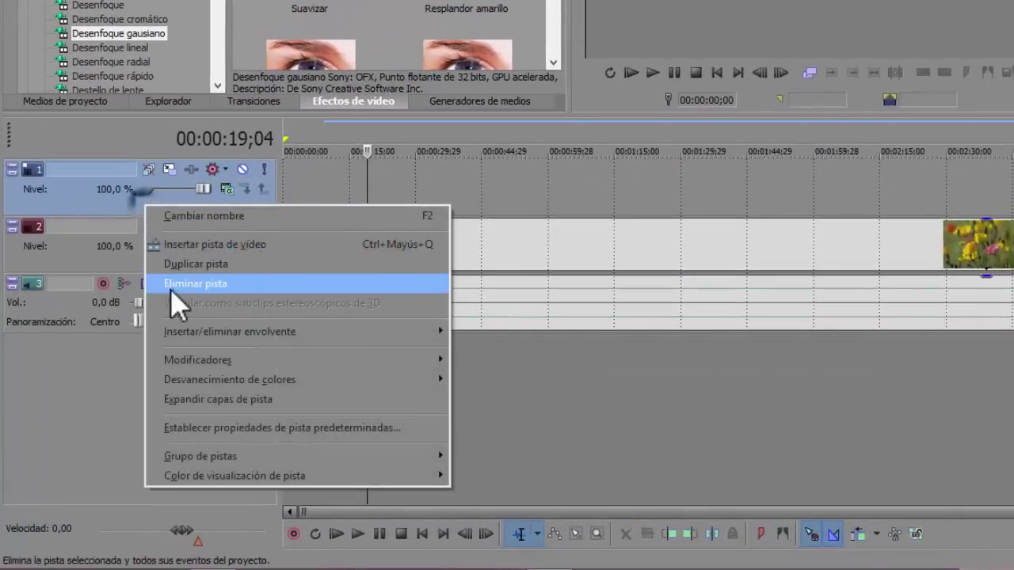
left_click(140, 325)
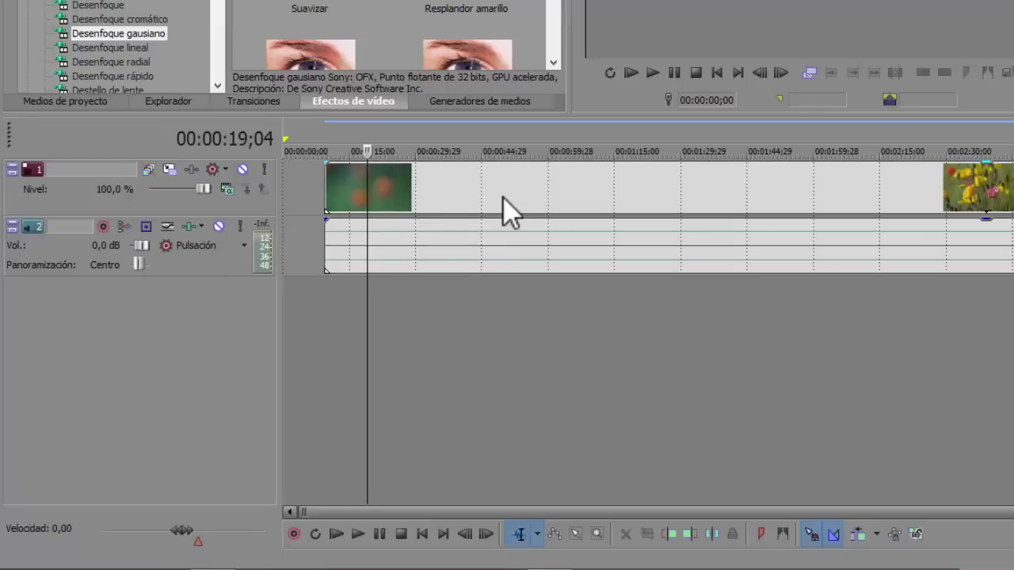
Select the clip's video and audio events separately and together to check whether they are grouped.
left_click(621, 194)
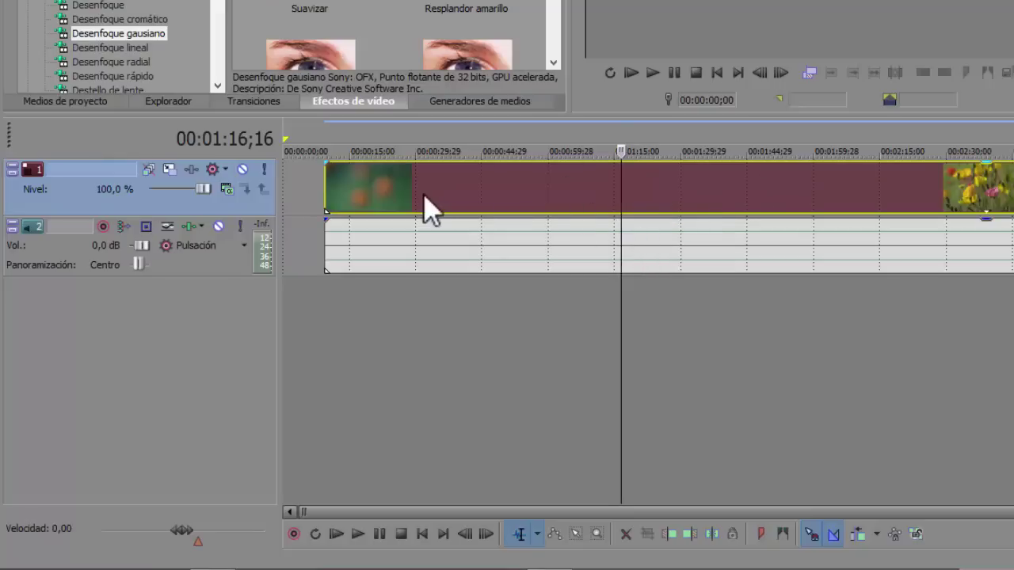
left_click(838, 241)
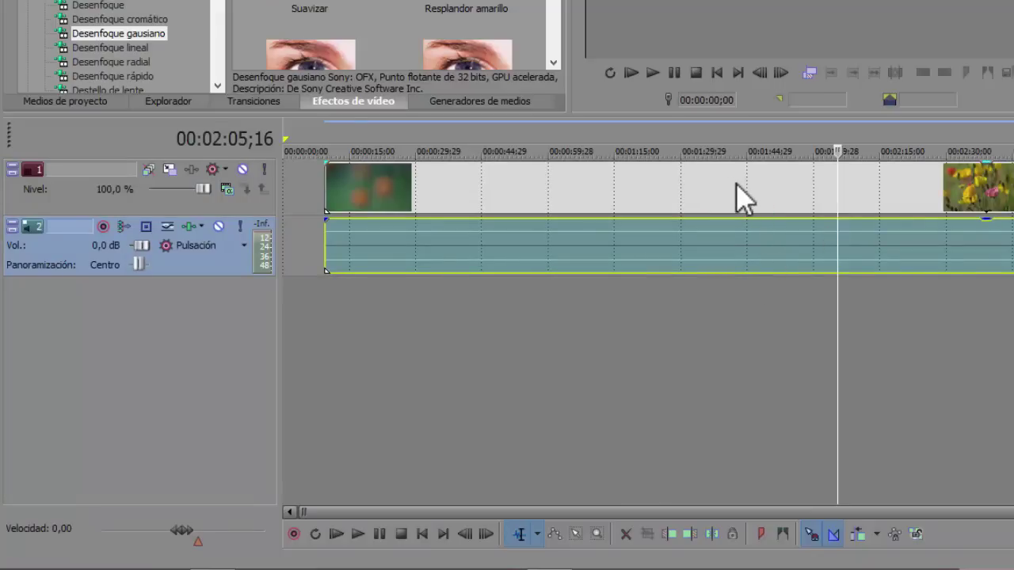
left_click(503, 253)
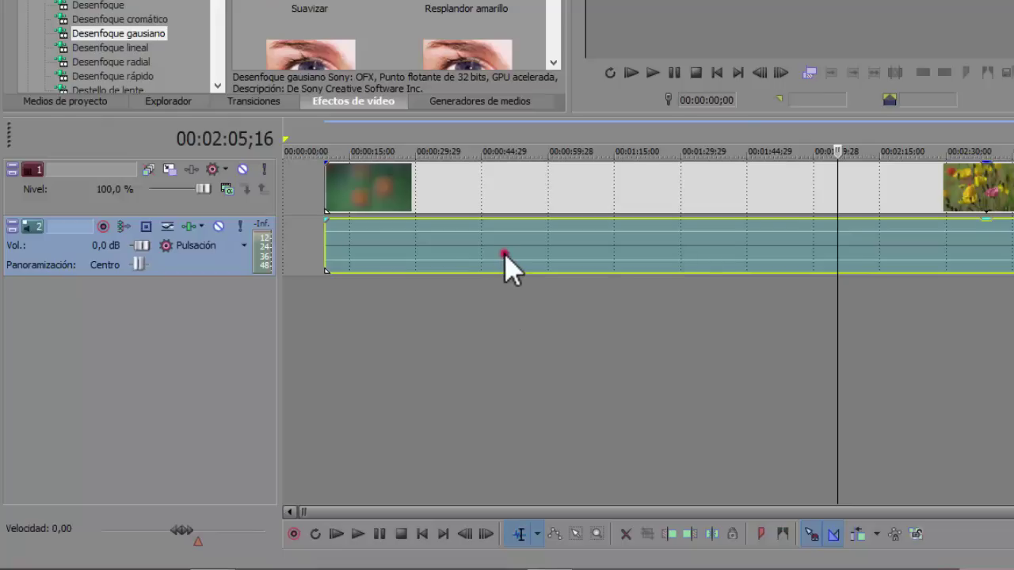
left_click(521, 191)
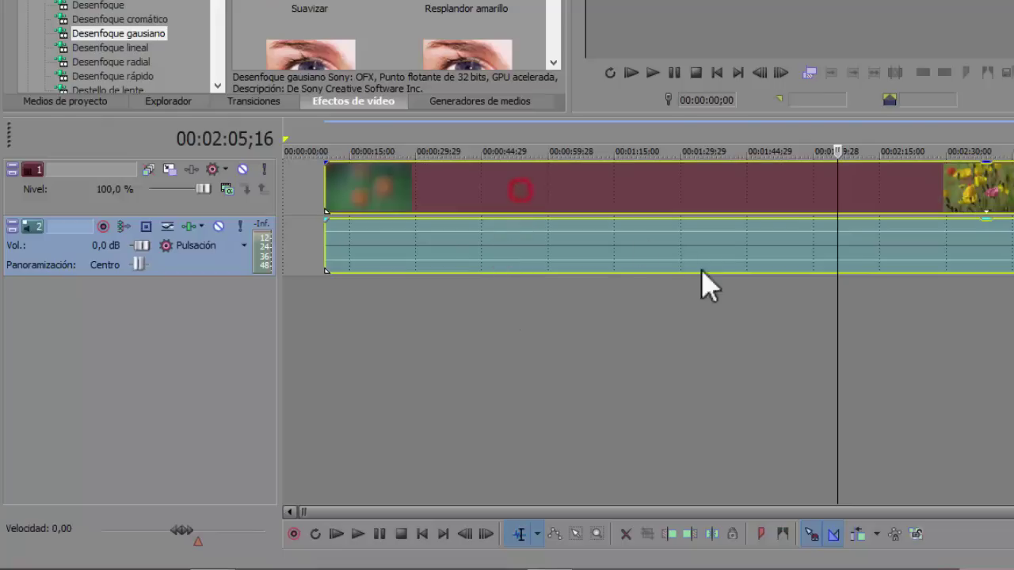
left_click(661, 193)
left_click(623, 253)
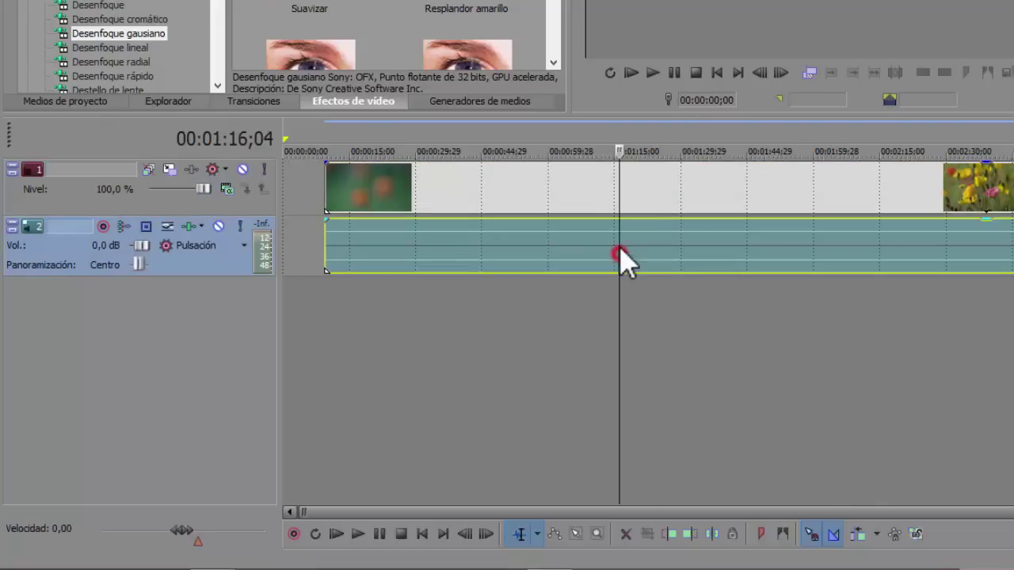
left_click(697, 184)
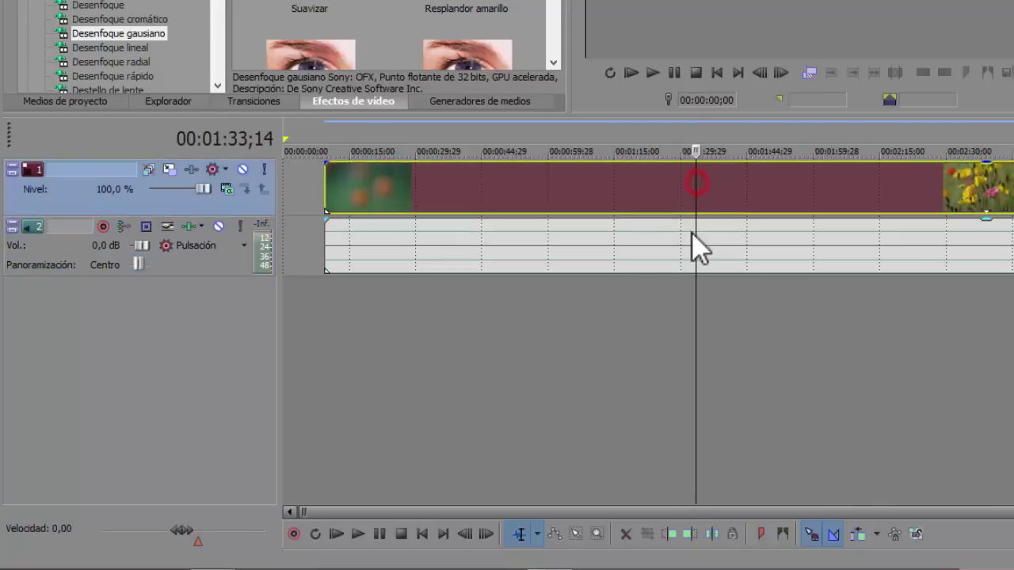
left_click(733, 244)
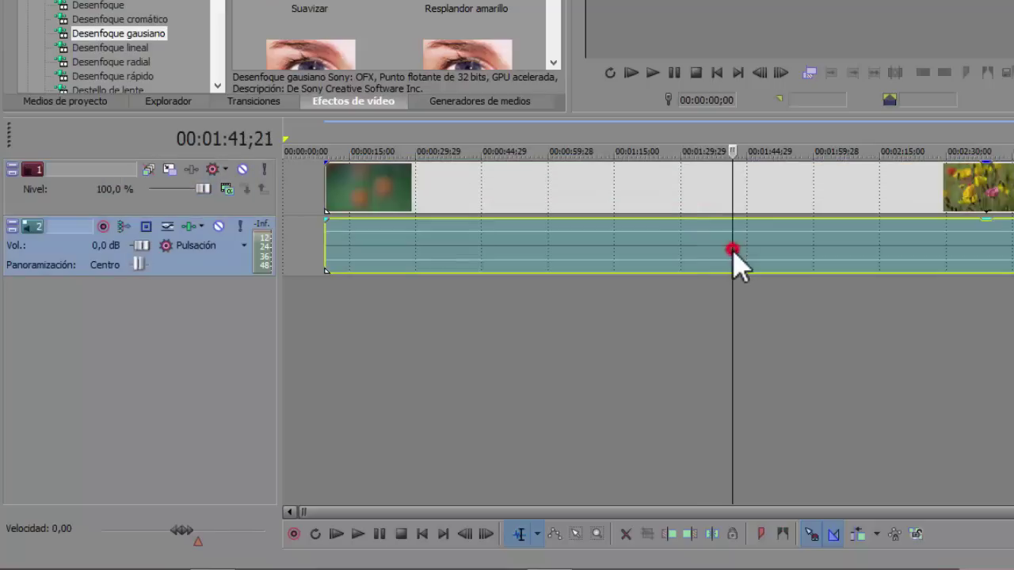
Delete the audio track of the flowers clip.
right_click(186, 265)
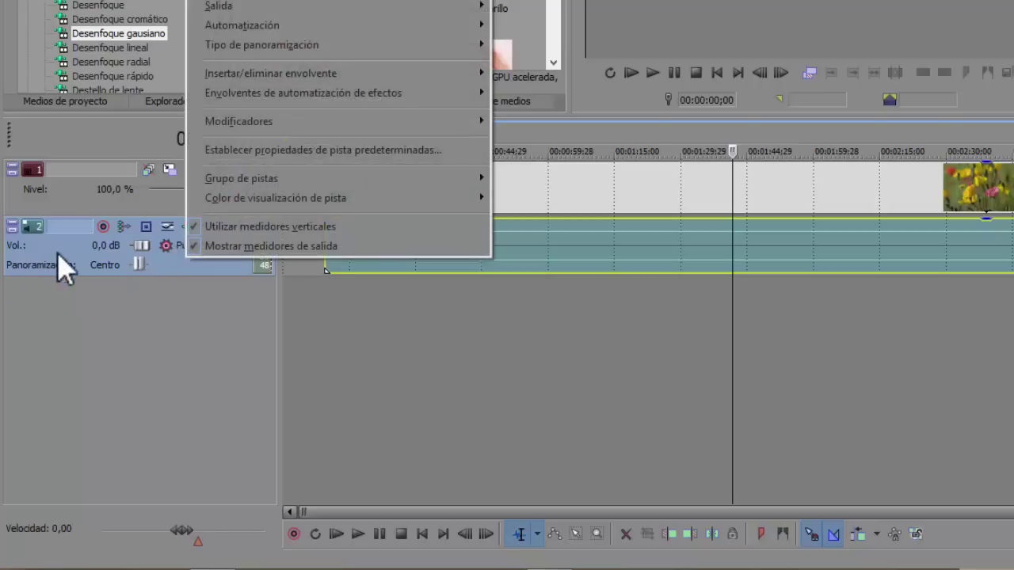
left_click(64, 199)
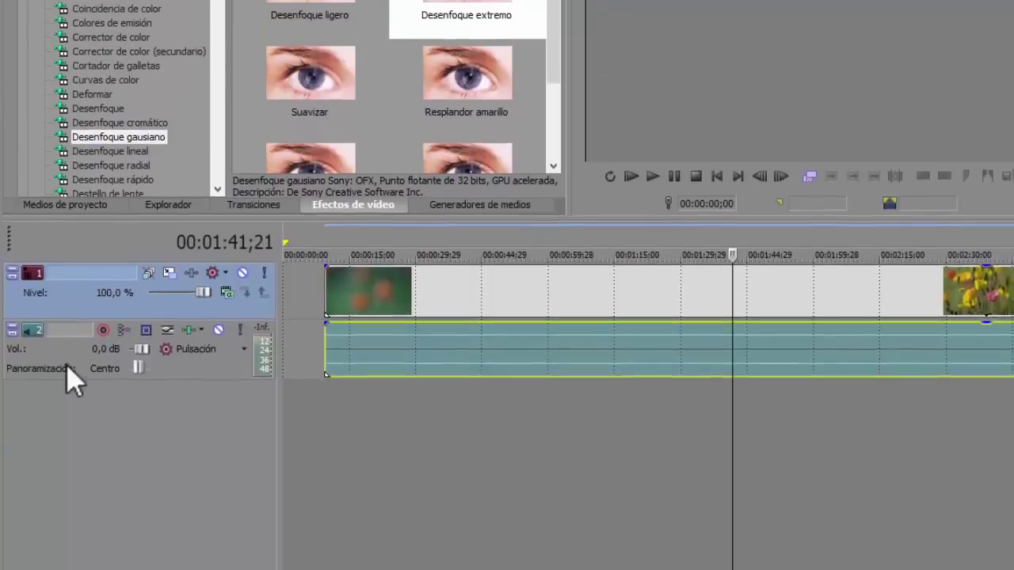
left_click(68, 267)
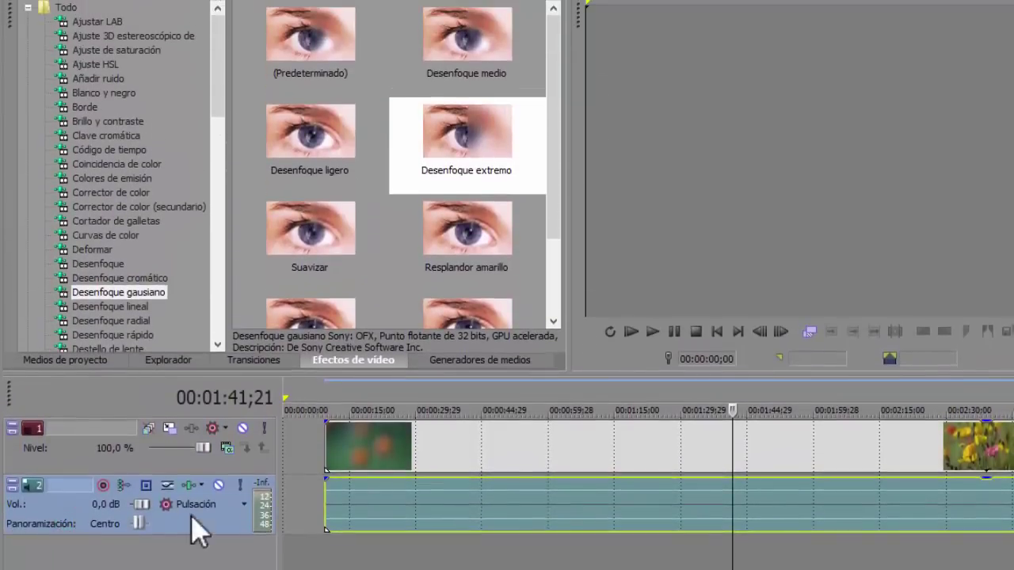
right_click(159, 525)
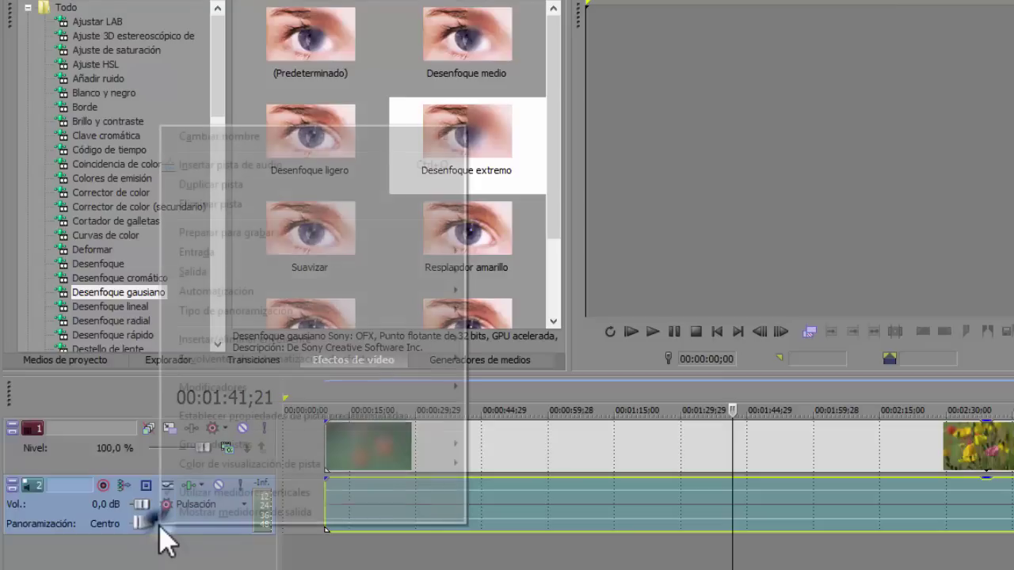
left_click(208, 203)
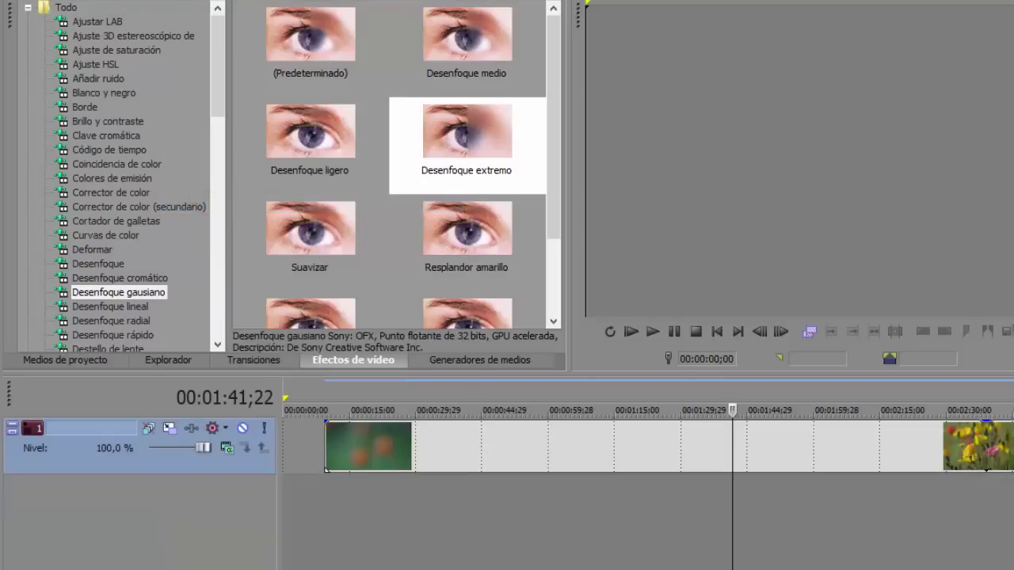
Move the flowers video clip to the start of the timeline.
left_click_drag(838, 446, 787, 470)
left_click(867, 487)
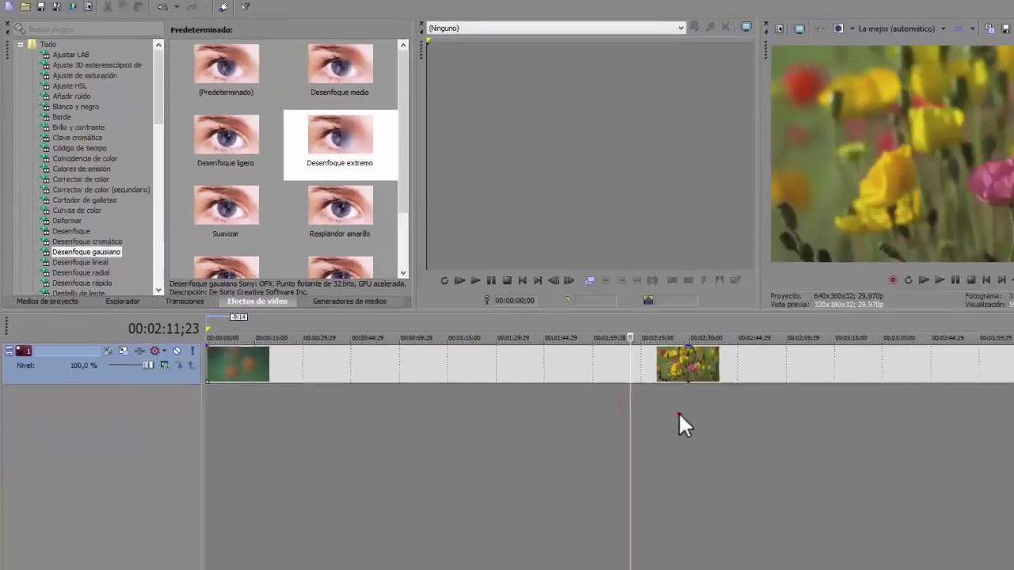
Locate the shot change to the yellow flowers at 00:02:09;04, play the clip from there and stop the playback.
left_click(678, 411)
left_click(767, 406)
left_click(661, 418)
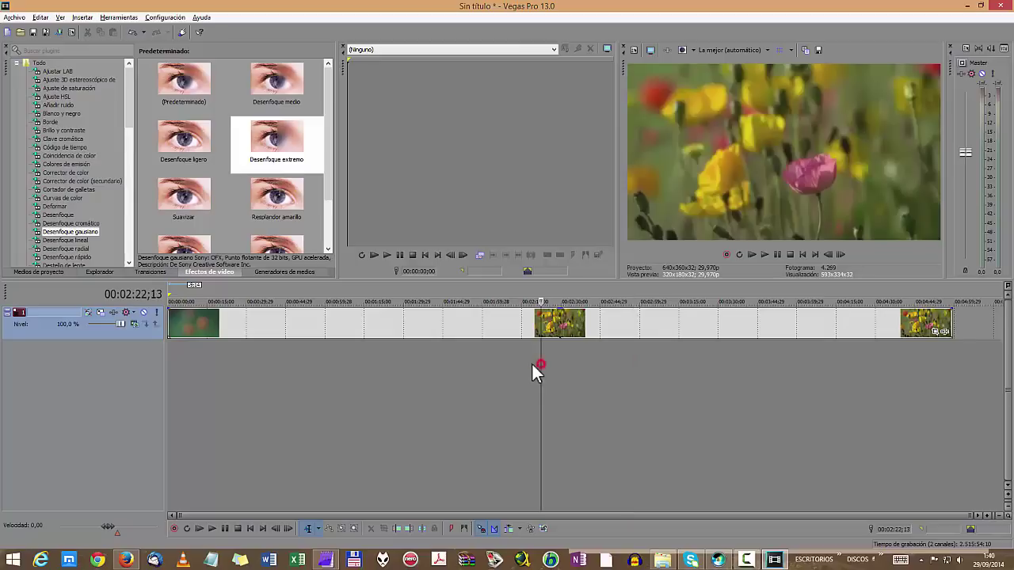
left_click(626, 396)
left_click(476, 351)
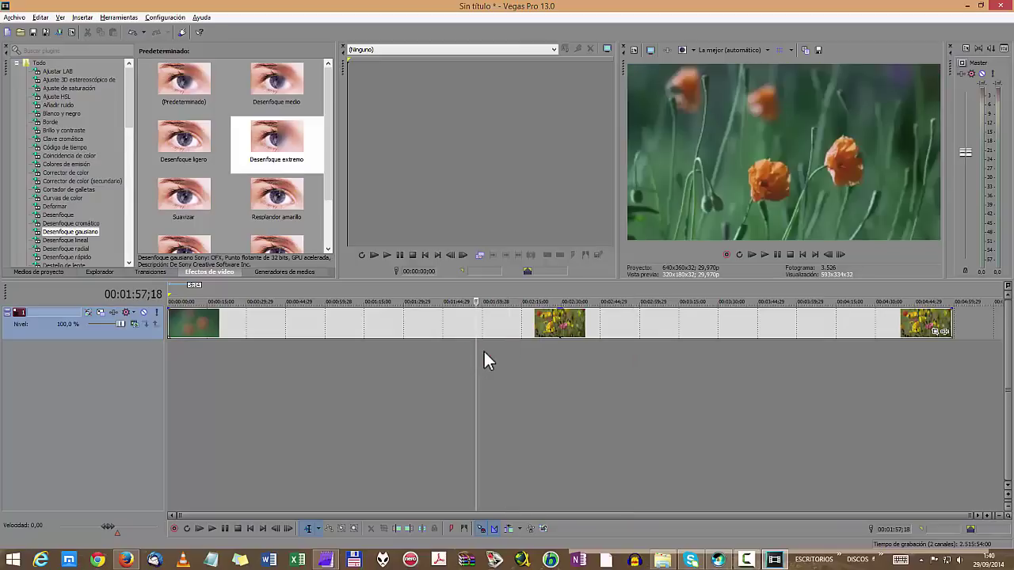
left_click(484, 351)
left_click(496, 352)
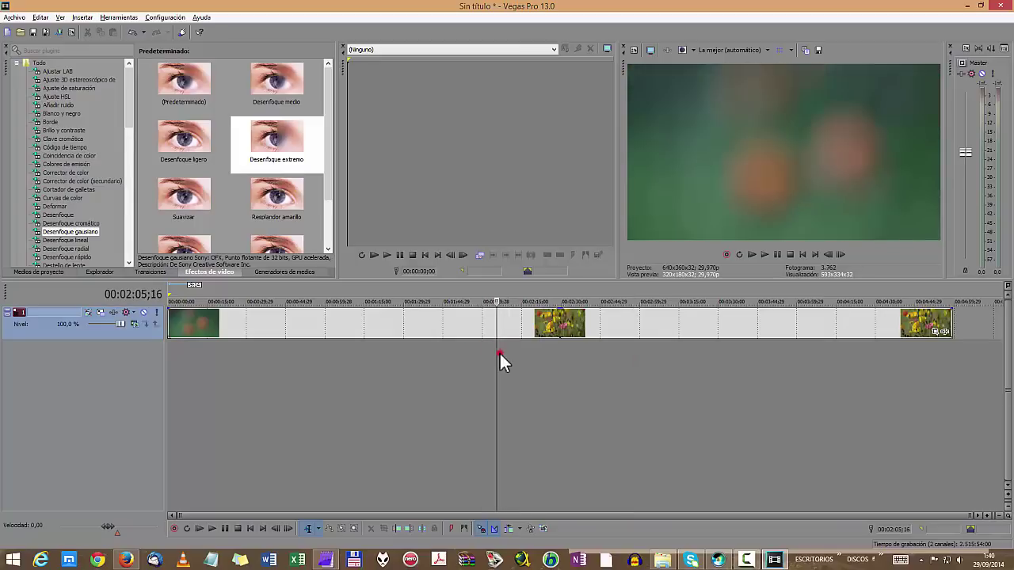
left_click(500, 352)
left_click(506, 357)
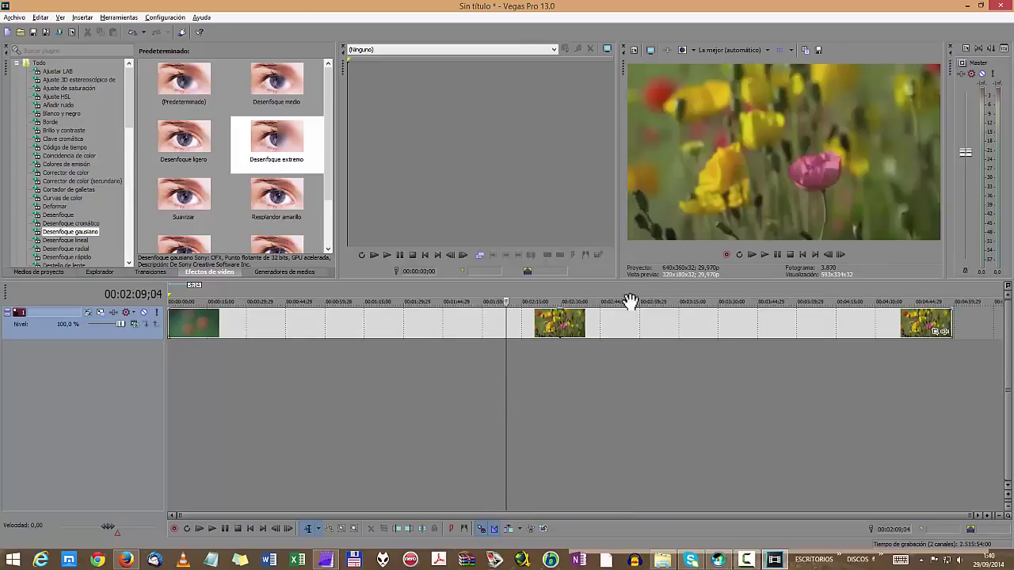
left_click(764, 255)
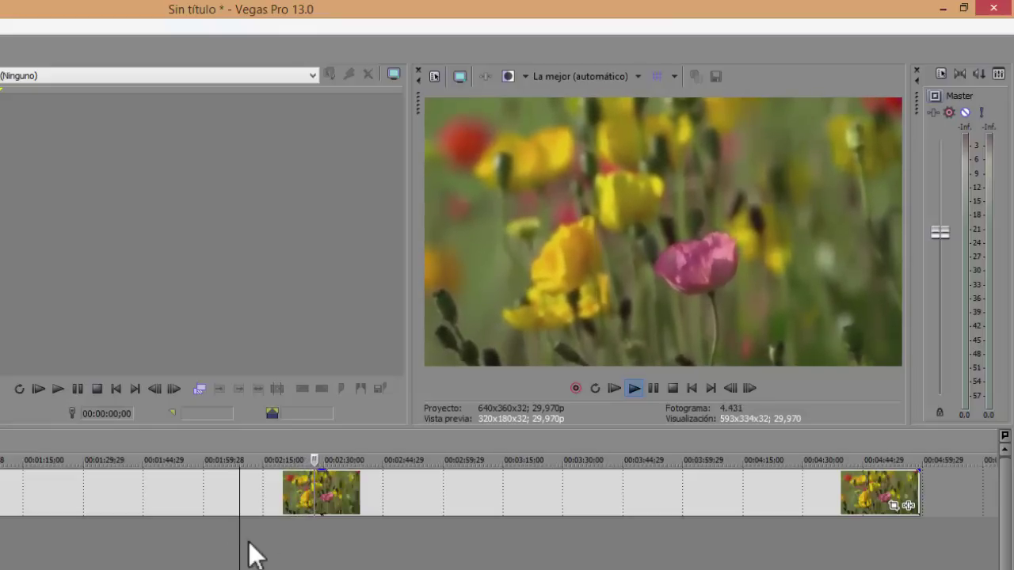
left_click(673, 388)
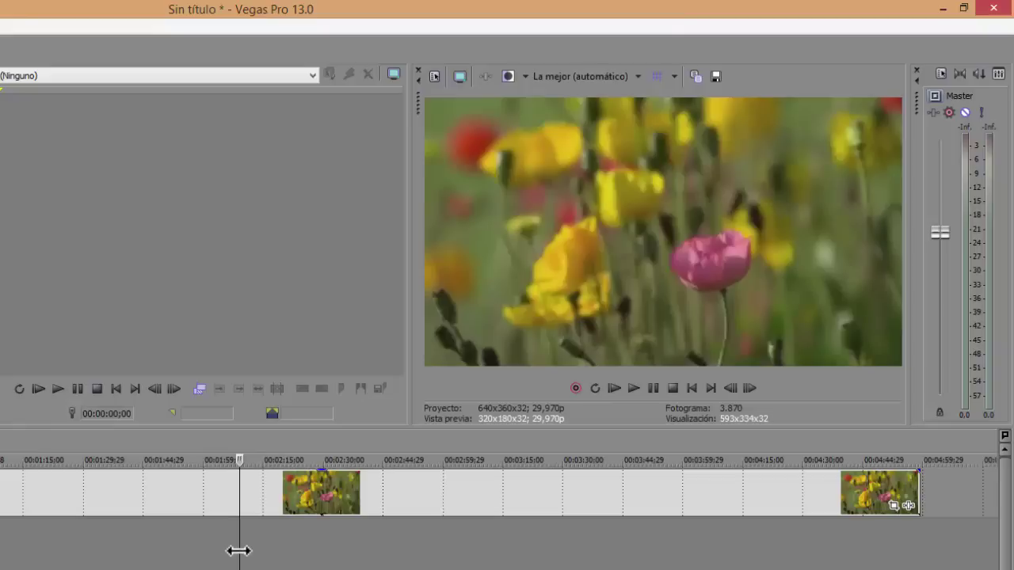
Play the yellow flowers shot from its start, stop the playback and mark its first few seconds as a time selection.
left_click(633, 388)
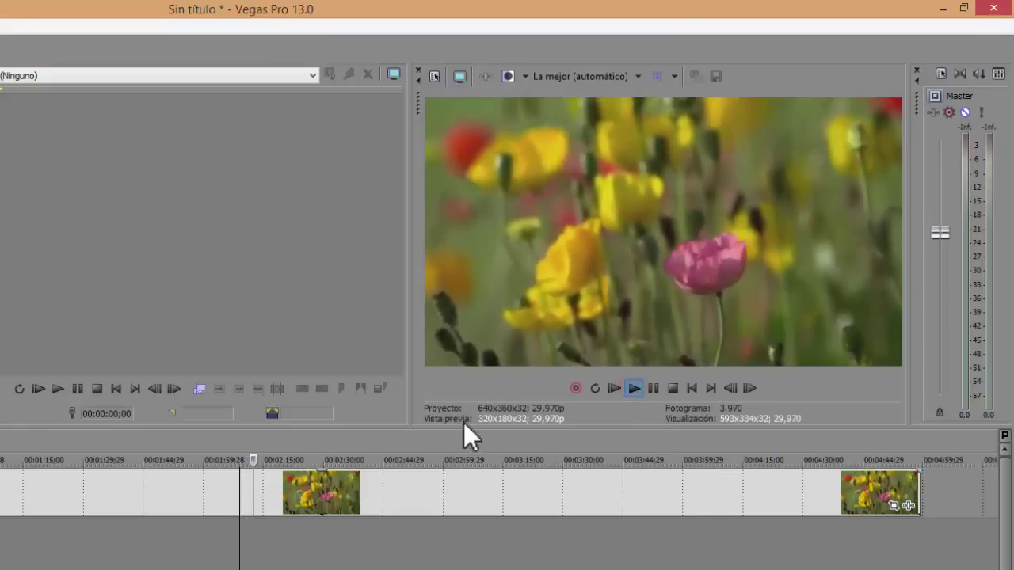
left_click(670, 390)
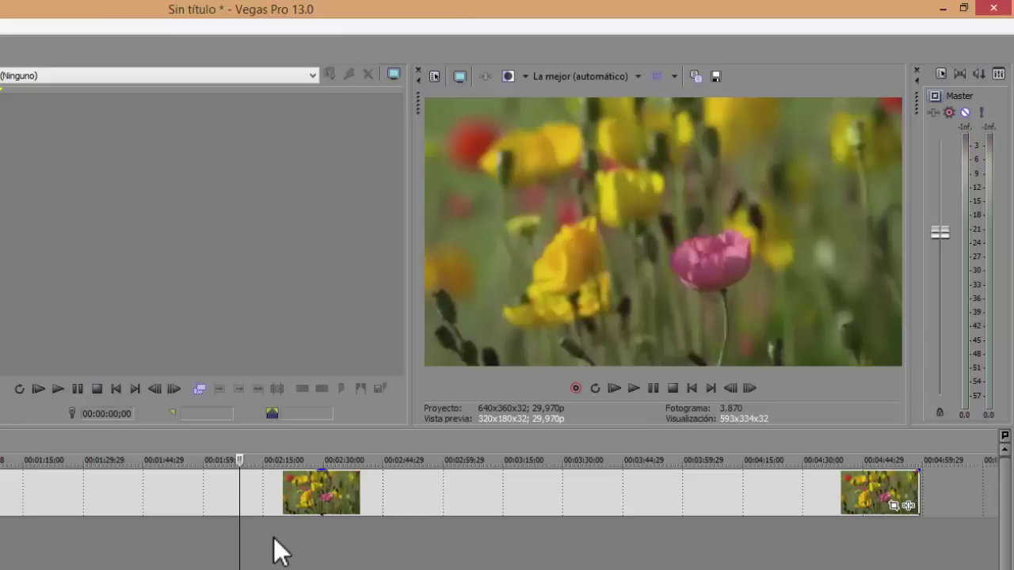
left_click_drag(262, 525, 240, 526)
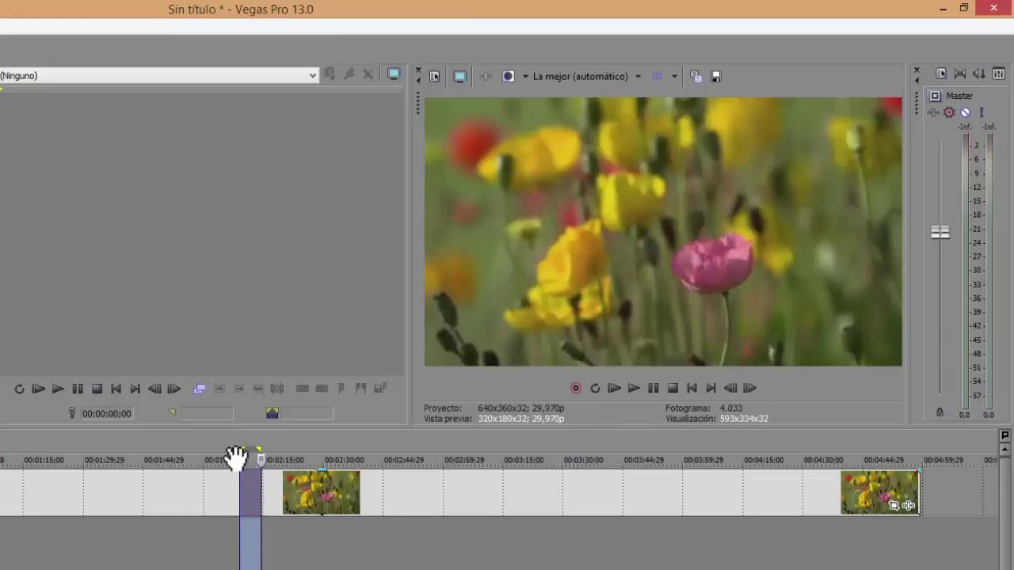
Clear the time selection by selecting the flowers clip and repositioning the cursor around the yellow flowers shot change.
left_click(285, 483)
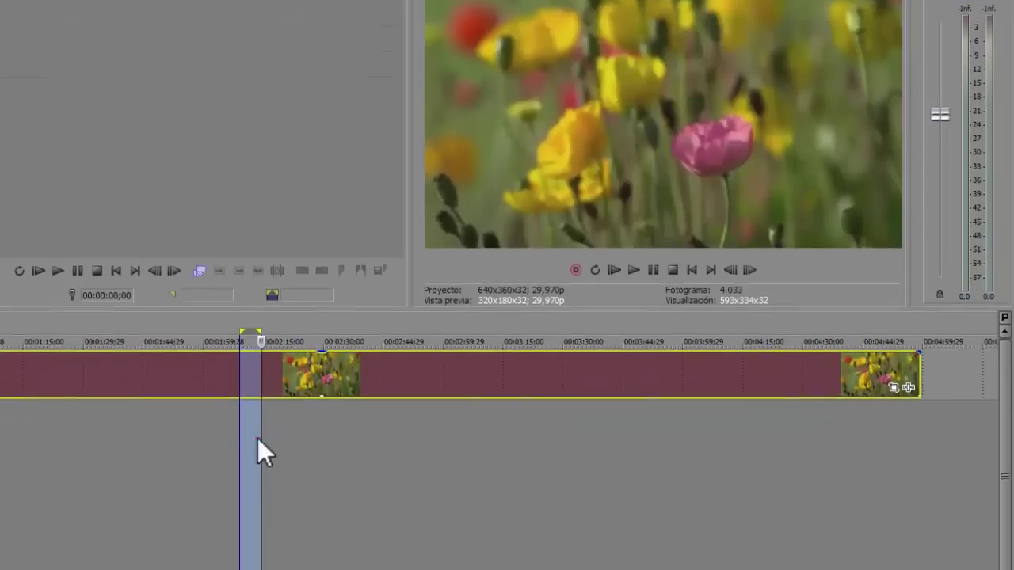
left_click(256, 550)
left_click(238, 483)
left_click(244, 197)
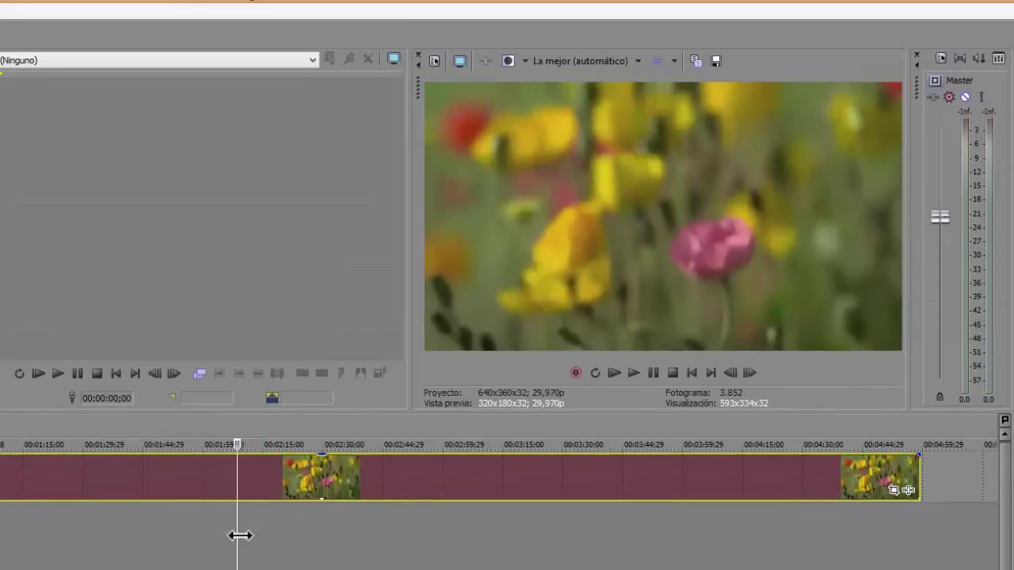
left_click(248, 322)
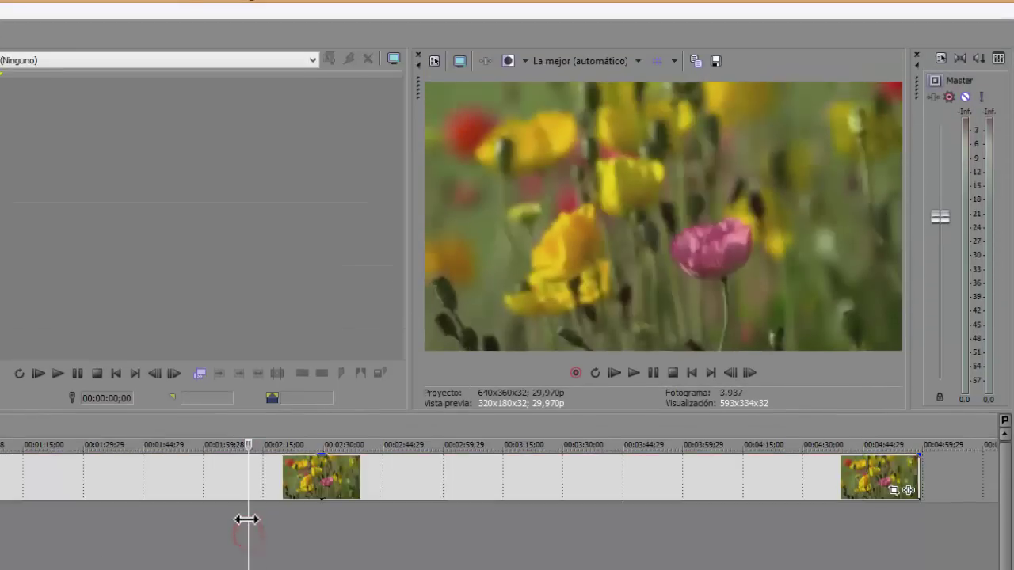
left_click(233, 521)
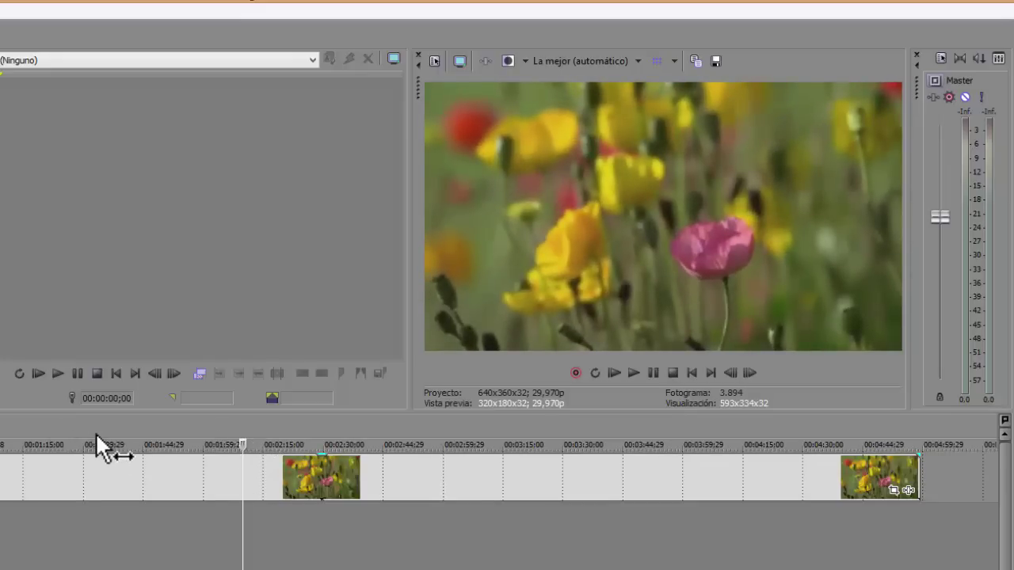
Mark a time selection above the flowers clip from 00:02:13;17 to 00:02:24;01, inside the yellow flowers shot.
left_click_drag(97, 434, 181, 441)
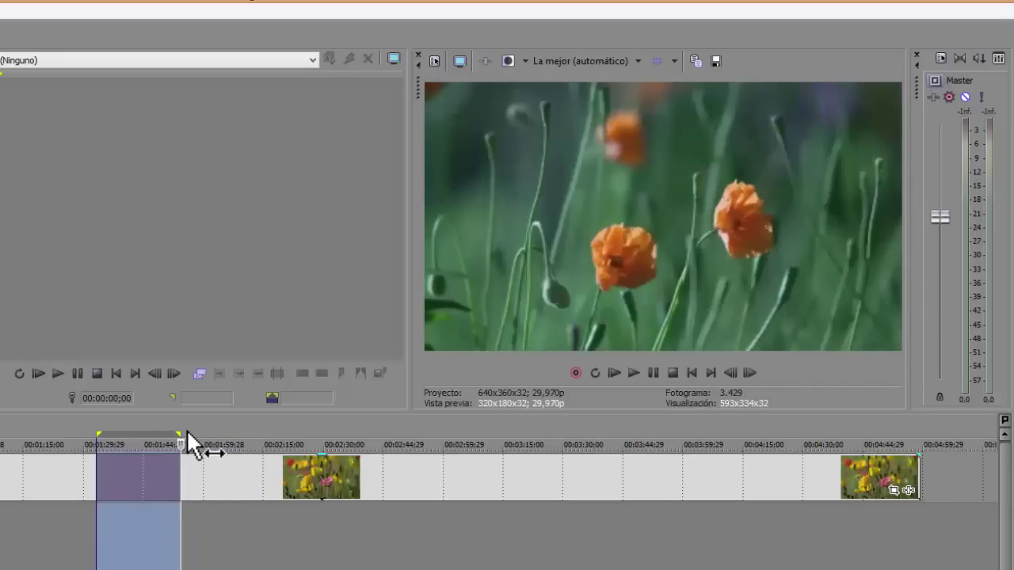
left_click(187, 432)
left_click_drag(197, 436, 254, 444)
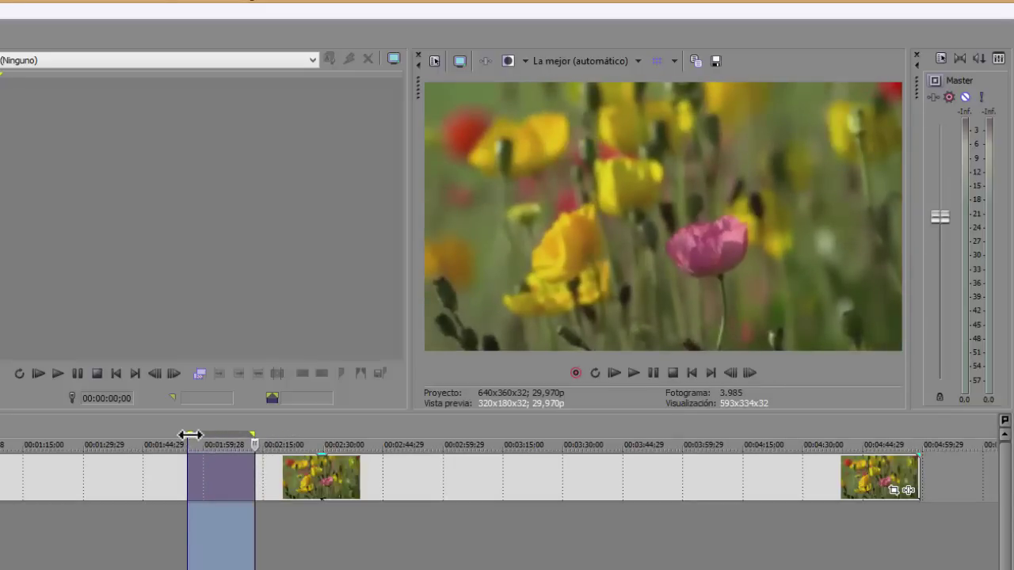
left_click_drag(193, 433, 261, 438)
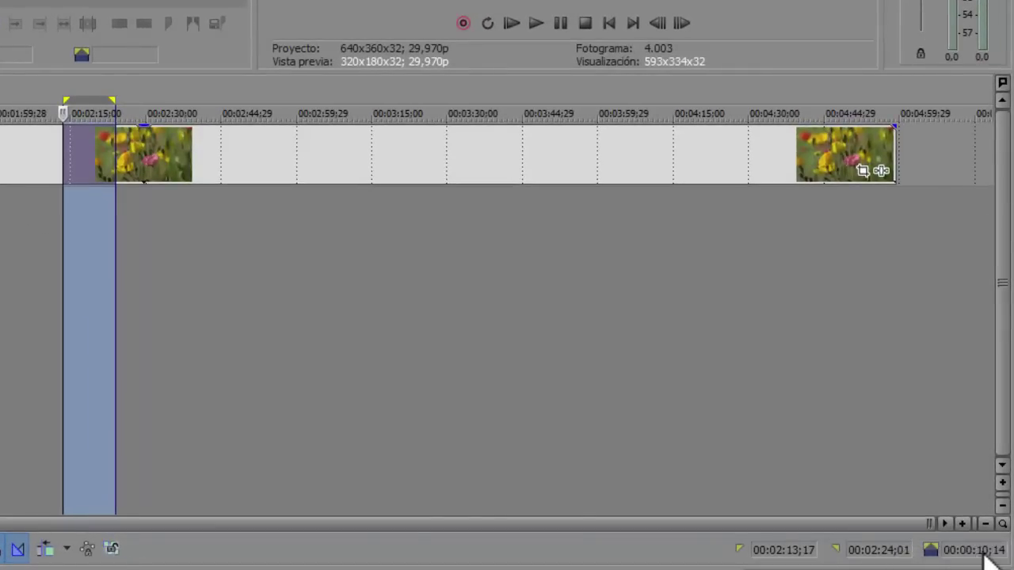
Set the time selection's duration to 00:00:24;03 and play the selected range.
double_click(983, 550)
left_click(978, 550)
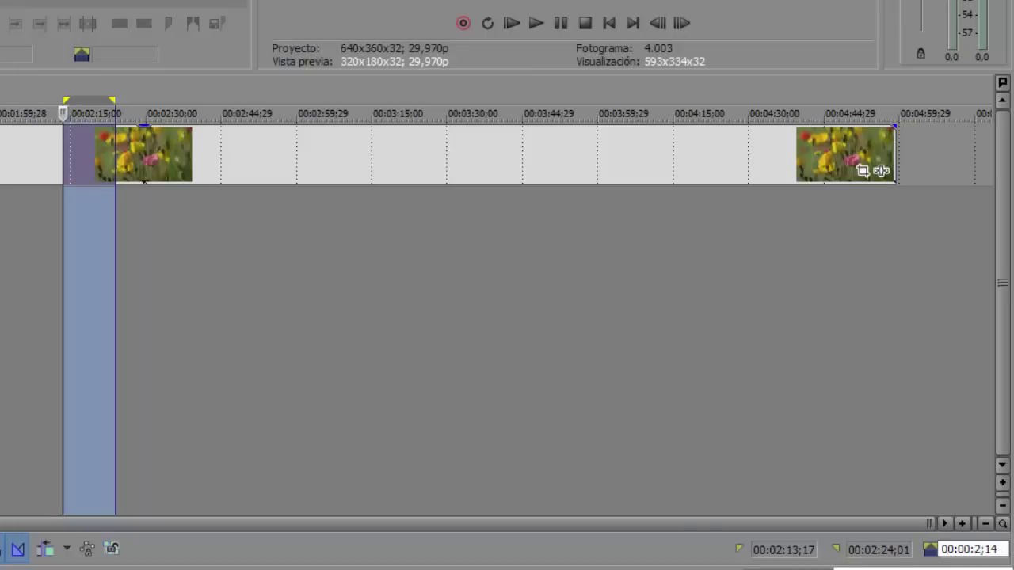
key("BackSpace")
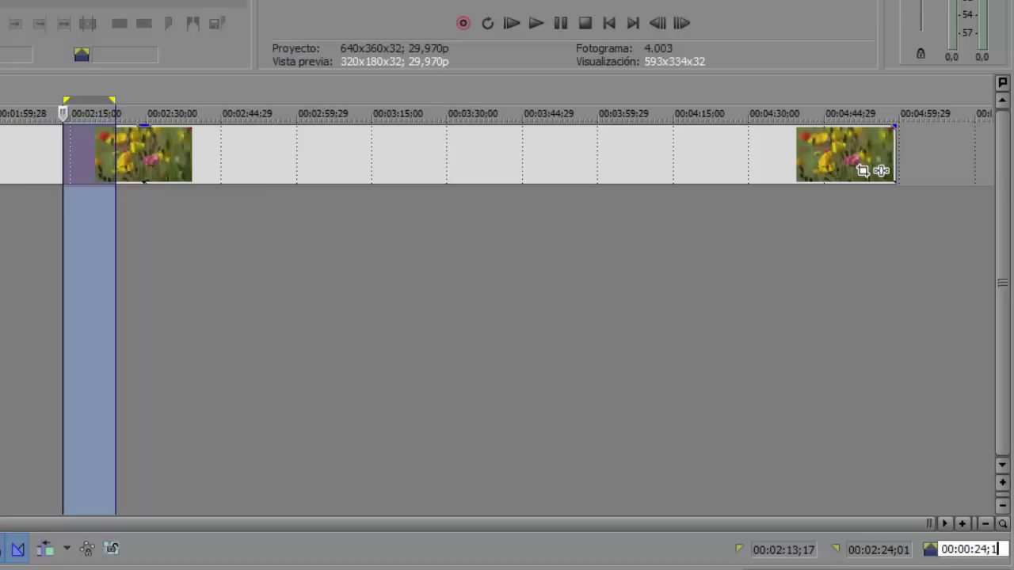
type("300")
key("Return")
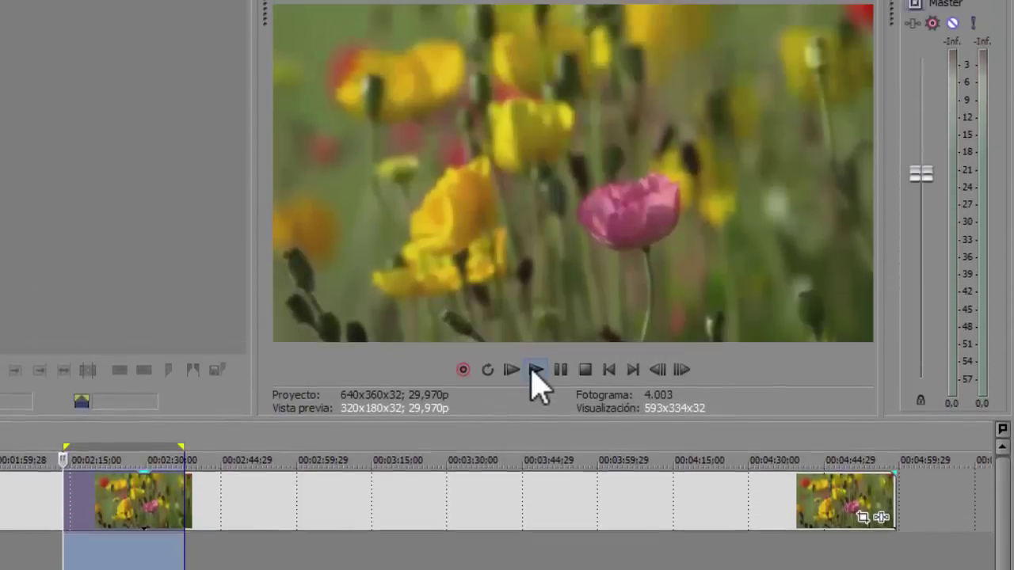
left_click(536, 23)
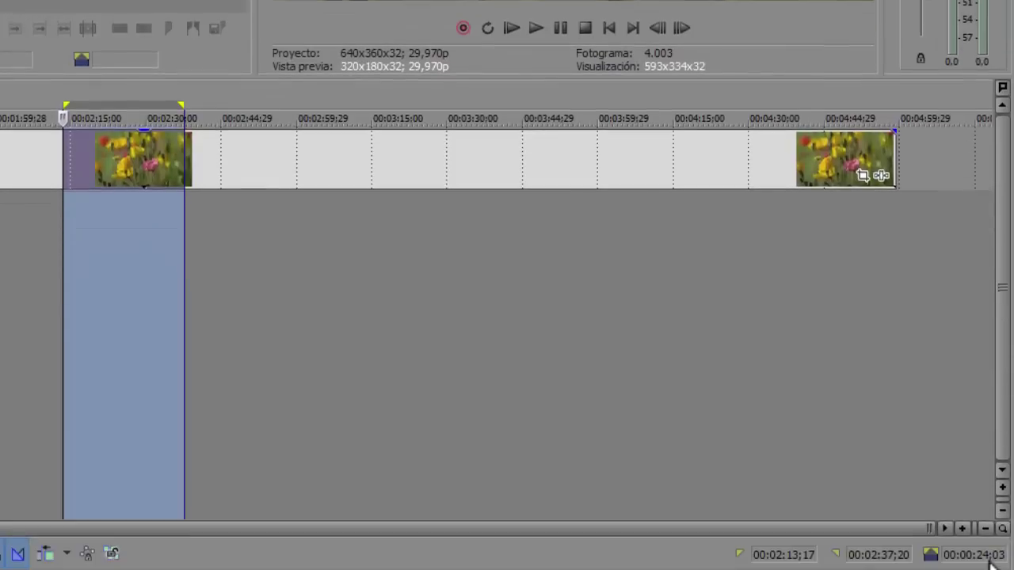
Change the time selection's duration to 00:00:25;00.
left_click(989, 558)
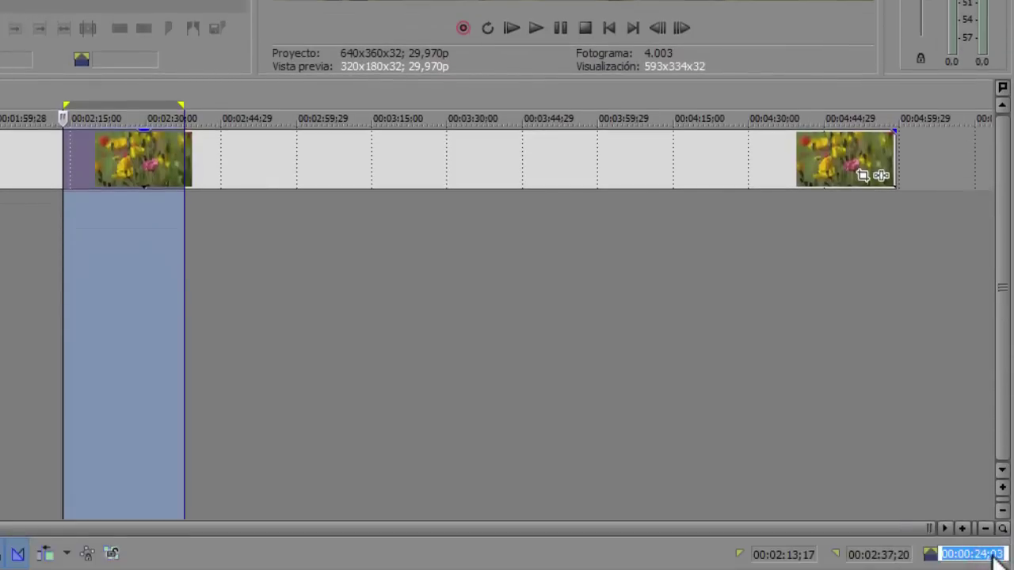
key("End")
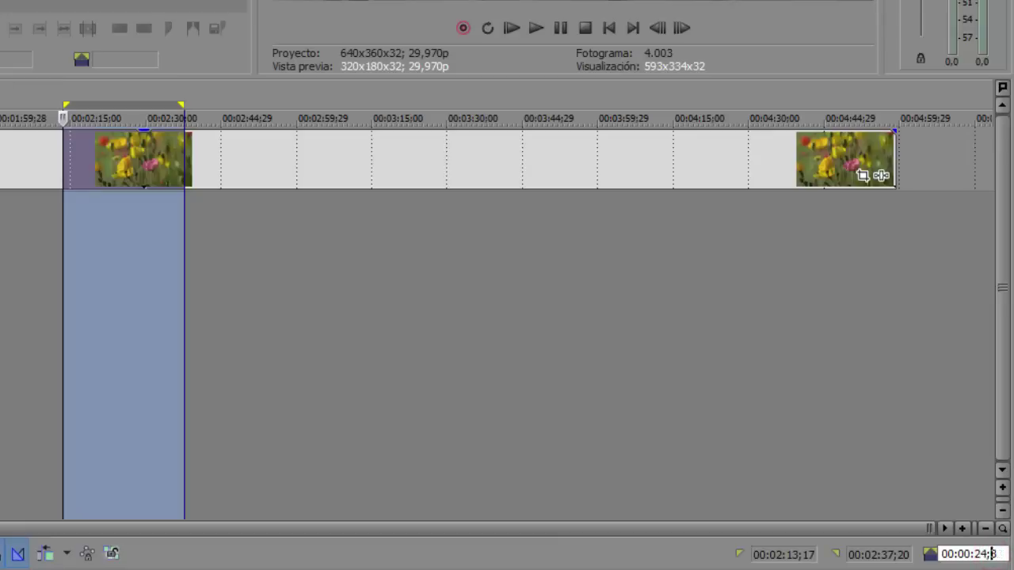
key("Escape")
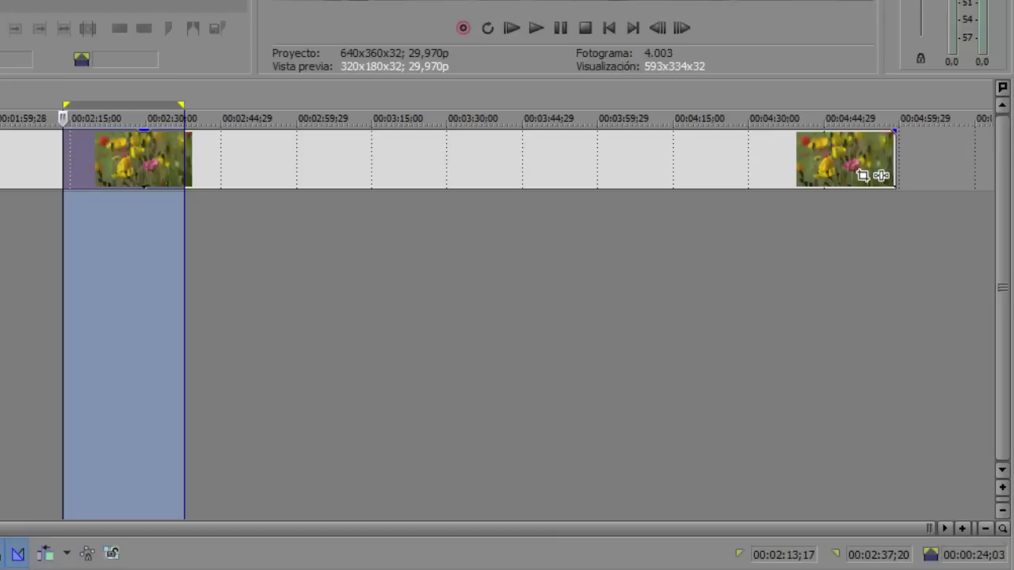
left_click(992, 555)
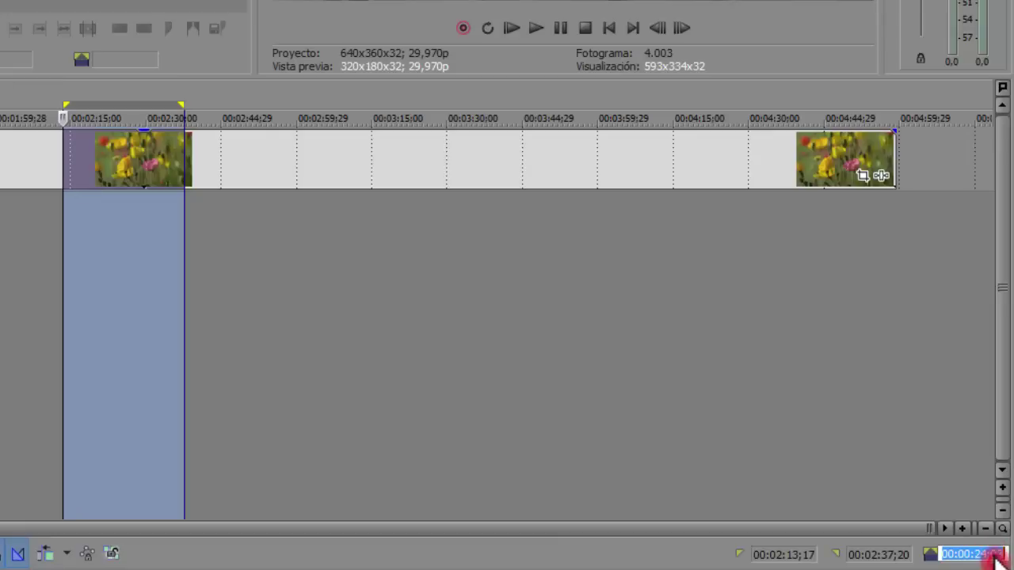
key("End")
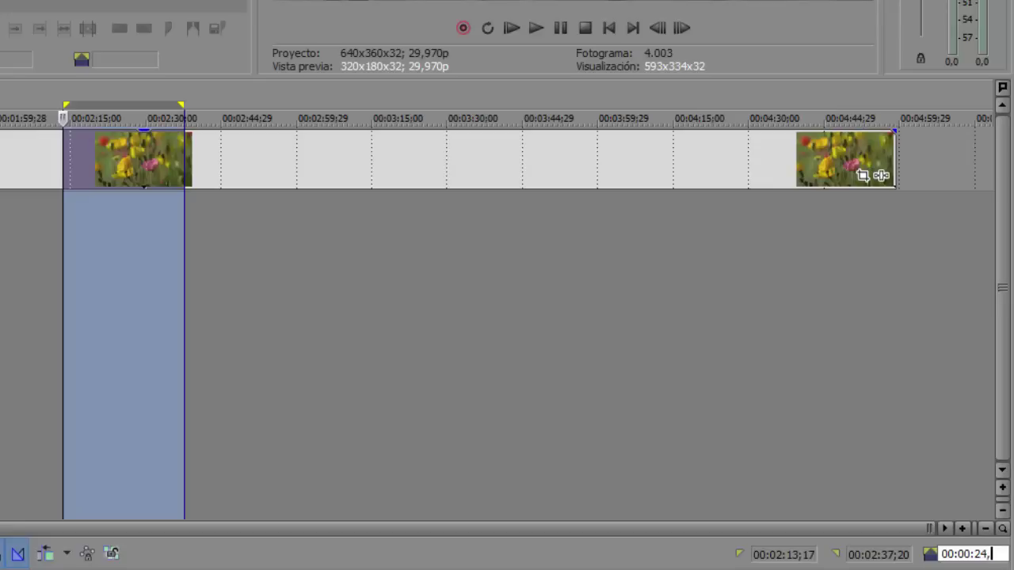
type("000")
key("Return")
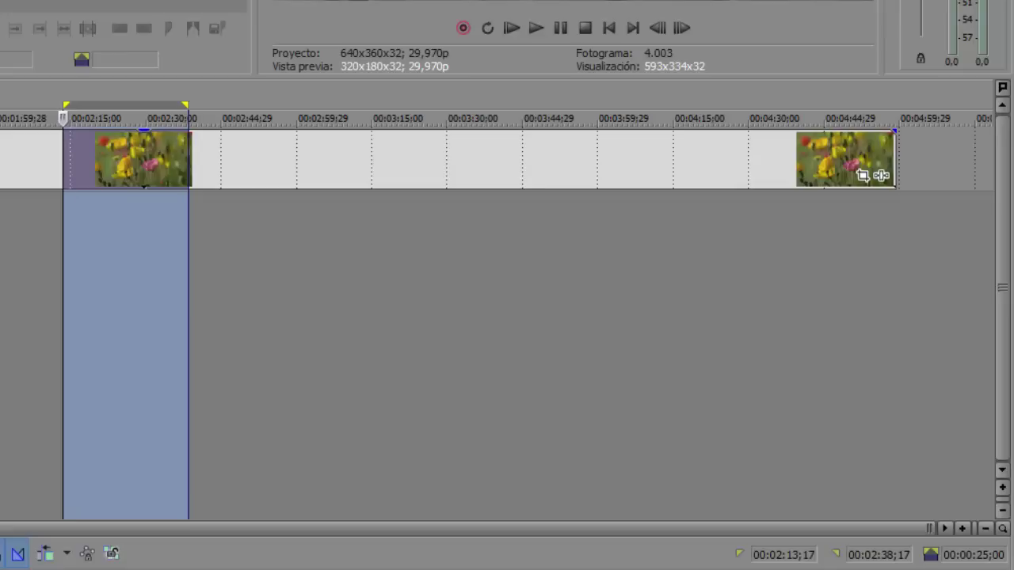
Set the time selection's duration back to 00:00:24;03, keeping its start at 00:02:13;17.
left_click(982, 554)
left_click(982, 556)
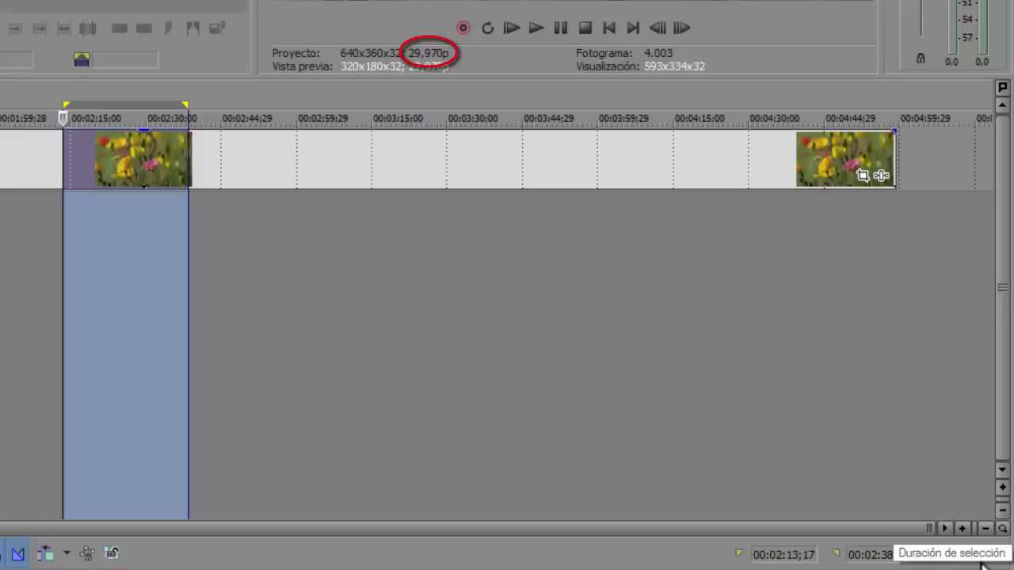
key("BackSpace")
key("BackSpace")
key("BackSpace")
key("BackSpace")
key("BackSpace")
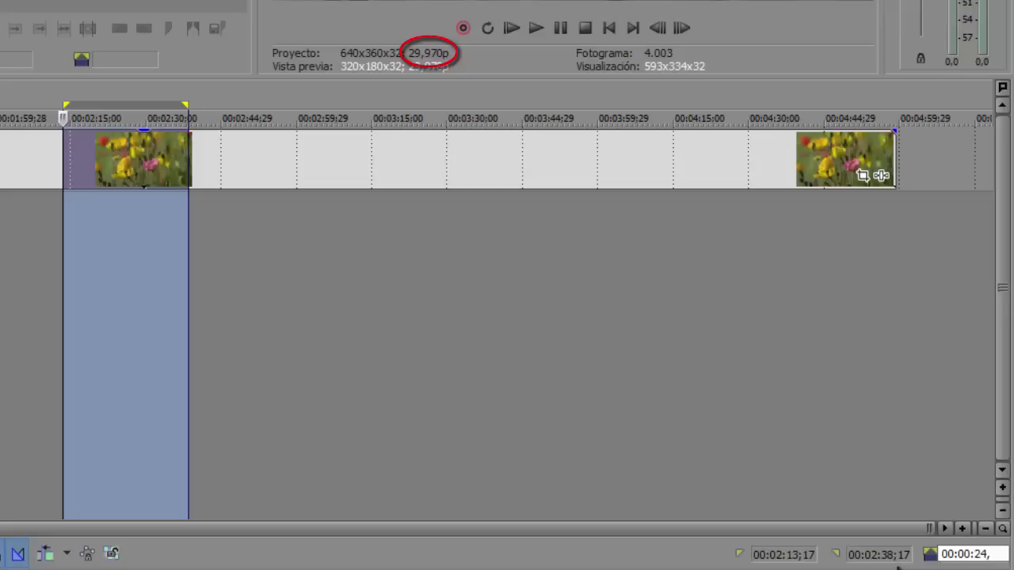
type("24,300")
key("Return")
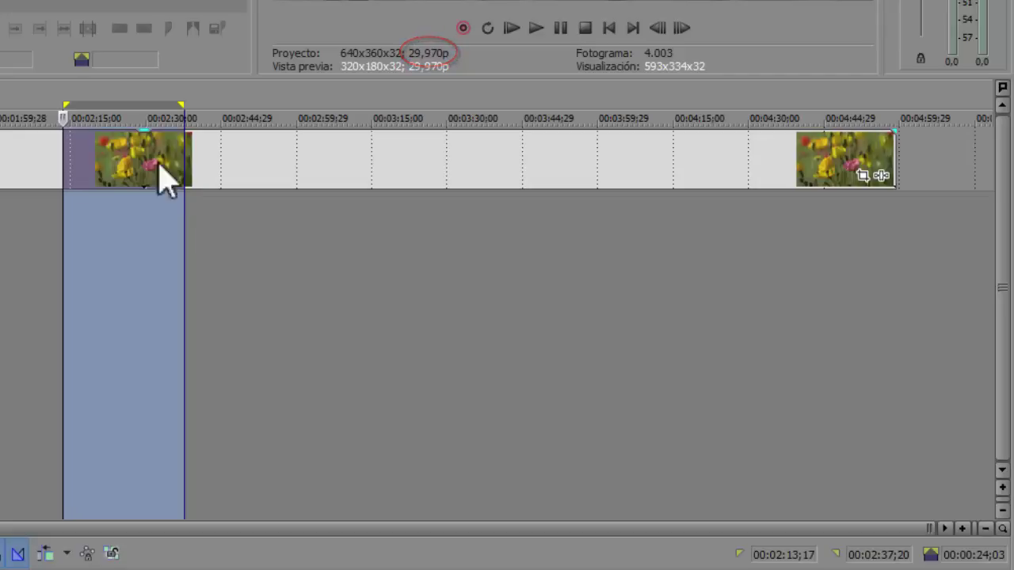
Insert a region named "fondo bluray" over the time selection.
right_click(178, 104)
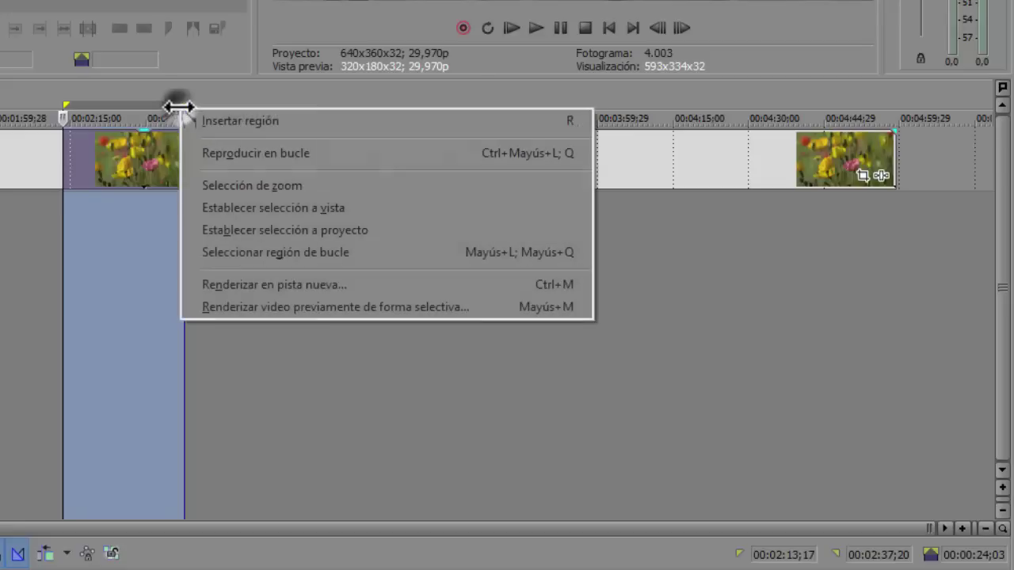
left_click(231, 126)
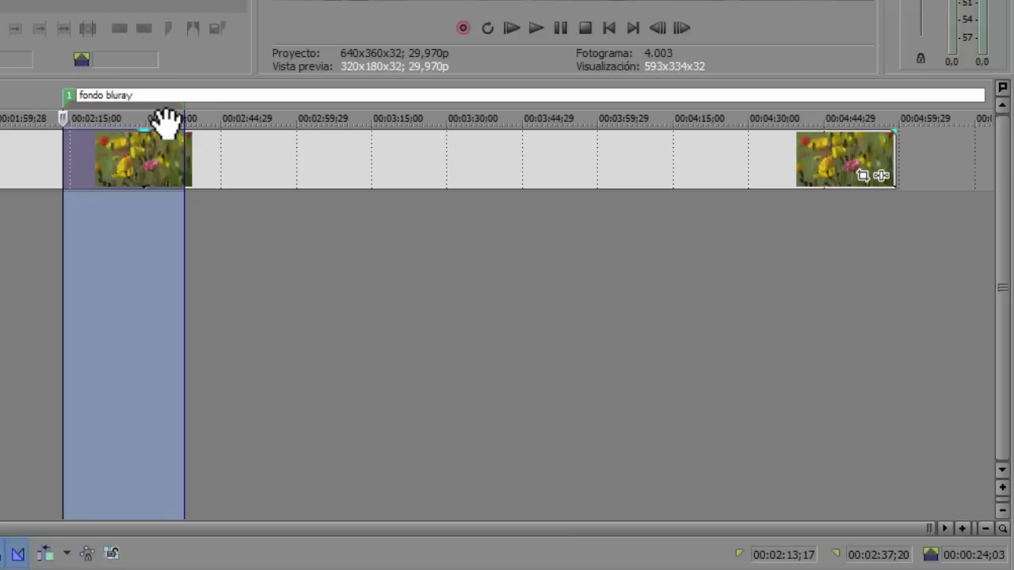
key("Return")
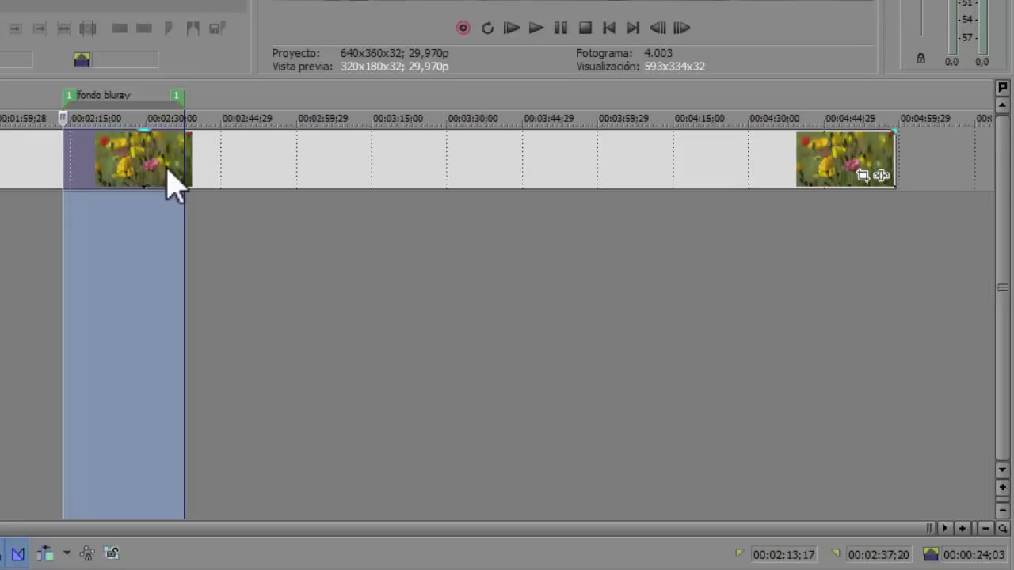
Delete the part of the flowers clip before the "fondo bluray" region, from the timeline start to 00:02:13;17.
left_click(292, 199)
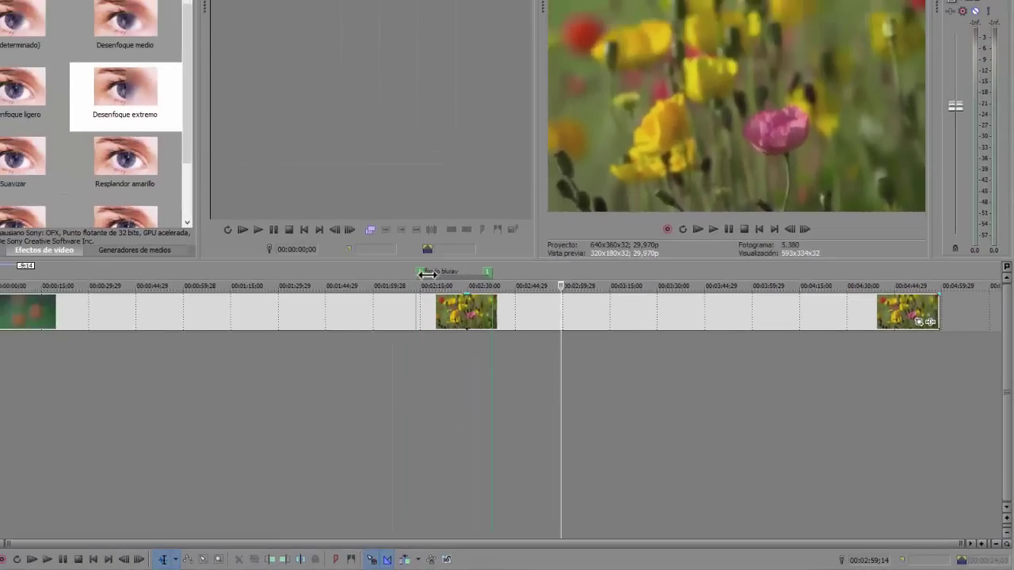
left_click(357, 328)
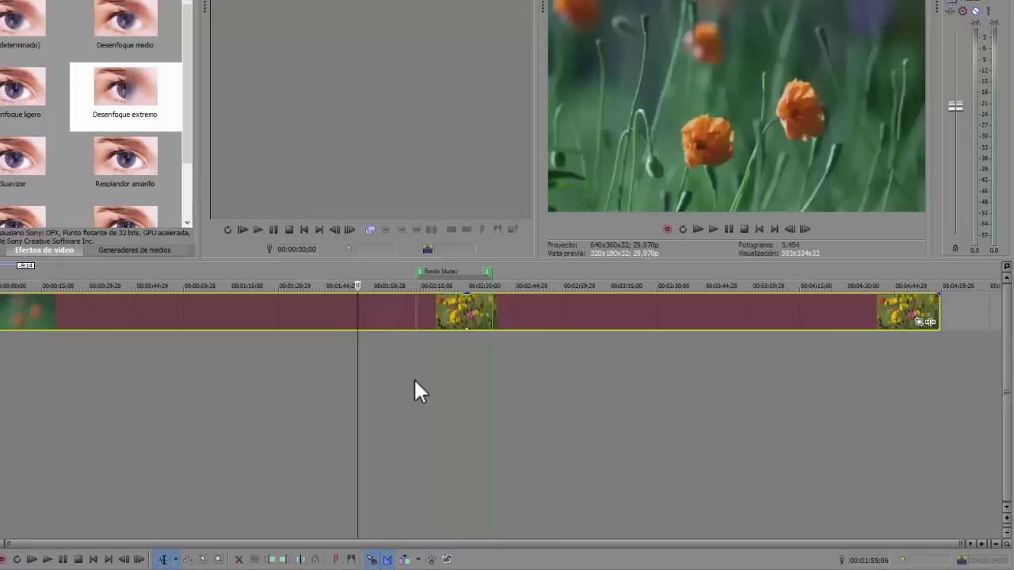
left_click(415, 379)
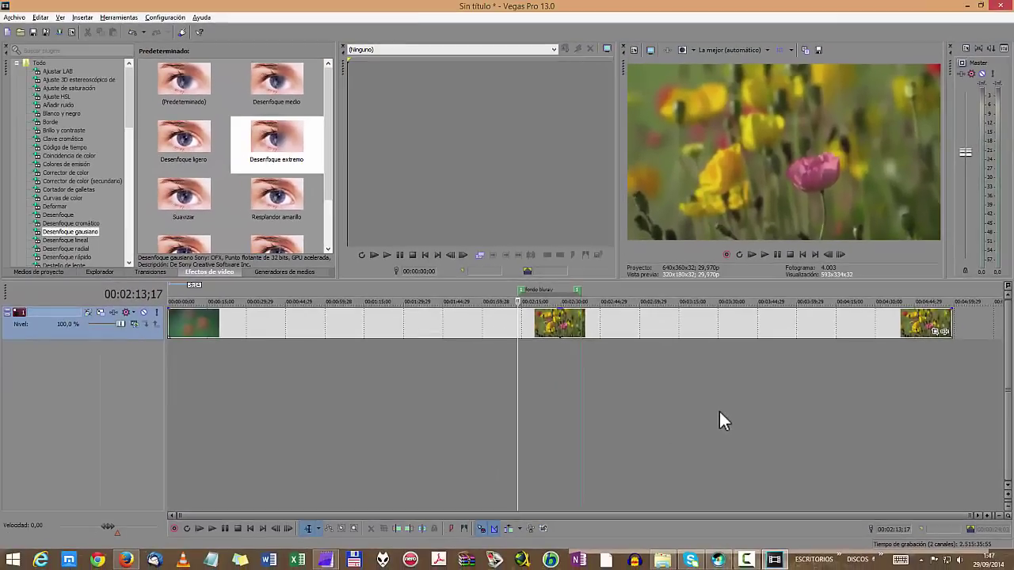
key("shift+Home")
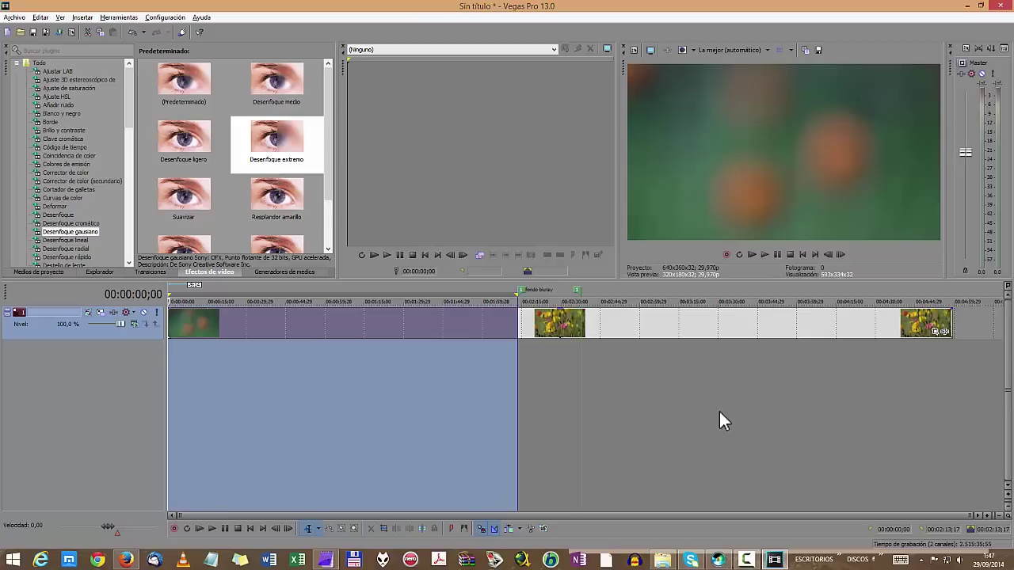
key("ctrl+z")
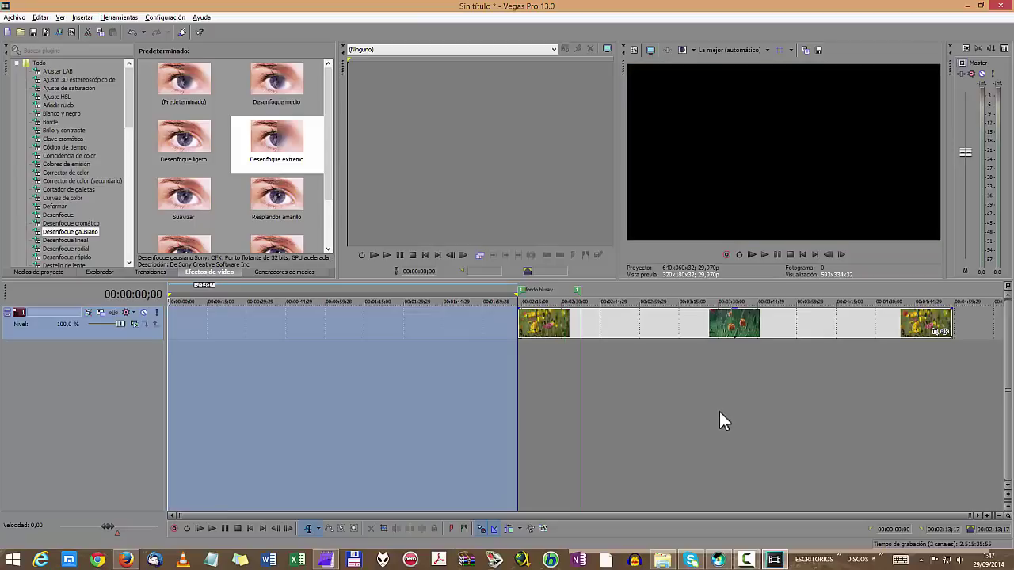
Delete the part of the flowers clip after the "fondo bluray" region, from 00:02:37;20 to the end, and clear the time selection.
left_click(581, 428)
key("m")
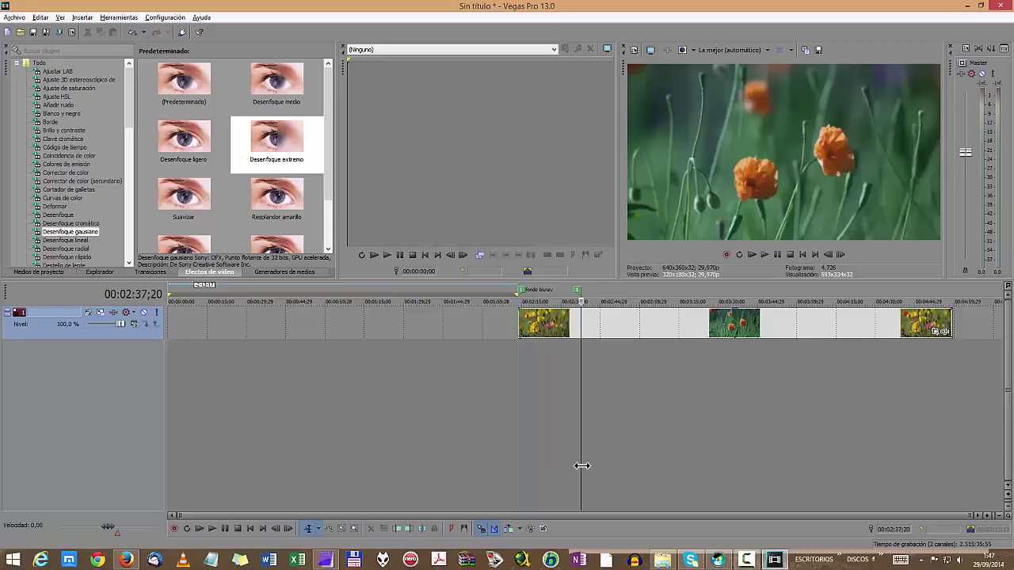
key("shift+End")
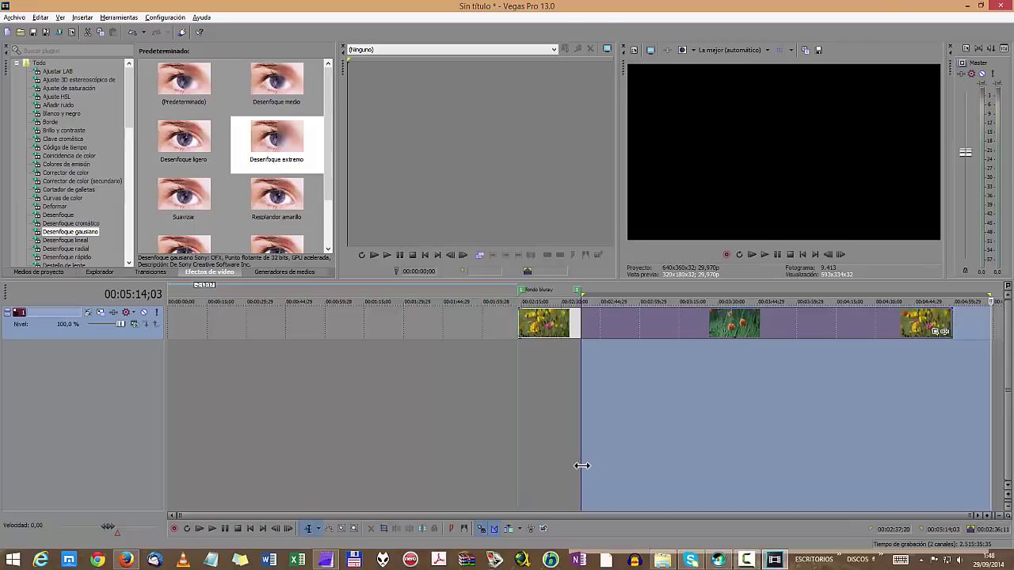
key("Delete")
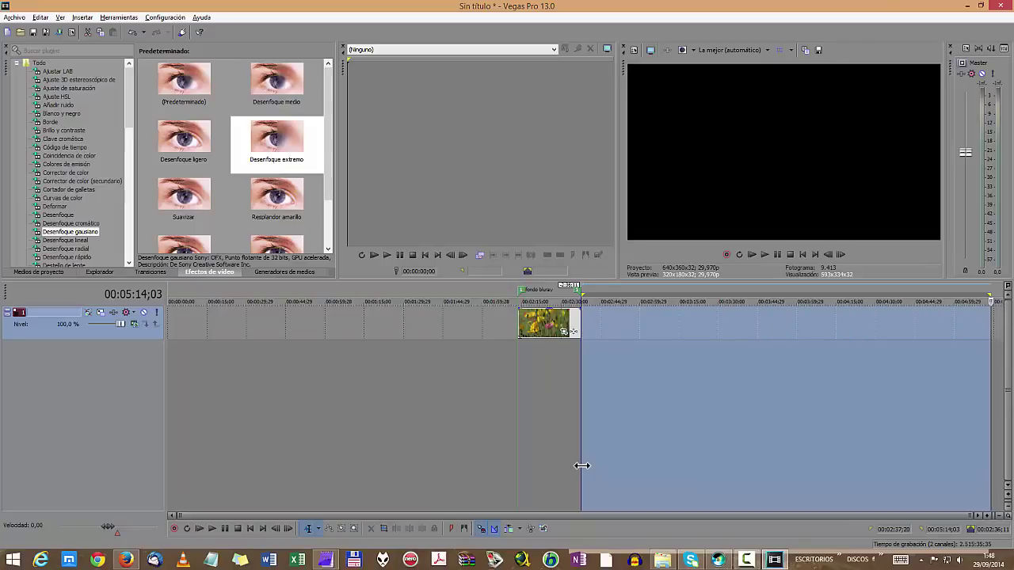
left_click(546, 380)
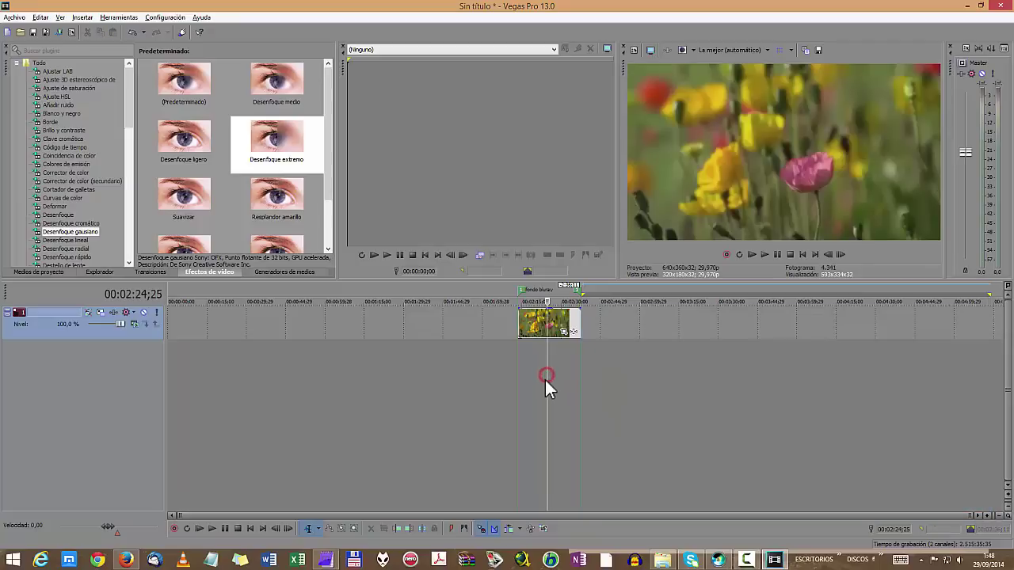
Move the trimmed flowers clip to the start of the timeline and delete the "fondo bluray" region.
left_click(563, 321)
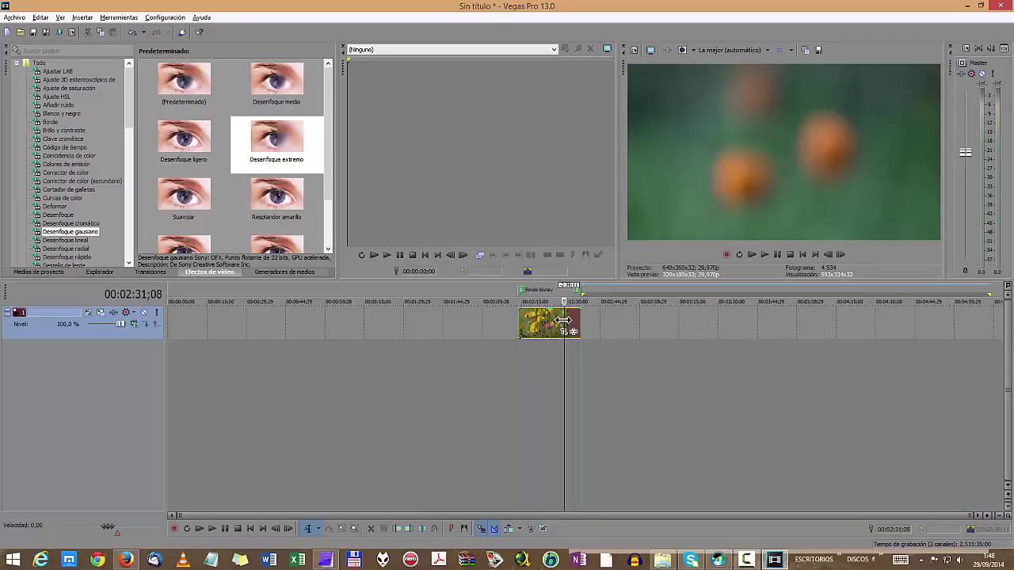
left_click_drag(555, 322, 200, 318)
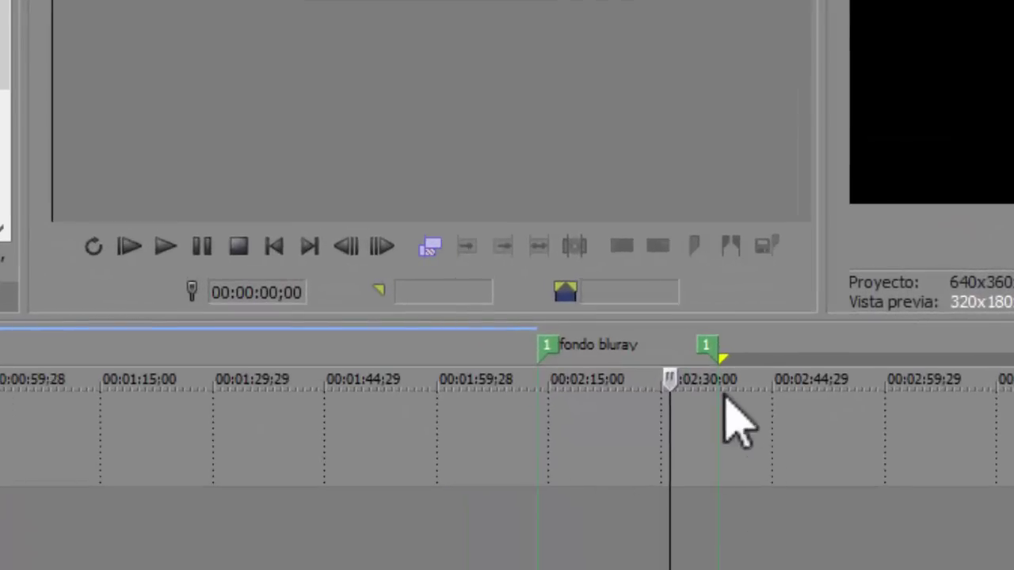
left_click(709, 350)
double_click(710, 350)
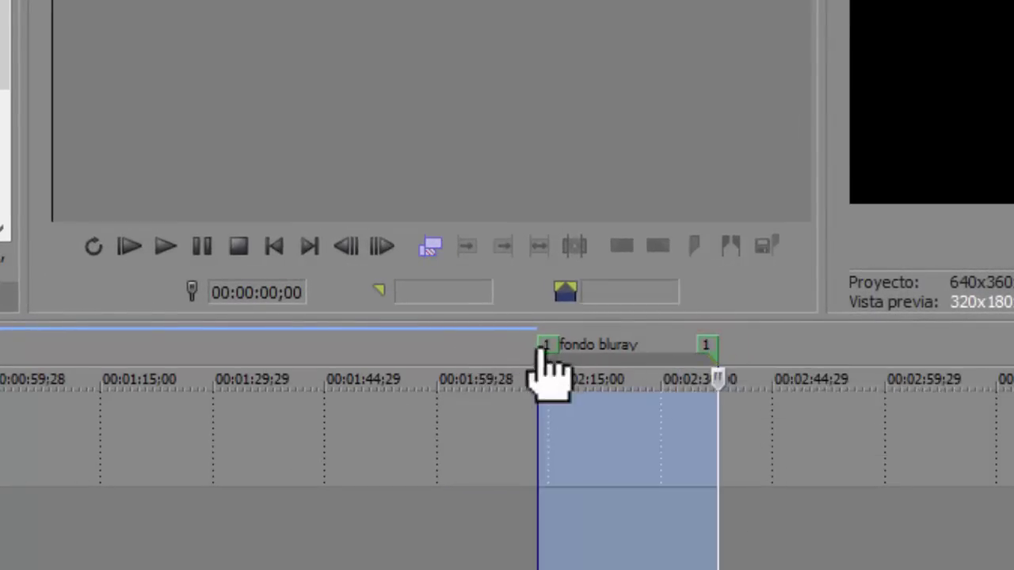
right_click(710, 350)
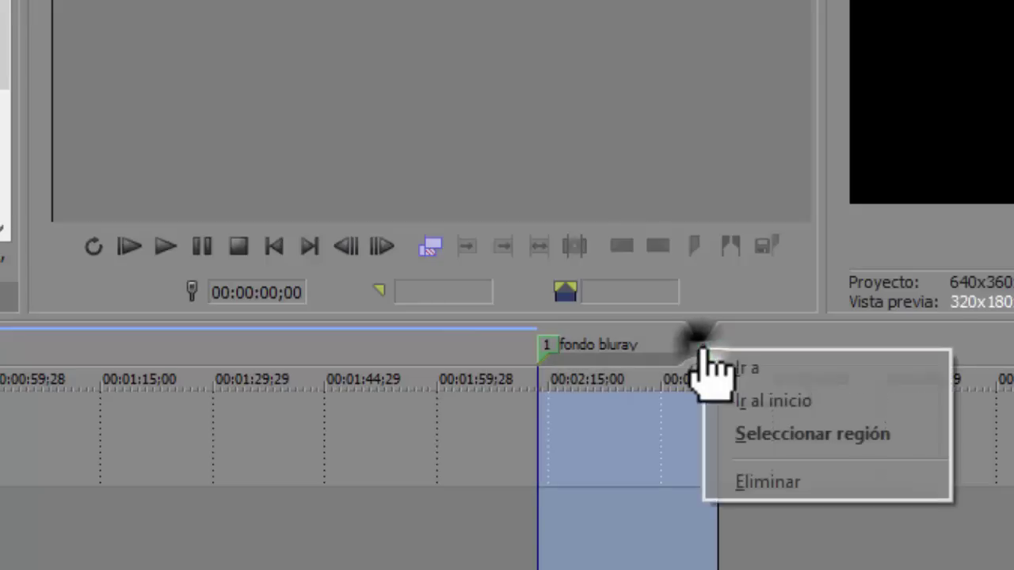
left_click(822, 480)
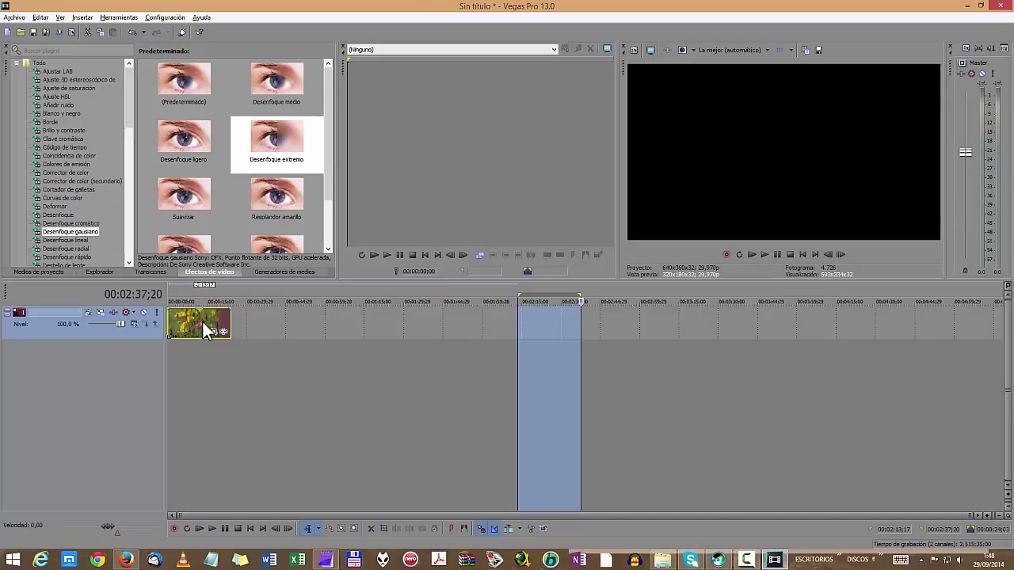
Set the time selection to the full length of the moved flowers clip.
left_click(203, 325)
double_click(204, 326)
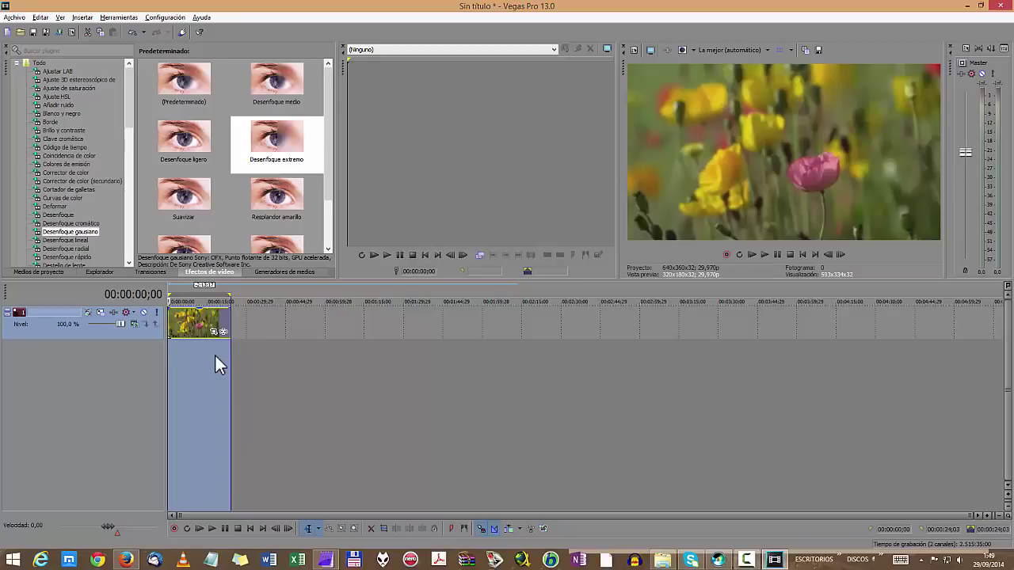
left_click(177, 341)
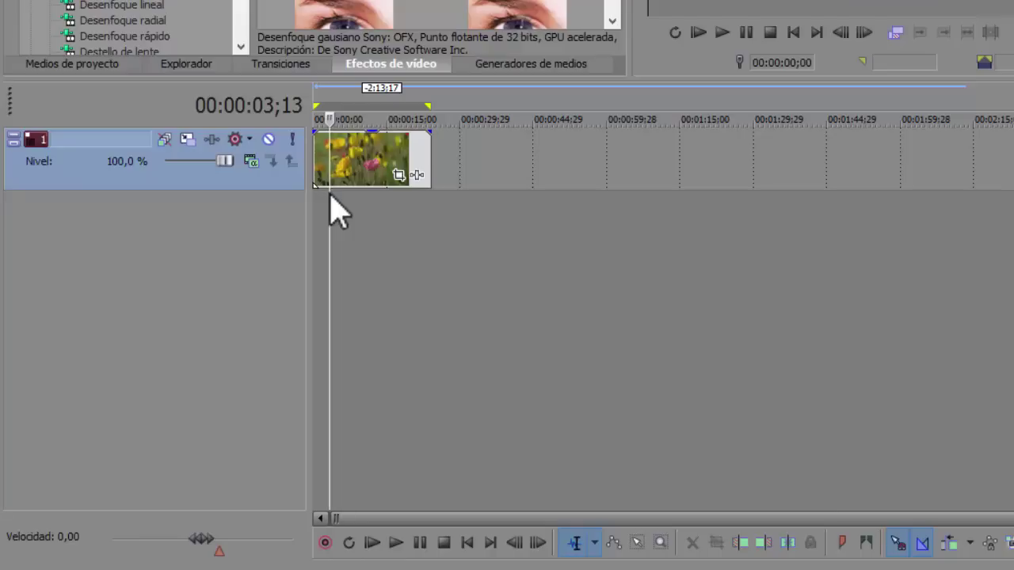
Split the flowers clip at 00:00:03;23 to separate a short opening segment.
scroll(471, 238, "up", 10)
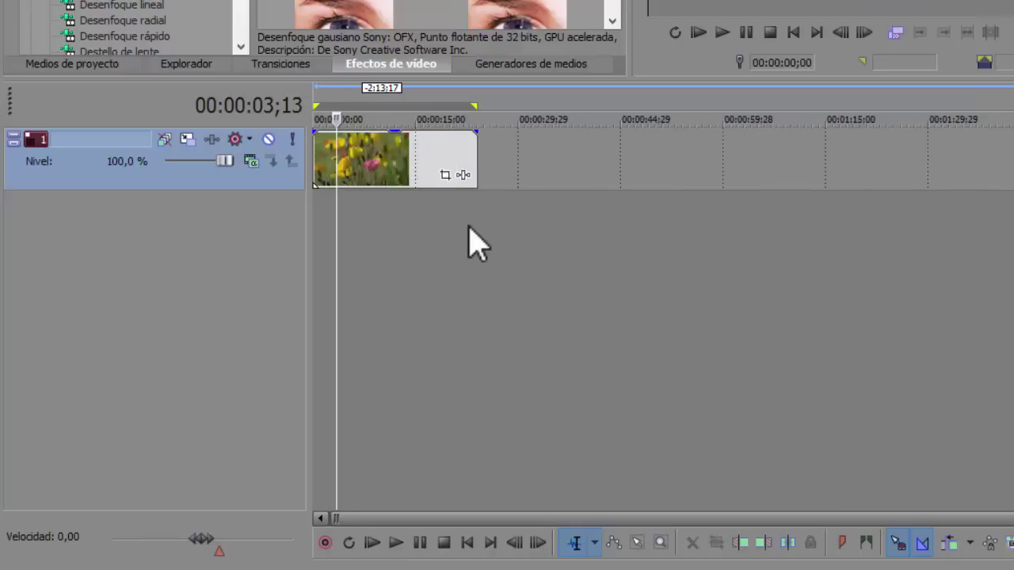
scroll(666, 210, "down", 8)
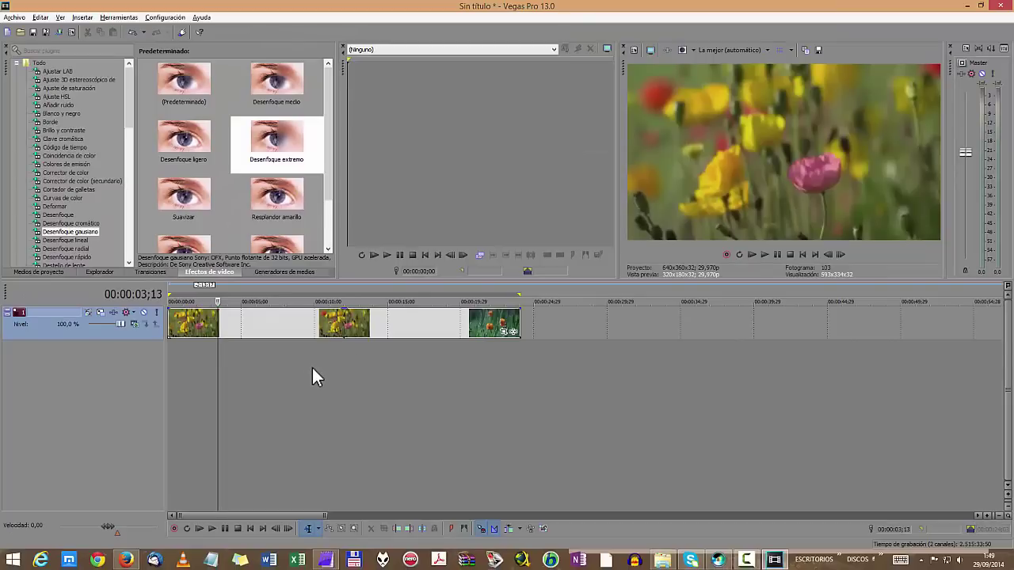
scroll(312, 366, "up", 3)
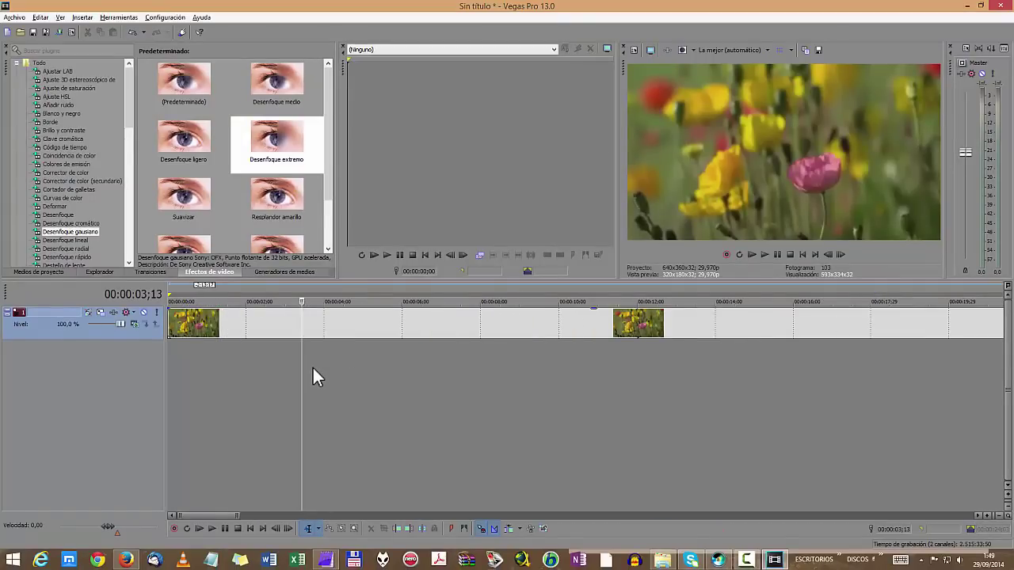
scroll(312, 366, "down", 1)
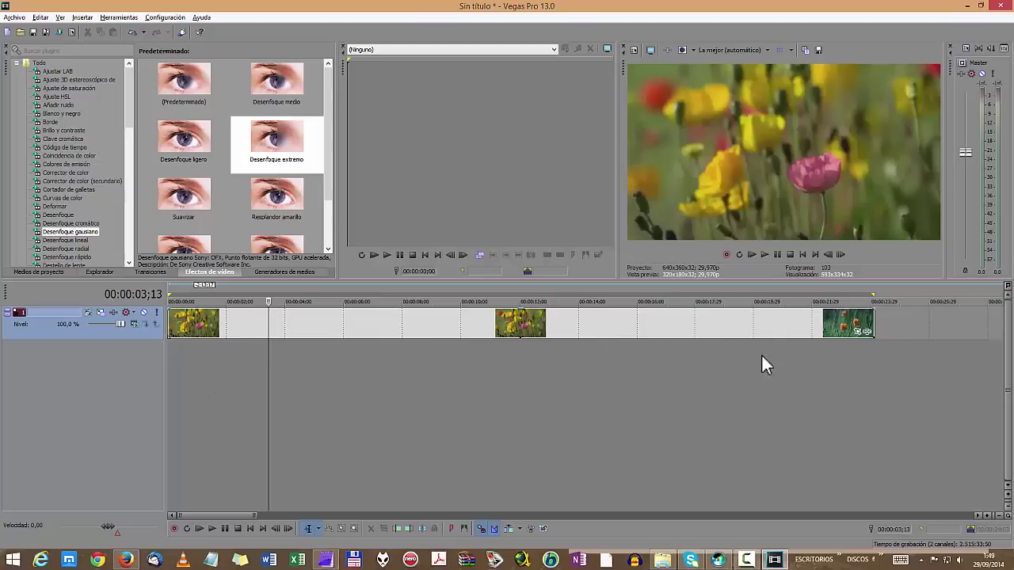
left_click(279, 366)
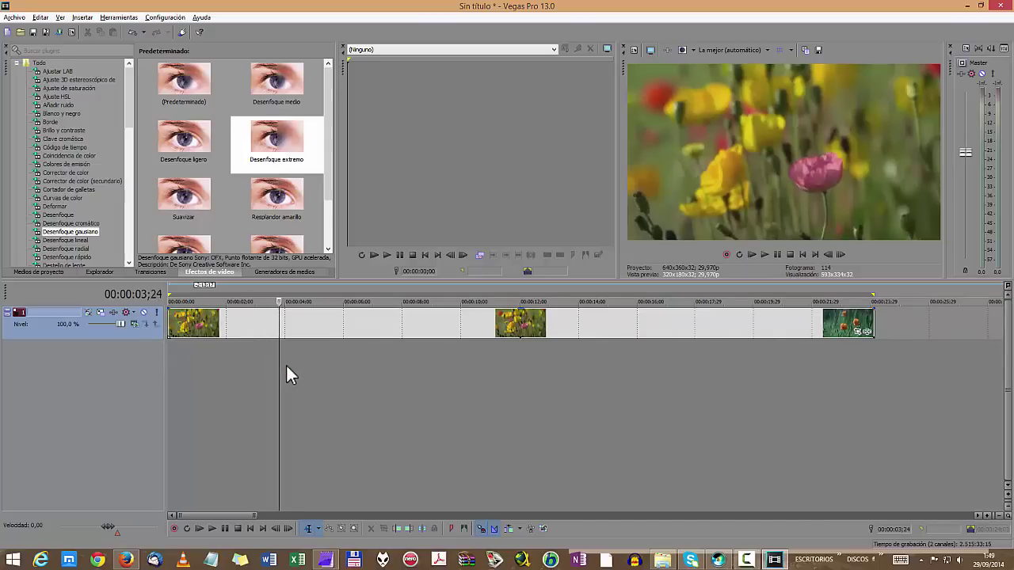
key("s")
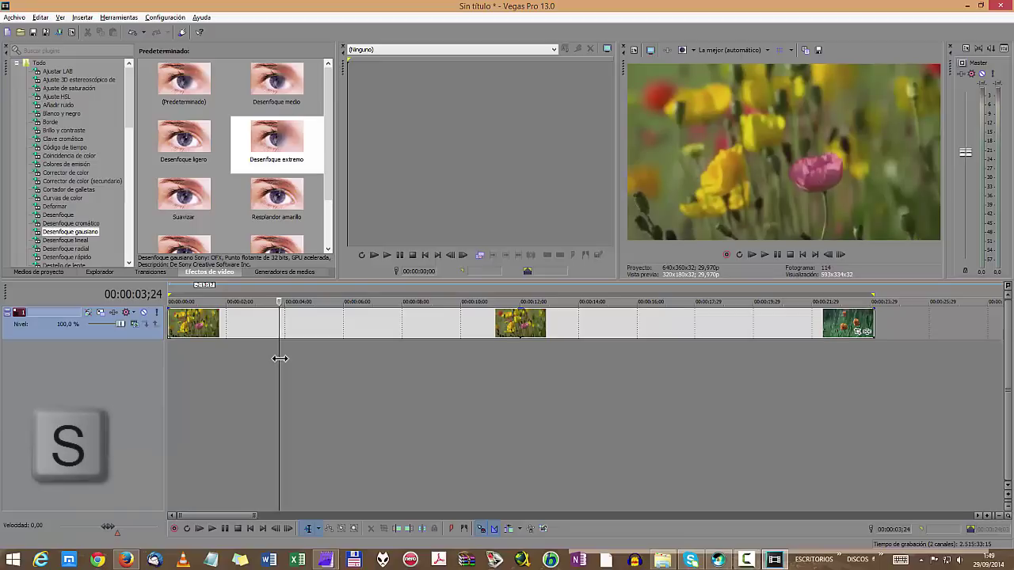
left_click(279, 334)
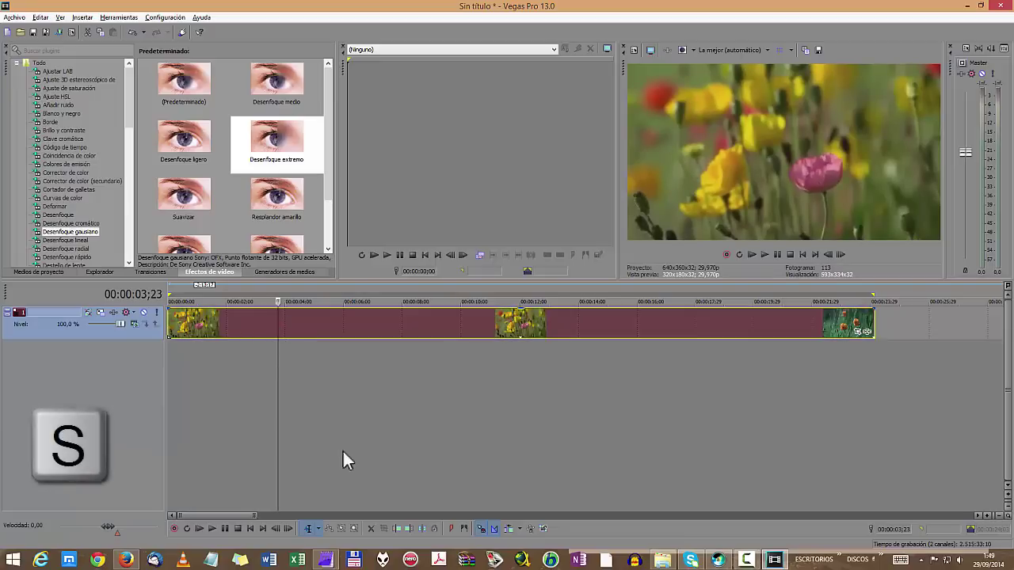
key("s")
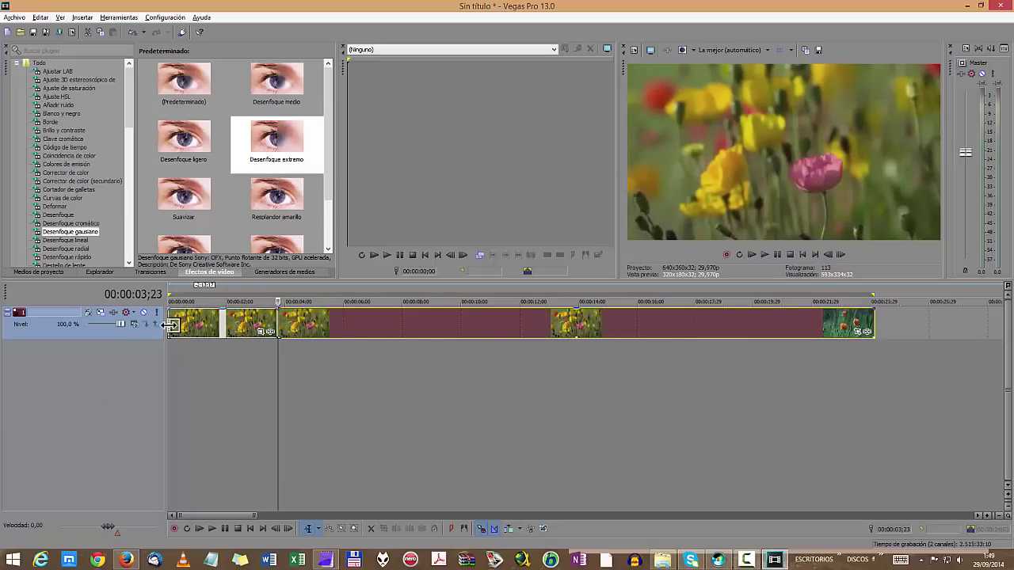
Split the long remaining flowers segment at 00:00:20;09 to separate a closing segment.
left_click(234, 325)
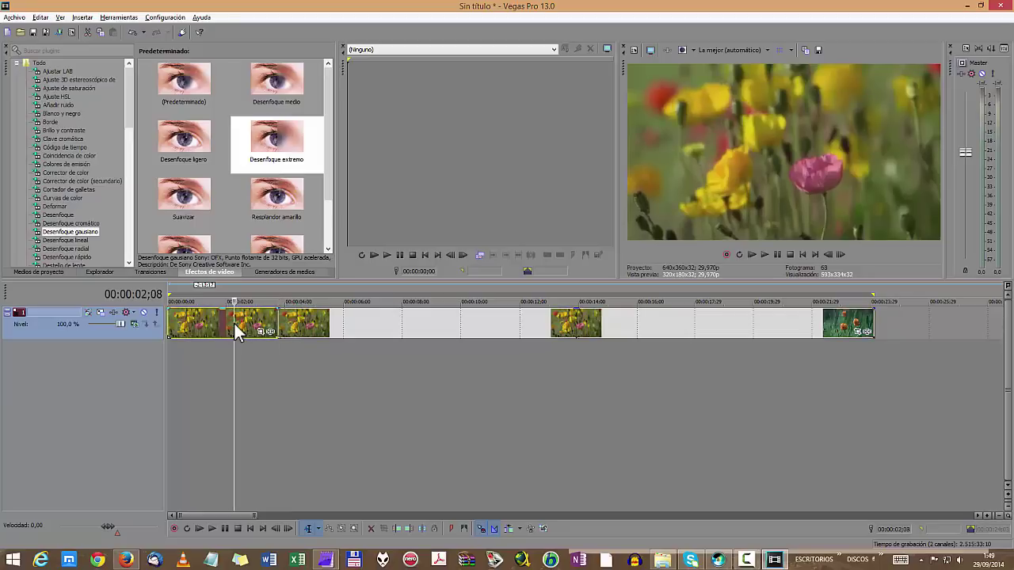
left_click(386, 327)
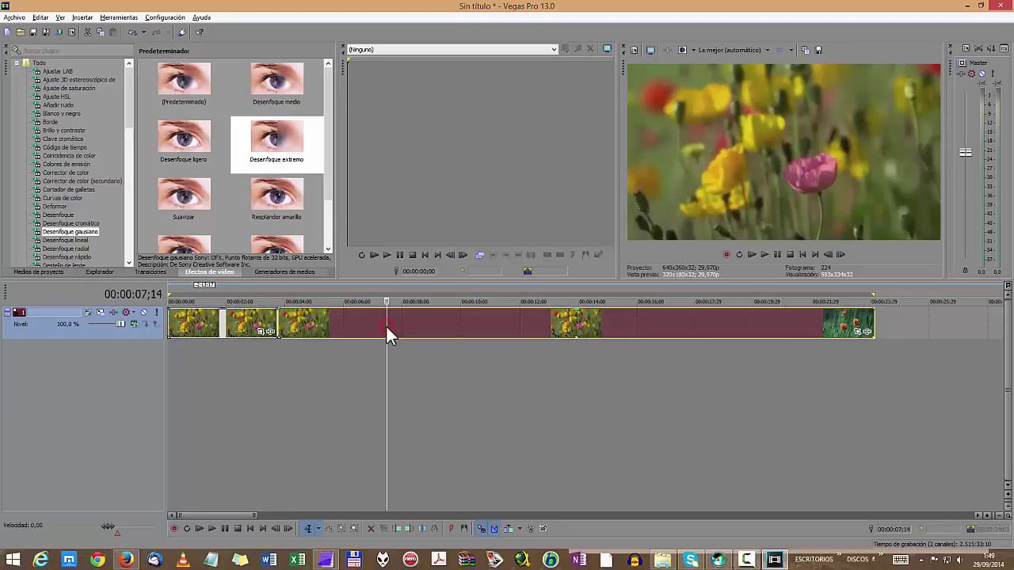
left_click(763, 336)
key("s")
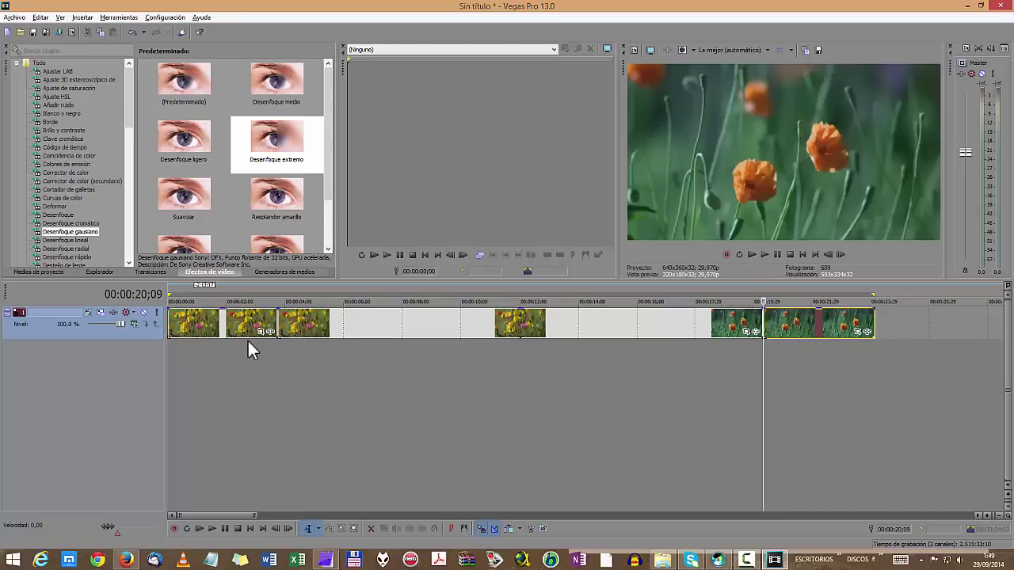
Review the three segments of the split clip and play the timeline from its start.
left_click(207, 321)
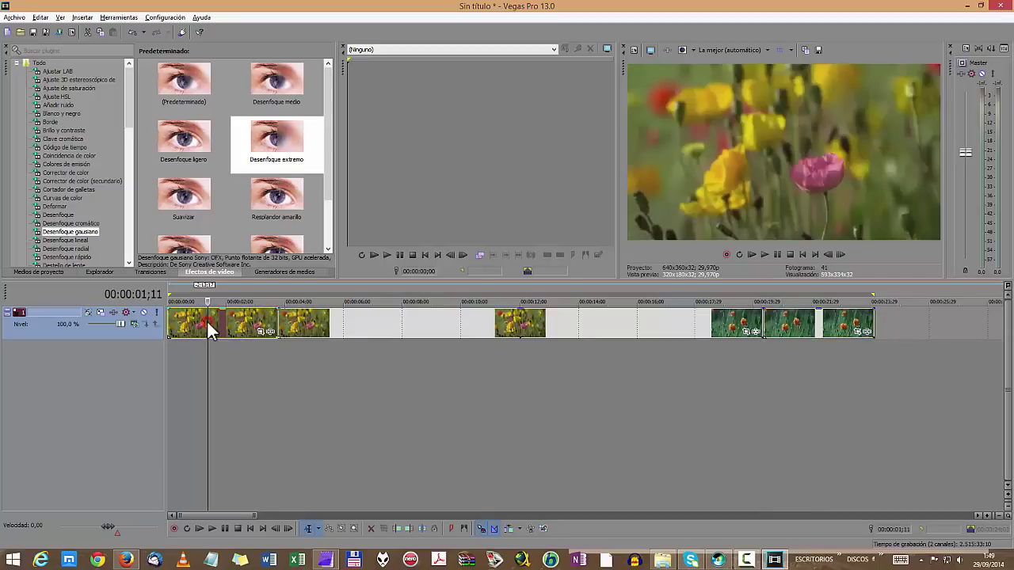
left_click(381, 320)
left_click(805, 331)
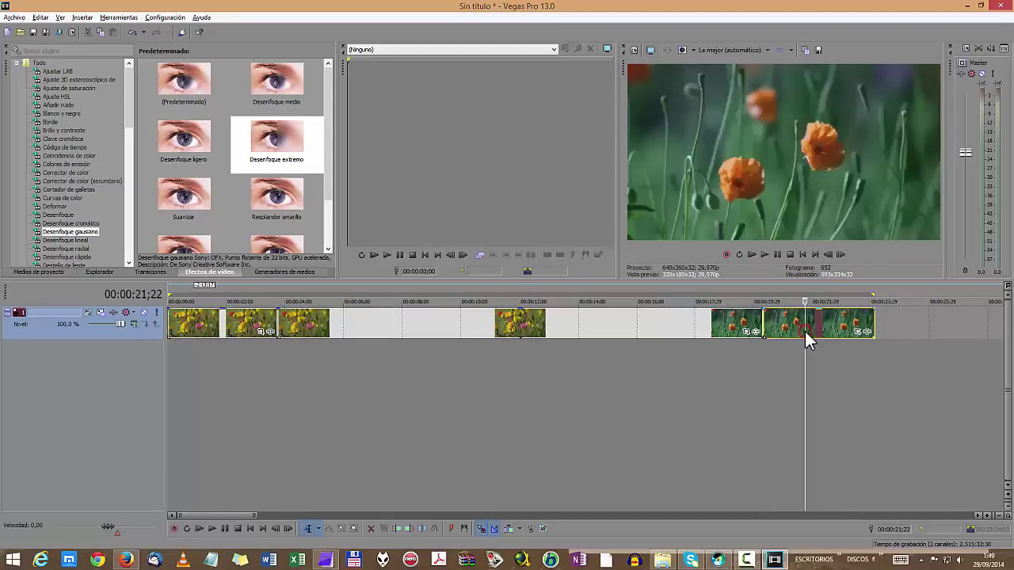
key("Home")
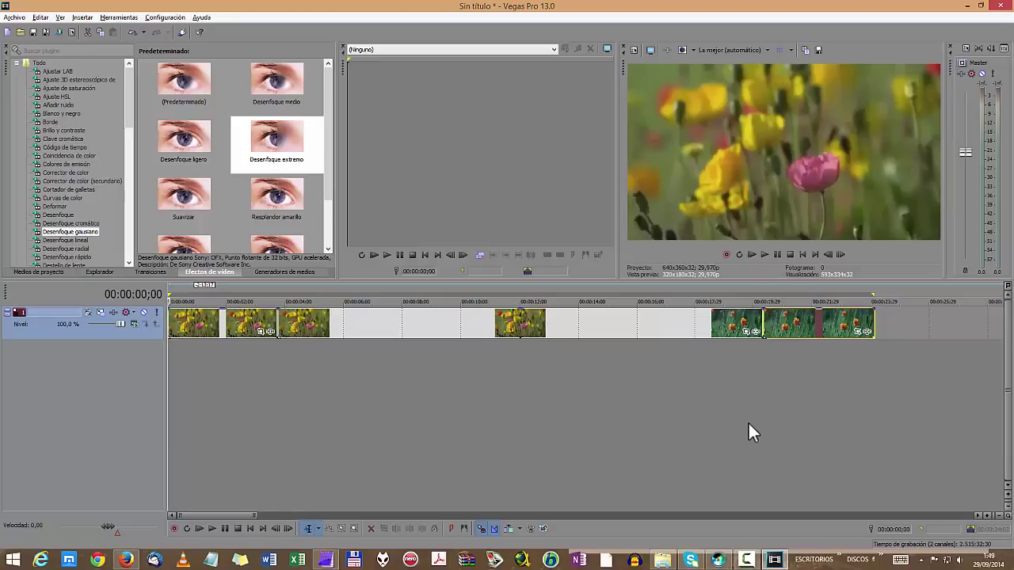
left_click(765, 255)
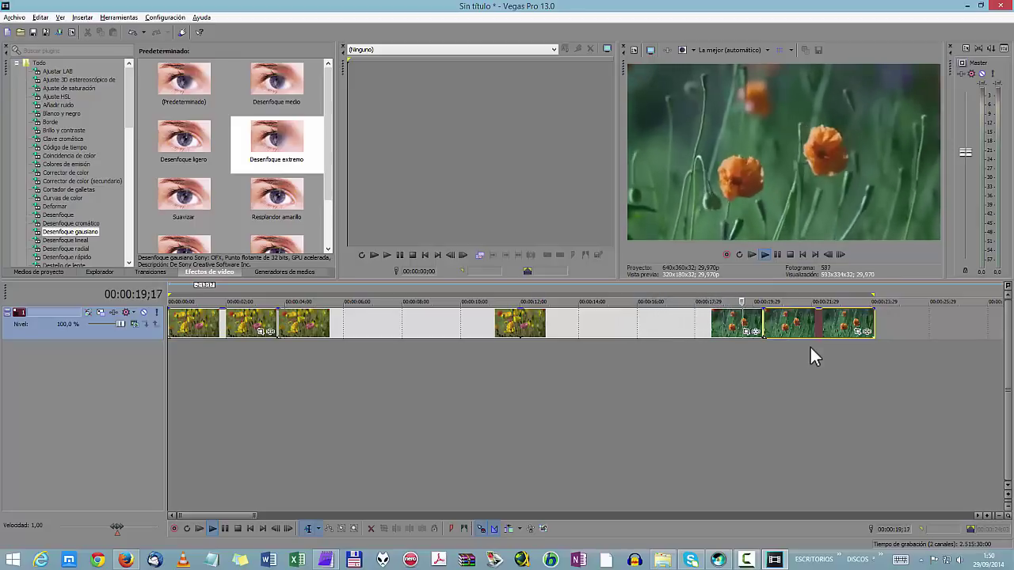
left_click(790, 254)
Apply the Gaussian blur effect with the "Desenfoque extremo" preset to the opening segment of the flowers clip.
left_click(211, 324)
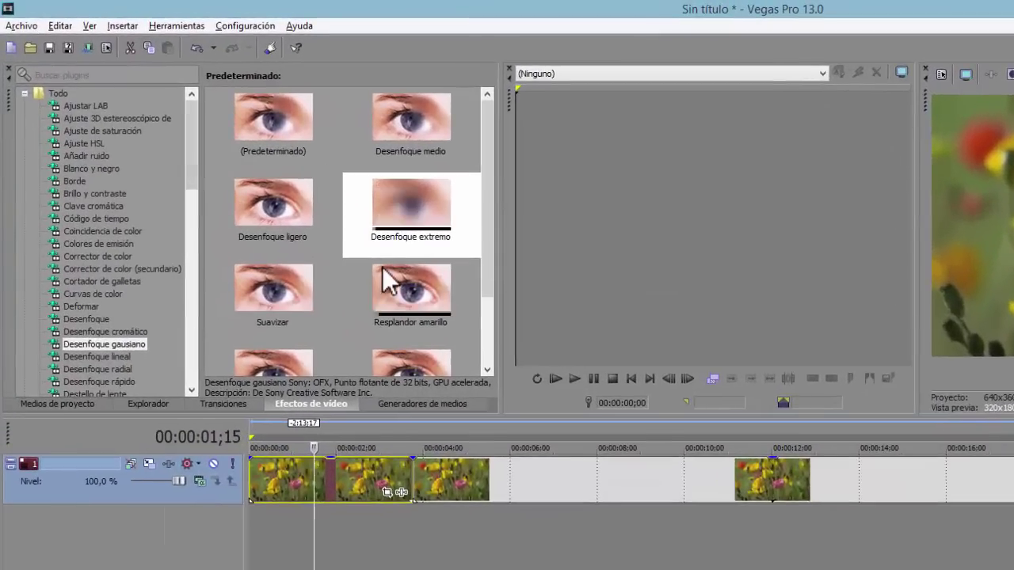
left_click(119, 348)
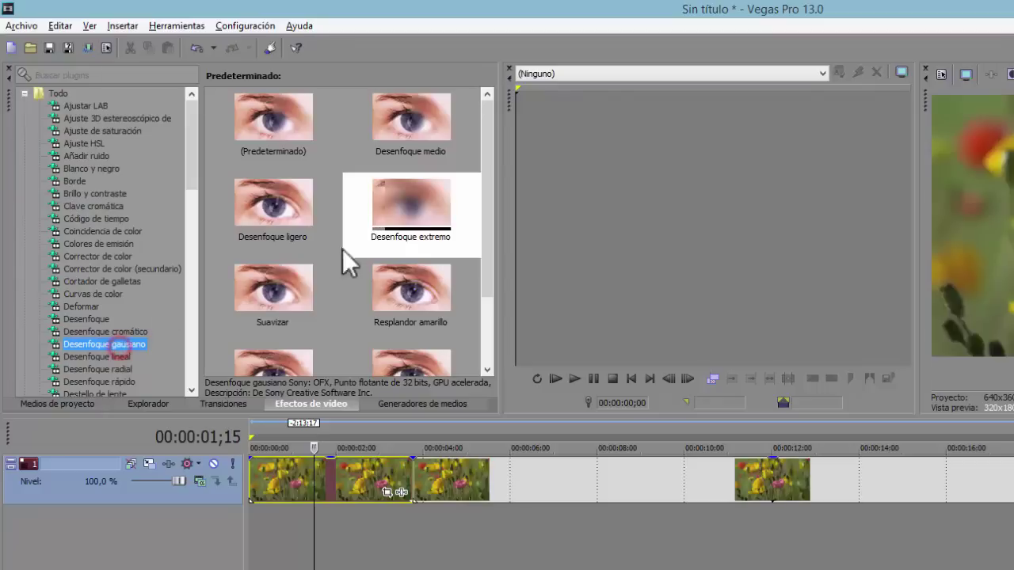
left_click(408, 206)
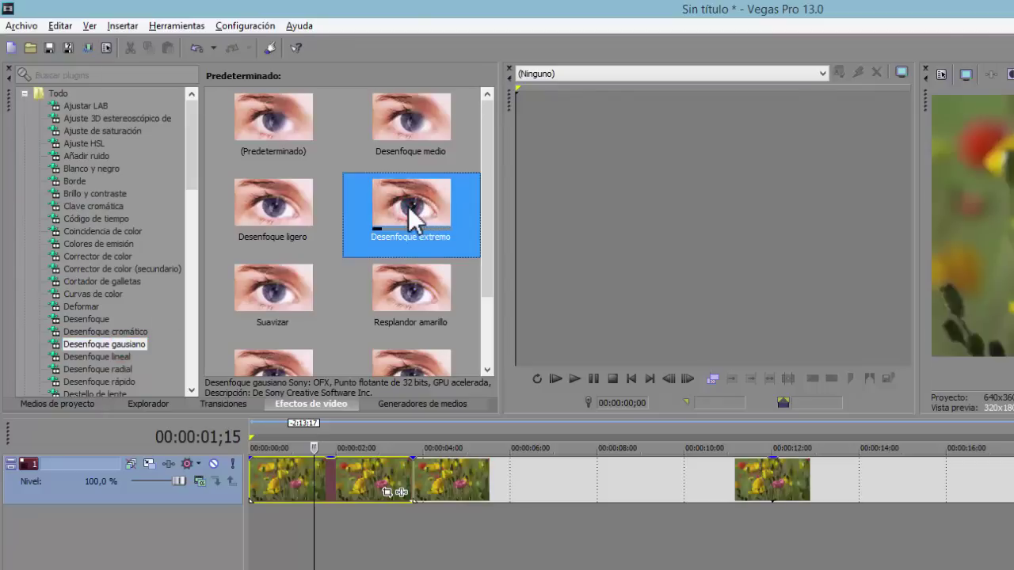
left_click_drag(410, 217, 366, 366)
left_click_drag(386, 488, 389, 468)
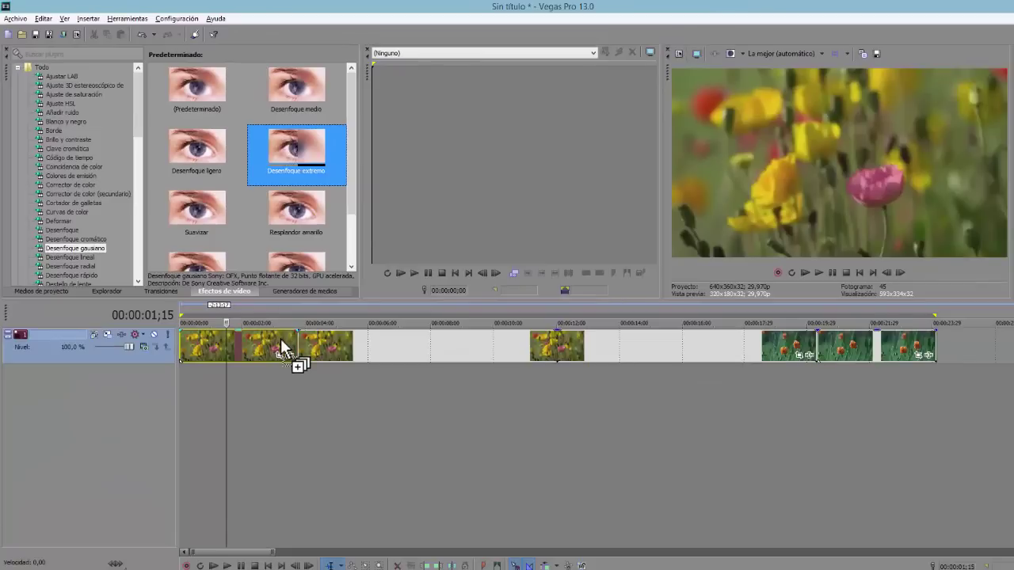
left_click_drag(280, 338, 281, 339)
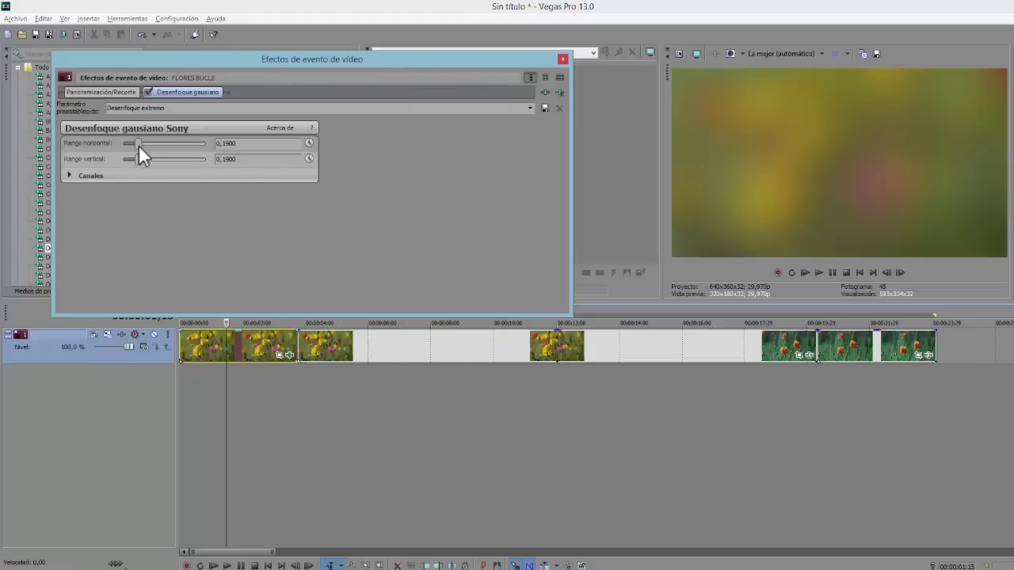
Raise the Gaussian blur ranges to 0,2789 horizontal and 0,2245 vertical, and return both to 0,19.
mouse_move(139, 145)
left_mouse_down()
mouse_move(164, 163)
mouse_move(142, 160)
left_mouse_up()
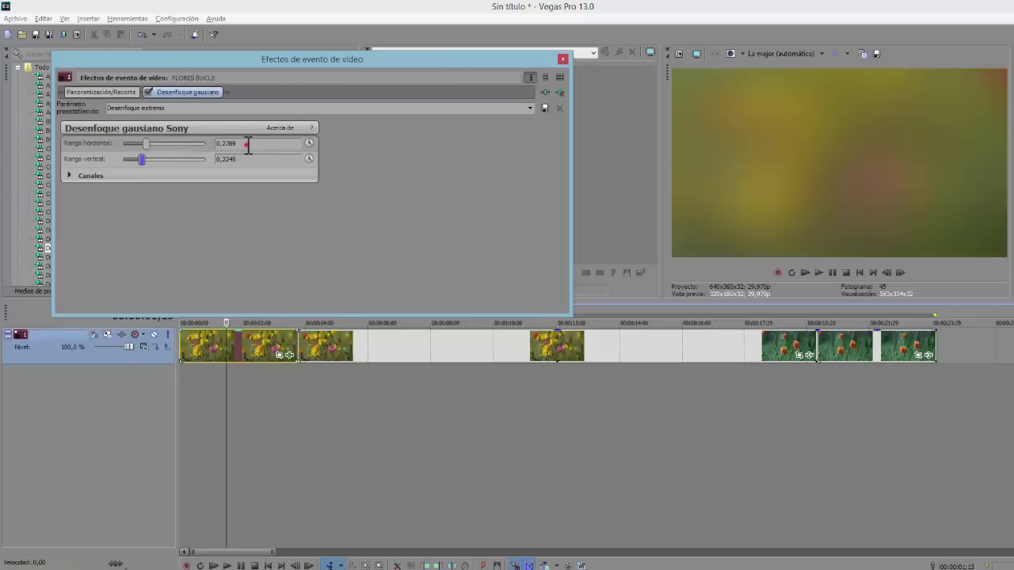
left_click(248, 145)
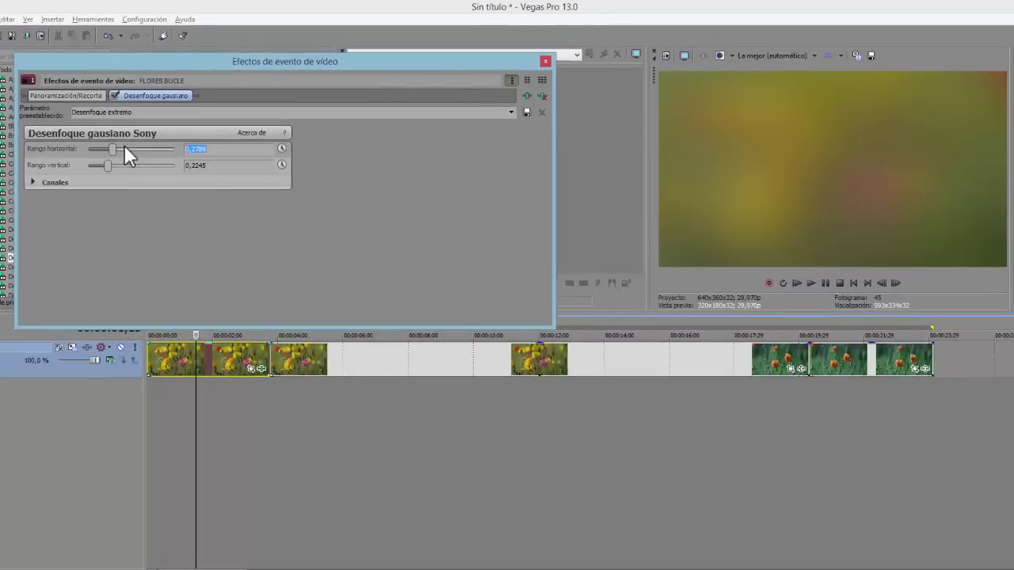
left_click_drag(202, 151, 208, 150)
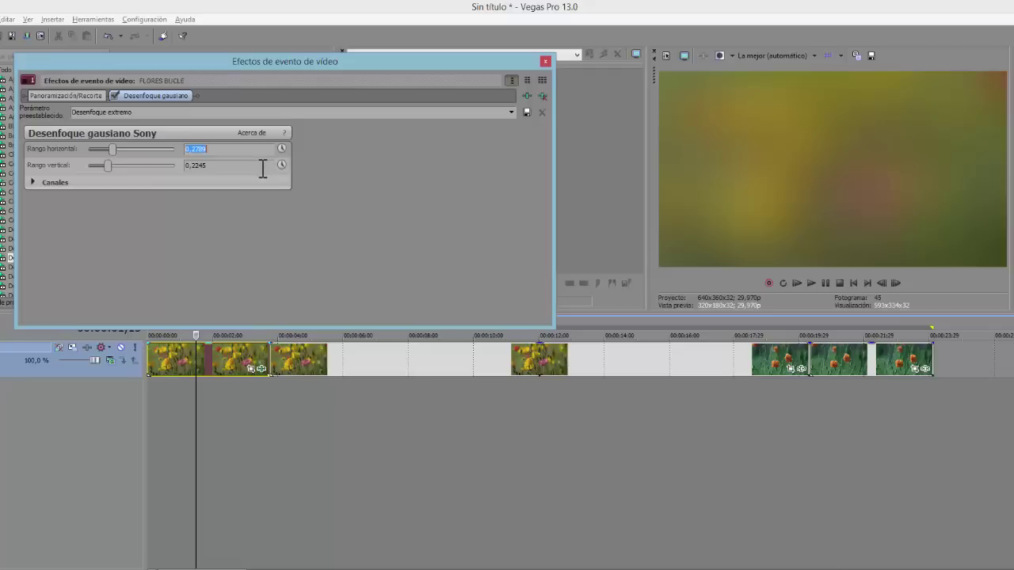
type("0,19")
key("Return")
left_click(229, 170)
type("0,19")
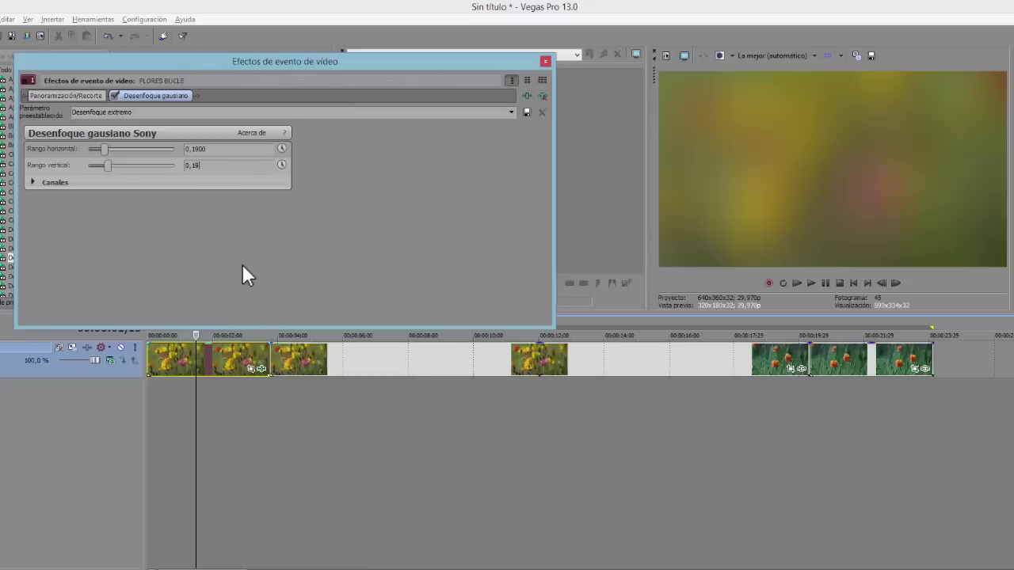
key("Return")
Compare the blurred preview at the start and the end of the opening segment, returning to its start.
left_click(148, 383)
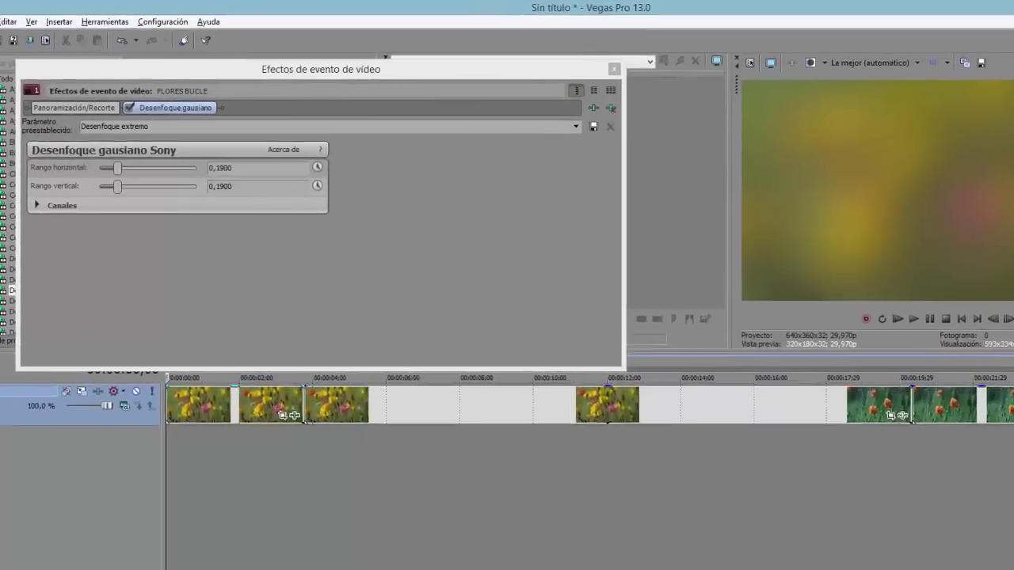
left_click(301, 432)
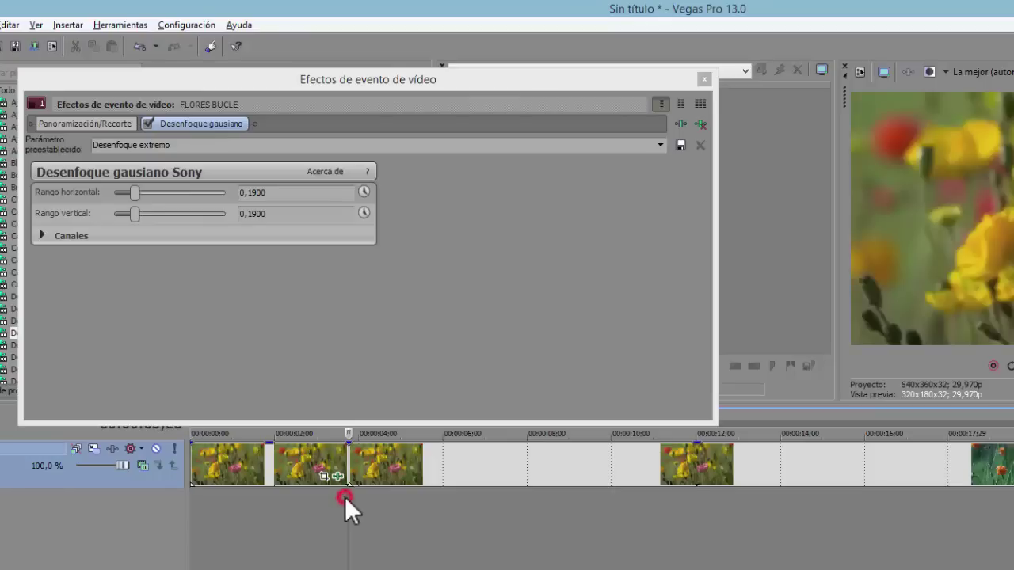
left_click(341, 496)
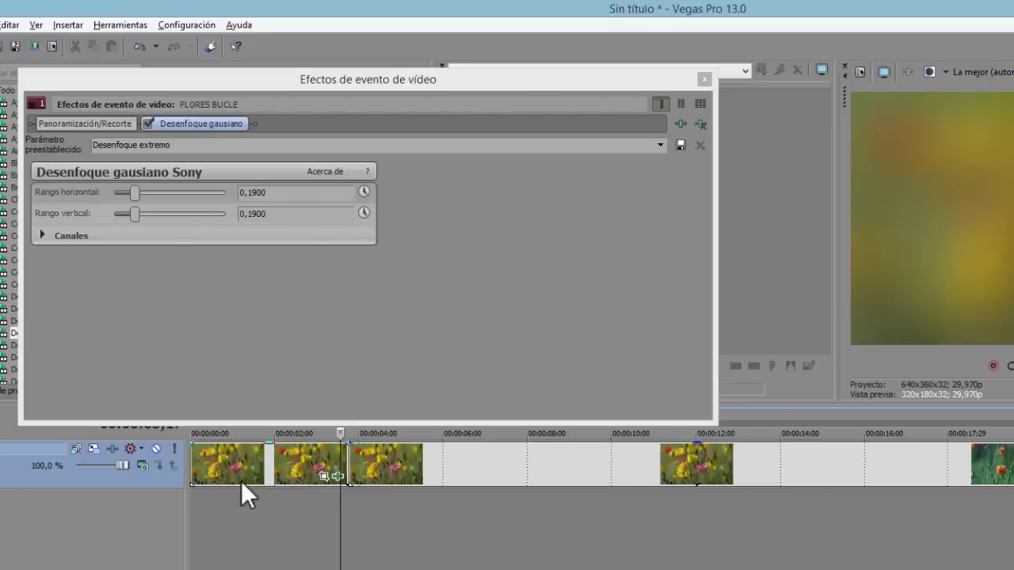
left_click(193, 492)
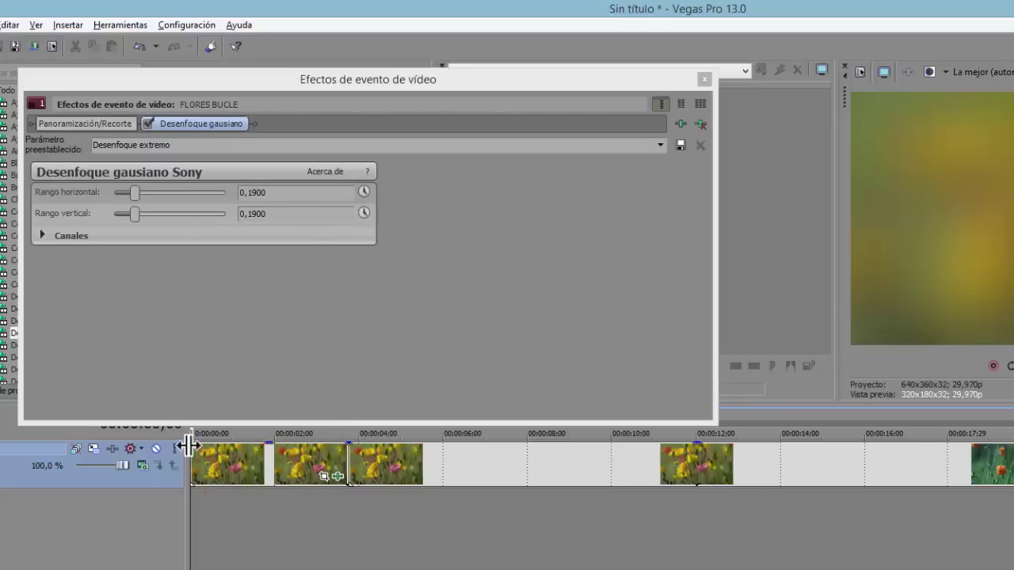
Enable keyframe animation for the horizontal and vertical blur ranges, and try adding keyframes around 00:00:01;12, undoing those attempts.
left_click(365, 192)
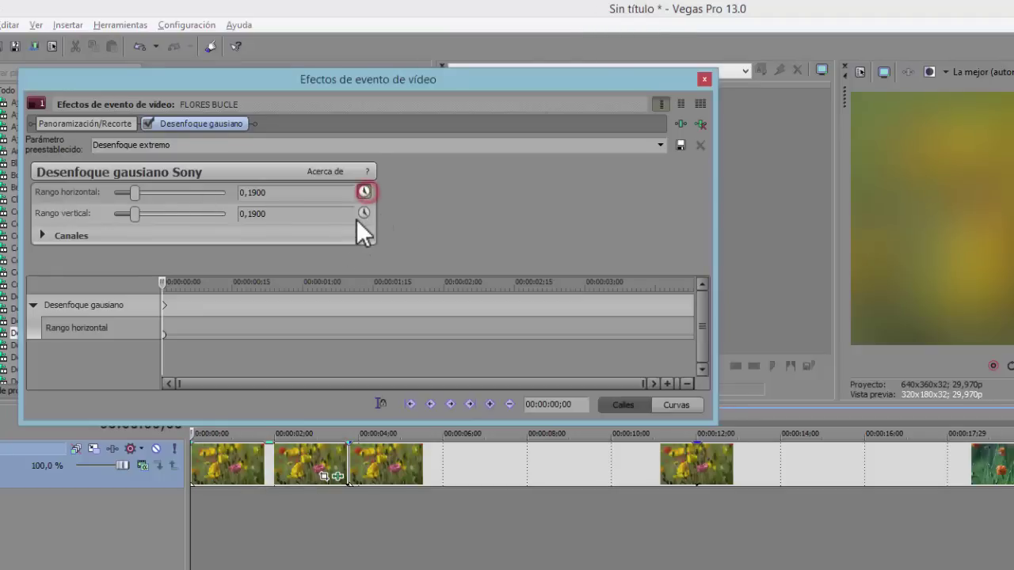
left_click(362, 214)
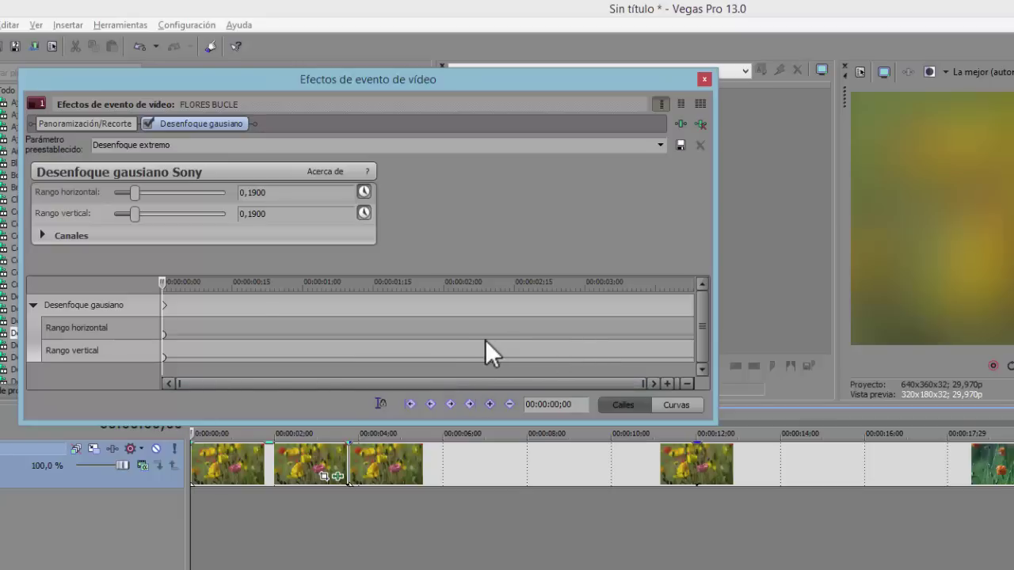
left_click(365, 354)
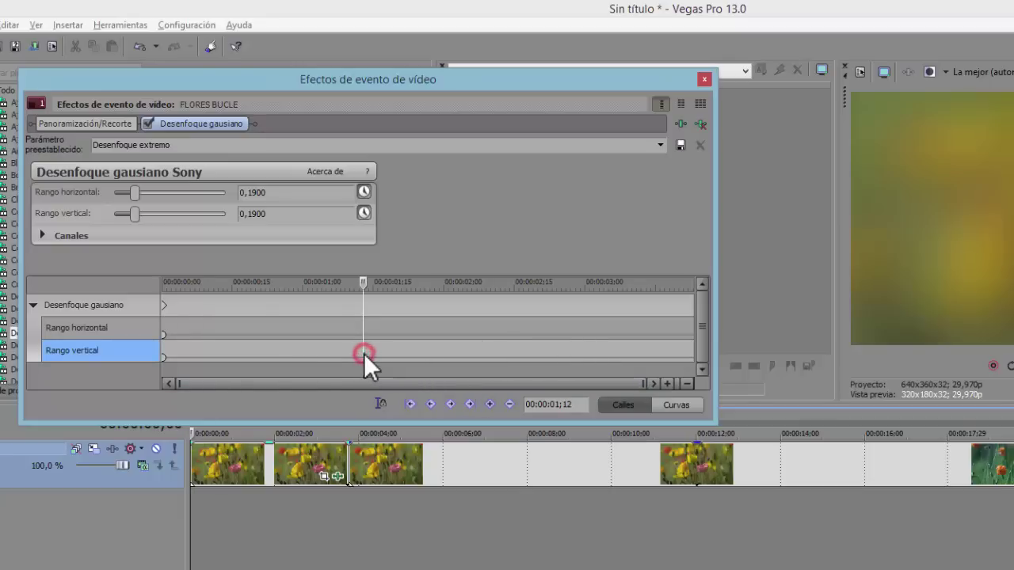
left_click(489, 405)
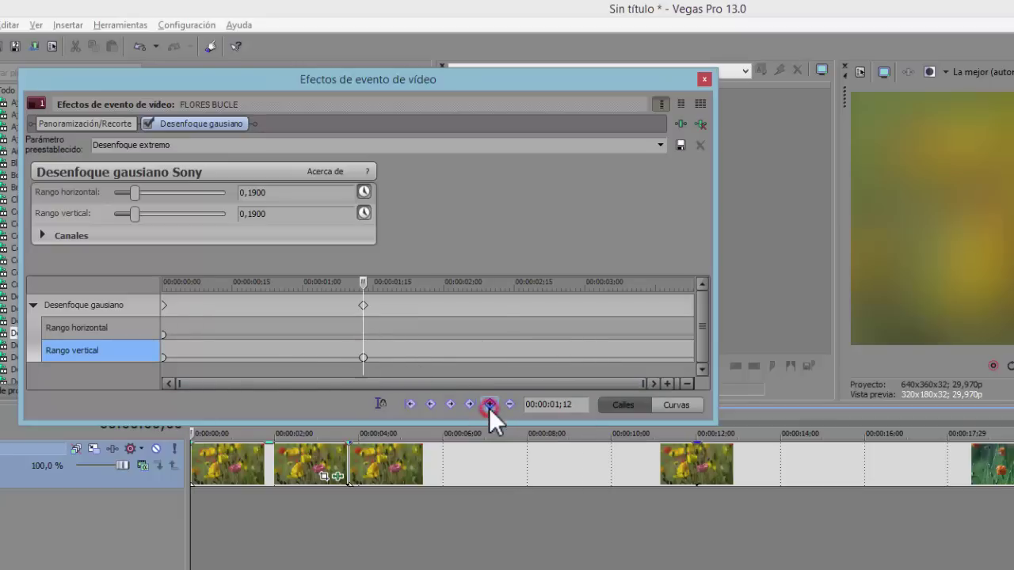
left_click(364, 334)
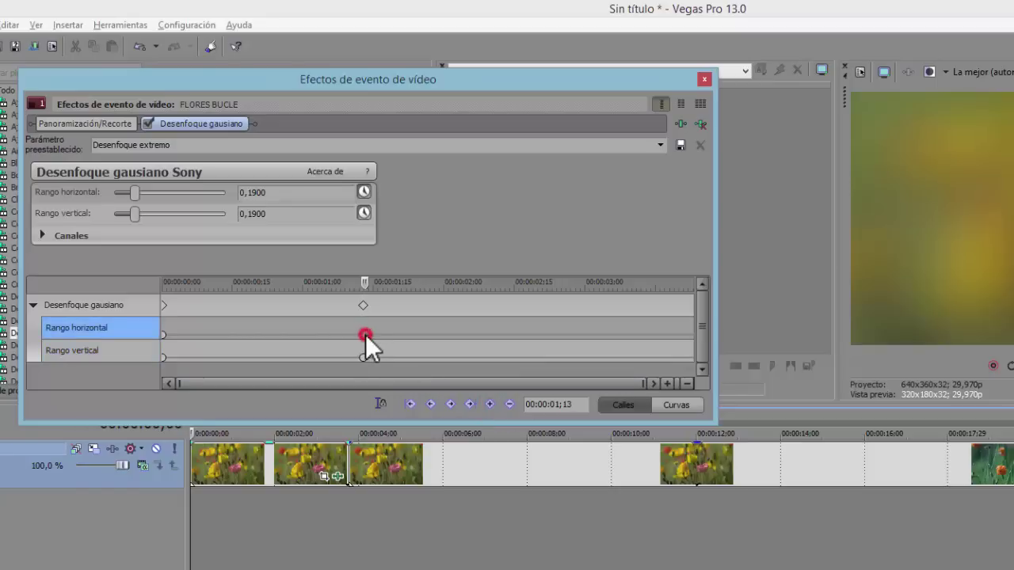
left_click(490, 405)
key("ctrl+z")
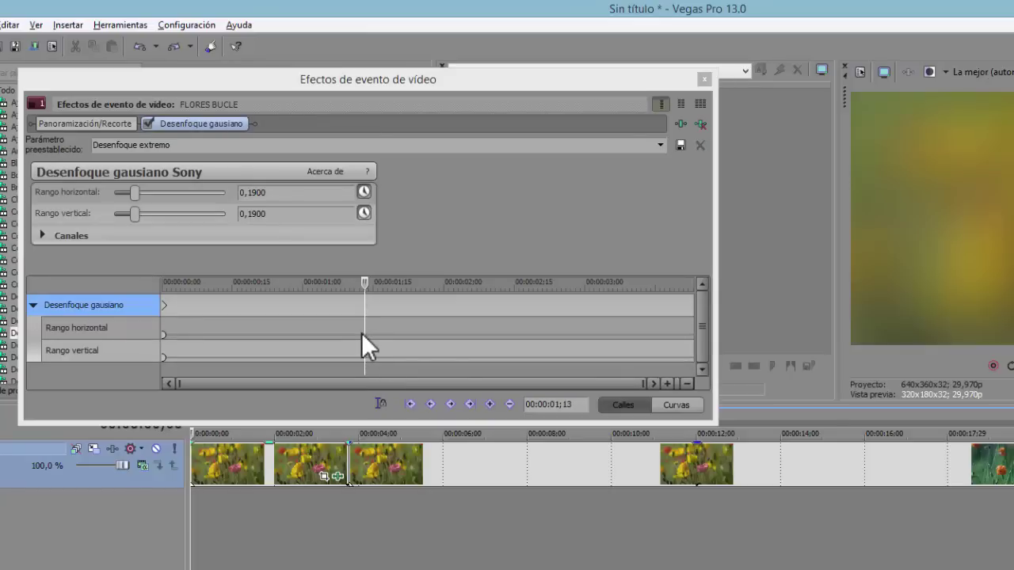
Add keyframes to the horizontal and vertical blur ranges at 00:00:01;13, deleting and re-adding the vertical one.
left_click(118, 328)
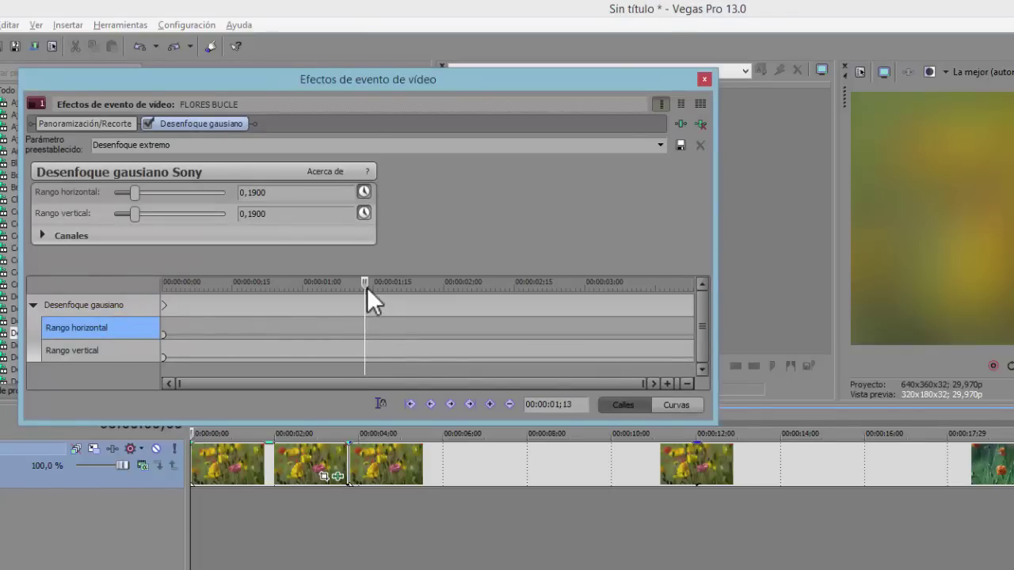
left_click(491, 404)
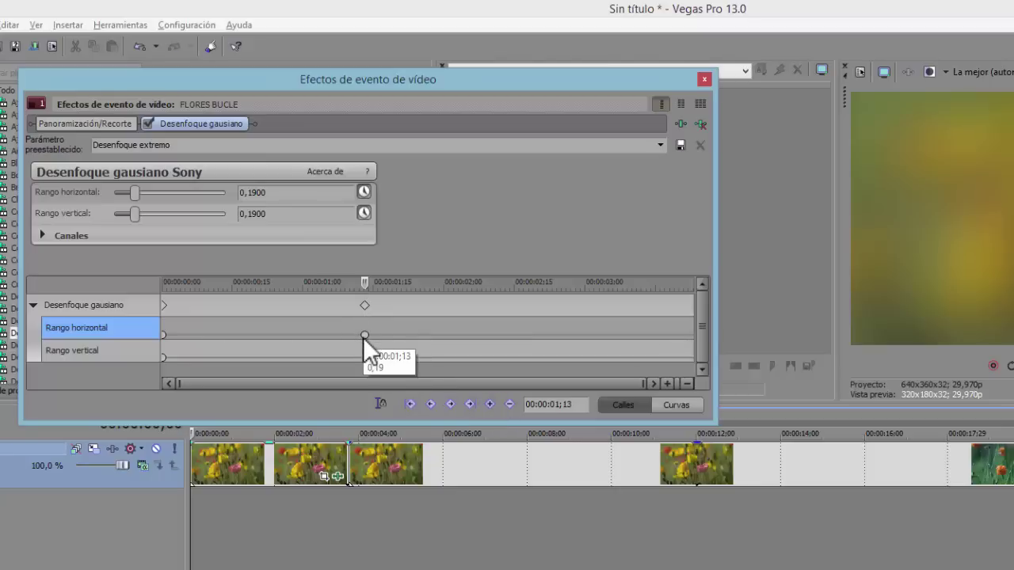
left_click(101, 350)
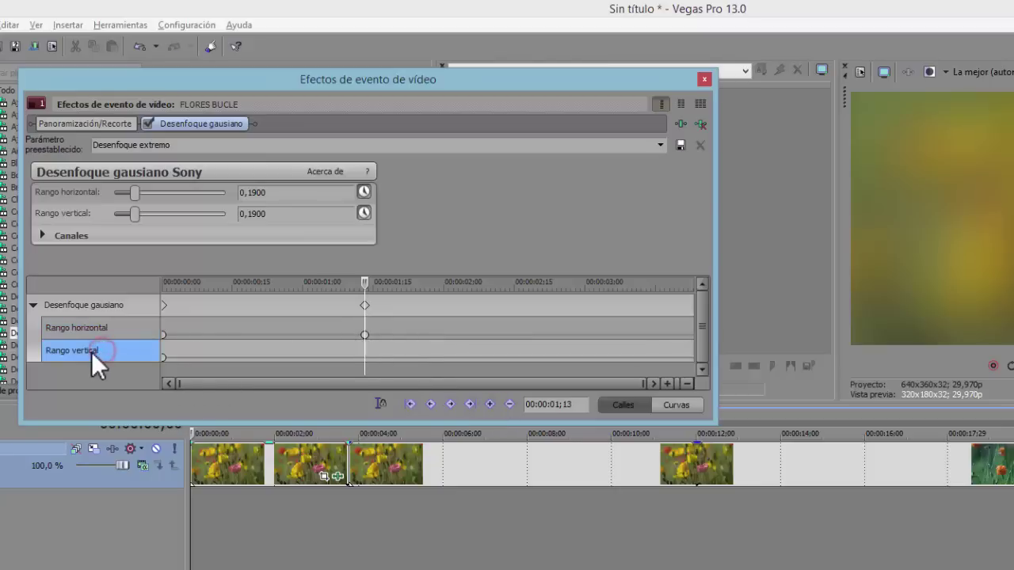
left_click(491, 404)
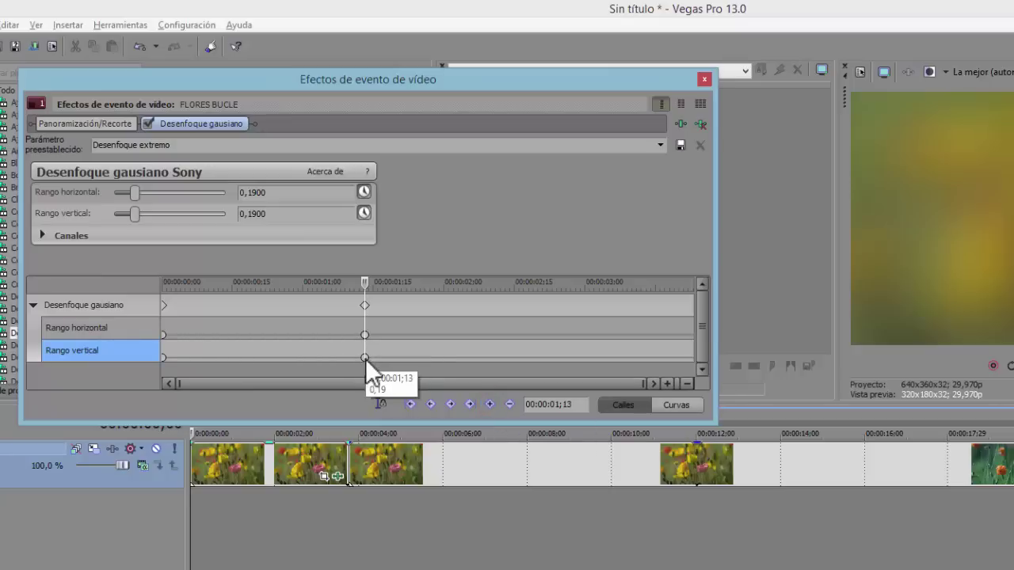
key("Delete")
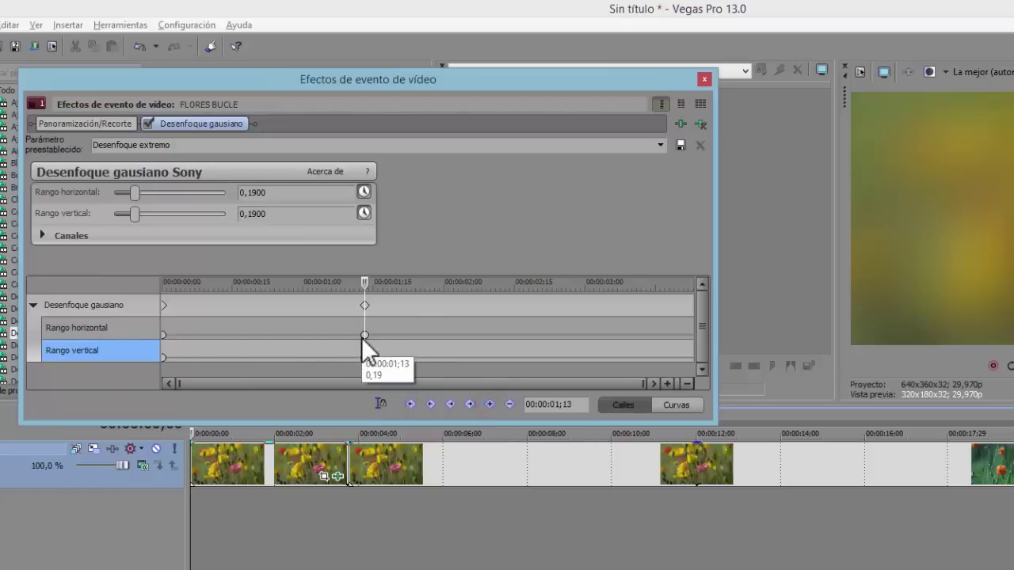
double_click(364, 357)
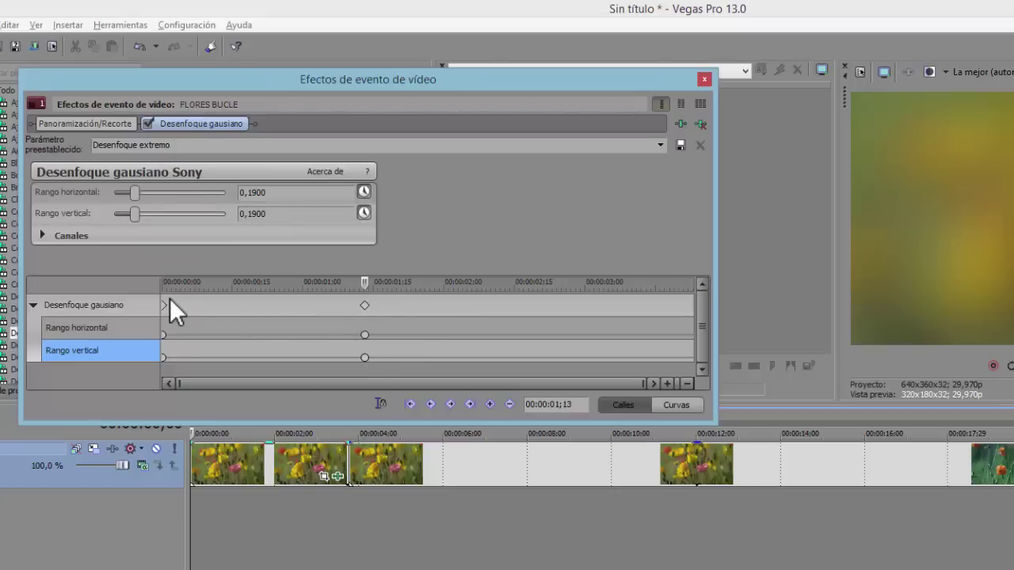
Add keyframes to both blur ranges at 00:00:02;17 and set the horizontal and vertical values there to 0,0000.
left_click(528, 282)
left_click(528, 312)
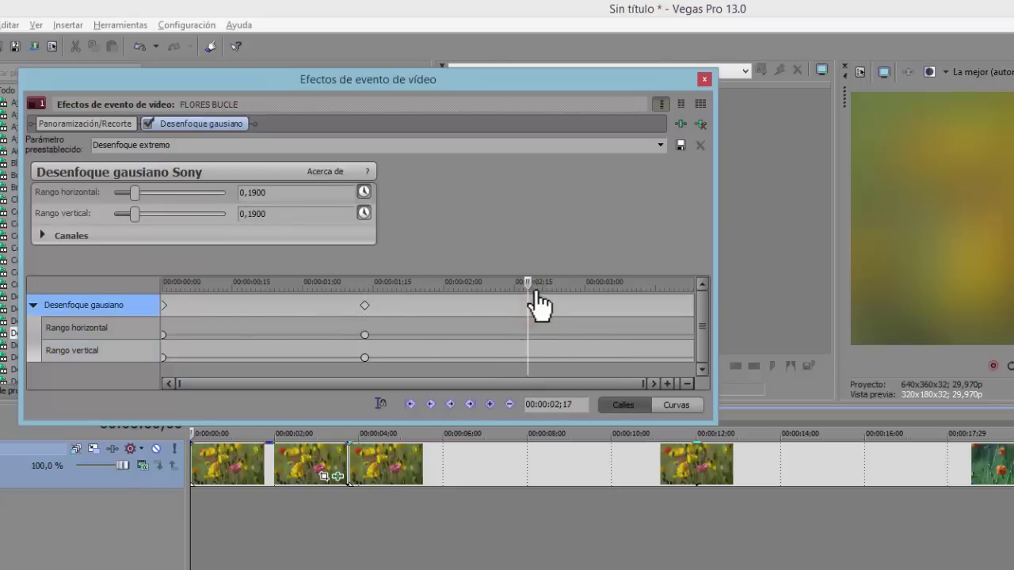
left_click(73, 327)
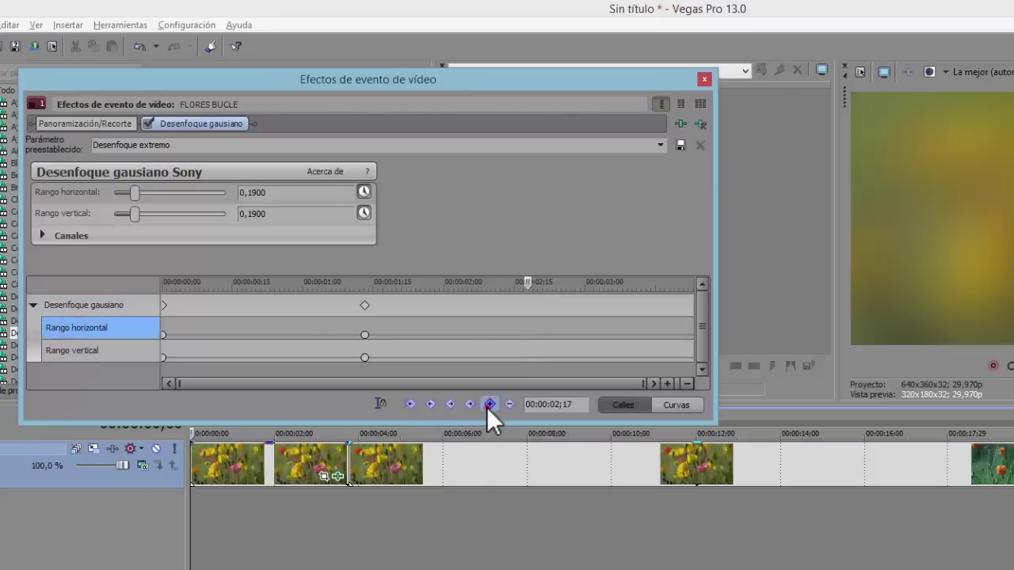
left_click(488, 405)
left_click(99, 354)
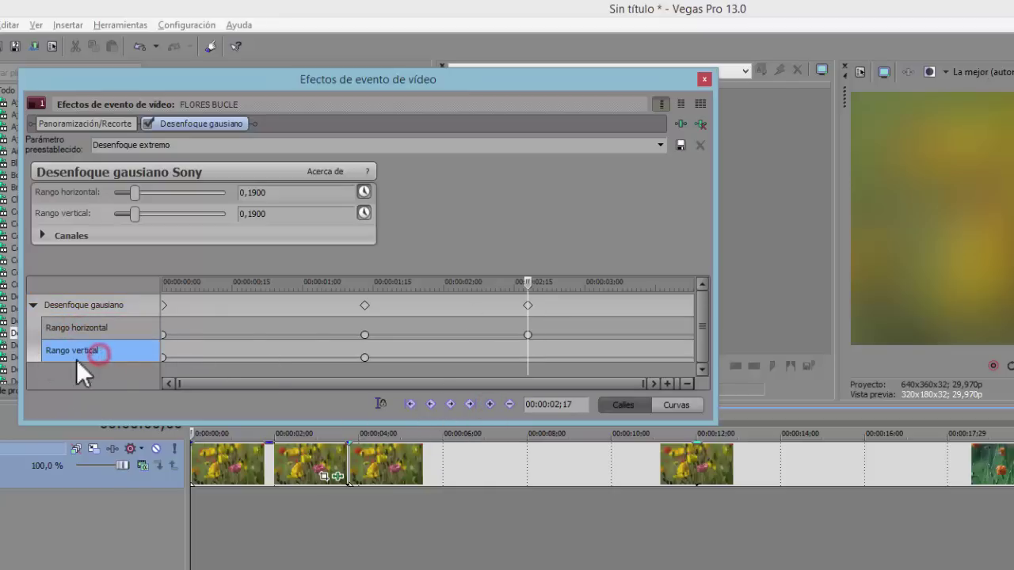
left_click(489, 405)
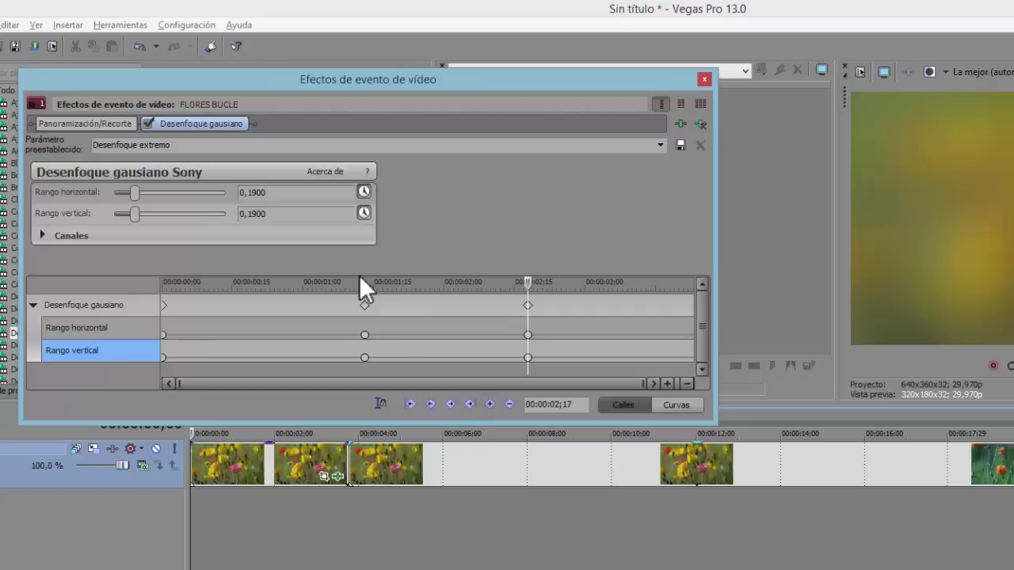
left_click_drag(134, 193, 93, 216)
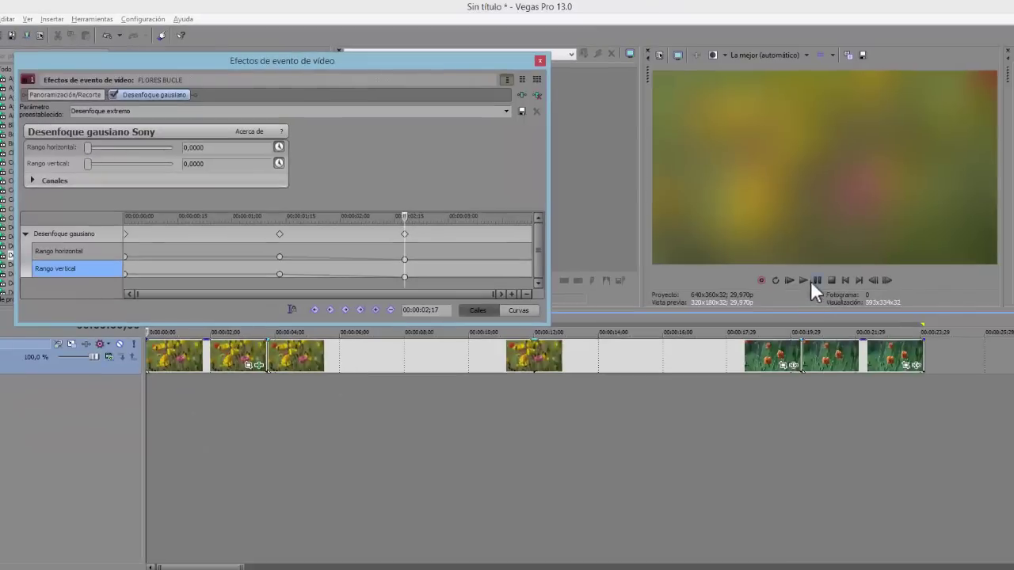
Play the timeline from its start to check the blur fade, then remove the Gaussian blur from the opening segment.
left_click(802, 279)
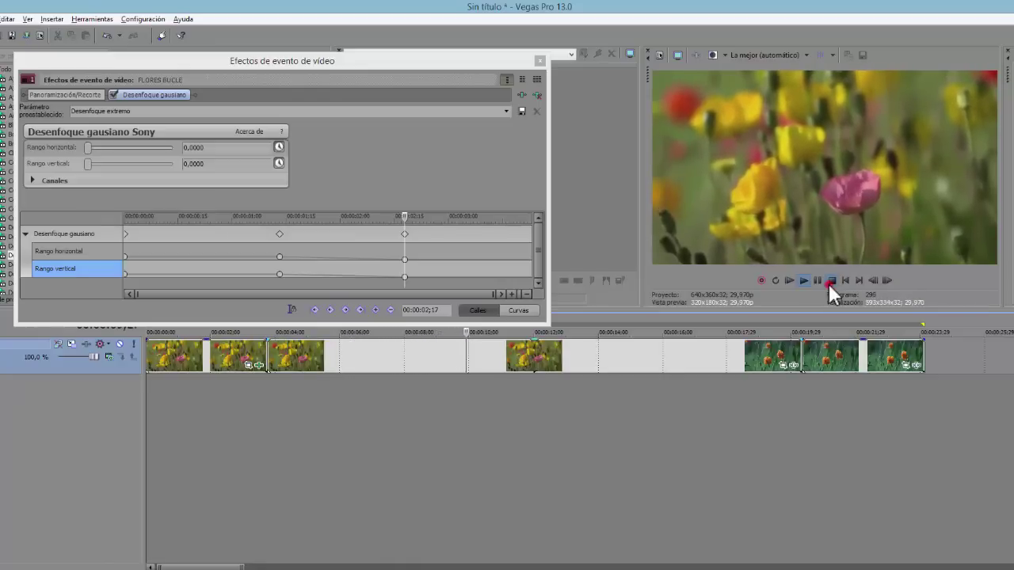
left_click(829, 283)
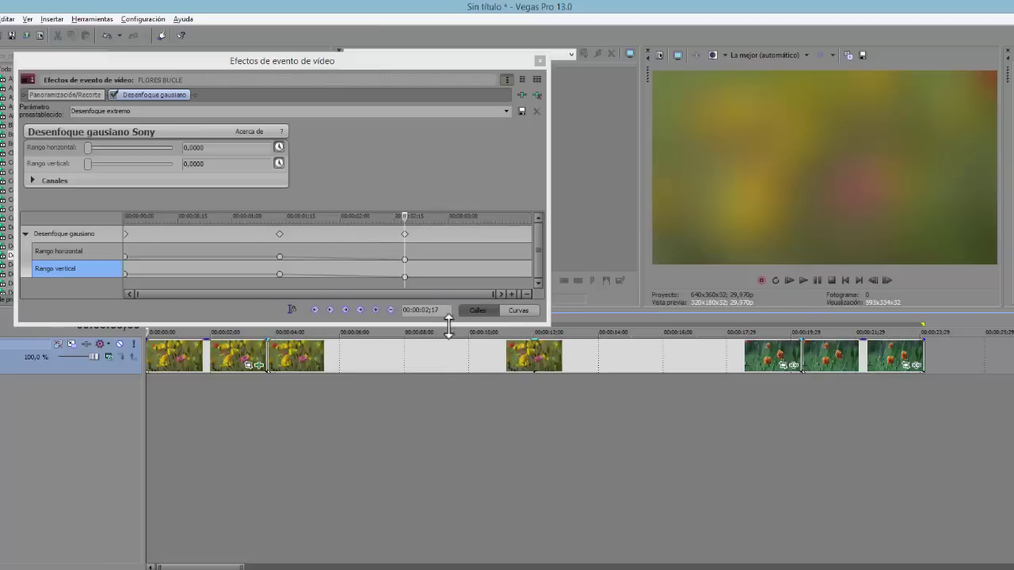
left_click(541, 93)
left_click(540, 59)
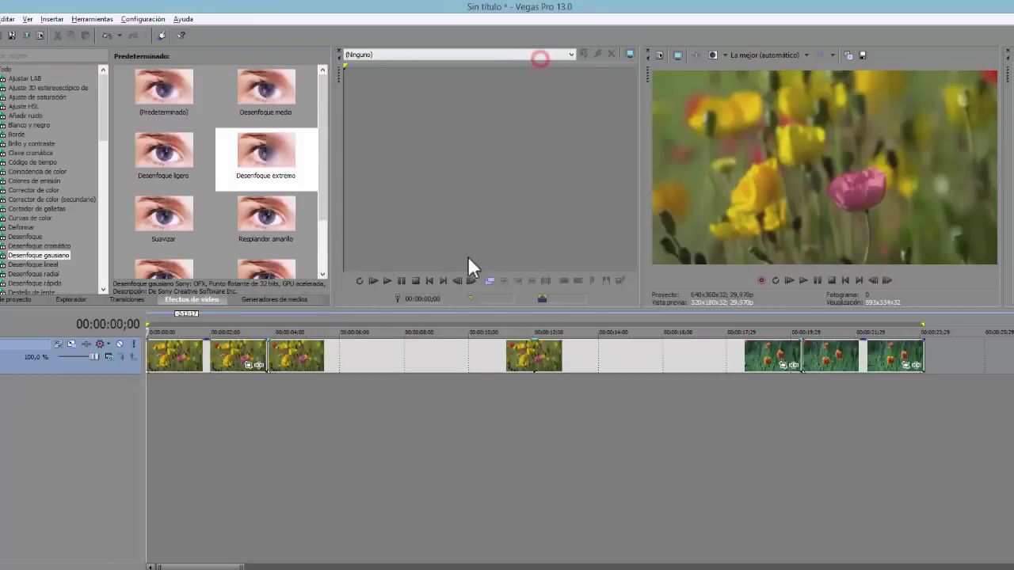
Apply Gaussian blur with the "Desenfoque extremo" preset to the opening flowers segment, and enable keyframe animation for both ranges.
left_click(213, 349)
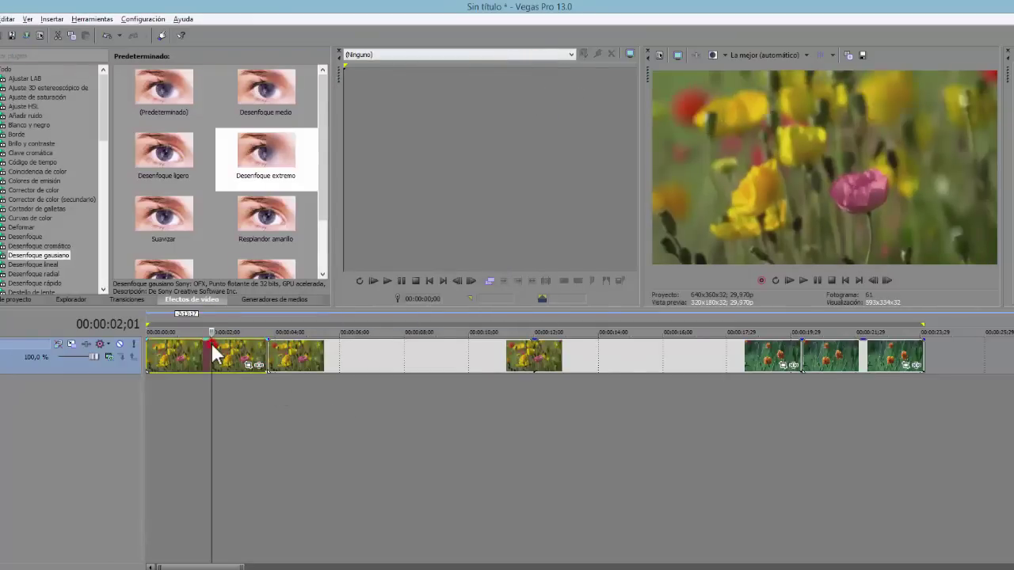
left_click(368, 358)
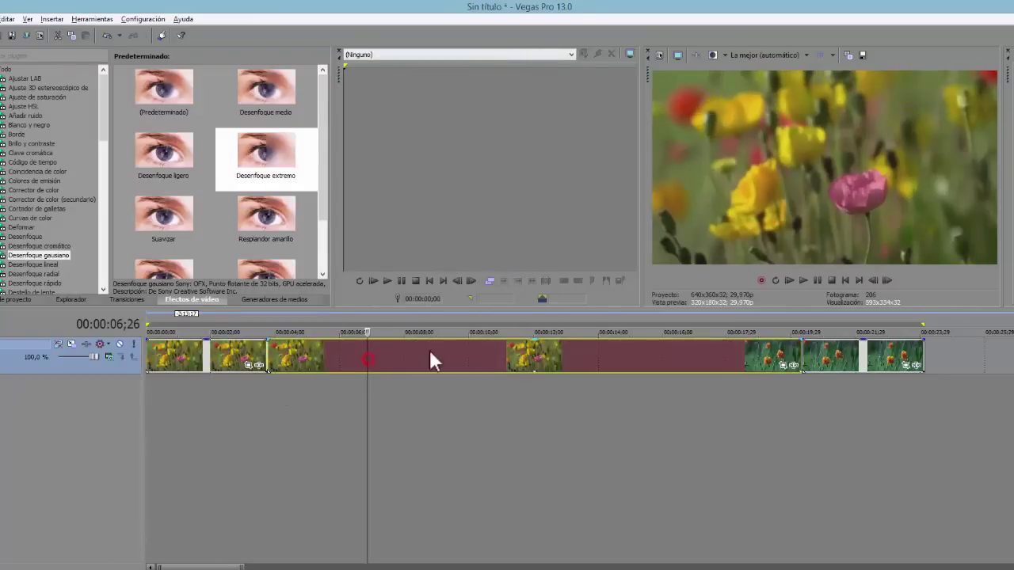
left_click(821, 361)
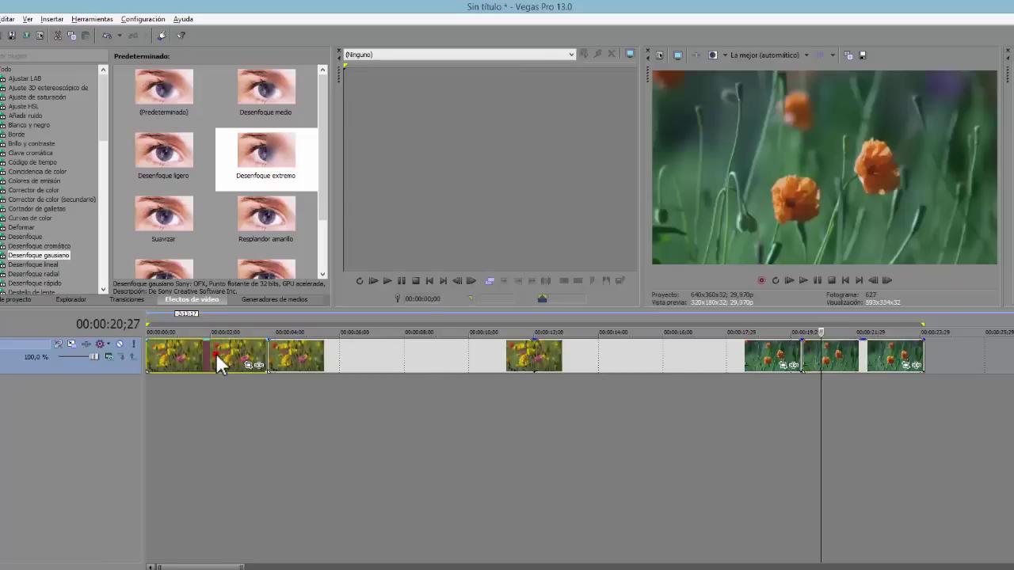
left_click(216, 353)
left_click_drag(264, 158, 244, 360)
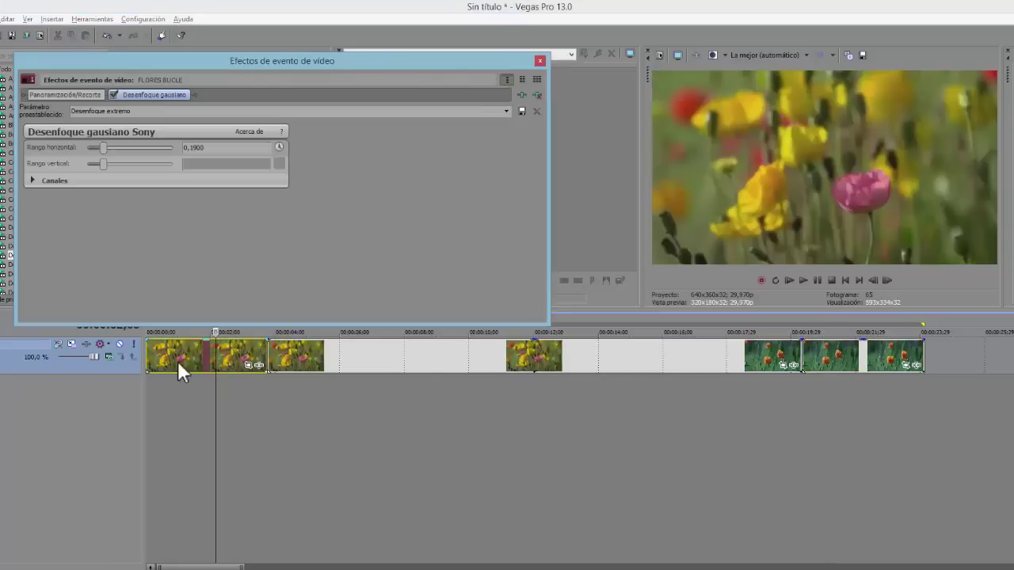
left_click(279, 147)
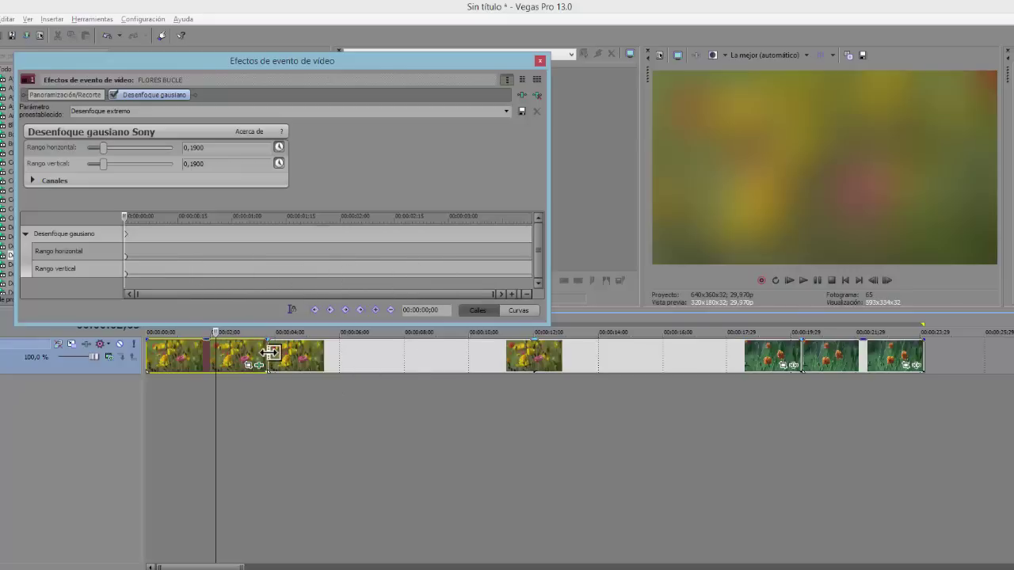
Add keyframes to the horizontal and vertical blur ranges at 00:00:02;26 and set both values there to 0,0000.
left_click(441, 220)
left_click(436, 230)
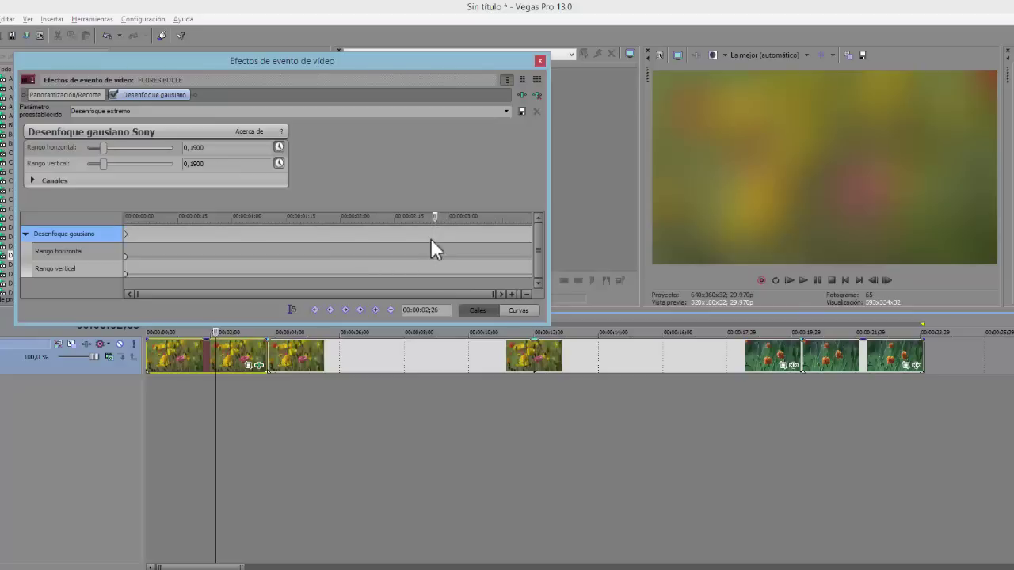
left_click(50, 254)
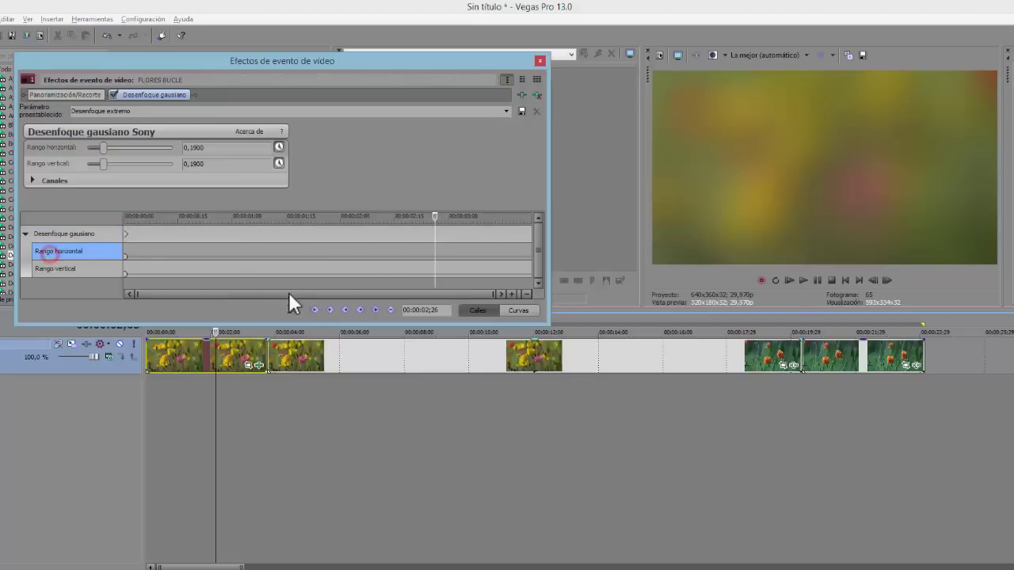
left_click(376, 309)
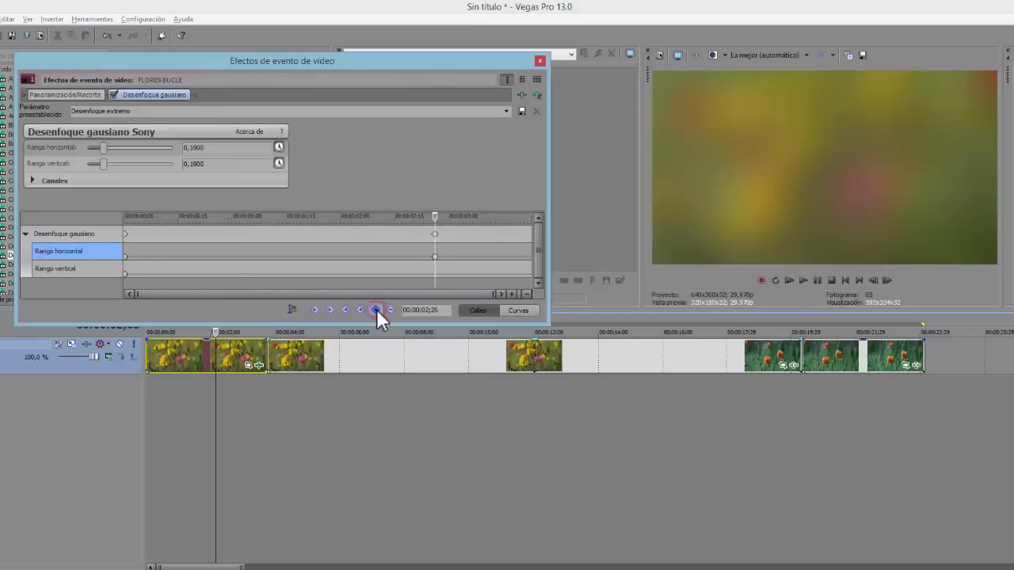
left_click(86, 262)
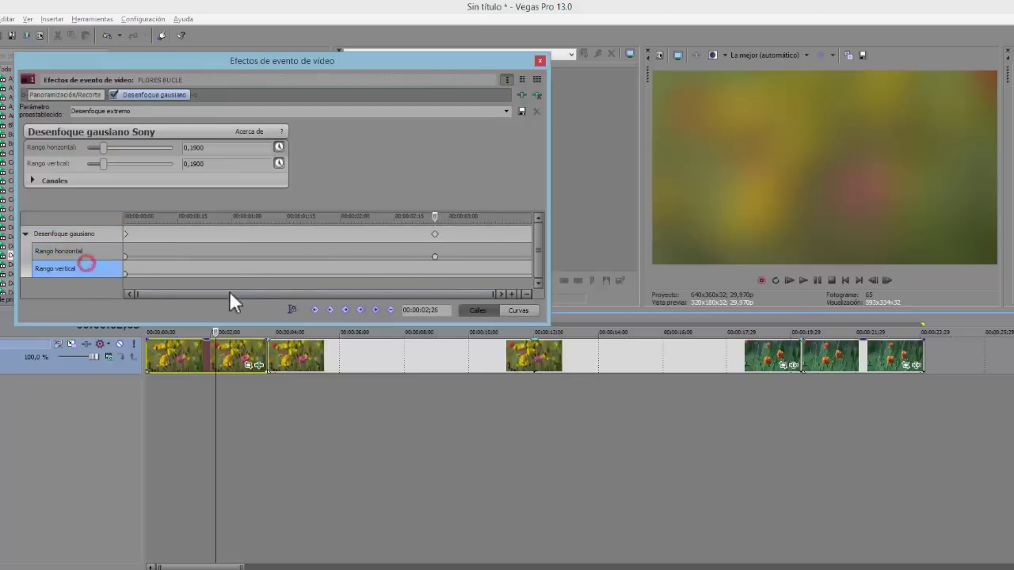
left_click(371, 309)
left_click_drag(103, 146, 73, 166)
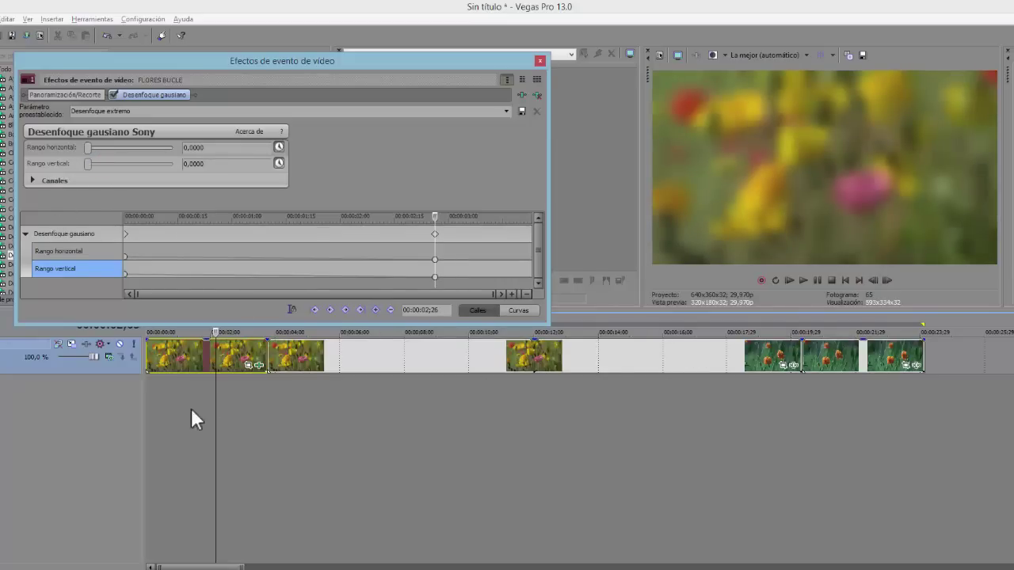
Play the timeline from its start to check the blur fade, and review the horizontal and vertical range keyframes.
left_click(145, 389)
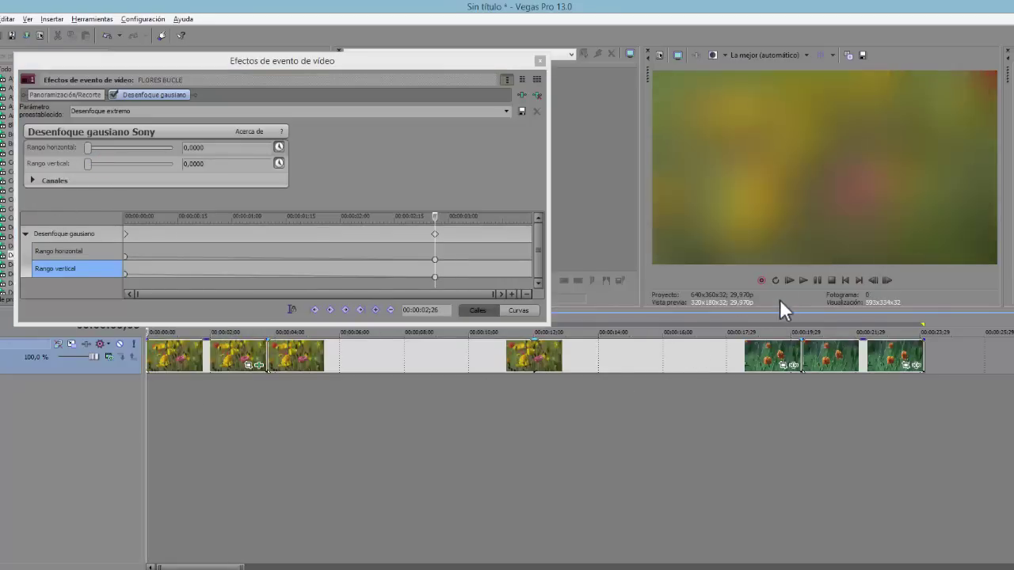
left_click(802, 279)
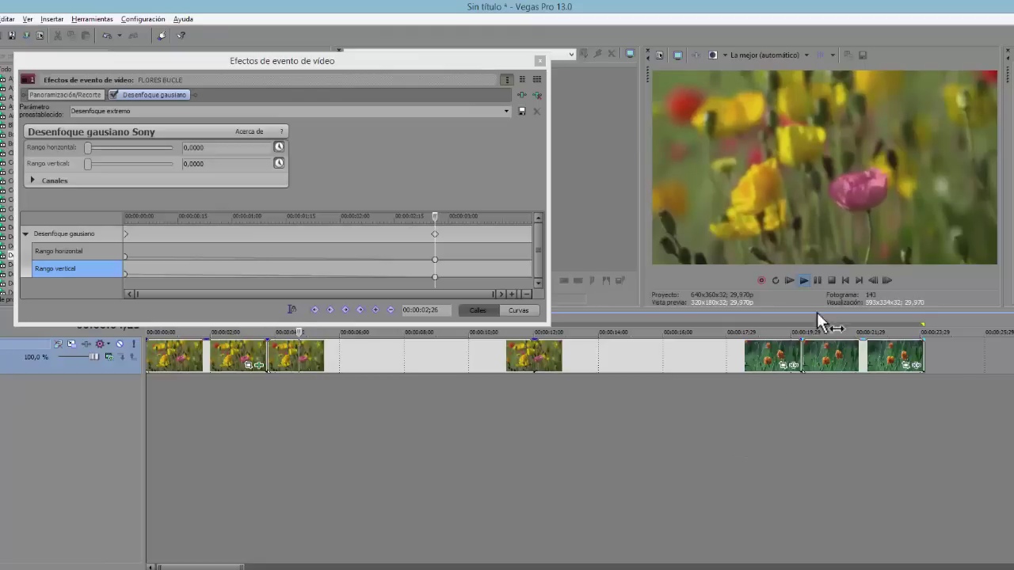
left_click(830, 282)
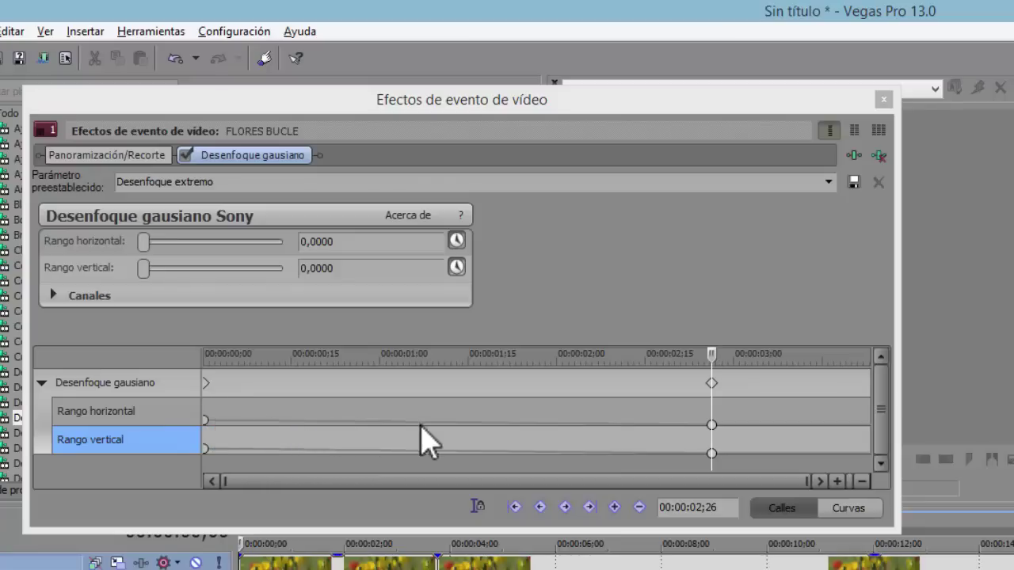
left_click(119, 418)
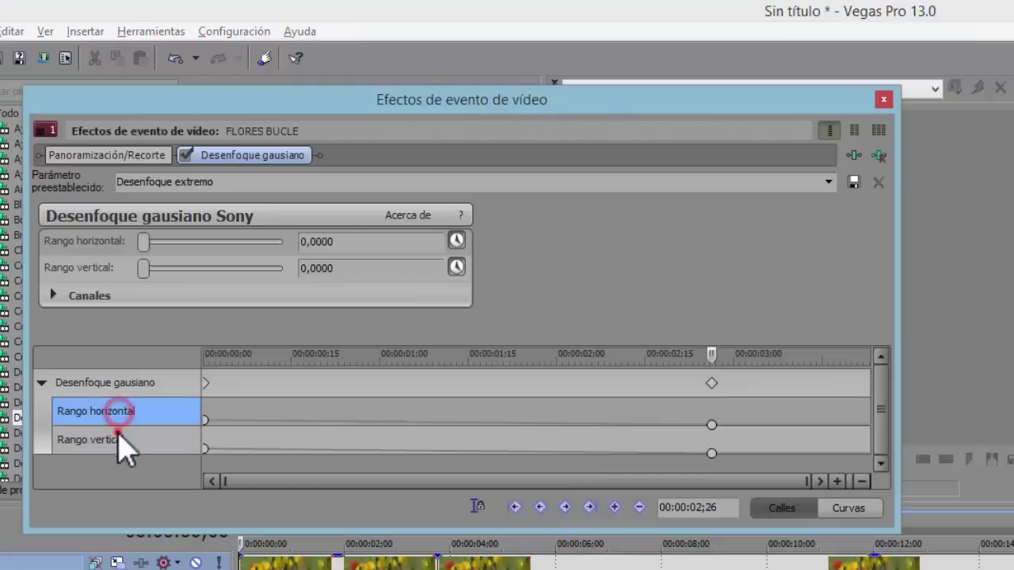
left_click(118, 437)
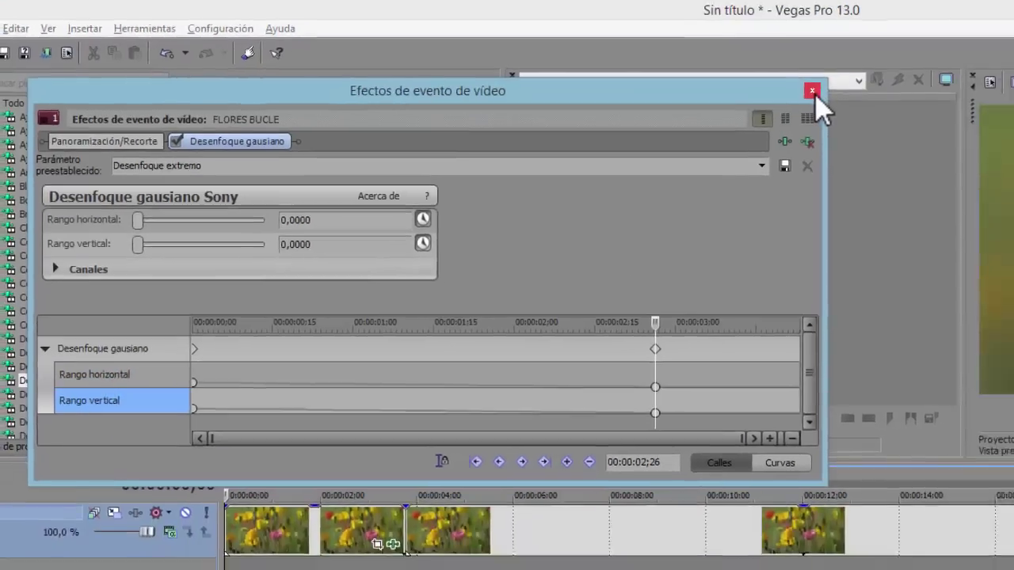
Apply Gaussian blur with the "Desenfoque extremo" preset to the closing poppies segment, and enable keyframe animation for both blur ranges.
left_click(812, 91)
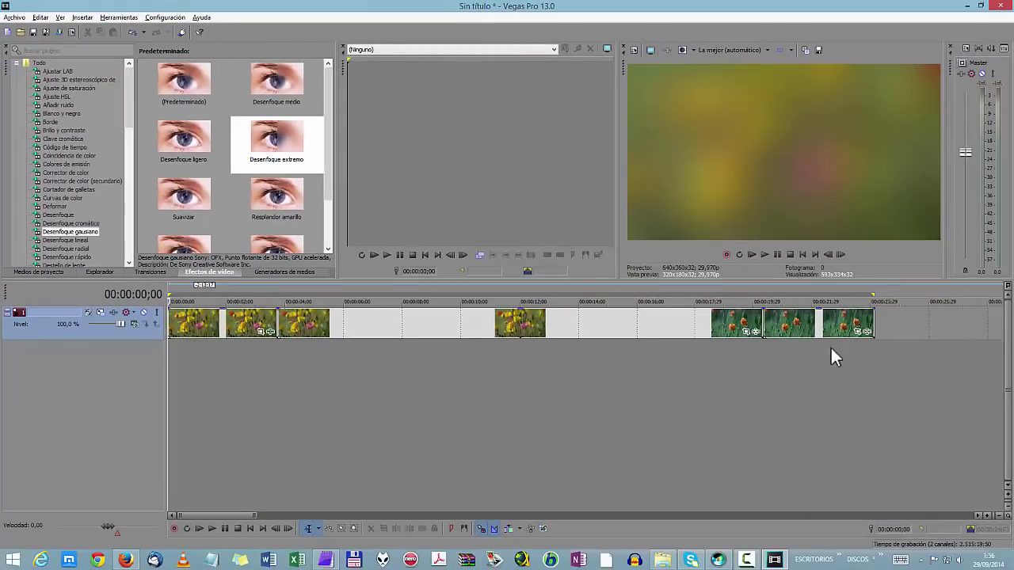
left_click(828, 325)
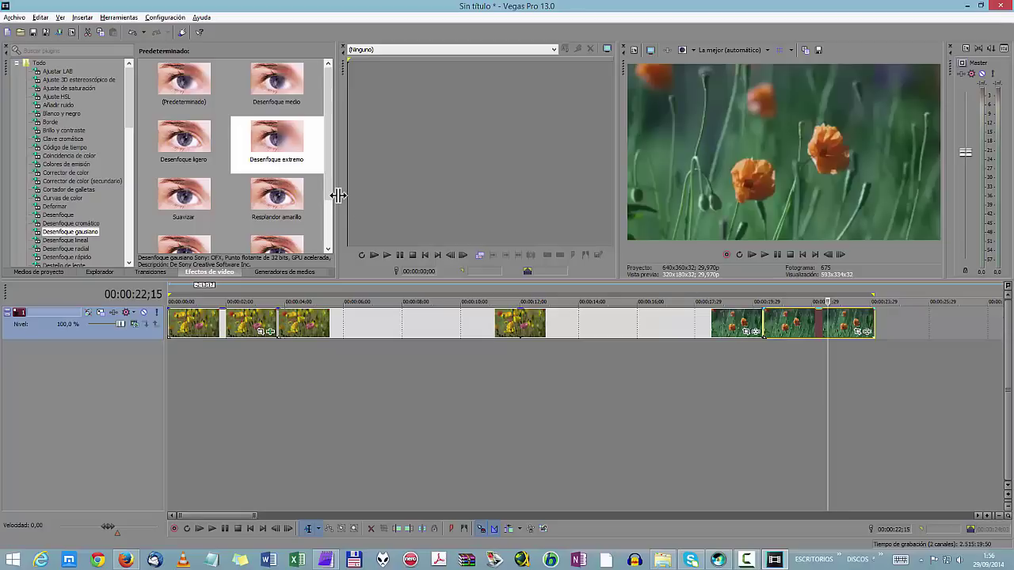
left_click_drag(290, 150, 846, 329)
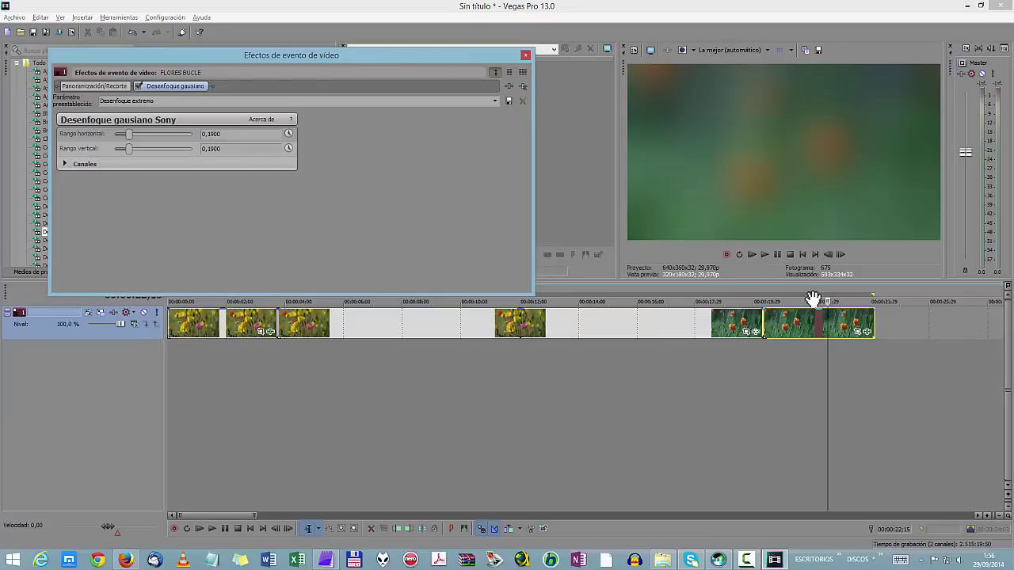
left_click(839, 348)
left_click(855, 355)
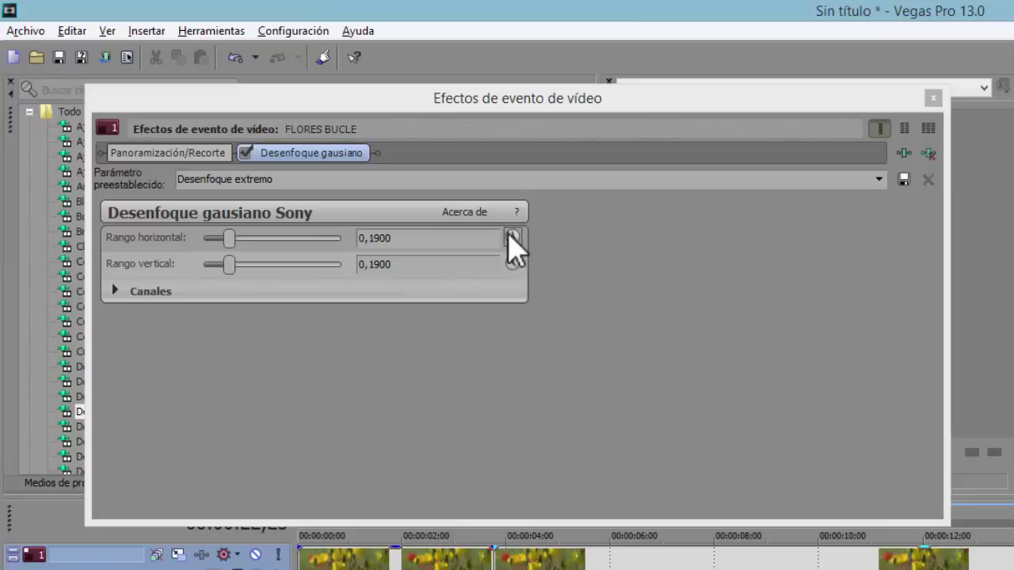
left_click(512, 237)
left_click(512, 263)
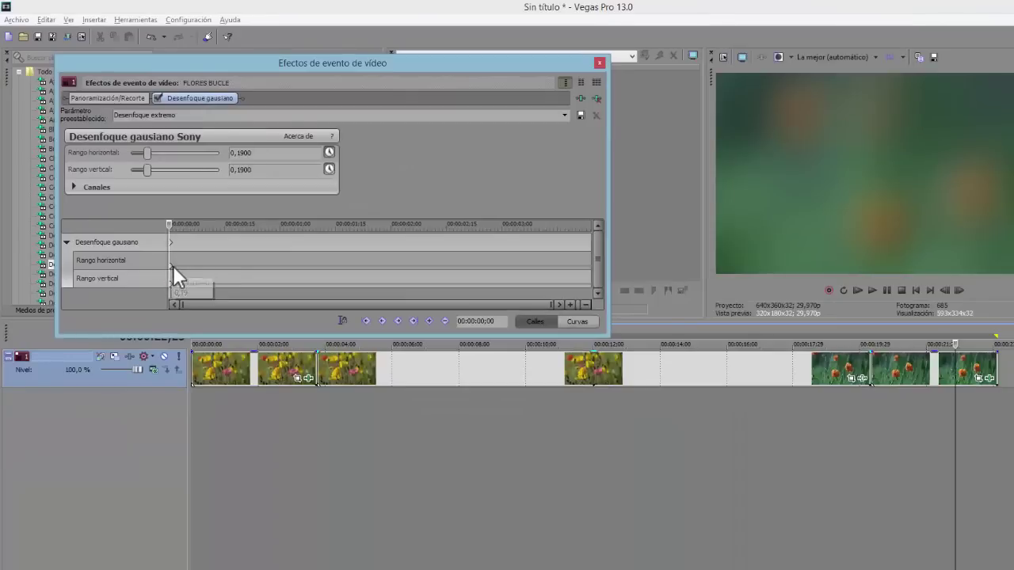
Move the timeline cursor to the closing segment's start, and set its horizontal and vertical blur ranges to 0,0000 at keyframe 00:00:00;00.
left_click(169, 265)
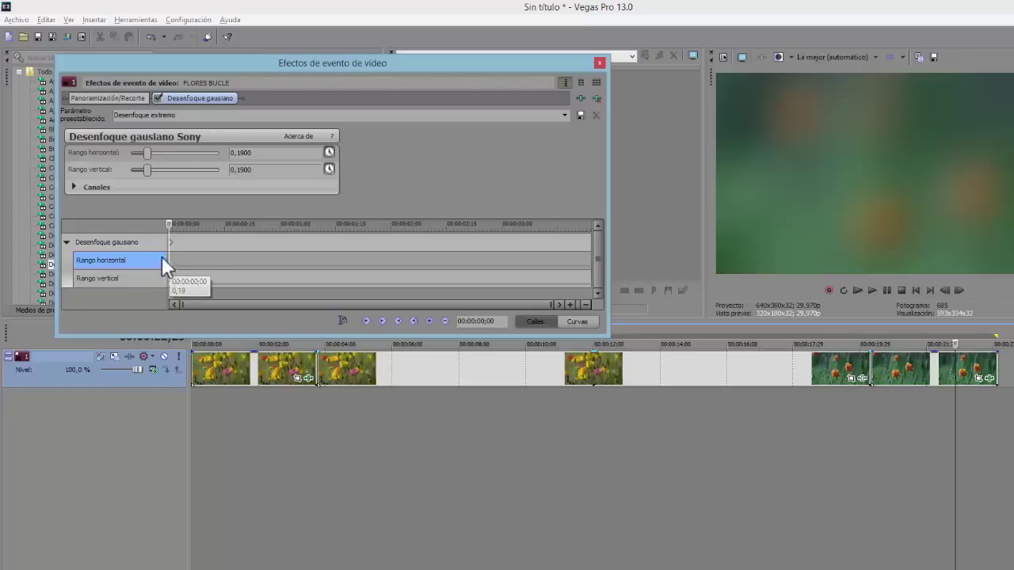
left_click(873, 363)
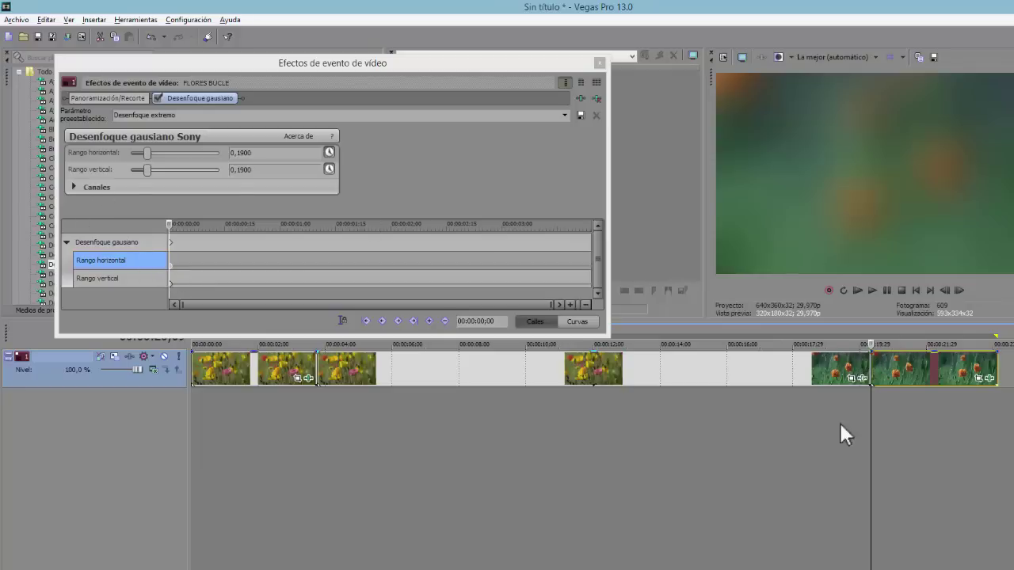
left_click(170, 263)
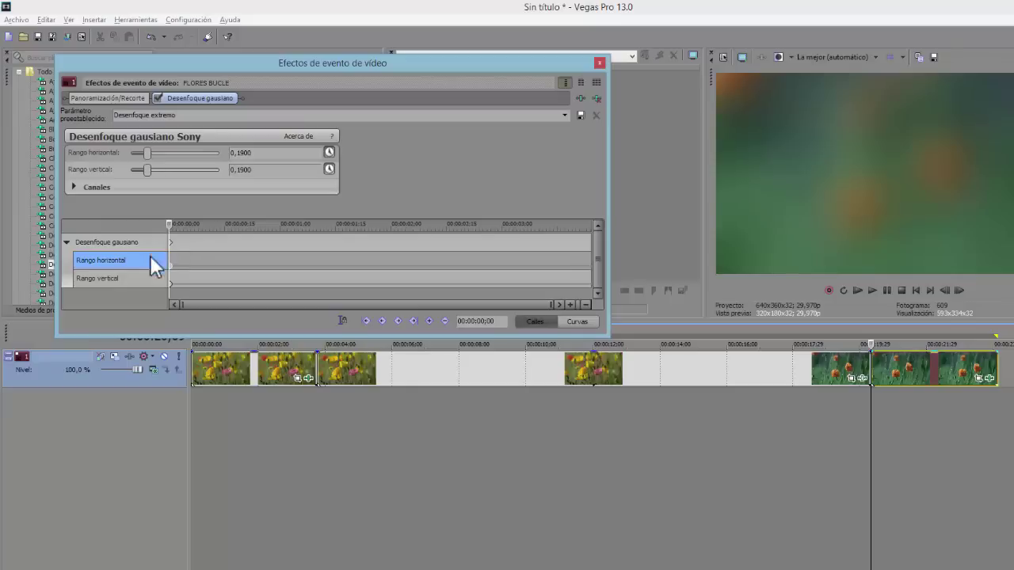
left_click(140, 275)
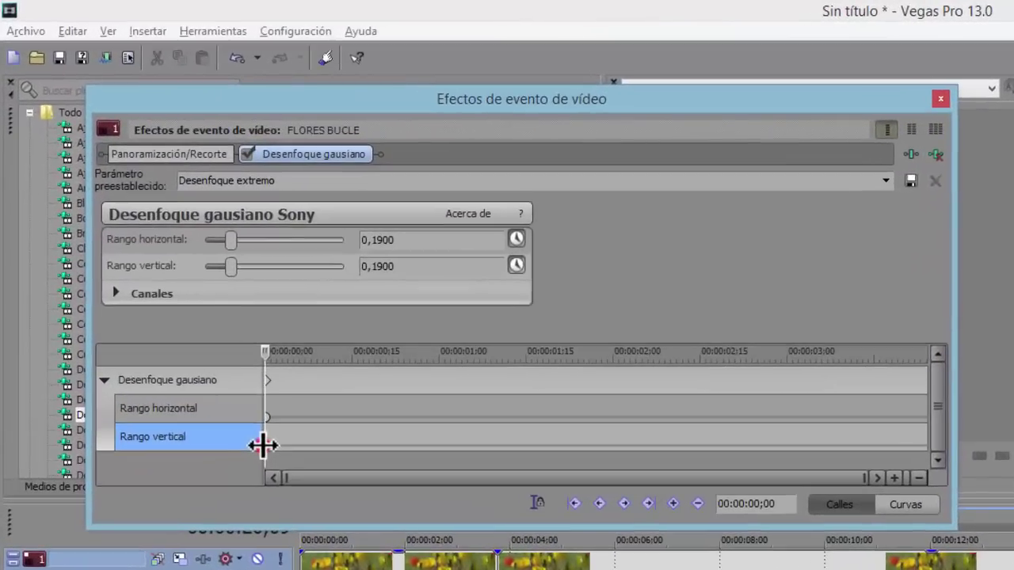
mouse_move(223, 374)
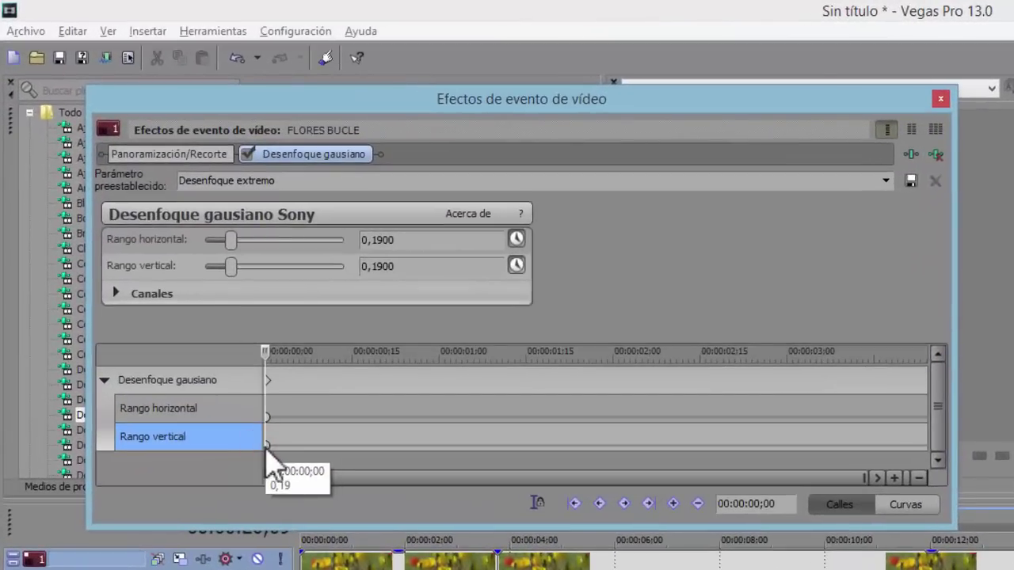
left_click(267, 447)
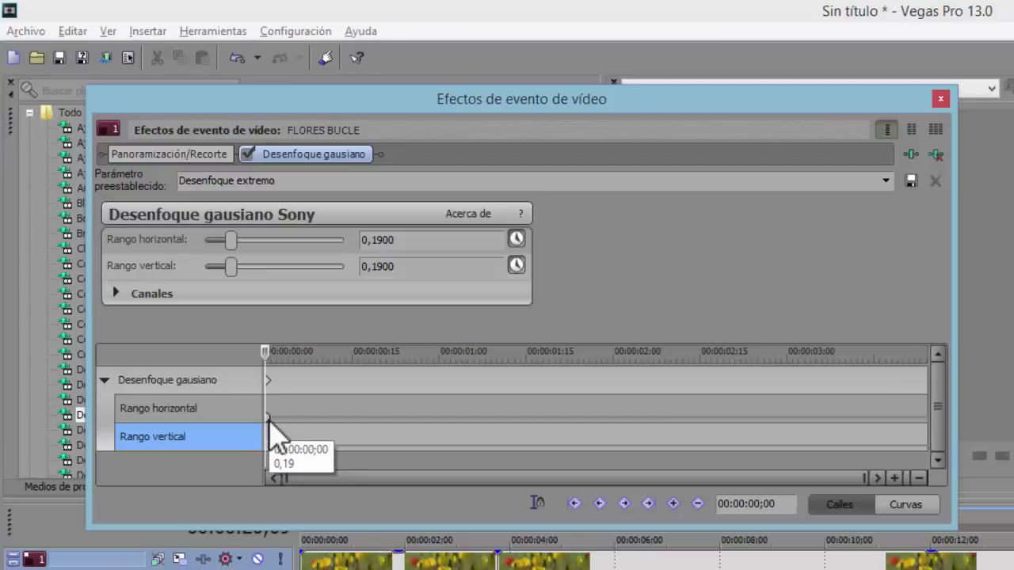
left_click(267, 416)
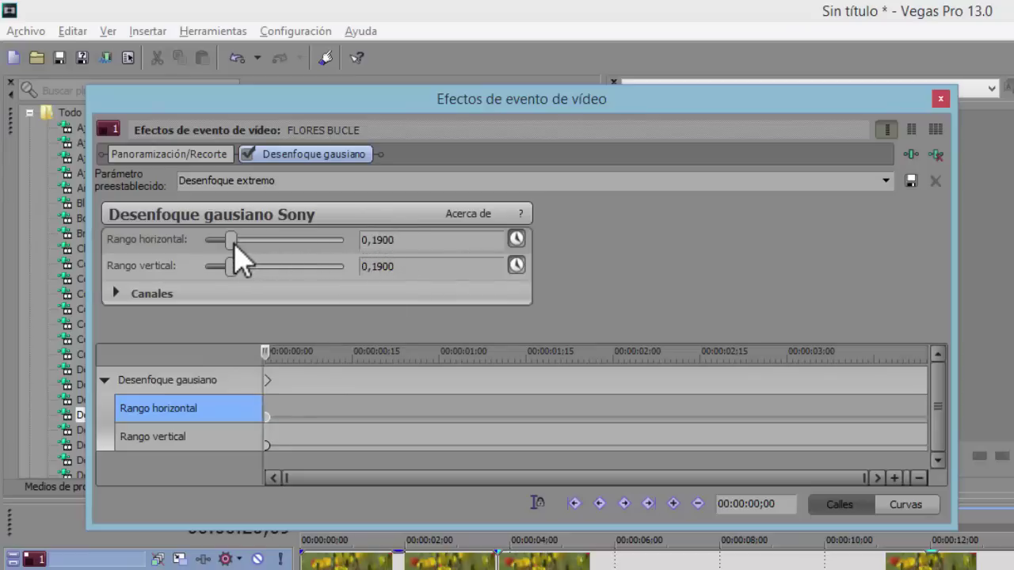
left_click_drag(232, 241, 188, 273)
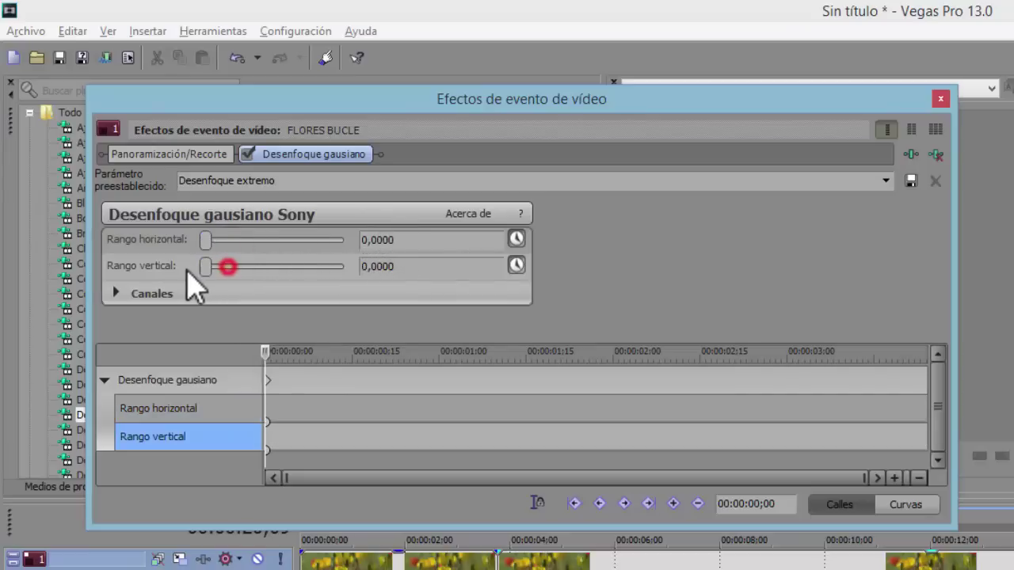
Inspect the values of the closing segment's initial horizontal and vertical range keyframes.
left_click(266, 449)
double_click(266, 450)
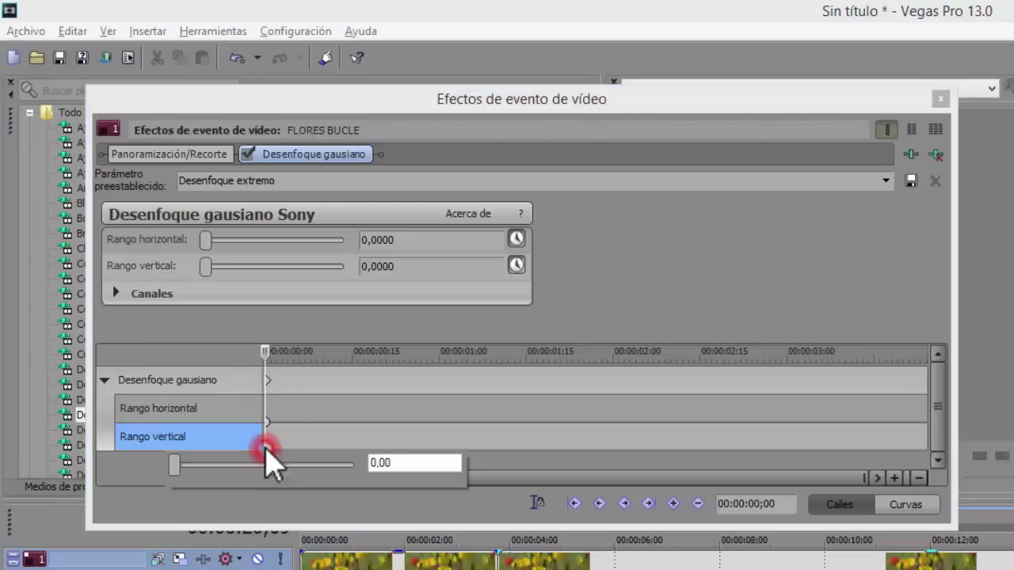
left_click(266, 419)
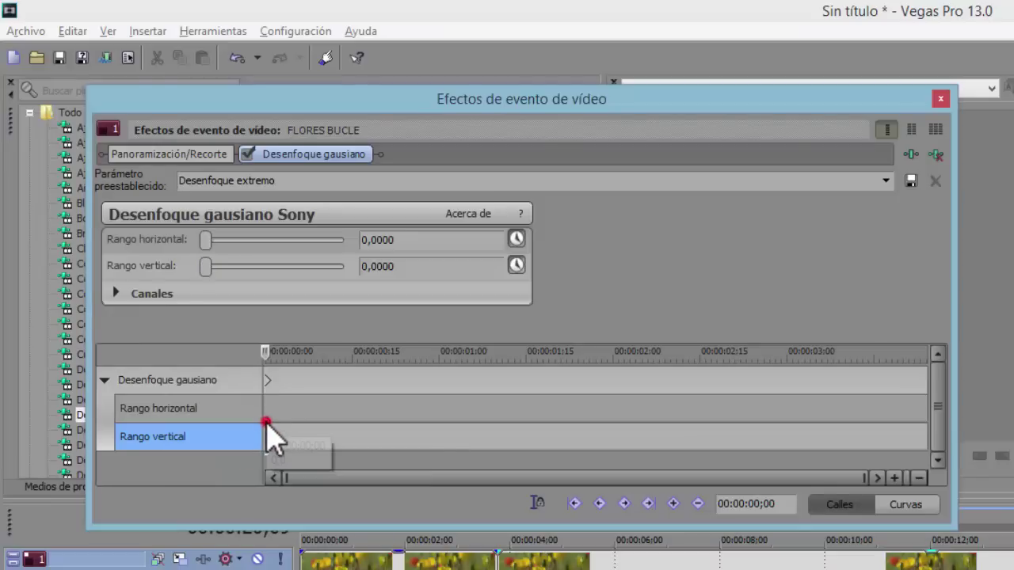
double_click(266, 421)
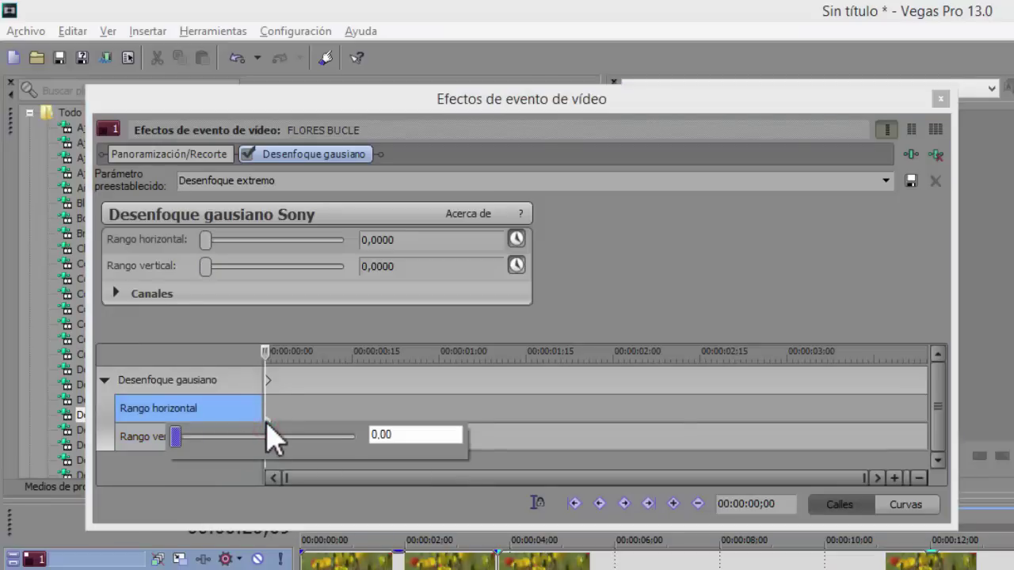
left_click(267, 421)
double_click(266, 421)
left_click(267, 420)
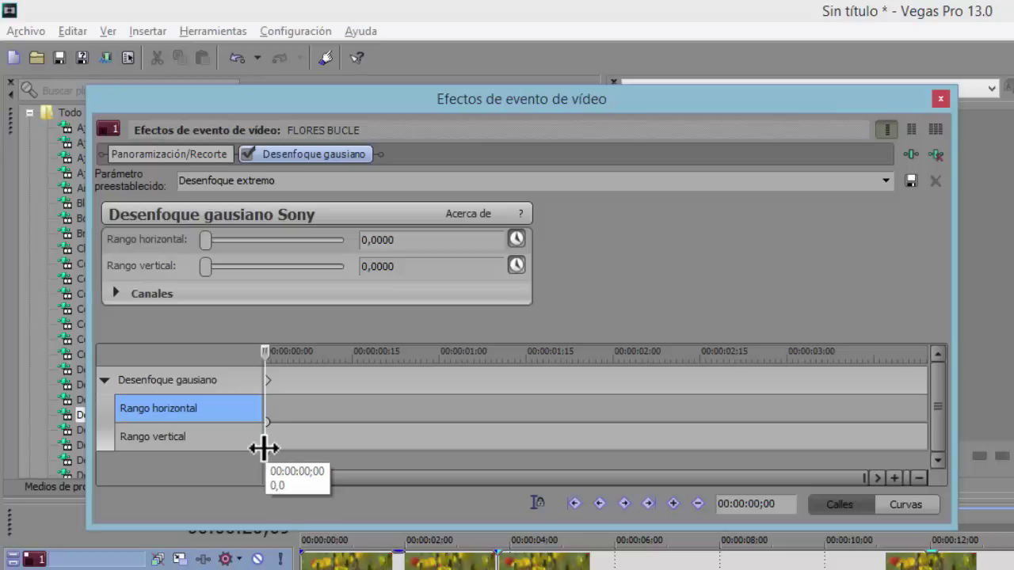
left_click(266, 450)
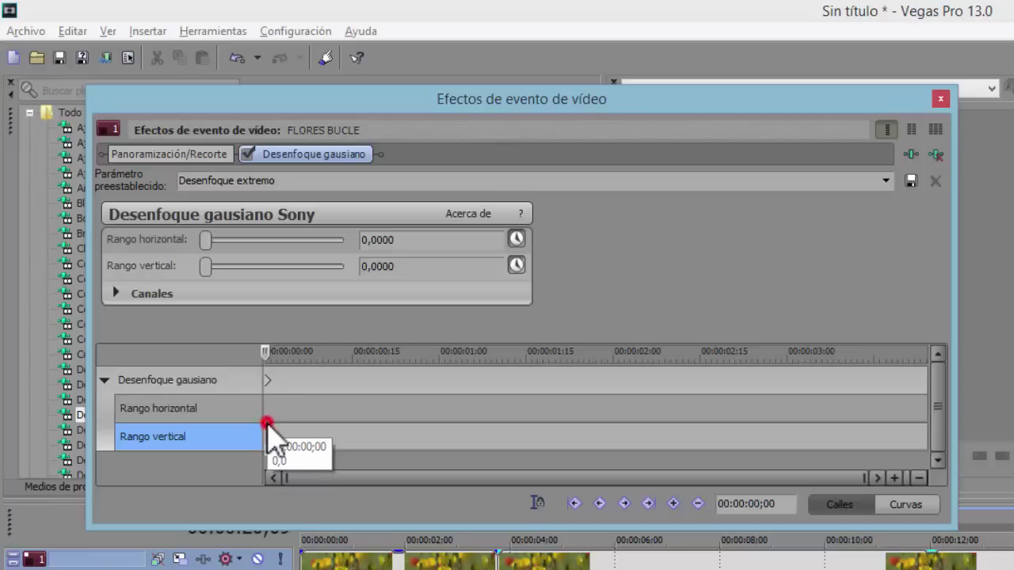
left_click(200, 410)
left_click(198, 410)
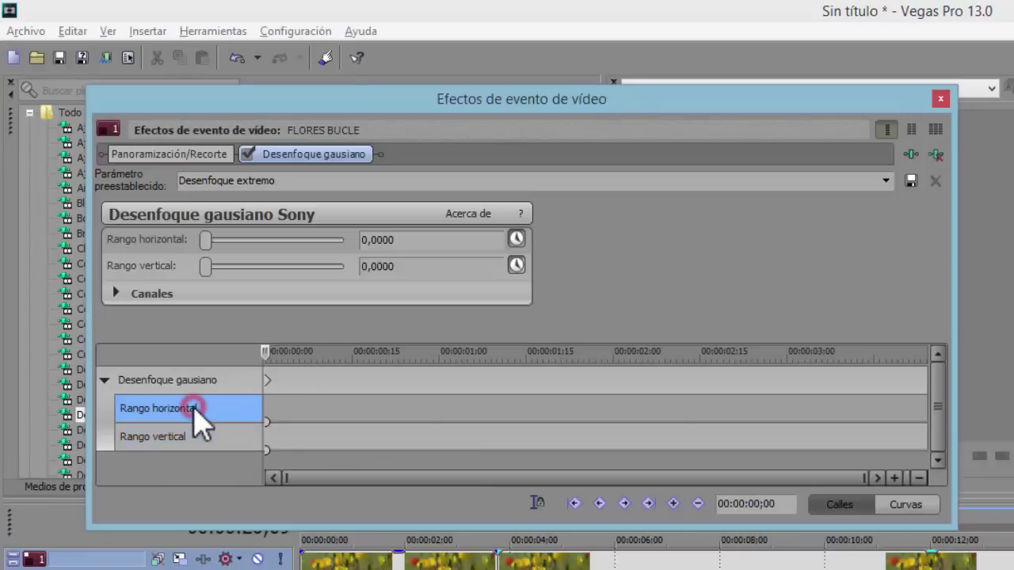
left_click(267, 424)
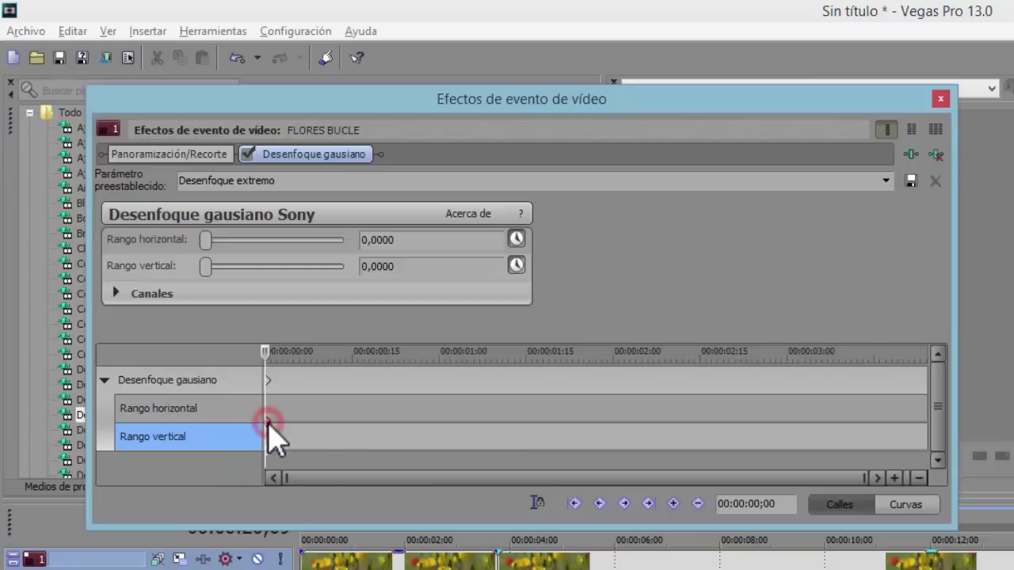
double_click(267, 425)
left_click(267, 423)
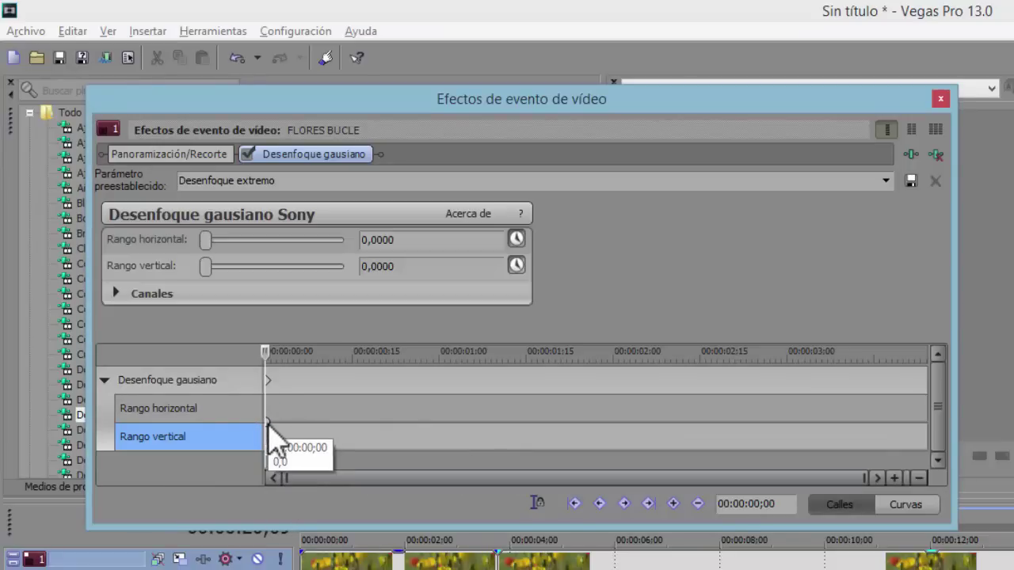
left_click(268, 419)
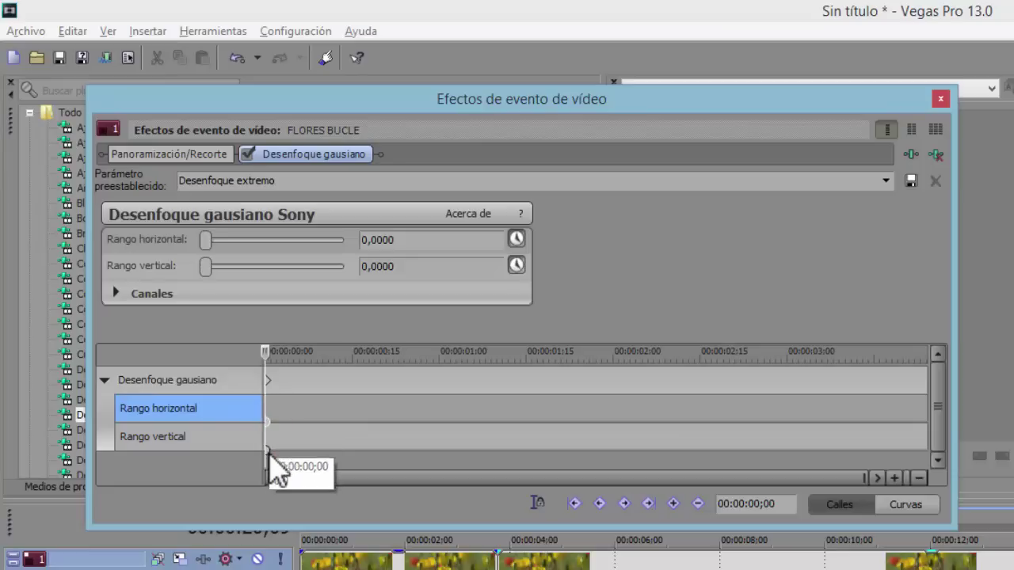
left_click(267, 450)
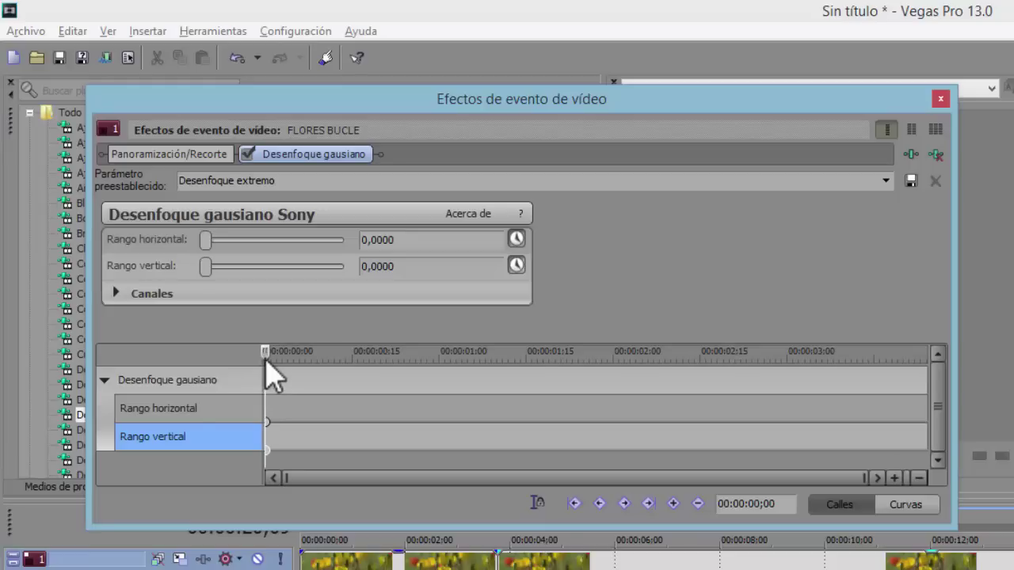
Add keyframes to the closing segment's horizontal and vertical blur ranges at 00:00:02;20.
mouse_move(266, 356)
left_mouse_down()
mouse_move(301, 358)
mouse_move(239, 361)
left_mouse_up()
left_click(736, 382)
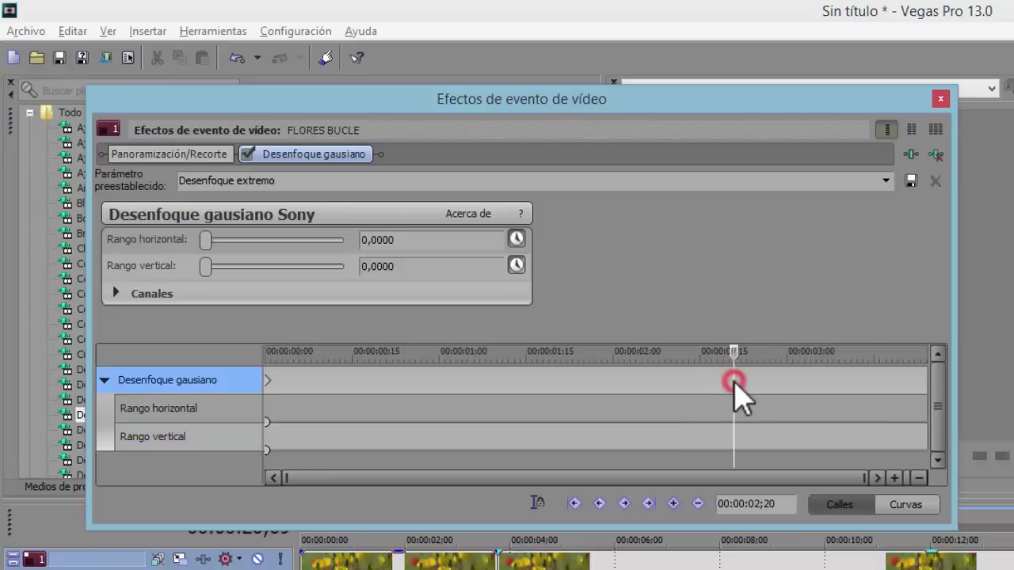
mouse_move(269, 422)
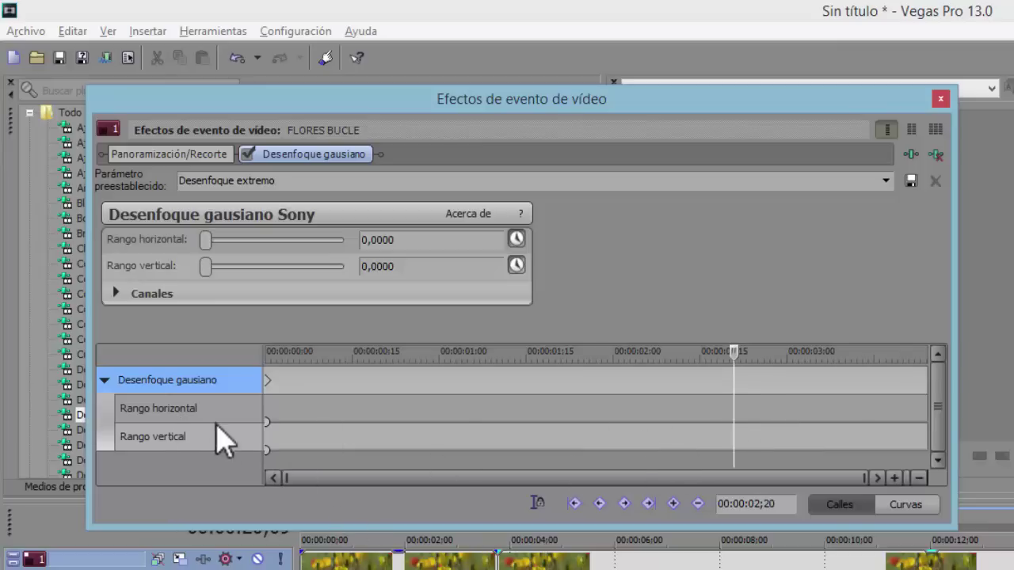
left_click(184, 417)
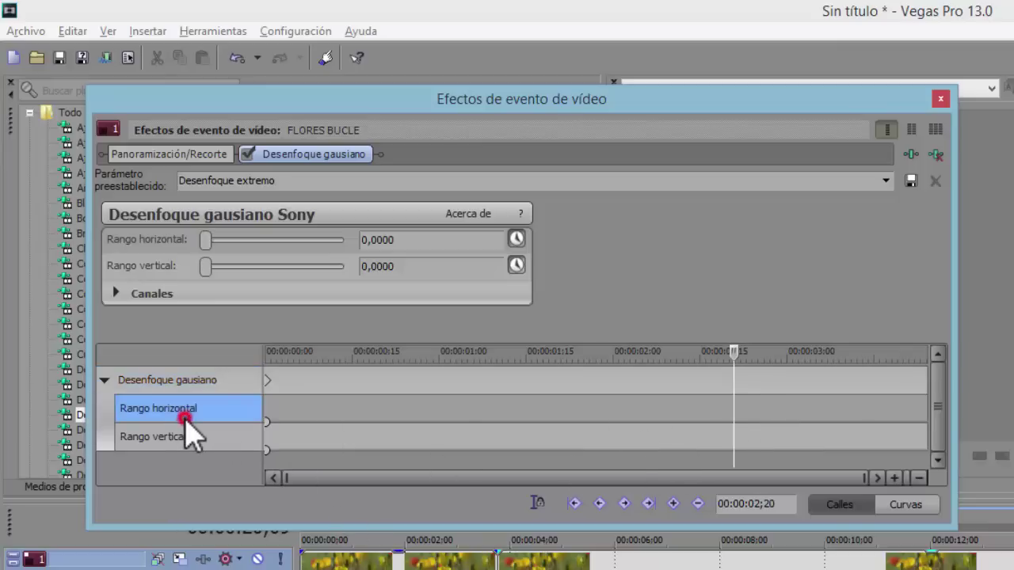
left_click(672, 504)
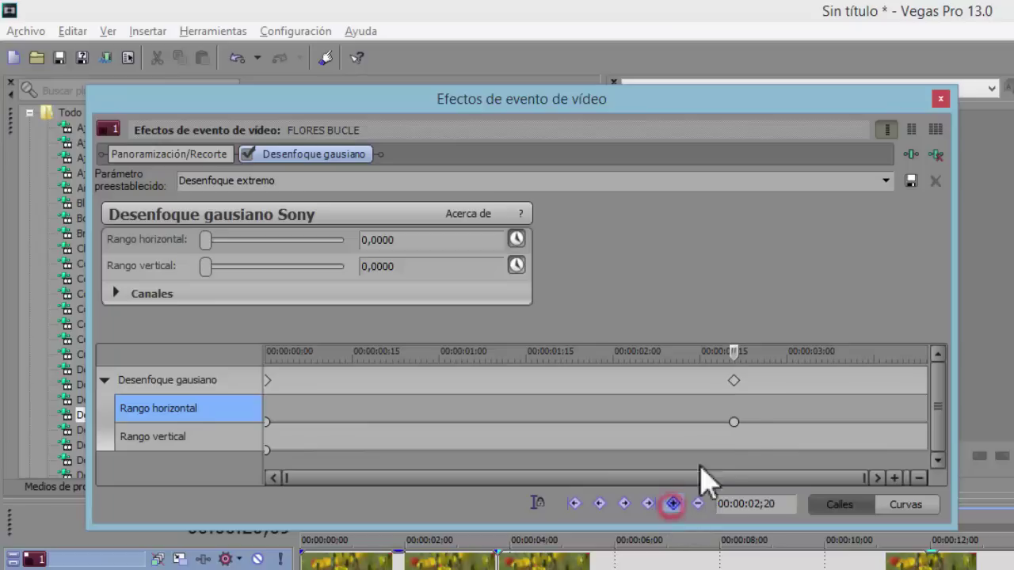
left_click(182, 438)
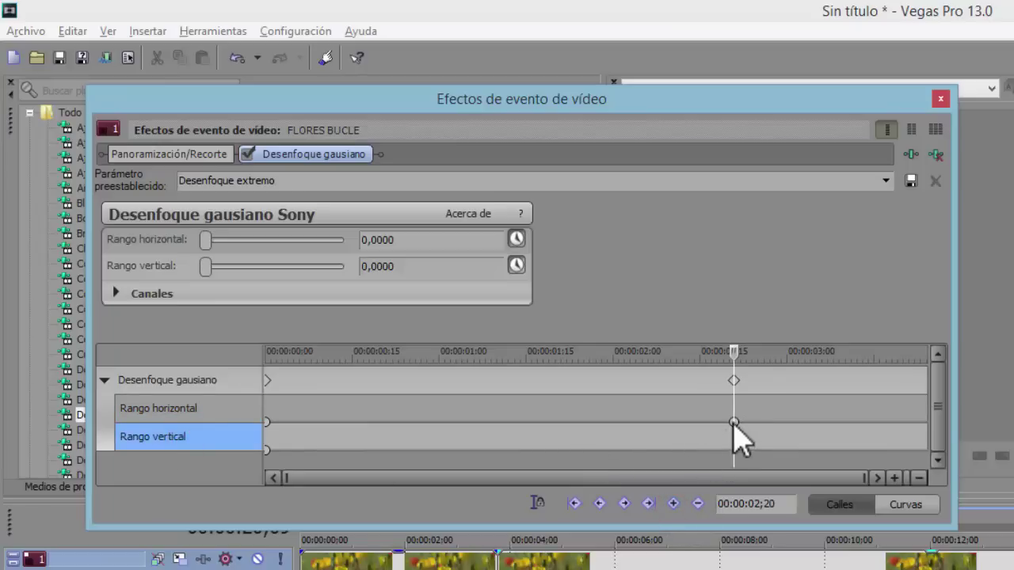
left_click(673, 504)
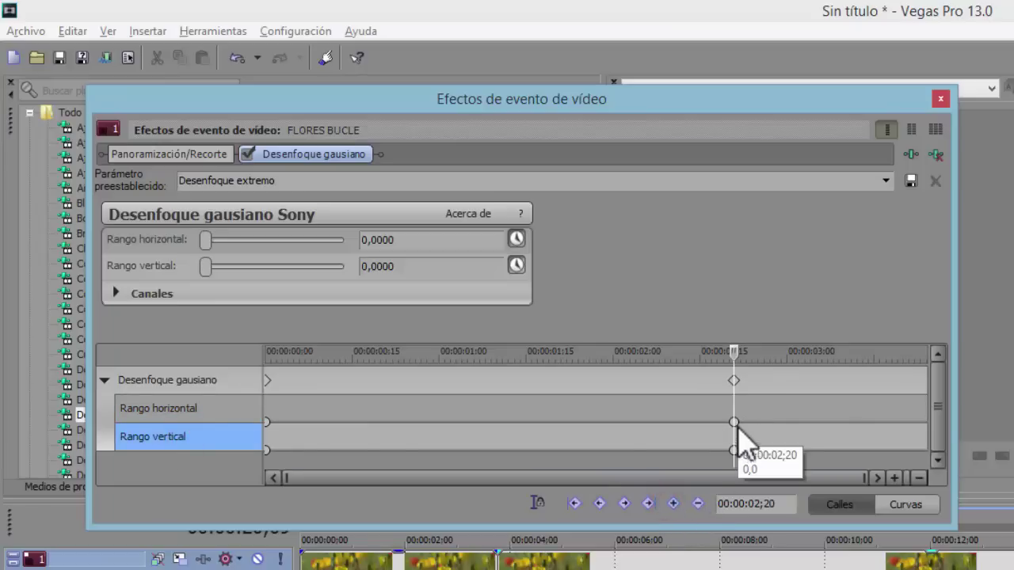
Set the horizontal and vertical blur ranges to 0,19 at the 00:00:02;20 keyframes.
left_click(412, 244)
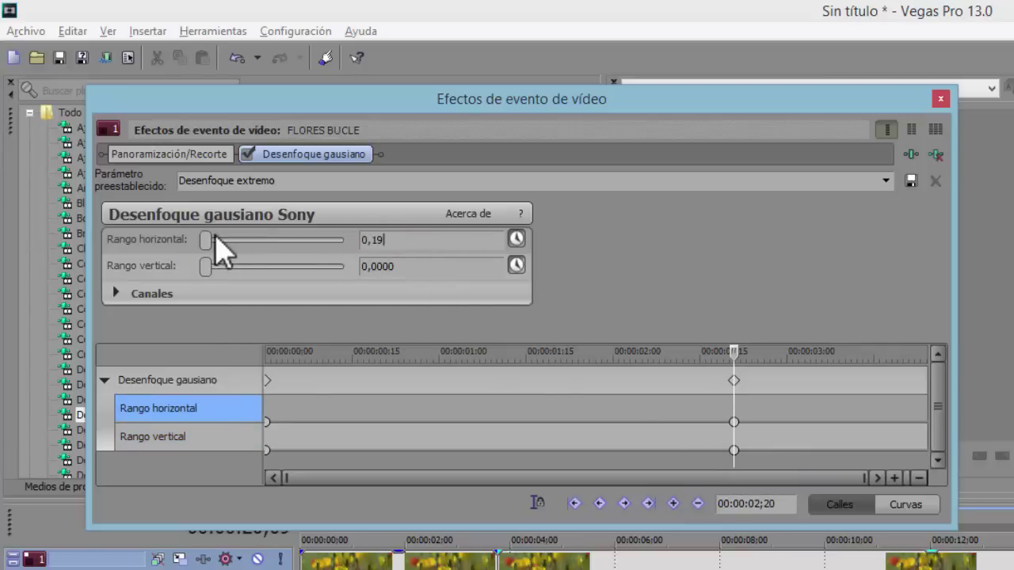
key("Return")
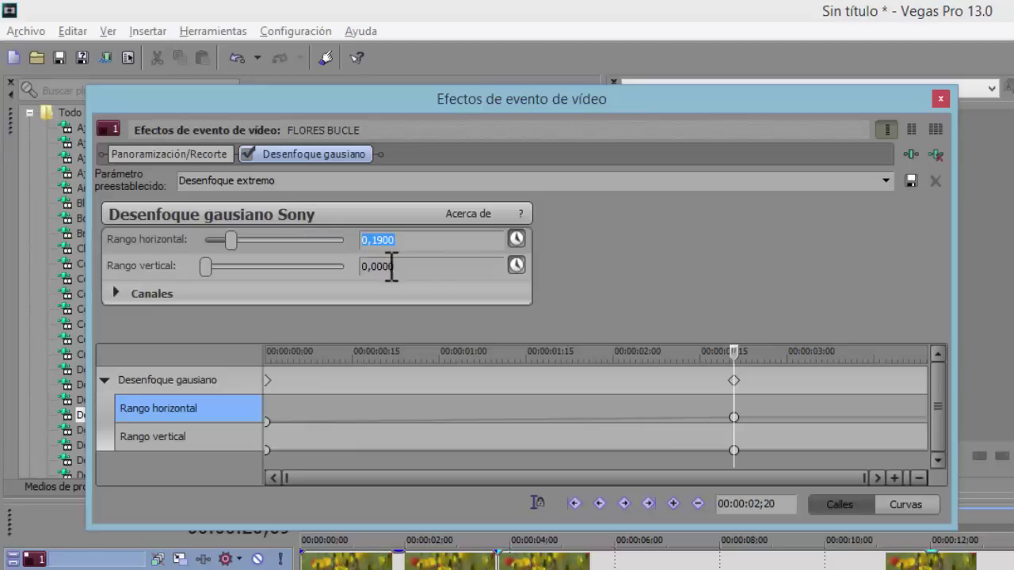
left_click(435, 267)
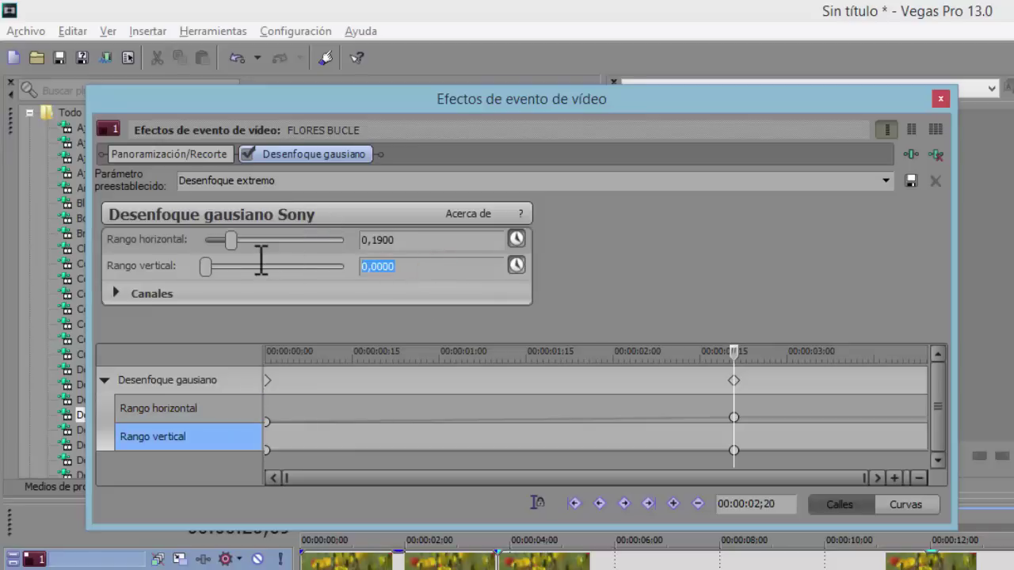
key("Return")
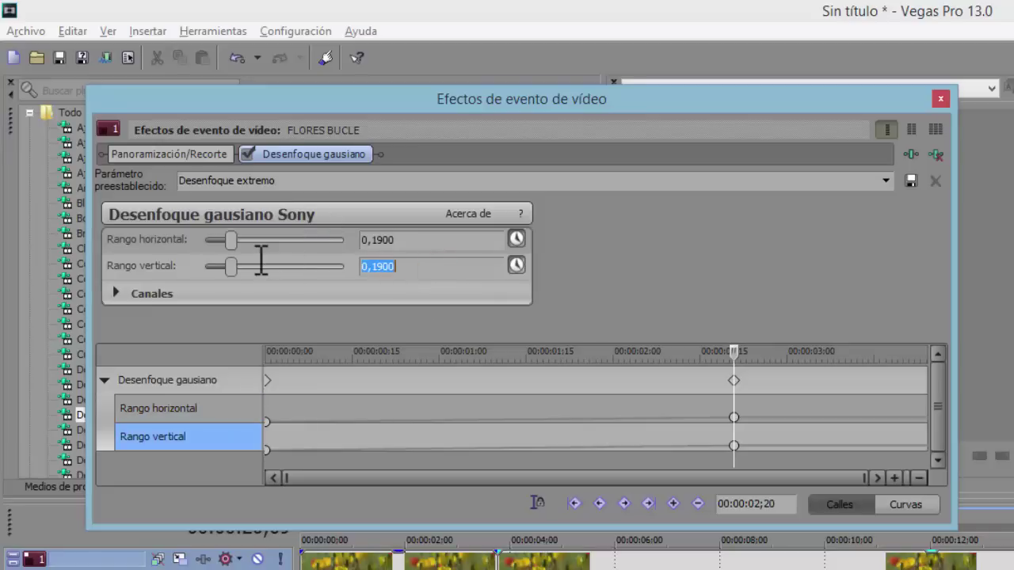
left_click(383, 242)
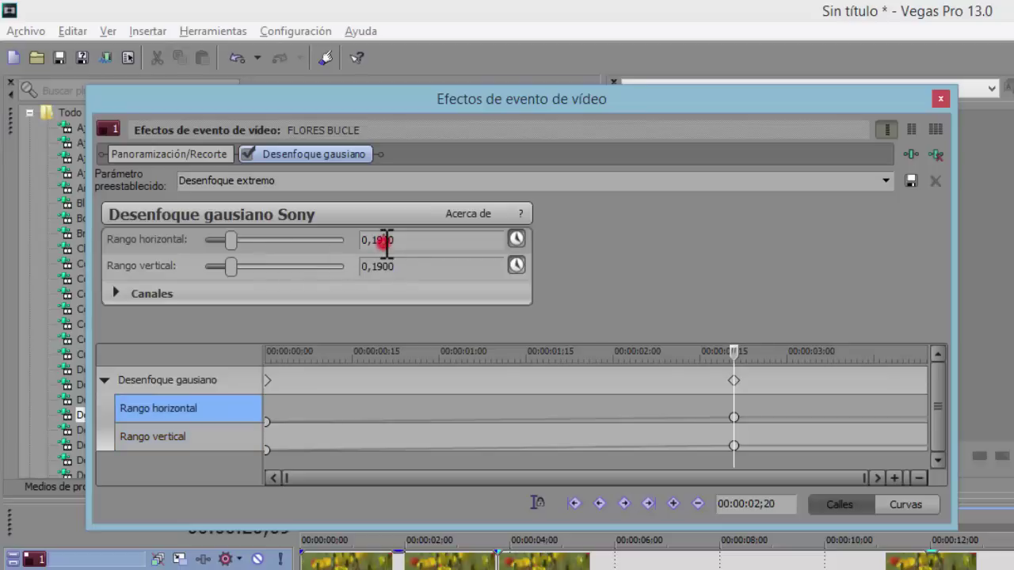
left_click(376, 268)
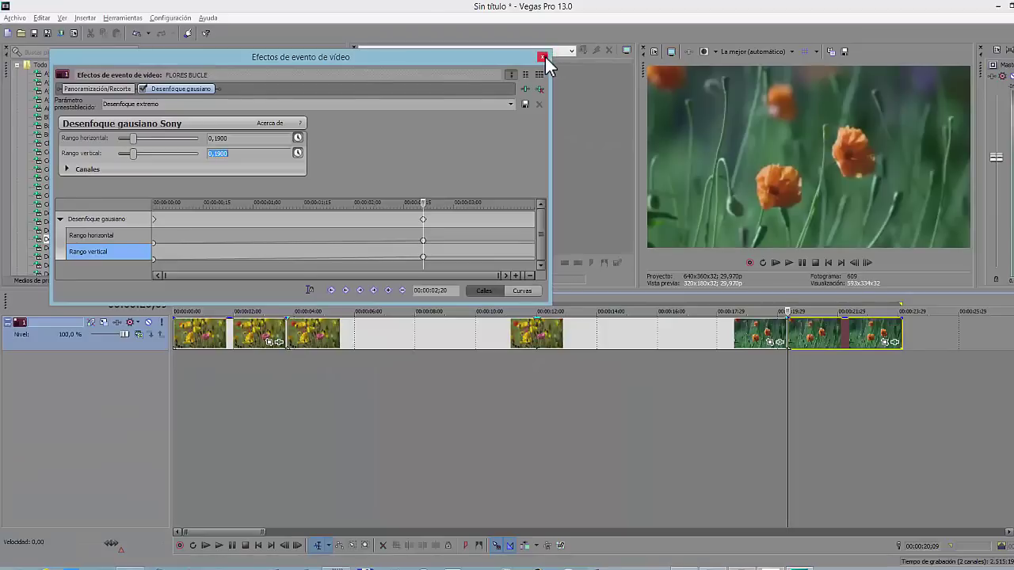
Preview the transition into the closing segment and its blur build-up, playing from 00:00:19;13 to the end.
left_click(542, 57)
left_click(760, 373)
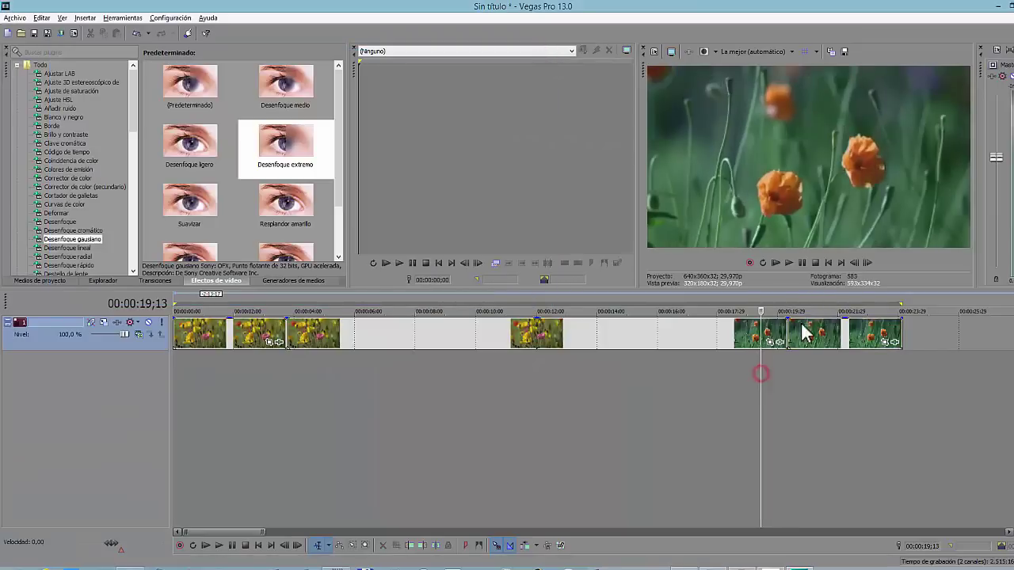
left_click(790, 263)
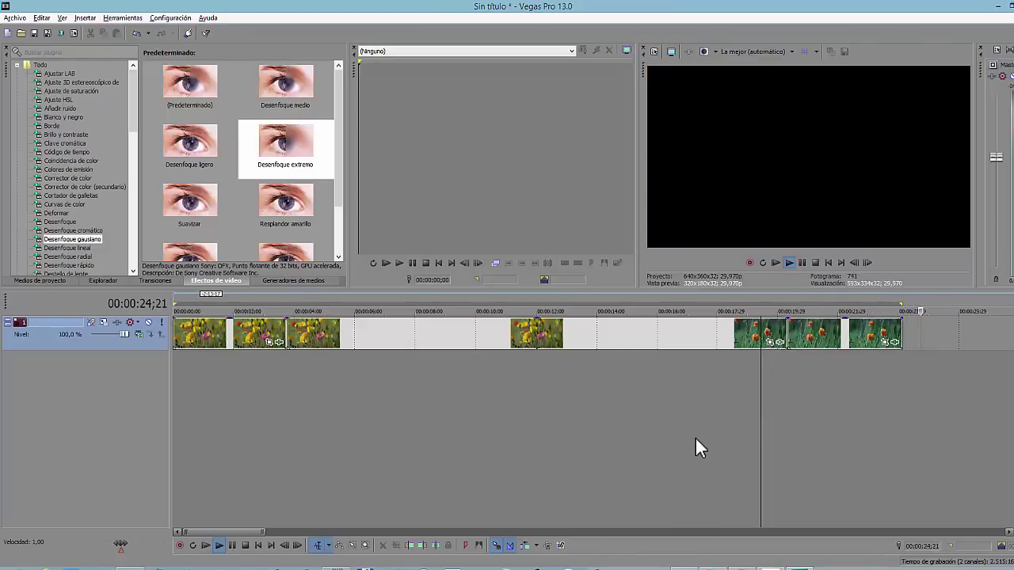
left_click(816, 263)
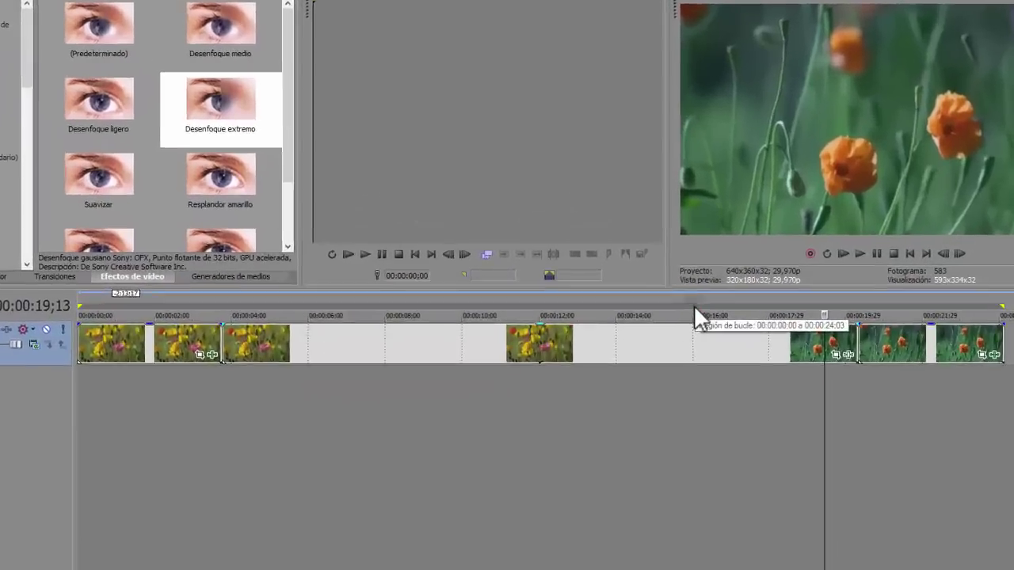
Enable loop playback for the project's loop region and preview how the closing blur connects back to the opening.
right_click(734, 338)
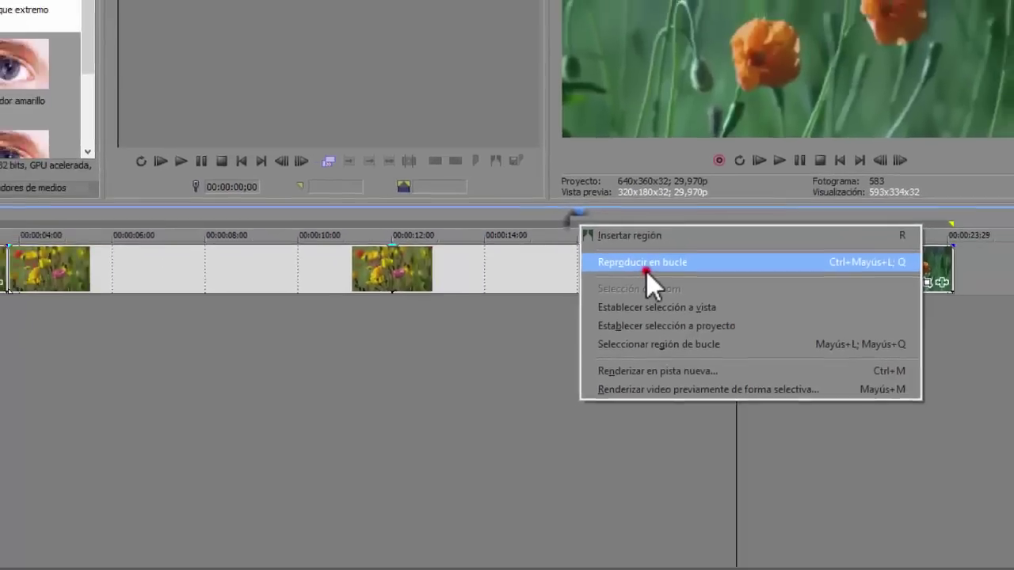
left_click(627, 232)
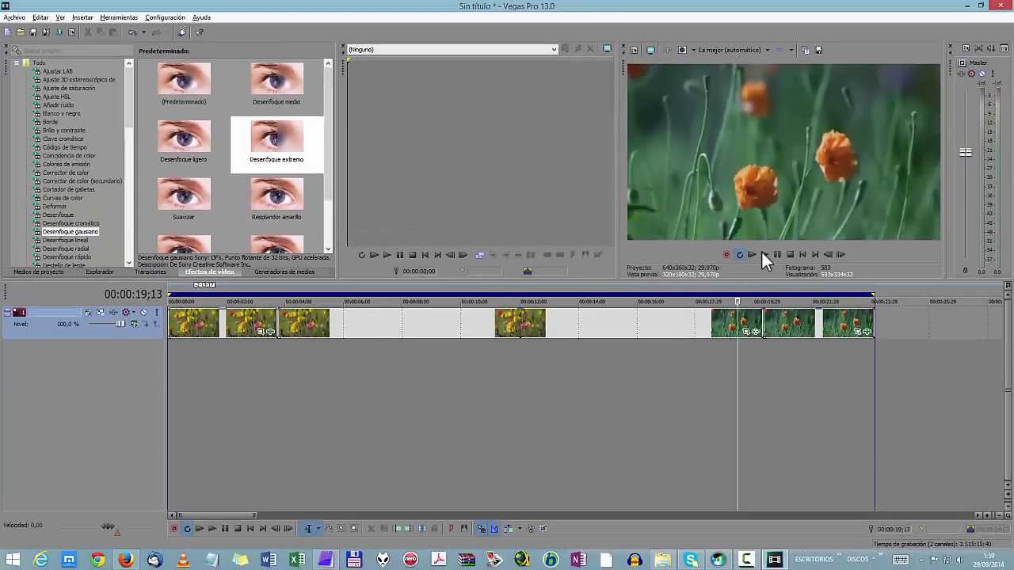
left_click(763, 254)
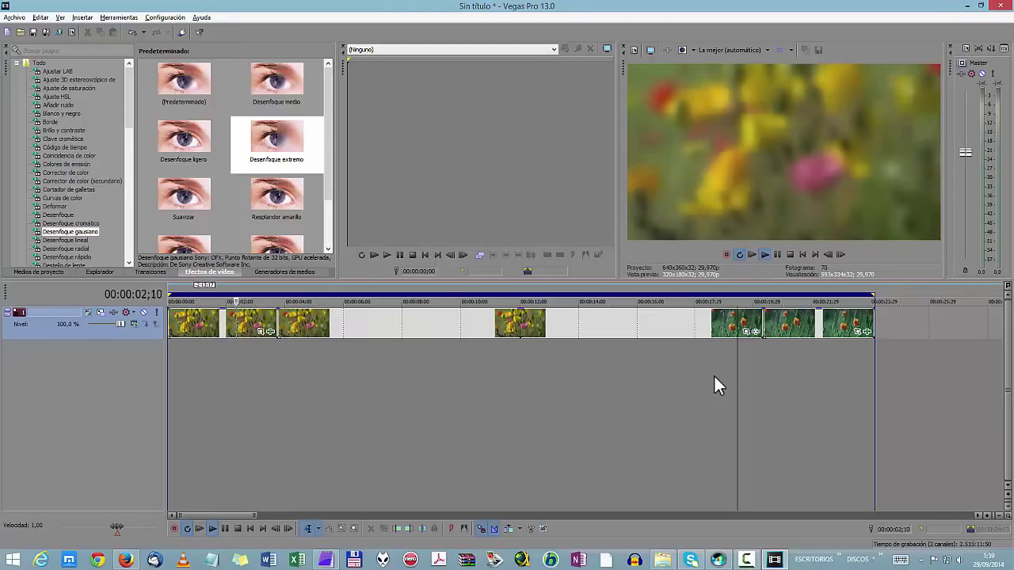
left_click(789, 255)
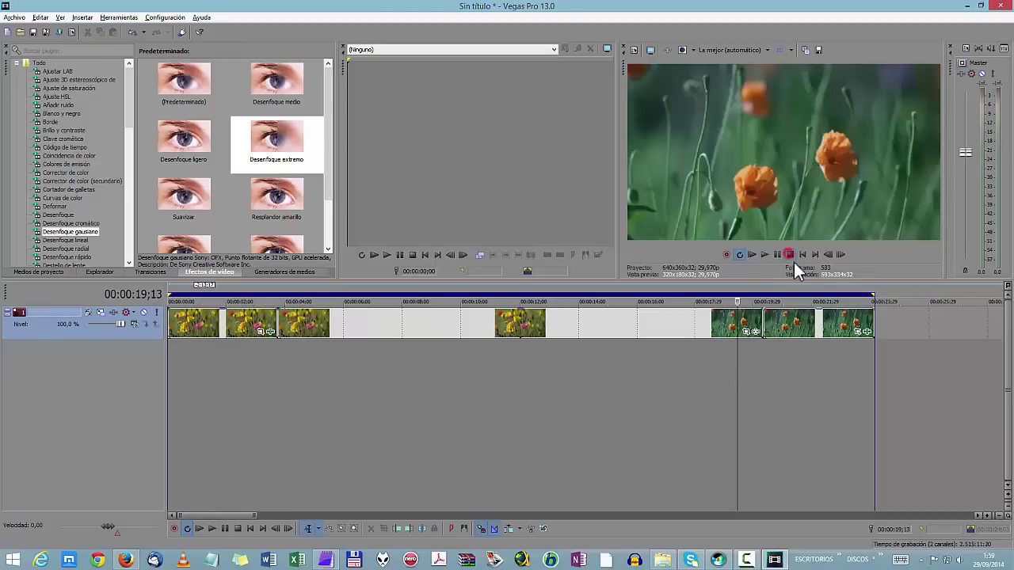
Move the timeline cursor to 00:00:03;13 within the opening segment.
left_click(212, 352)
left_click(244, 360)
left_click(267, 360)
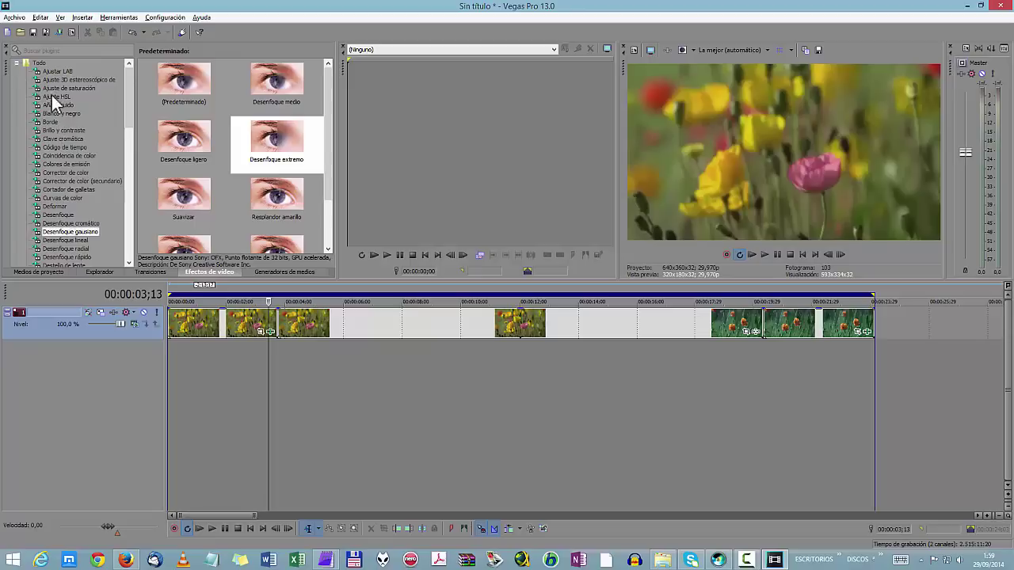
Examine the available presets of the video effects, from Ajustar LAB through Desenfoque rápido.
left_click(61, 70)
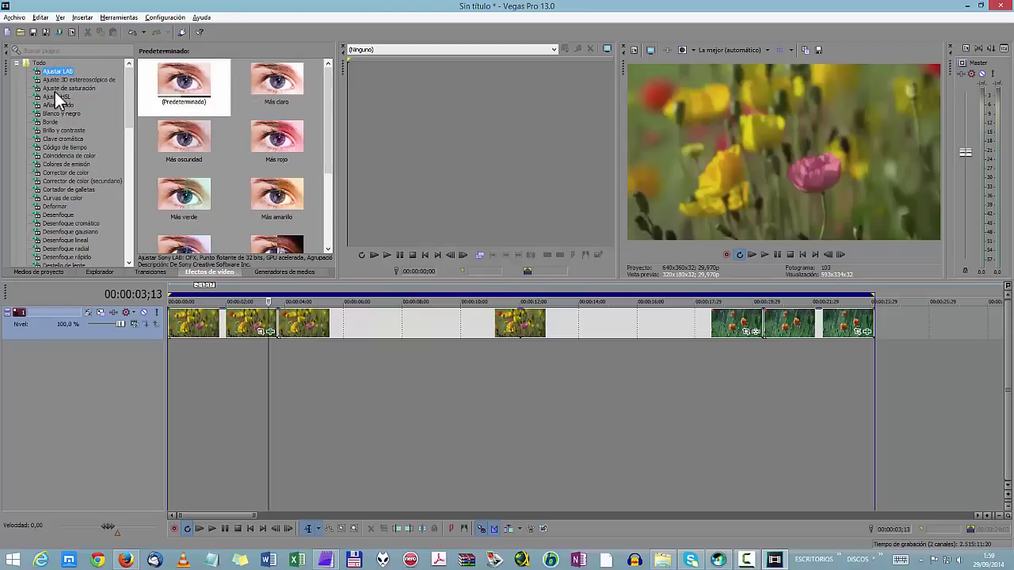
left_click(55, 88)
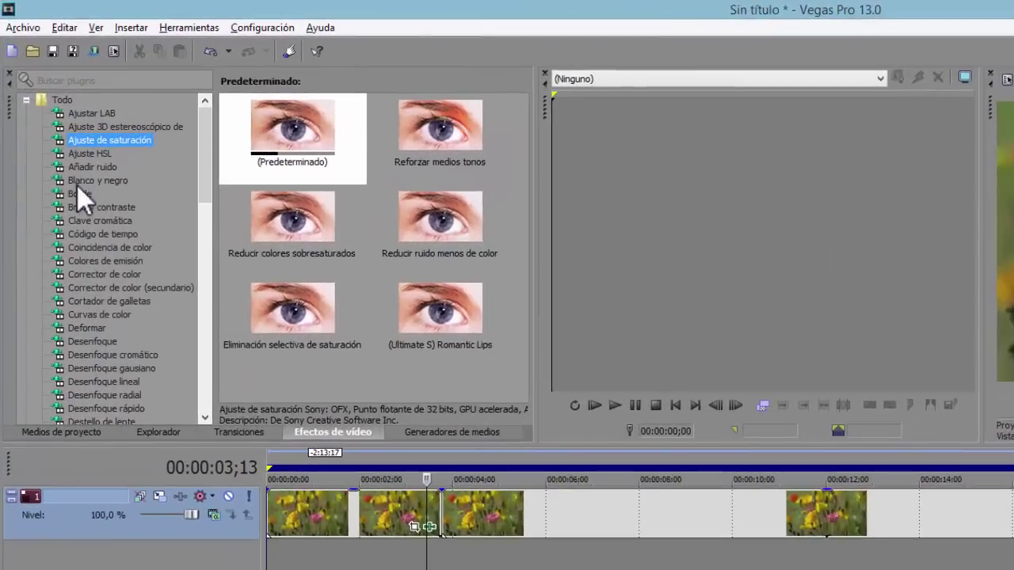
left_click(74, 182)
left_click(74, 195)
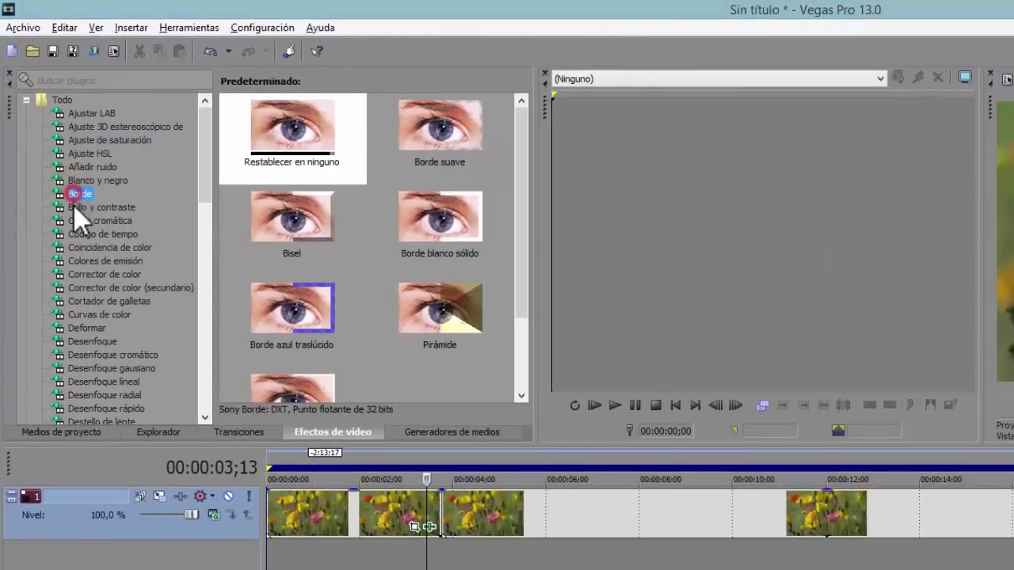
left_click(73, 208)
left_click(70, 231)
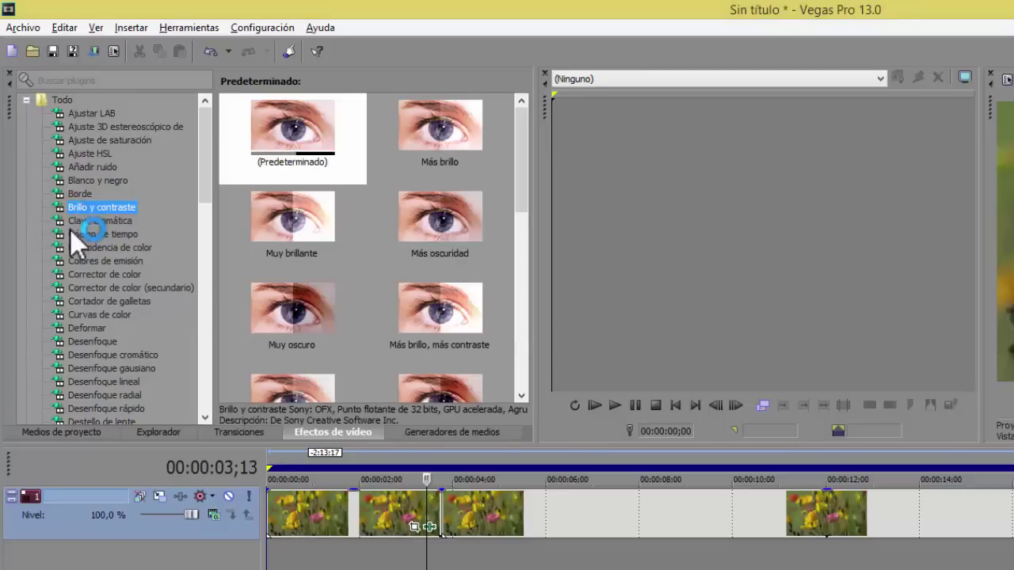
left_click(69, 247)
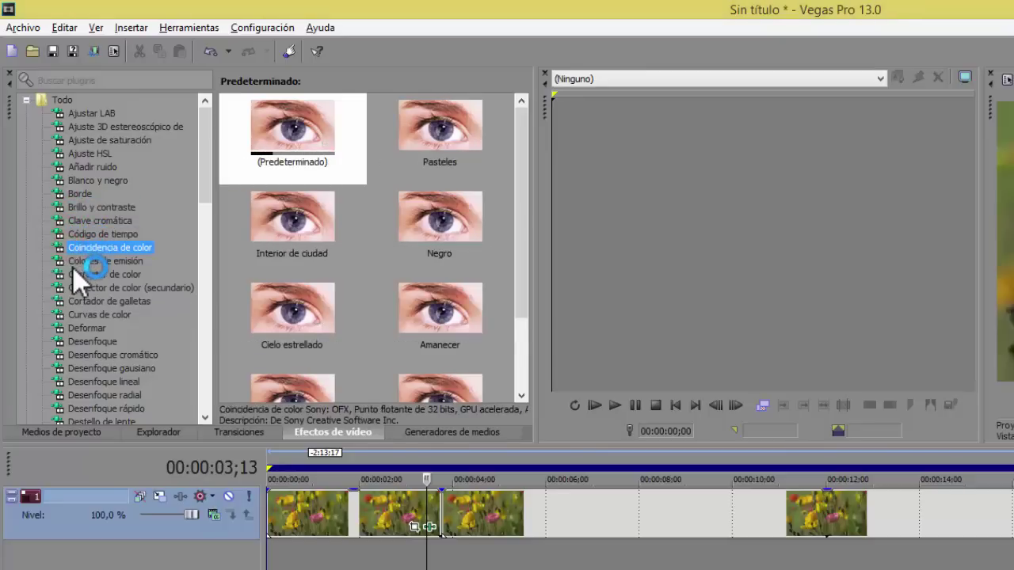
left_click(73, 262)
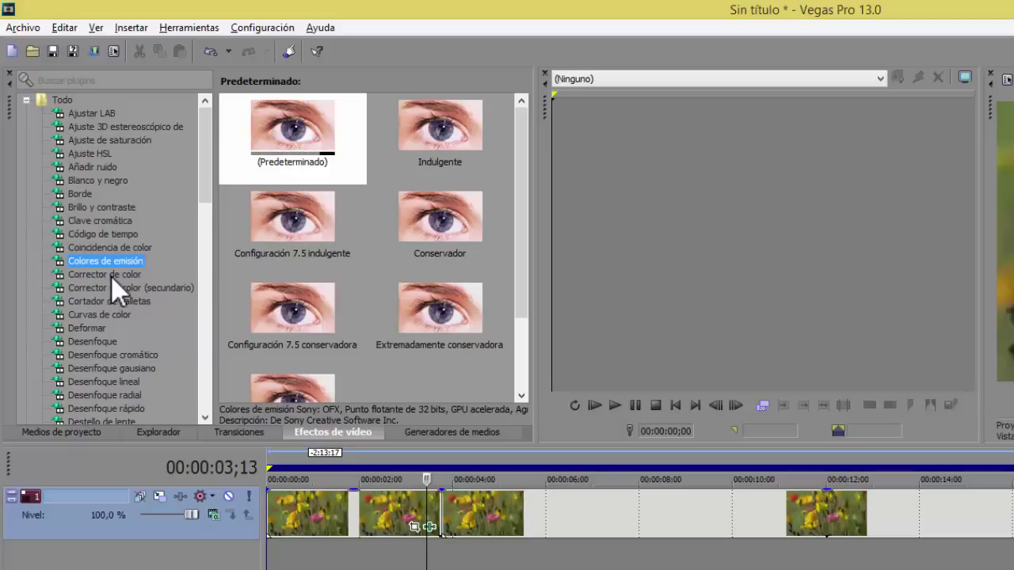
left_click(111, 276)
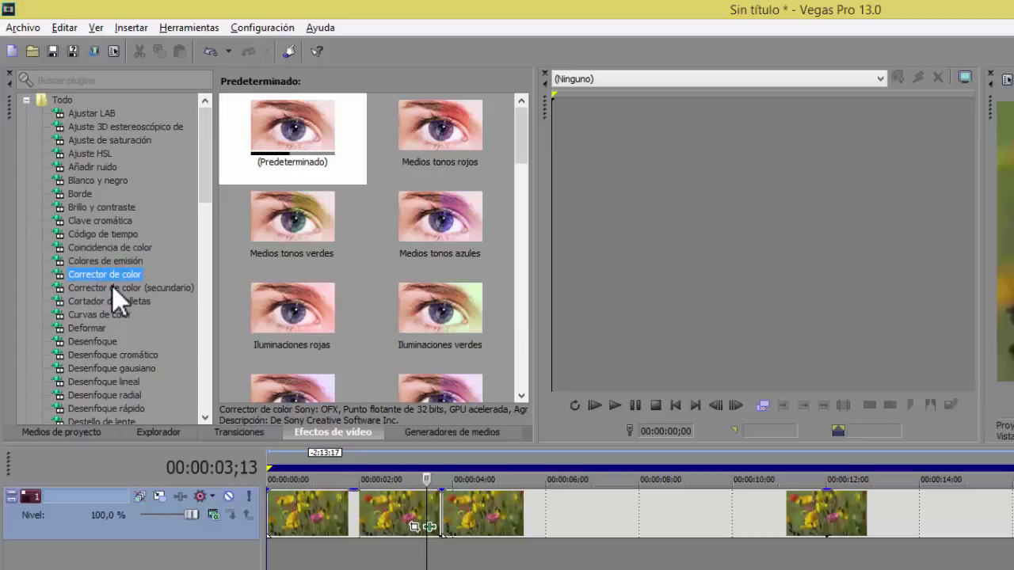
left_click(112, 286)
left_click(110, 301)
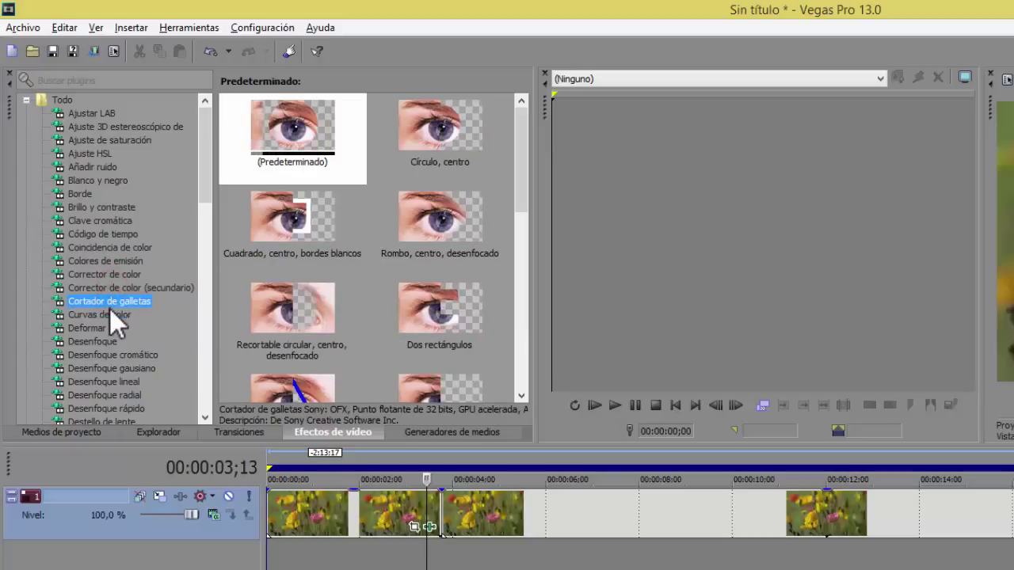
left_click(100, 315)
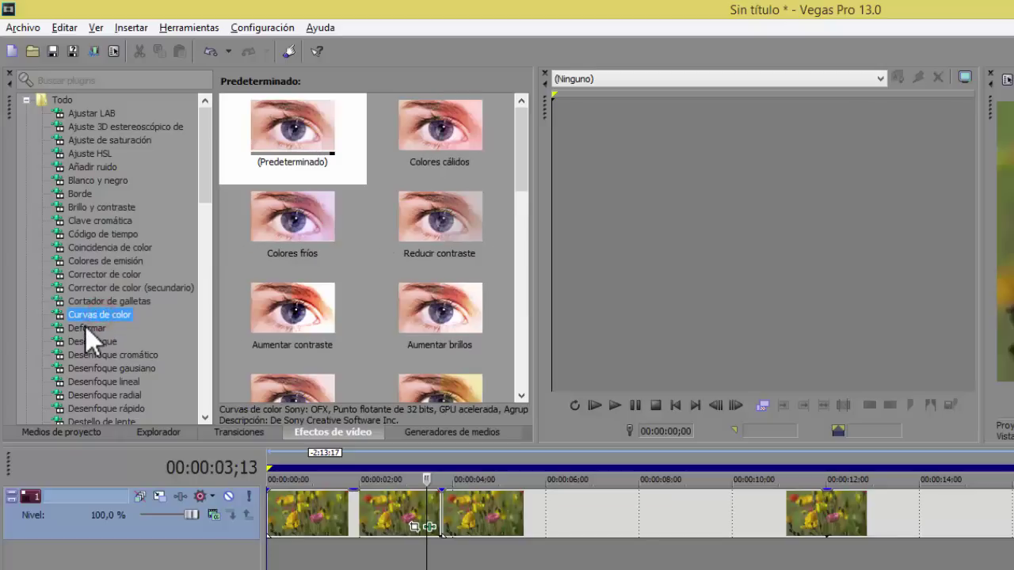
left_click(85, 327)
left_click(82, 341)
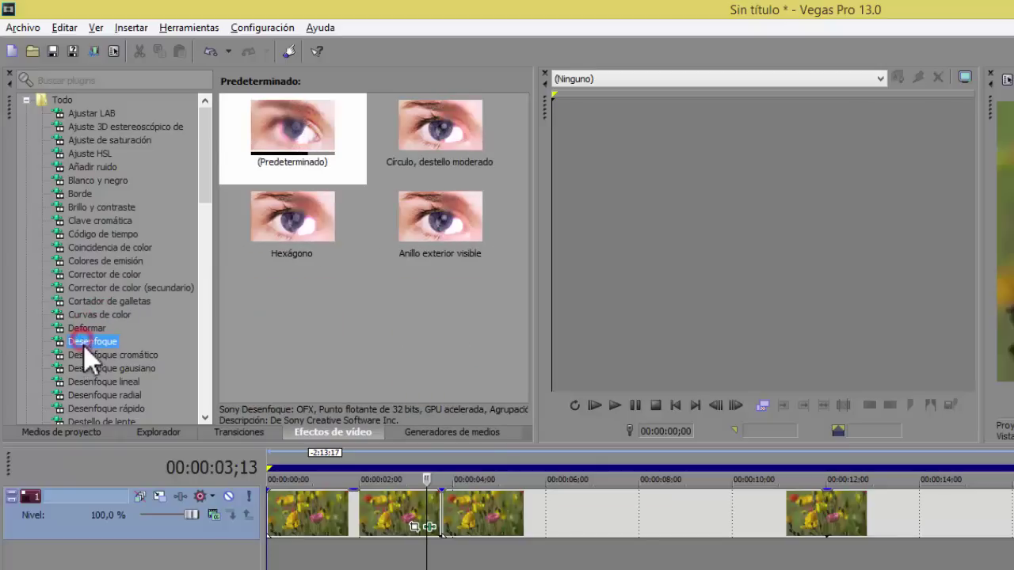
left_click(86, 355)
left_click(79, 386)
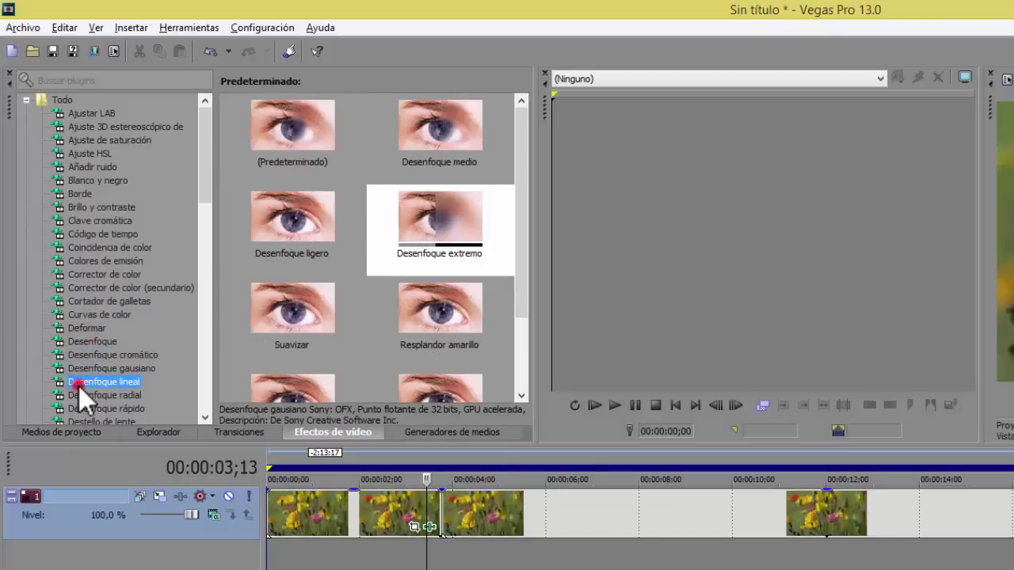
left_click(76, 409)
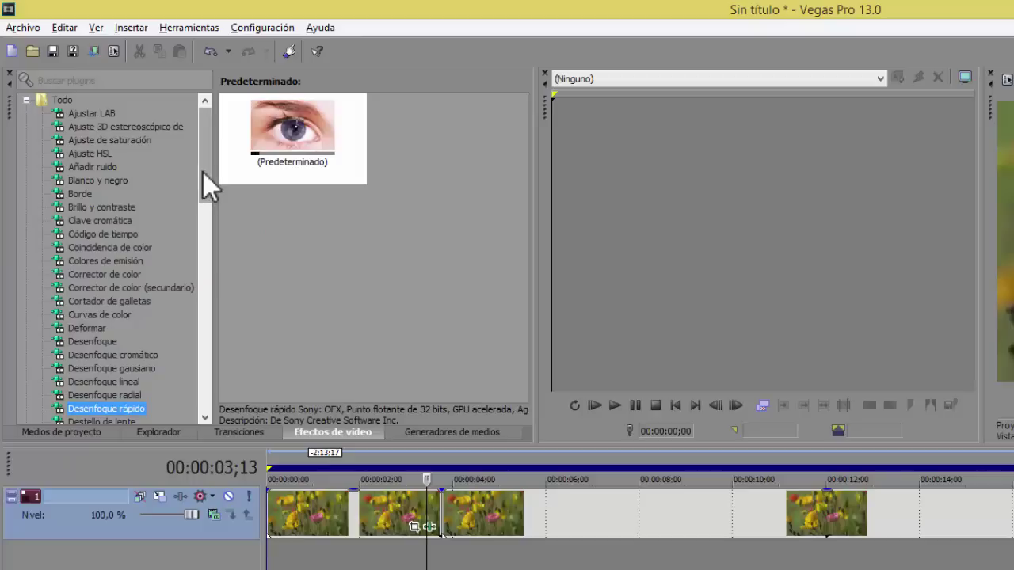
Apply the Glint effect's Chispa preset to the opening segment and enlarge the effect window to show all its parameters.
left_click_drag(203, 172, 207, 247)
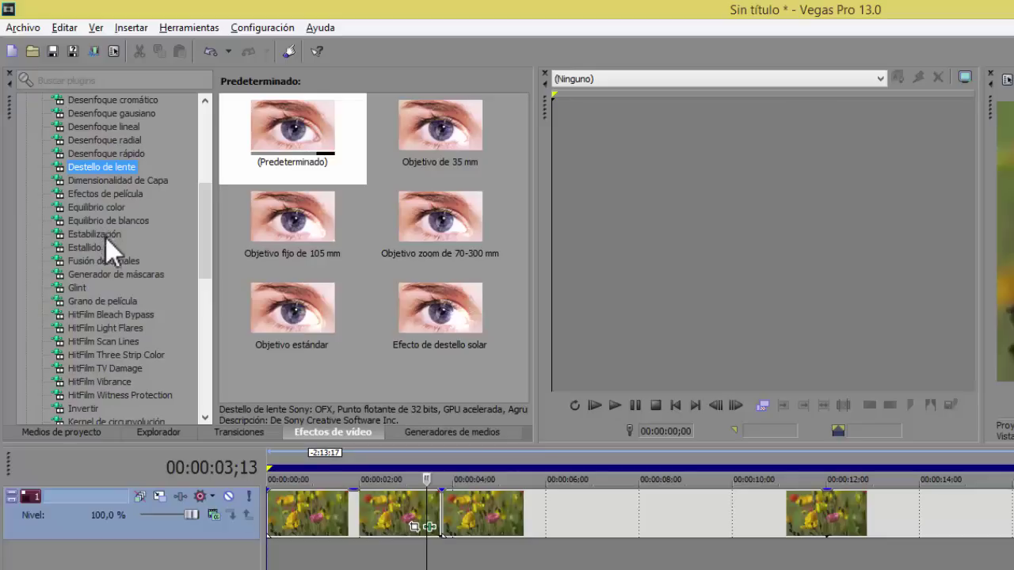
left_click(66, 278)
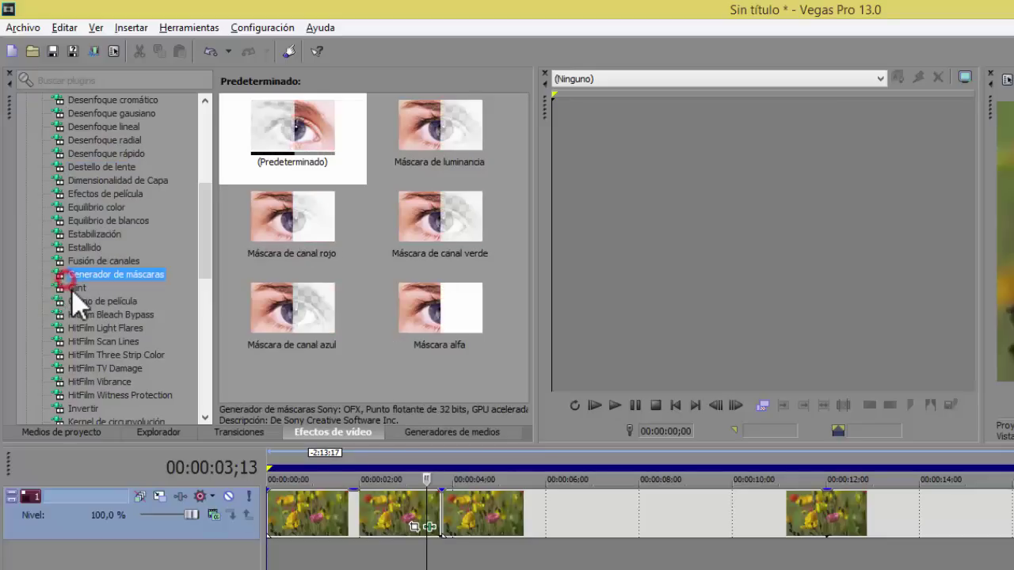
left_click(76, 288)
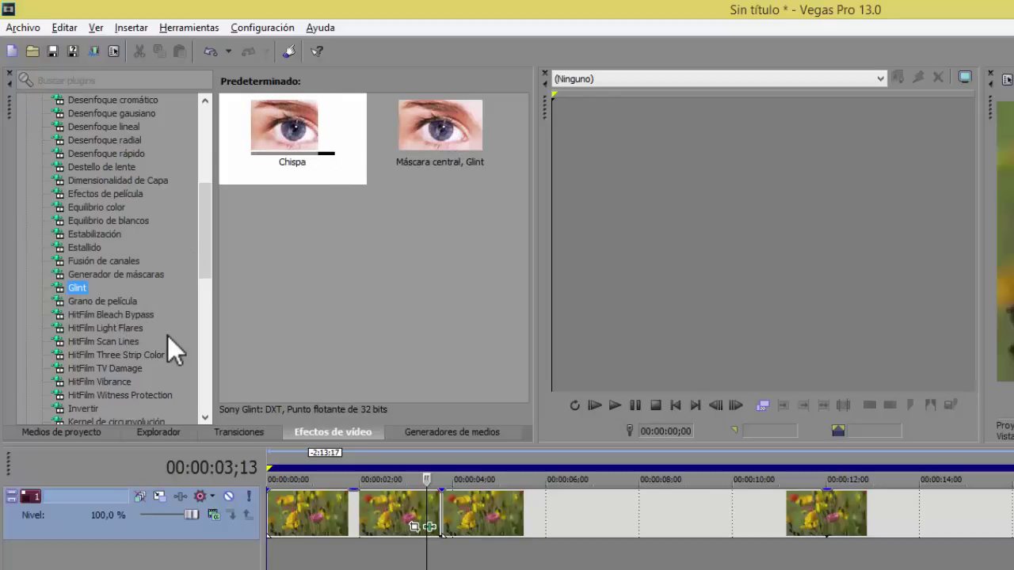
left_click_drag(285, 159, 421, 510)
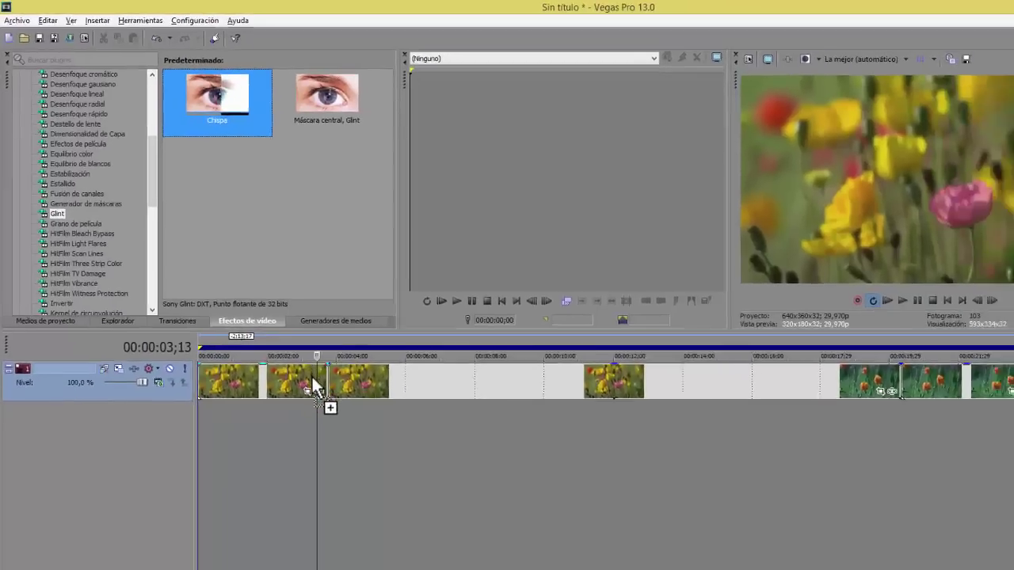
left_click_drag(316, 386, 313, 383)
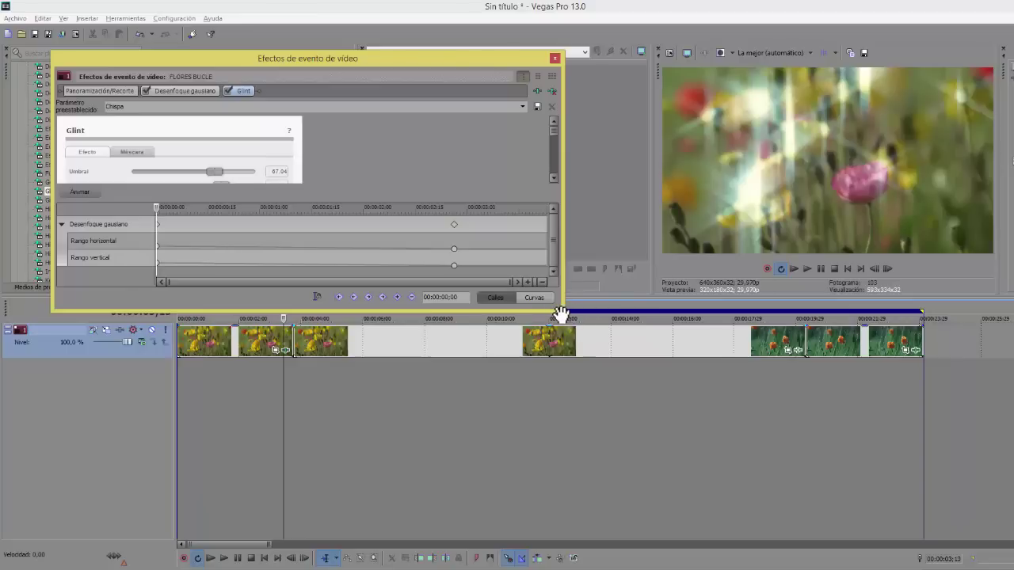
left_click_drag(560, 312, 637, 472)
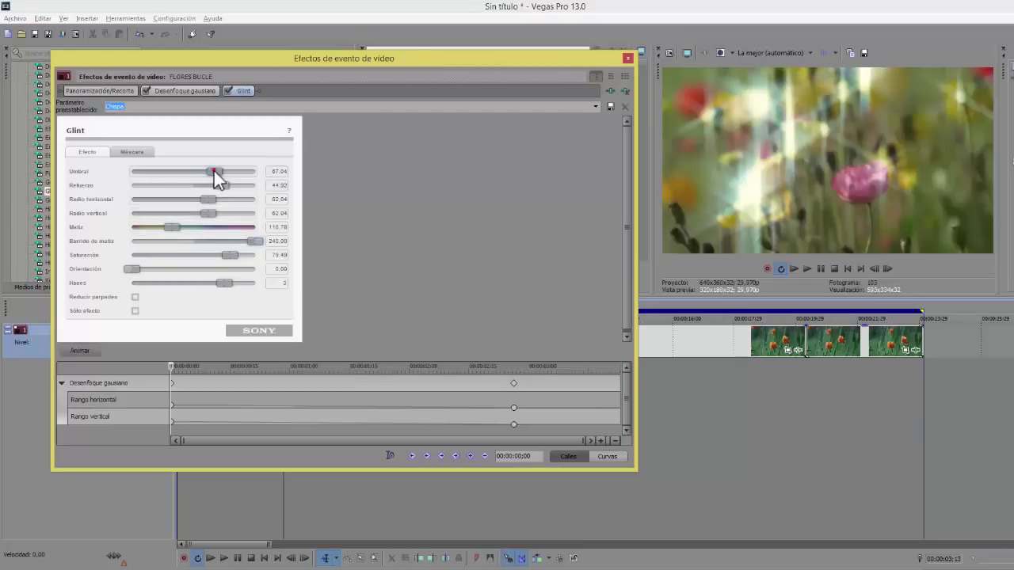
Set the opening segment's Glint Umbral to 73,38 and enable Reducir parpadeo.
mouse_move(215, 171)
left_mouse_down()
mouse_move(204, 174)
mouse_move(223, 178)
left_mouse_up()
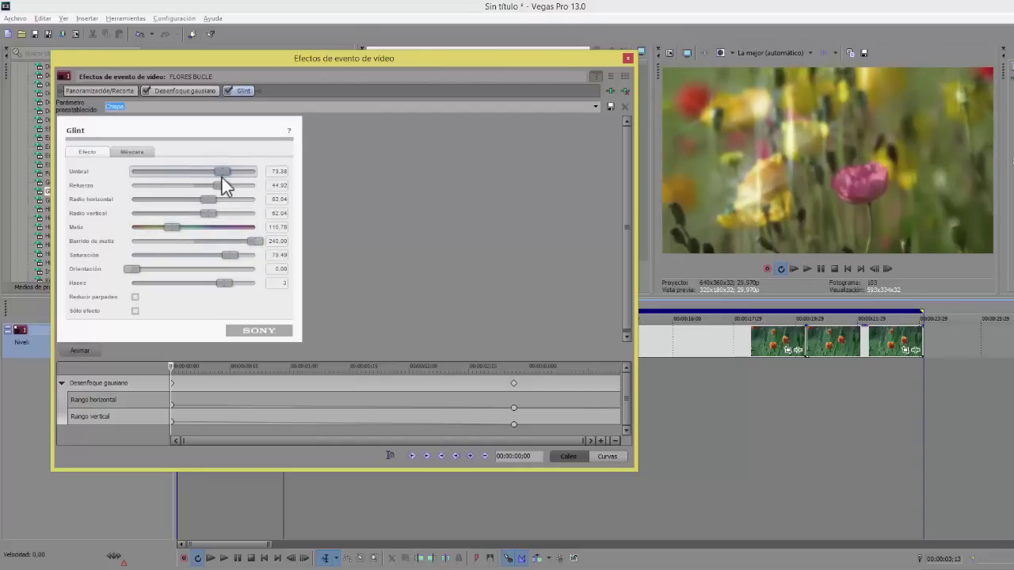
left_click(221, 177)
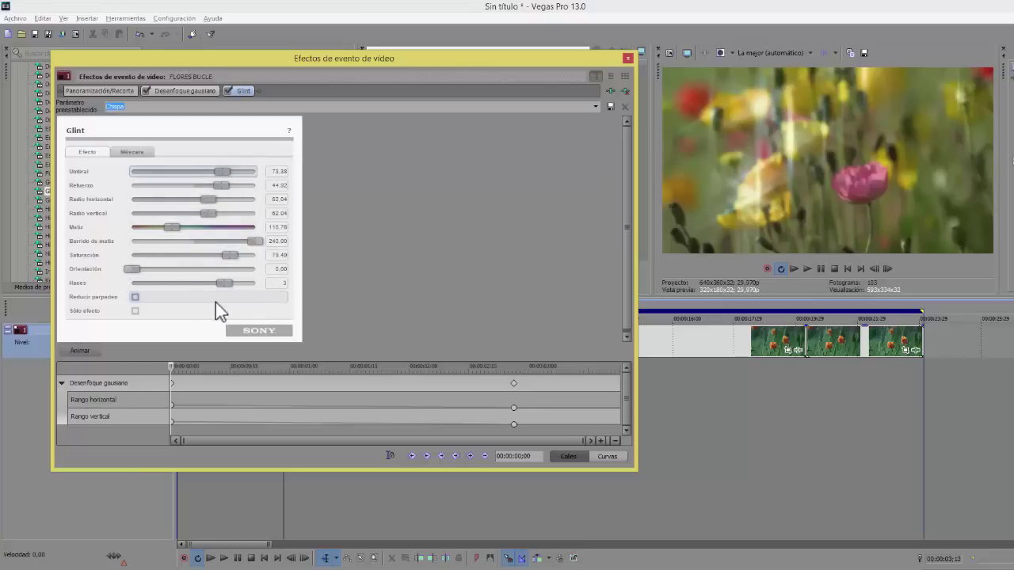
left_click(135, 298)
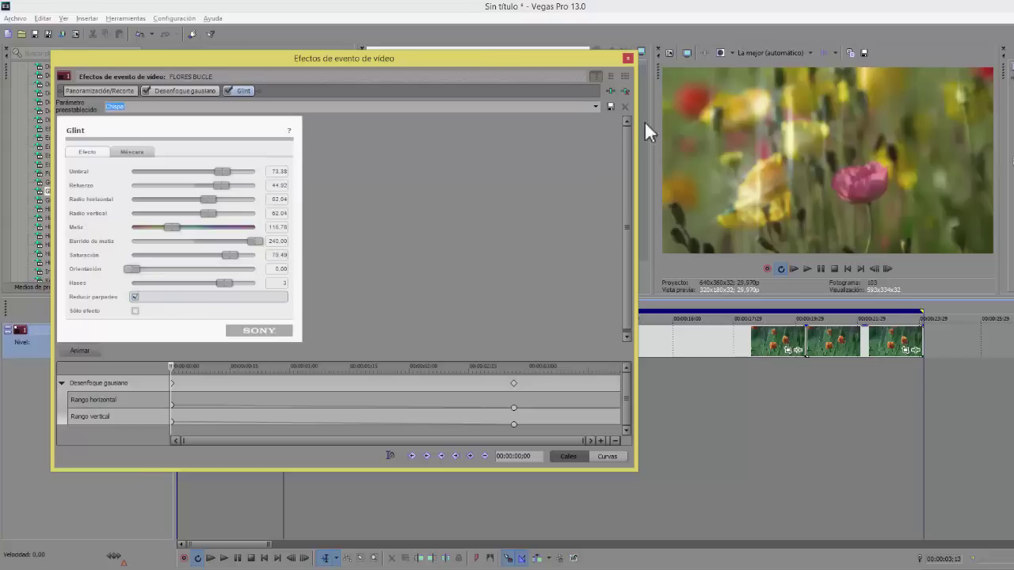
left_click(628, 58)
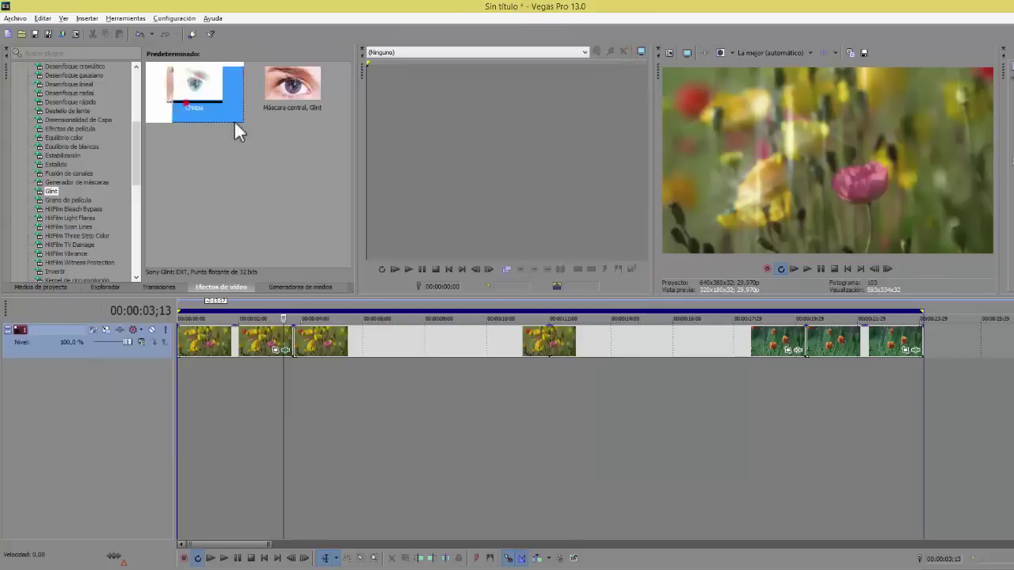
Apply Glint's Chispa preset to the middle segment with Reducir parpadeo enabled.
left_click_drag(233, 119, 638, 348)
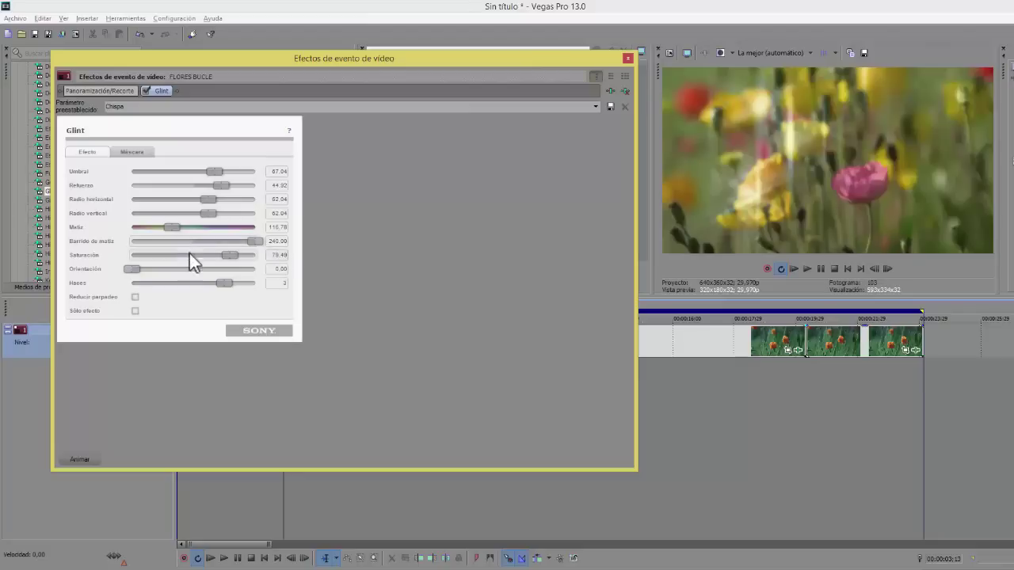
left_click(136, 297)
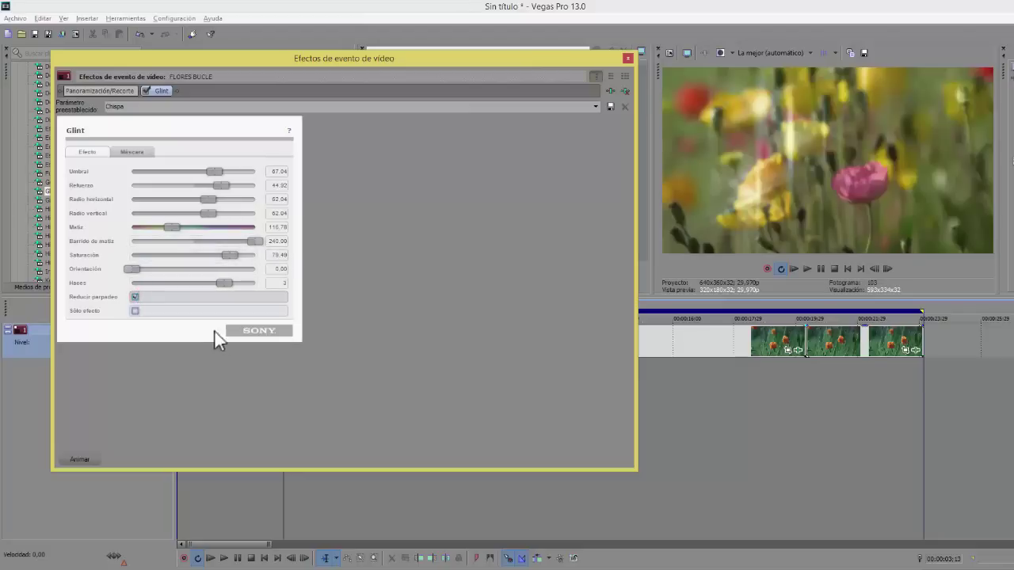
left_click(628, 58)
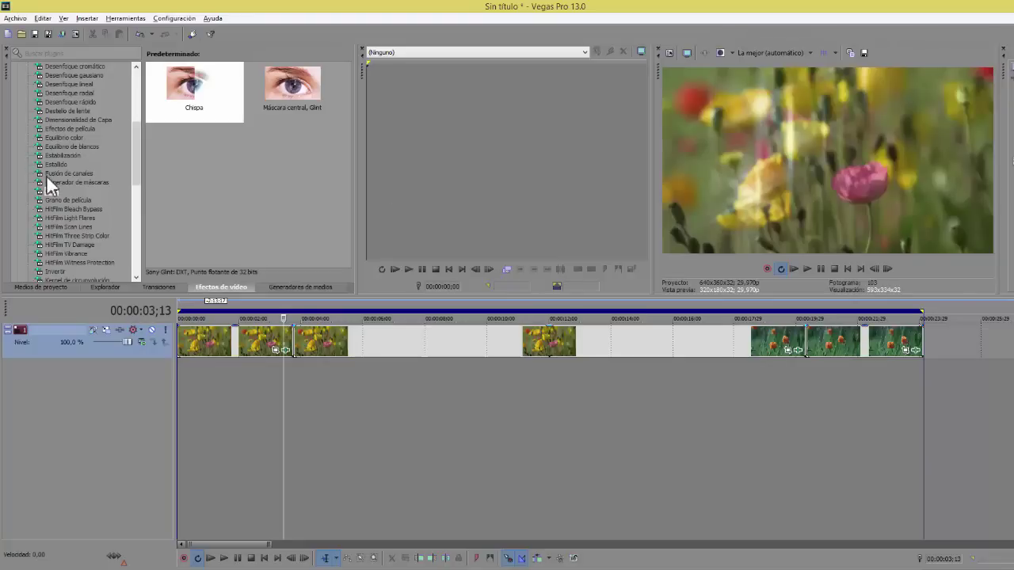
Apply Glint's Chispa preset to the closing segment with Reducir parpadeo enabled.
left_click_drag(193, 89, 885, 353)
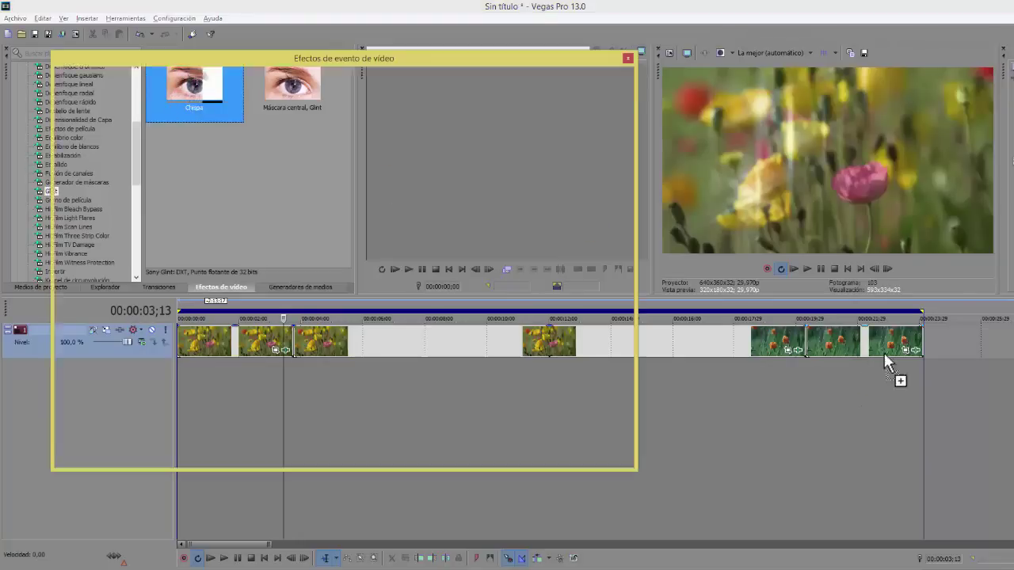
left_click(875, 363)
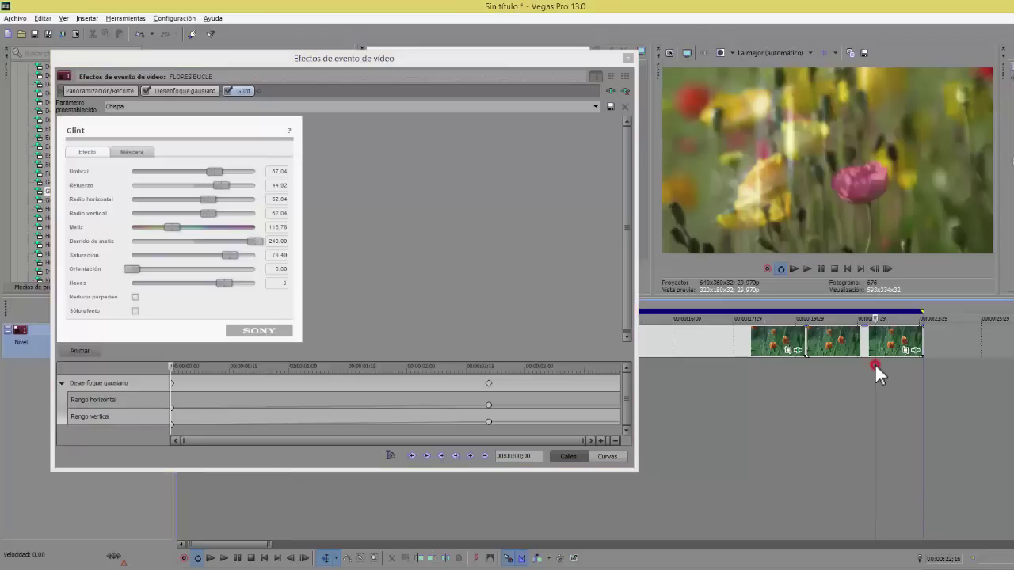
left_click(818, 377)
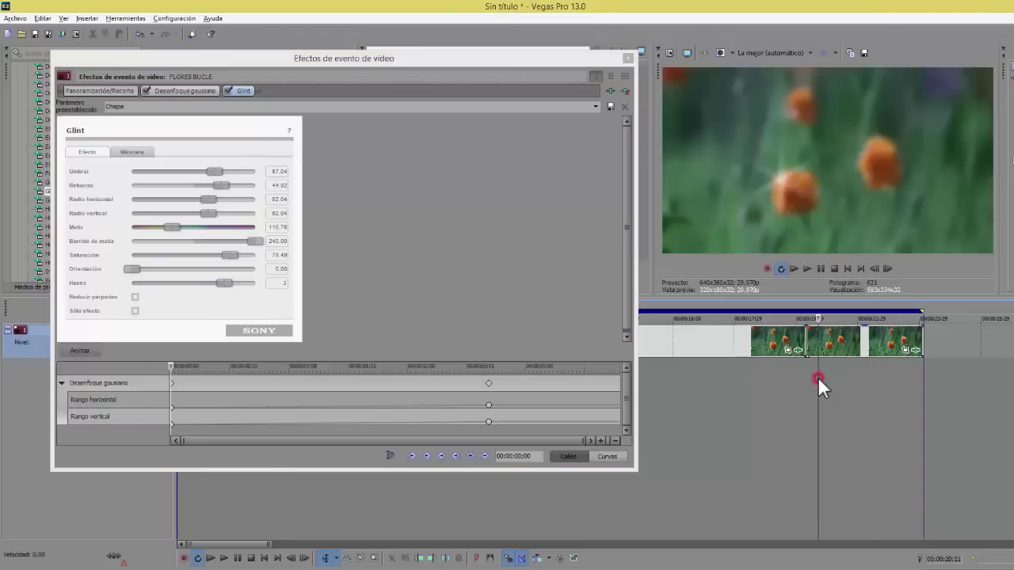
left_click(135, 297)
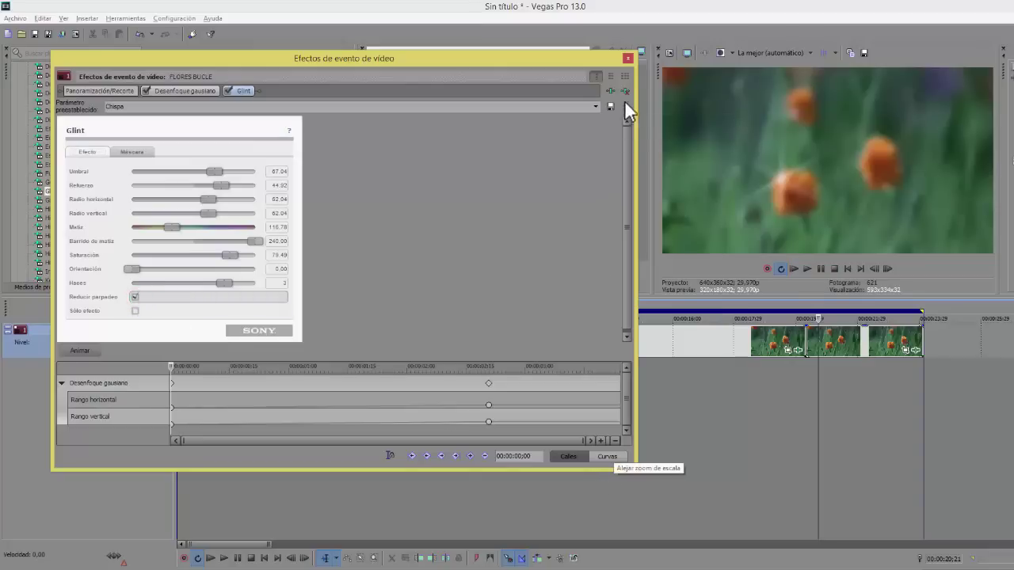
left_click(627, 59)
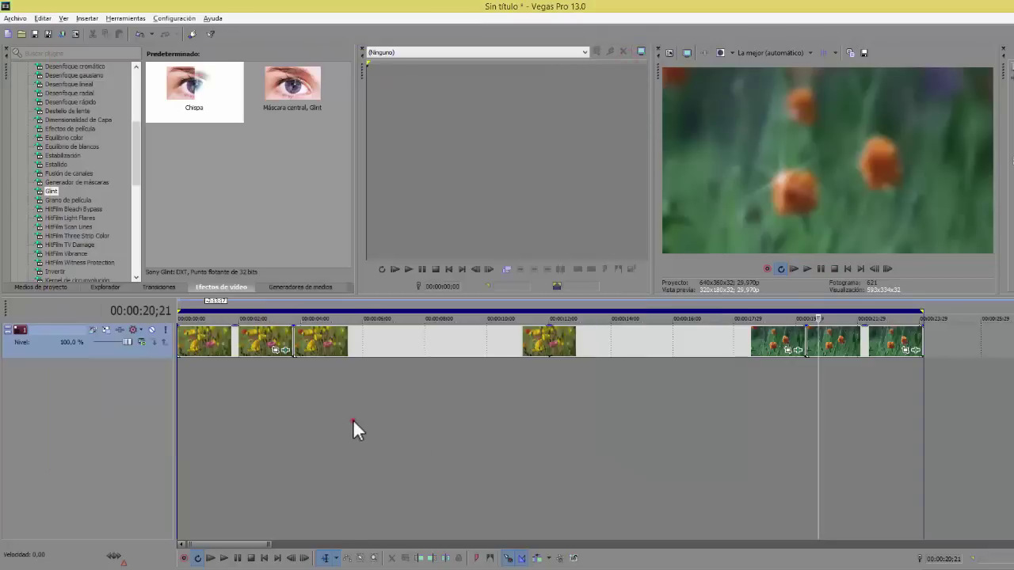
Play the timeline from the beginning to review the Glint effect on the flowers, and park the playhead in the opening segment.
left_click(353, 420)
left_click(238, 422)
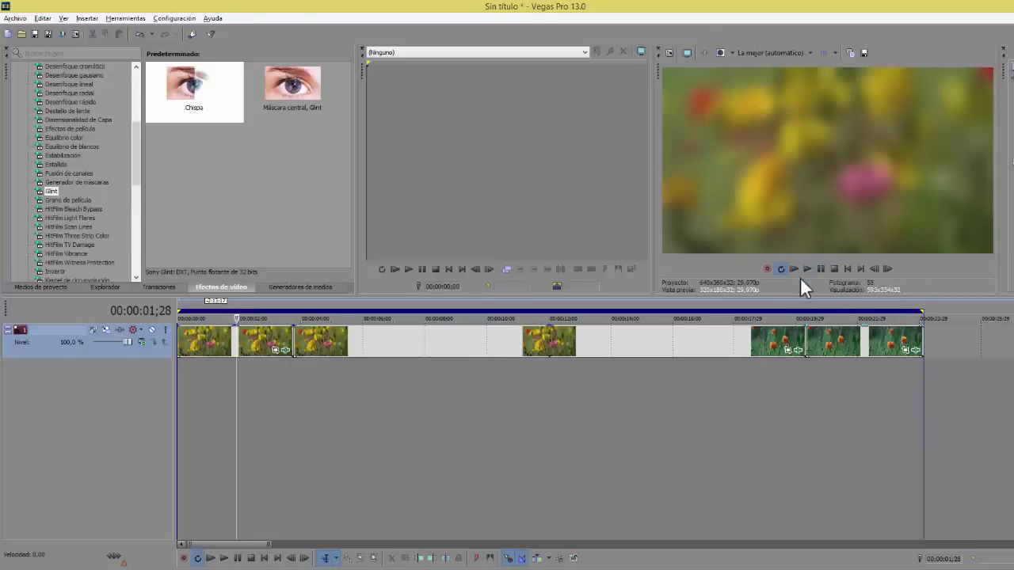
key("ctrl+Home")
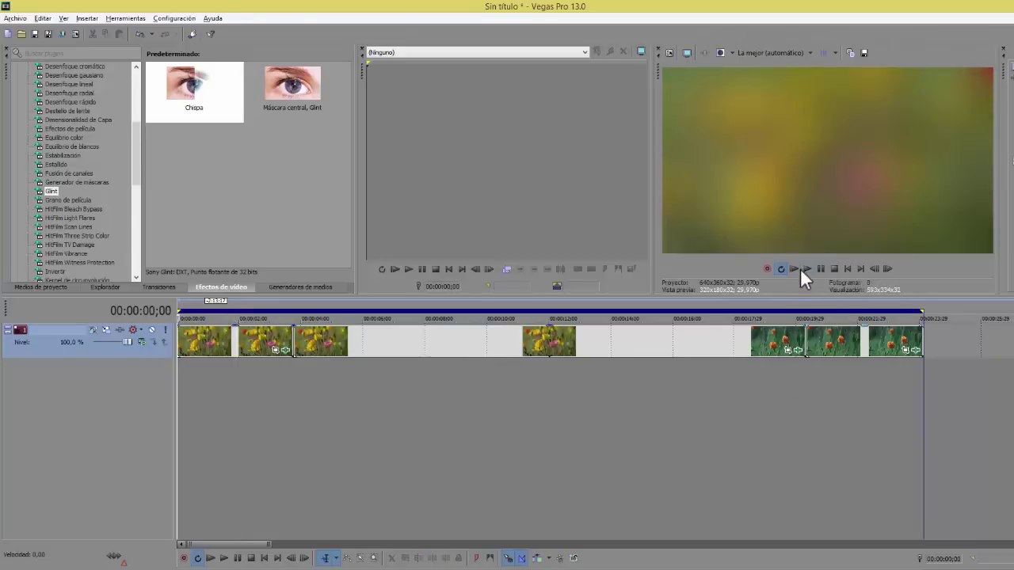
left_click(805, 268)
left_click(805, 269)
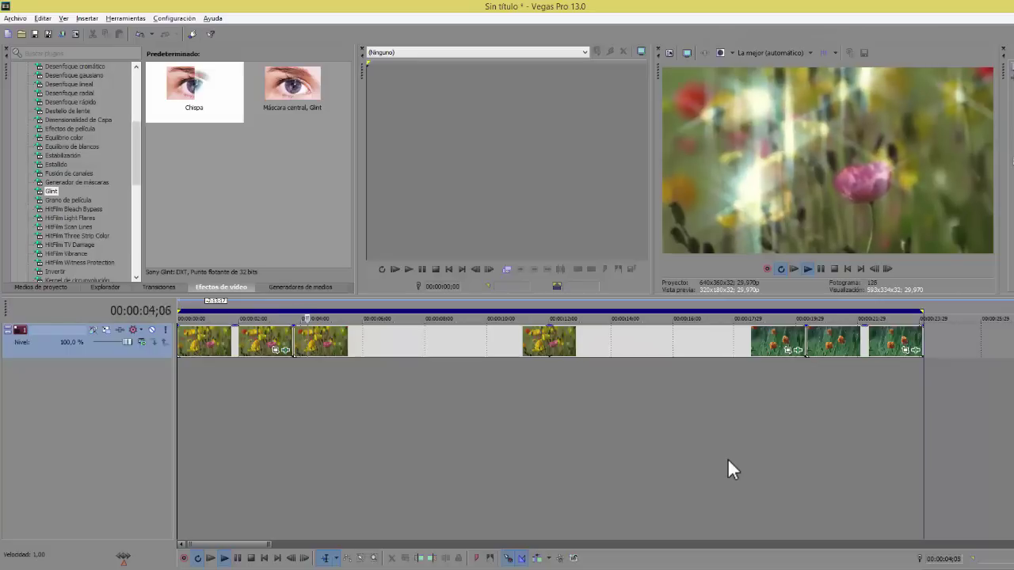
left_click(834, 269)
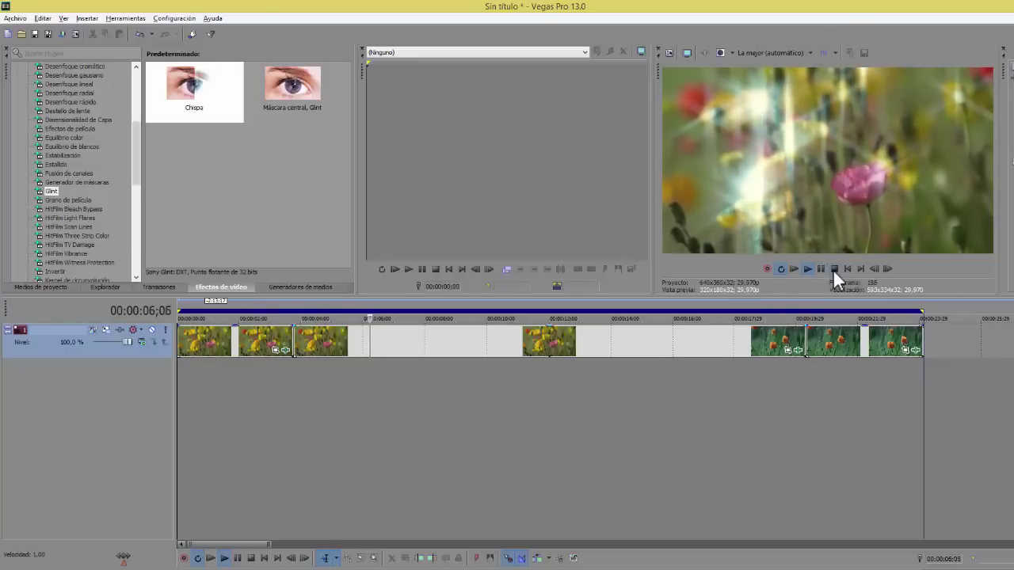
left_click(281, 369)
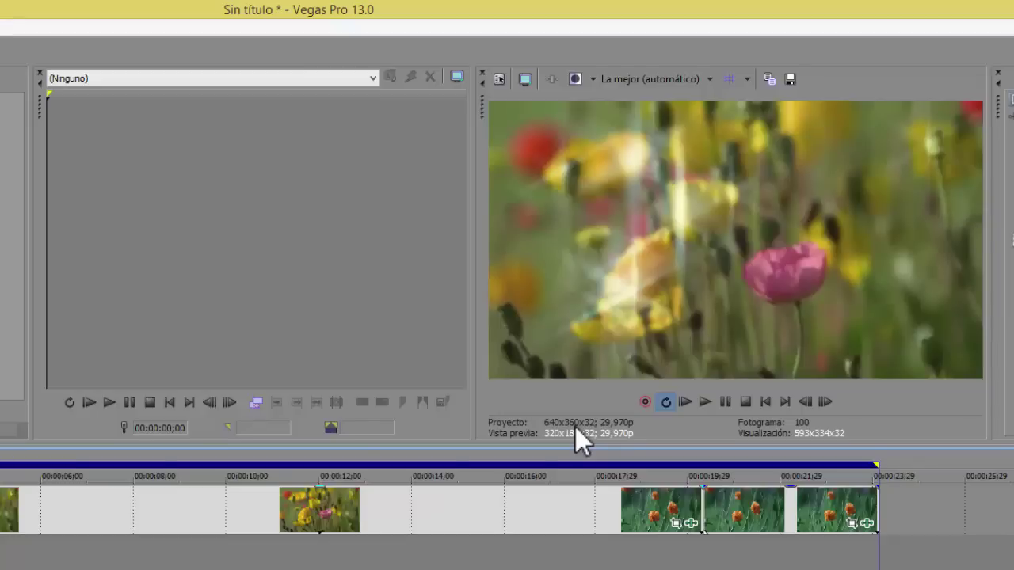
Set the project's video template to HDV 720-25p (1280x720; 25,000 fps).
key("alt+Return")
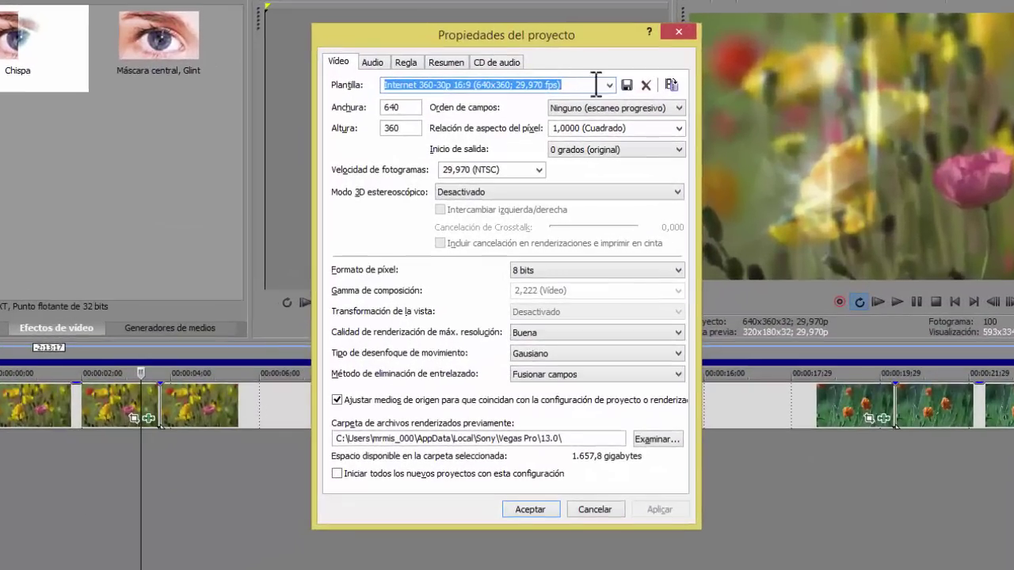
left_click(609, 85)
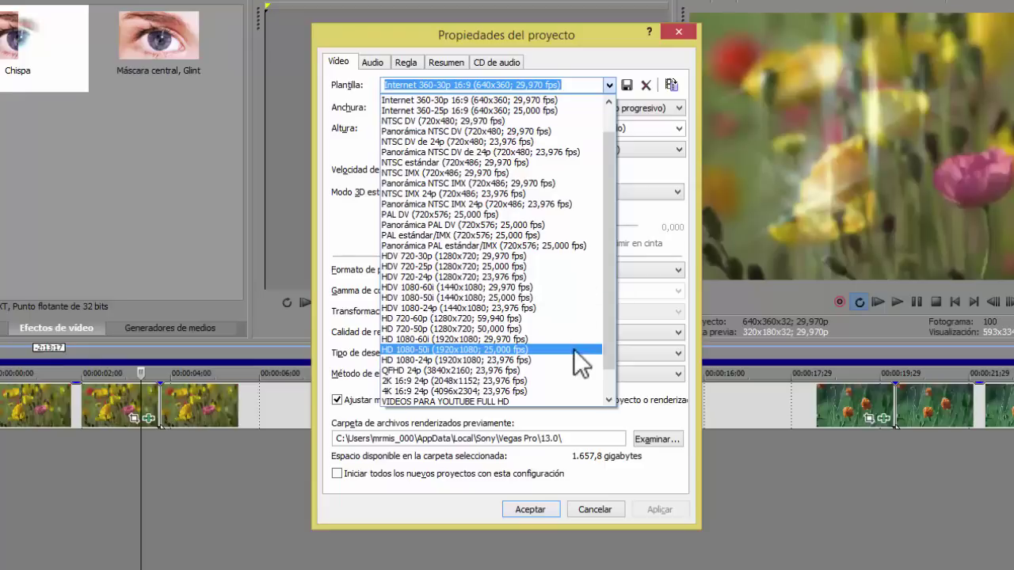
left_click(610, 348)
left_click_drag(610, 350, 609, 392)
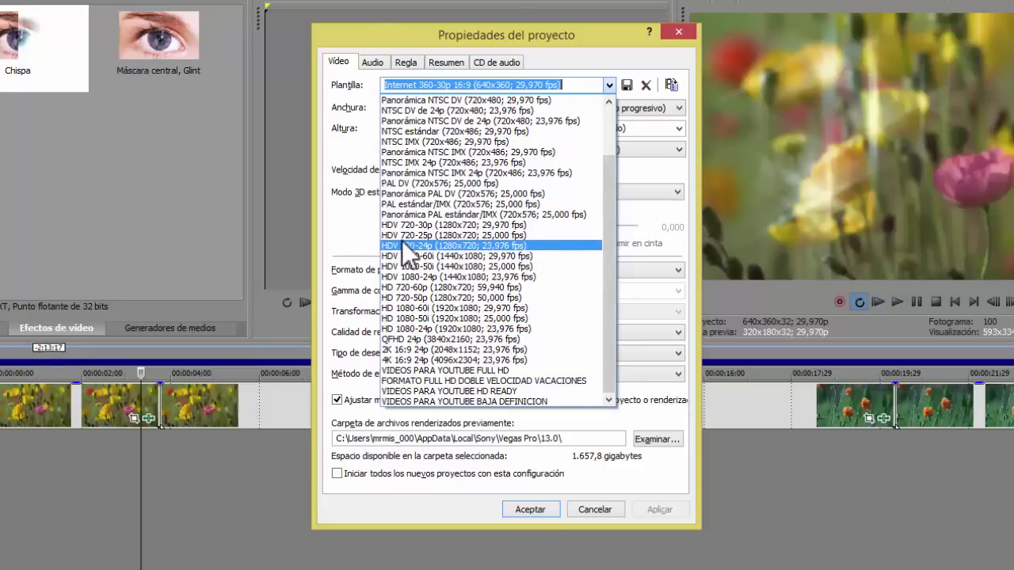
left_click(508, 238)
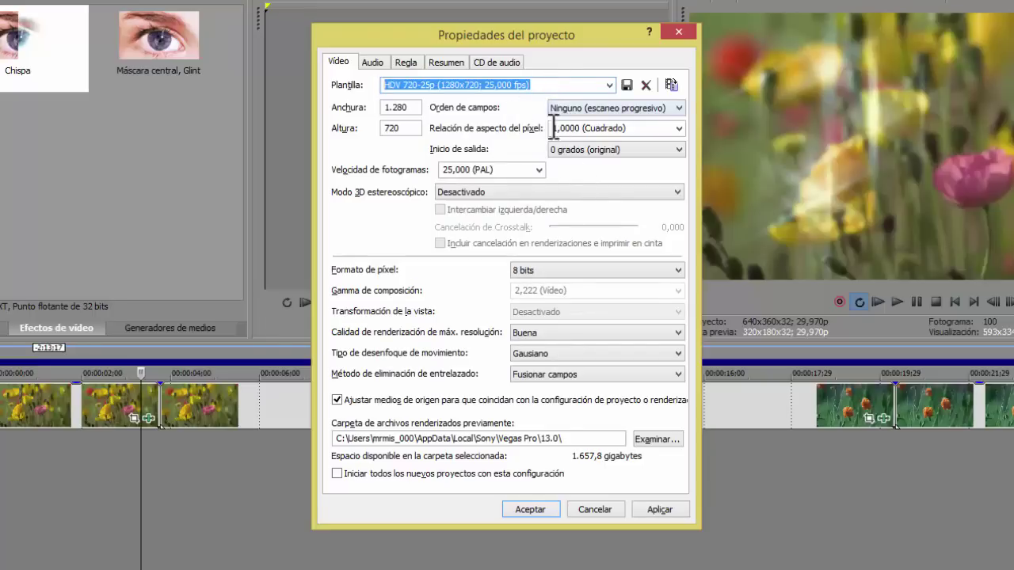
Set the project's full-resolution rendering quality to La mejor, check the audio settings and apply the project properties.
left_click(521, 332)
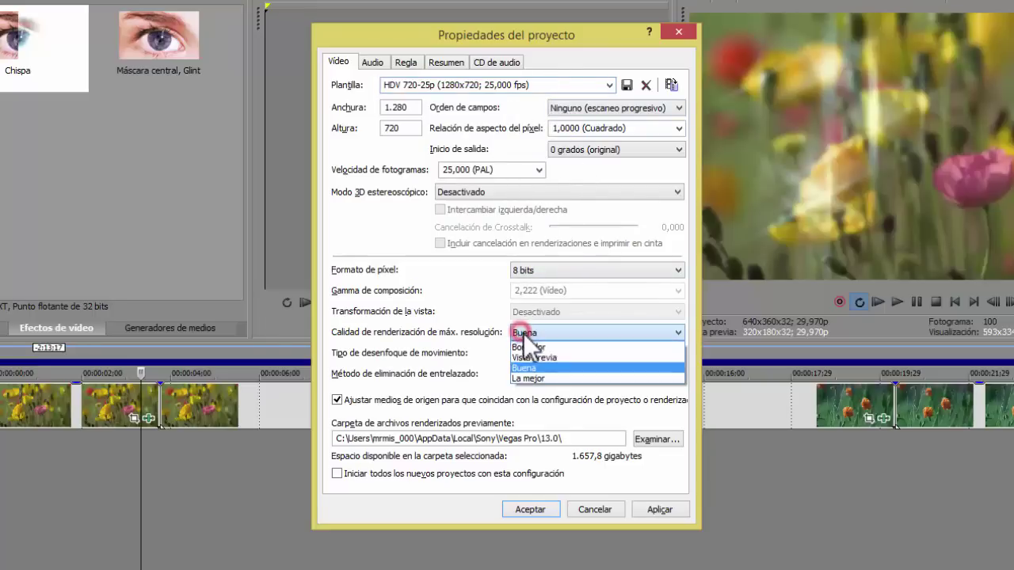
left_click(523, 378)
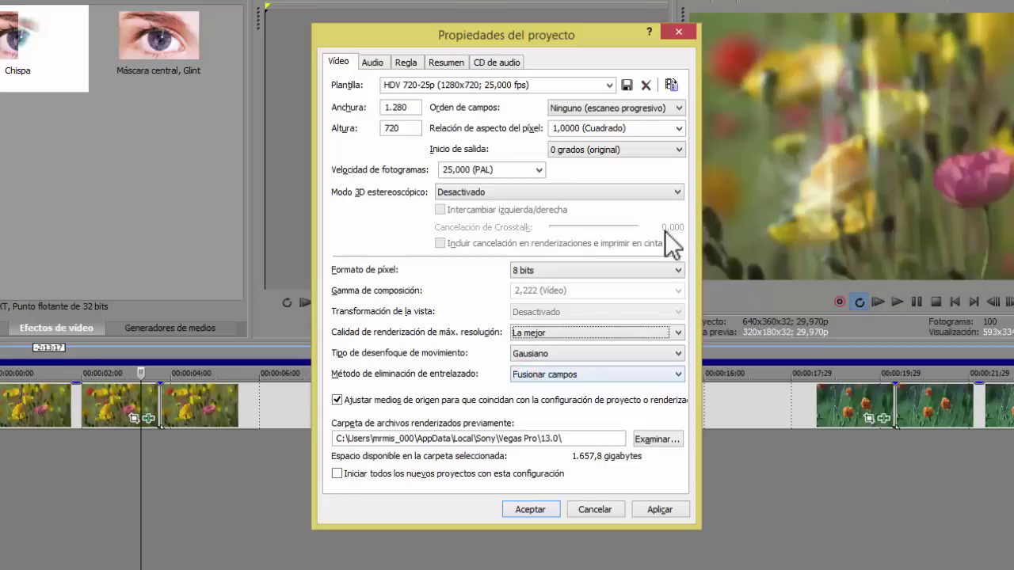
left_click(371, 62)
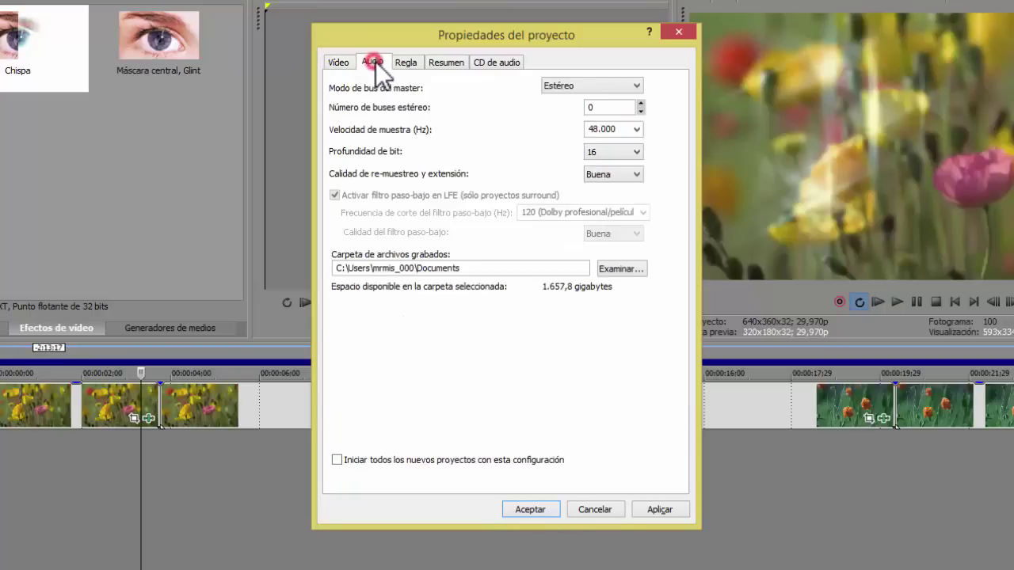
left_click(338, 63)
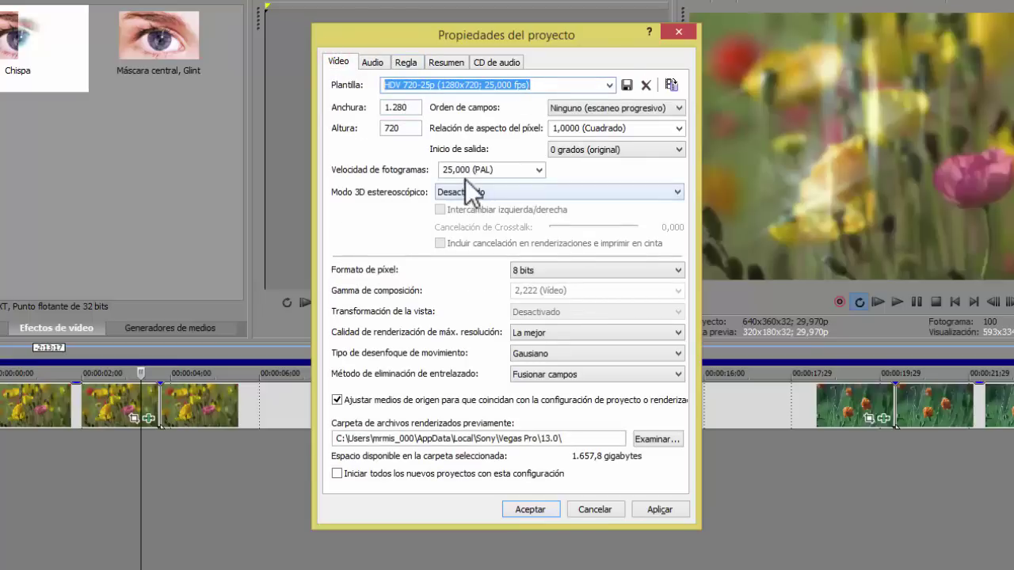
left_click(657, 511)
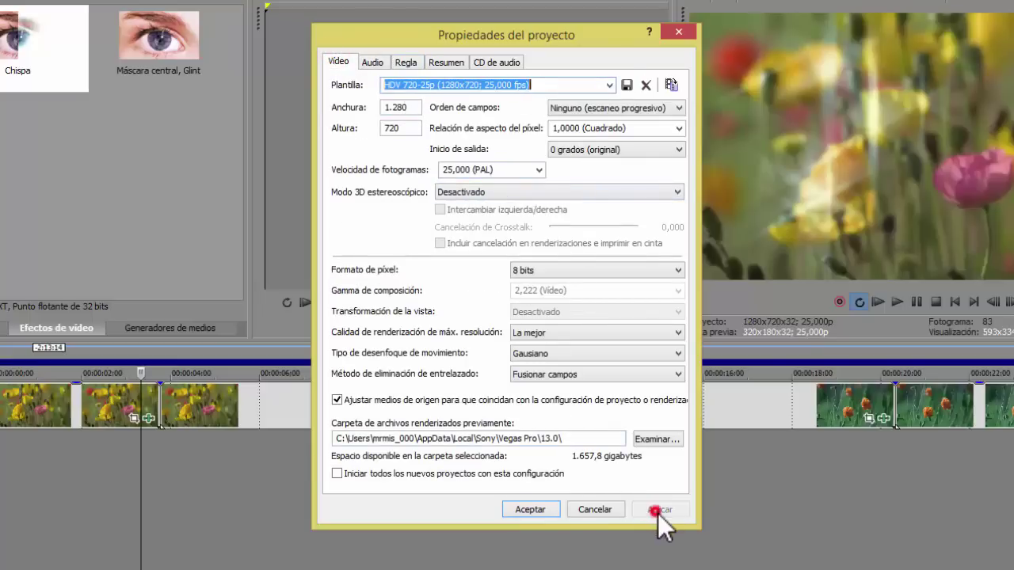
left_click(541, 510)
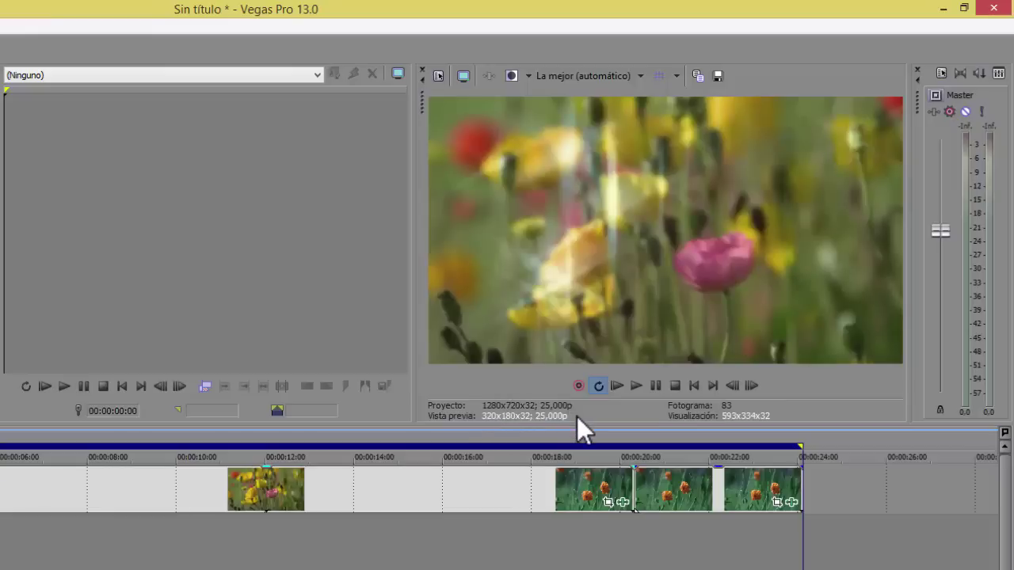
Play back part of the timeline with the new project settings.
left_click(636, 386)
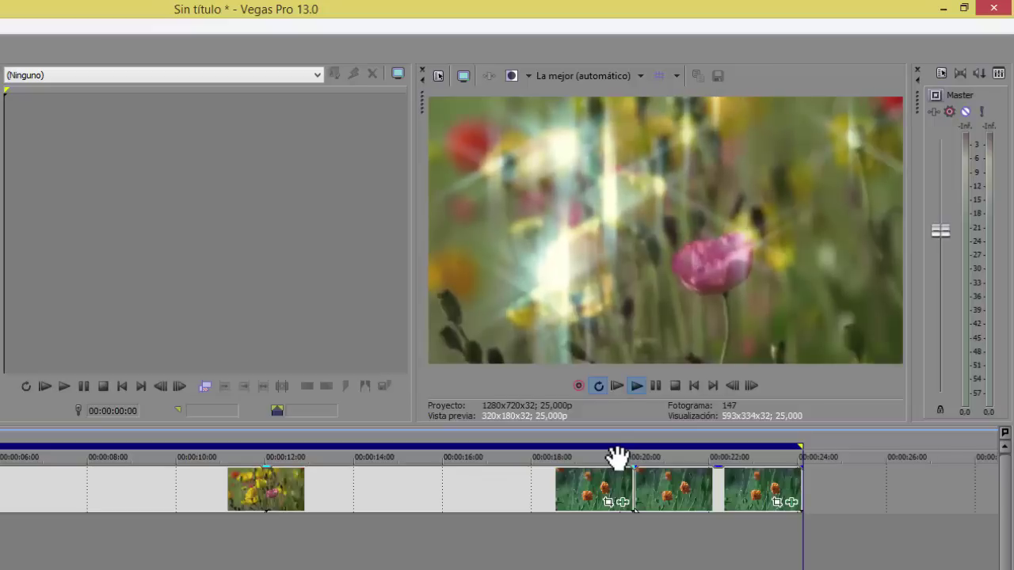
left_click(674, 386)
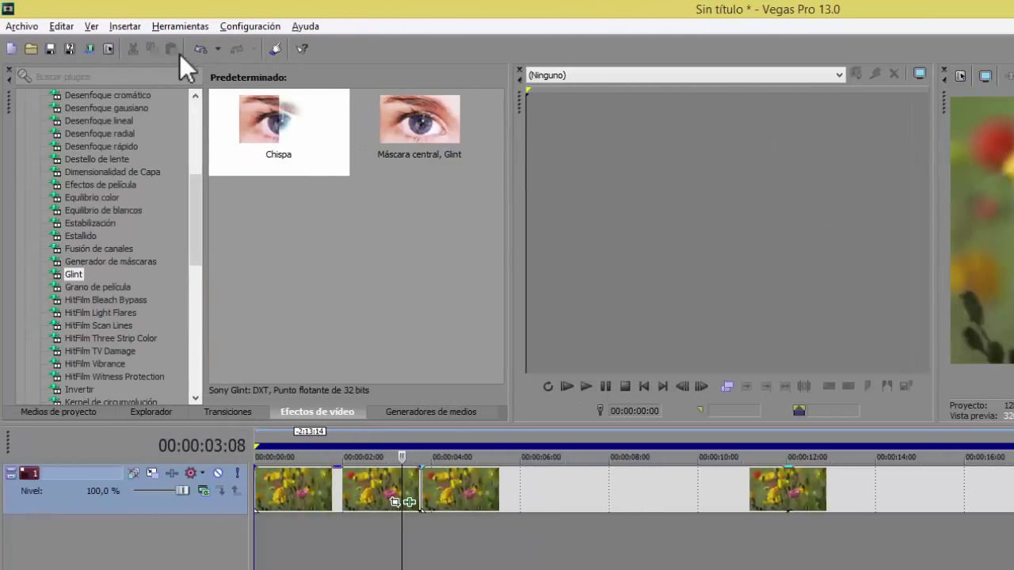
Choose the Sony AVC/MVC template ALTA CALIDAD HD READY - TV for rendering and review its custom settings without changing them.
left_click(23, 29)
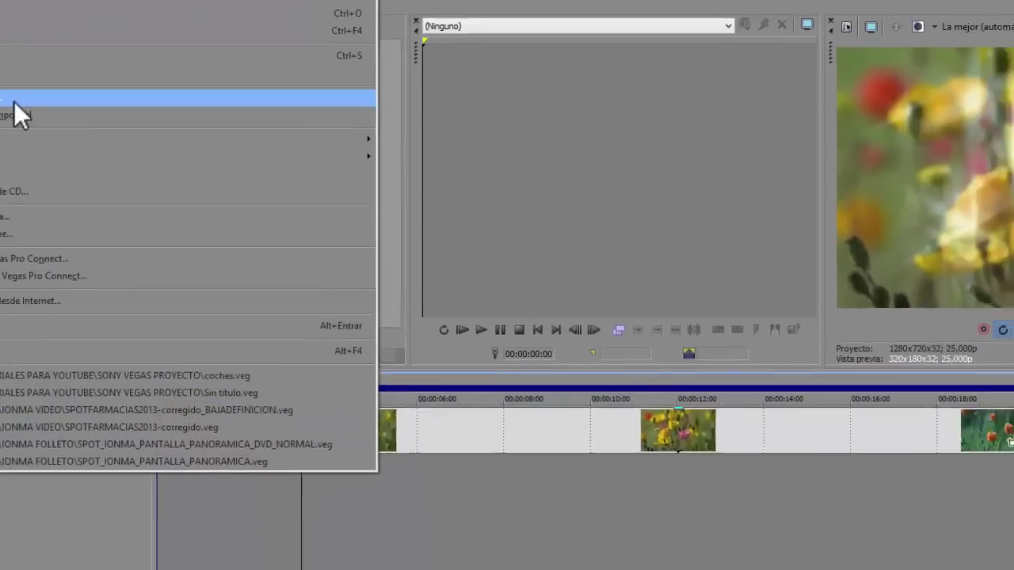
left_click(47, 147)
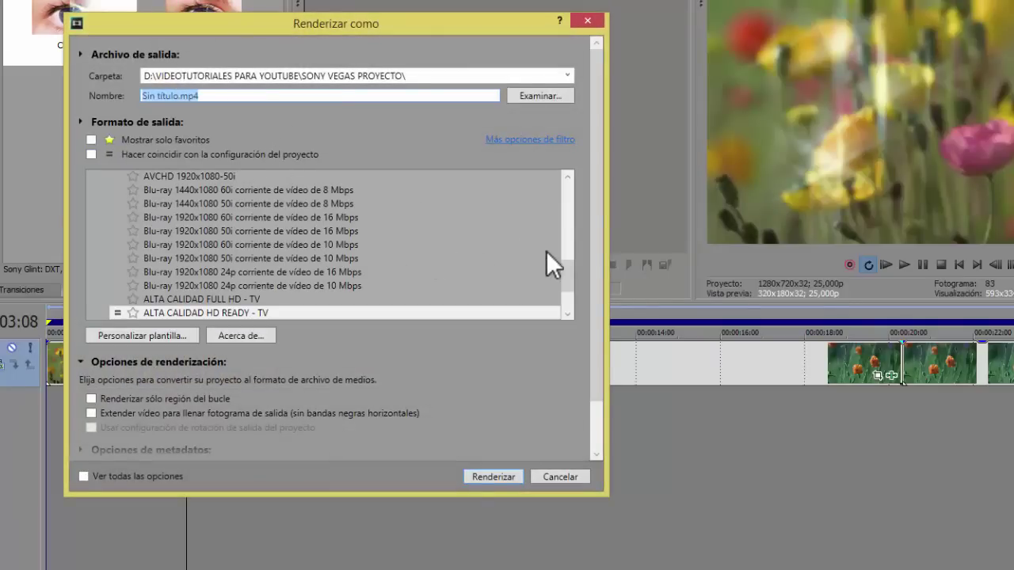
left_click_drag(569, 270, 559, 194)
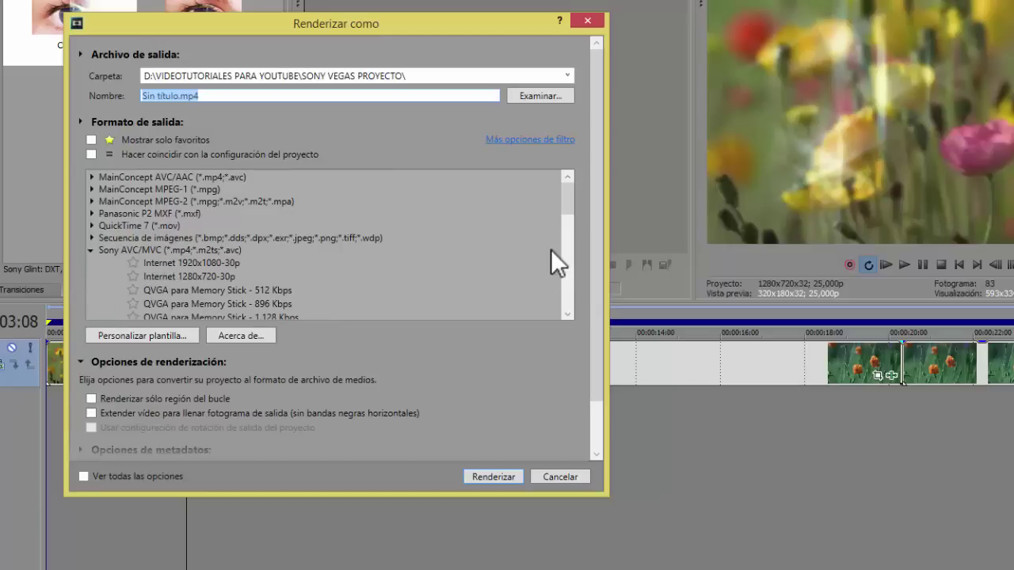
left_click_drag(574, 212, 575, 311)
left_click(146, 241)
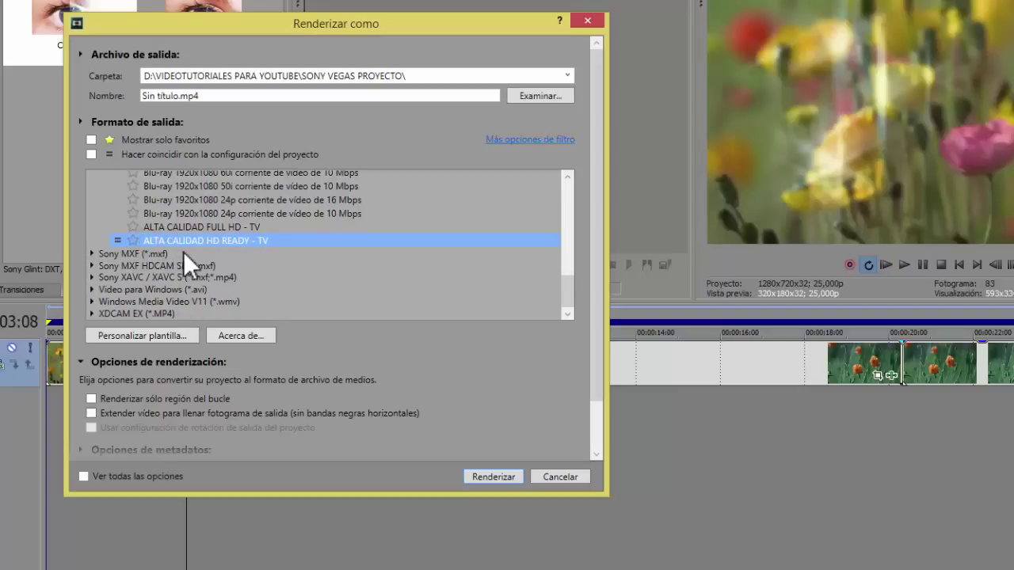
left_click(176, 336)
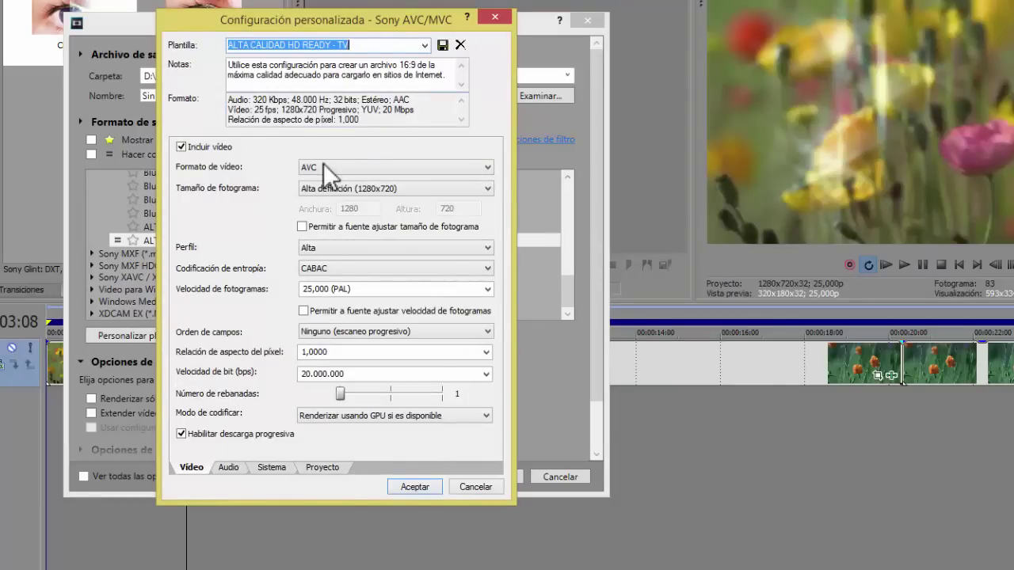
left_click(472, 487)
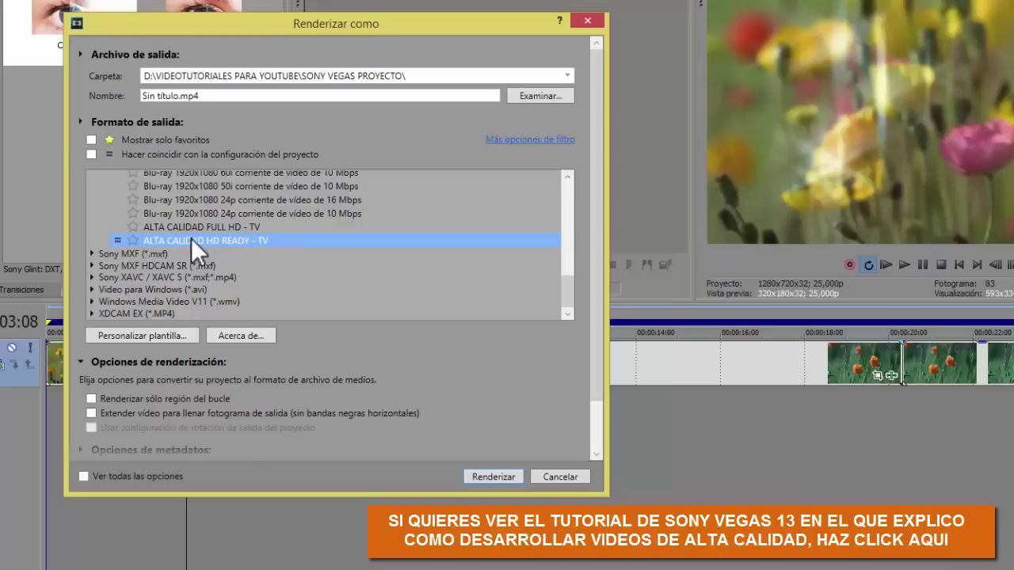
Name the output file "bucle intro bluray.mp4" and render it to the SONY VEGAS PROYECTO folder.
left_click(196, 96)
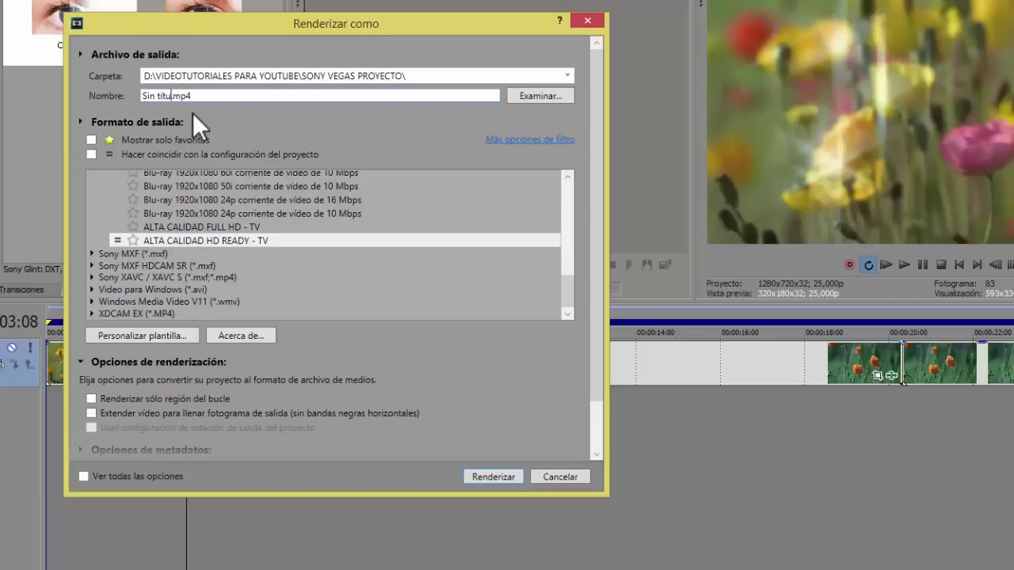
key("BackSpace")
key("BackSpace")
key("BackSpace")
key("BackSpace")
key("BackSpace")
key("BackSpace")
key("BackSpace")
key("BackSpace")
key("BackSpace")
key("BackSpace")
type("loop")
type(" int")
key("BackSpace")
key("BackSpace")
key("BackSpace")
key("BackSpace")
key("BackSpace")
key("BackSpace")
key("BackSpace")
key("BackSpace")
type("bucle intro bñu")
key("BackSpace")
key("BackSpace")
type("luray")
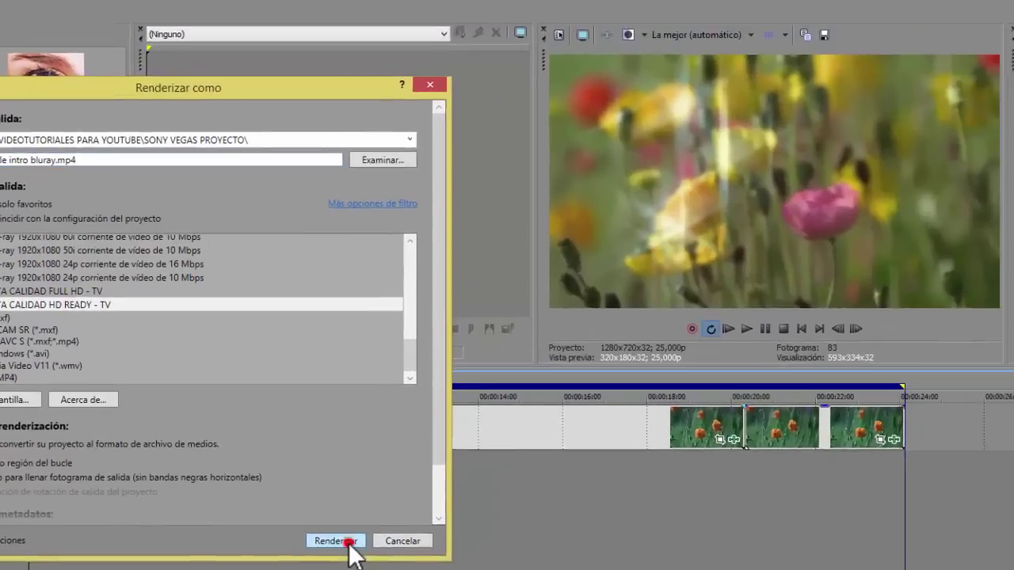
left_click(499, 478)
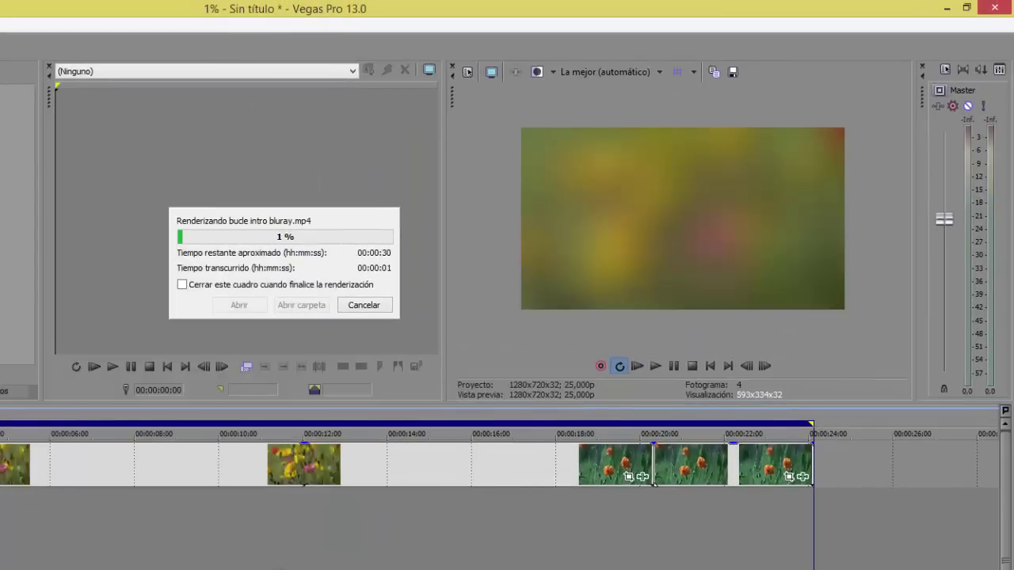
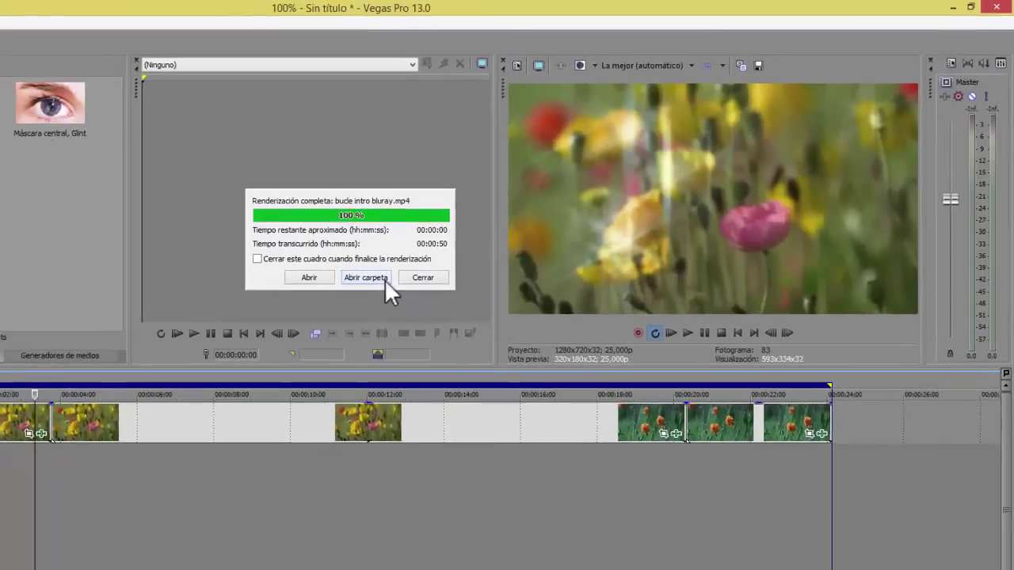
Open the folder of the rendered file and play bucle intro bluray.mp4 in VLC.
left_click(317, 307)
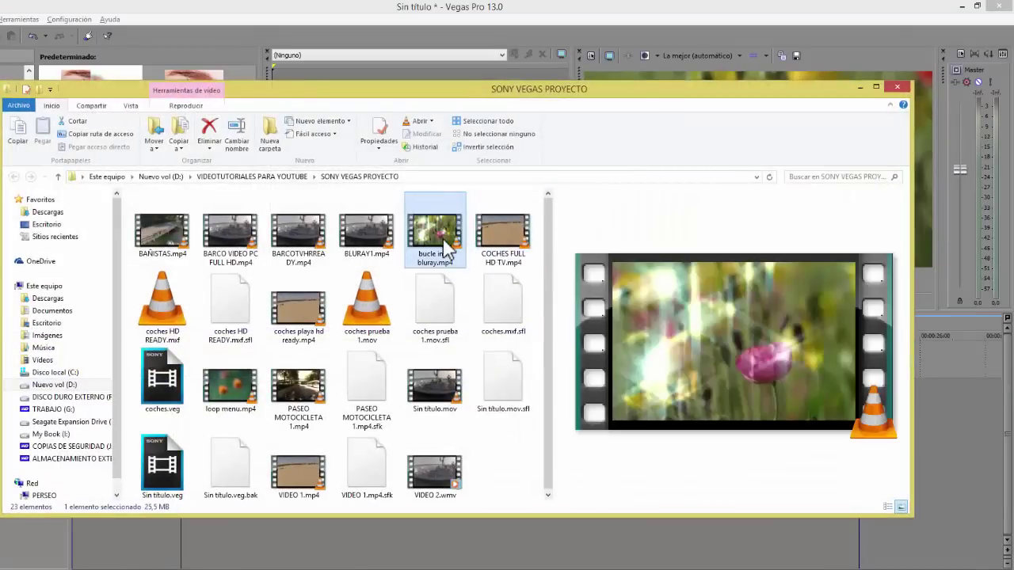
mouse_move(446, 252)
left_mouse_down()
mouse_move(441, 301)
mouse_move(441, 236)
left_mouse_up()
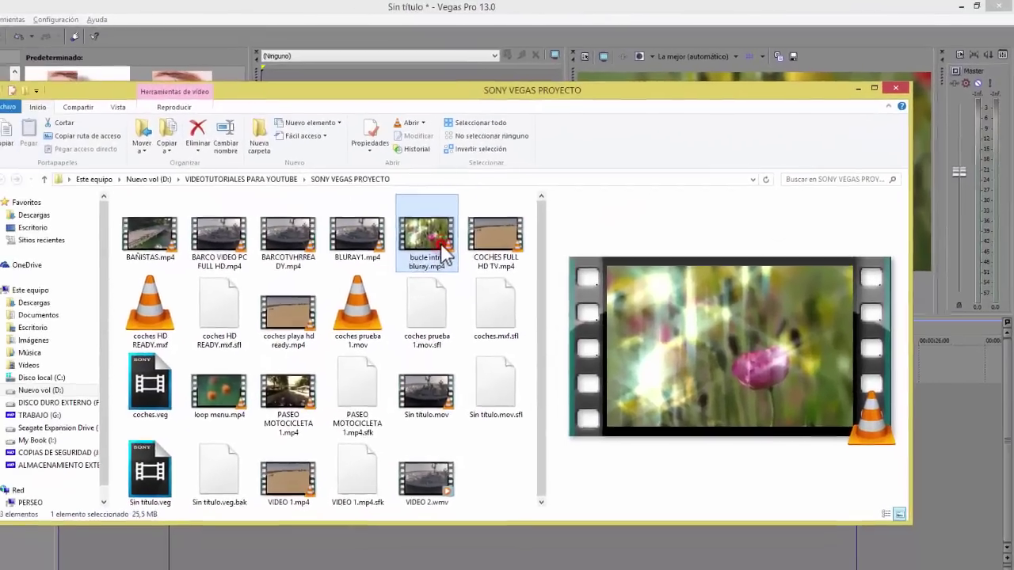
double_click(441, 243)
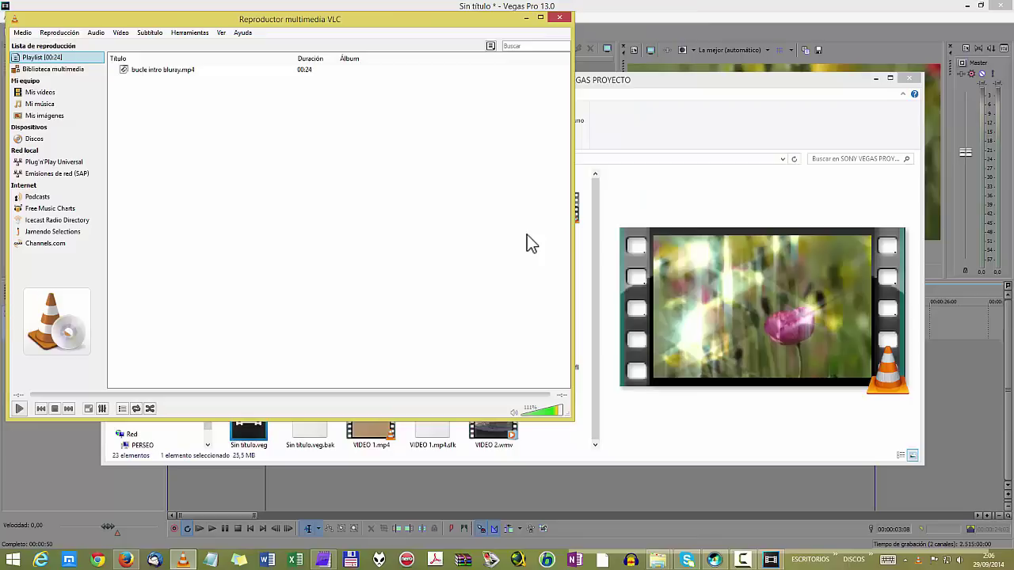
Close VLC and switch to the MIS VACACIONES 2014 menu project in DVD Architect Pro.
left_click(561, 18)
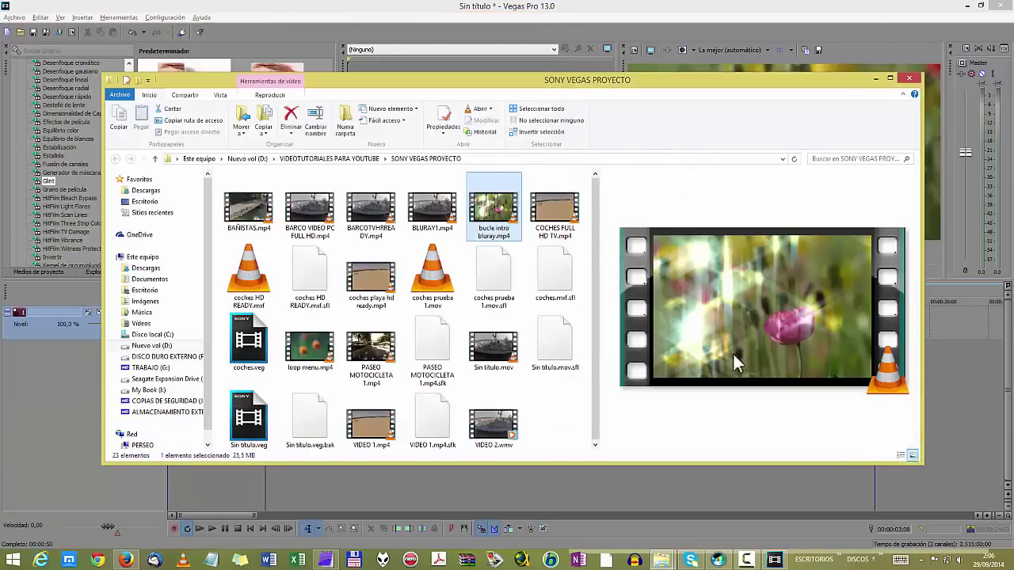
left_click(718, 560)
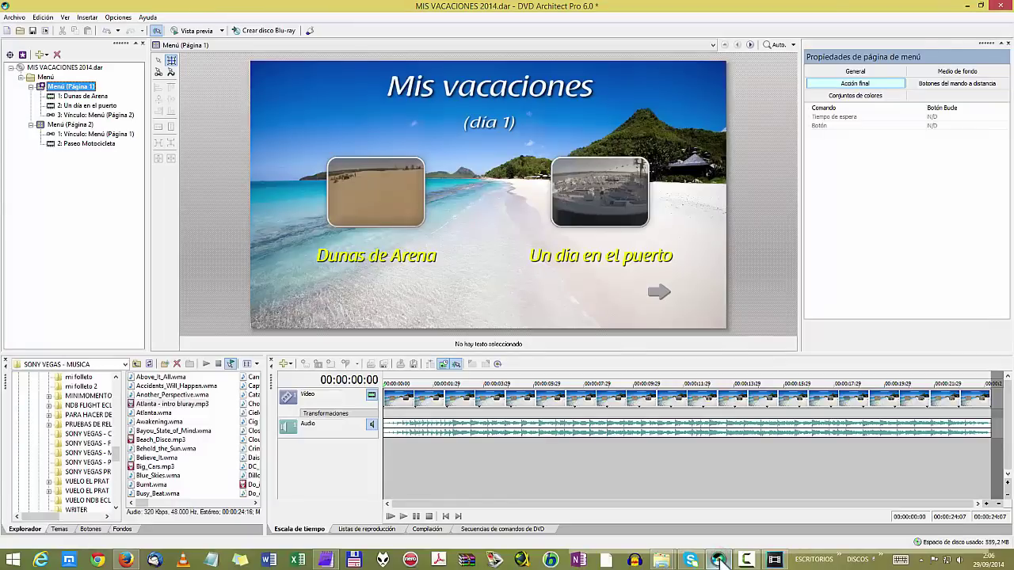
Try clearing the beach background image from the first menu page and restore it.
left_click(534, 401)
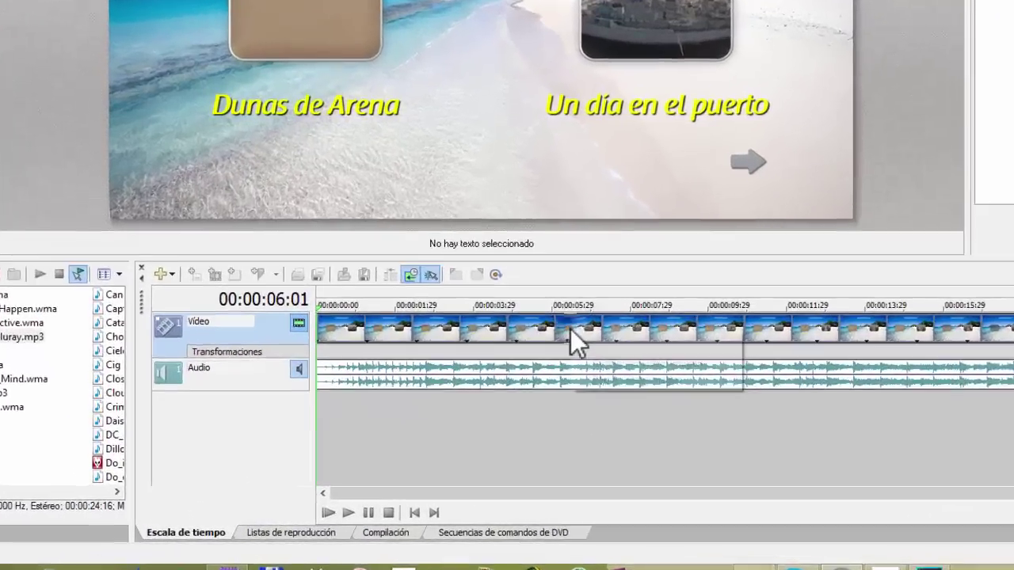
right_click(570, 329)
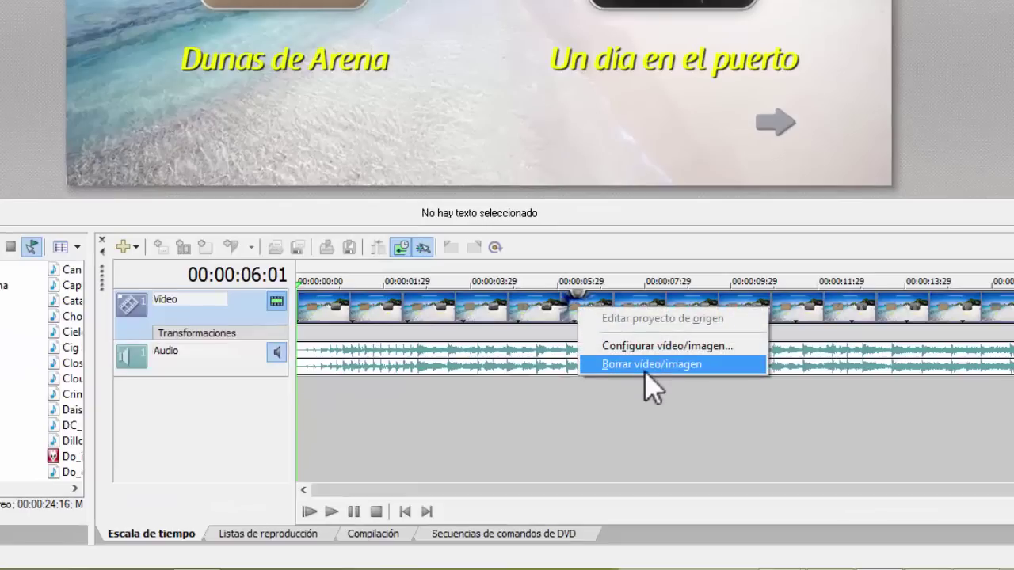
left_click(645, 366)
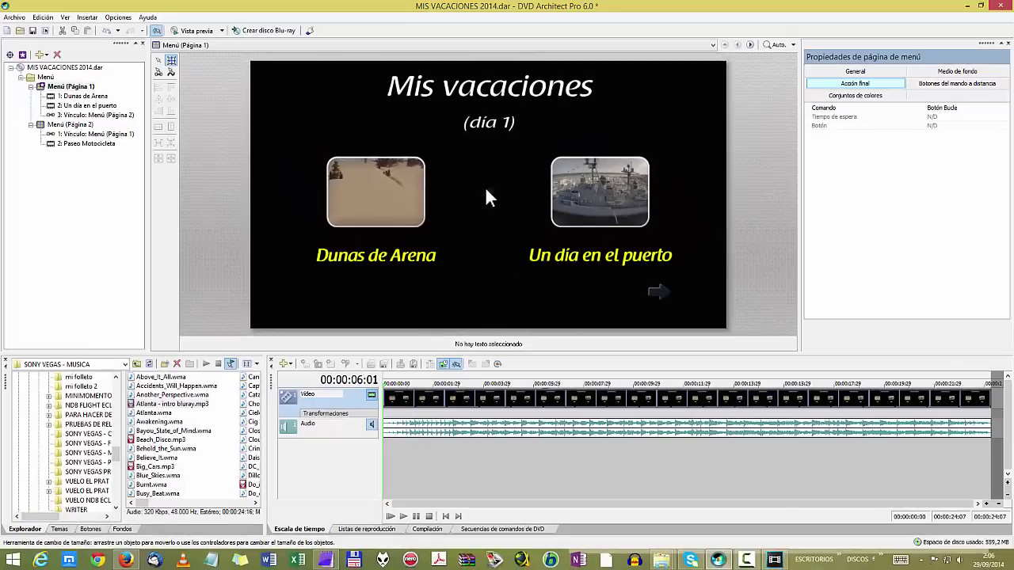
right_click(485, 190)
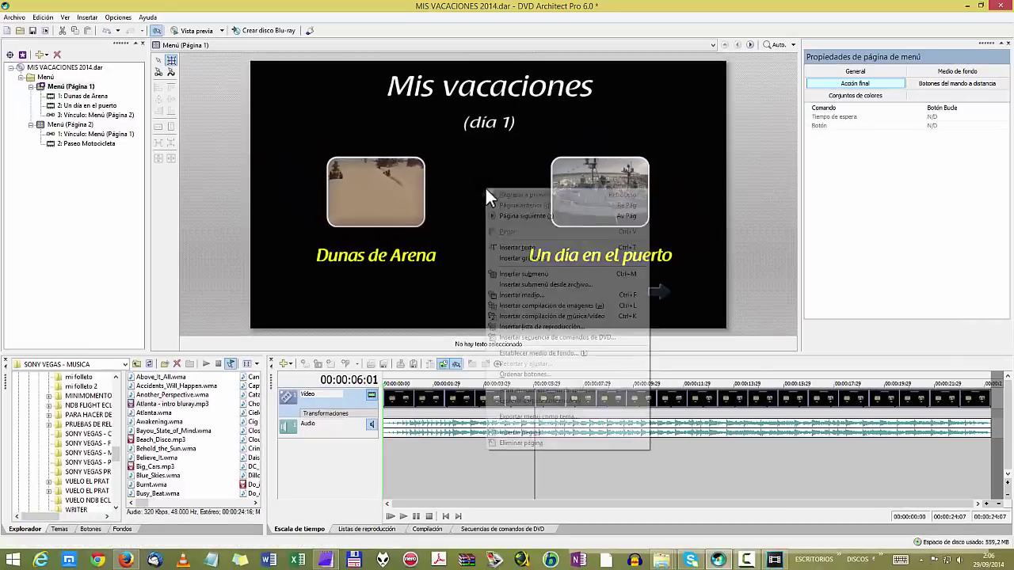
left_click(775, 276)
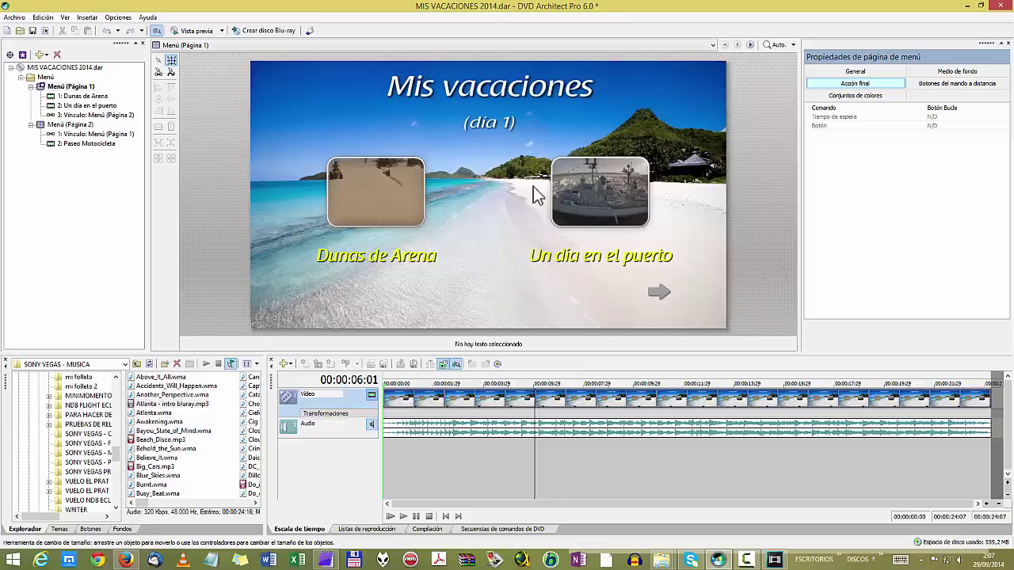
Set bucle intro bluray.mp4 from the SONY VEGAS PROYECTO folder as the background media of the first menu page.
right_click(489, 210)
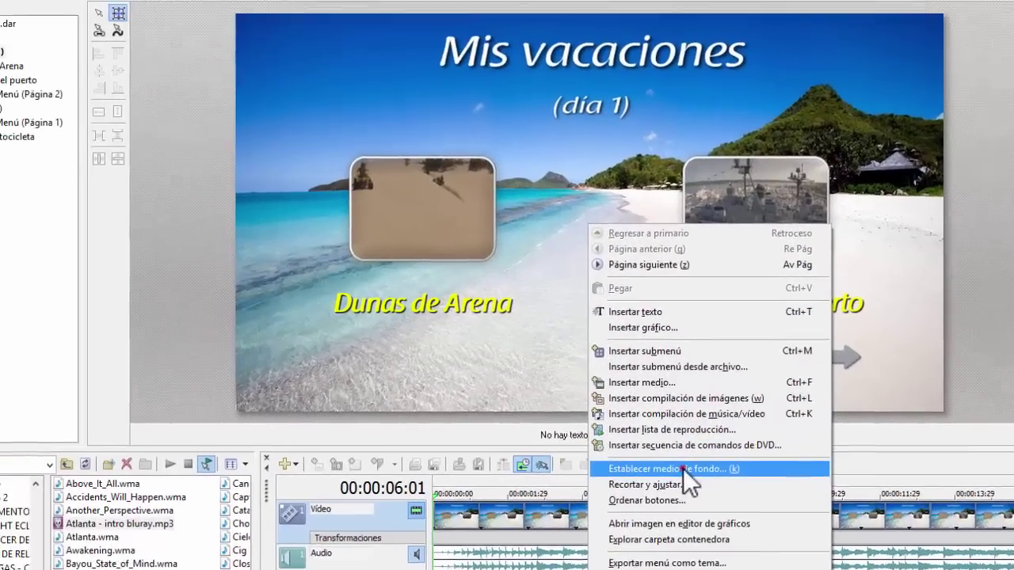
left_click(493, 393)
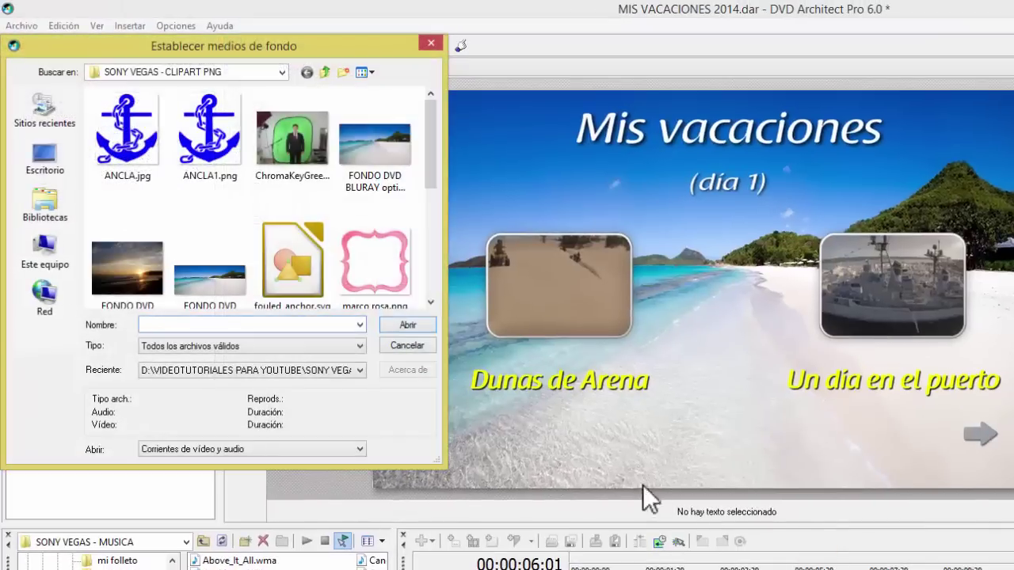
left_click(331, 72)
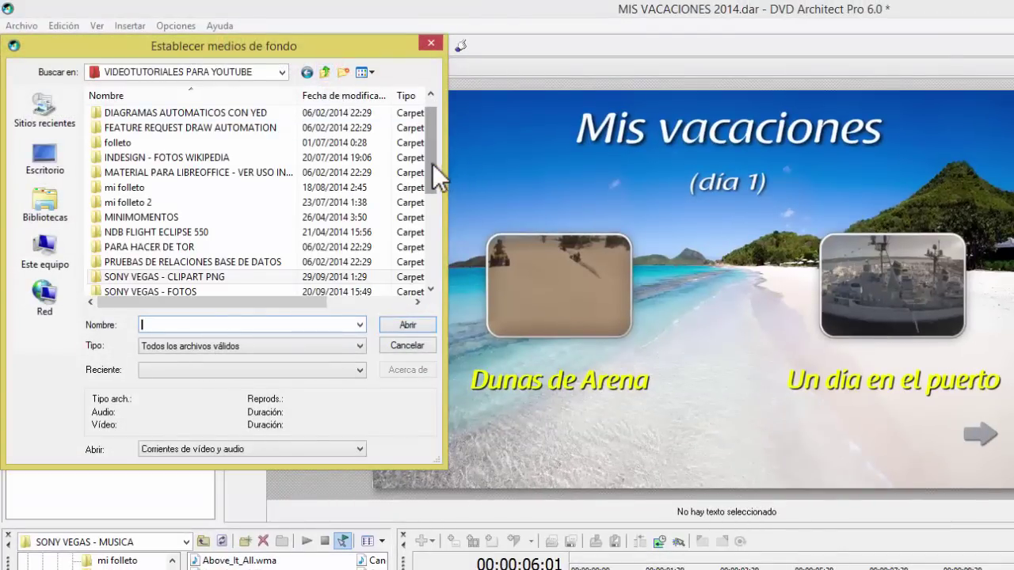
left_click_drag(433, 164, 433, 208)
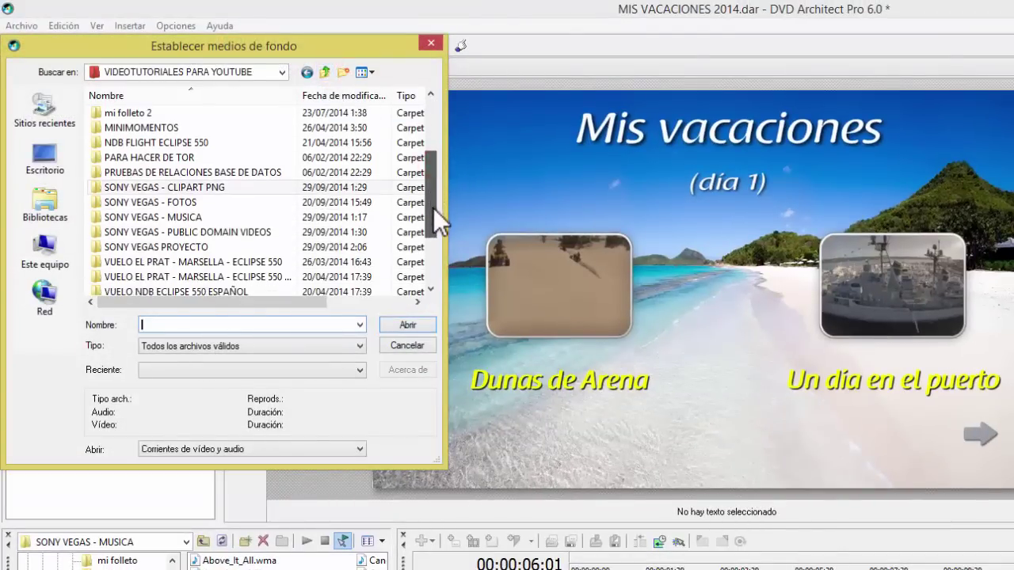
double_click(204, 248)
left_click(145, 300)
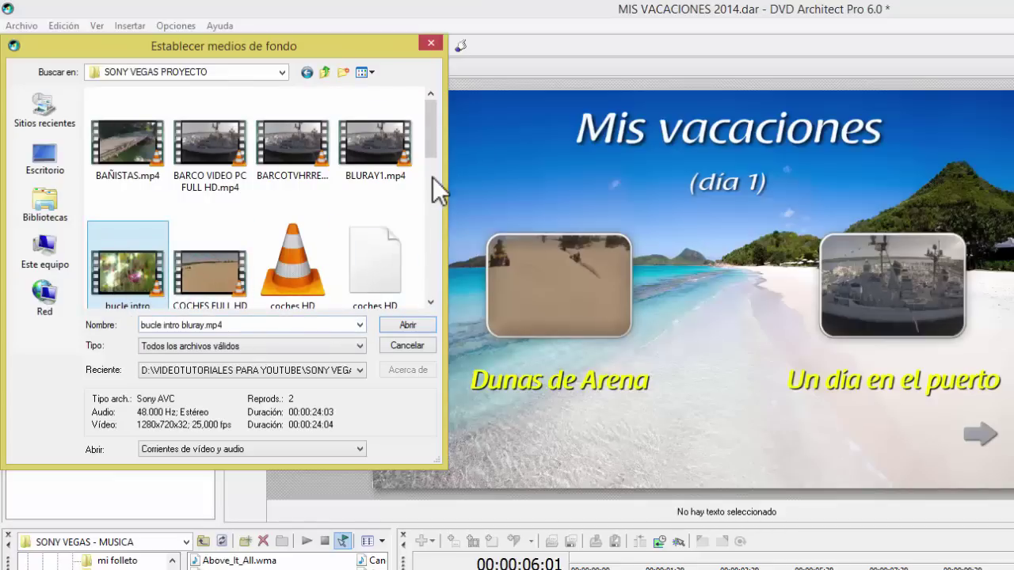
left_click_drag(429, 146, 430, 163)
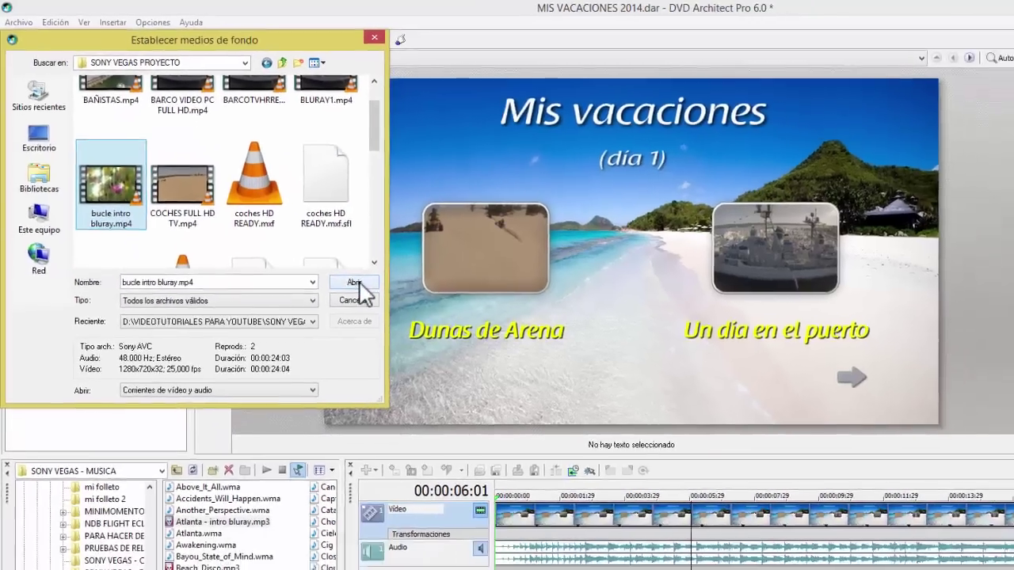
left_click(355, 282)
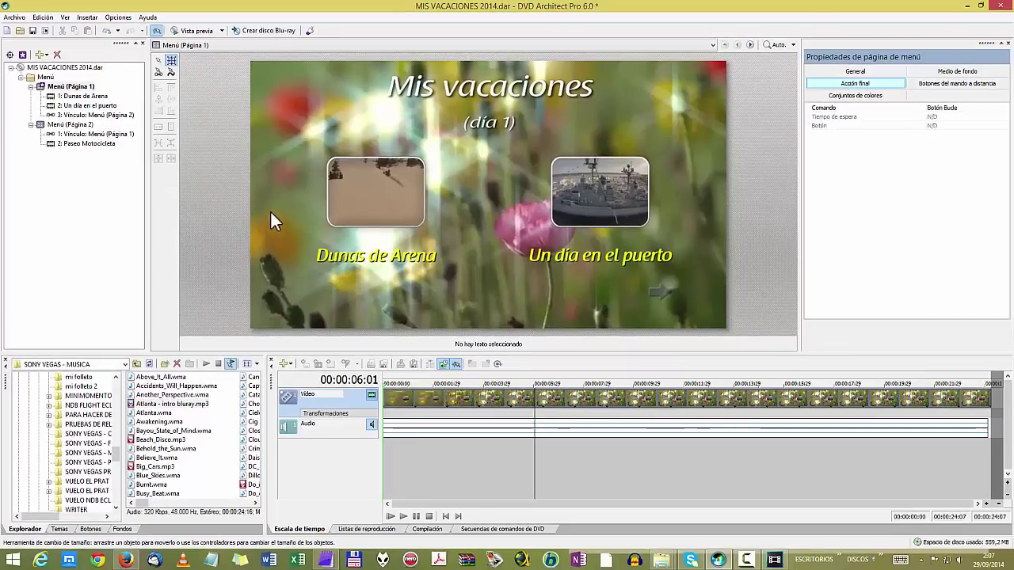
Play a short part of the menu timeline and replace the menu's audio with Atlanta - intro bluray.mp3.
left_click(410, 435)
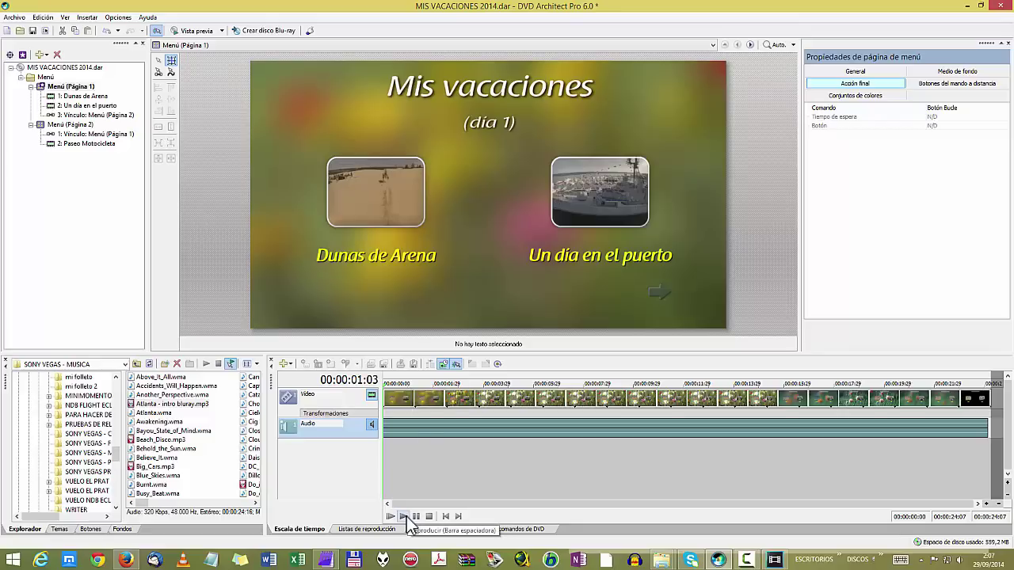
left_click(403, 516)
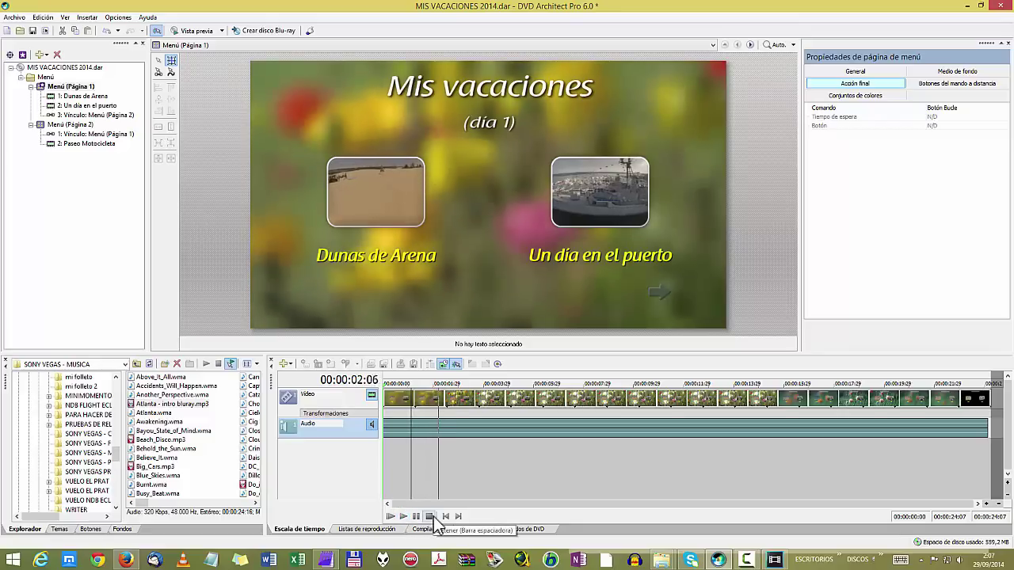
left_click(430, 516)
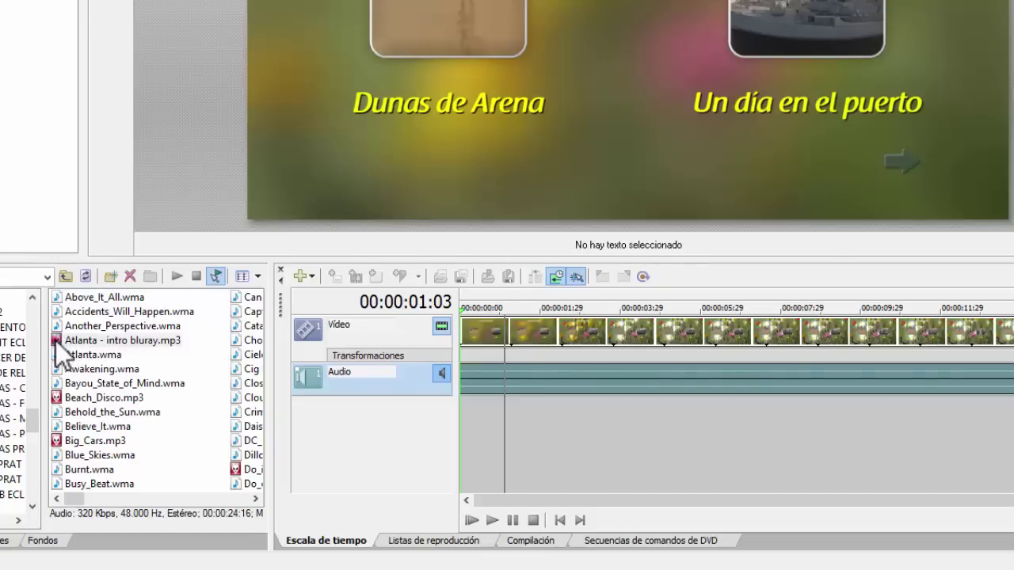
left_click_drag(56, 340, 523, 384)
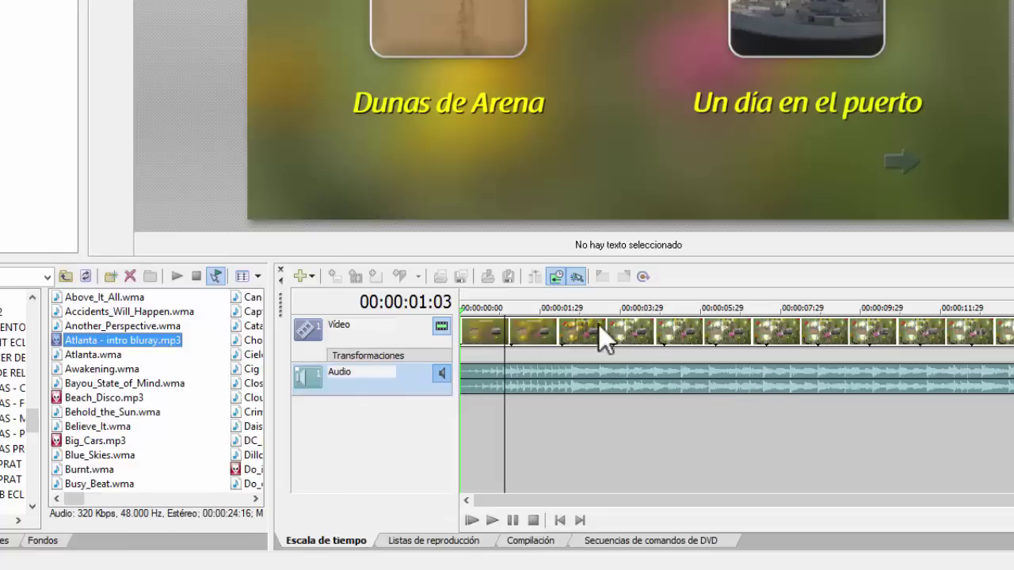
Examine the background video at the start, end and several middle points of the menu timeline.
left_click(460, 420)
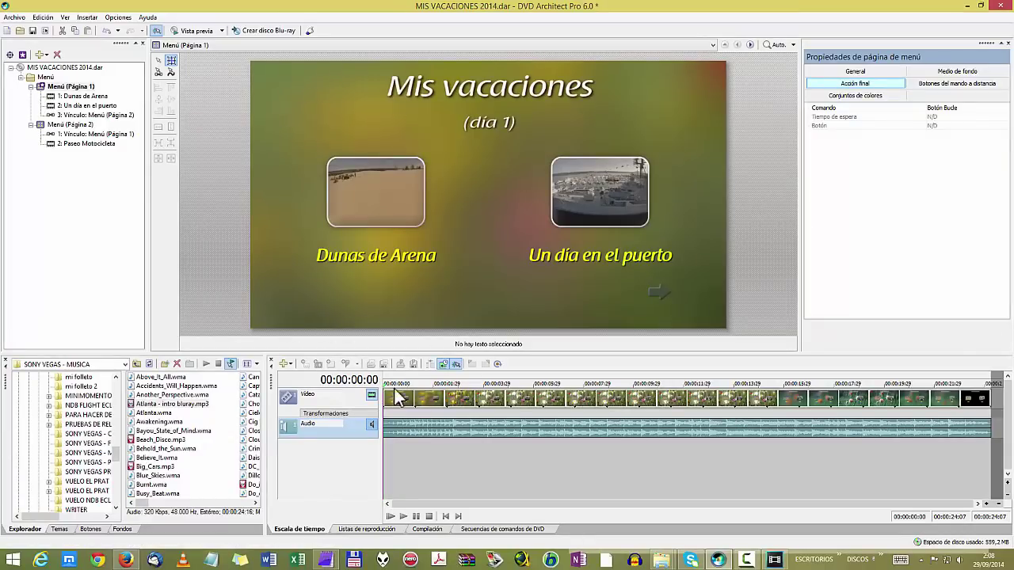
left_click(979, 450)
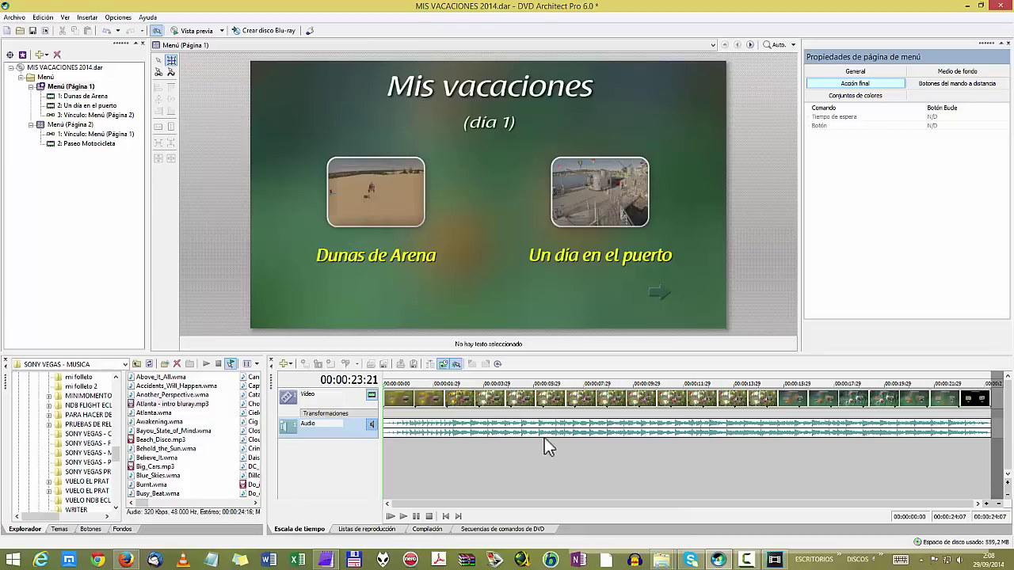
left_click(512, 462)
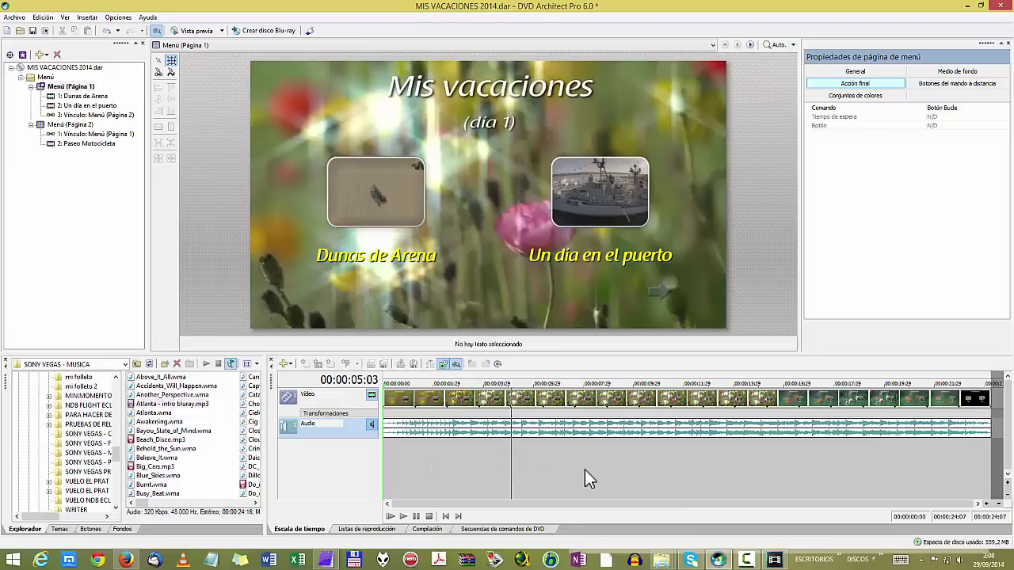
left_click(743, 472)
left_click(791, 475)
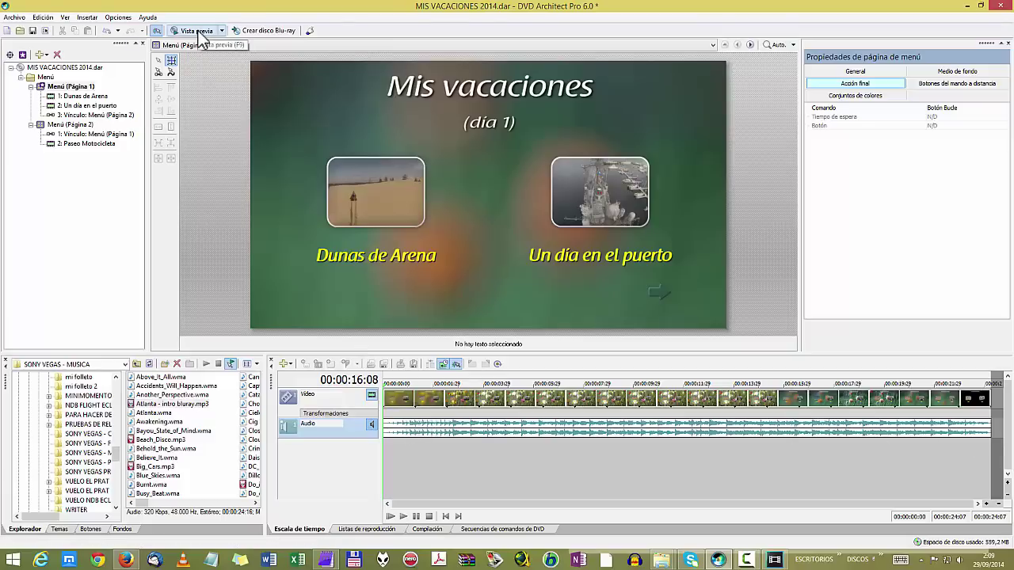
Return to the beginning of the menu timeline and start the preview of the disc menu.
left_click(383, 450)
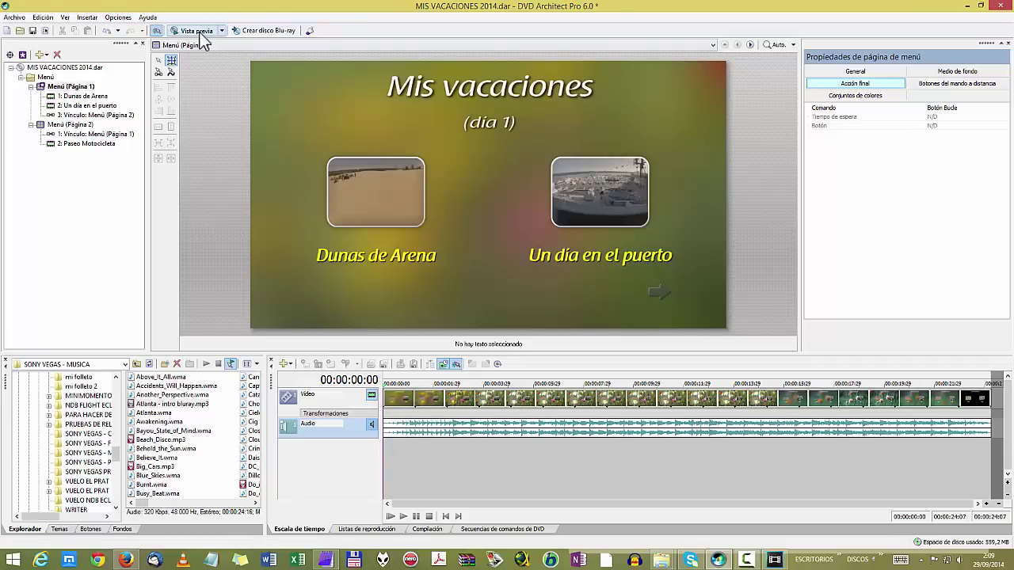
left_click(198, 31)
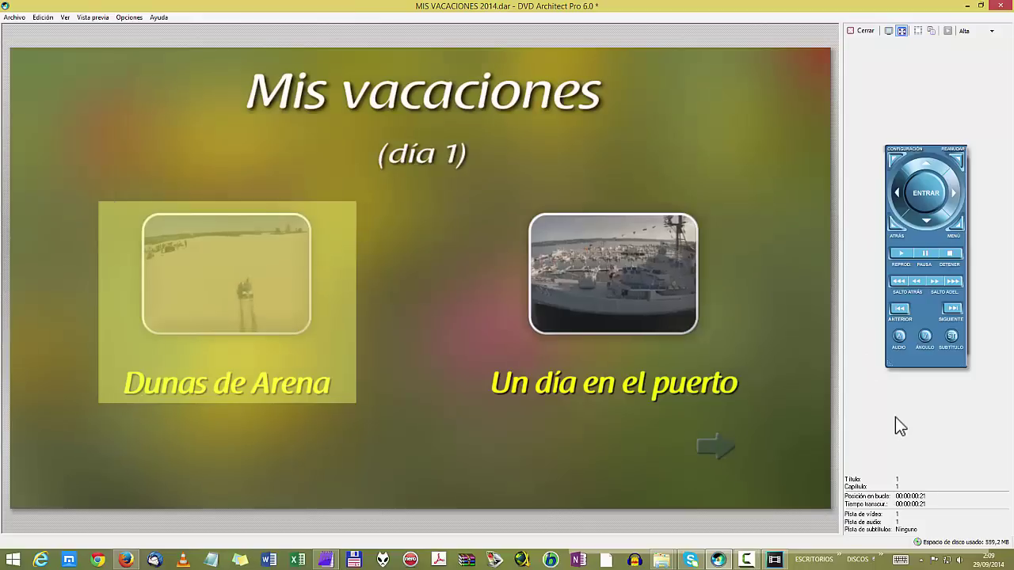